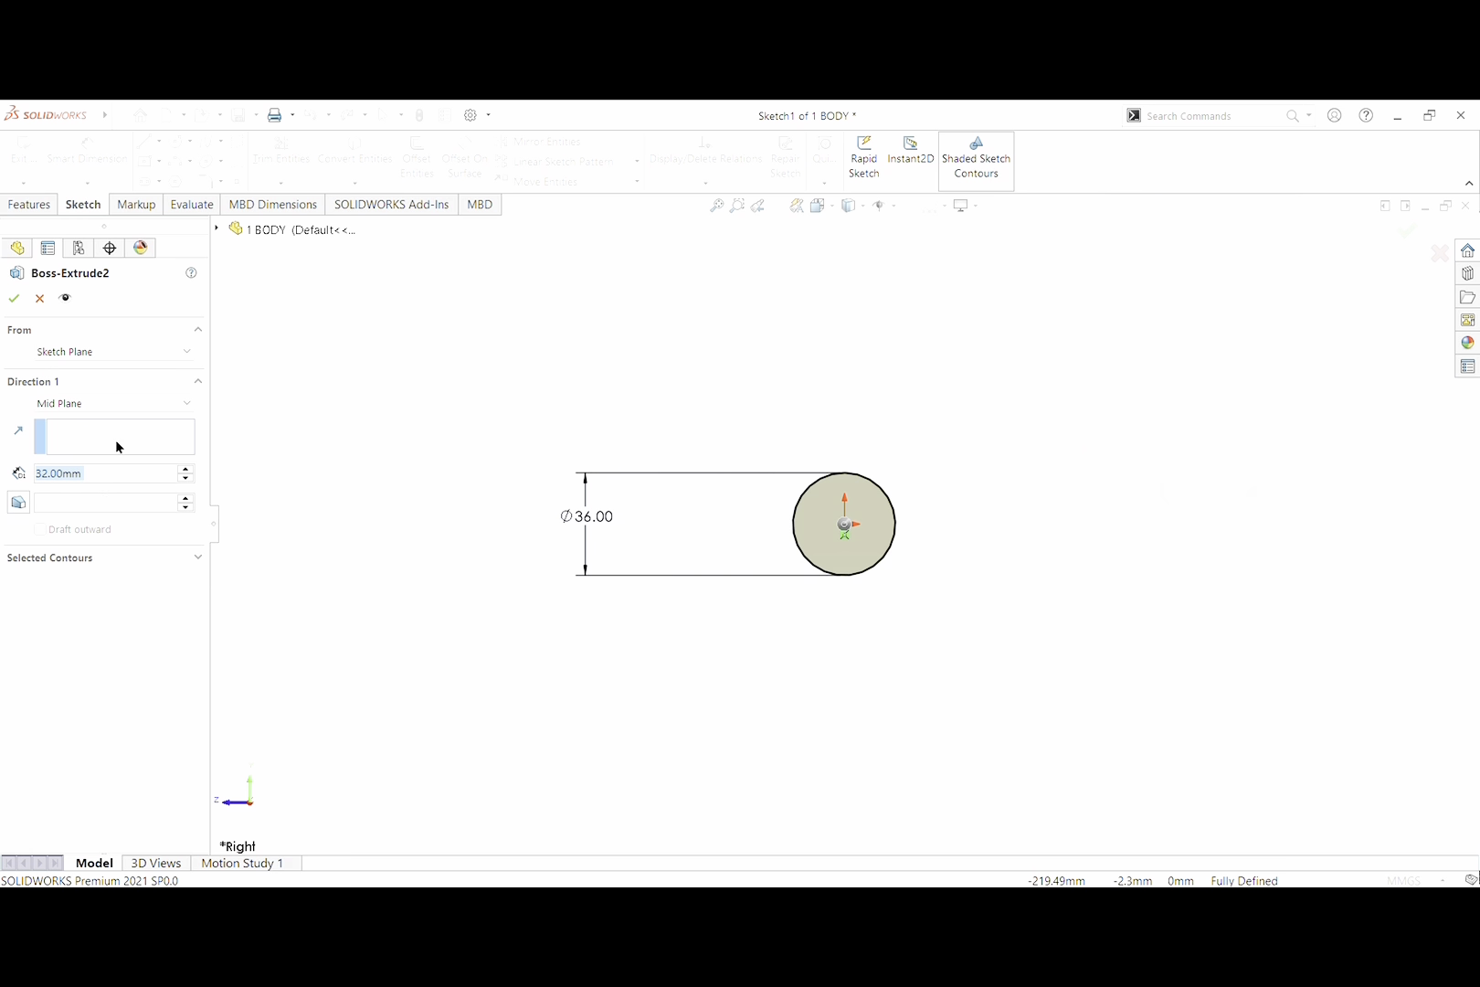
# Examine the base cylinder's mid-plane extrusion and accept its definition
pyautogui.moveTo(694, 532); pyautogui.dragTo(814, 543, button='middle')
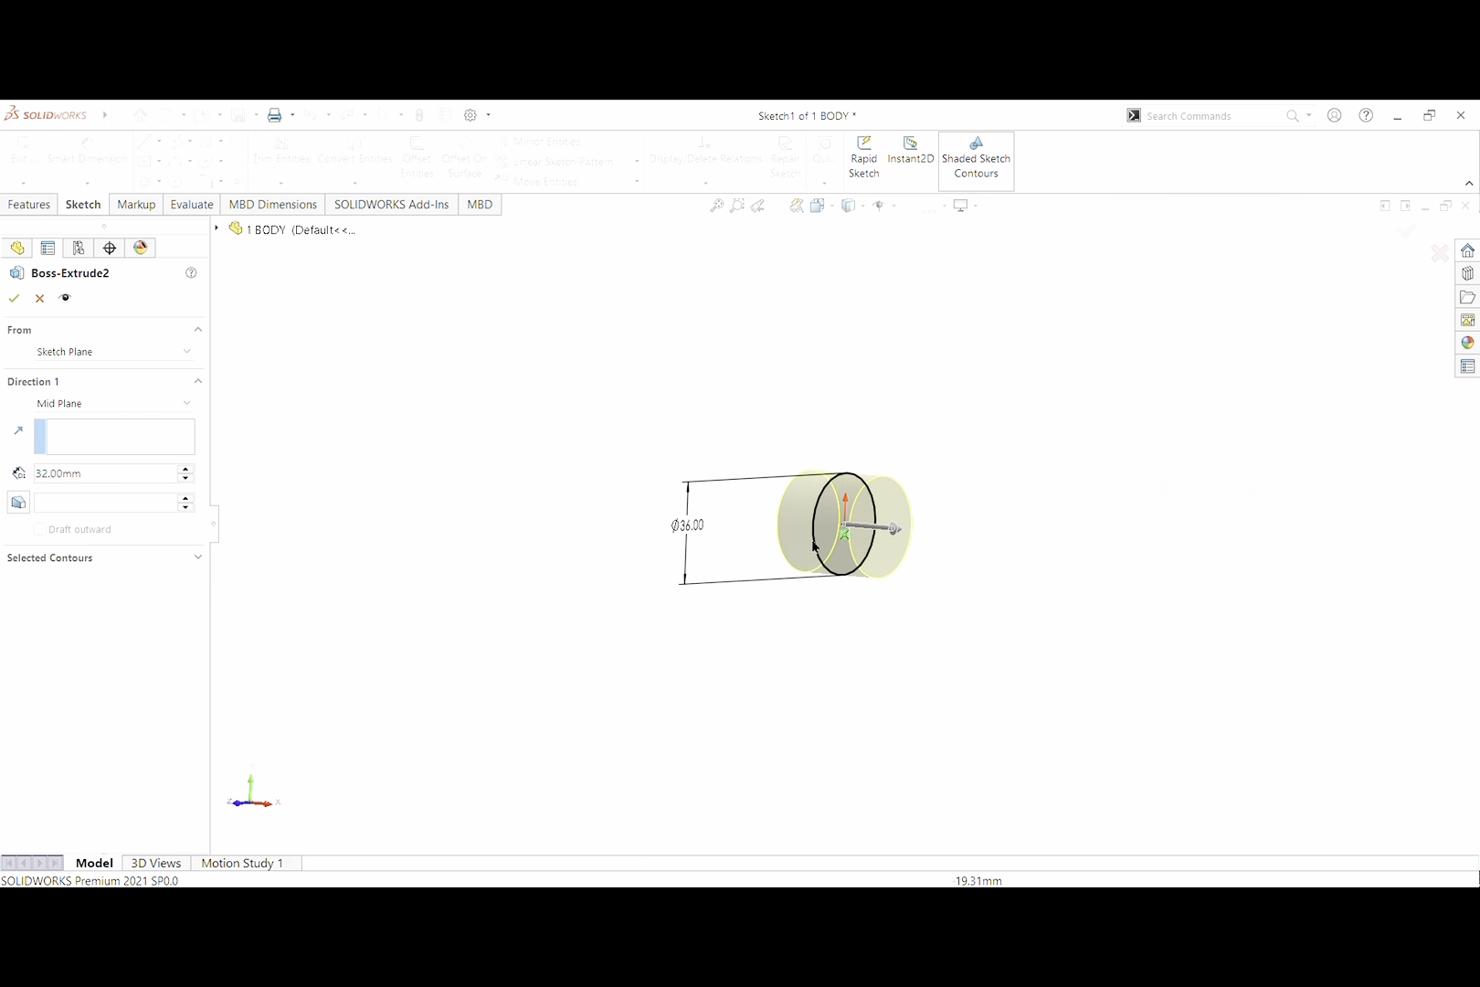
pyautogui.click(16, 298)
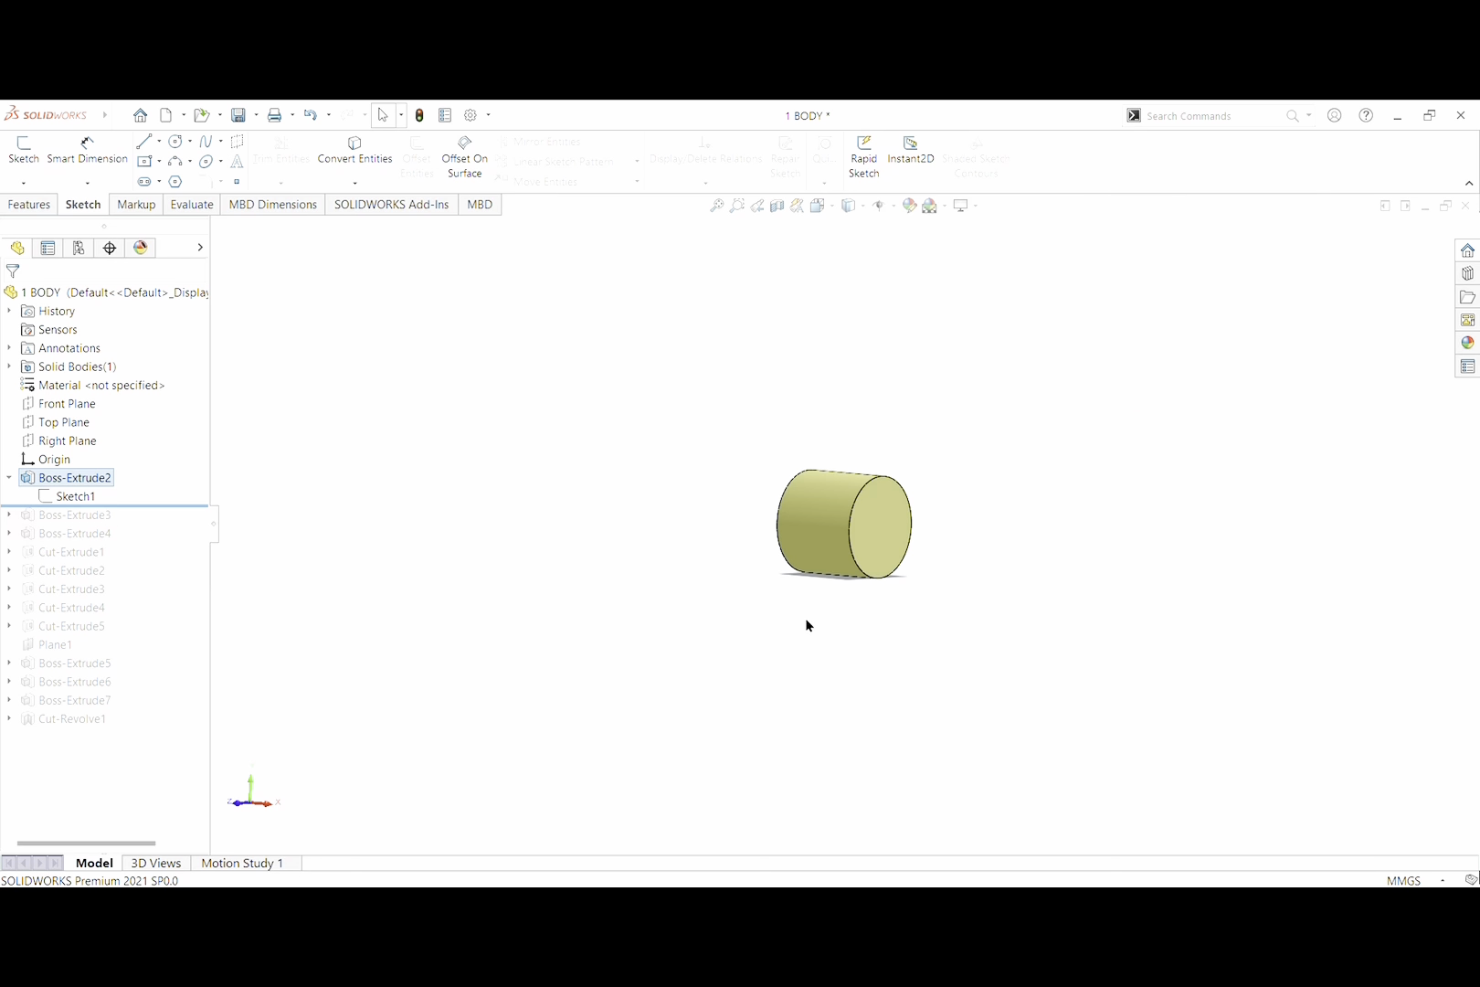
# Roll the model forward to include Boss-Extrude3, open its hexagon sketch (Sketch2) to review the dimension, and exit the sketch
pyautogui.moveTo(87, 512); pyautogui.dragTo(100, 526)
pyautogui.click(9, 514)
pyautogui.click(68, 534)
pyautogui.click(82, 483)
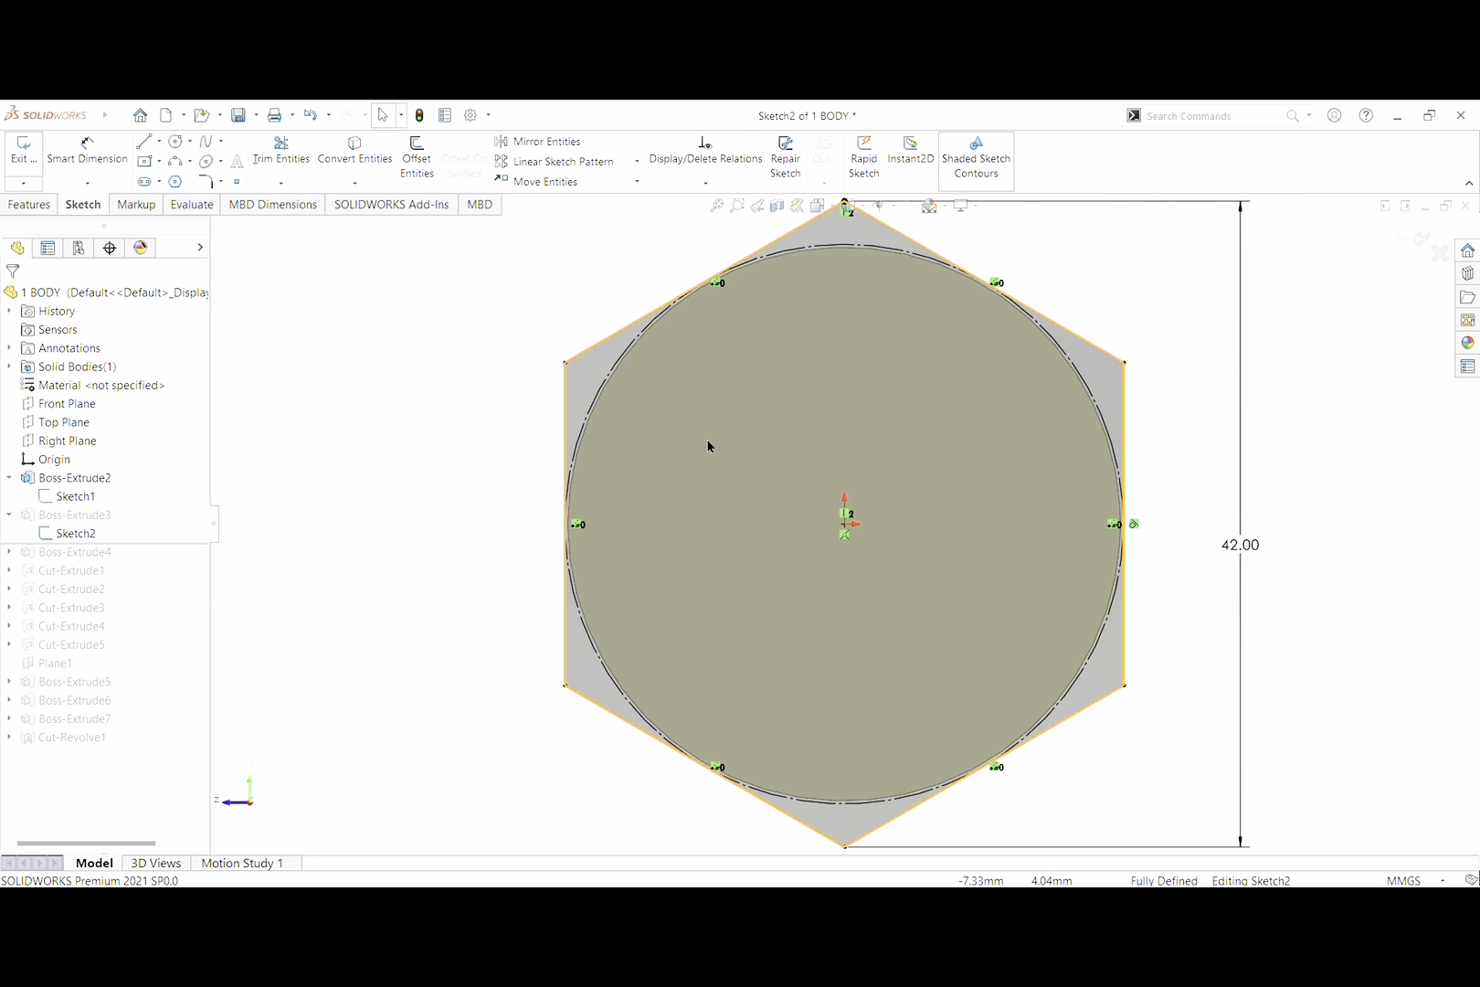
pyautogui.press('f')
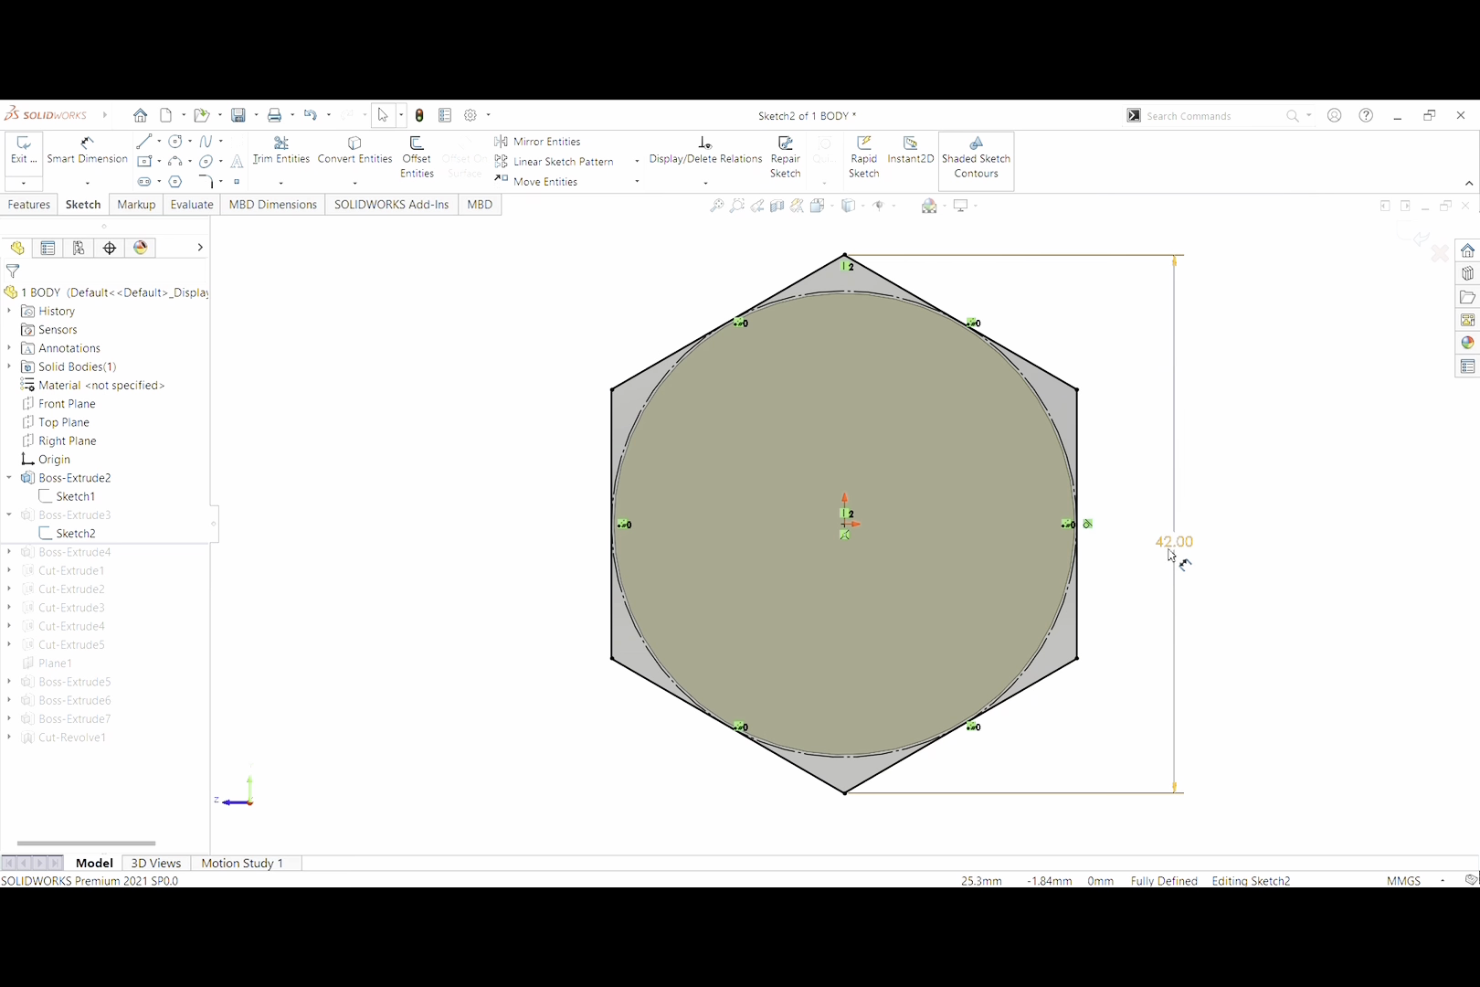
pyautogui.click(26, 148)
# Open the definition of Boss-Extrude3, inspect the hexagonal head's extrusion preview and depth, and accept it
pyautogui.click(27, 517)
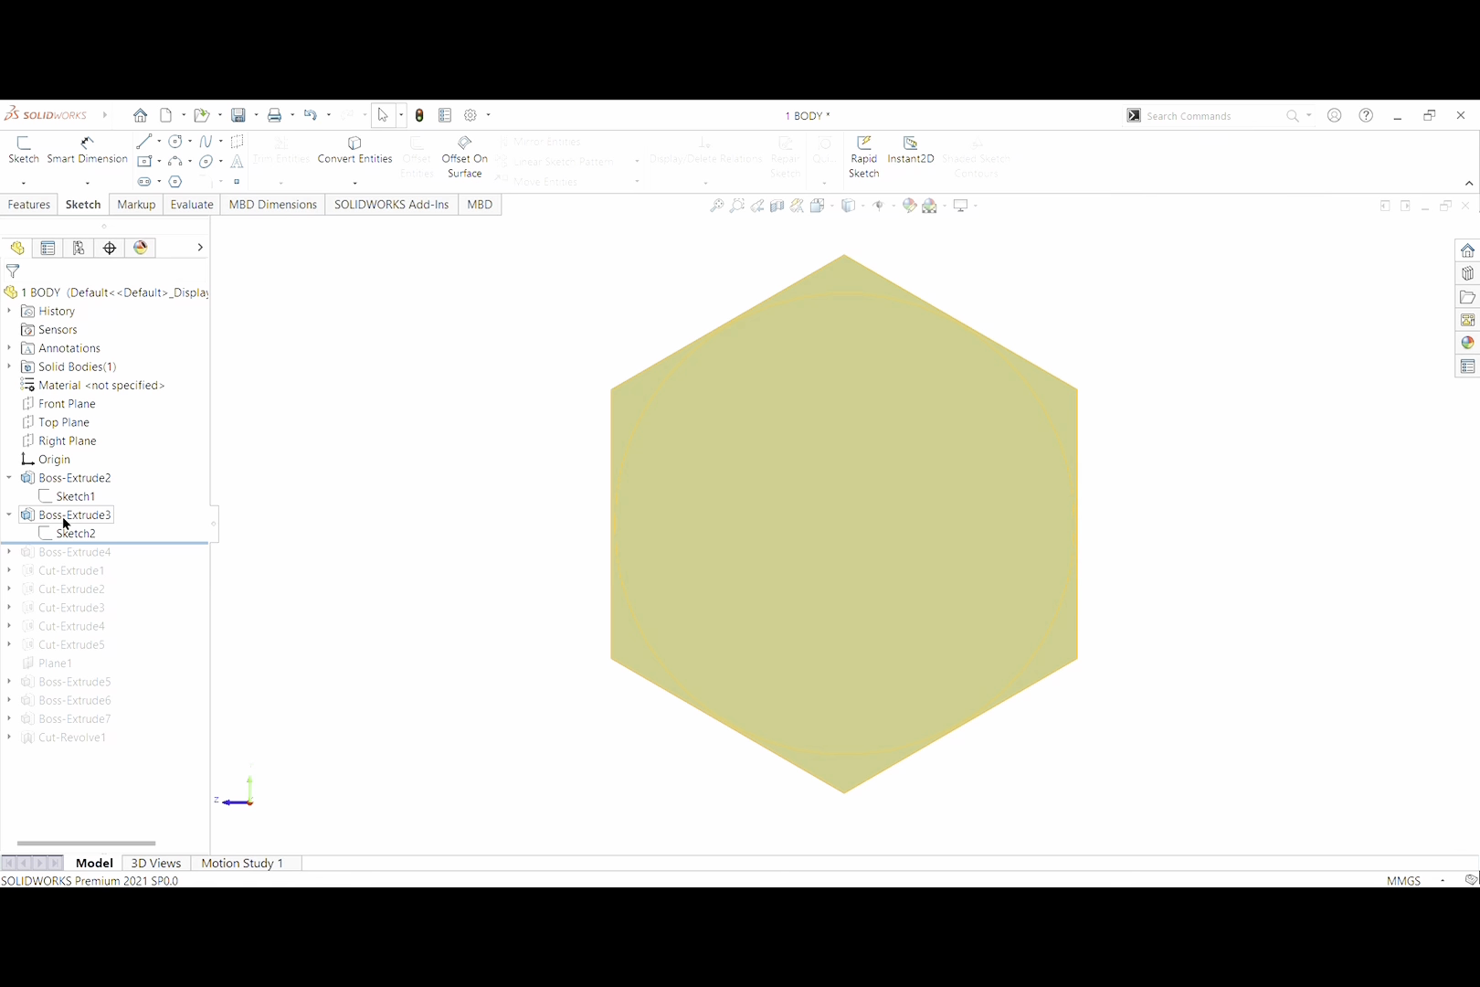
pyautogui.click(83, 479)
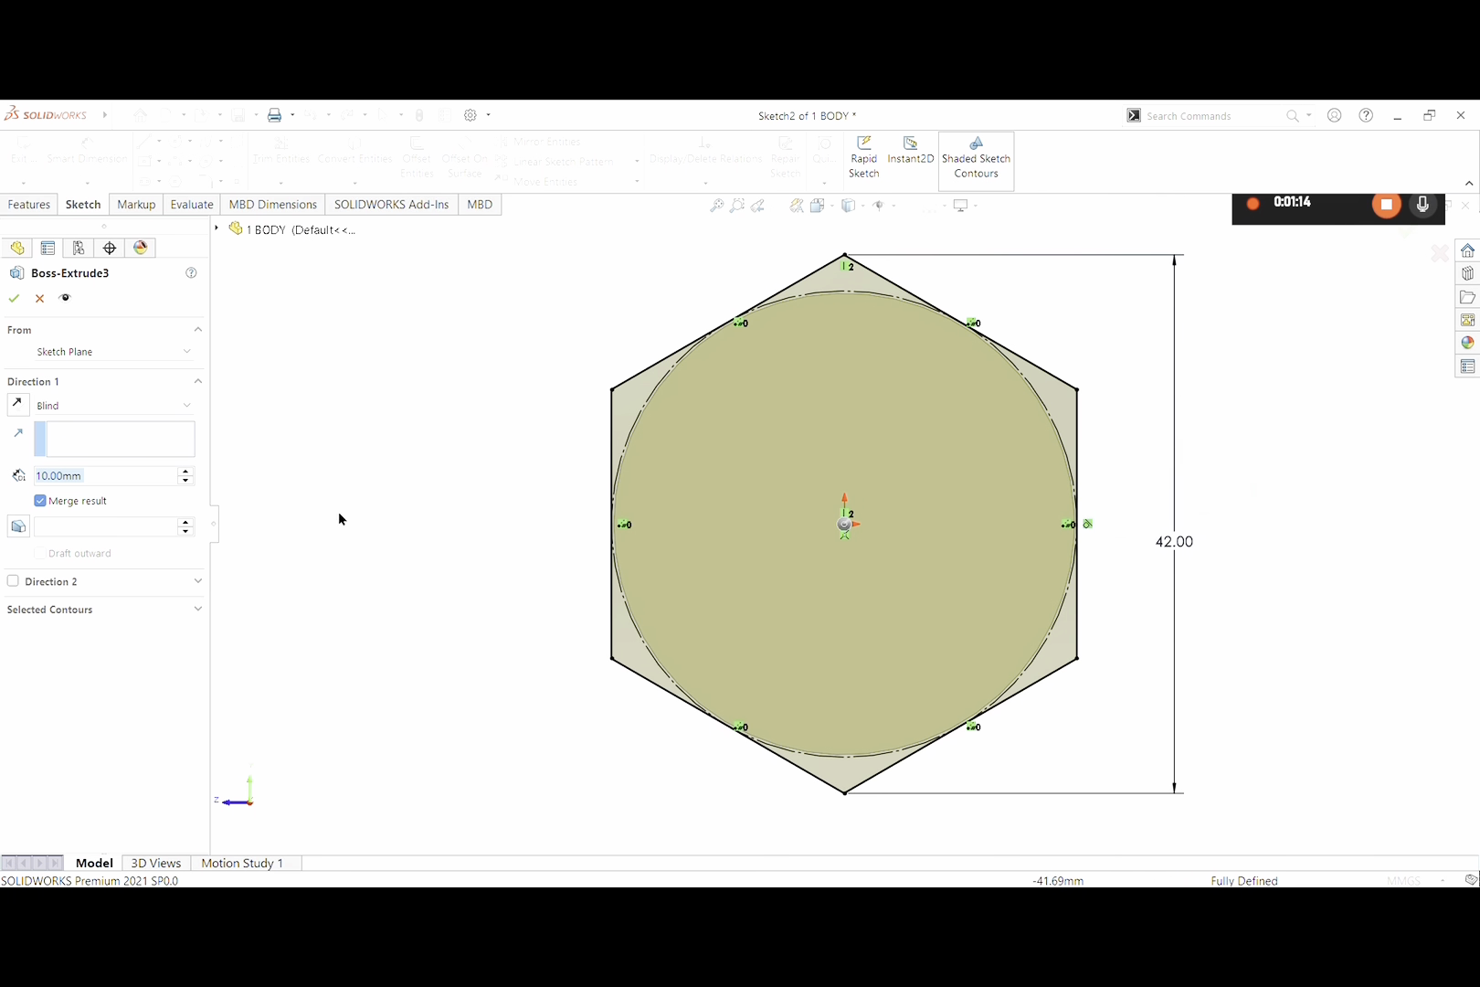
pyautogui.moveTo(337, 525); pyautogui.dragTo(428, 556, button='middle')
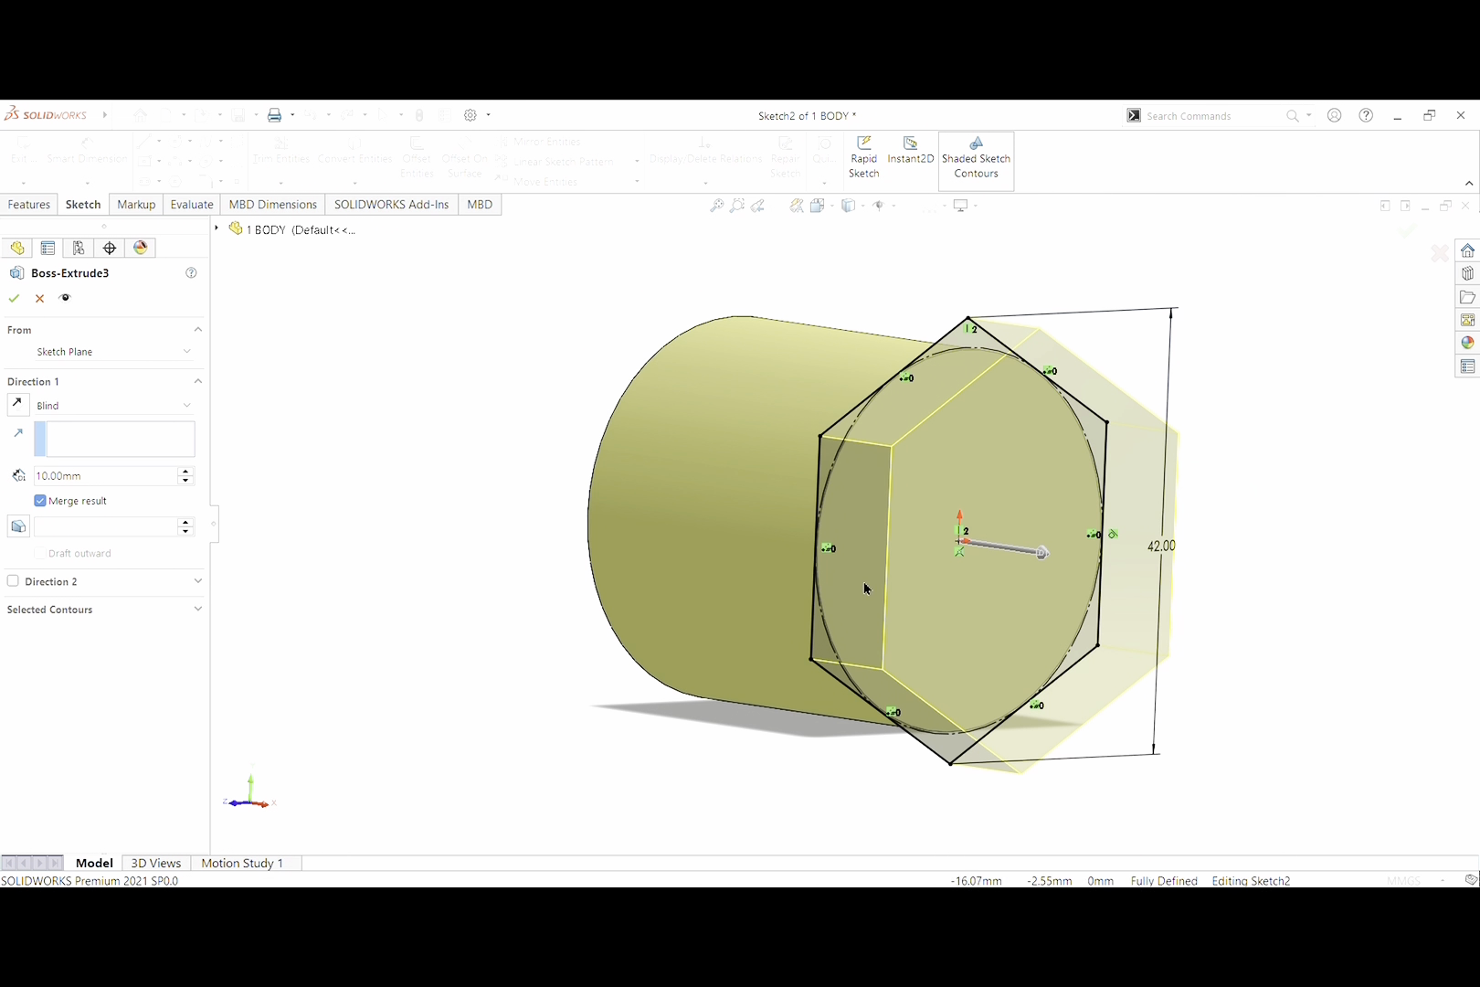
pyautogui.click(13, 299)
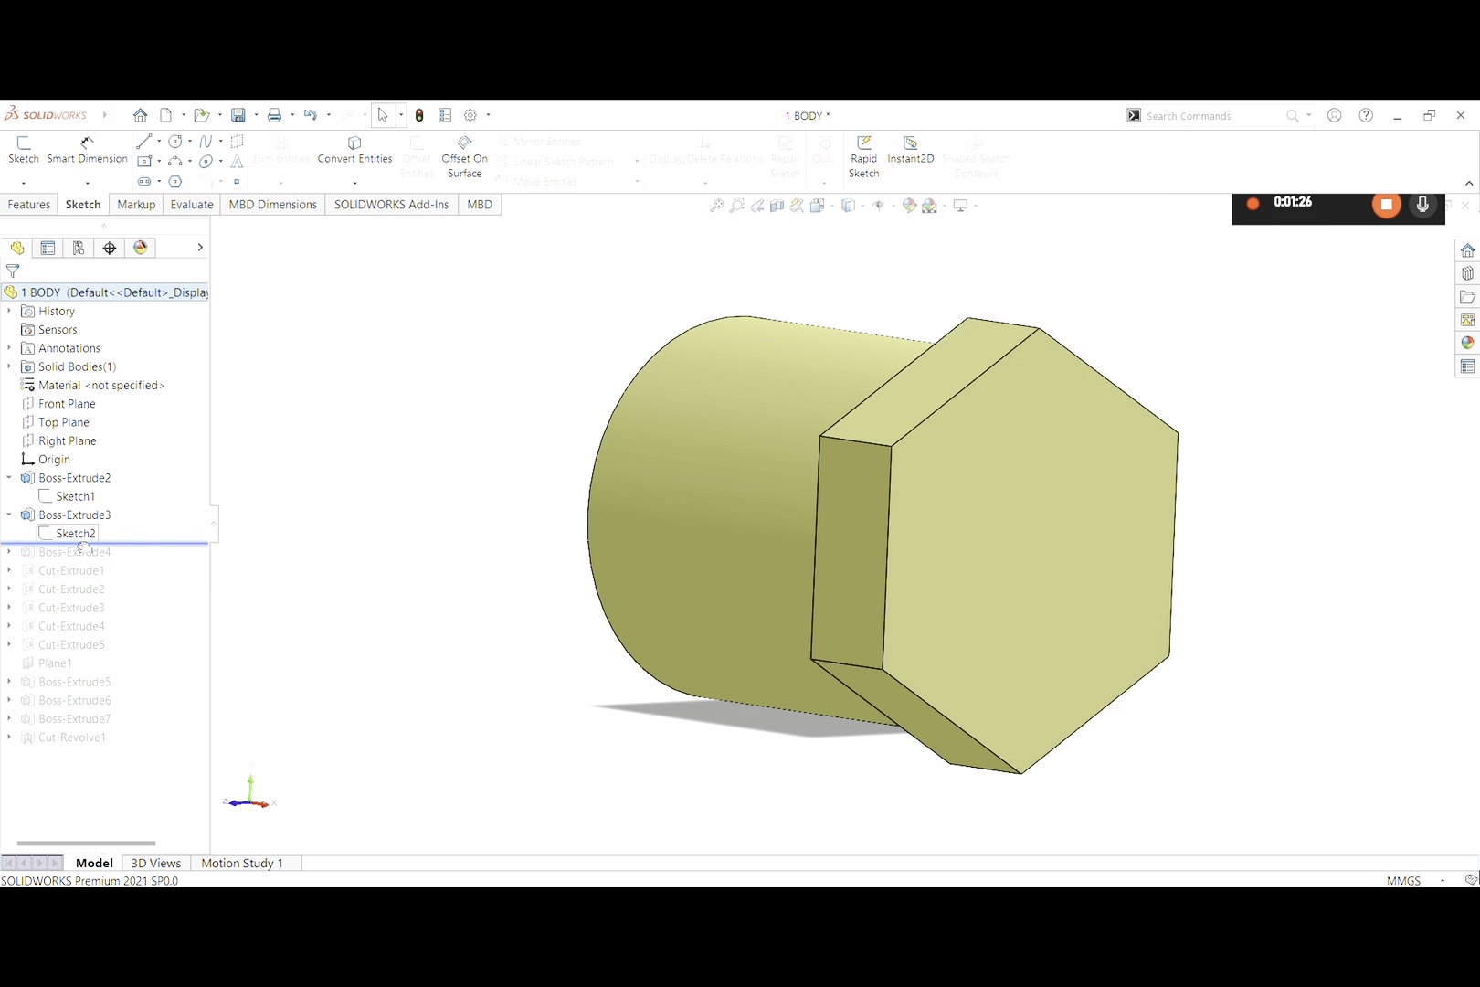
# Roll the model forward to include Boss-Extrude4, open Sketch3 to review the second hexagonal head's profile, and exit the sketch
pyautogui.moveTo(81, 545); pyautogui.dragTo(23, 561)
pyautogui.click(9, 552)
pyautogui.click(77, 568)
pyautogui.click(70, 530)
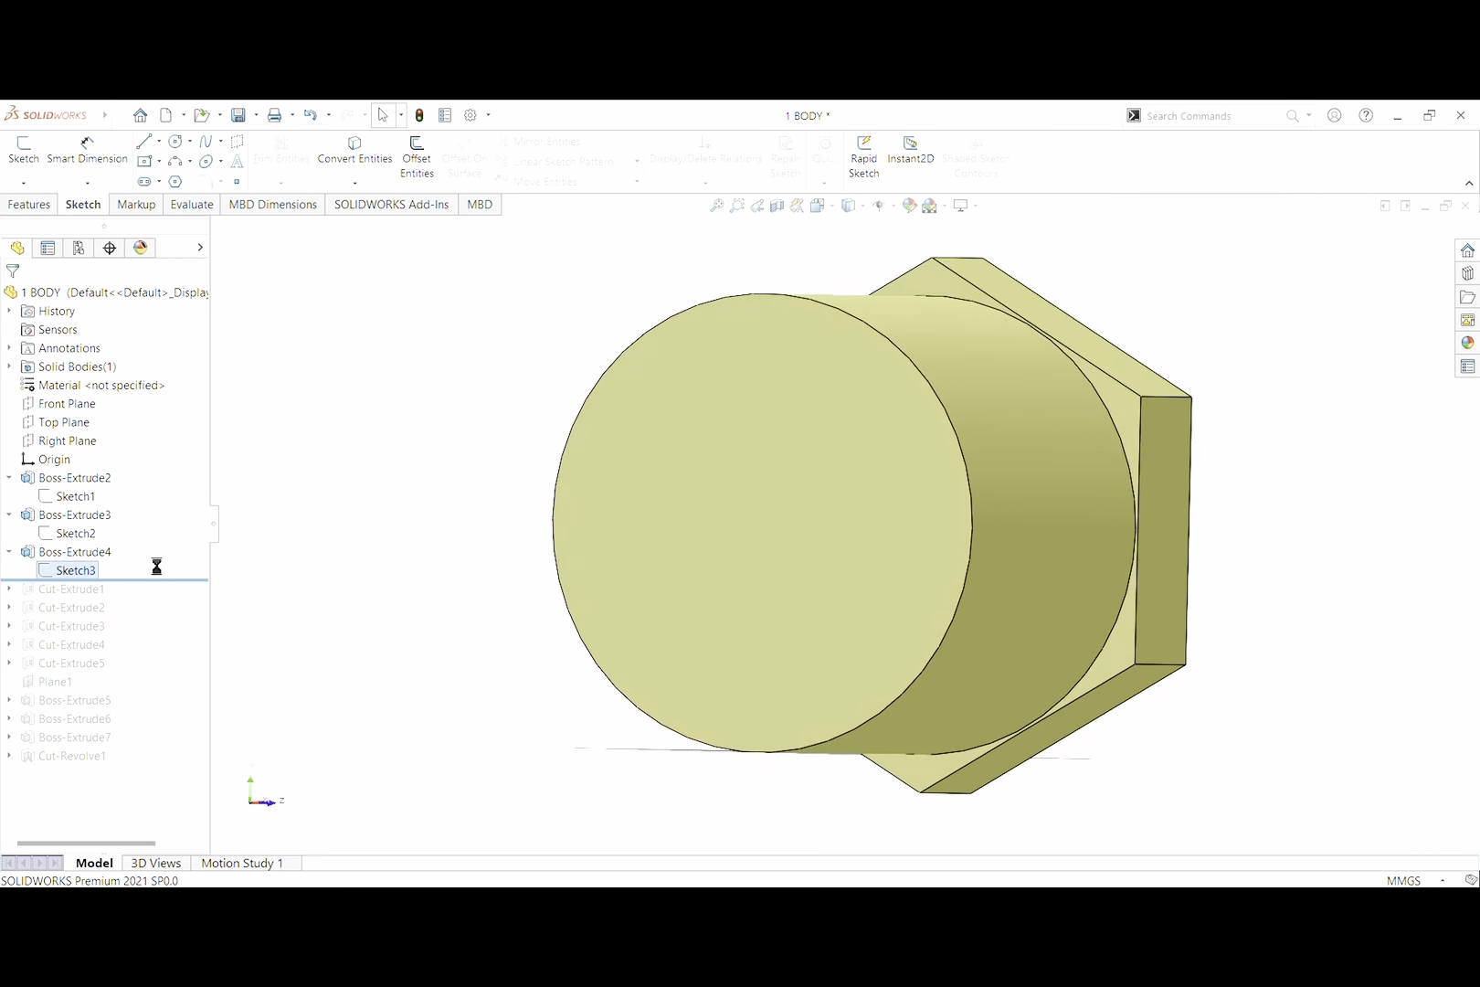
pyautogui.moveTo(495, 625); pyautogui.dragTo(423, 627, button='middle')
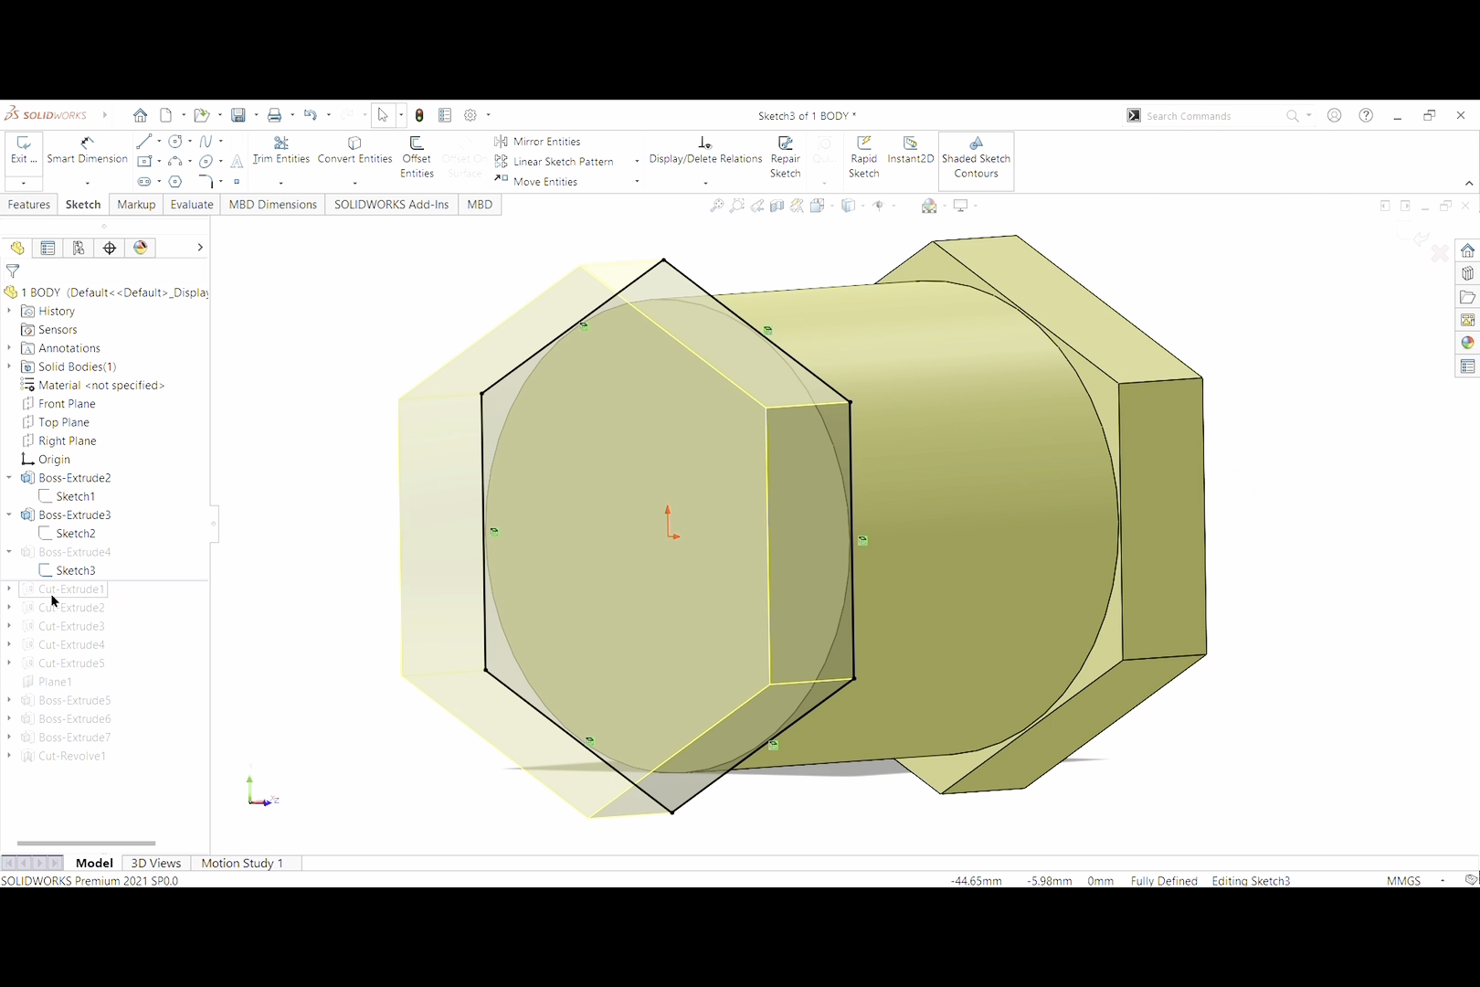
pyautogui.click(23, 149)
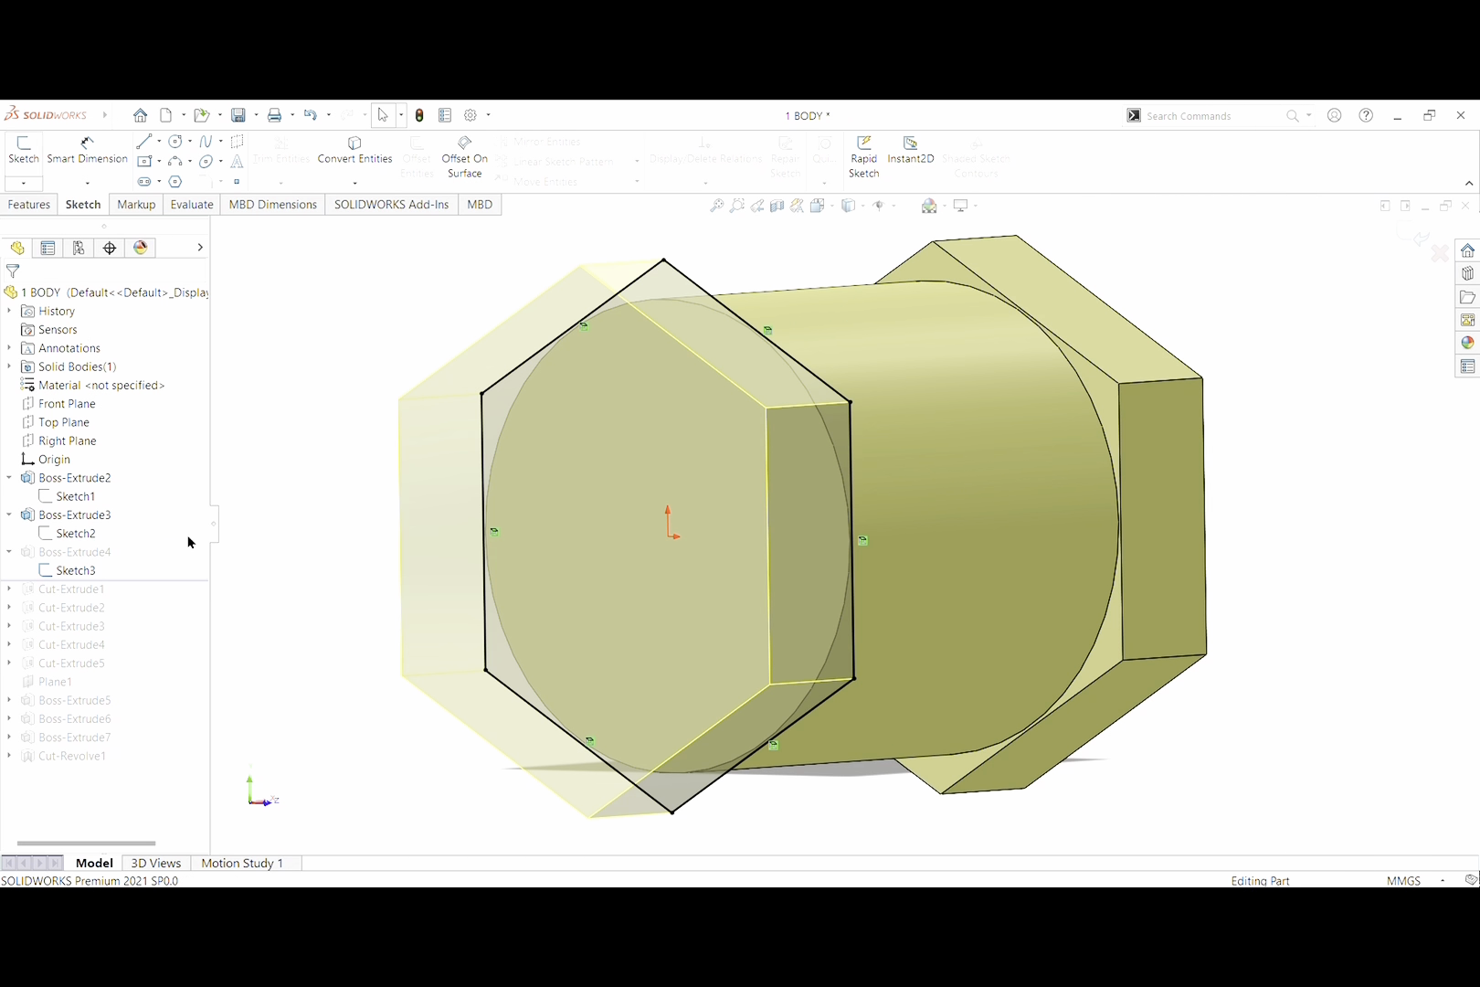
# Roll the model forward to include Cut-Extrude1 and open its circle sketch (Sketch4) to review the bore diameter
pyautogui.moveTo(194, 587); pyautogui.dragTo(192, 598)
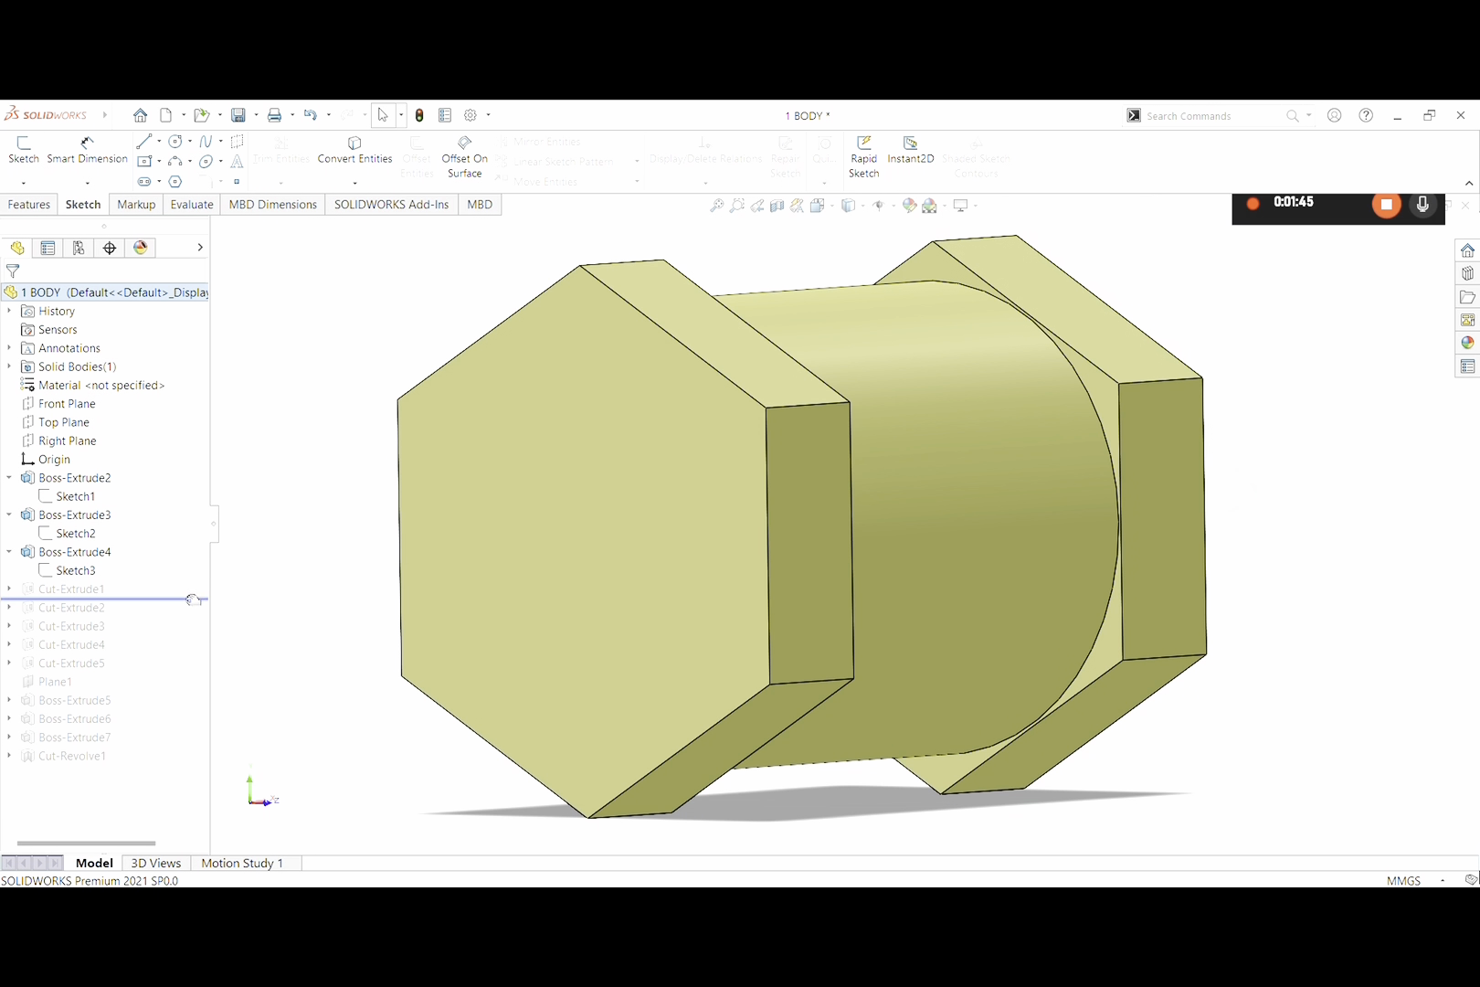
pyautogui.click(9, 588)
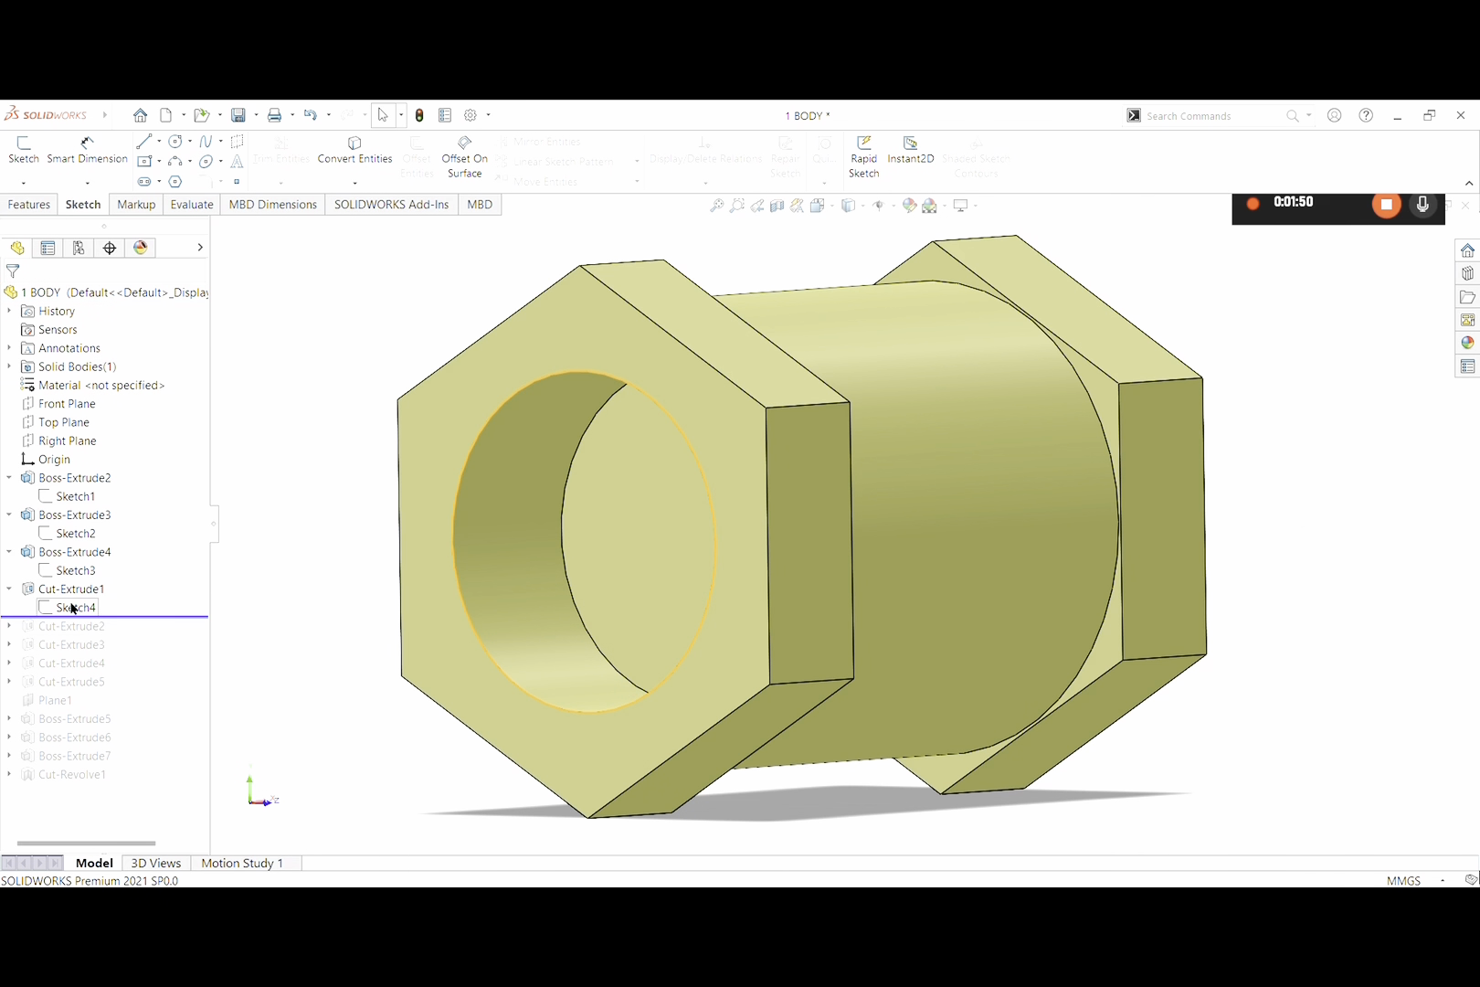
pyautogui.click(75, 608)
pyautogui.click(80, 562)
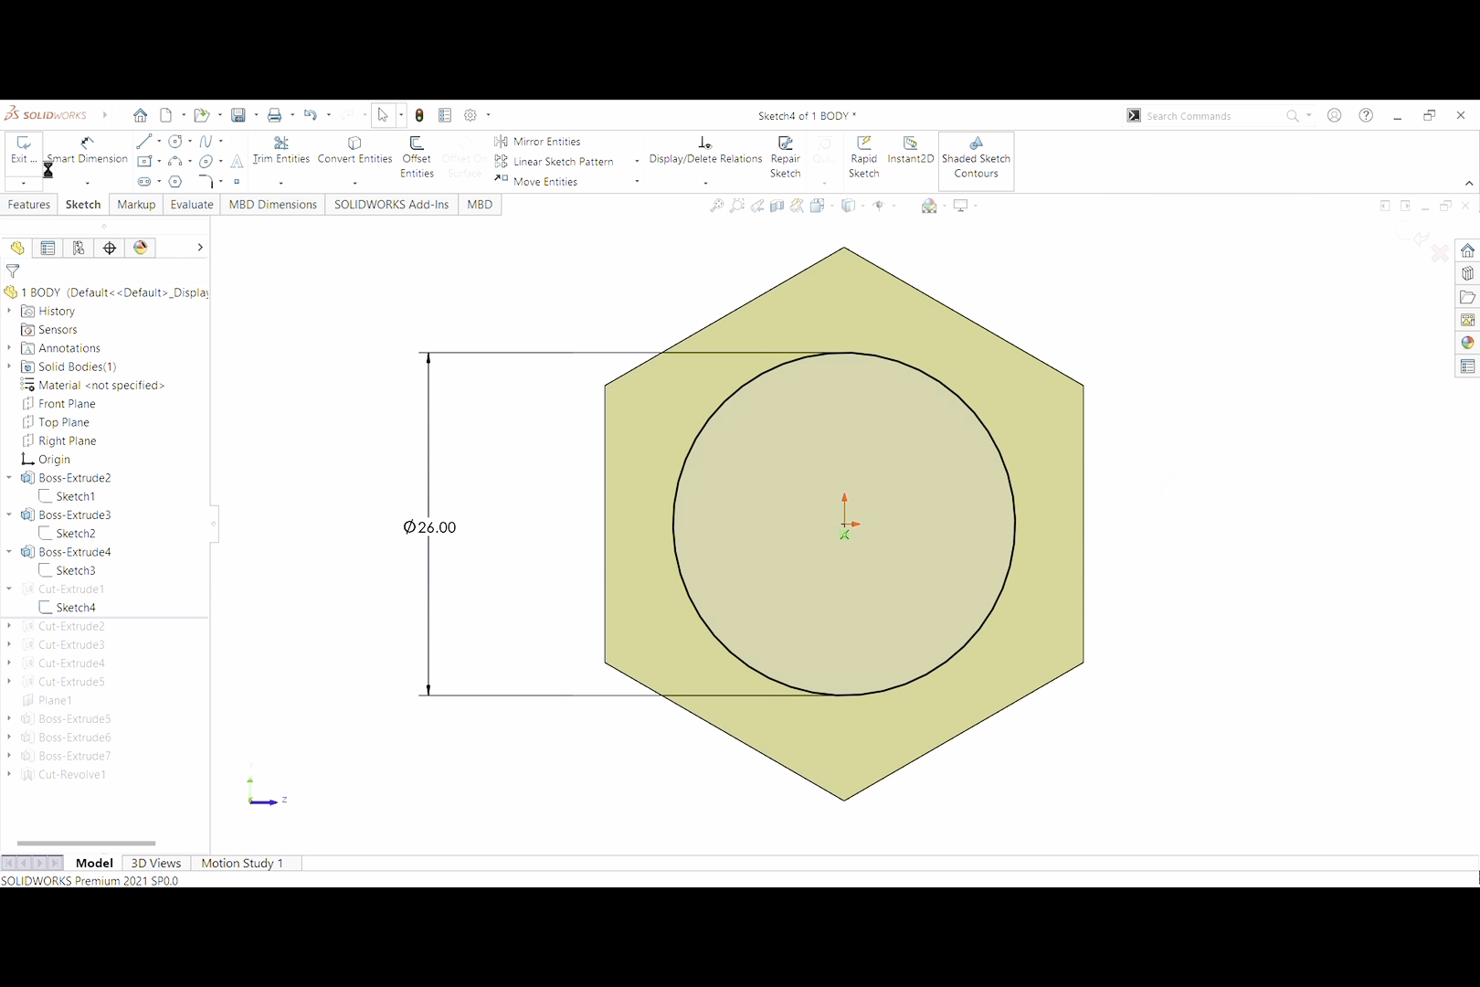
# Open the definition of Cut-Extrude1, inspect the blind cut's depth and preview in the hexagonal head, and accept it
pyautogui.click(57, 589)
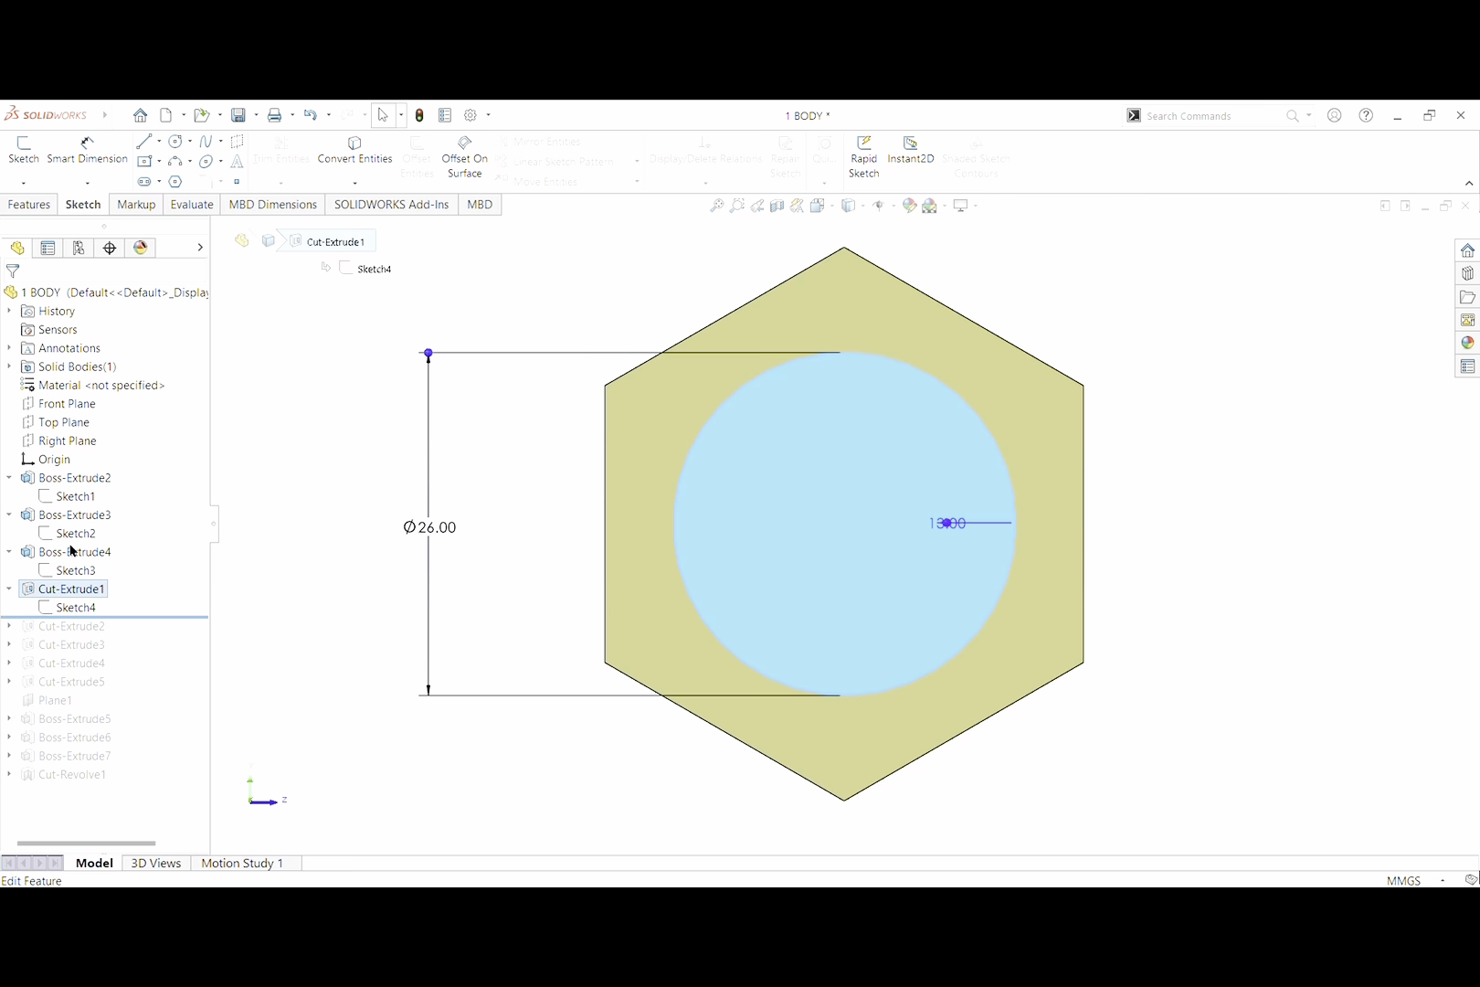
pyautogui.click(72, 550)
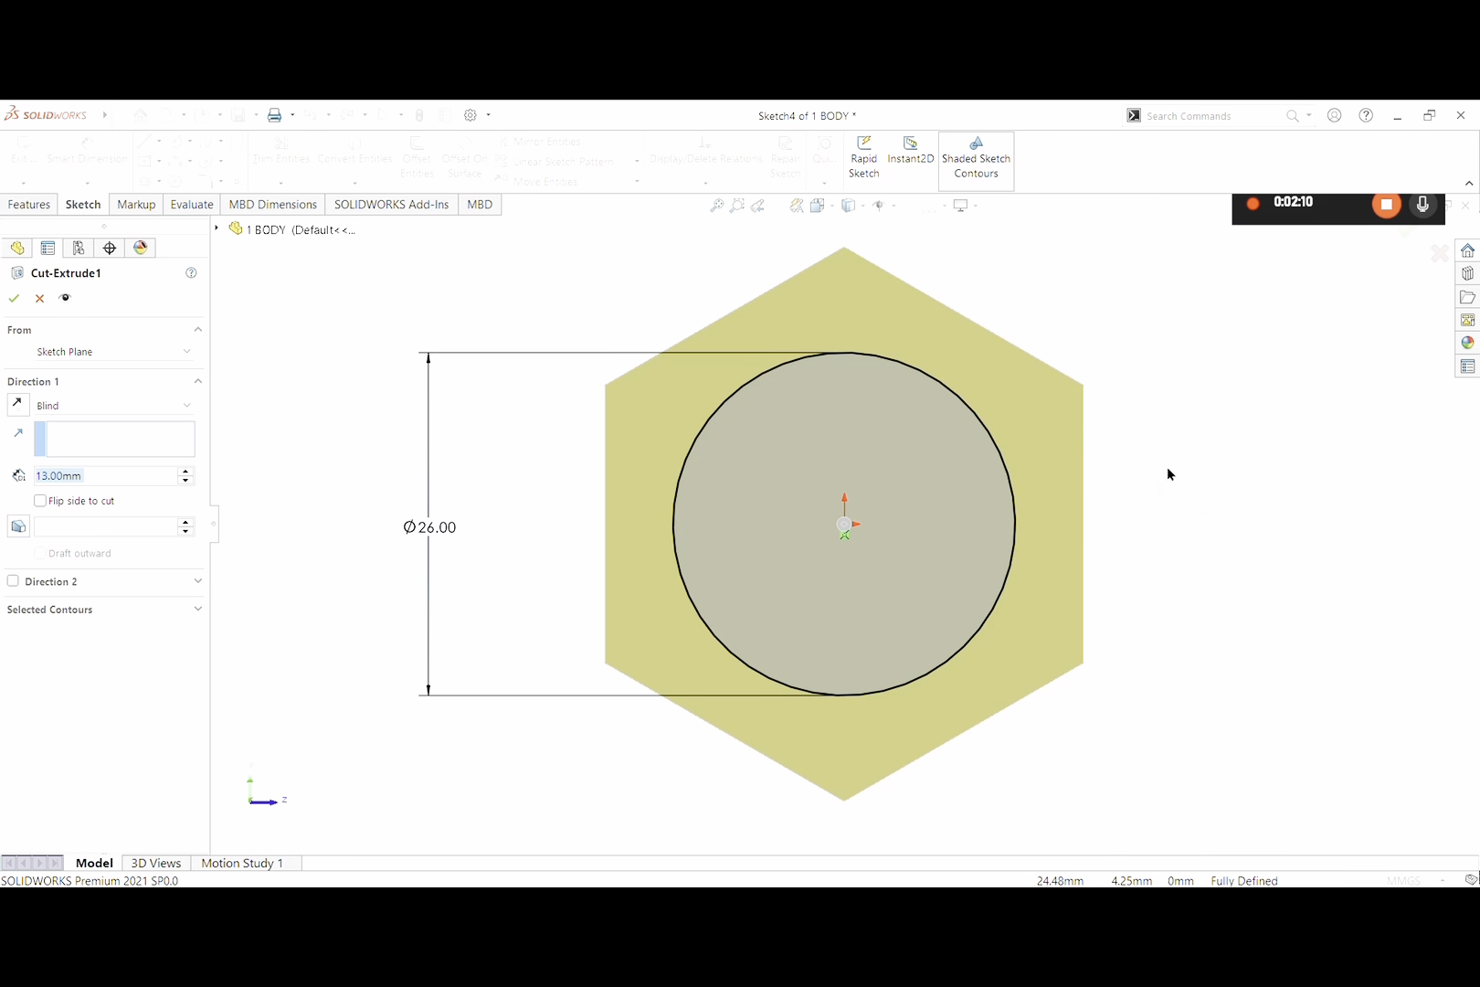
pyautogui.moveTo(1169, 469); pyautogui.dragTo(1144, 482, button='middle')
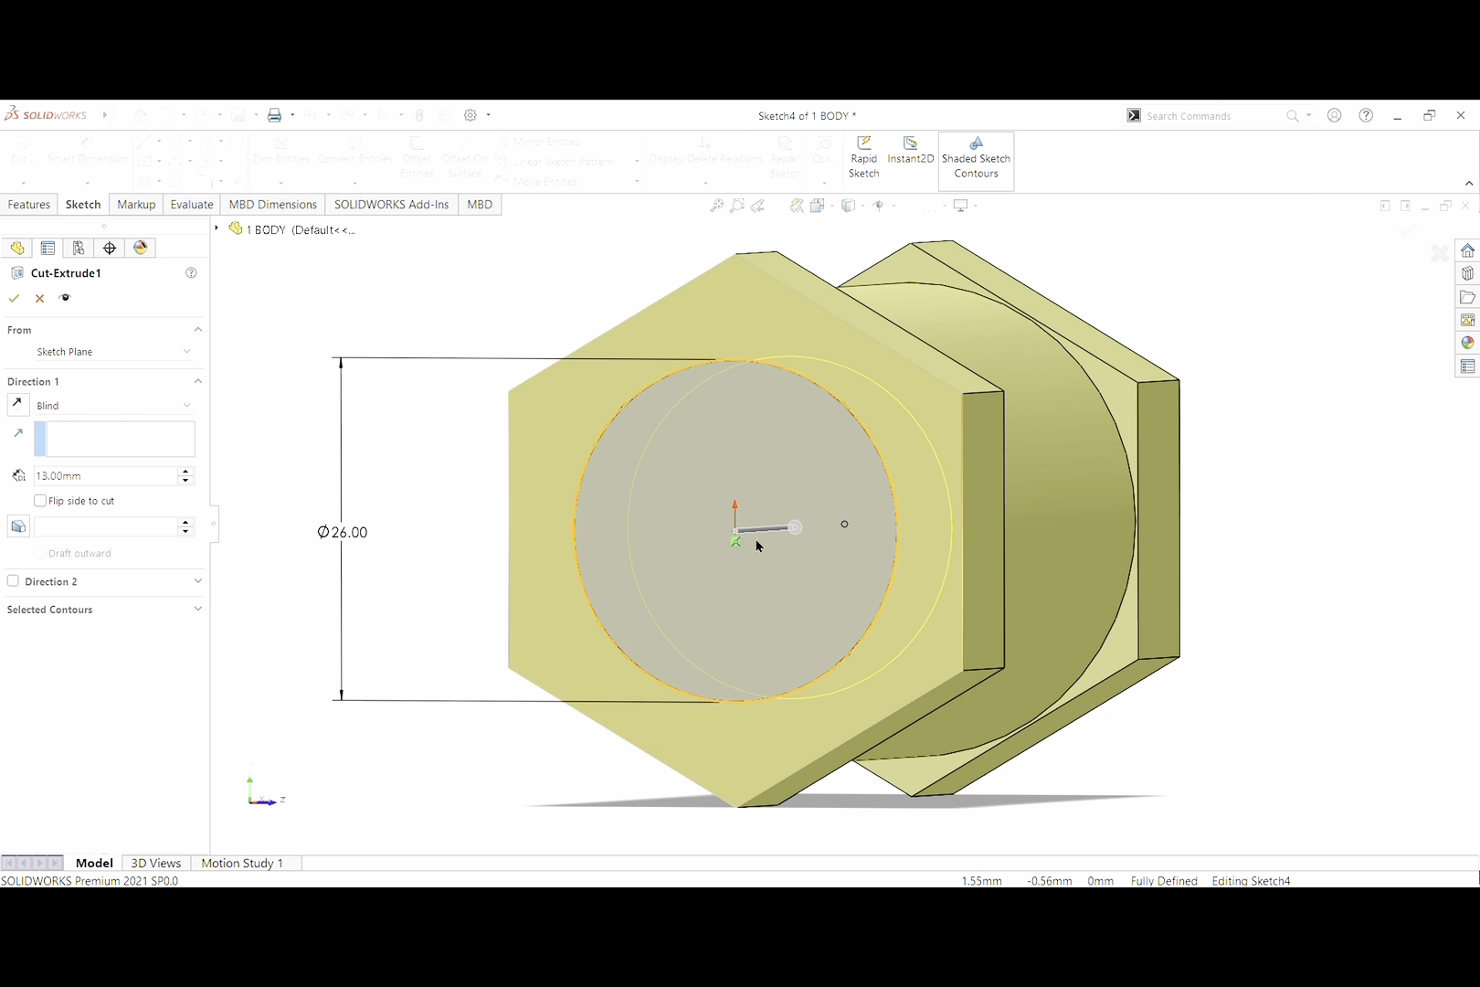
pyautogui.moveTo(1255, 581); pyautogui.dragTo(1127, 597, button='middle')
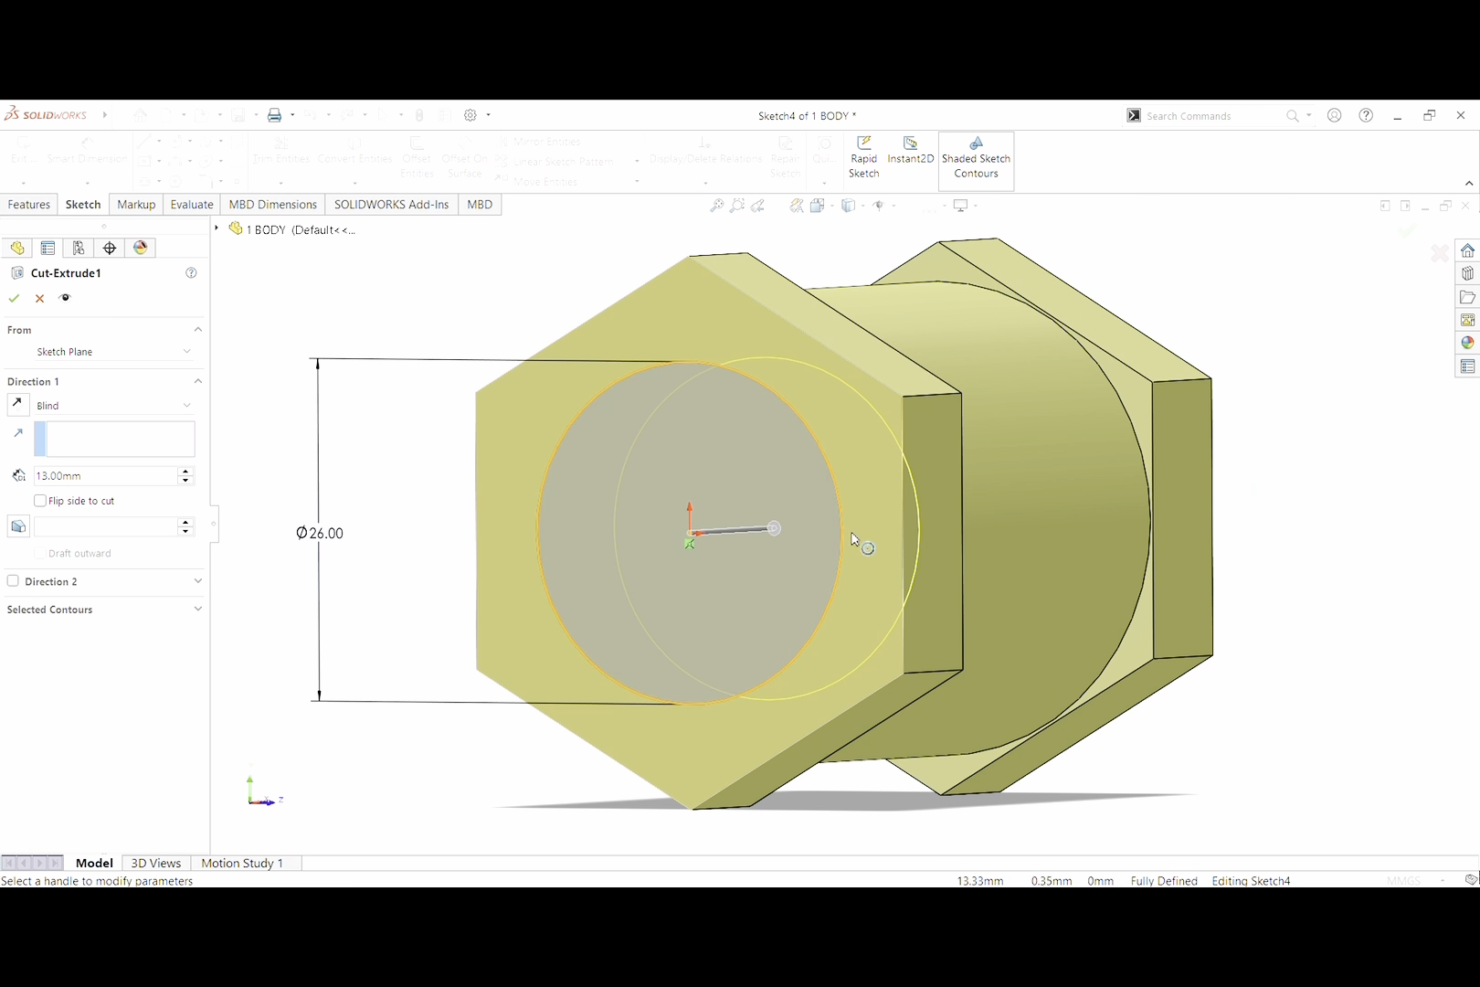
pyautogui.click(14, 299)
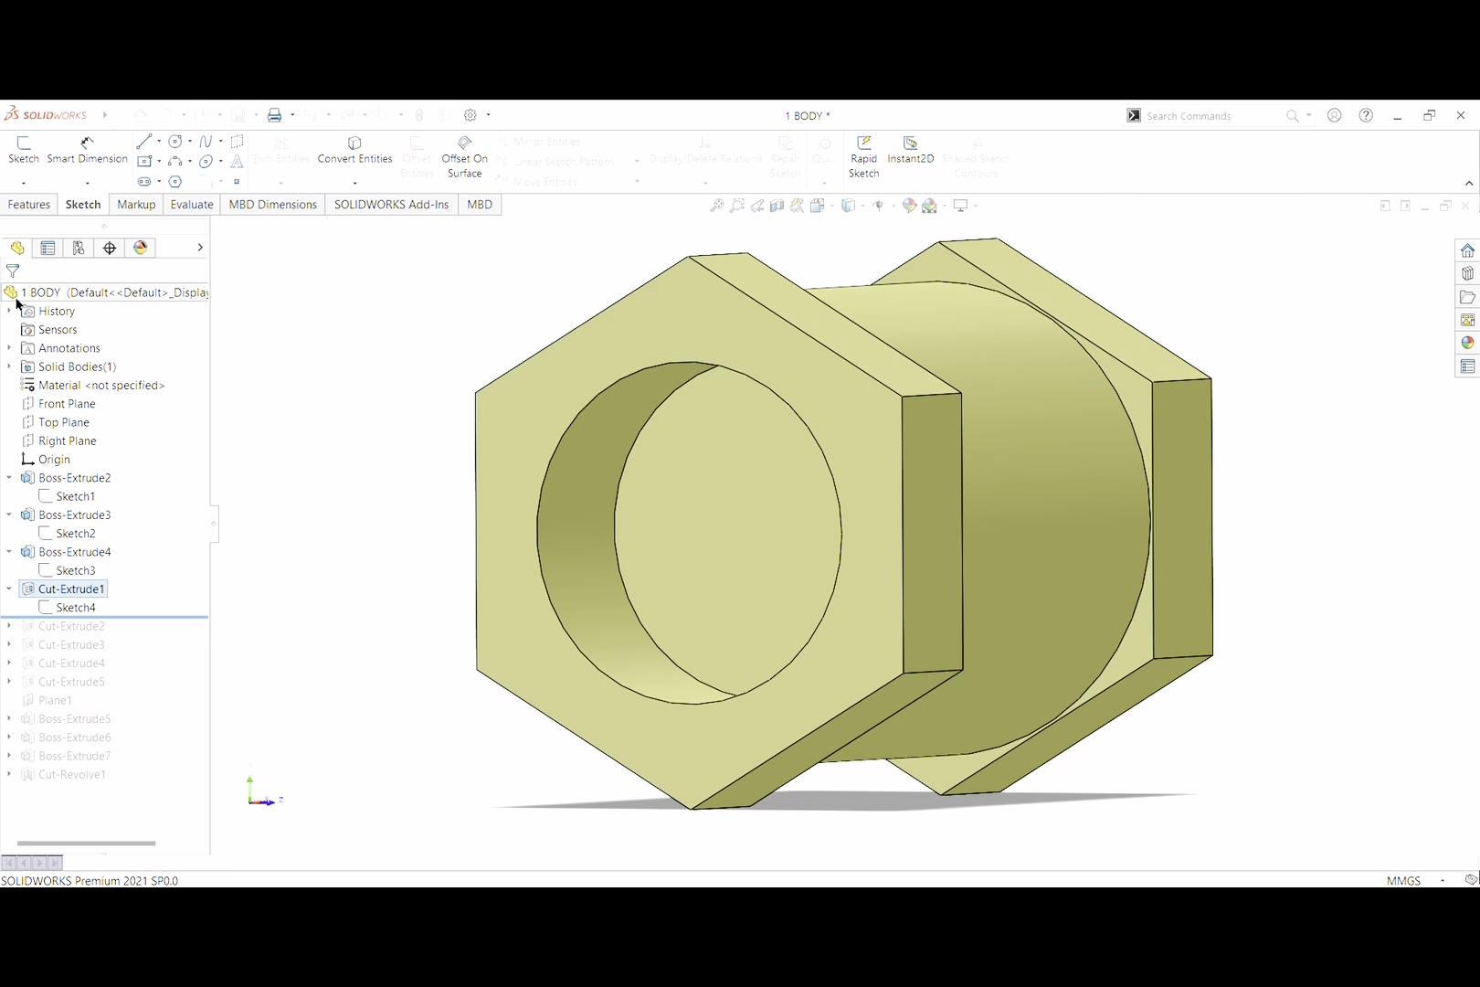
# Roll the model forward to include Cut-Extrude2, open Sketch5 to review the bore circle at the opposite end, and exit the sketch
pyautogui.moveTo(141, 618); pyautogui.dragTo(148, 635)
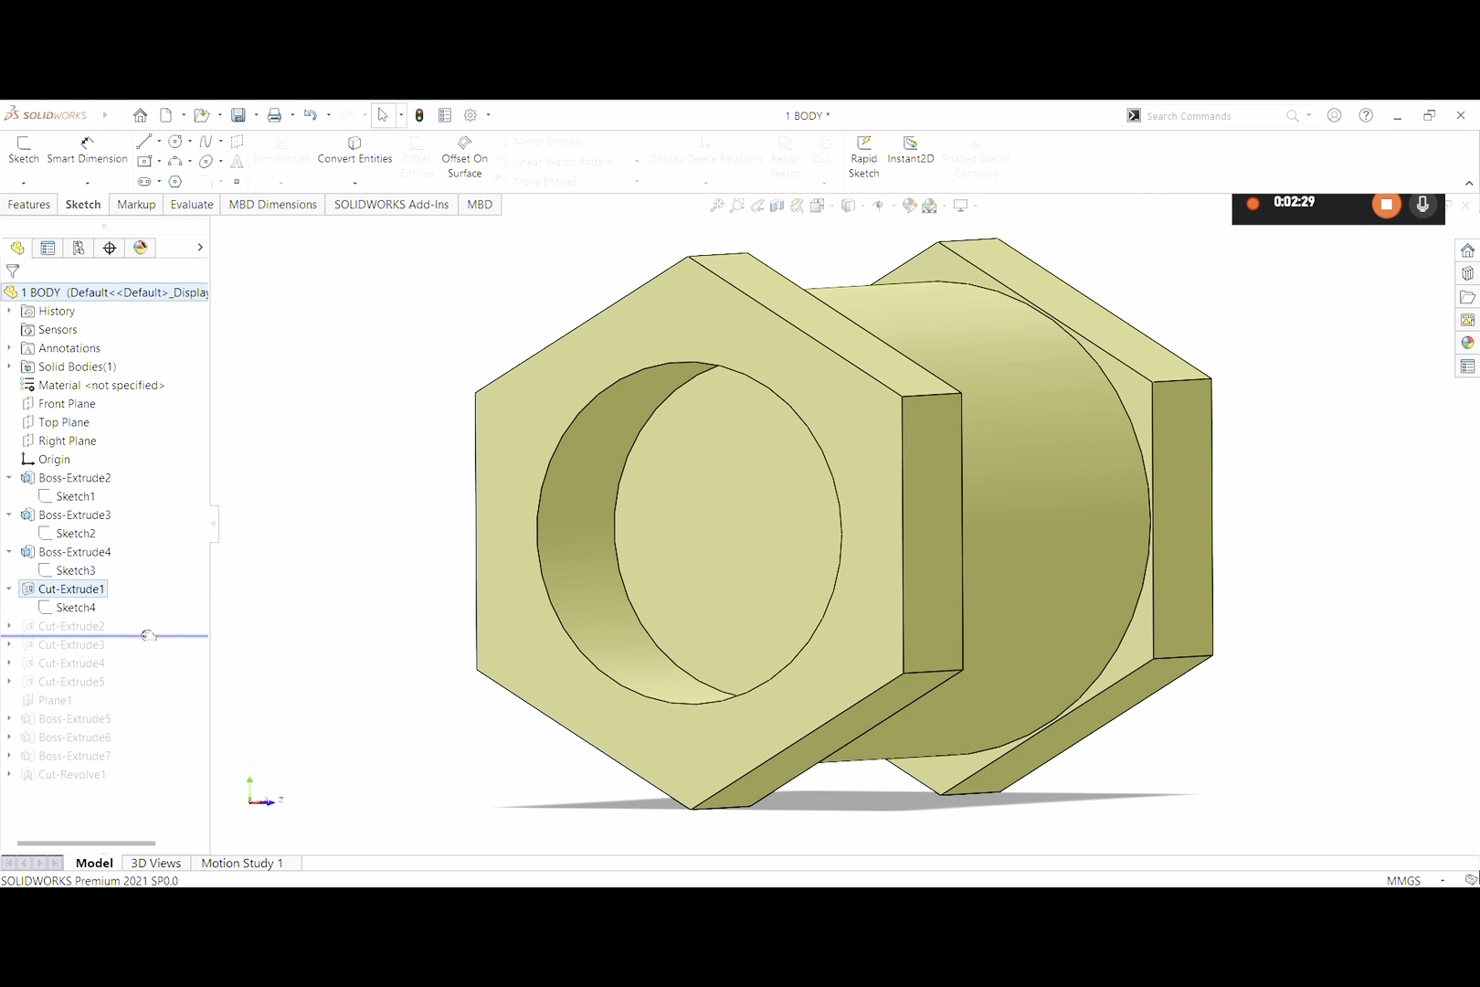
pyautogui.click(10, 625)
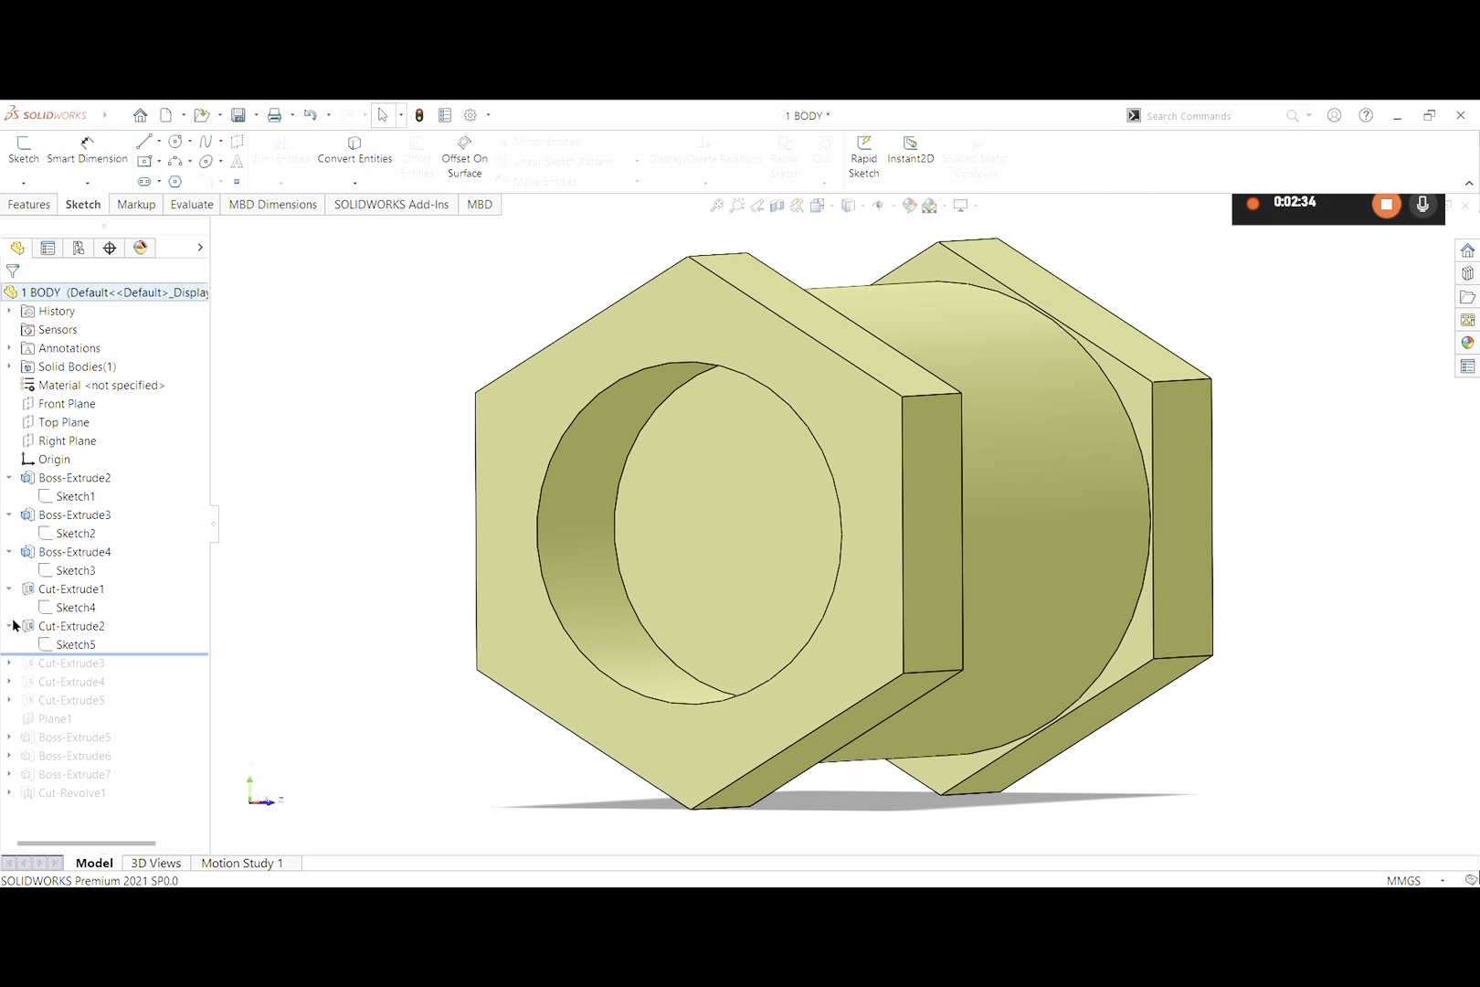
pyautogui.click(84, 645)
pyautogui.click(114, 605)
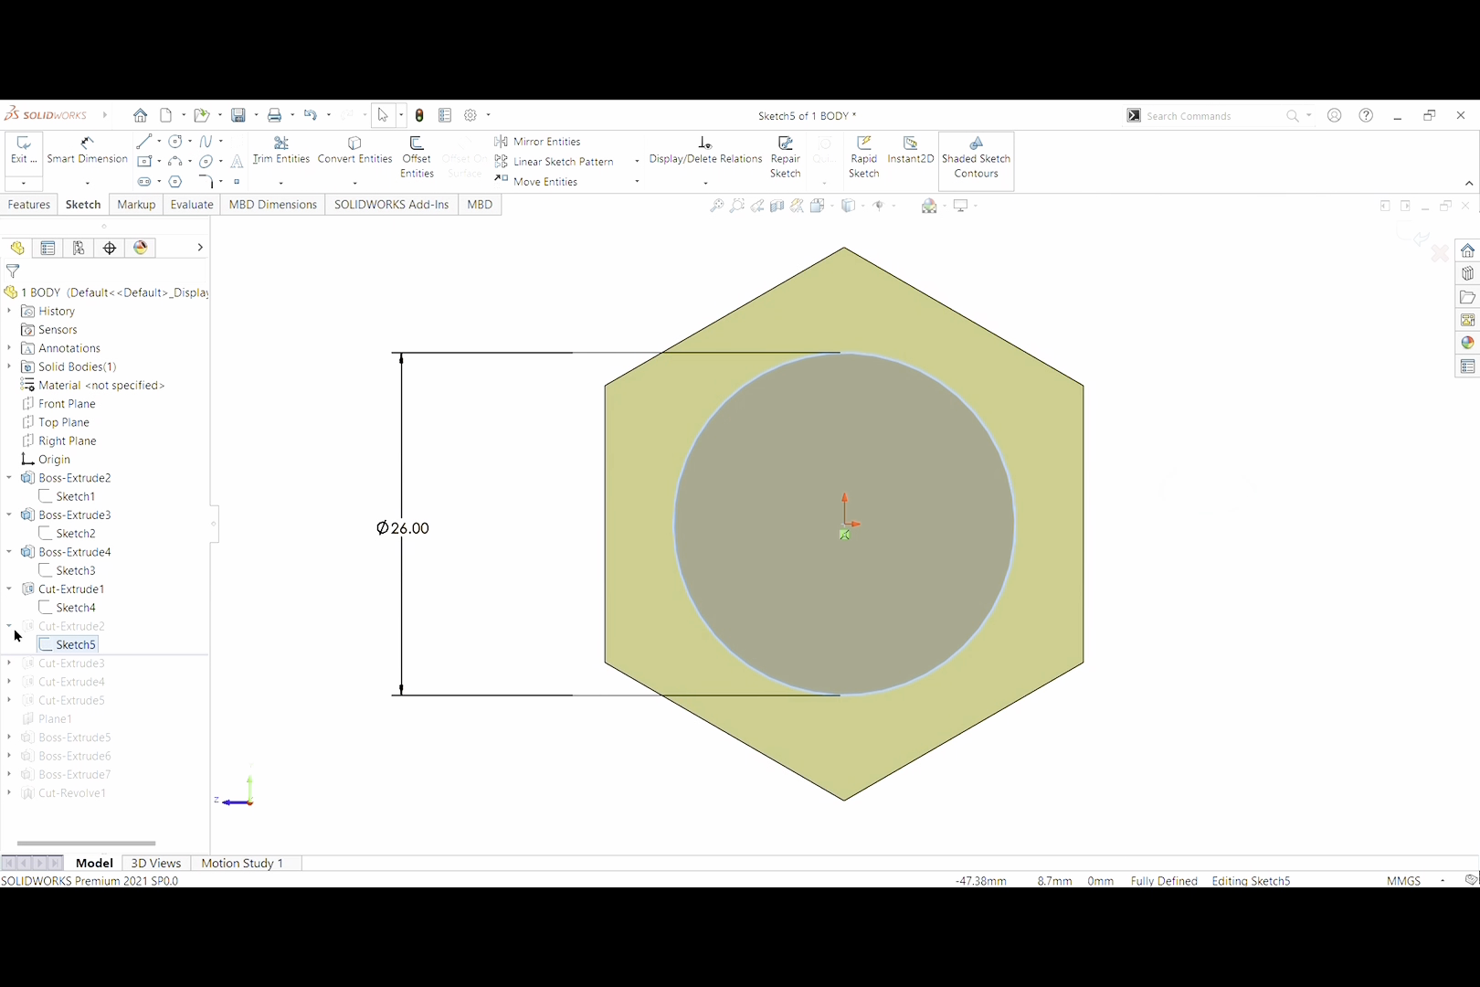
pyautogui.click(28, 170)
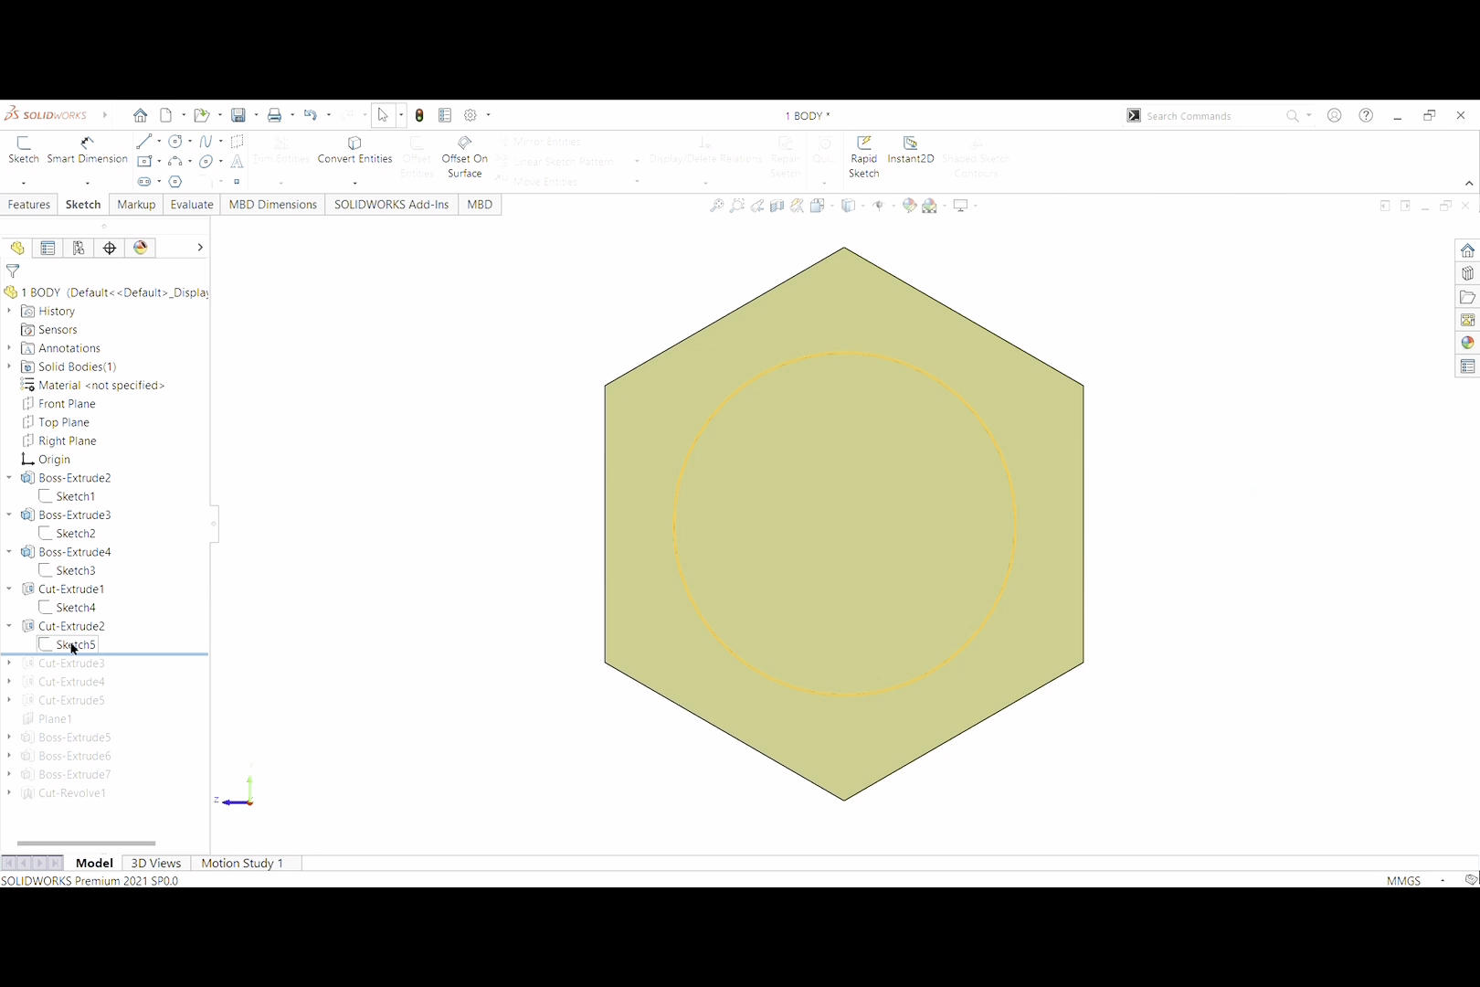
# Open the definition of Cut-Extrude2, inspect the opposite bore's blind cut depth and preview, and accept it
pyautogui.click(73, 626)
pyautogui.click(90, 586)
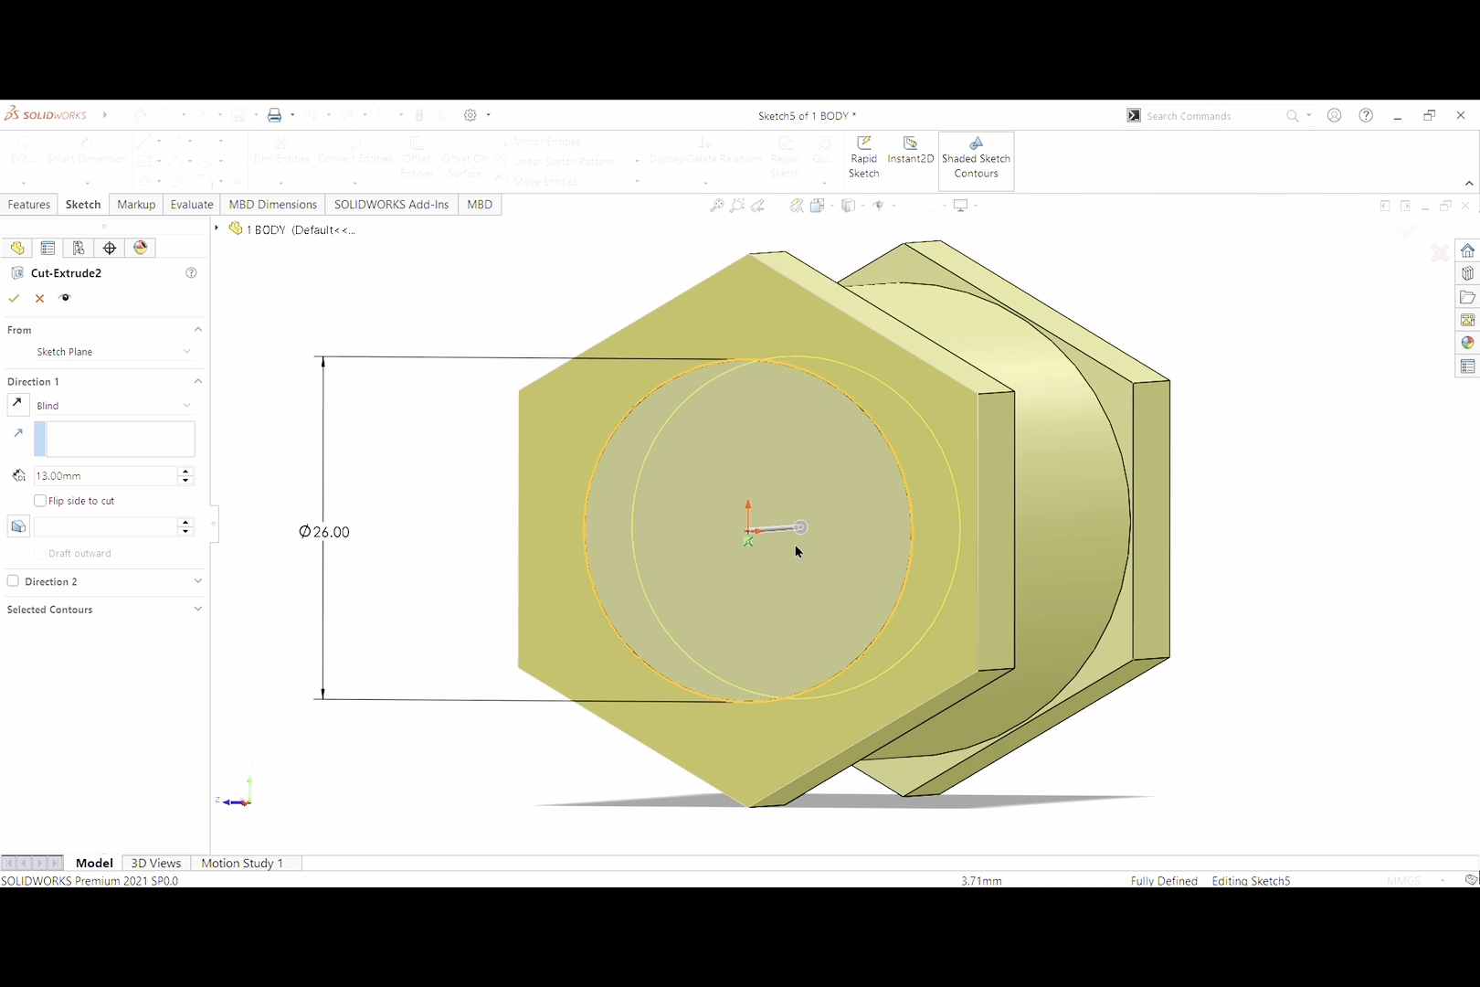
pyautogui.moveTo(1249, 542); pyautogui.dragTo(777, 540, button='middle')
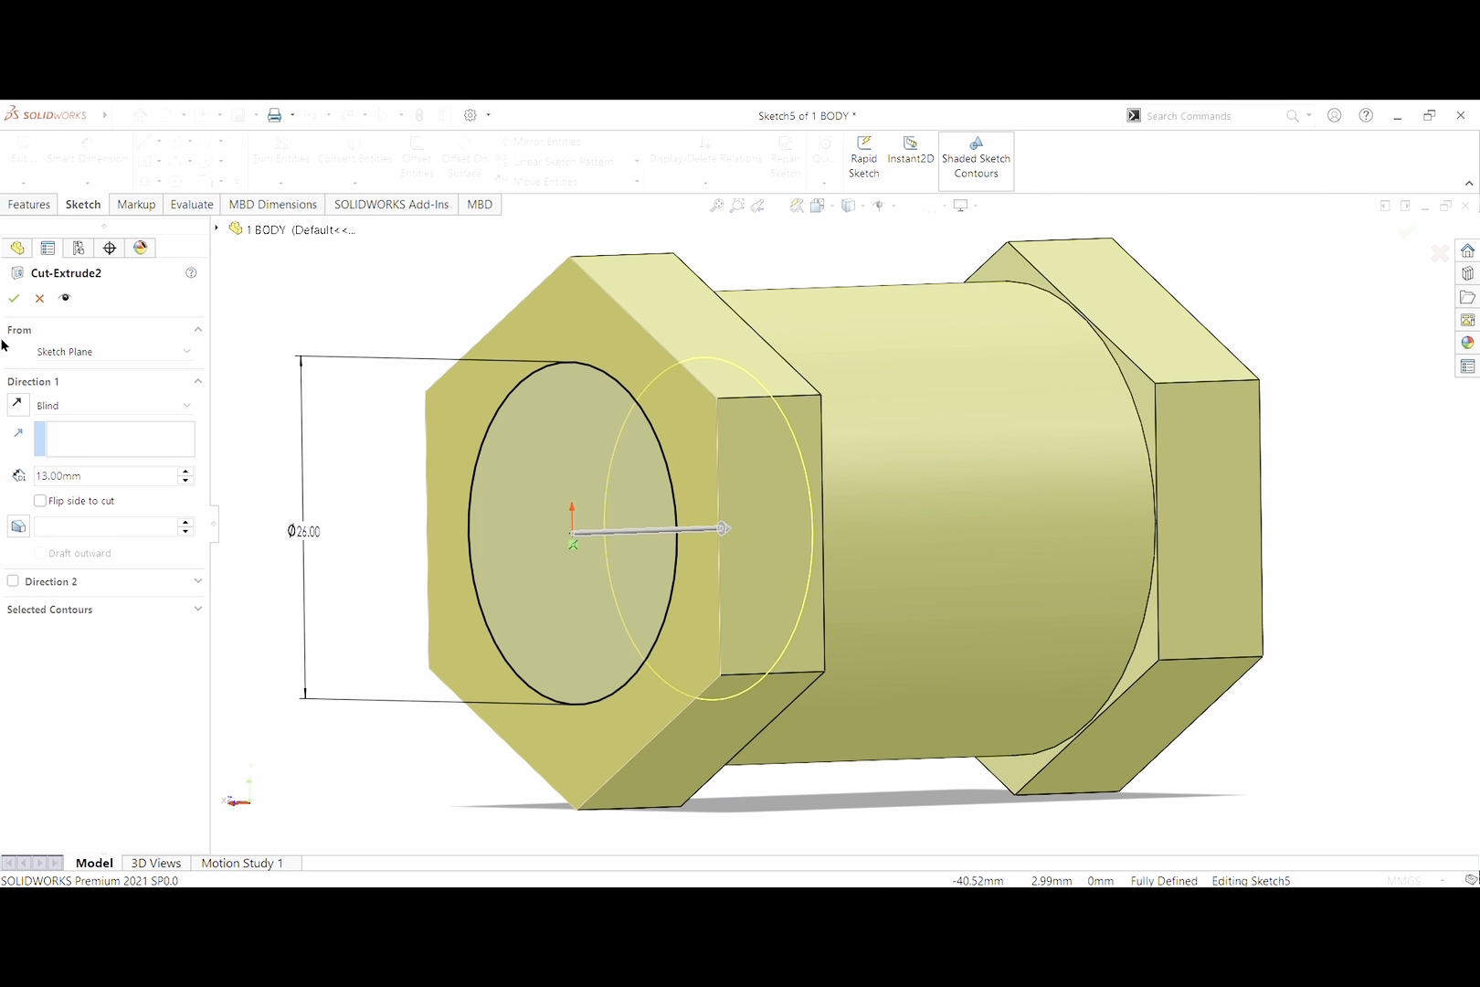
pyautogui.click(14, 299)
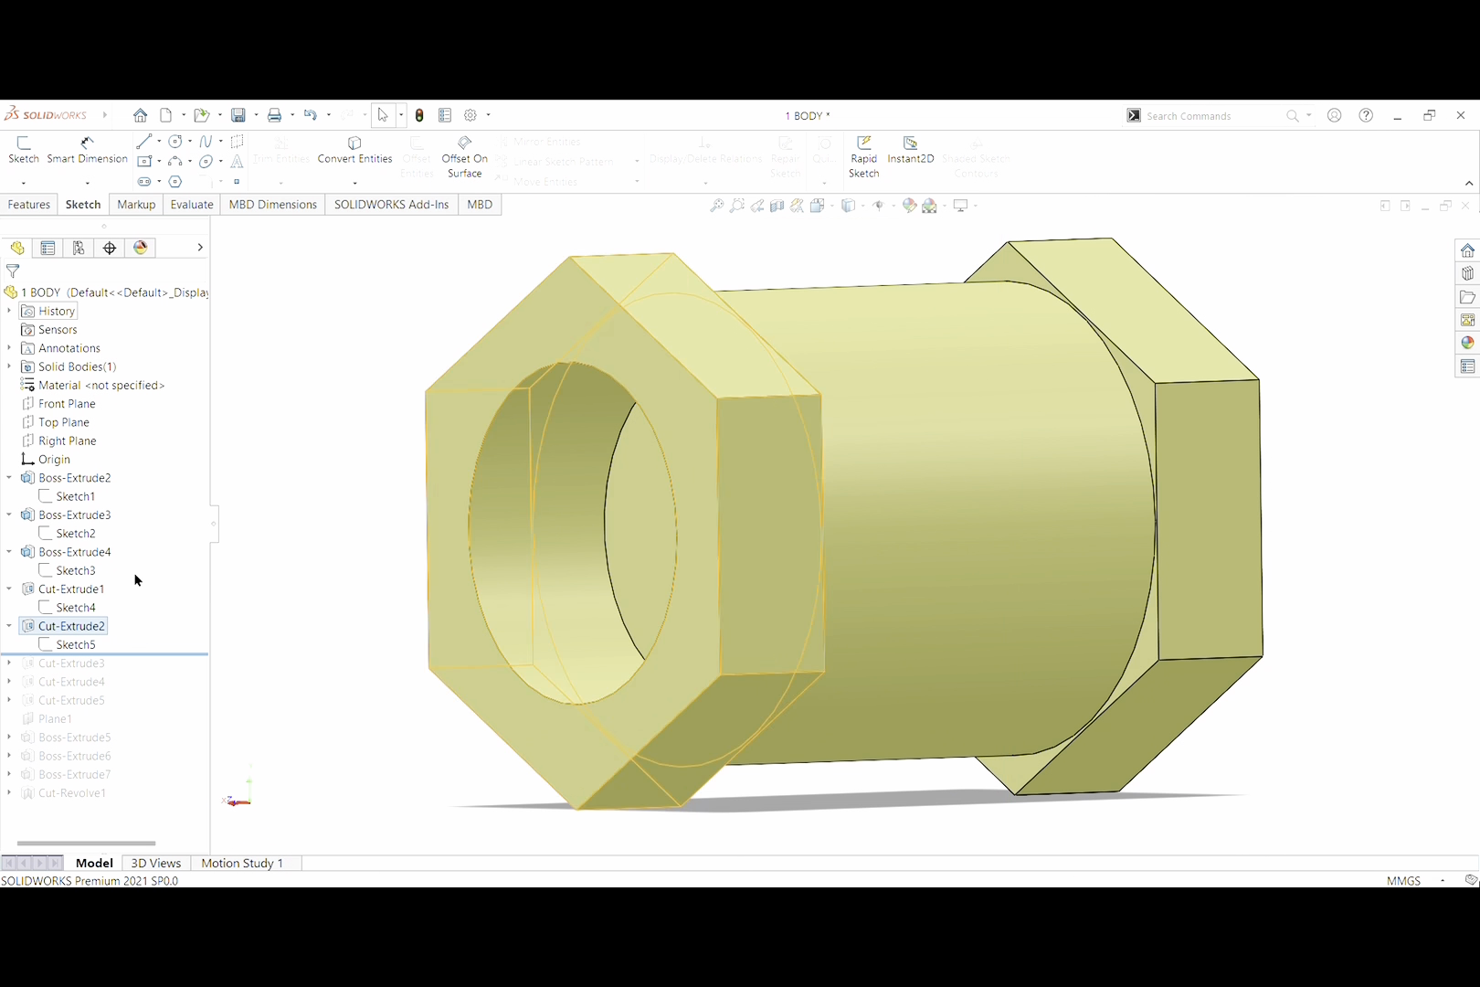
# Roll the model forward to include Cut-Extrude3, open Sketch6 to review the central hole's circle and its diameter, and exit the sketch
pyautogui.moveTo(137, 655); pyautogui.dragTo(137, 674)
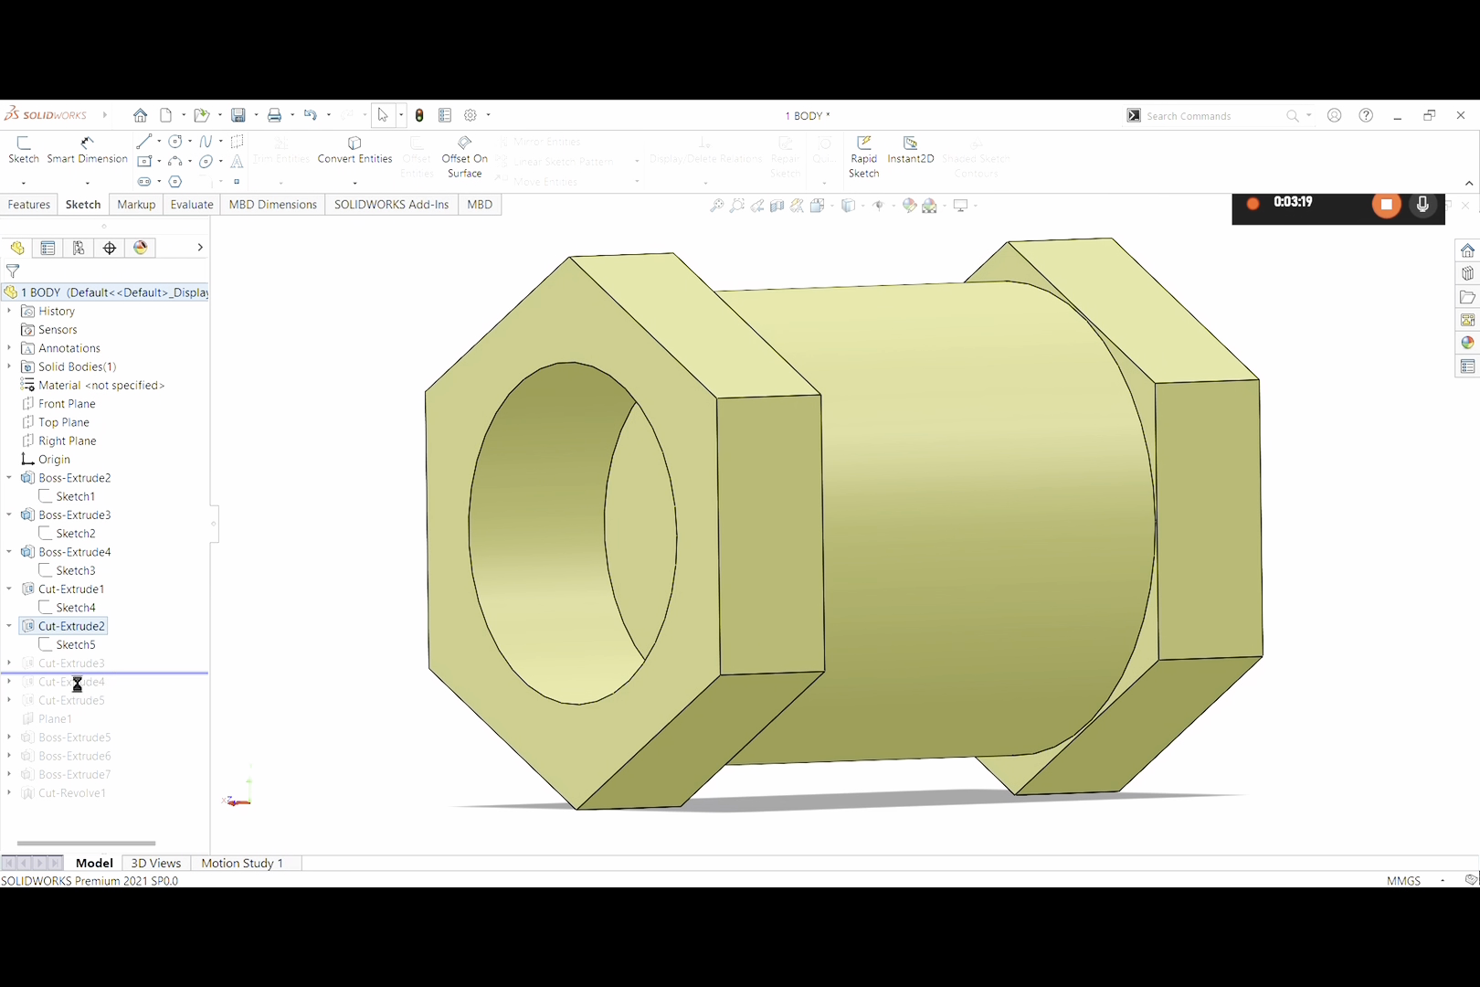
pyautogui.click(10, 664)
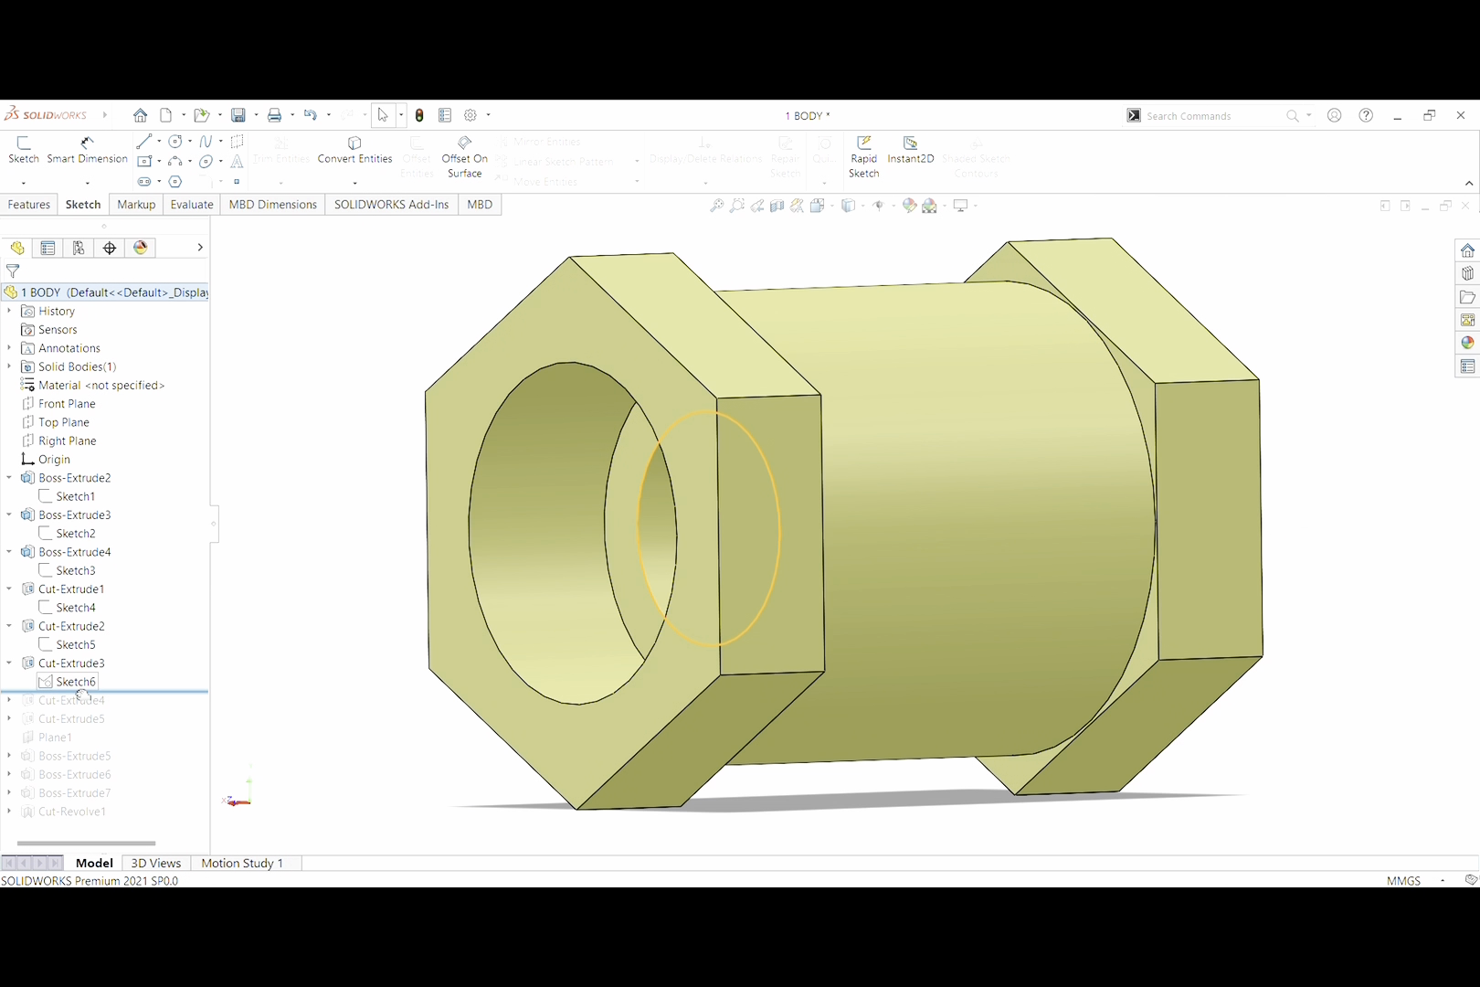
pyautogui.moveTo(319, 606); pyautogui.dragTo(466, 613, button='middle')
pyautogui.click(73, 681)
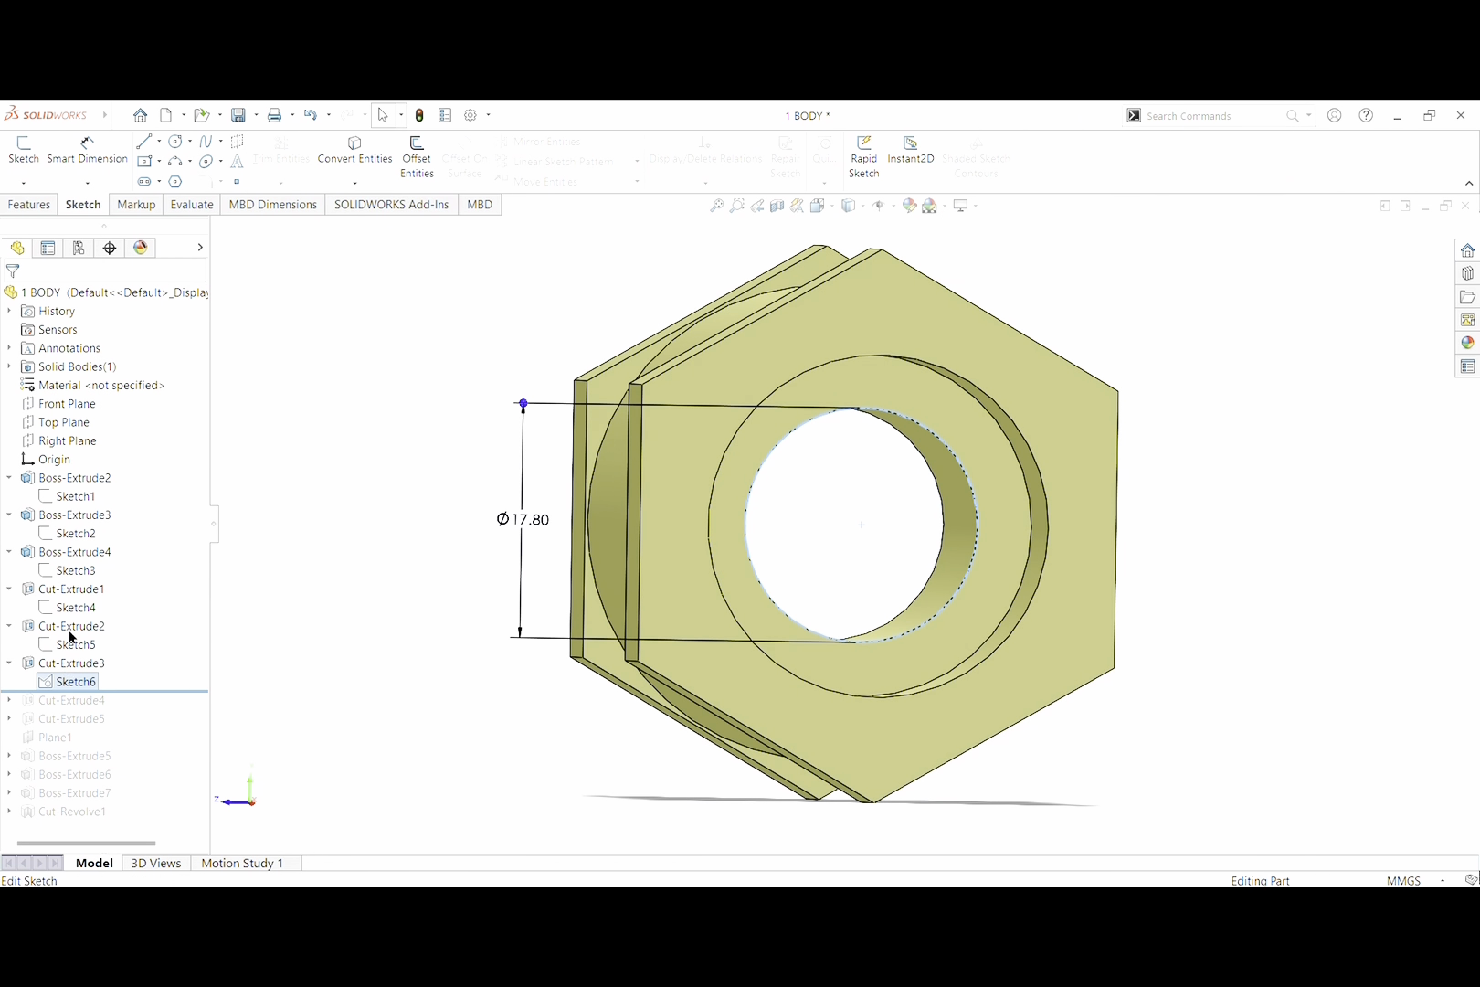
pyautogui.click(73, 639)
pyautogui.click(871, 553)
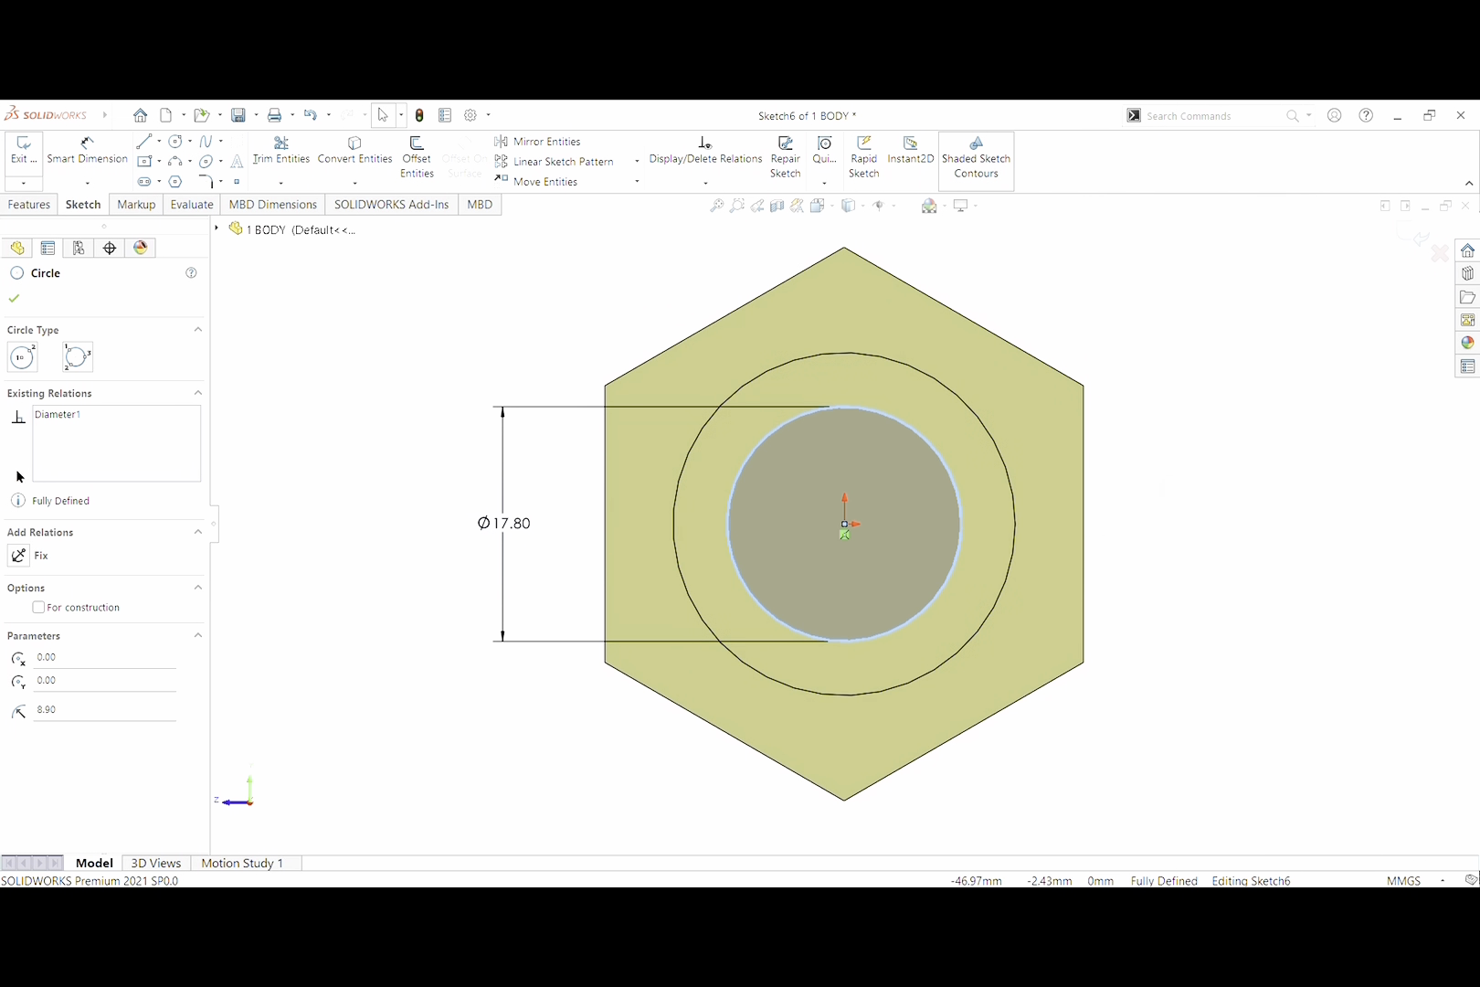
pyautogui.click(16, 299)
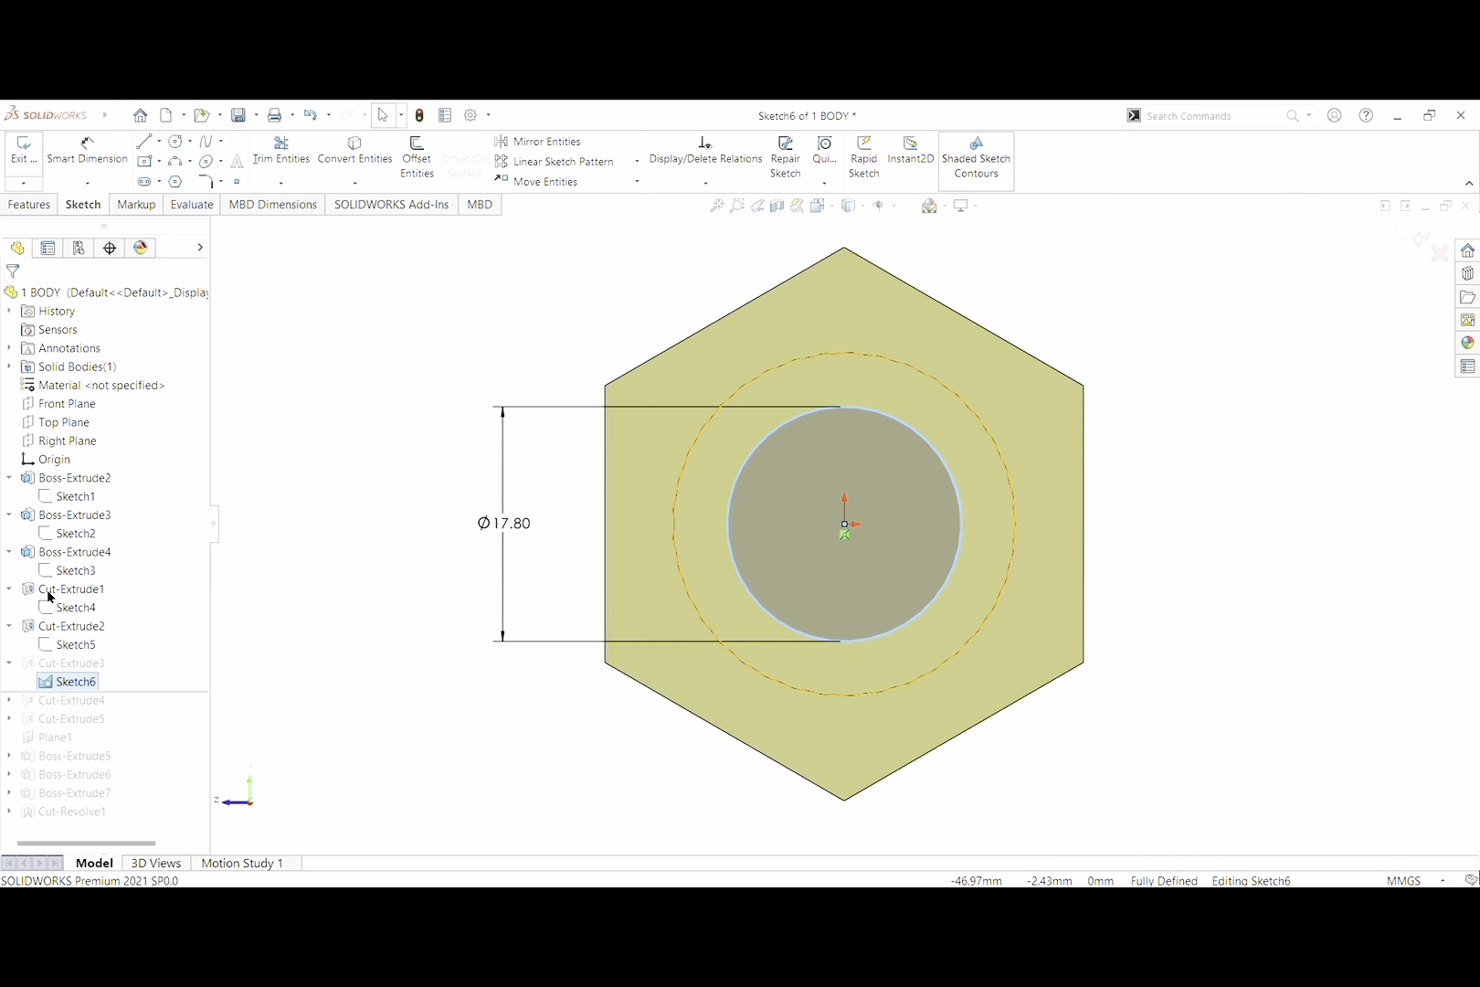
pyautogui.click(31, 160)
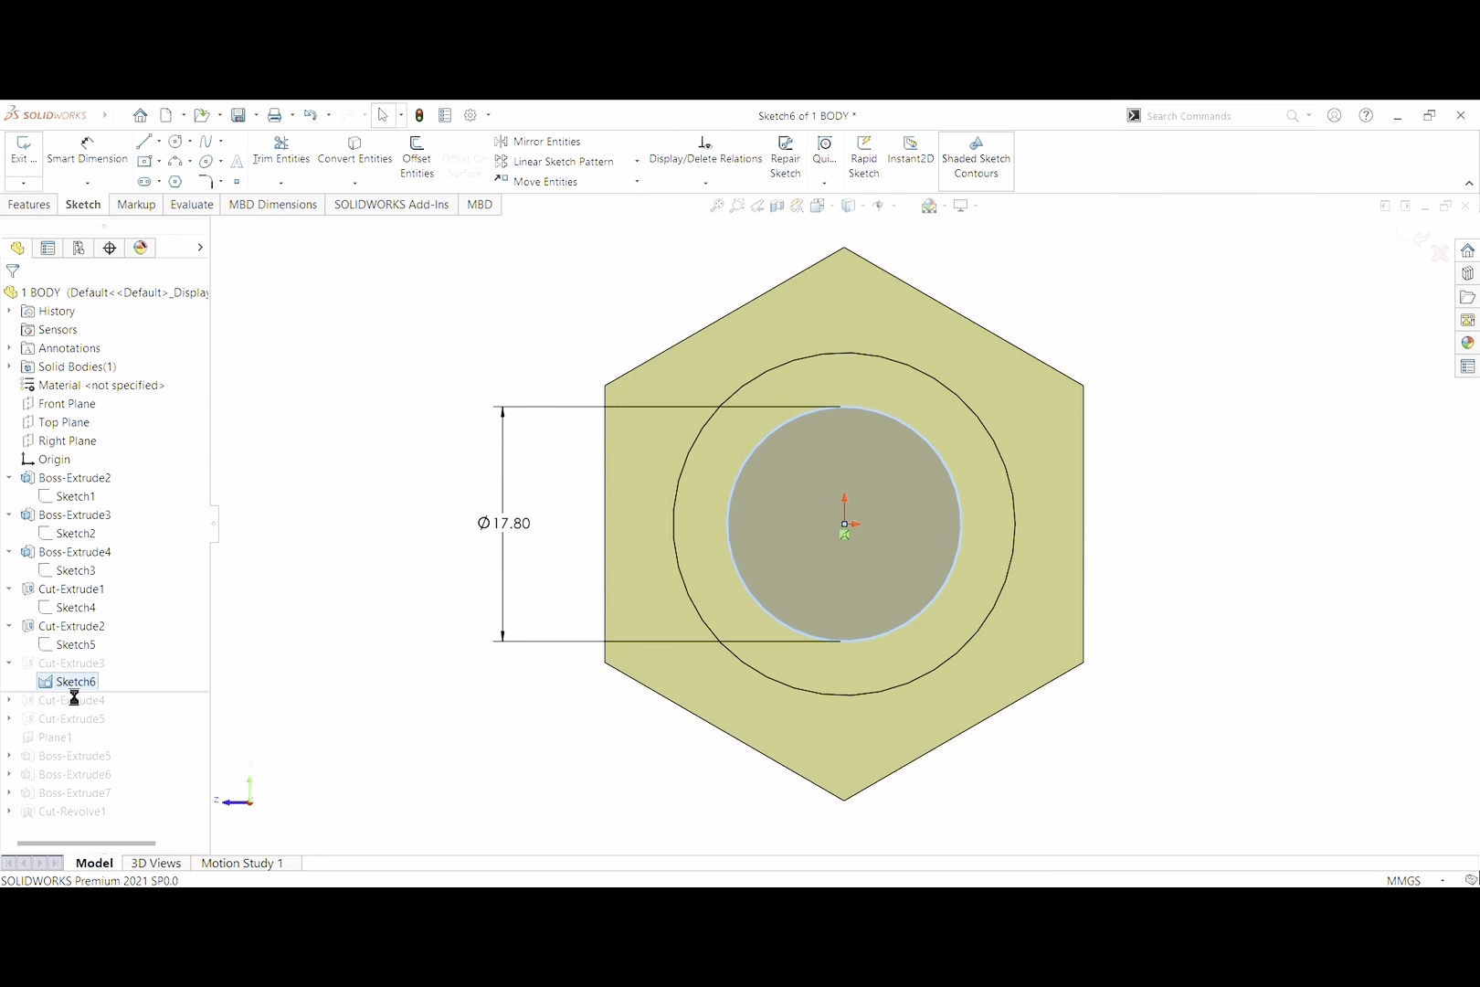
# Open the definition of Cut-Extrude3, inspect the central hole's through-all cut in both directions and its preview, and accept it
pyautogui.click(92, 663)
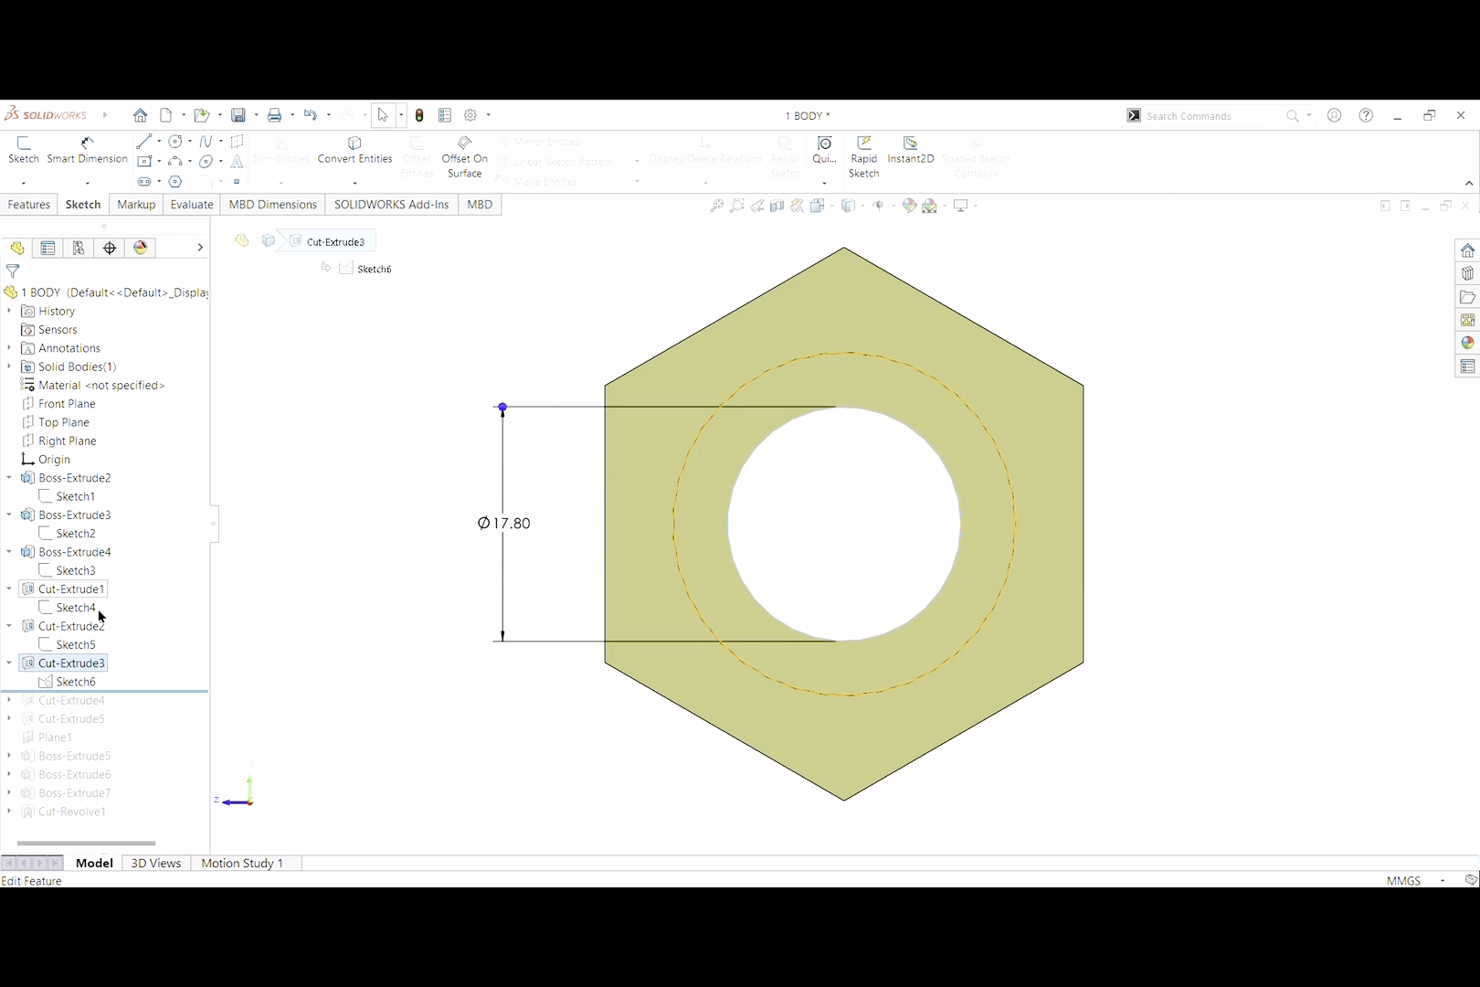
pyautogui.click(108, 618)
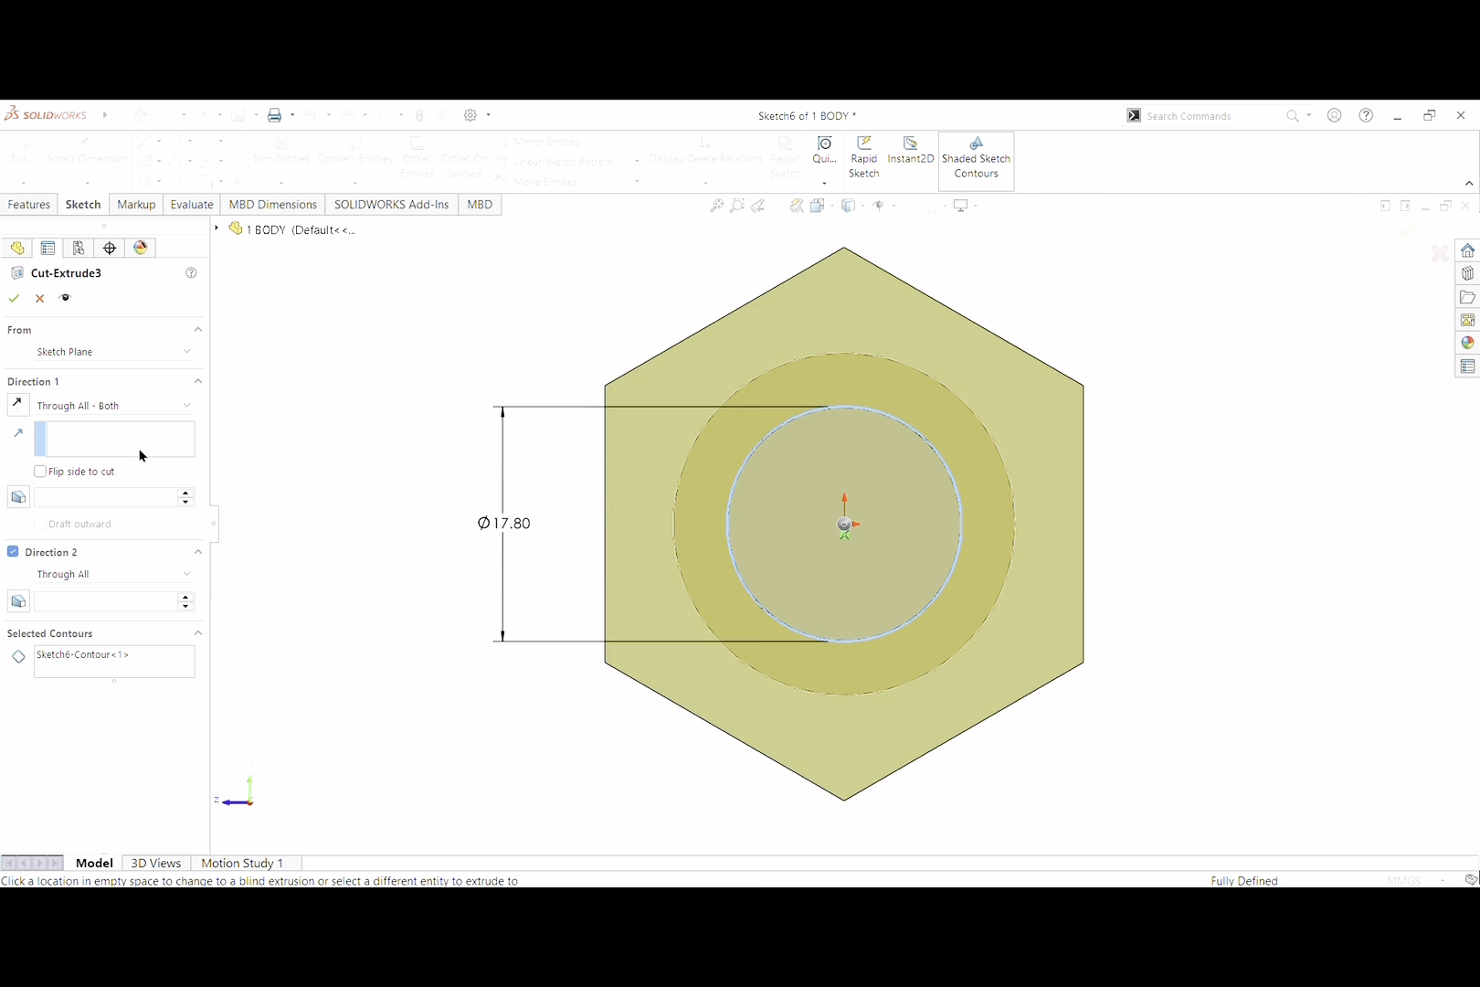
pyautogui.moveTo(1286, 548); pyautogui.dragTo(1097, 553, button='middle')
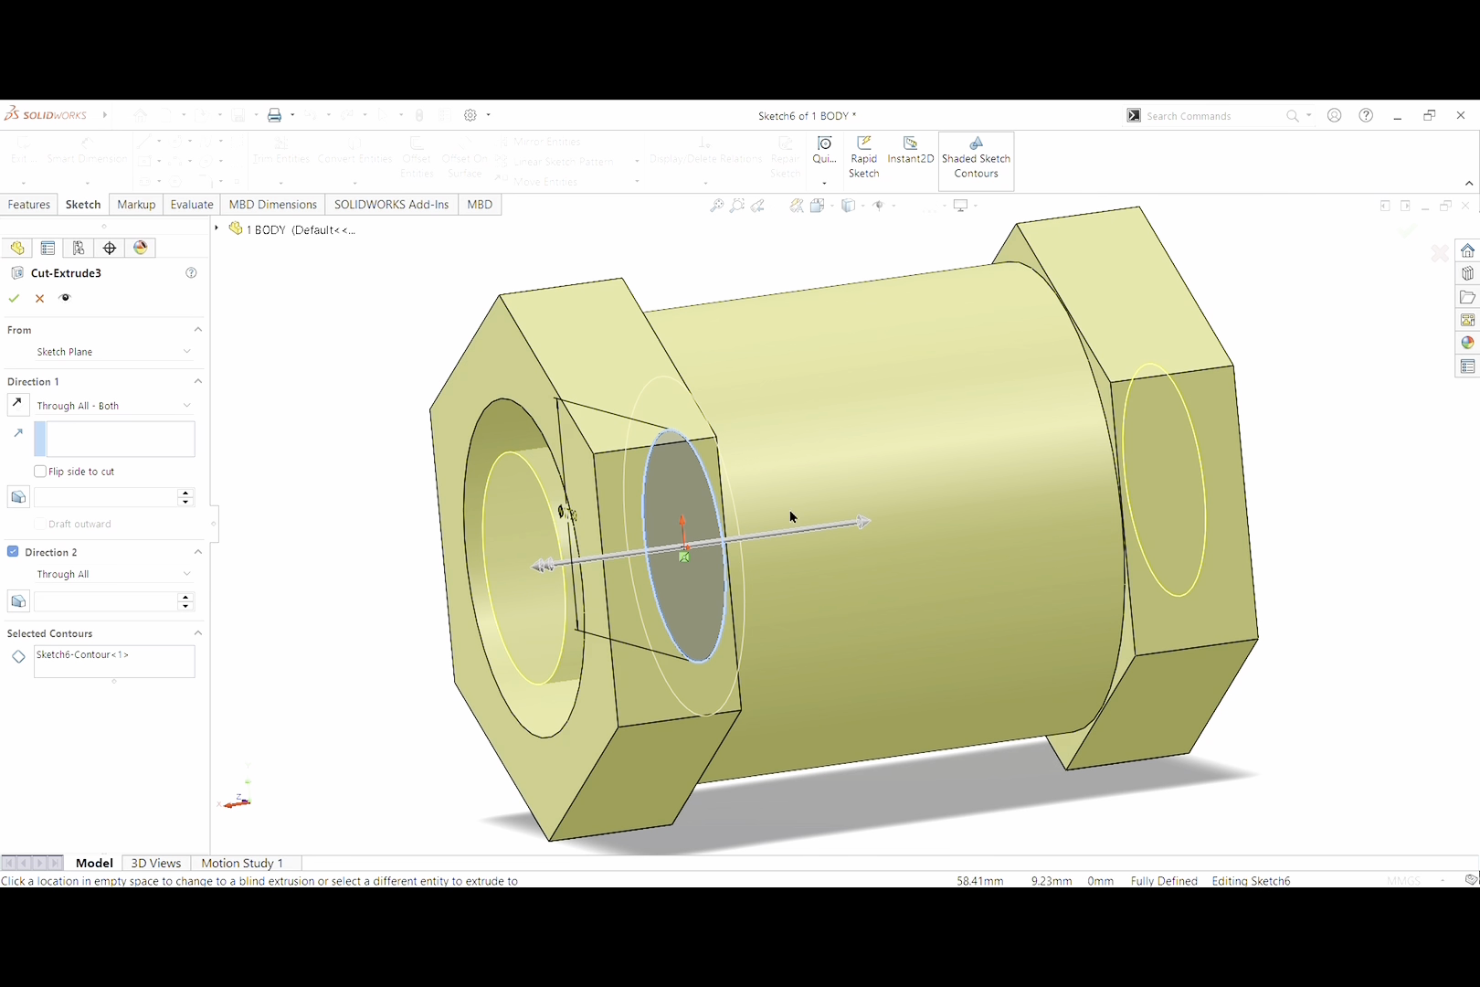
pyautogui.click(15, 302)
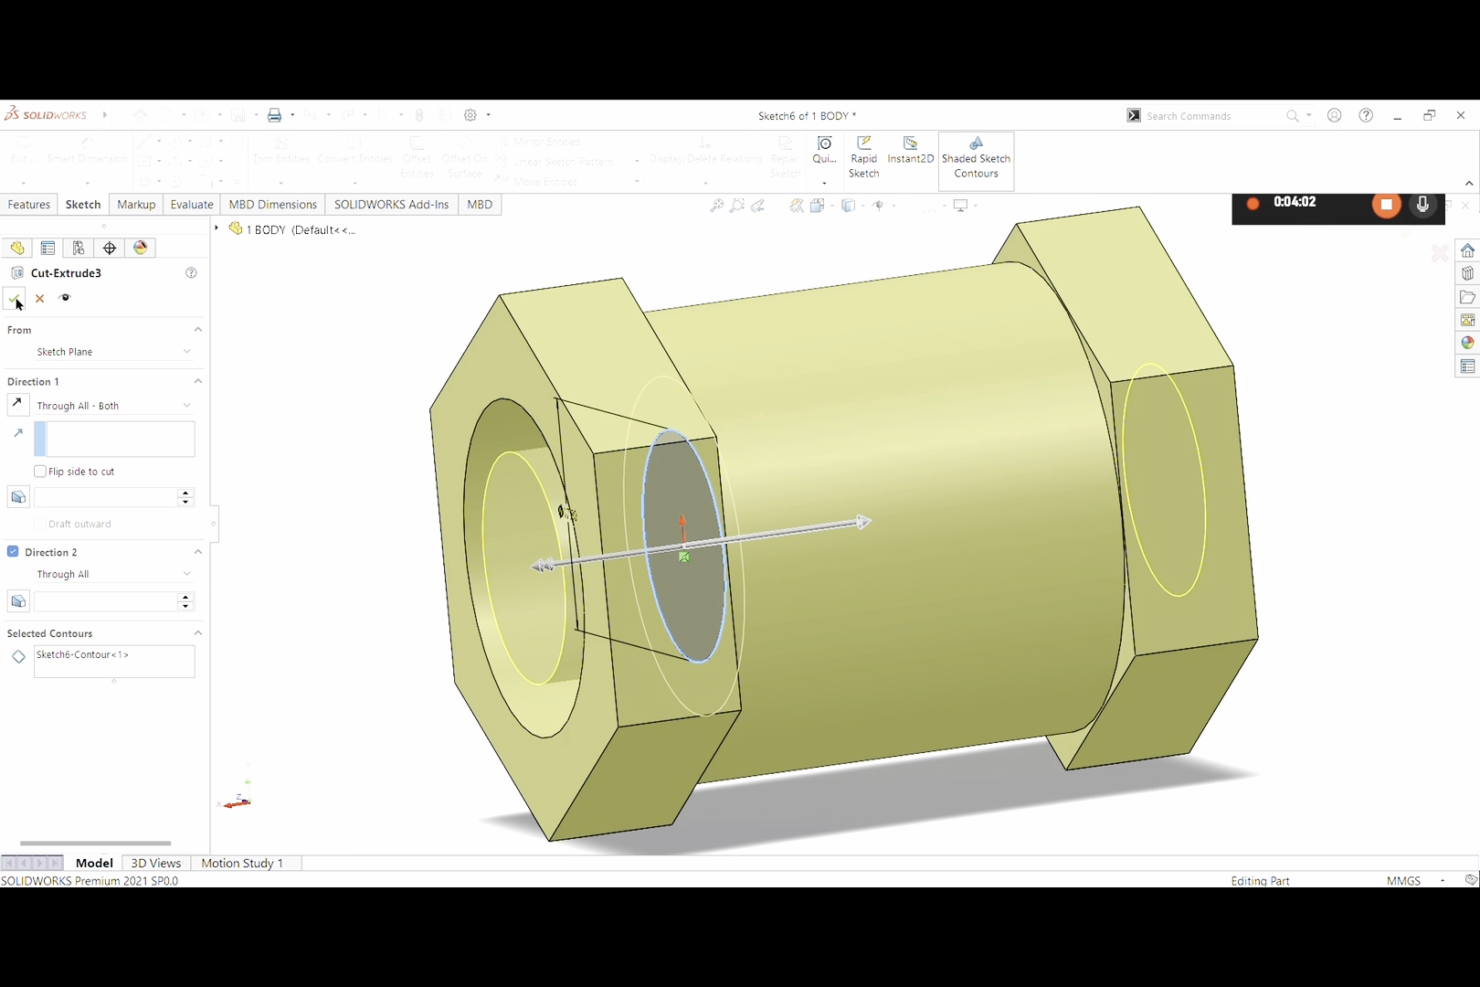
# Roll the model forward to include Cut-Extrude4, open Sketch7 to review the circle inscribed in the hexagonal end face, and exit the sketch
pyautogui.moveTo(88, 696); pyautogui.dragTo(94, 712)
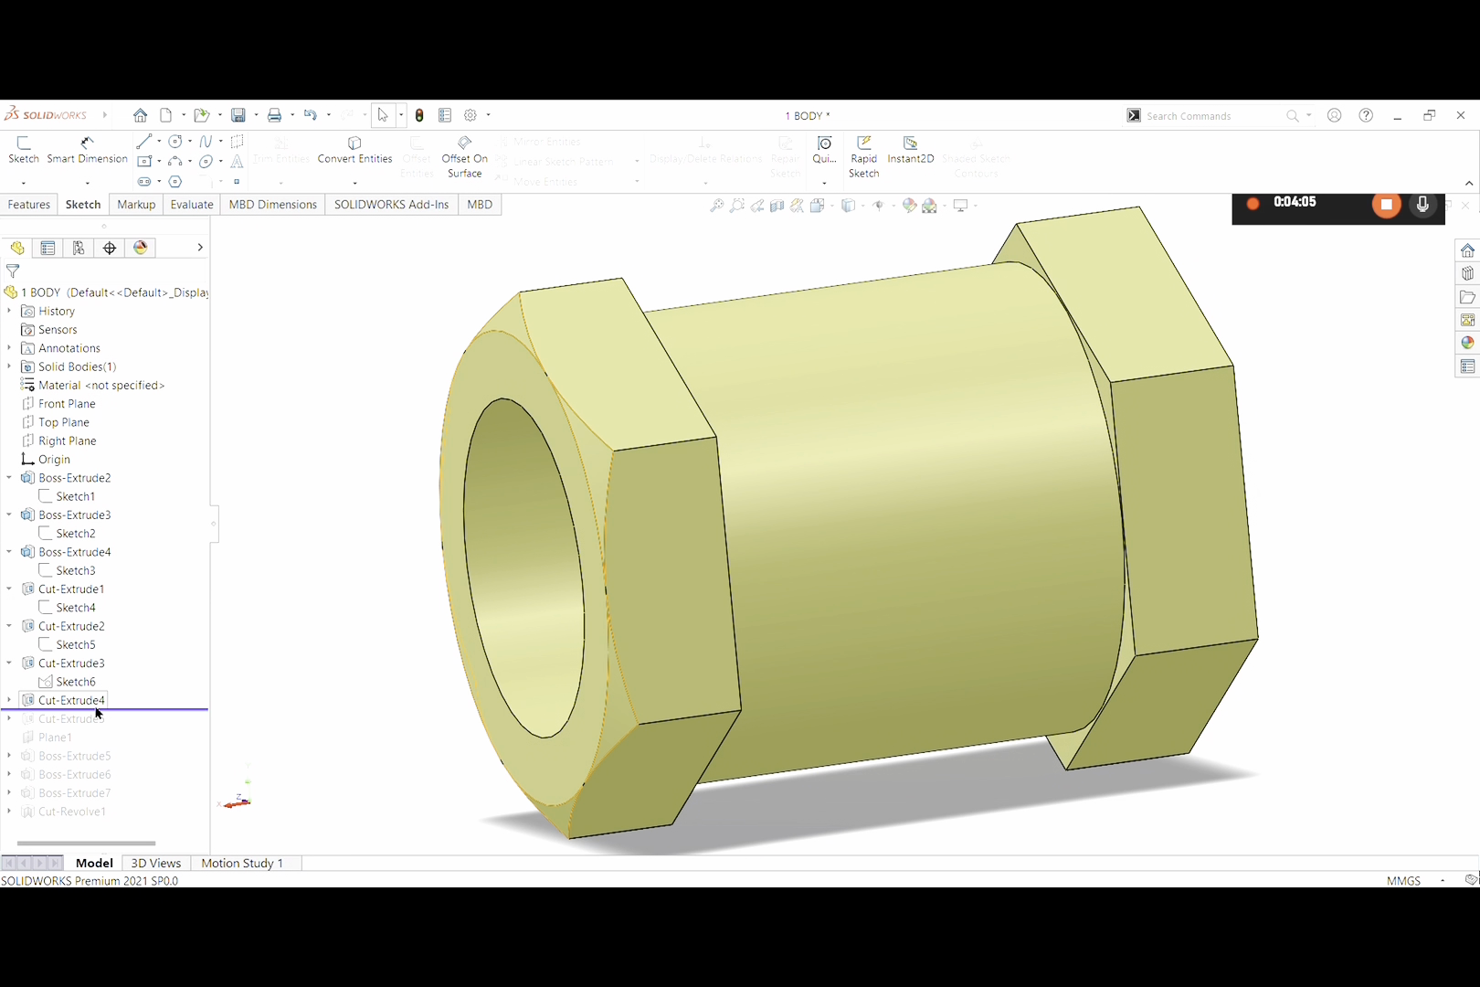
pyautogui.click(94, 701)
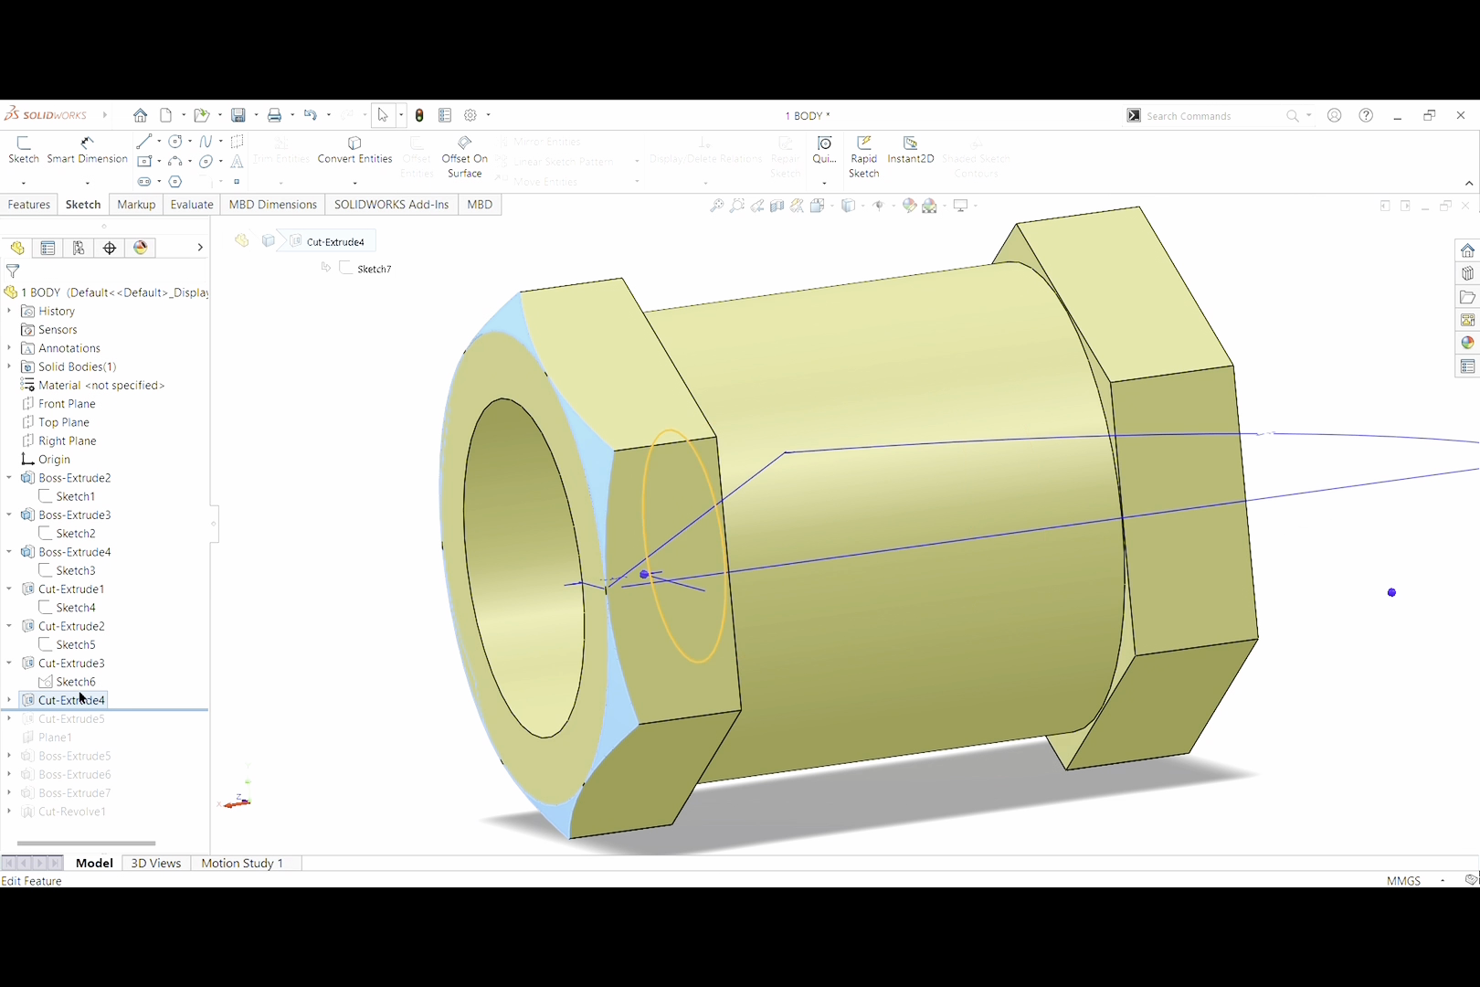
pyautogui.click(9, 702)
pyautogui.click(55, 719)
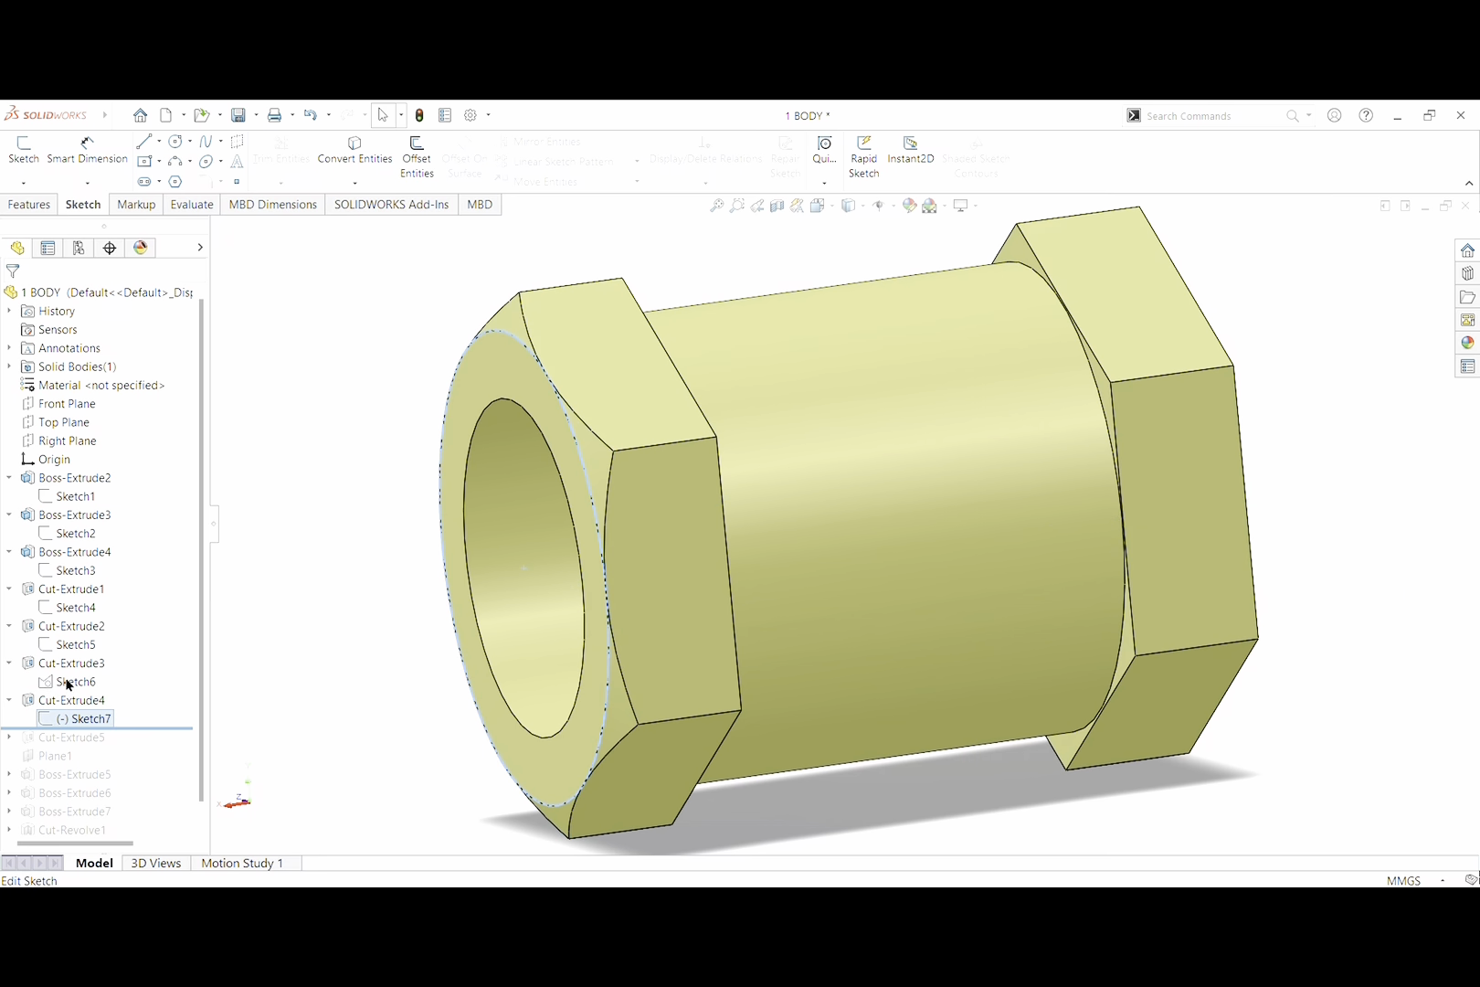
pyautogui.click(67, 685)
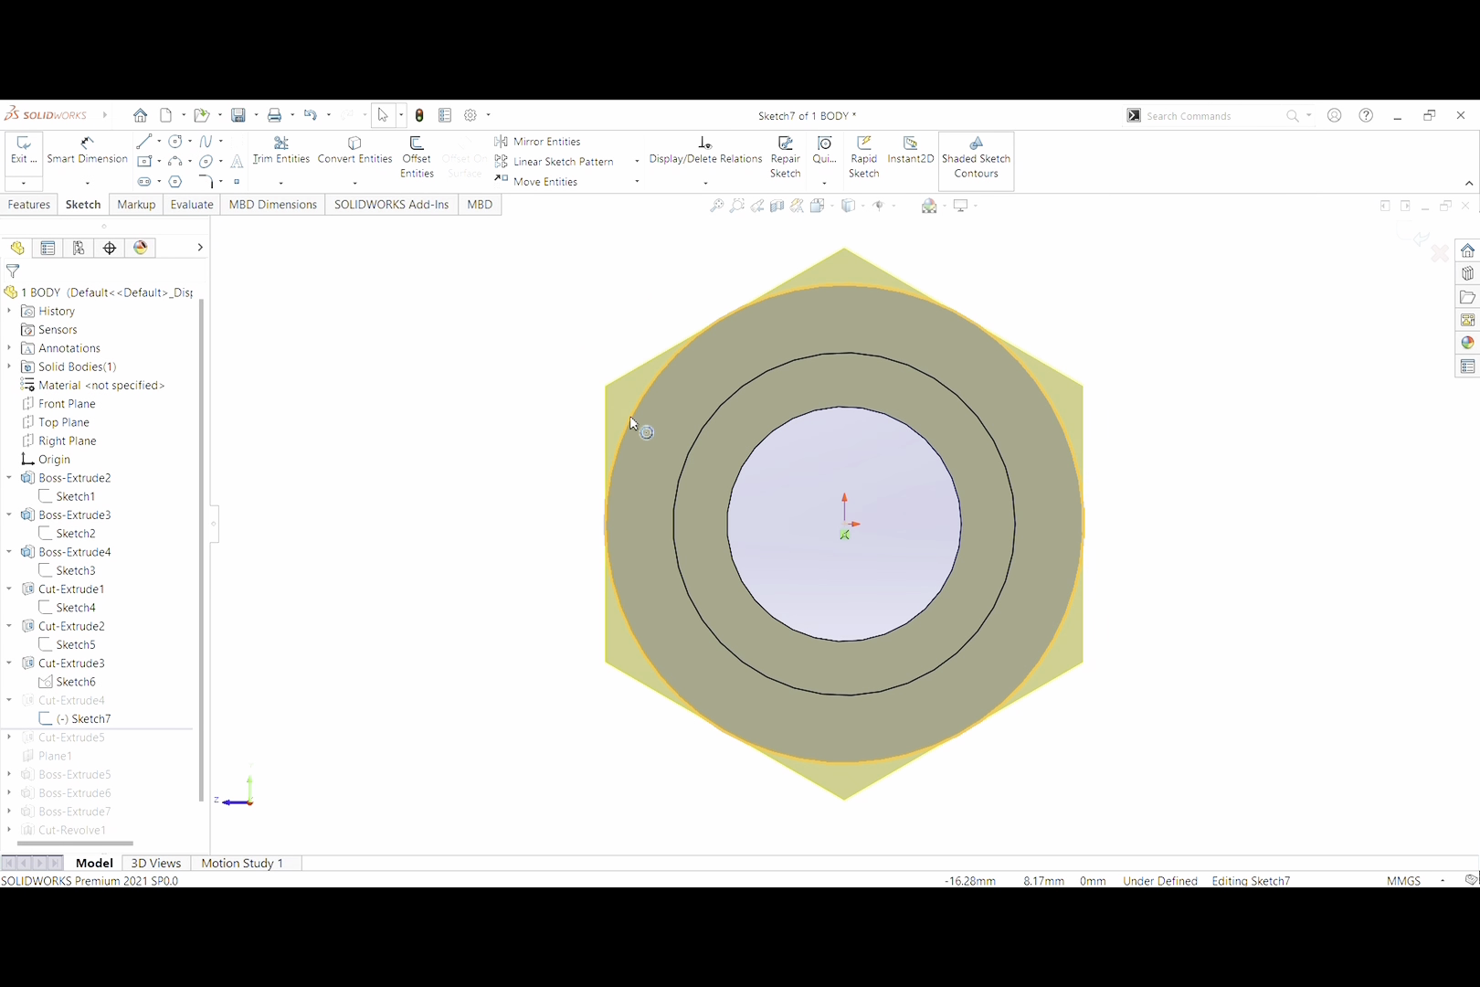
pyautogui.click(624, 443)
pyautogui.press('f')
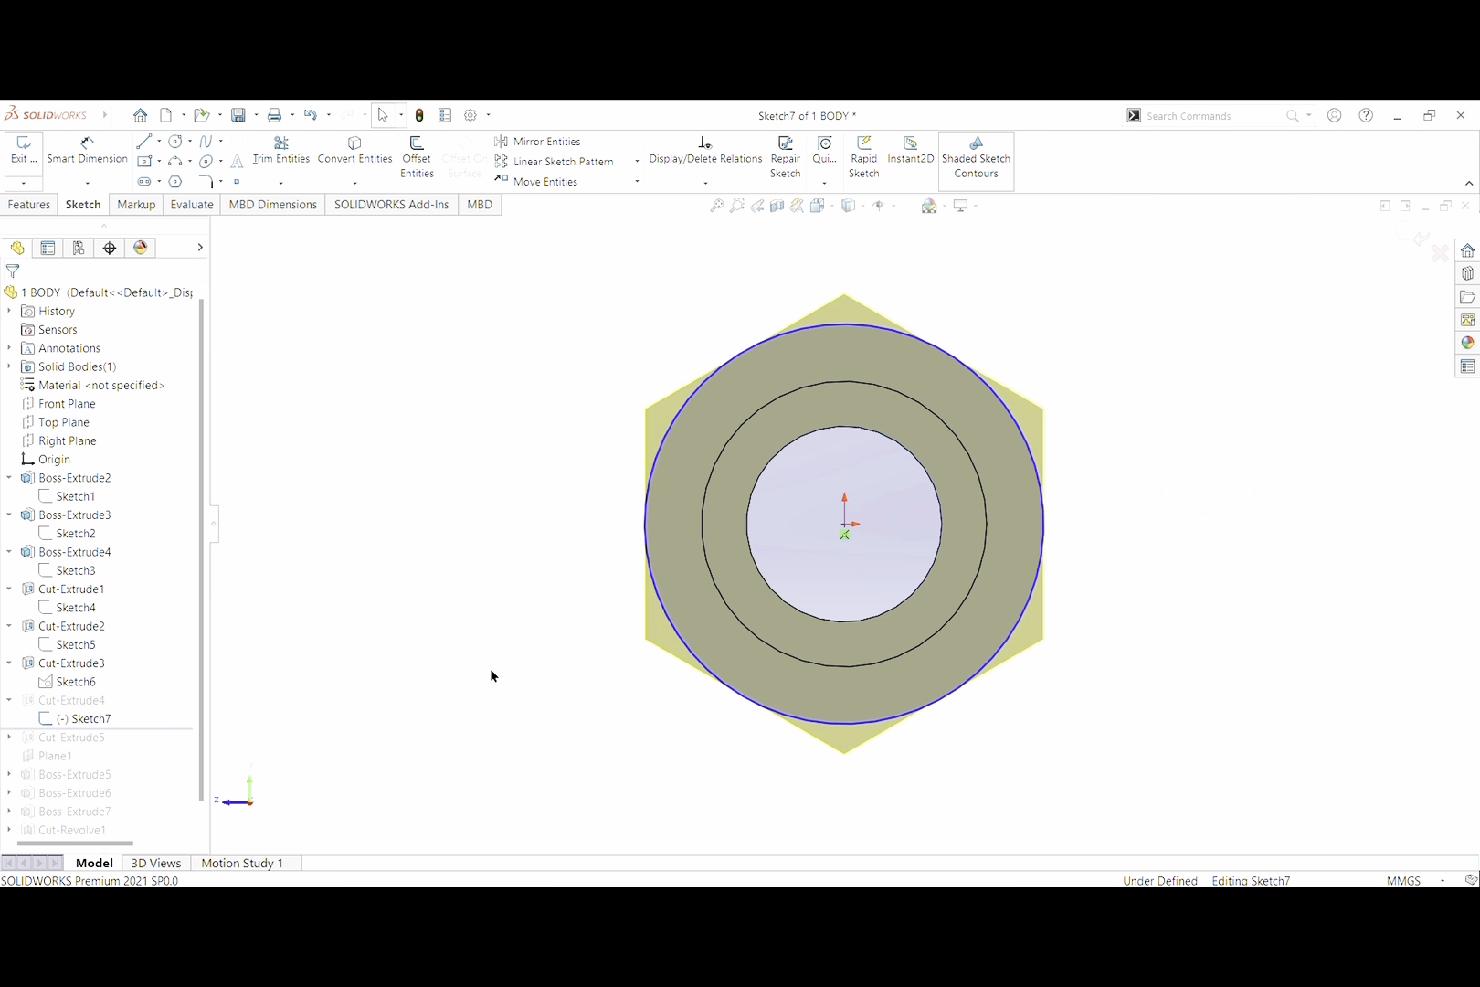
pyautogui.click(665, 607)
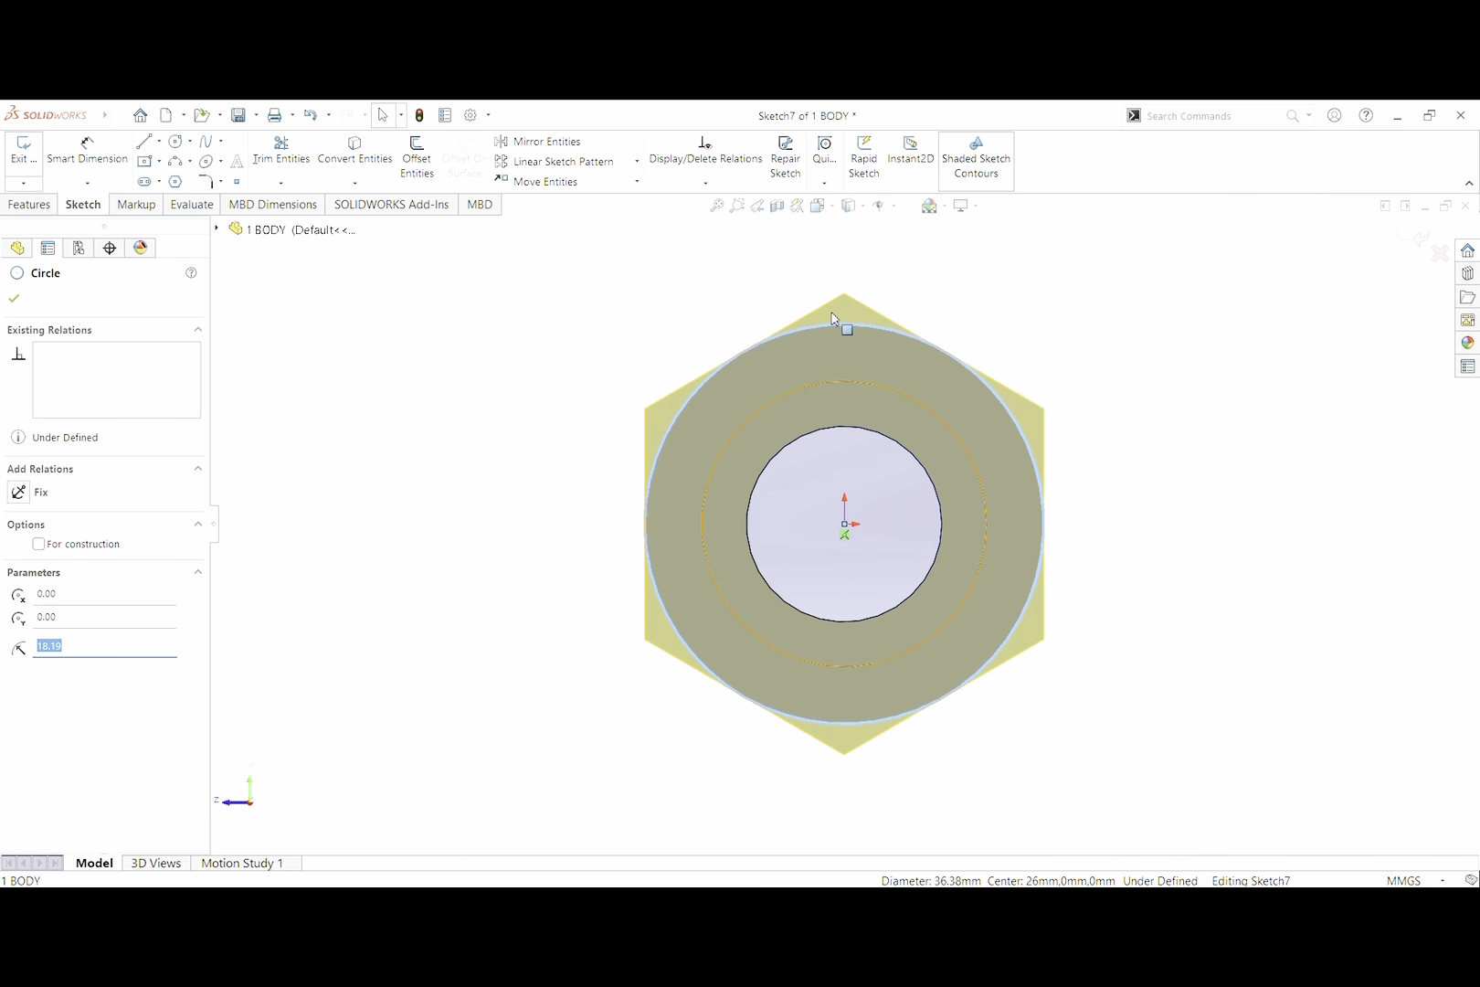
pyautogui.click(16, 299)
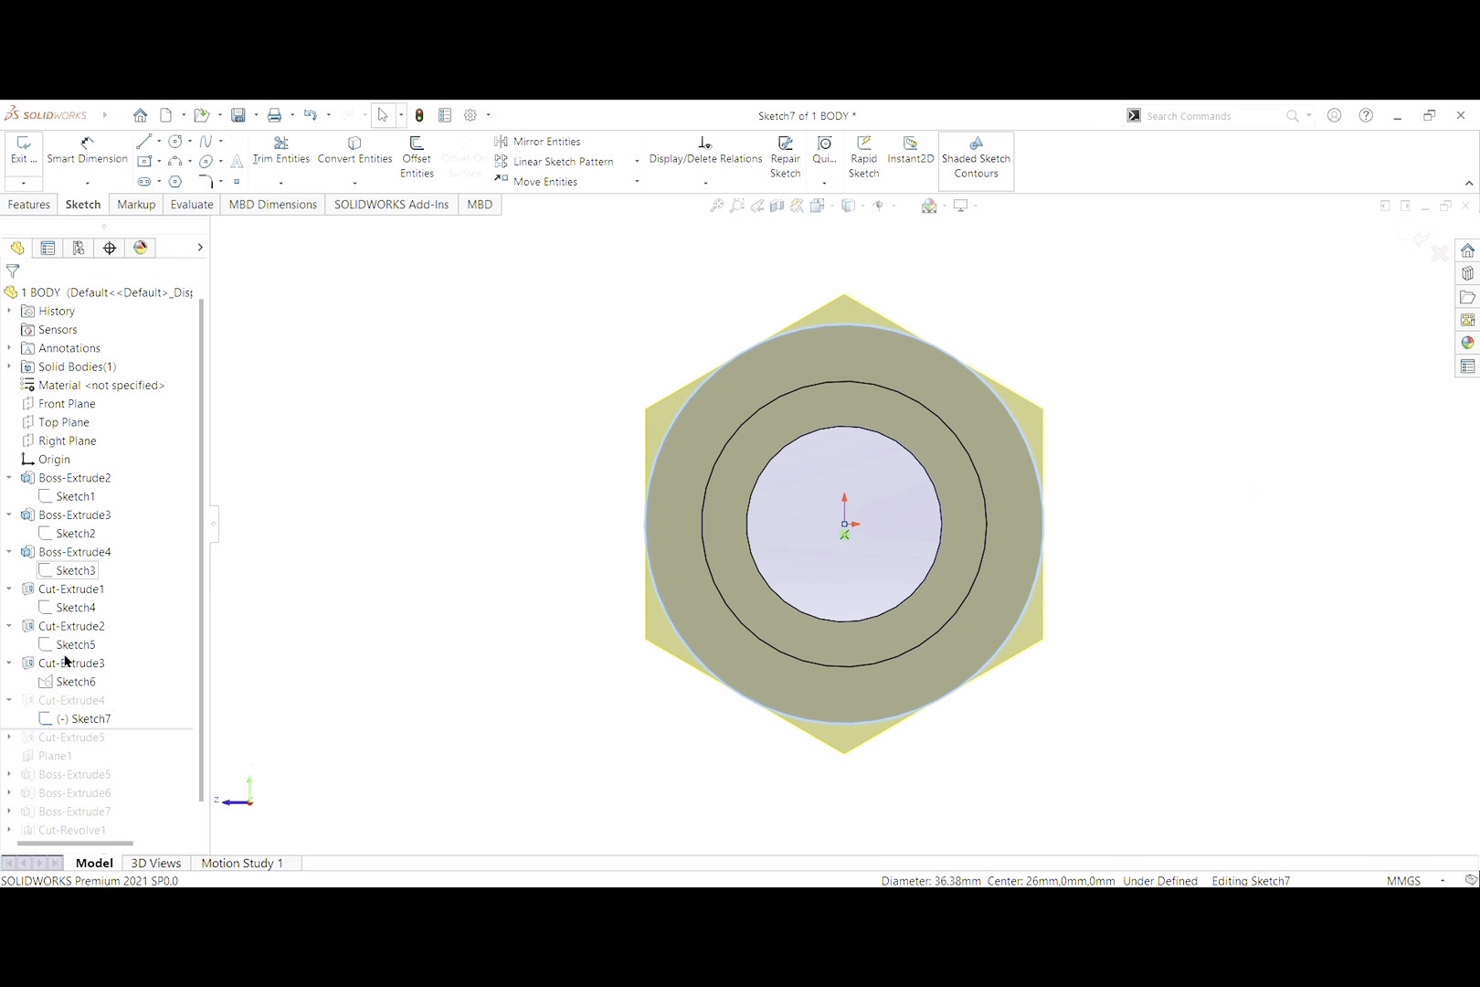
pyautogui.click(42, 168)
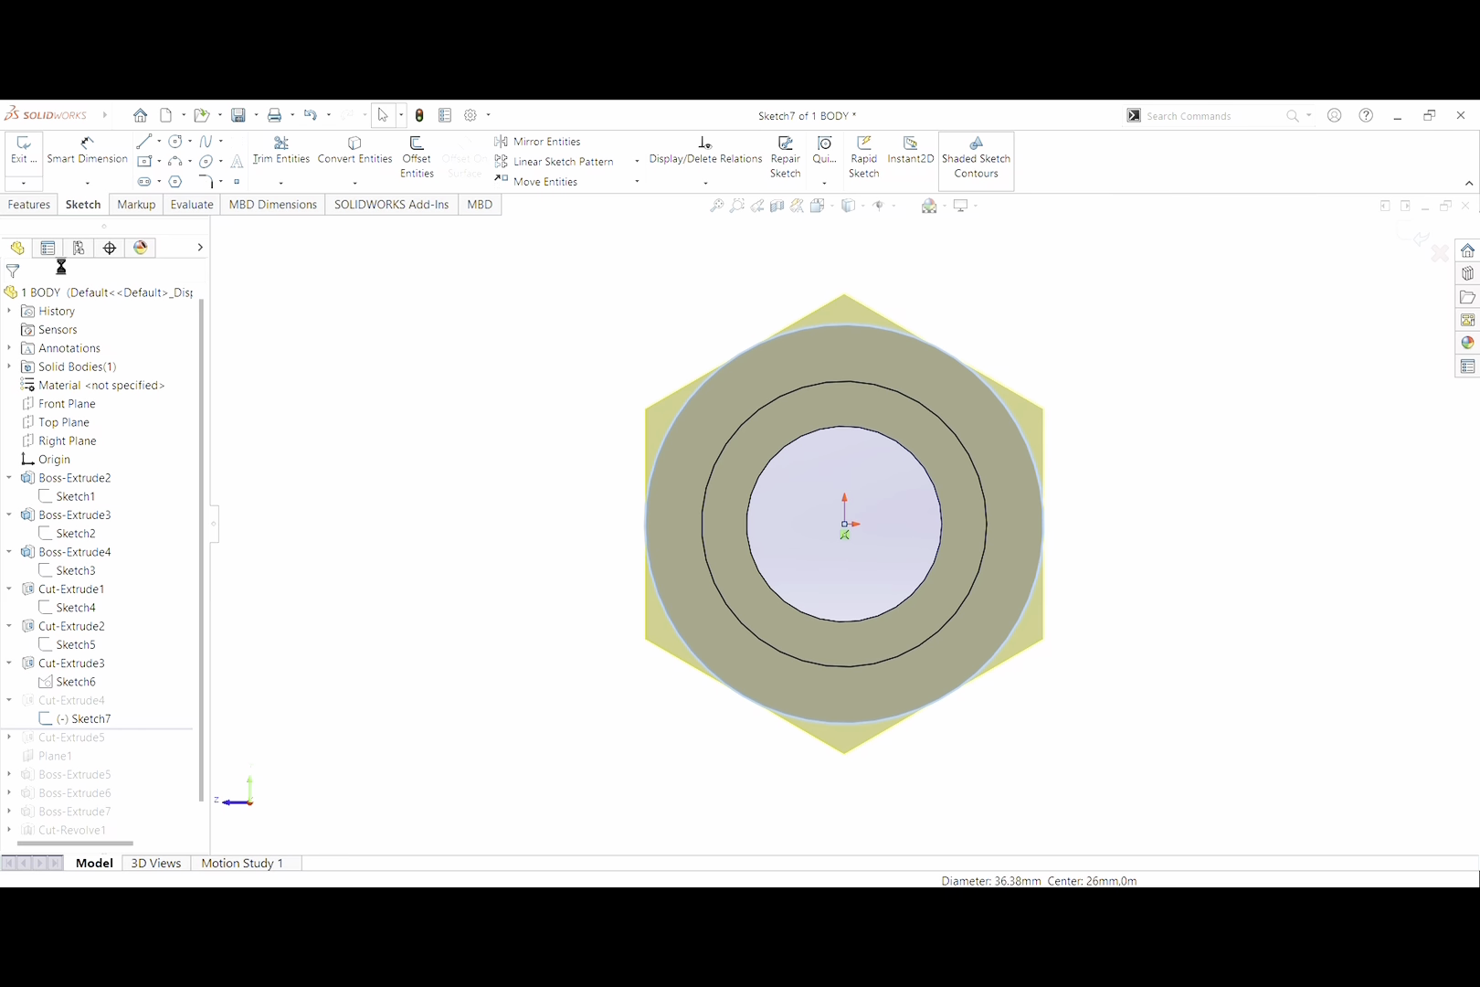
# Open the definition of Cut-Extrude4, inspect the blind depth, flipped cut side, draft angle and preview on the hexagonal head, and accept it
pyautogui.click(84, 704)
pyautogui.click(90, 670)
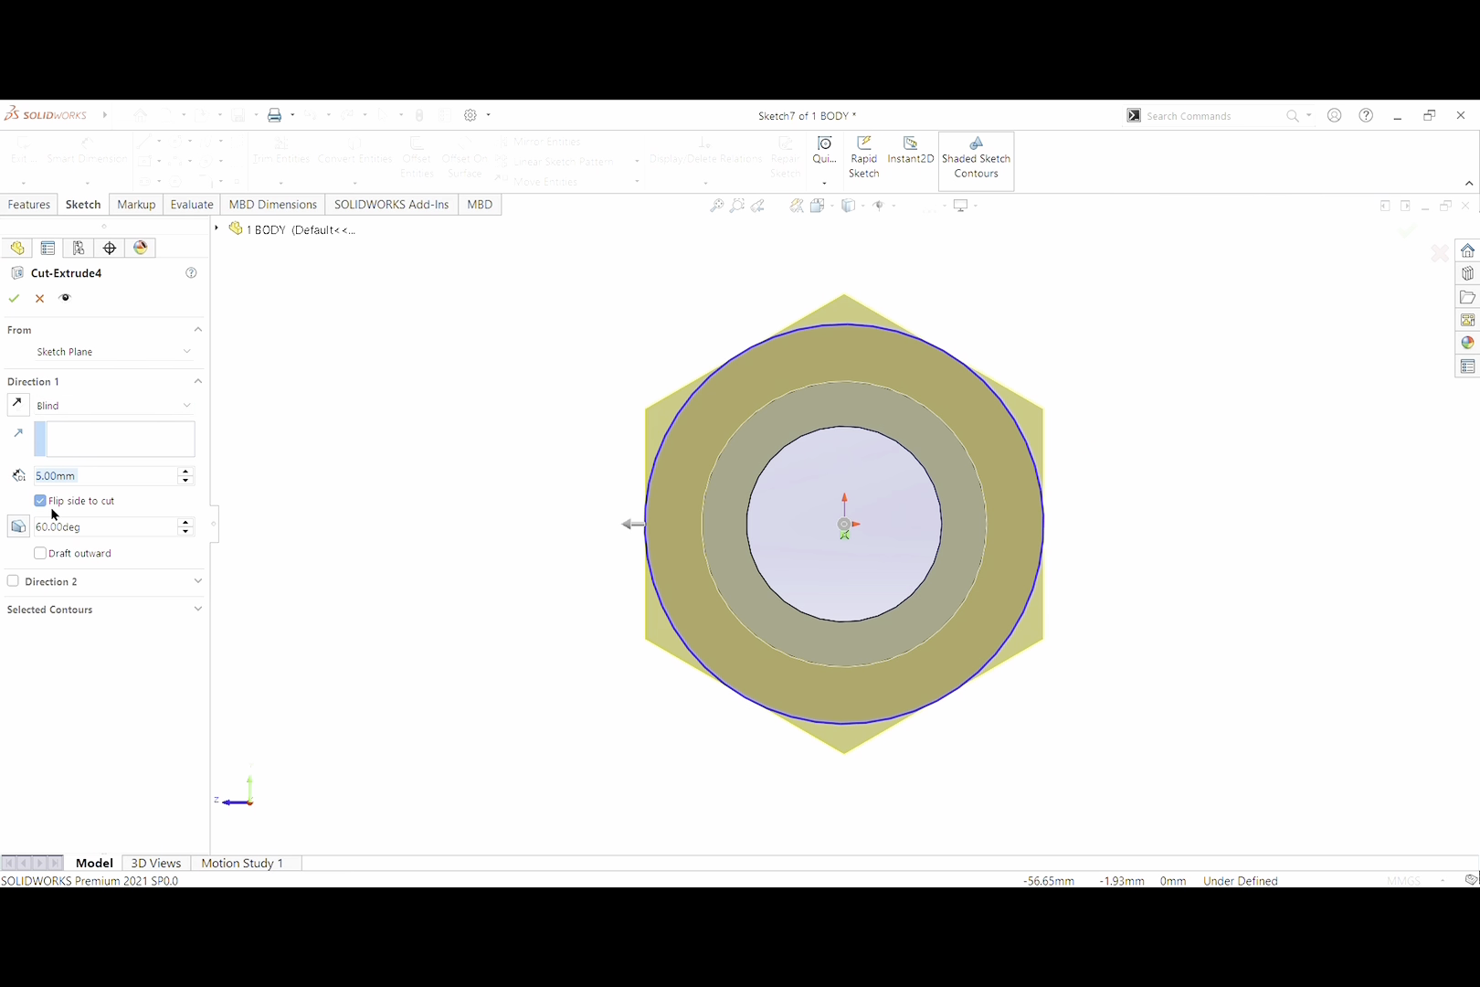
pyautogui.moveTo(1186, 613); pyautogui.dragTo(955, 481, button='middle')
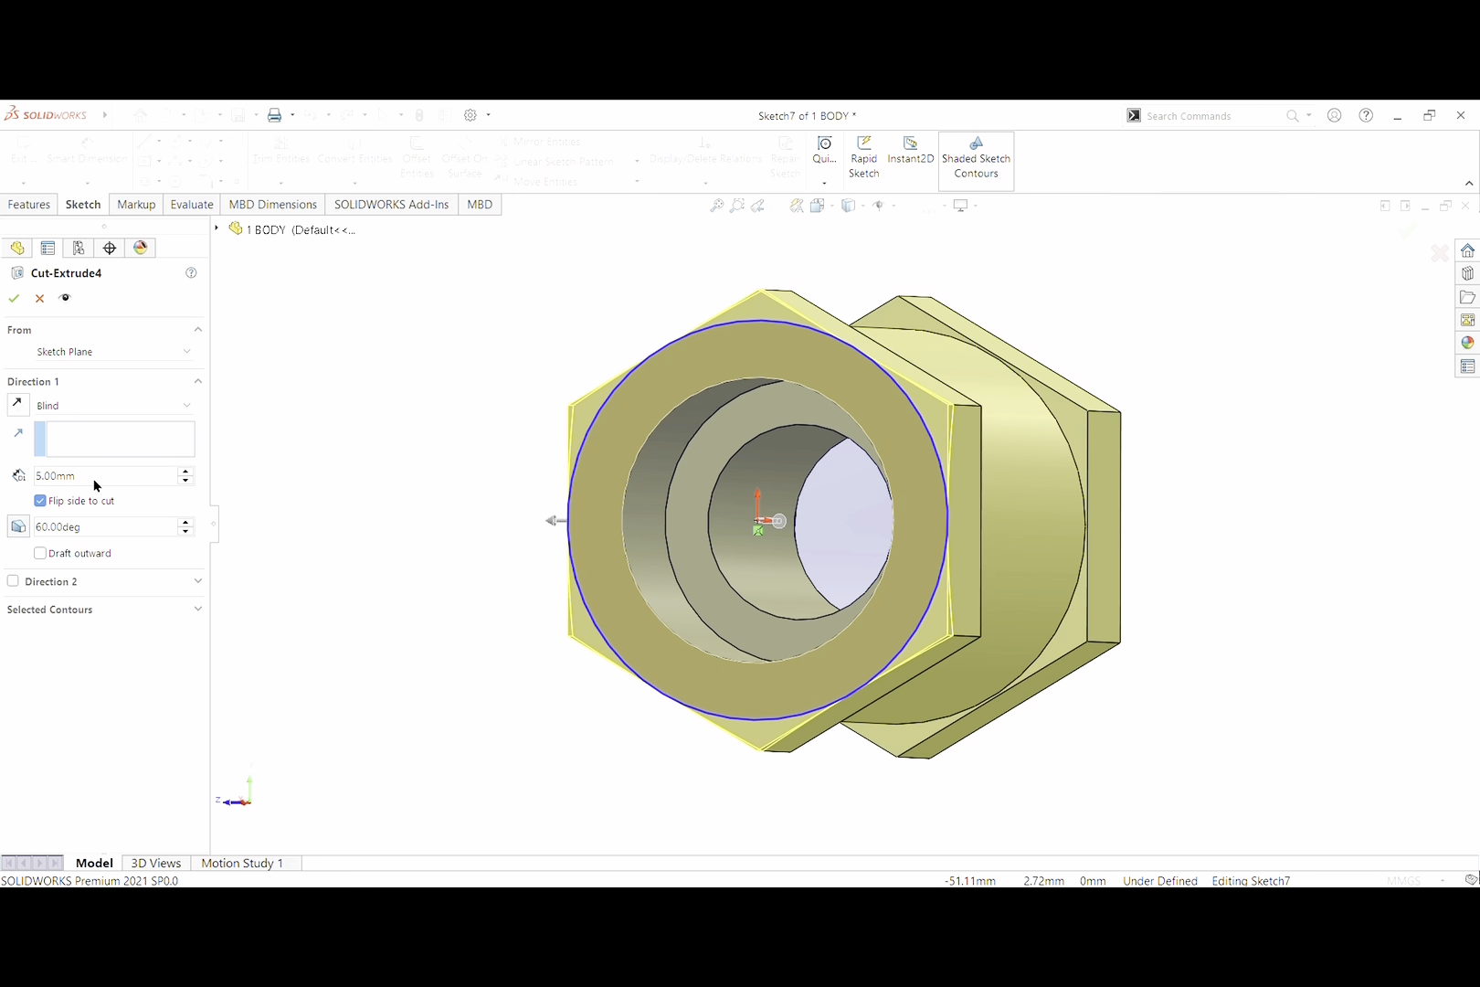
pyautogui.click(12, 299)
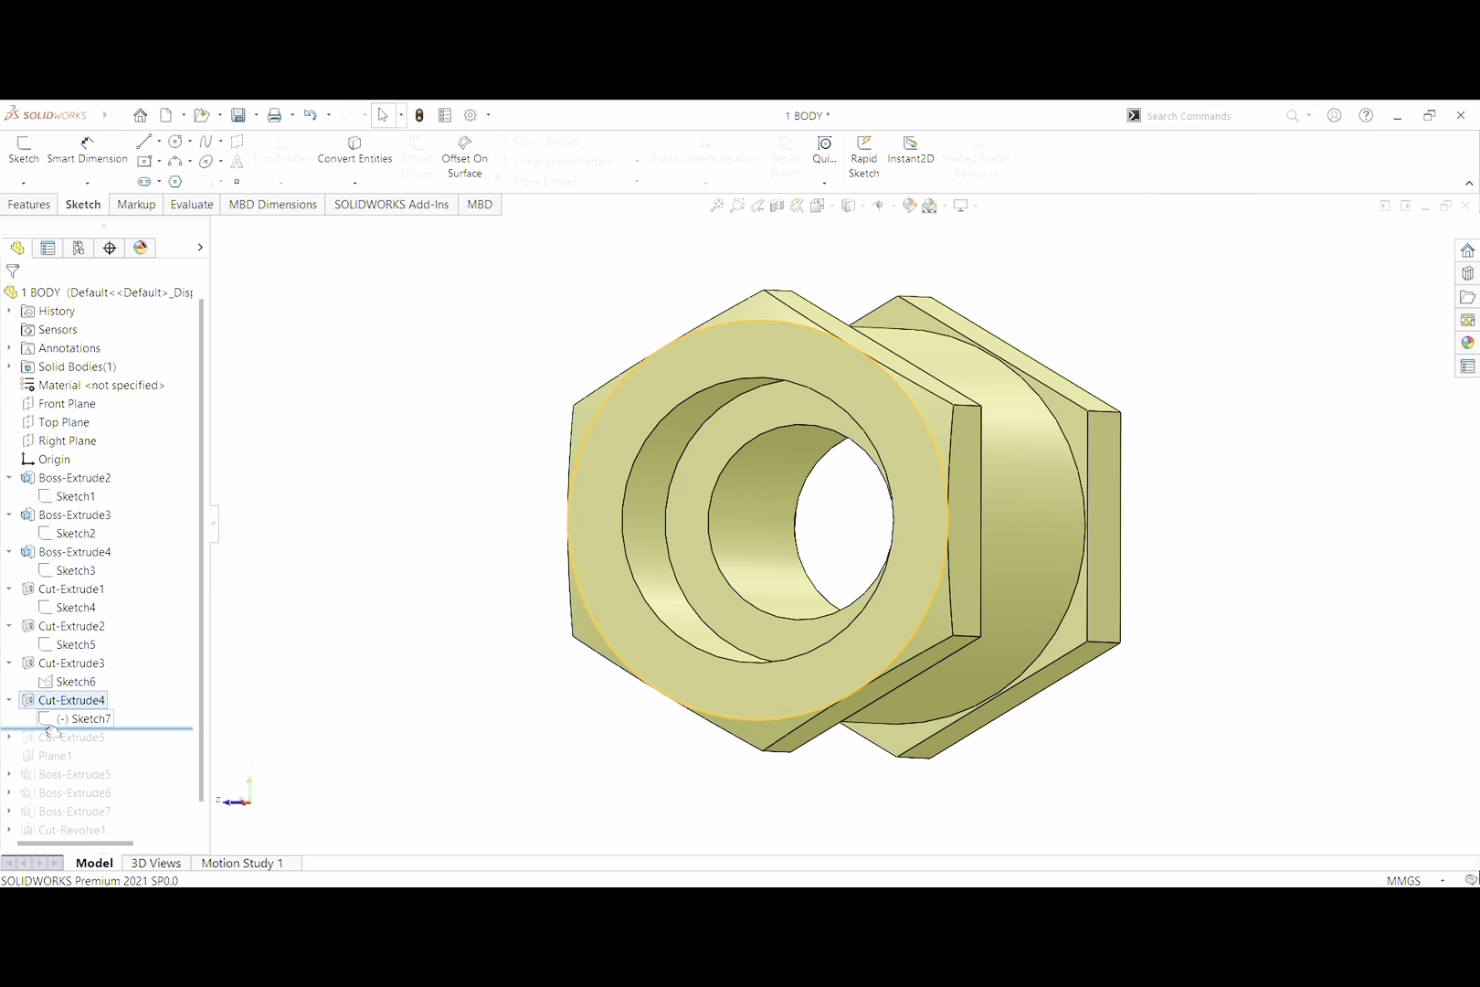
# Roll the model forward to include Cut-Extrude5, open Sketch8 to review the inscribed circle on the opposite hexagonal face, and exit the sketch
pyautogui.moveTo(50, 730); pyautogui.dragTo(66, 752)
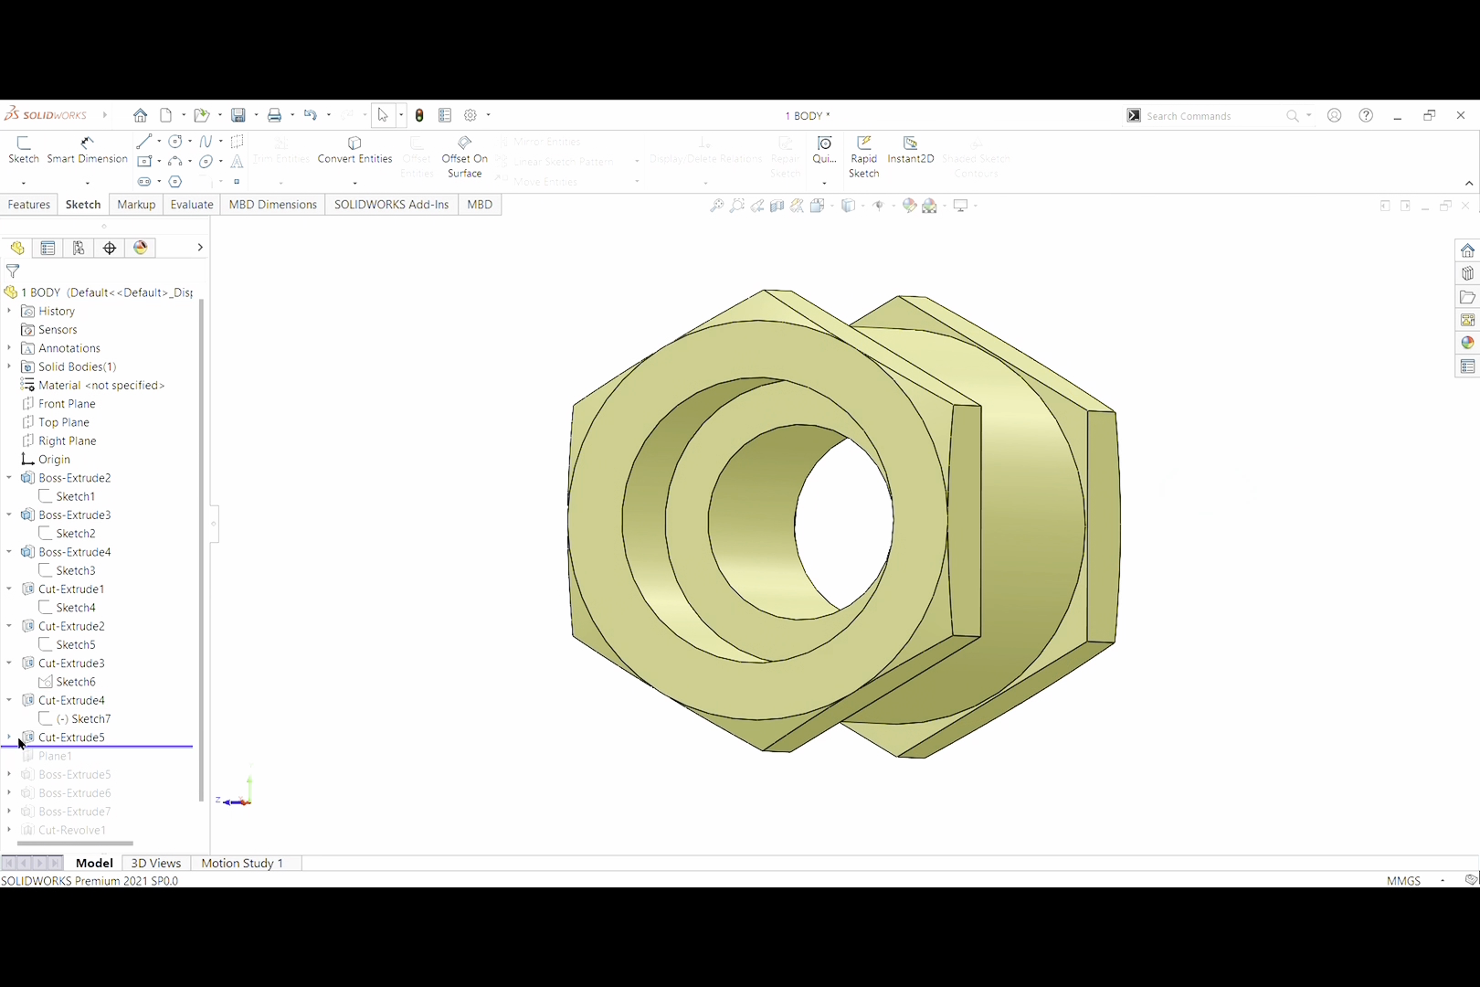
pyautogui.click(54, 755)
pyautogui.click(66, 721)
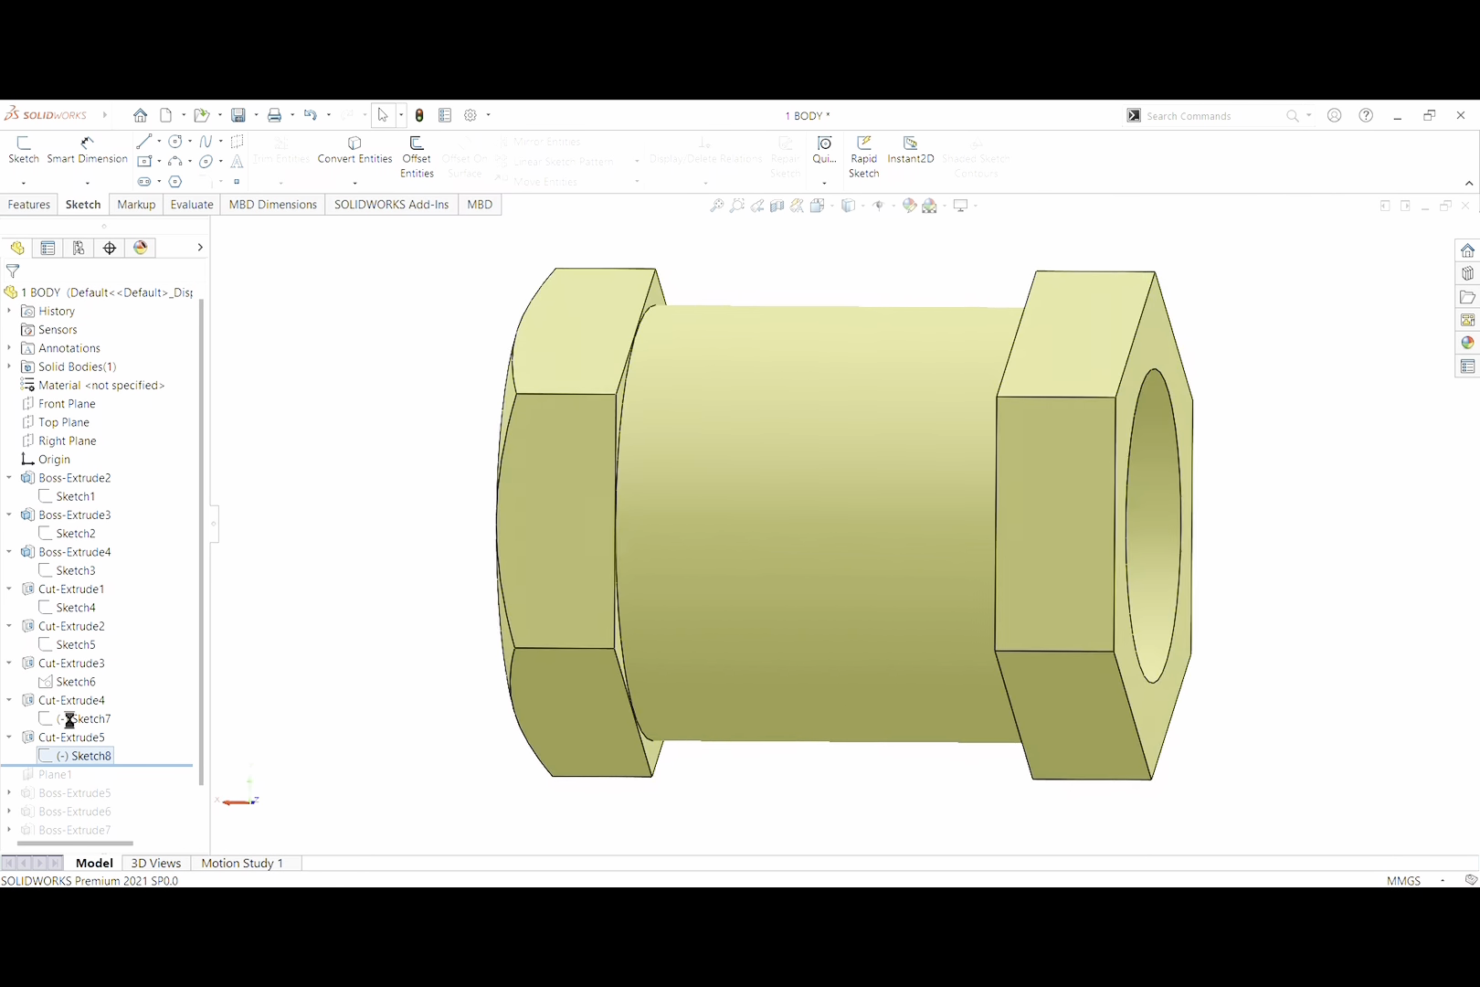
pyautogui.moveTo(531, 394); pyautogui.dragTo(585, 408, button='middle')
pyautogui.click(71, 756)
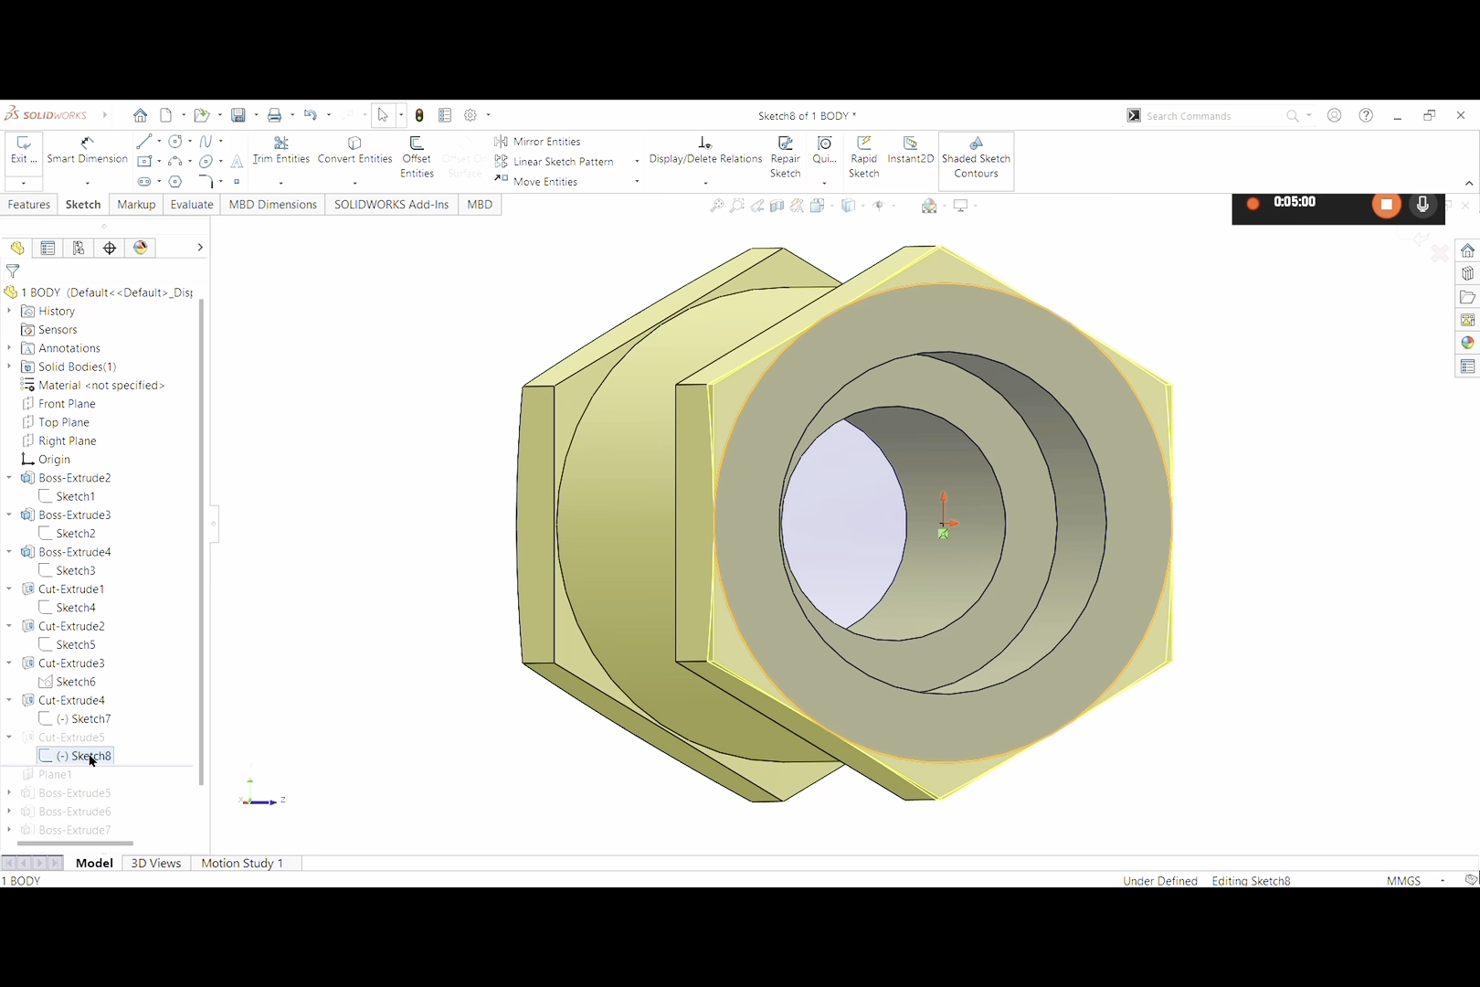
pyautogui.click(723, 466)
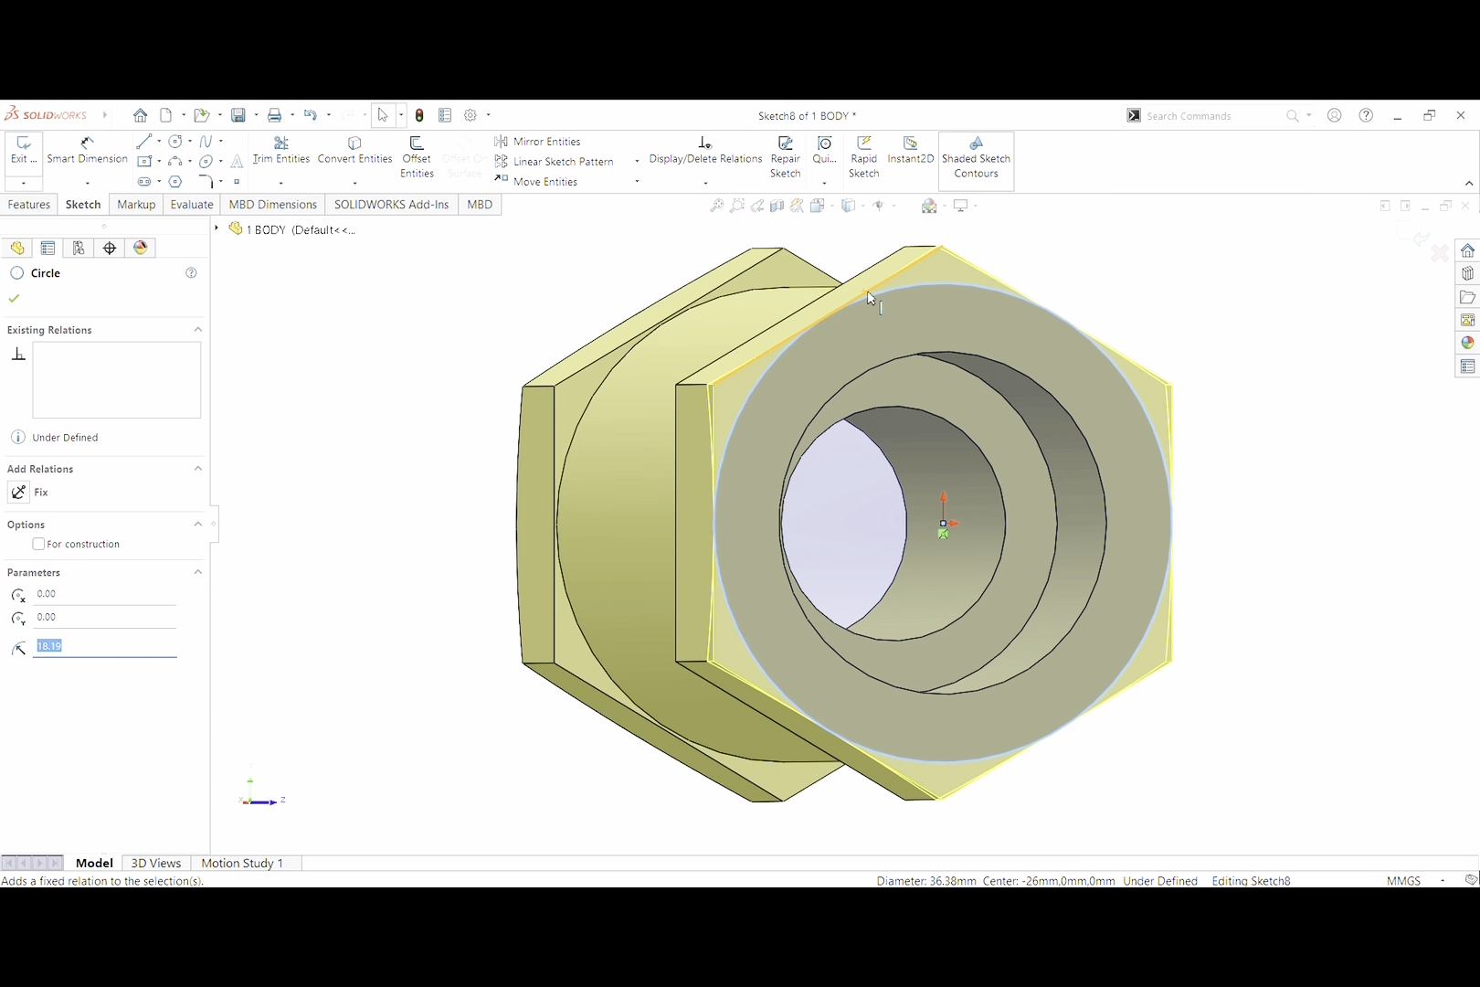
pyautogui.click(14, 299)
pyautogui.click(22, 167)
# Open the definition of Cut-Extrude5, inspect its blind depth, flipped cut side and draft angle, and accept it
pyautogui.click(95, 739)
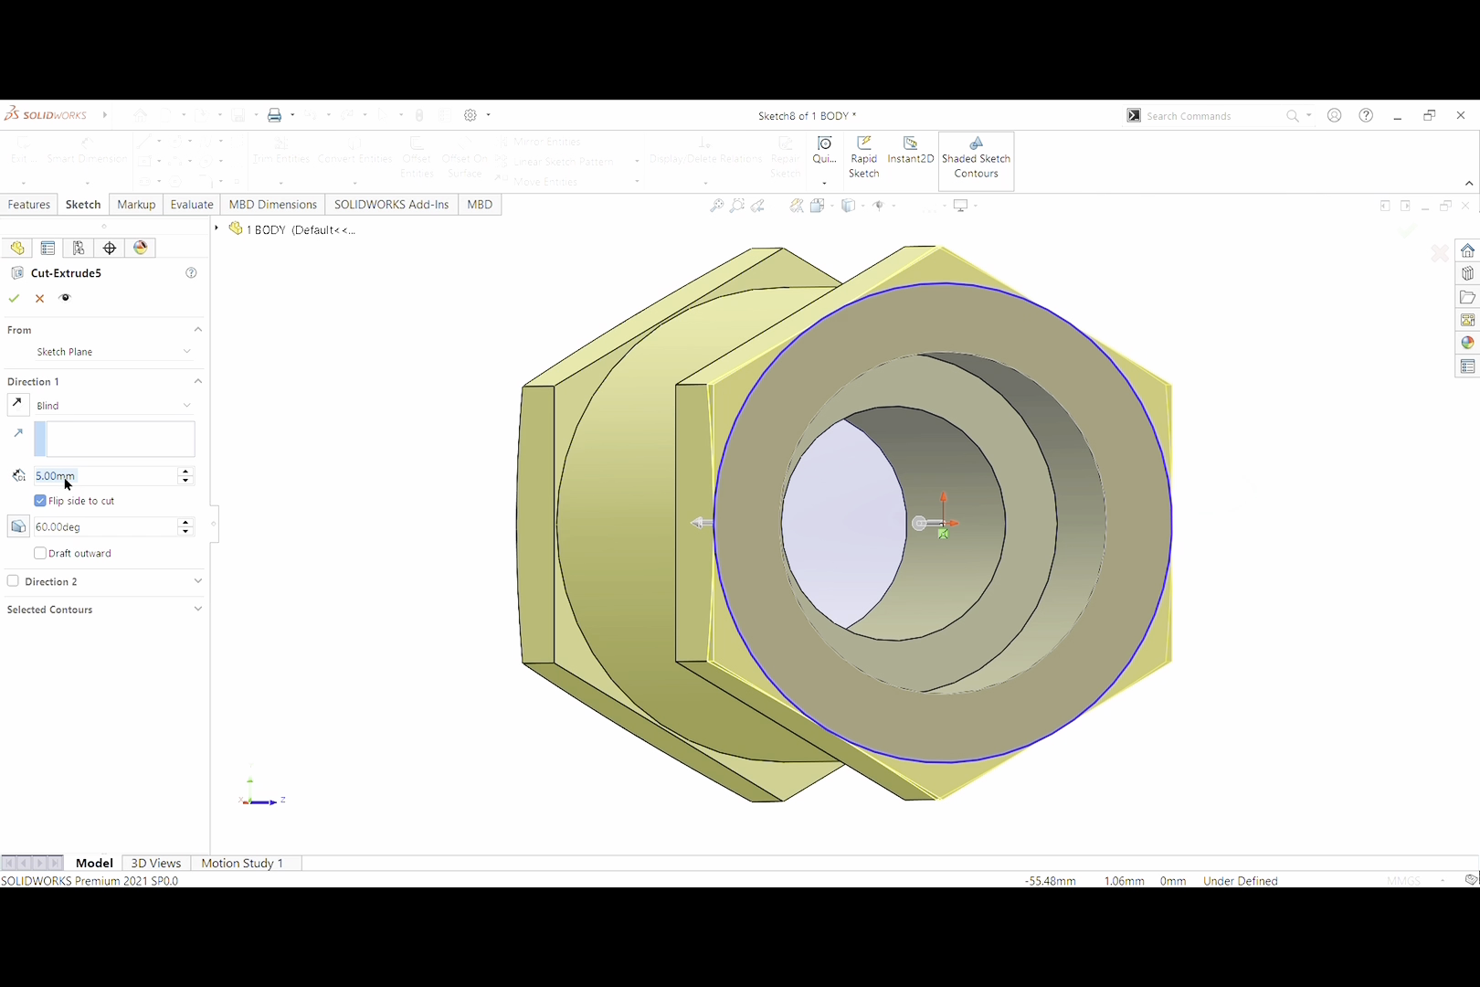
pyautogui.click(15, 300)
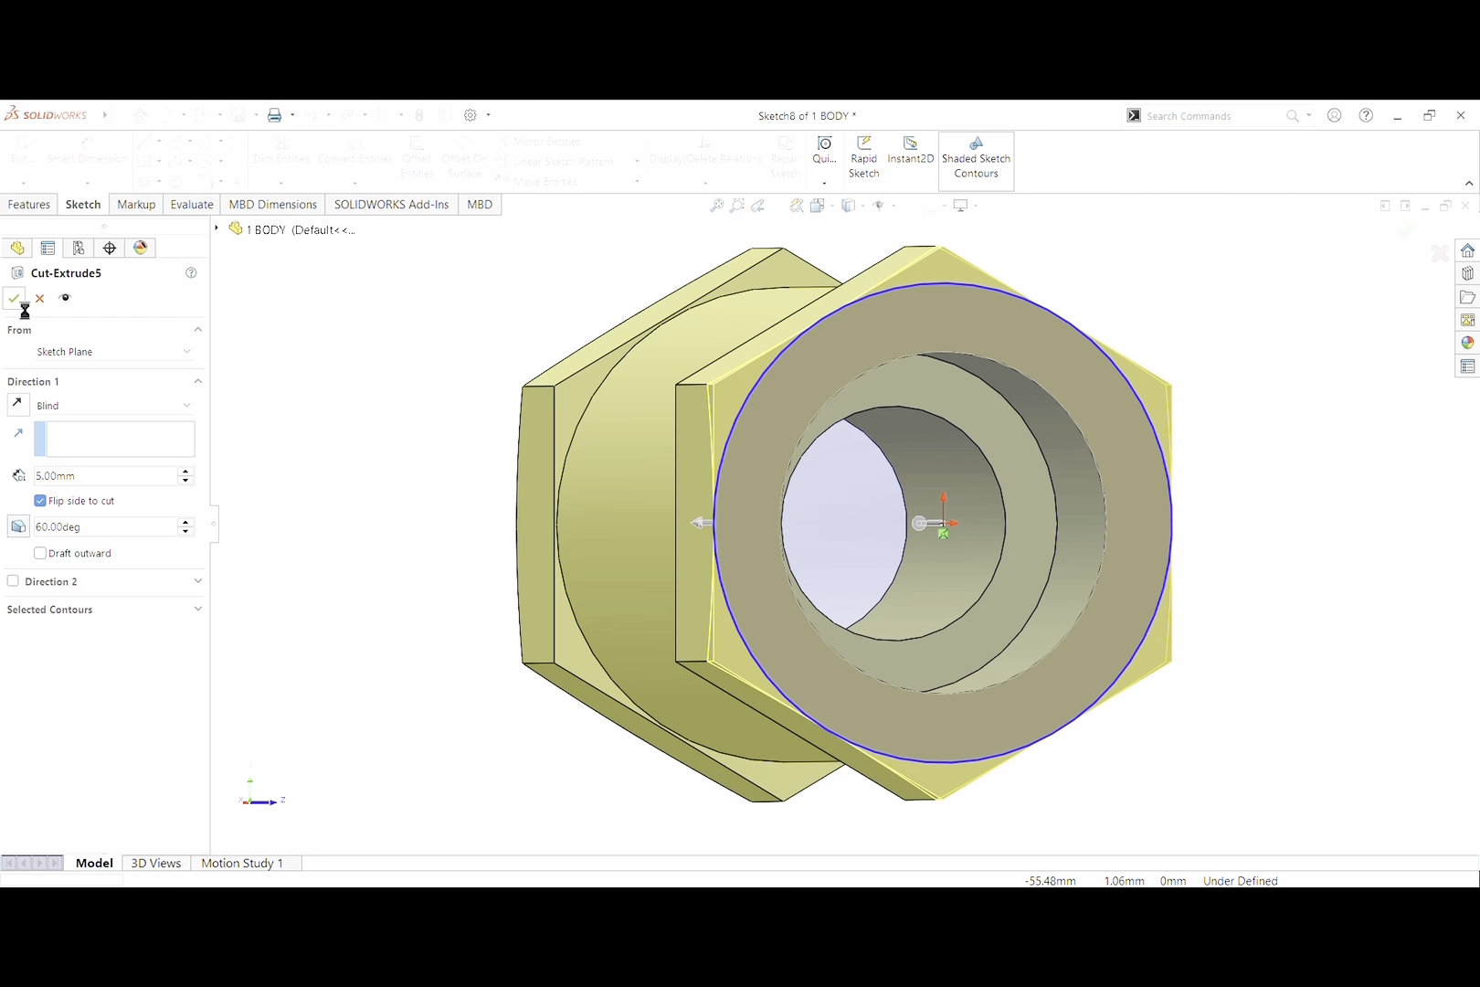
# Roll the model forward to include Plane1 and view the model normal to that plane to review its offset
pyautogui.moveTo(125, 768)
pyautogui.mouseDown()
pyautogui.moveTo(127, 801)
pyautogui.moveTo(150, 797)
pyautogui.mouseUp()
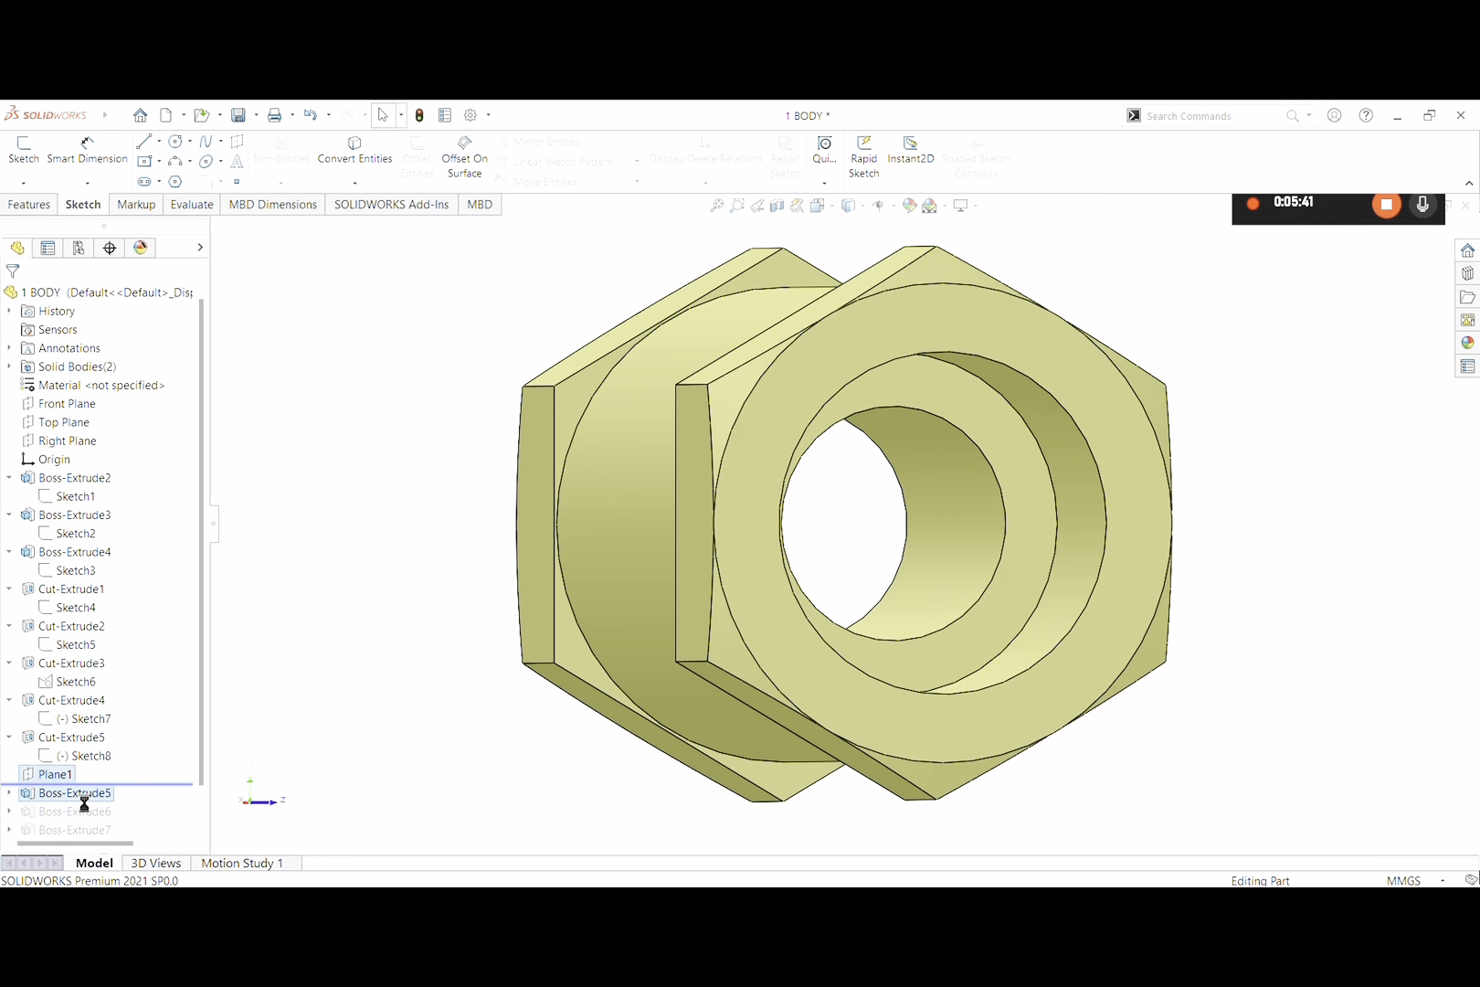
pyautogui.click(70, 777)
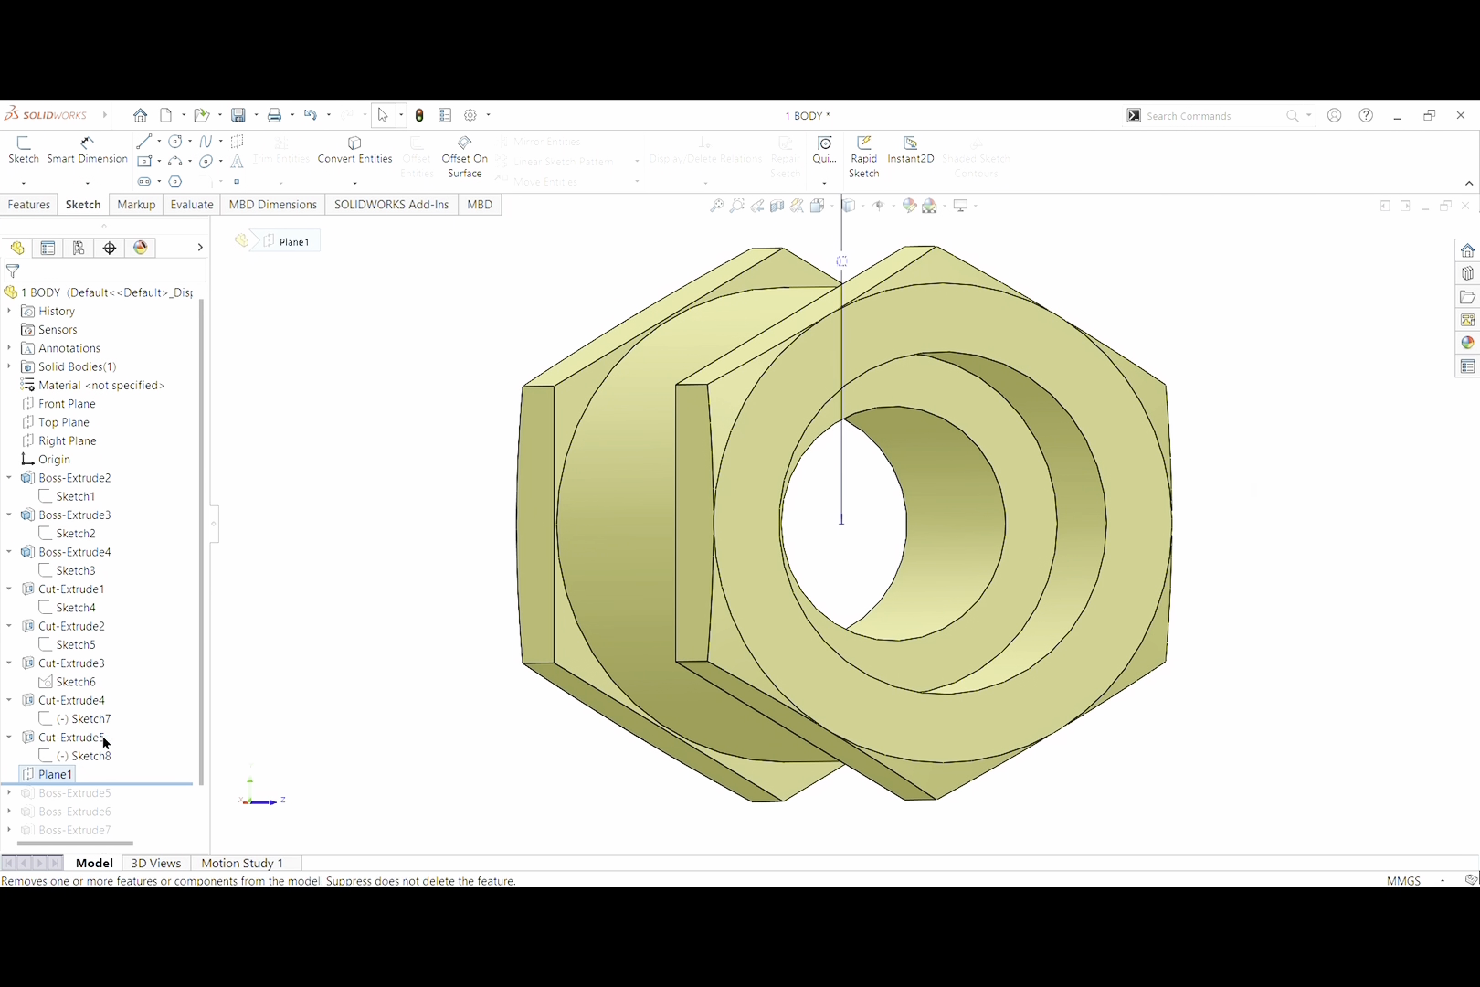
pyautogui.click(156, 757)
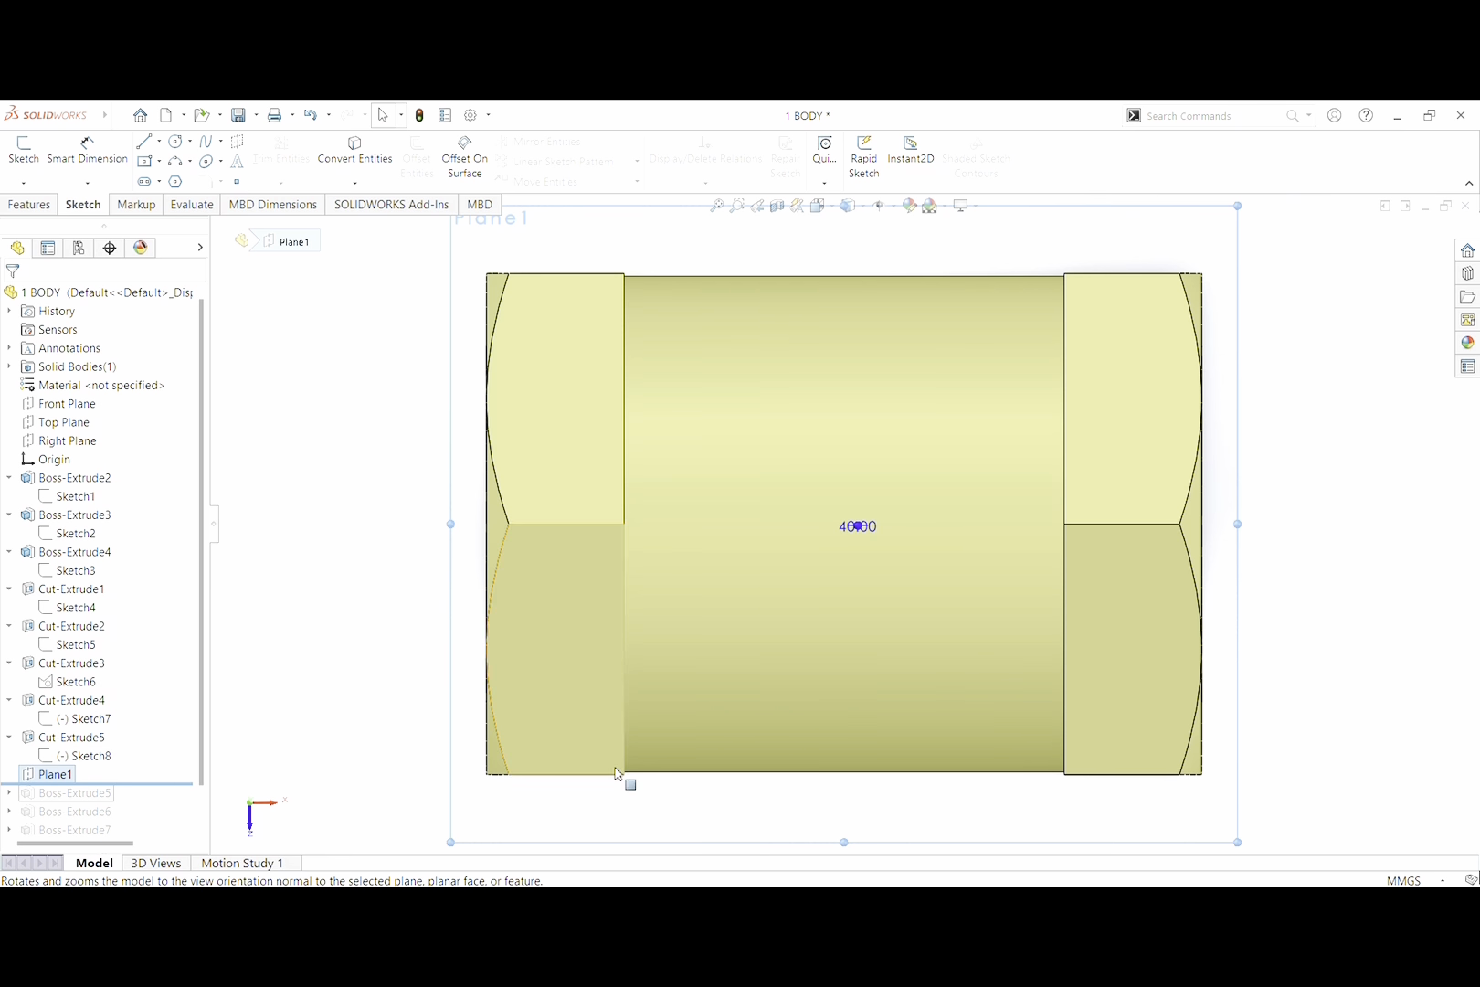
pyautogui.scroll(2, 1254, 646)
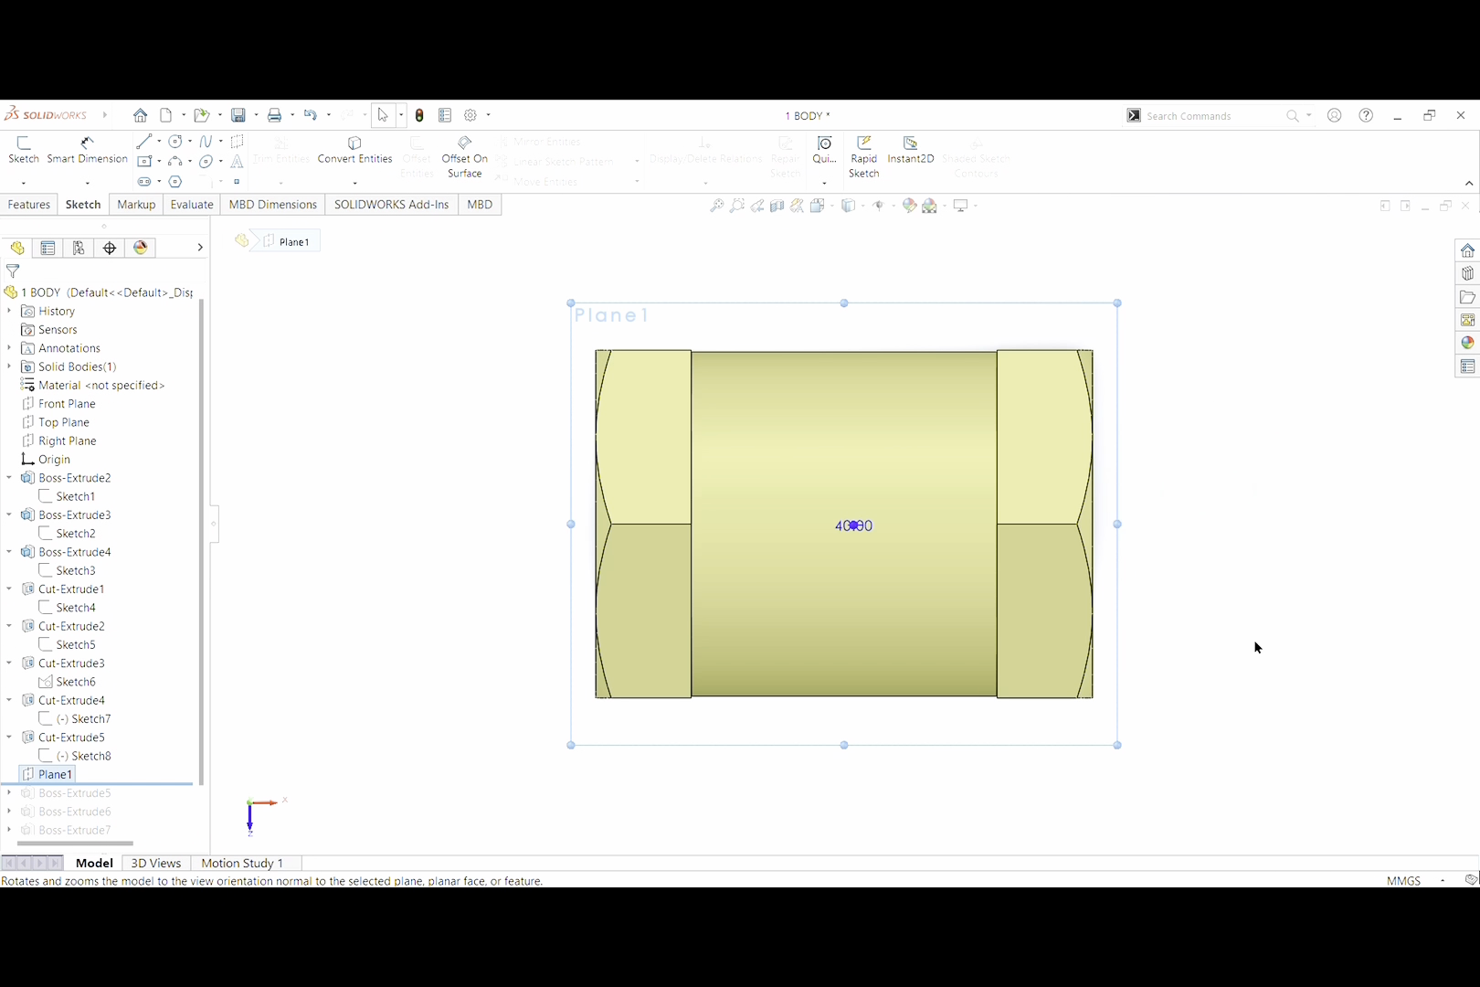
# Roll the model forward to include Boss-Extrude5, open Sketch9 to review the centre square and its dimensions, and exit the sketch
pyautogui.moveTo(23, 784); pyautogui.dragTo(23, 814)
pyautogui.click(9, 793)
pyautogui.doubleClick(76, 811)
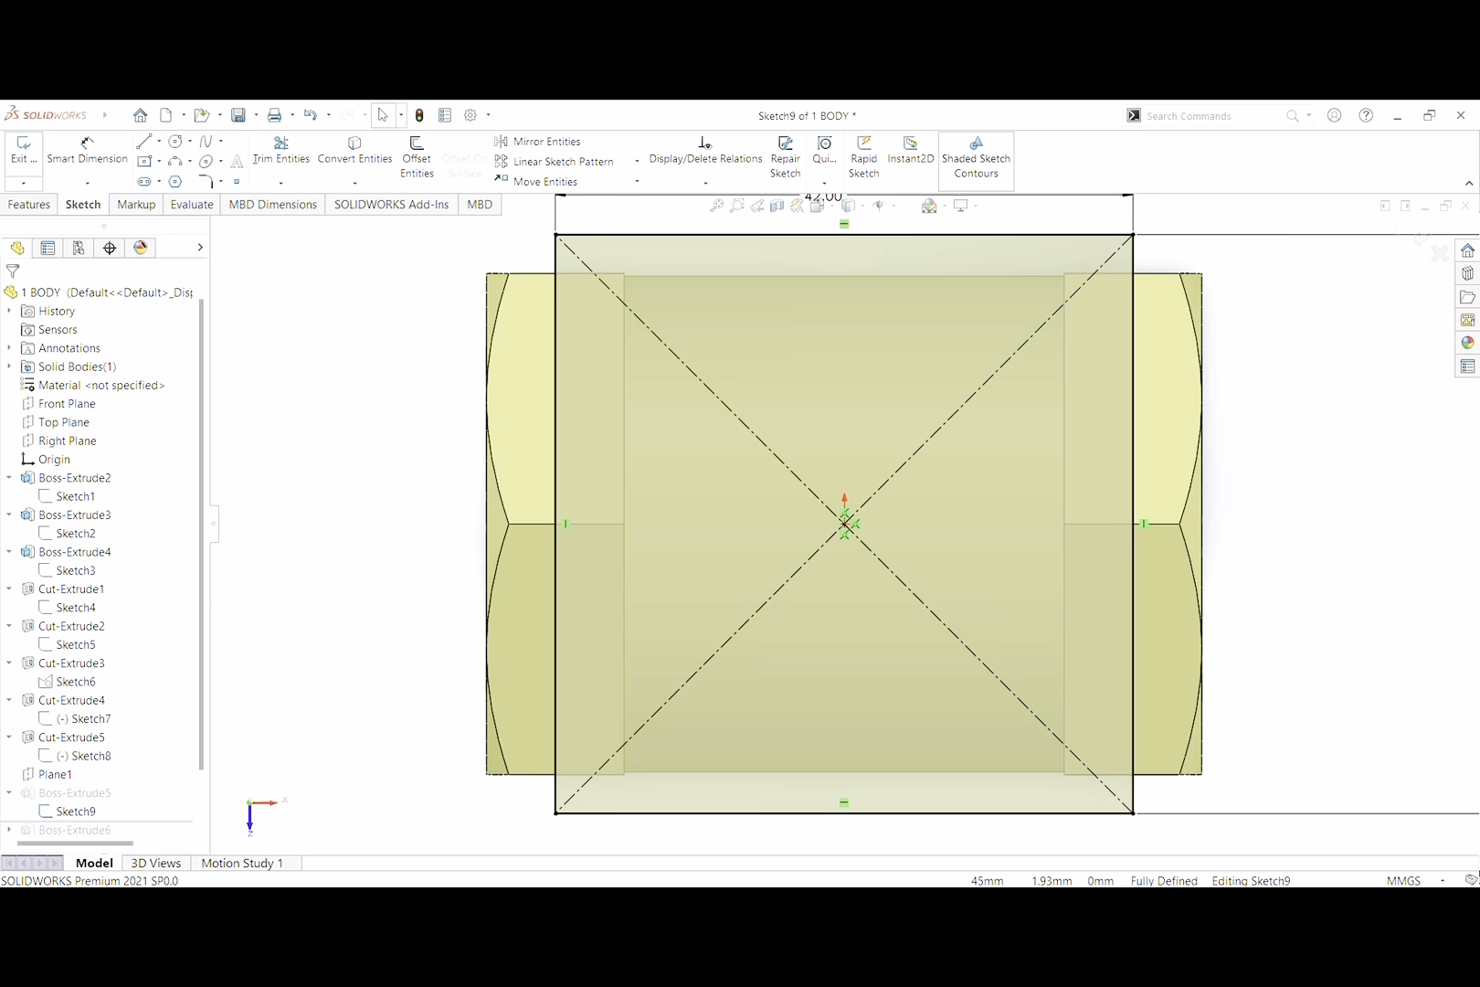
pyautogui.scroll(1, 1047, 373)
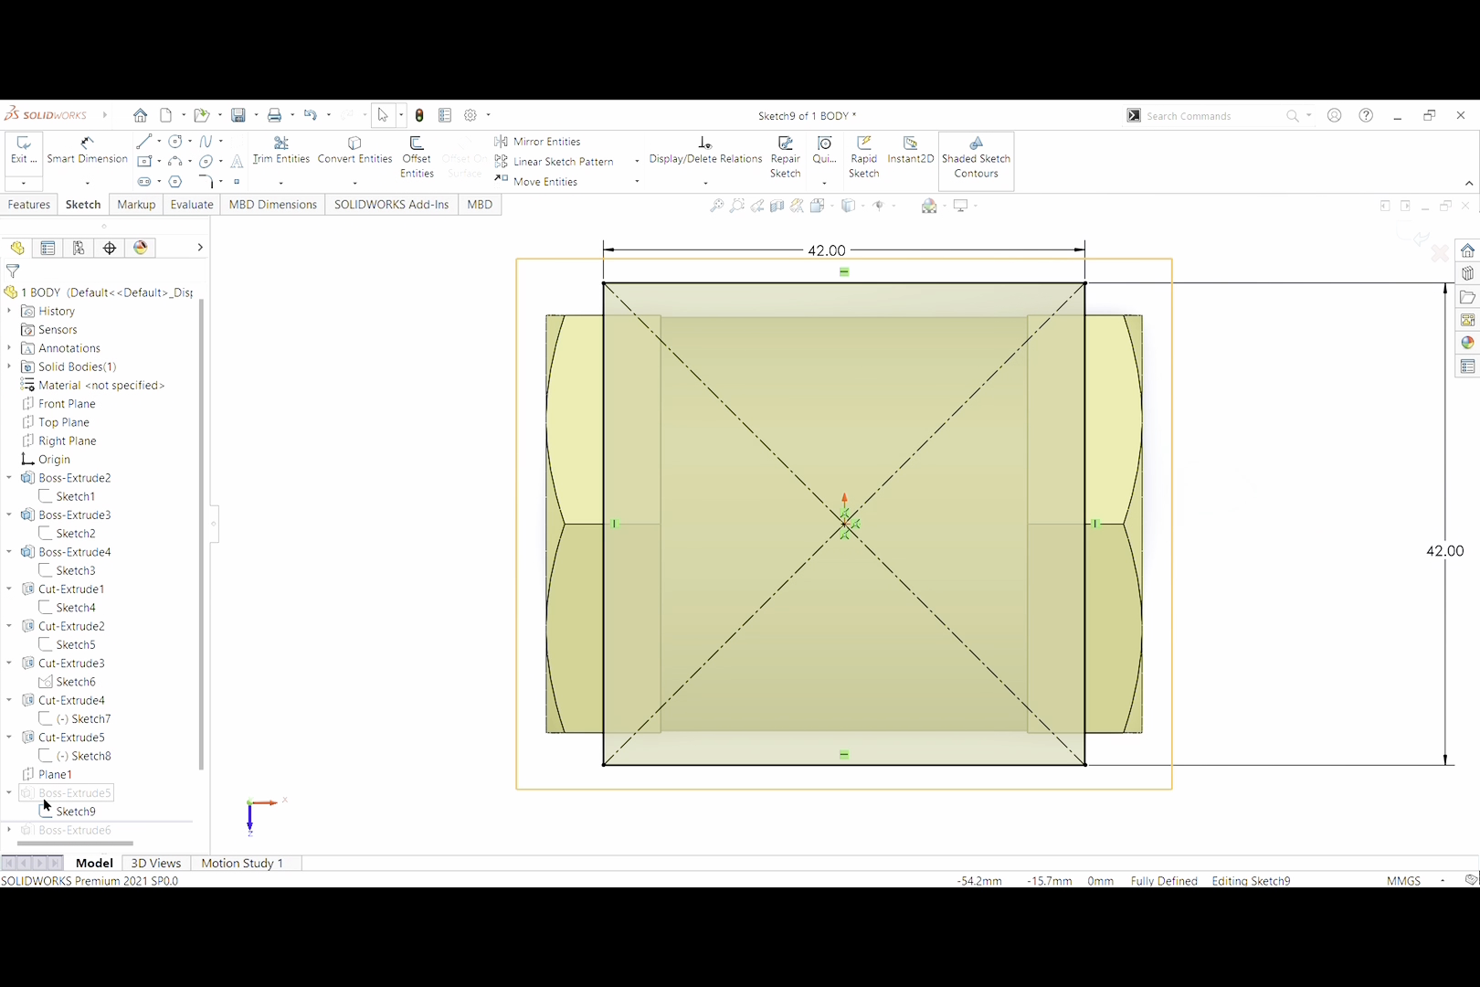
pyautogui.click(18, 171)
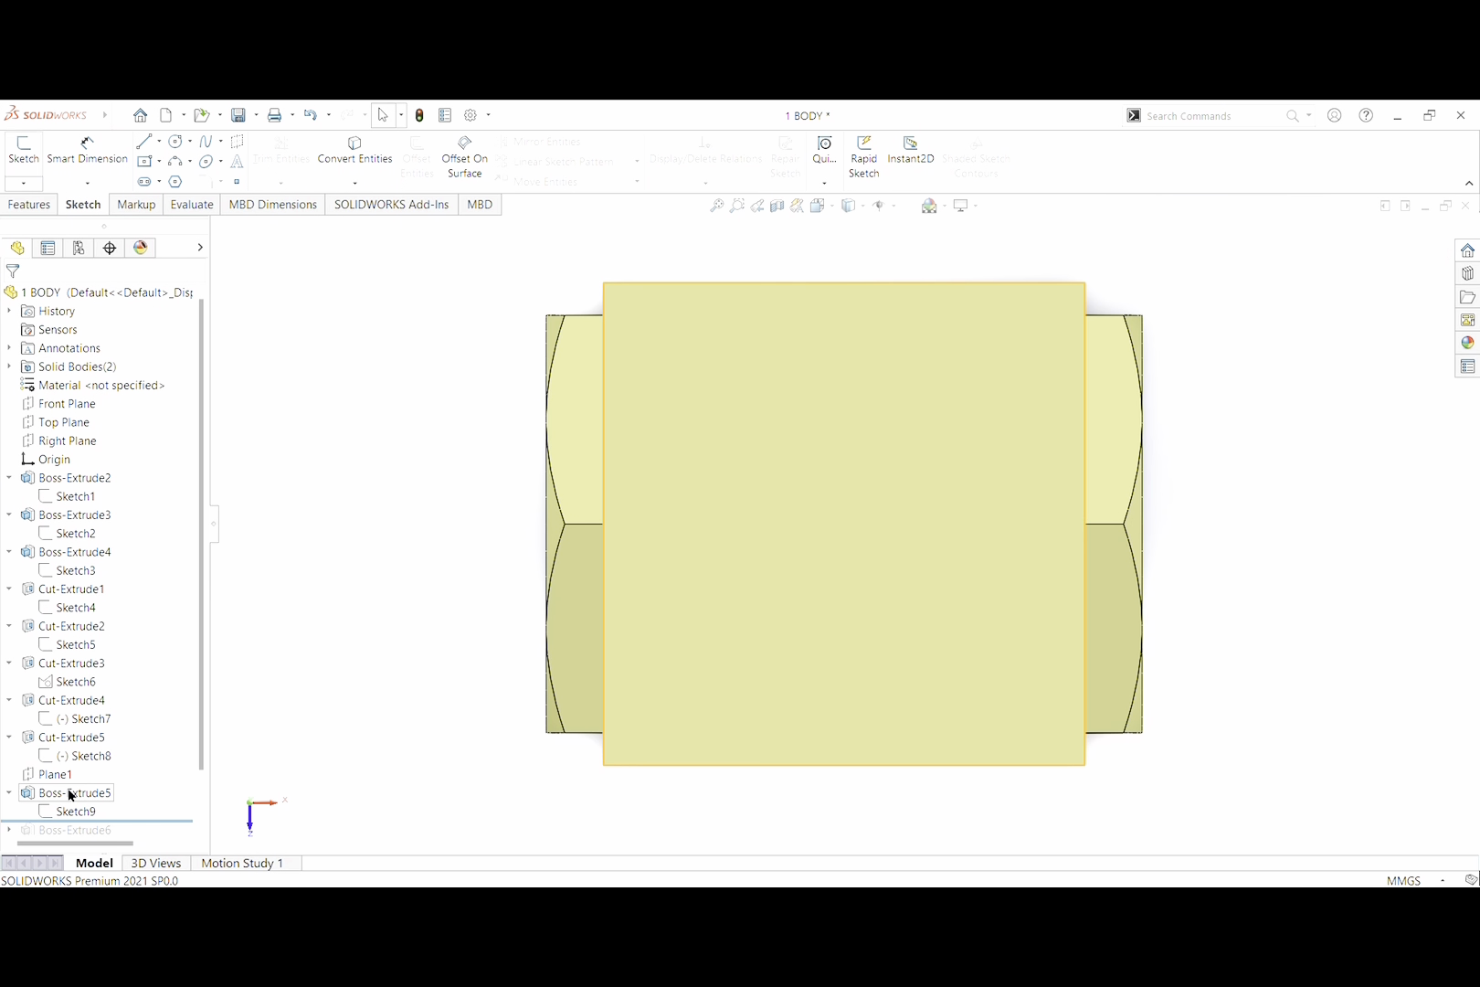
# Open the definition of Boss-Extrude5, inspect the square plate's blind depth, merge setting and preview above the body, and accept it
pyautogui.click(70, 797)
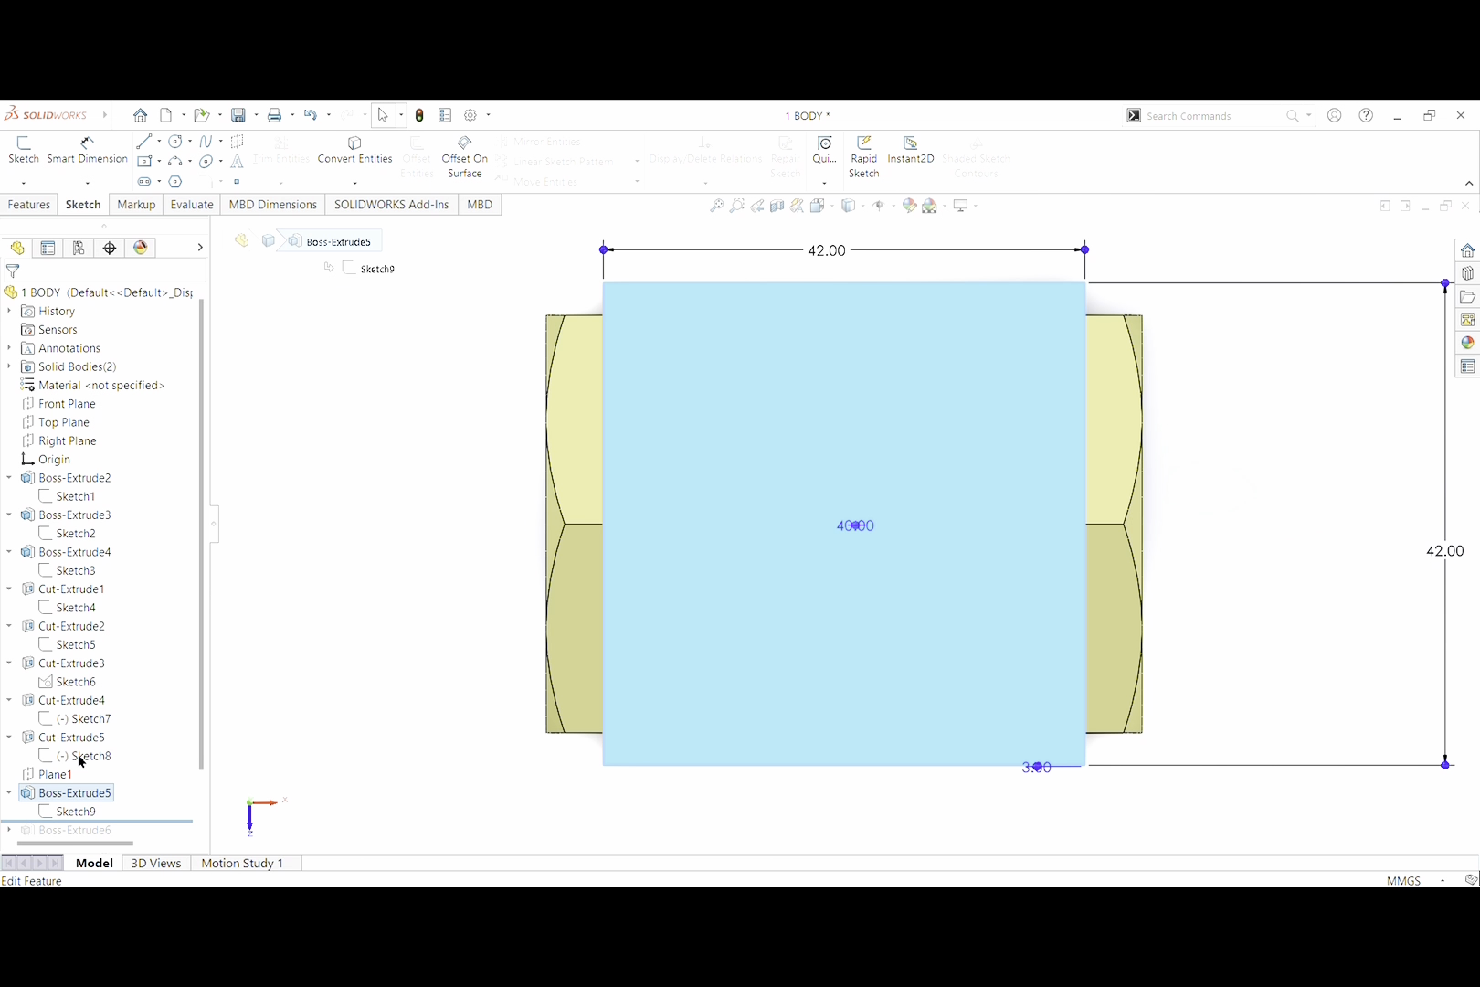
pyautogui.click(83, 760)
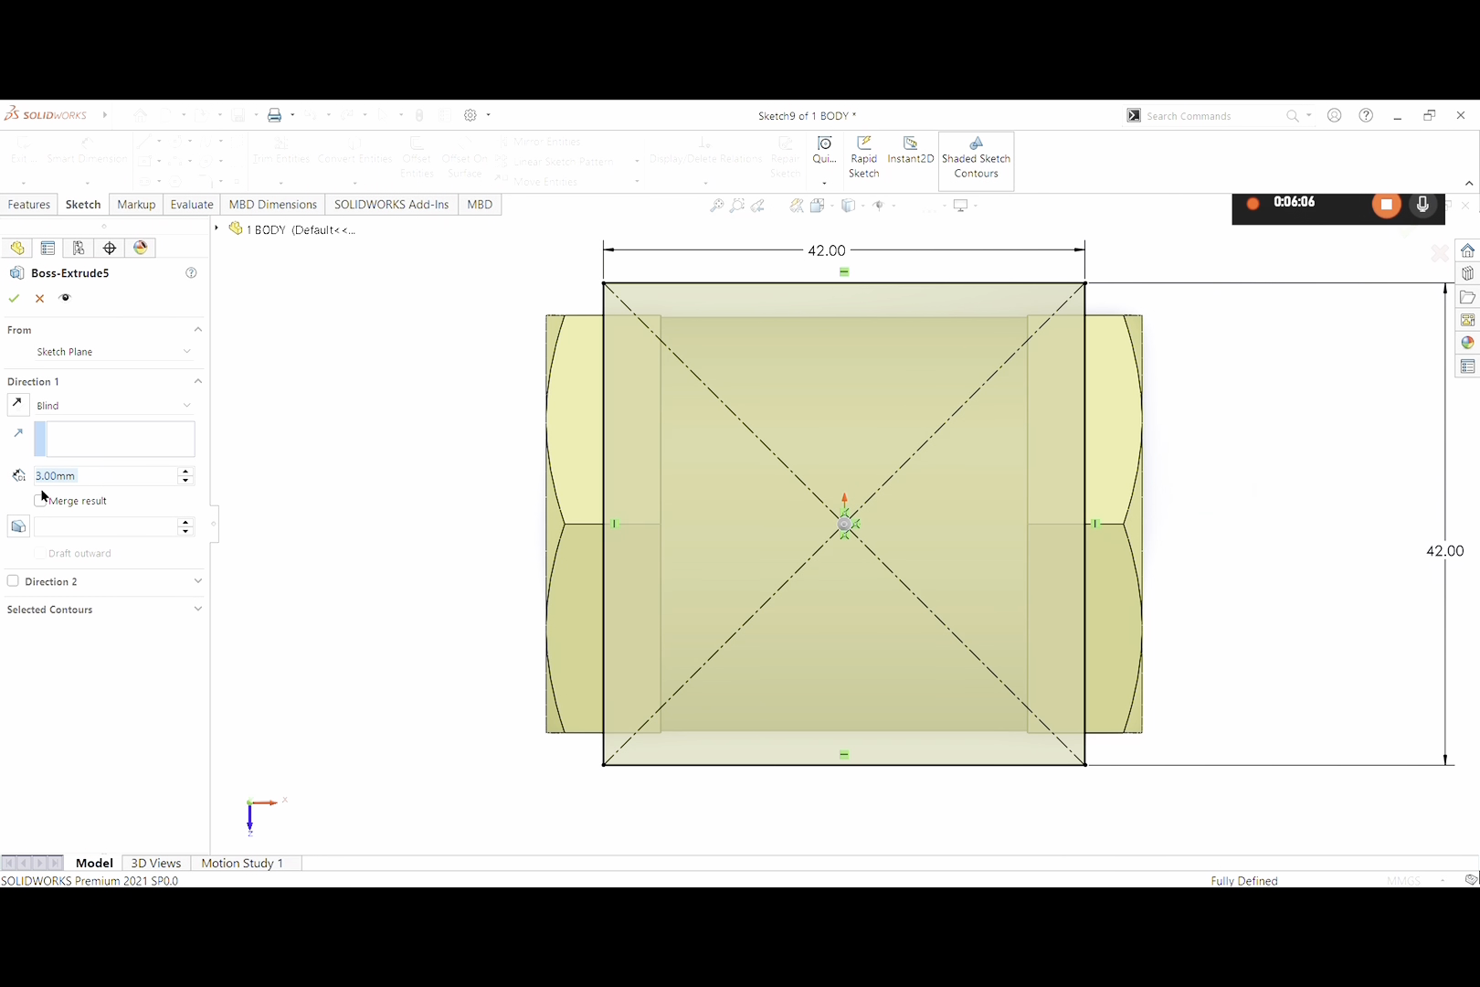
pyautogui.moveTo(732, 826)
pyautogui.mouseDown(button='middle')
pyautogui.moveTo(703, 710)
pyautogui.moveTo(734, 581)
pyautogui.moveTo(660, 420)
pyautogui.moveTo(673, 313)
pyautogui.moveTo(759, 357)
pyautogui.mouseUp(button='middle')
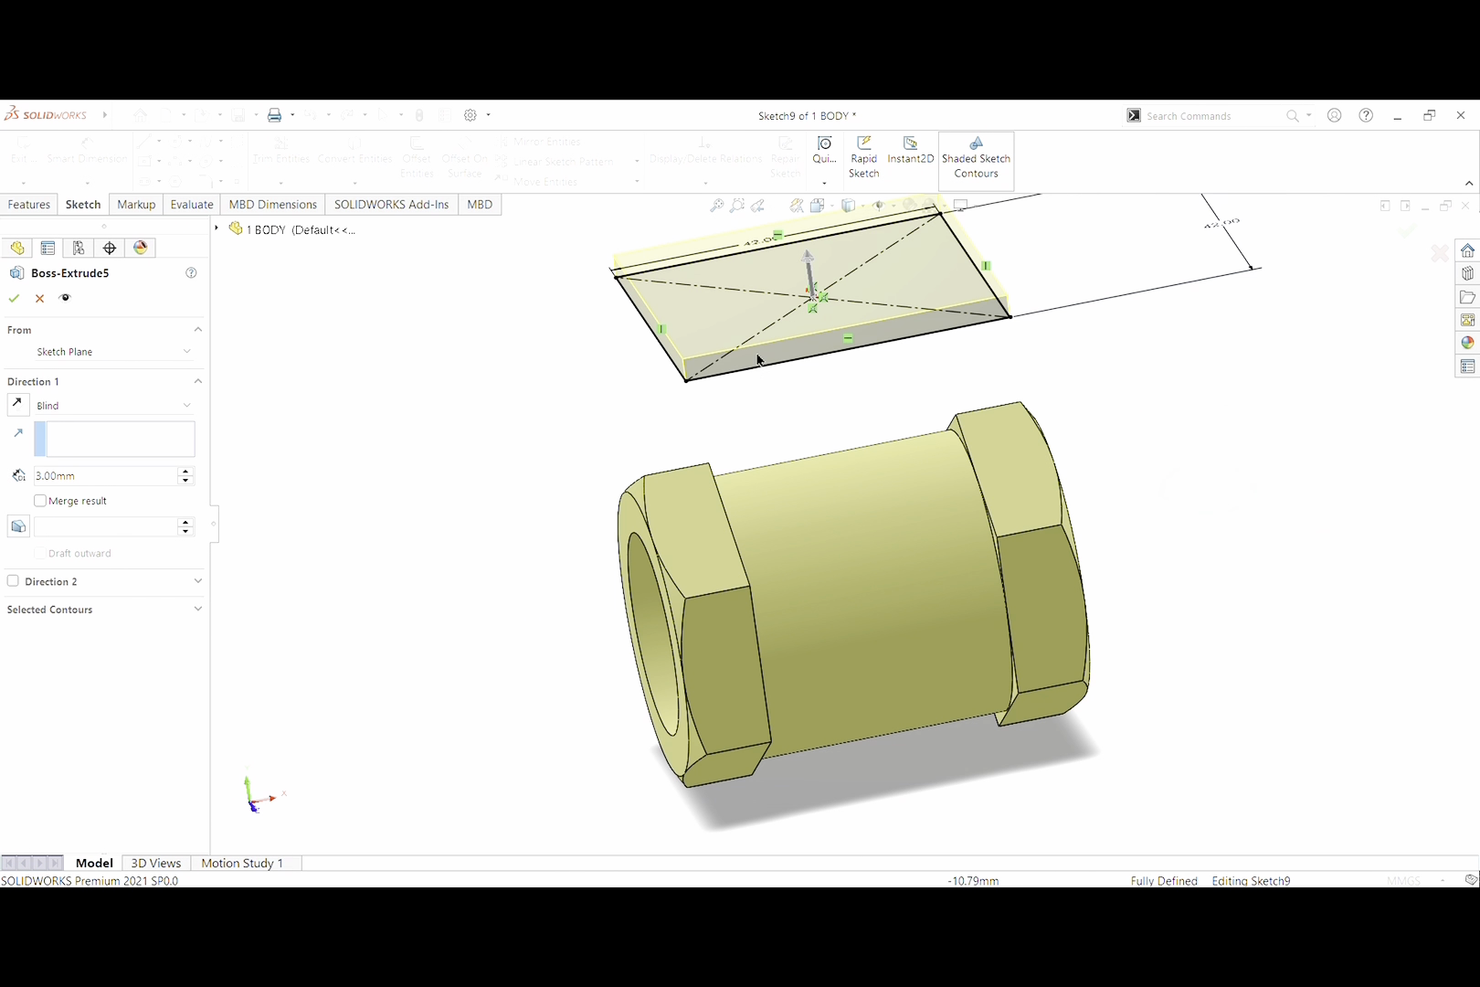
pyautogui.click(19, 301)
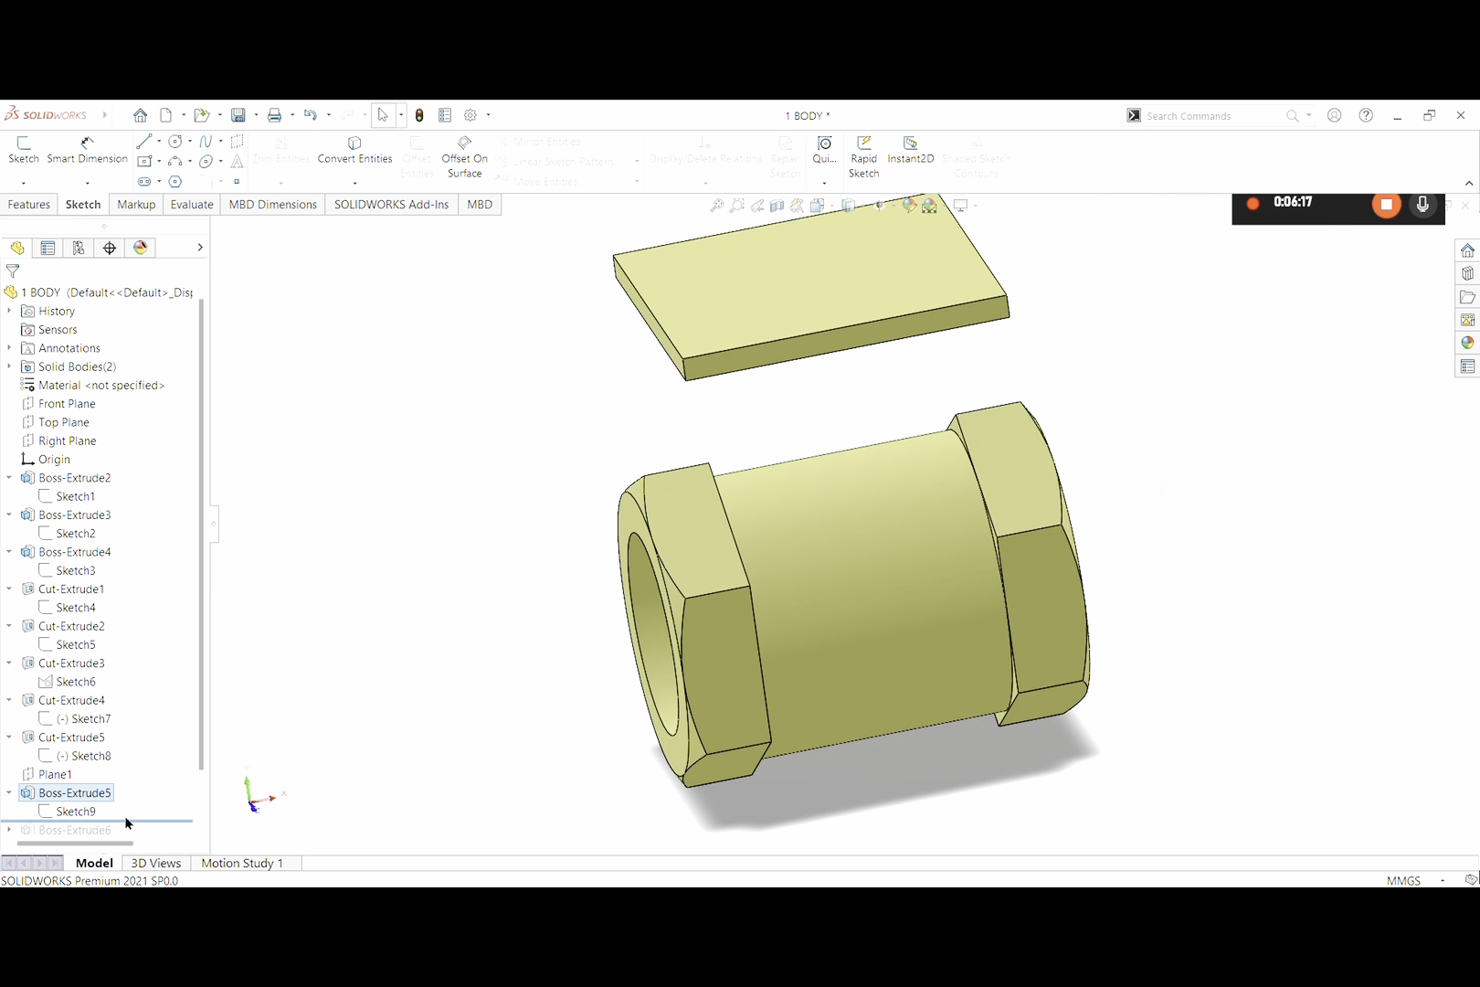
# Roll the model forward to include Boss-Extrude6, open Sketch10 to review the smaller square and its dimensions, and exit the sketch
pyautogui.scroll(-1, 129, 789)
pyautogui.moveTo(136, 768); pyautogui.dragTo(43, 784)
pyautogui.click(10, 775)
pyautogui.click(47, 791)
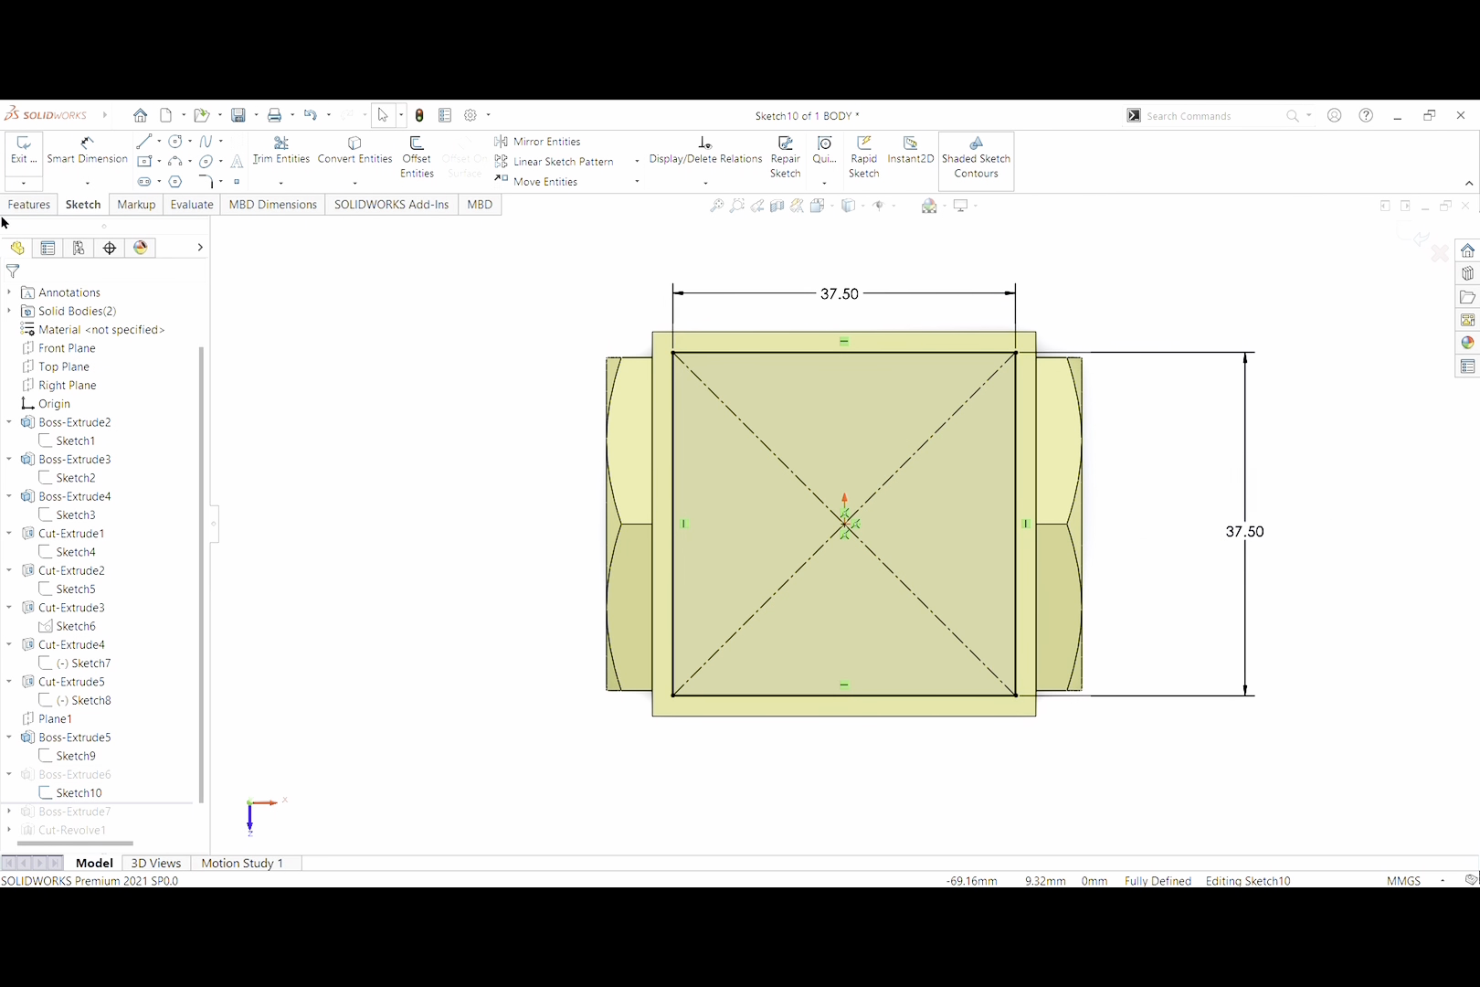
pyautogui.click(24, 165)
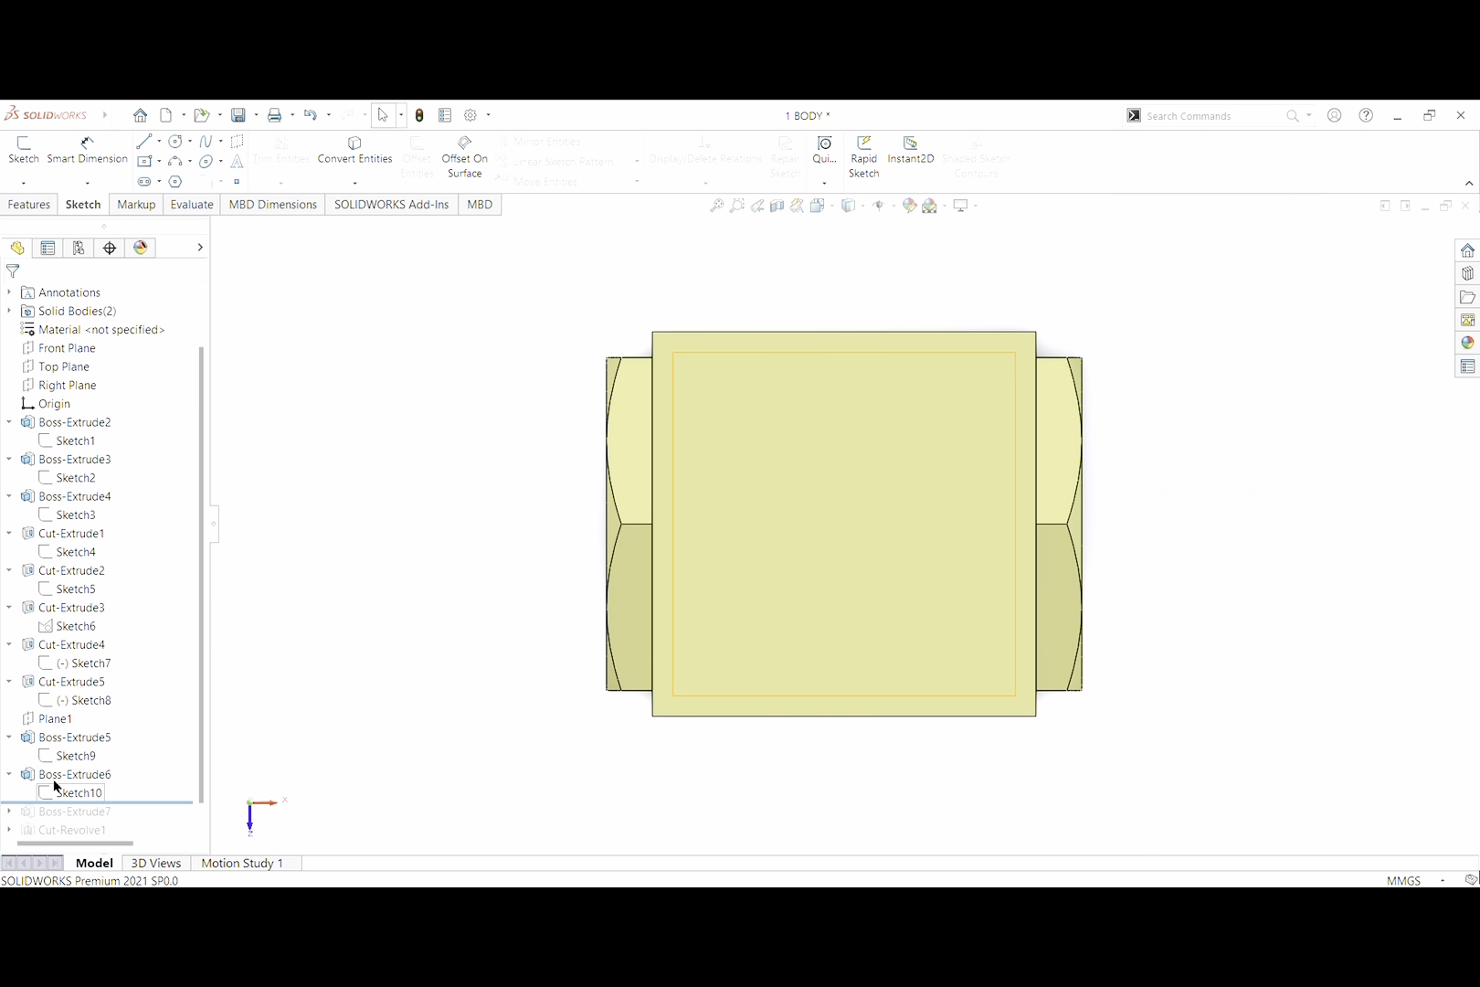
# Open the definition of Boss-Extrude6, inspect its blind depth, feature scope and preview below the square plate, and accept it
pyautogui.click(73, 774)
pyautogui.click(69, 738)
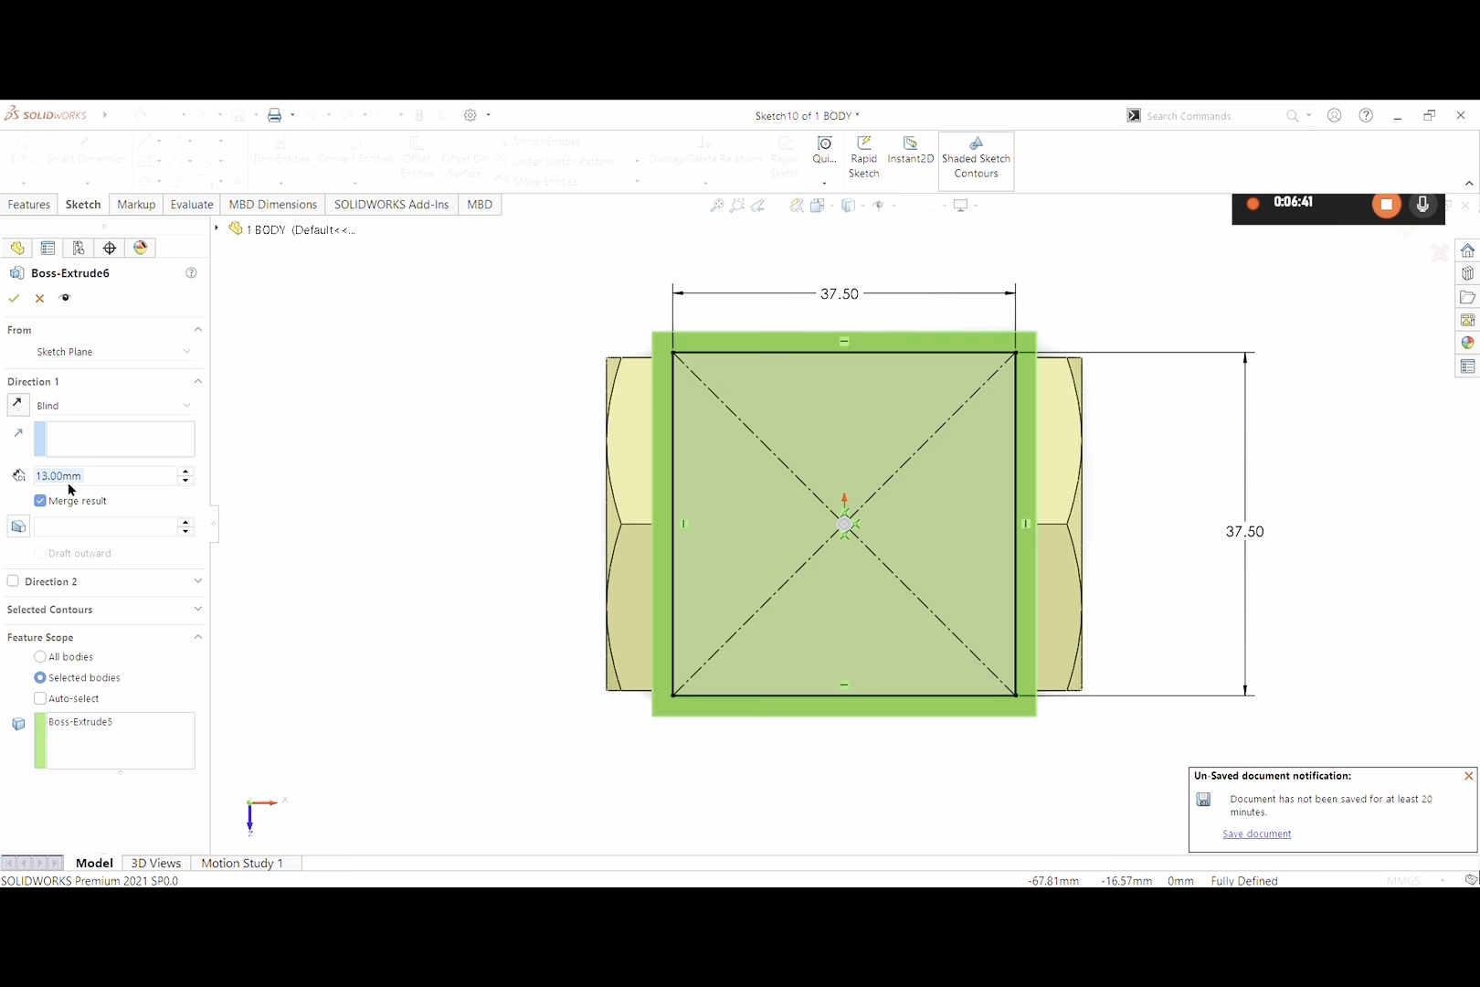
pyautogui.moveTo(535, 774); pyautogui.dragTo(529, 426, button='middle')
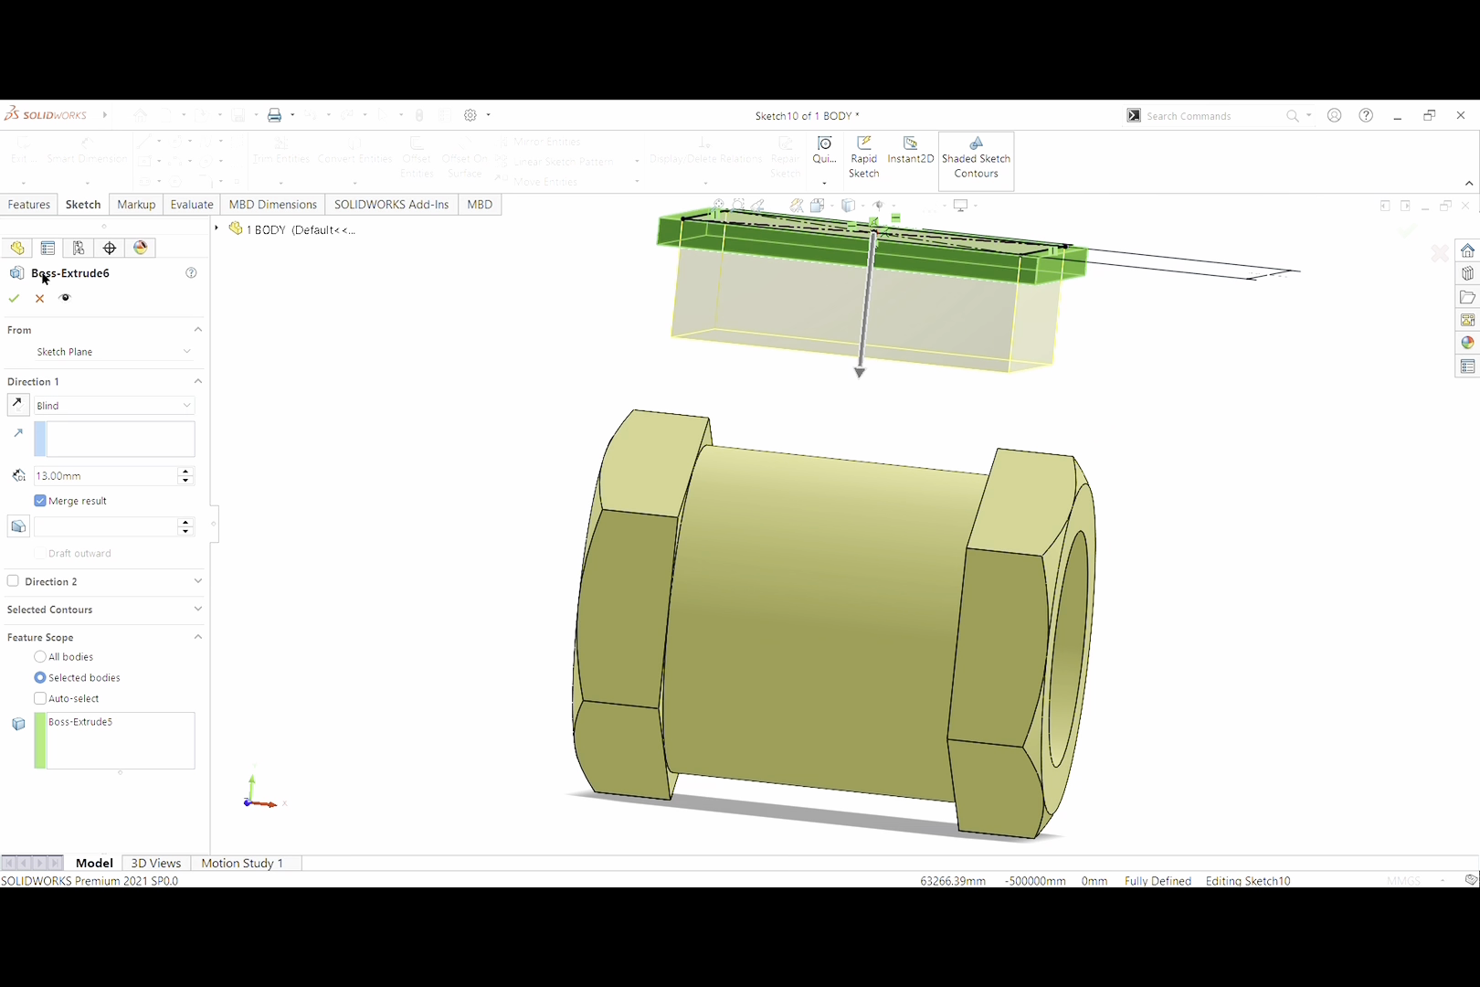
pyautogui.click(14, 301)
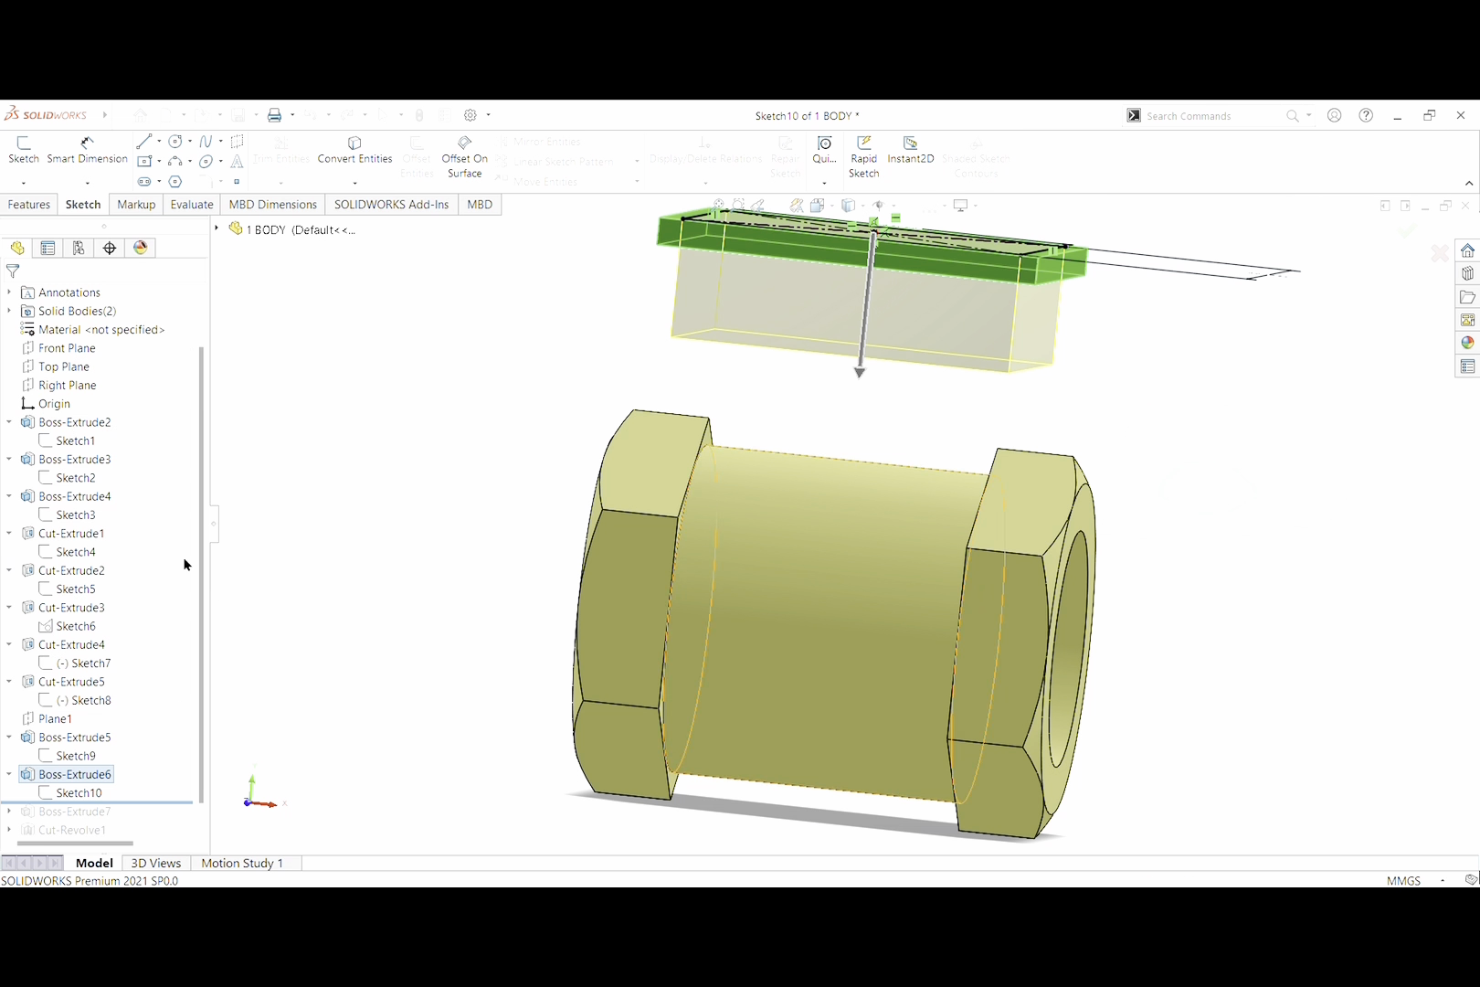
# Roll the model forward to include Boss-Extrude7, open Sketch11 to review the centre rectangle and its dimensions, and exit the sketch
pyautogui.moveTo(103, 808); pyautogui.dragTo(34, 799)
pyautogui.click(9, 792)
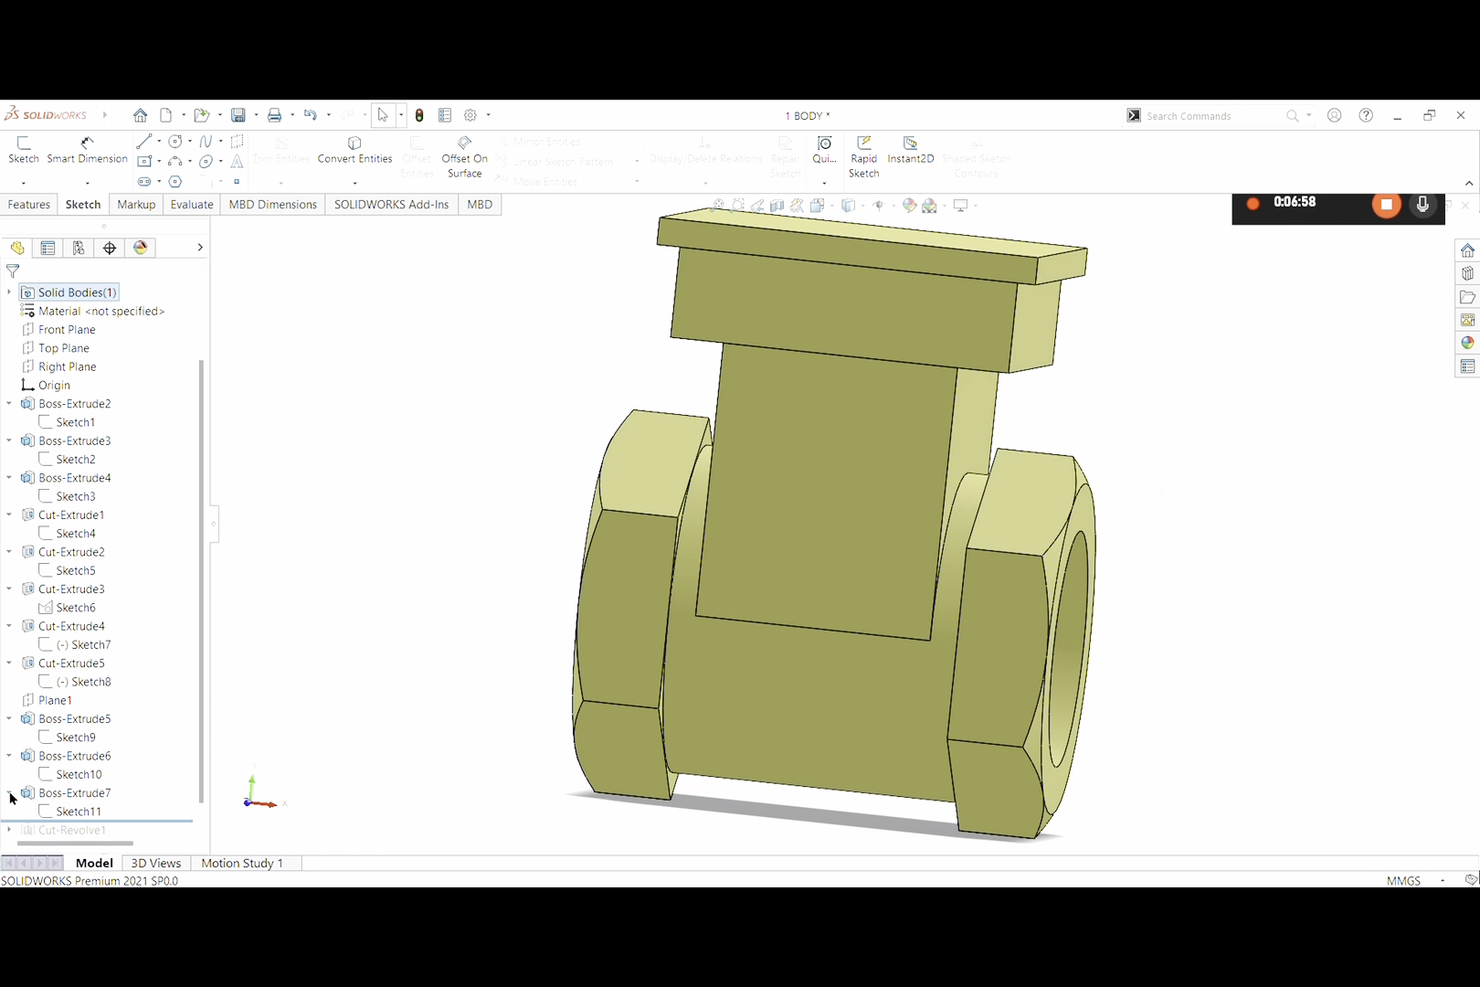
pyautogui.click(66, 810)
pyautogui.click(68, 774)
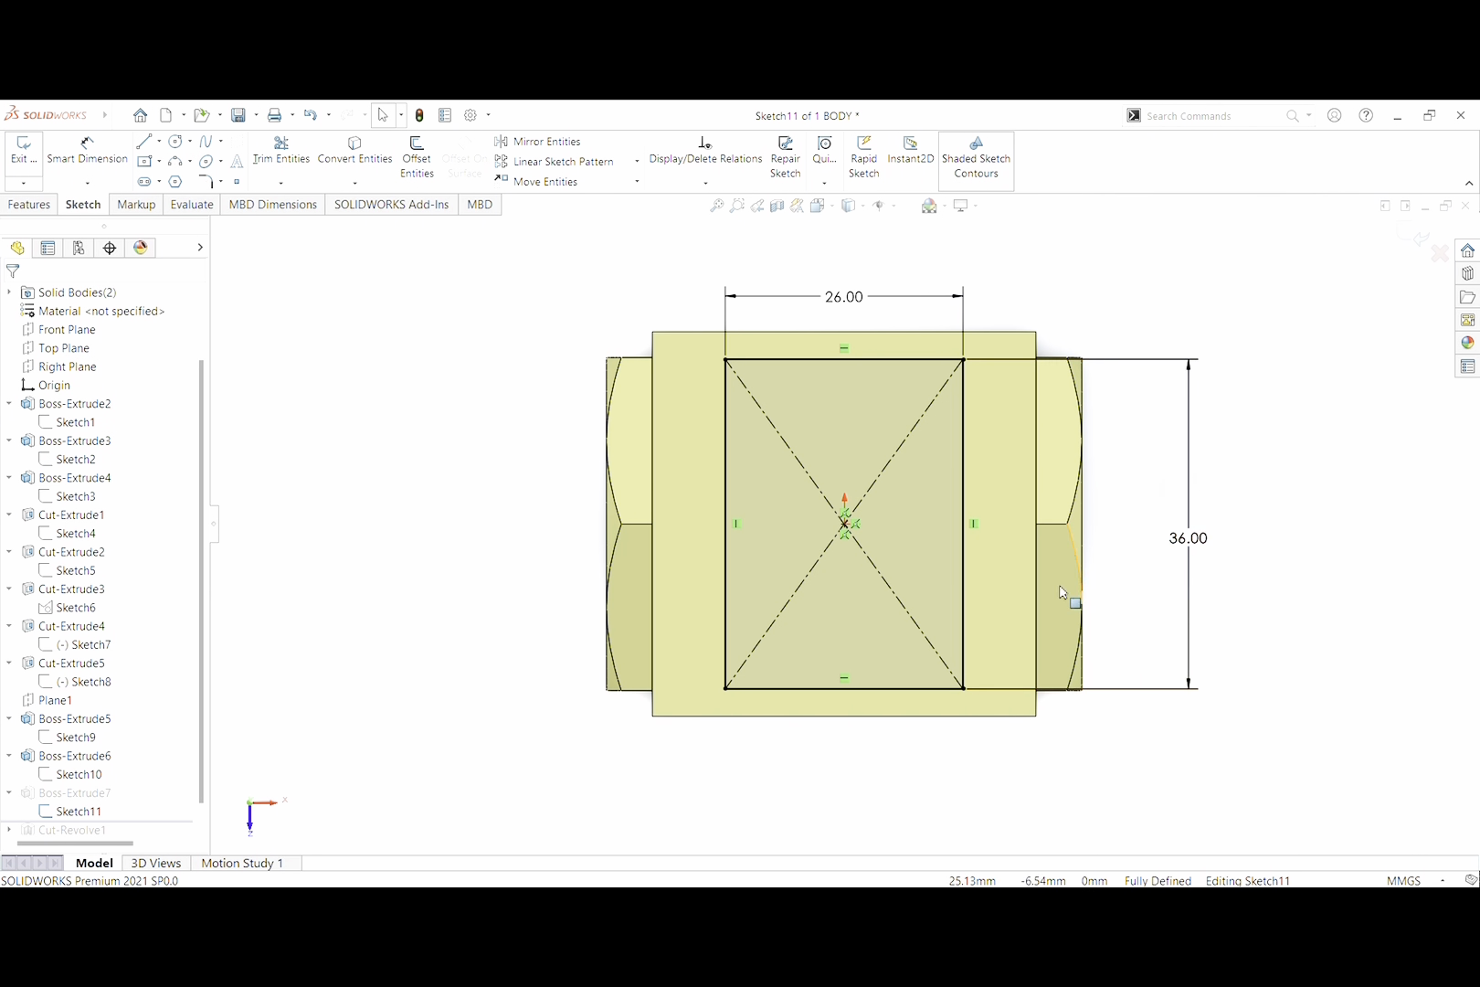
pyautogui.click(27, 168)
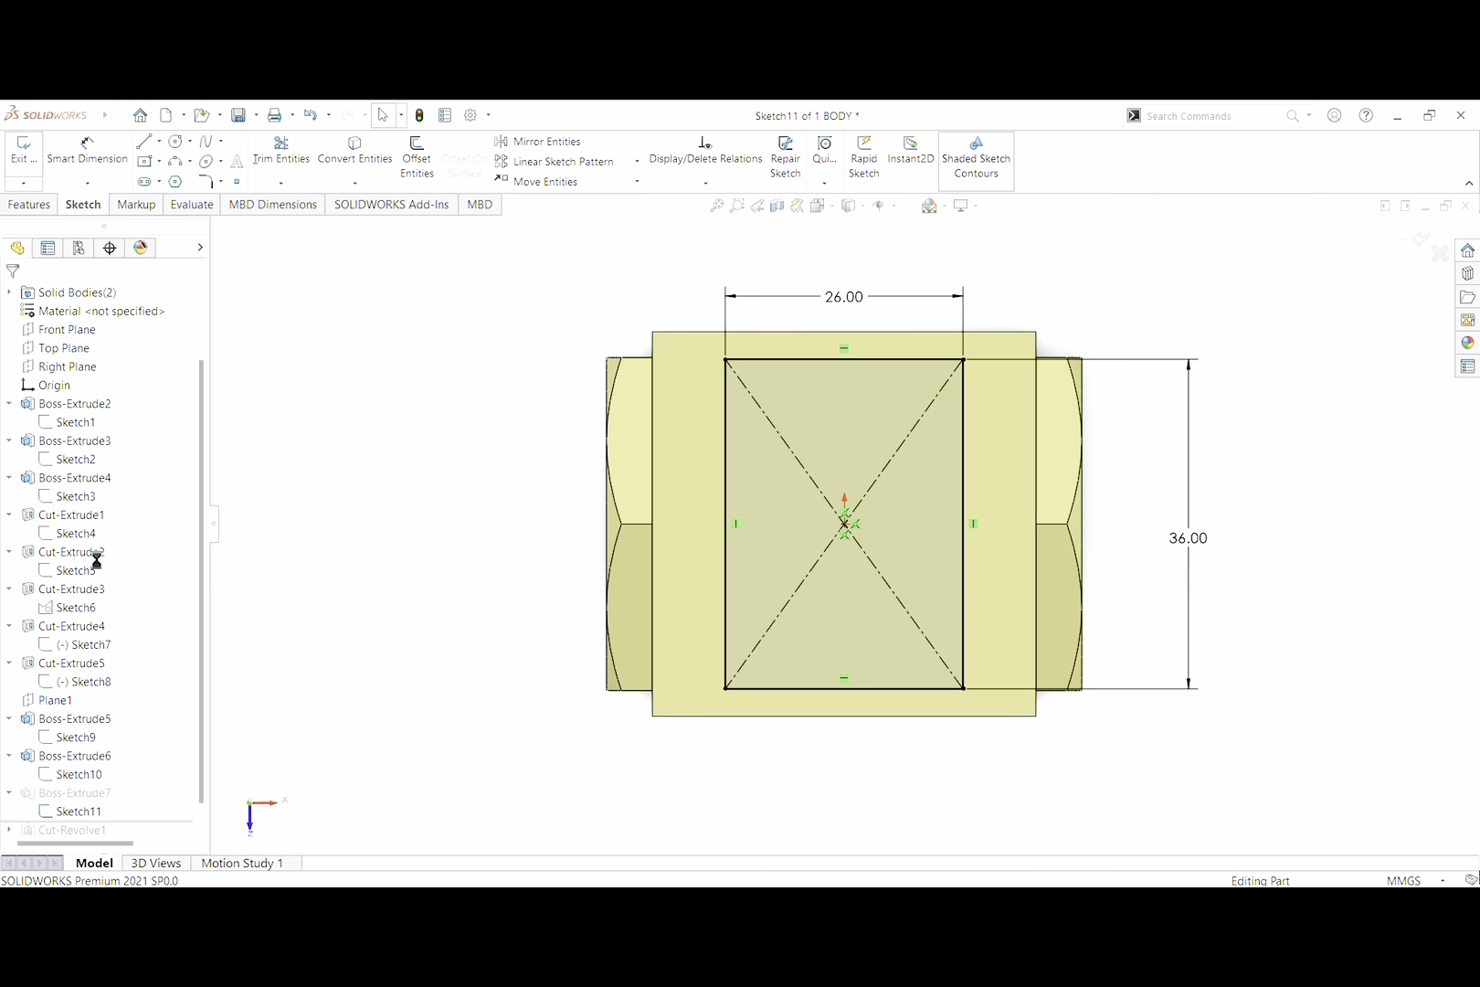
# Open the definition of Boss-Extrude7, inspect its end condition, target body and preview between the block and the pipe body, and accept it
pyautogui.click(98, 797)
pyautogui.click(121, 757)
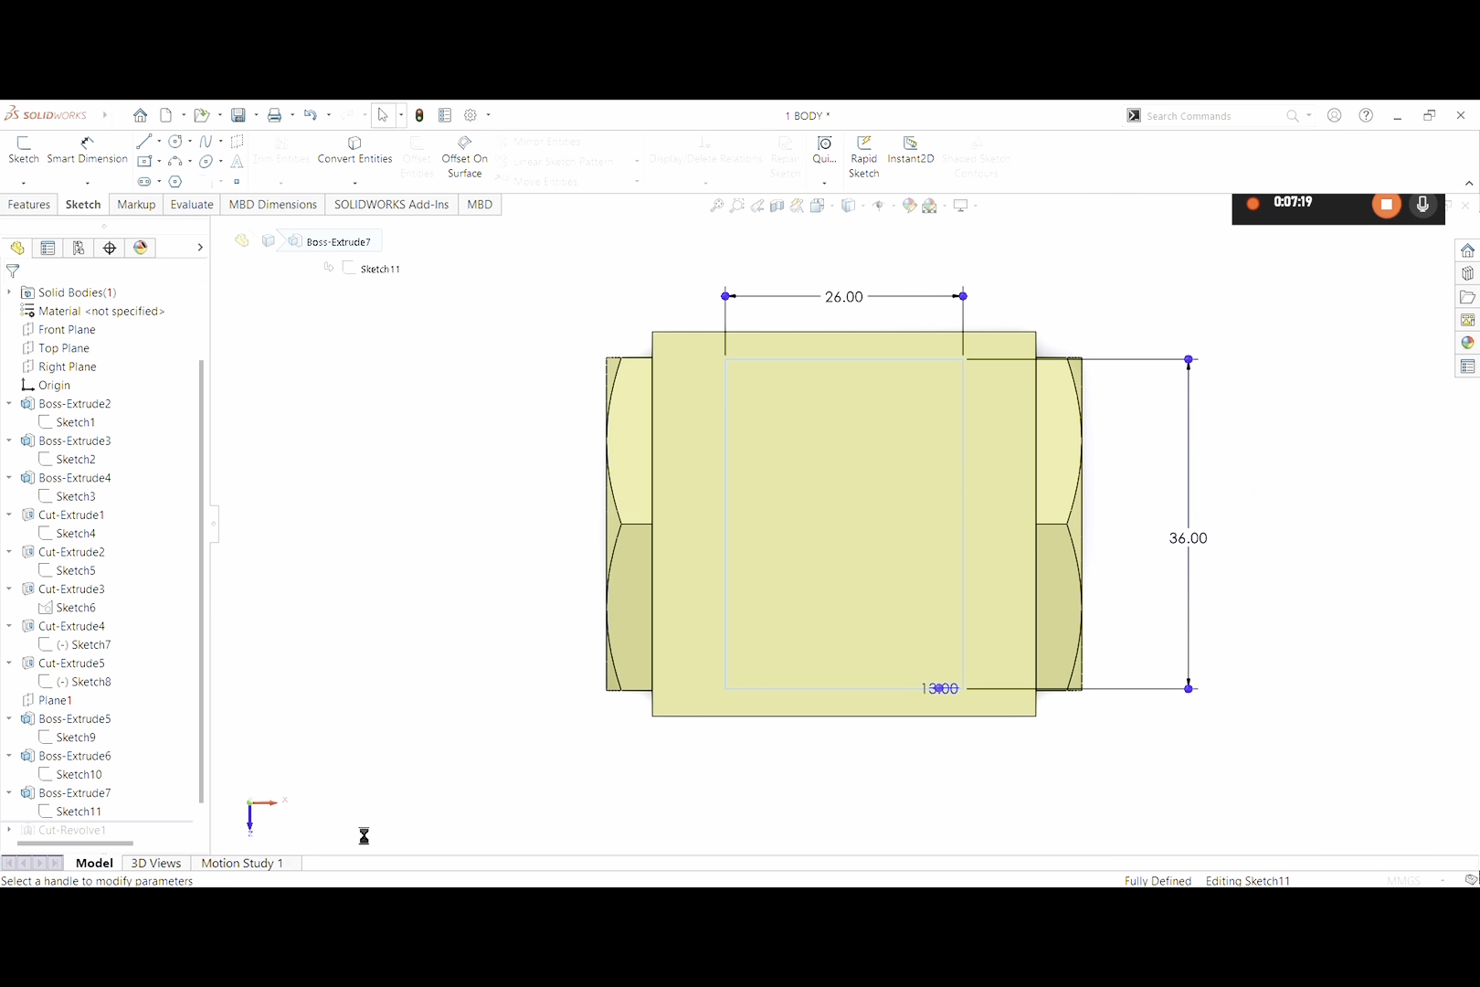
pyautogui.moveTo(605, 806); pyautogui.dragTo(601, 499, button='middle')
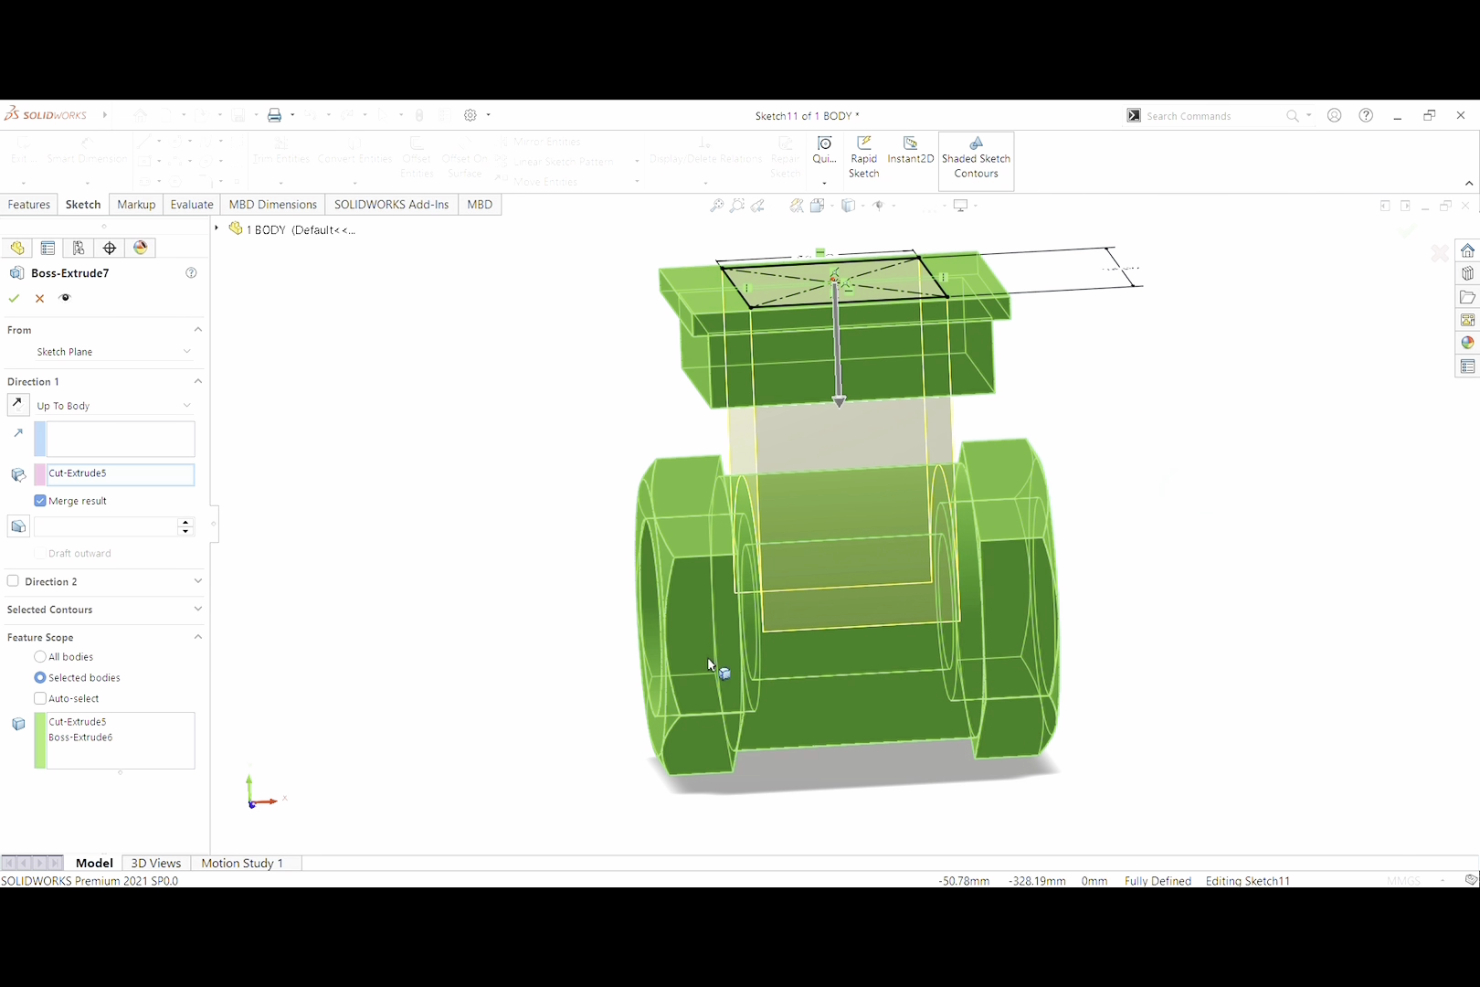
pyautogui.moveTo(558, 654); pyautogui.dragTo(628, 643, button='middle')
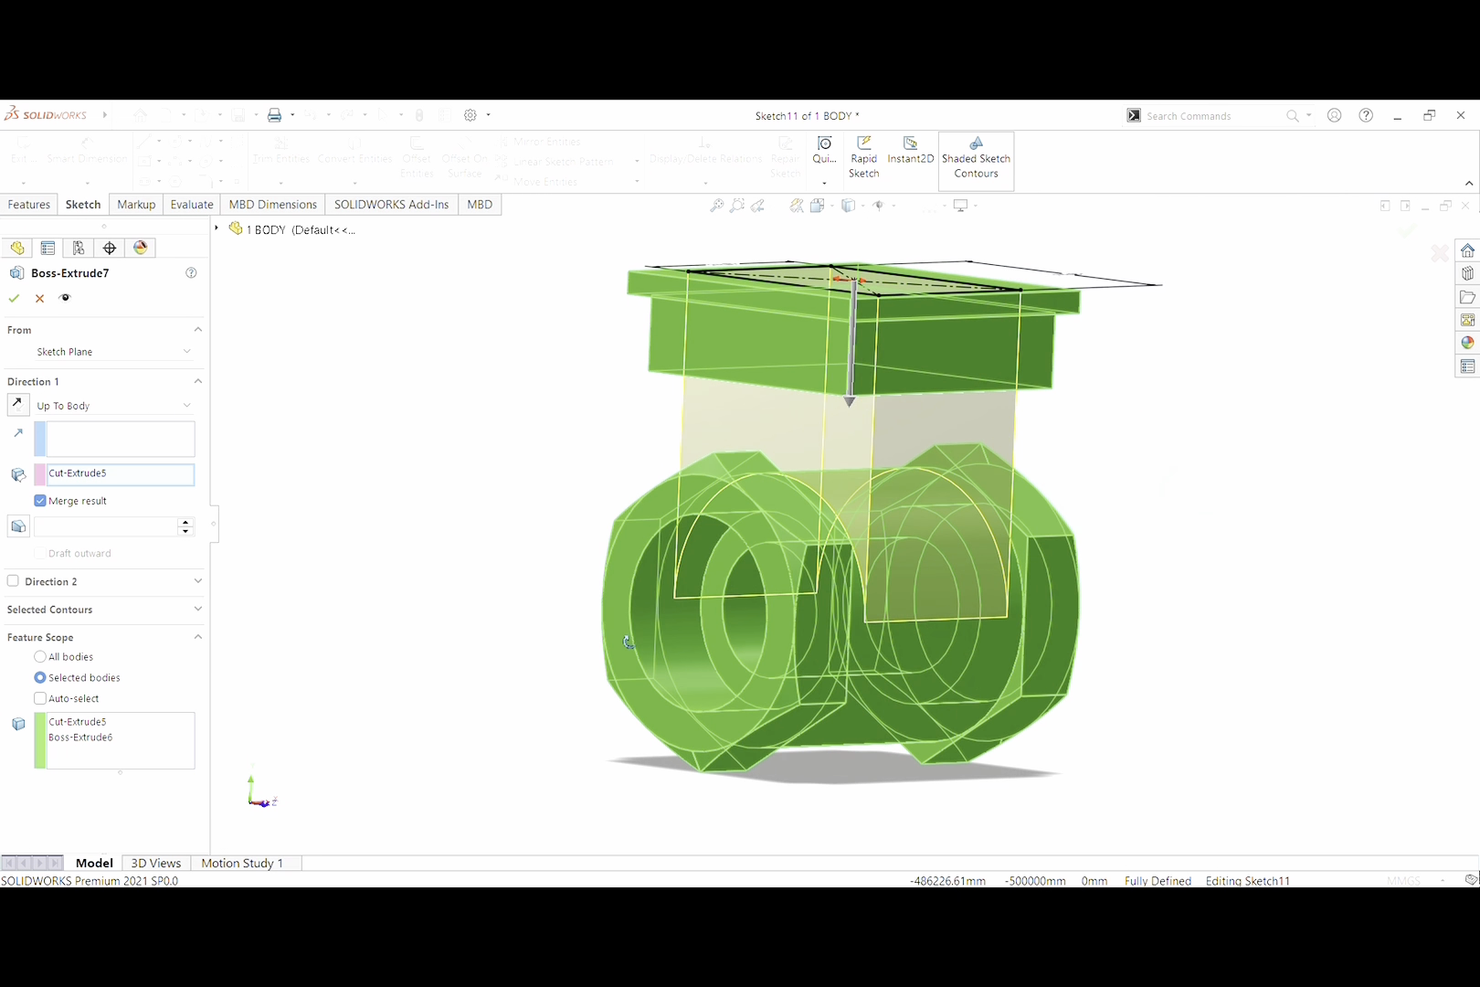
pyautogui.click(12, 300)
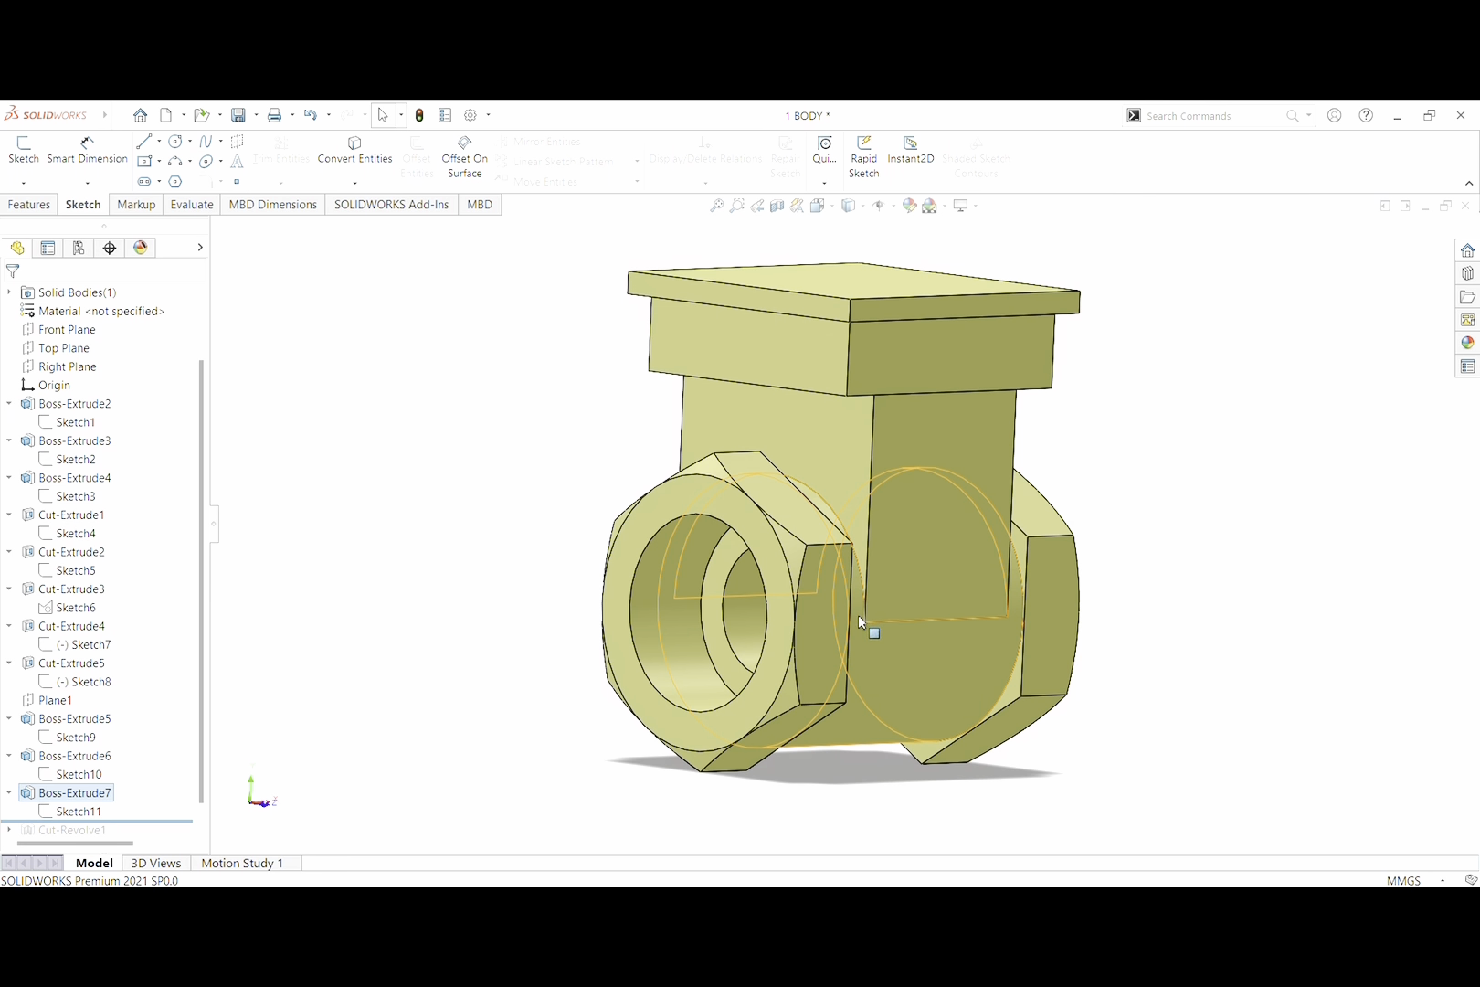
# Roll the model forward to include Cut-Revolve1, open Sketch12 to review the stepped, tapered half-profile and its dimensions, and exit the sketch
pyautogui.moveTo(121, 819)
pyautogui.mouseDown()
pyautogui.moveTo(139, 848)
pyautogui.moveTo(137, 830)
pyautogui.mouseUp()
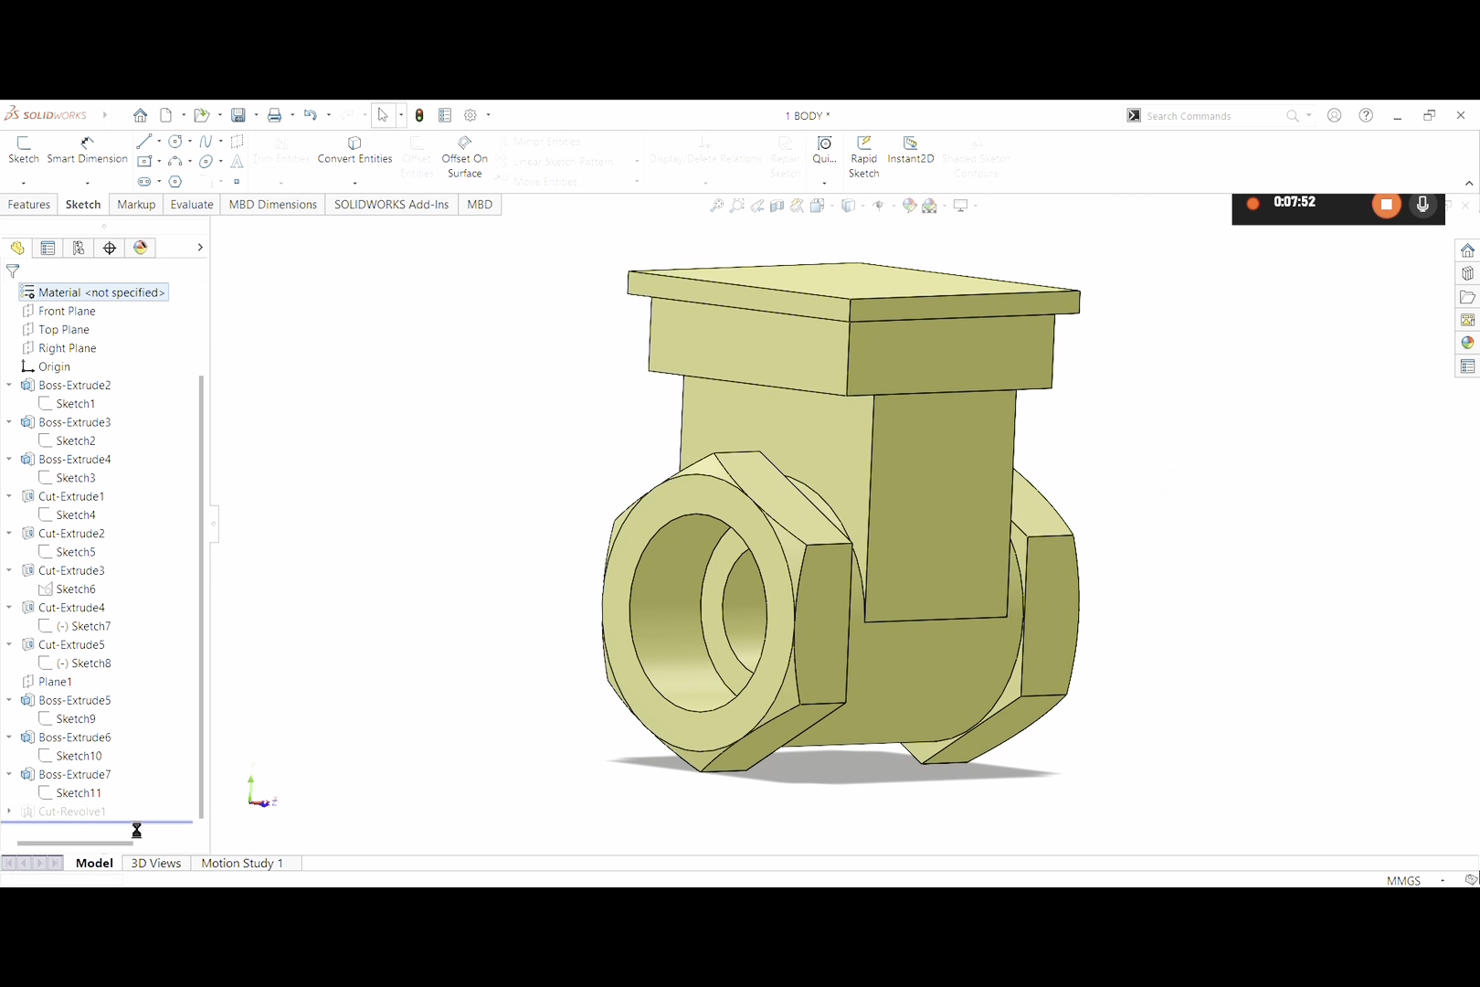
pyautogui.click(10, 811)
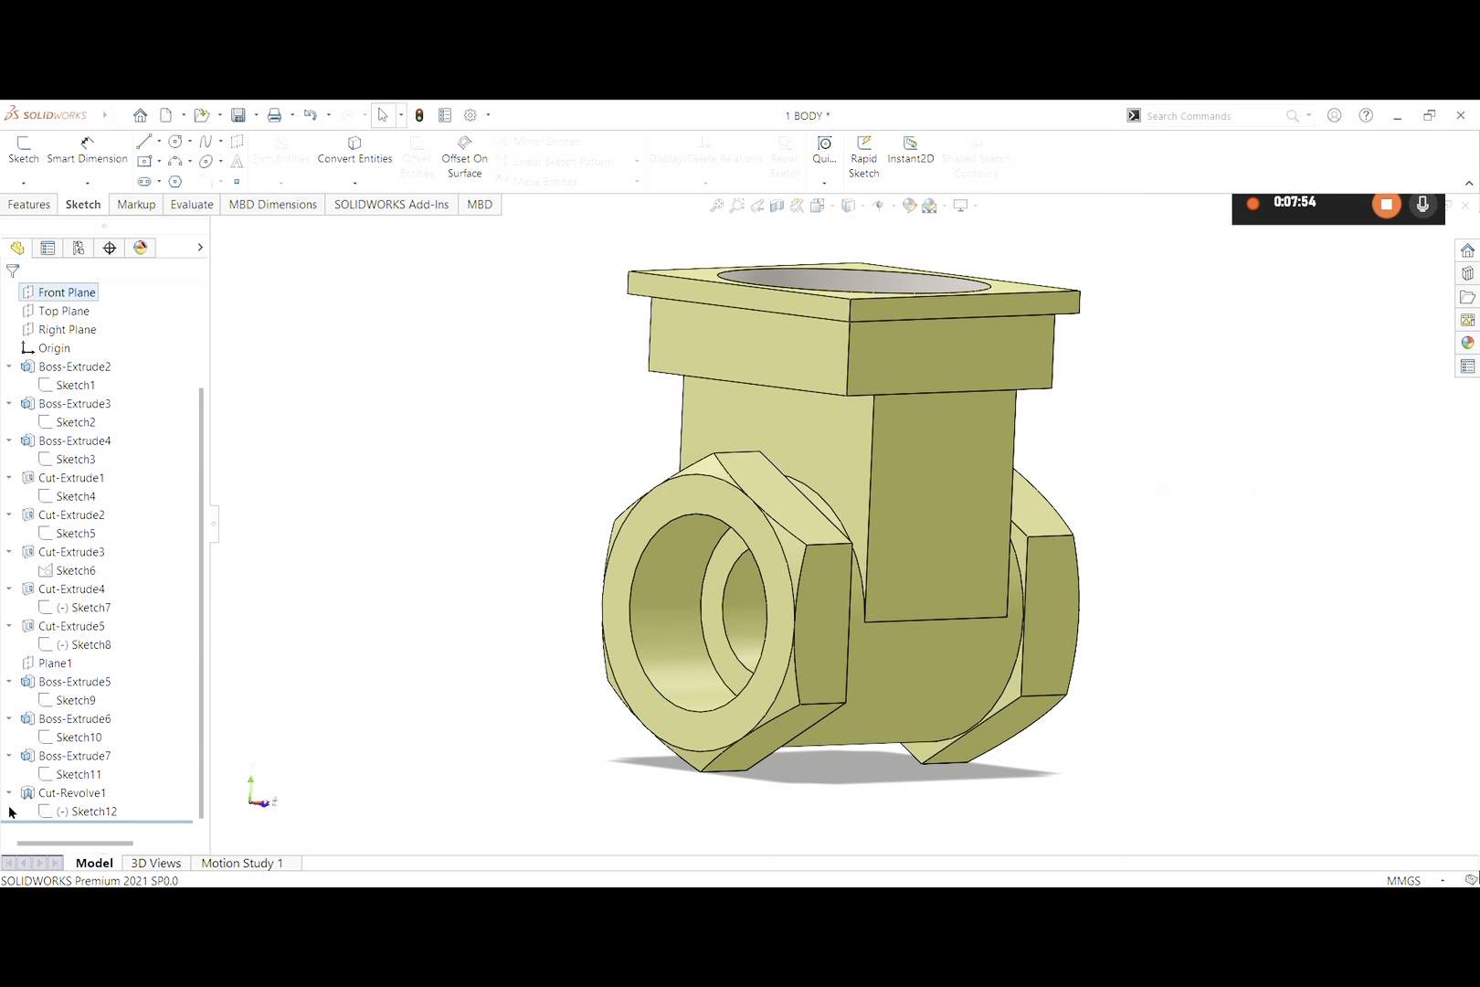
pyautogui.click(71, 810)
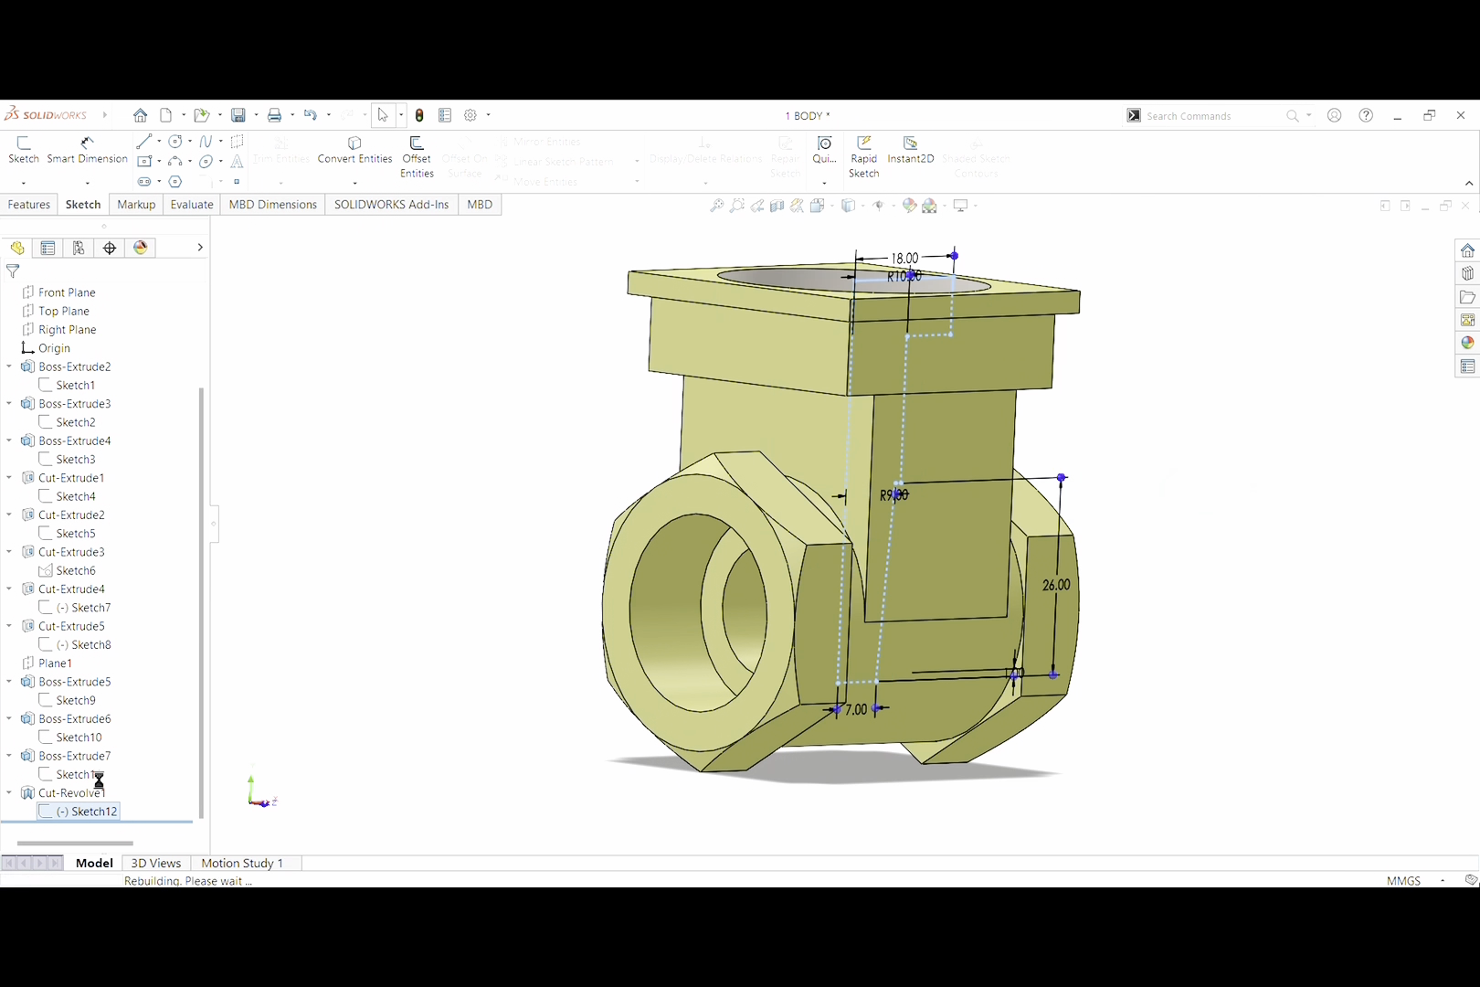
pyautogui.click(94, 784)
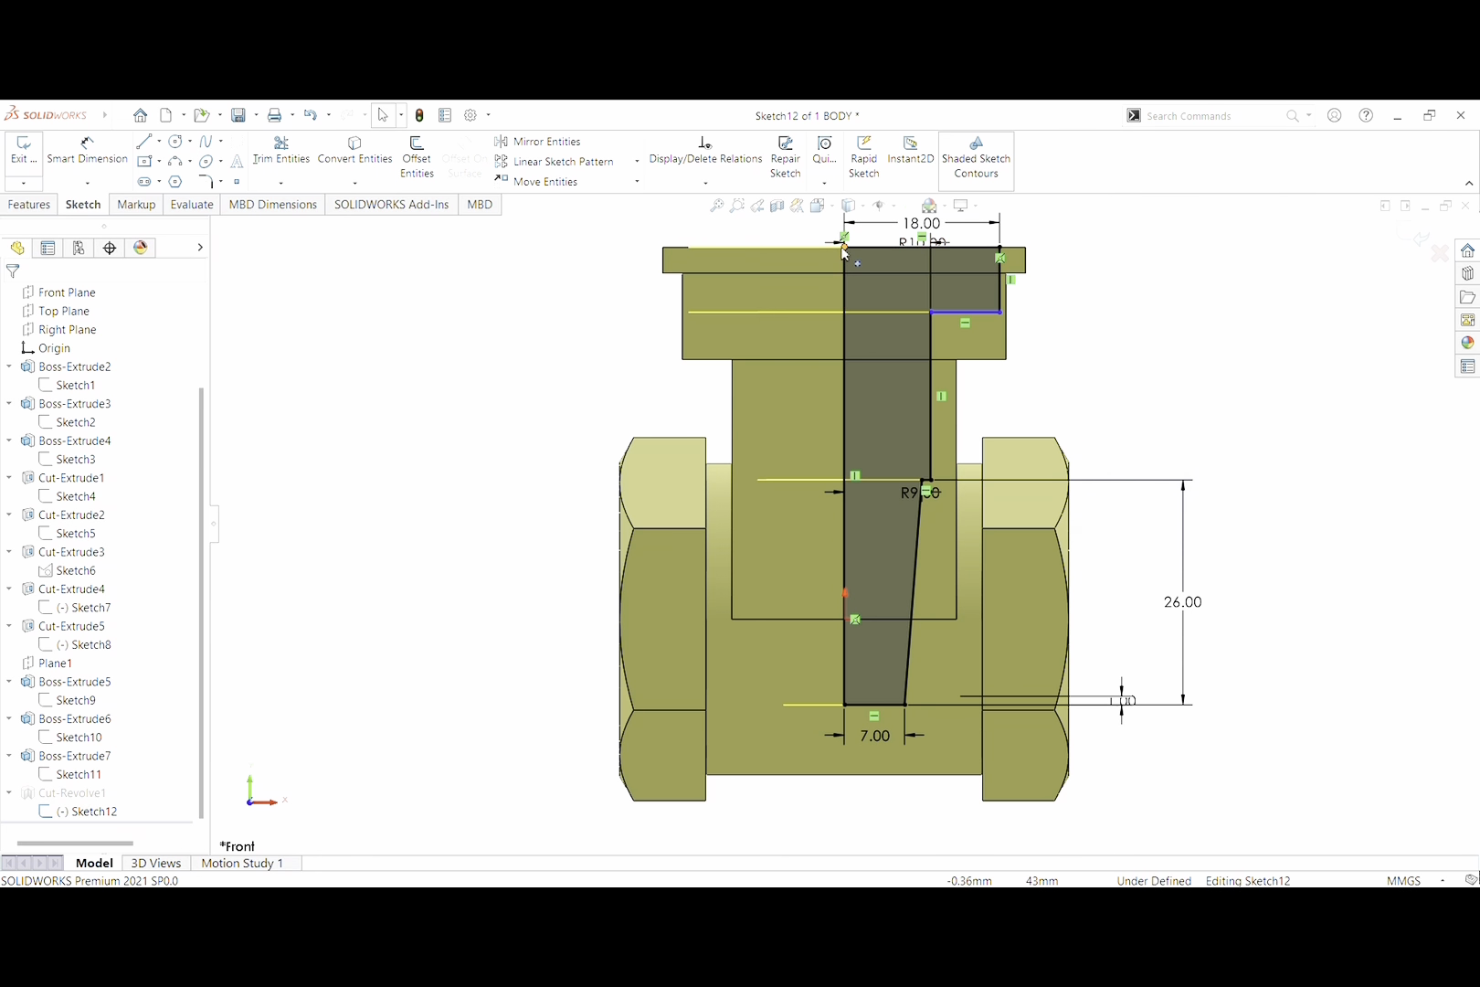
pyautogui.scroll(1, 978, 333)
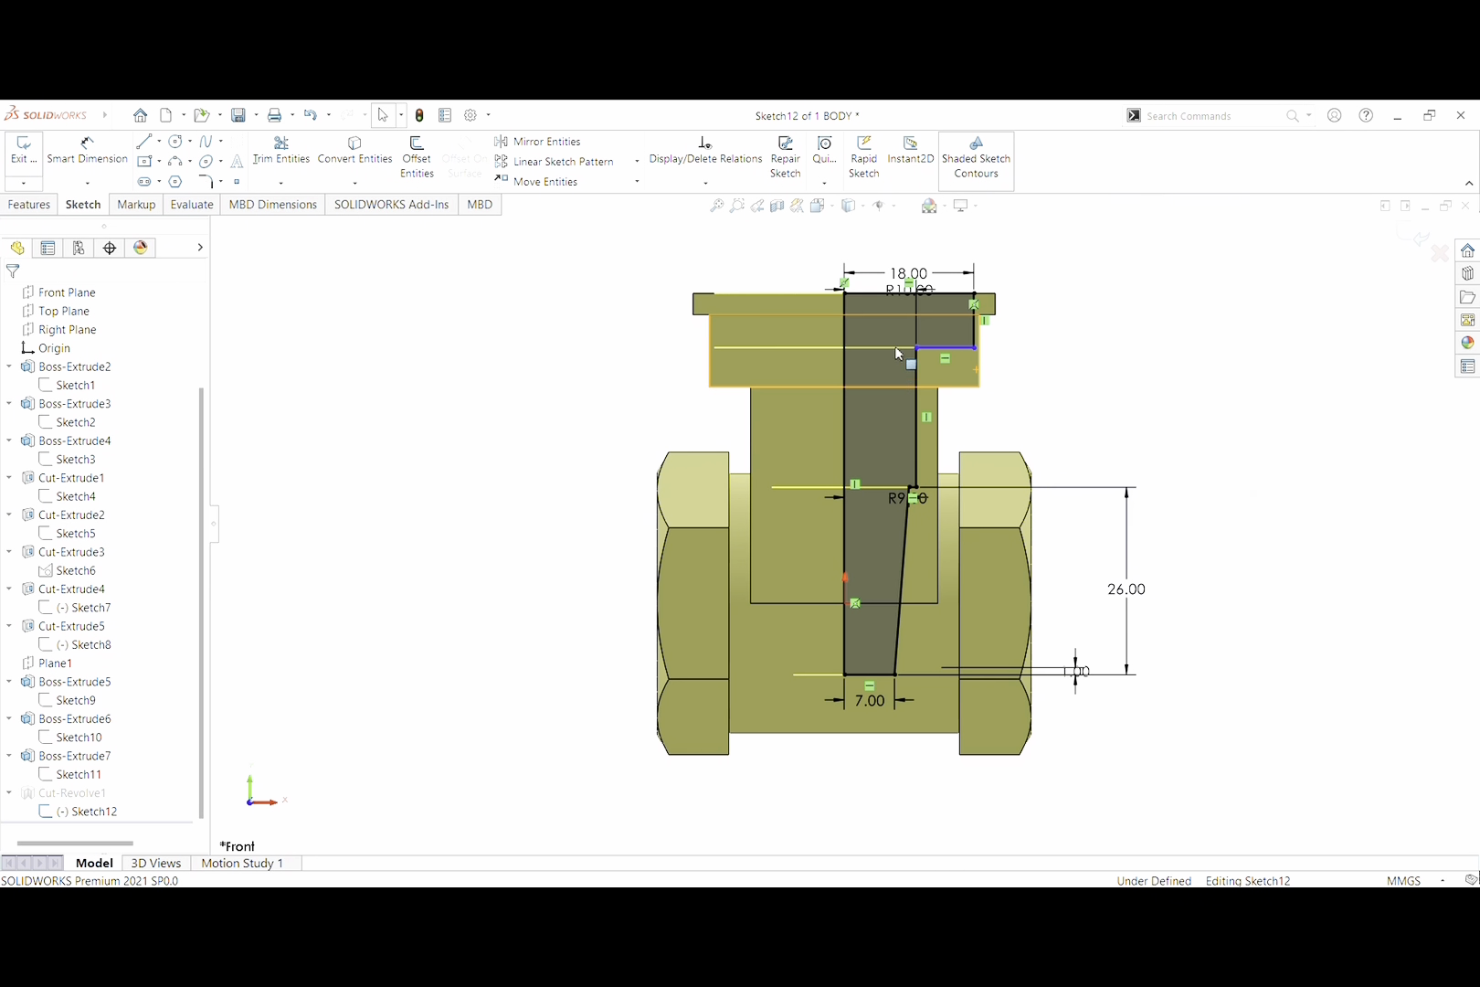
pyautogui.scroll(1, 909, 311)
pyautogui.scroll(-1, 911, 308)
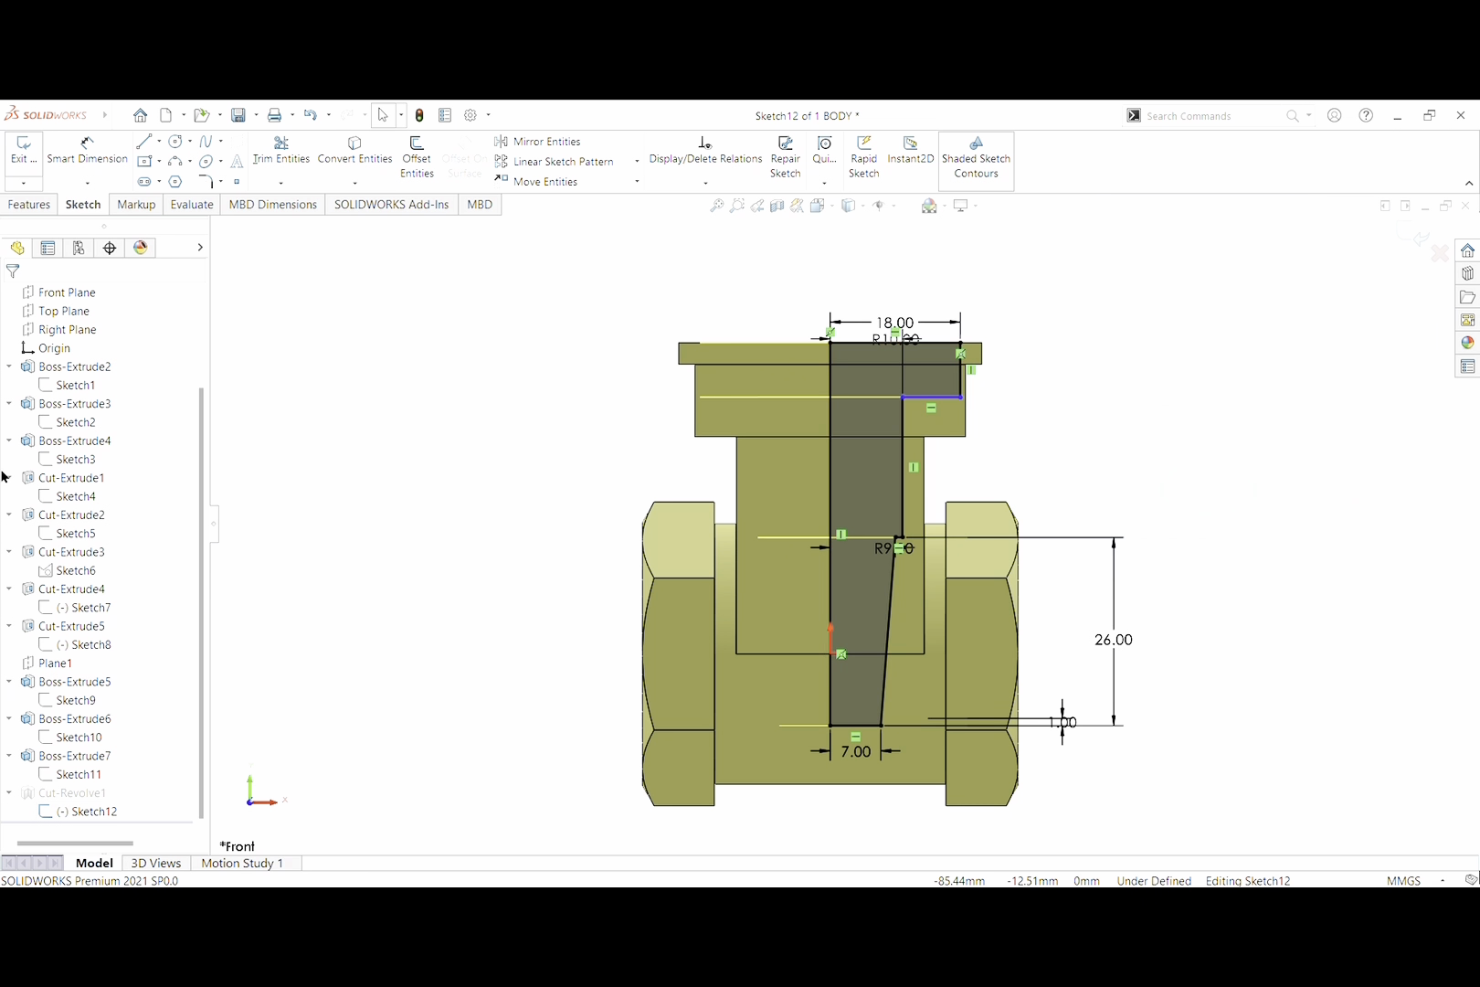
pyautogui.click(21, 157)
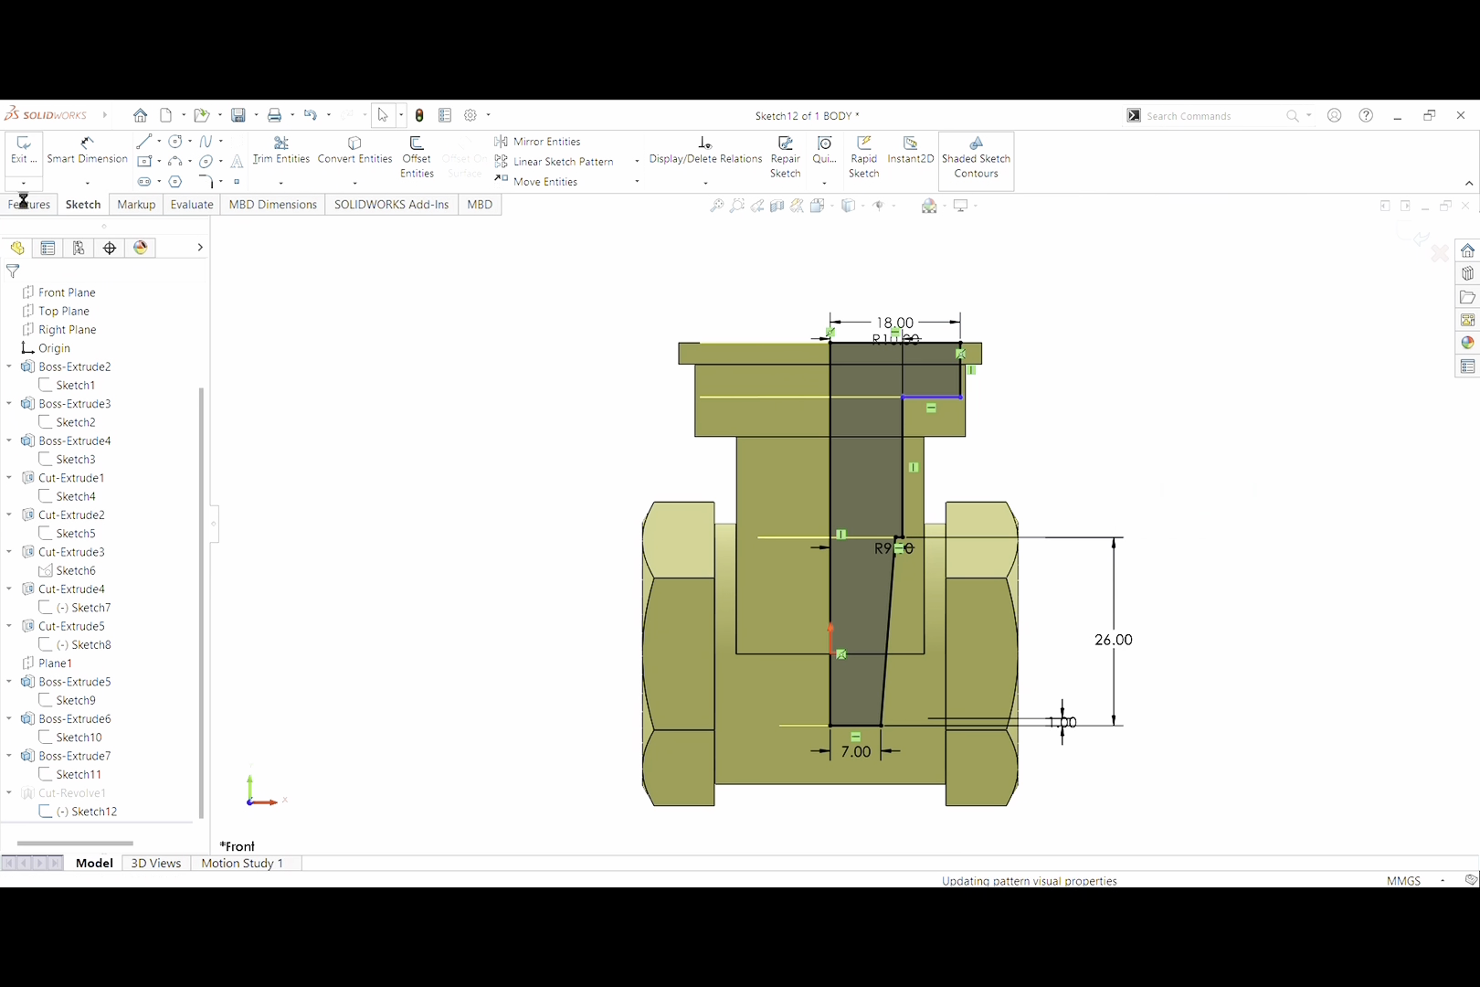
# Open the definition of Cut-Revolve1 to inspect its axis and angle, accept it, and view the finished bore from above and in isometric
pyautogui.click(104, 798)
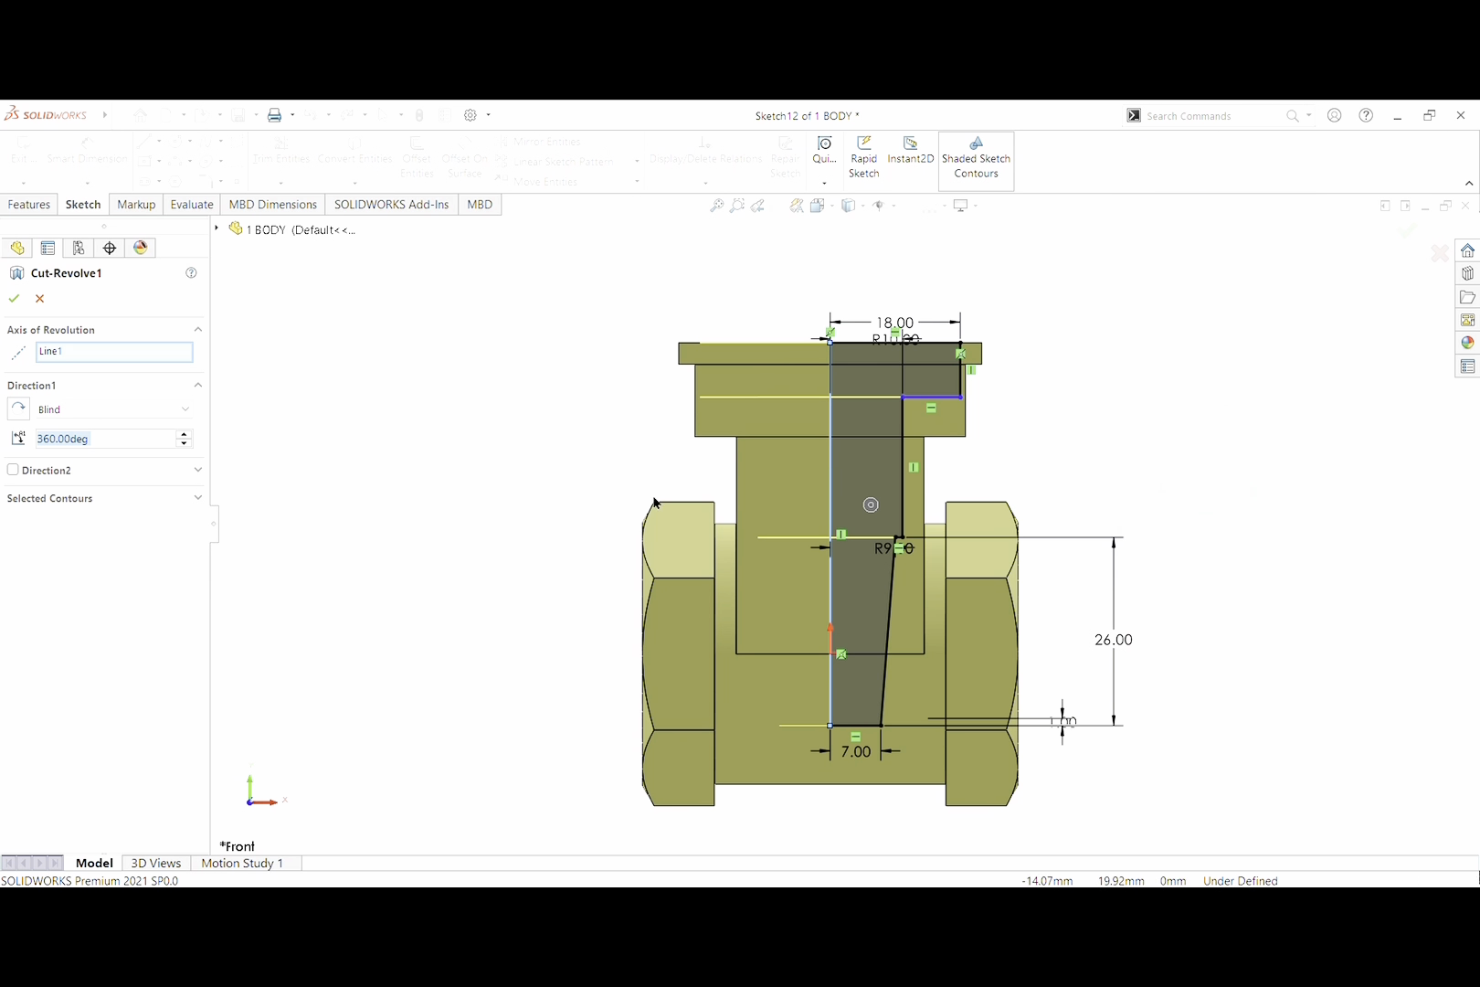
pyautogui.click(11, 295)
pyautogui.moveTo(848, 265); pyautogui.dragTo(852, 489, button='middle')
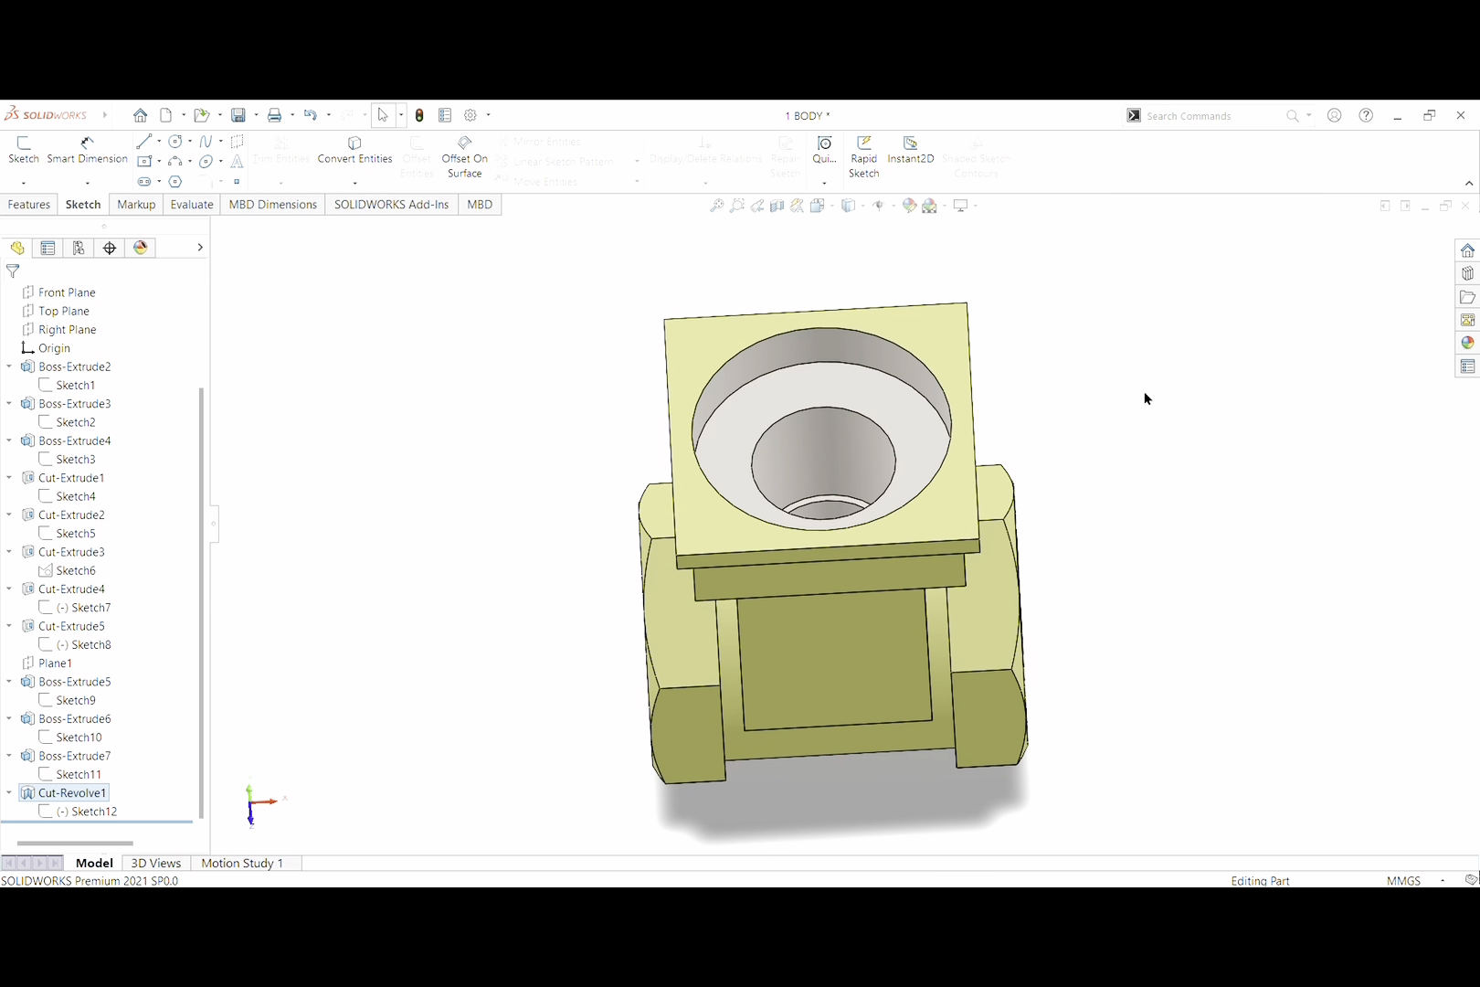
pyautogui.hotkey('ctrl', '7')
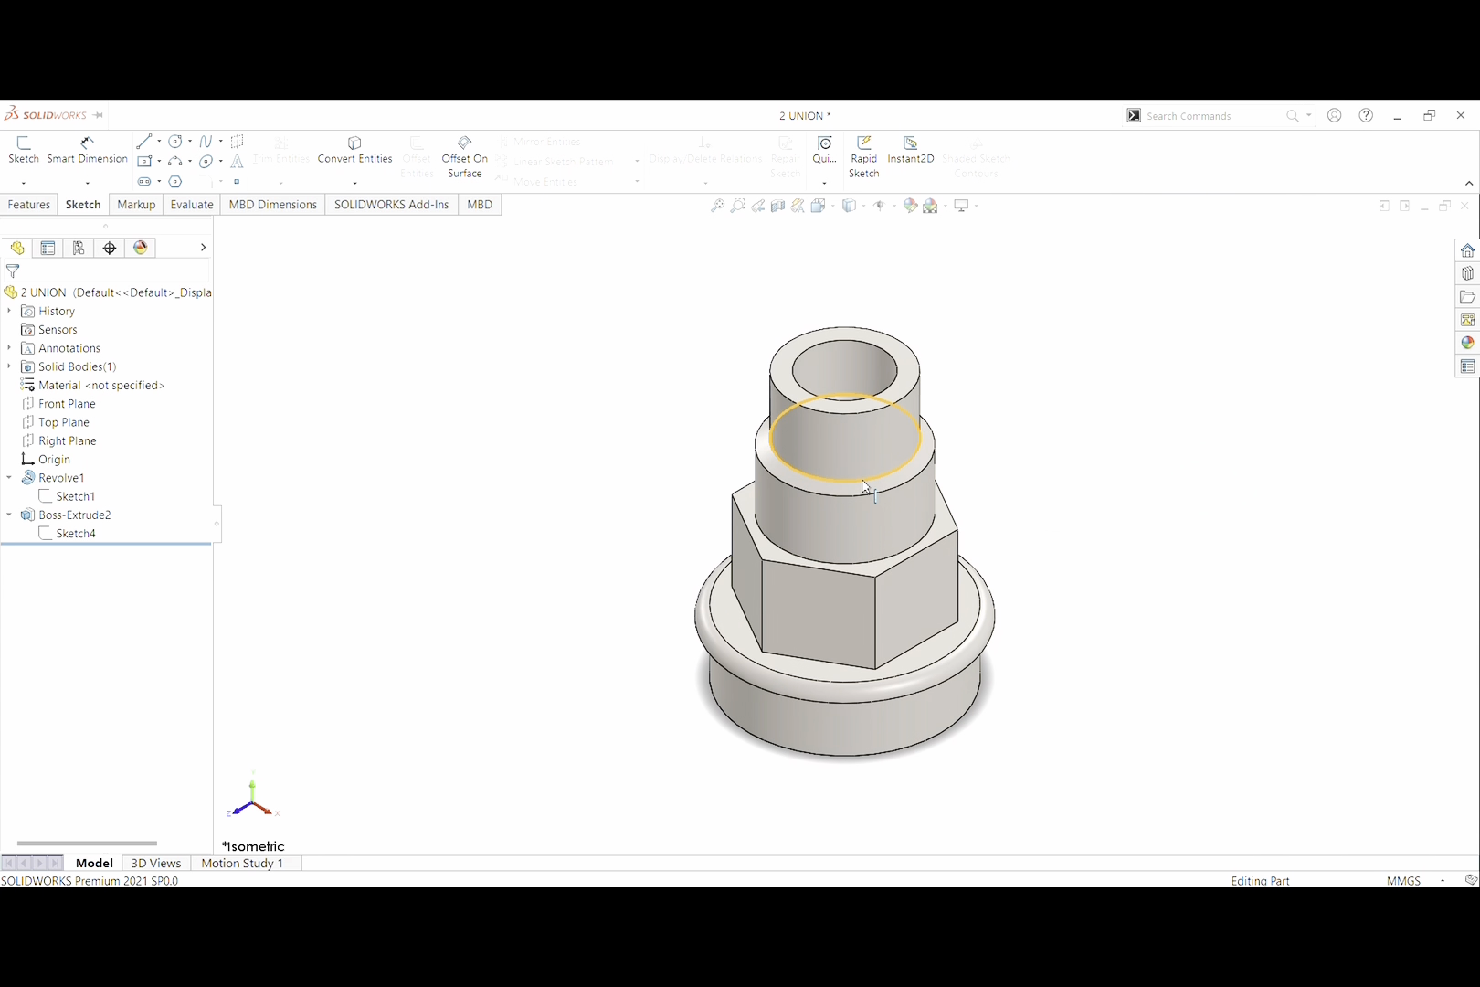
# In the 2 UNION part, roll the model back to the state after Revolve1 and before Boss-Extrude2
pyautogui.moveTo(163, 547)
pyautogui.mouseDown()
pyautogui.moveTo(132, 470)
pyautogui.moveTo(135, 502)
pyautogui.moveTo(125, 490)
pyautogui.mouseUp()
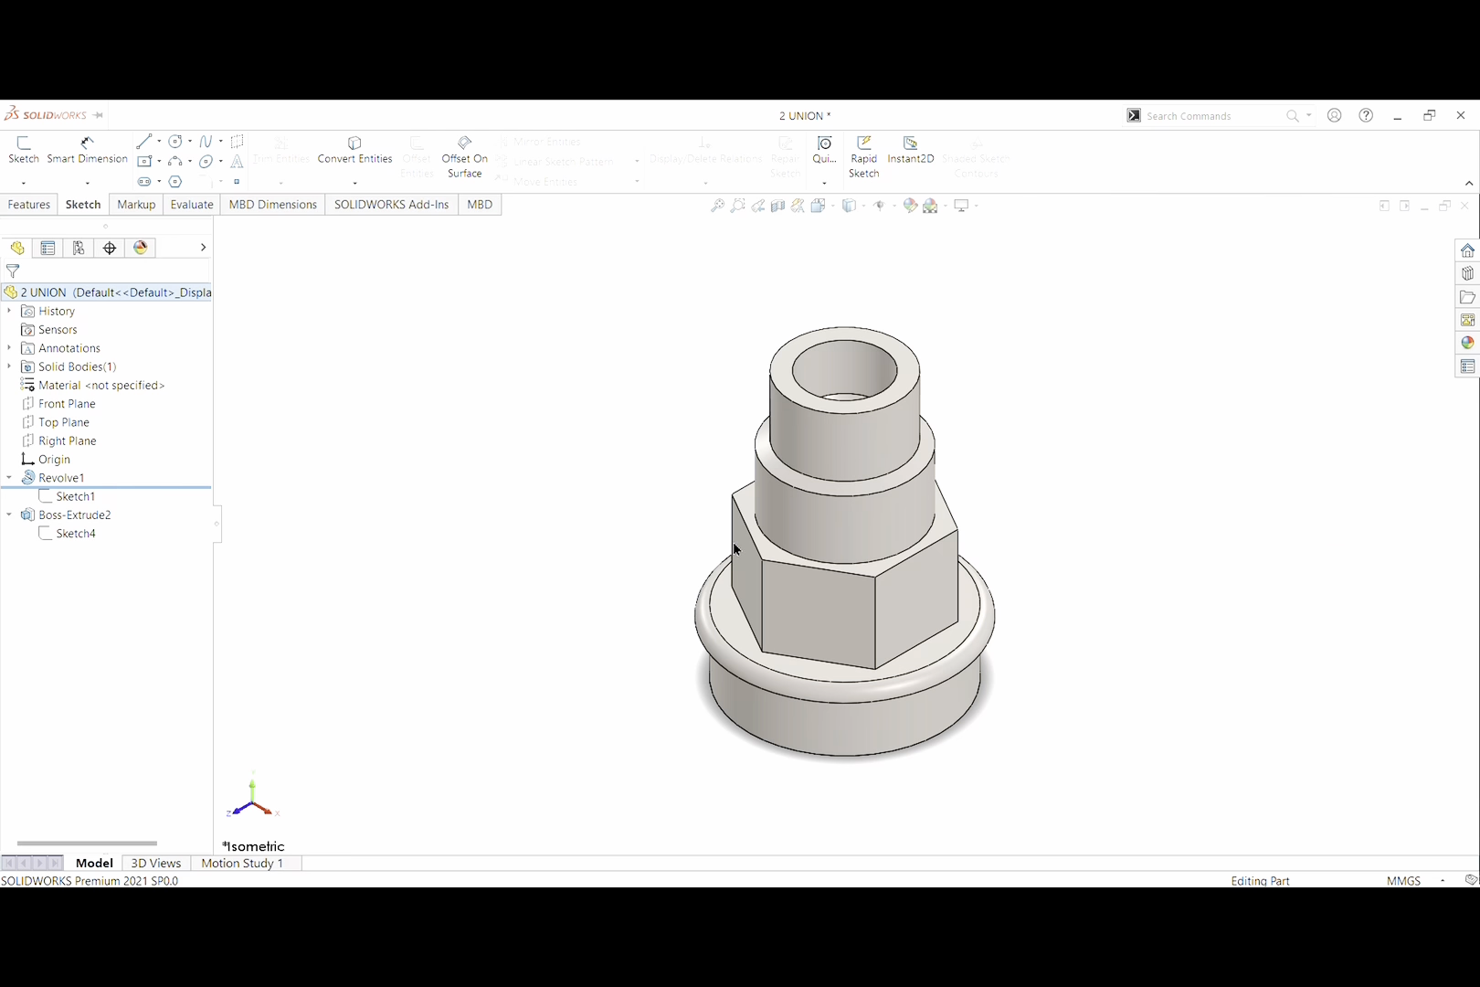
pyautogui.click(770, 548)
pyautogui.moveTo(85, 455); pyautogui.dragTo(88, 496)
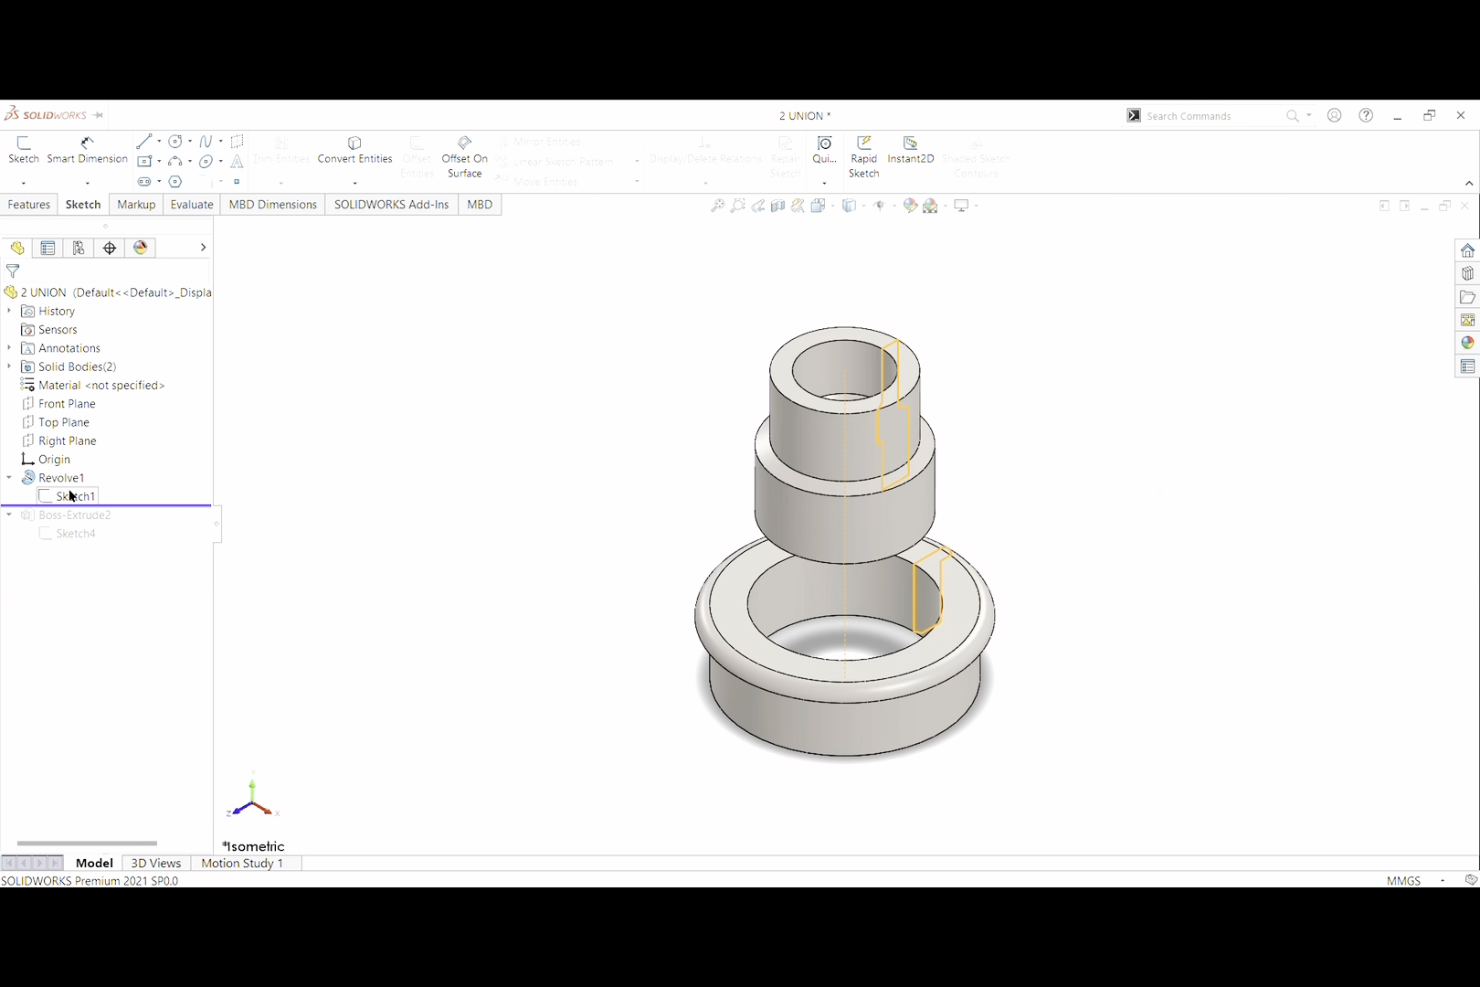
# Open Sketch1 of Revolve1 and inspect the properties of its vertical construction centreline
pyautogui.click(73, 497)
pyautogui.click(95, 460)
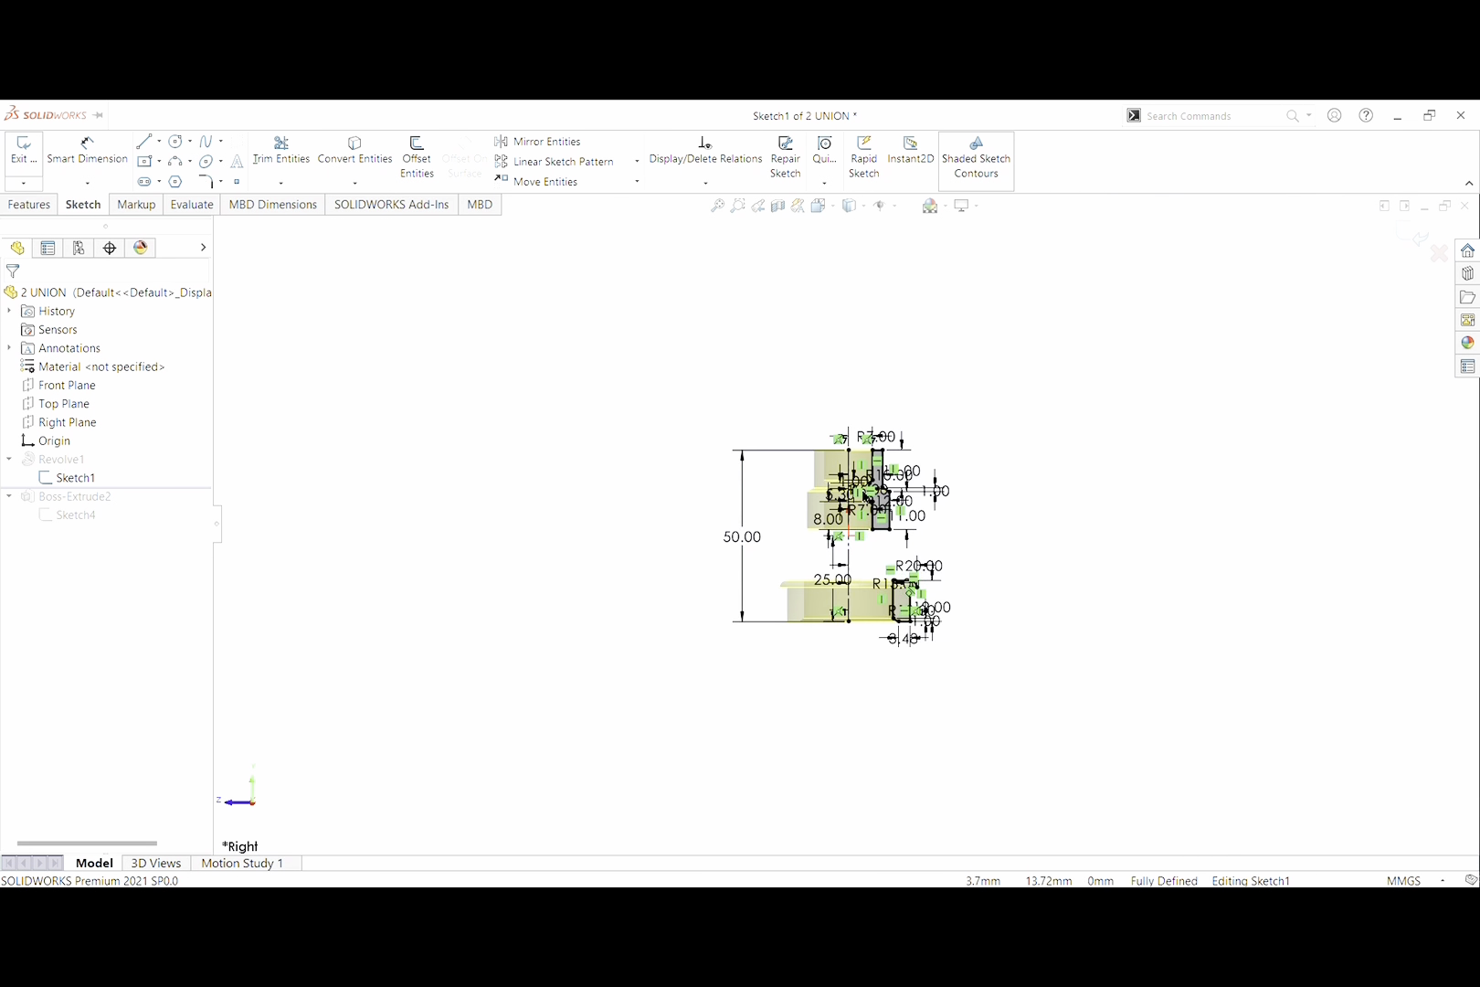
pyautogui.scroll(-5, 895, 502)
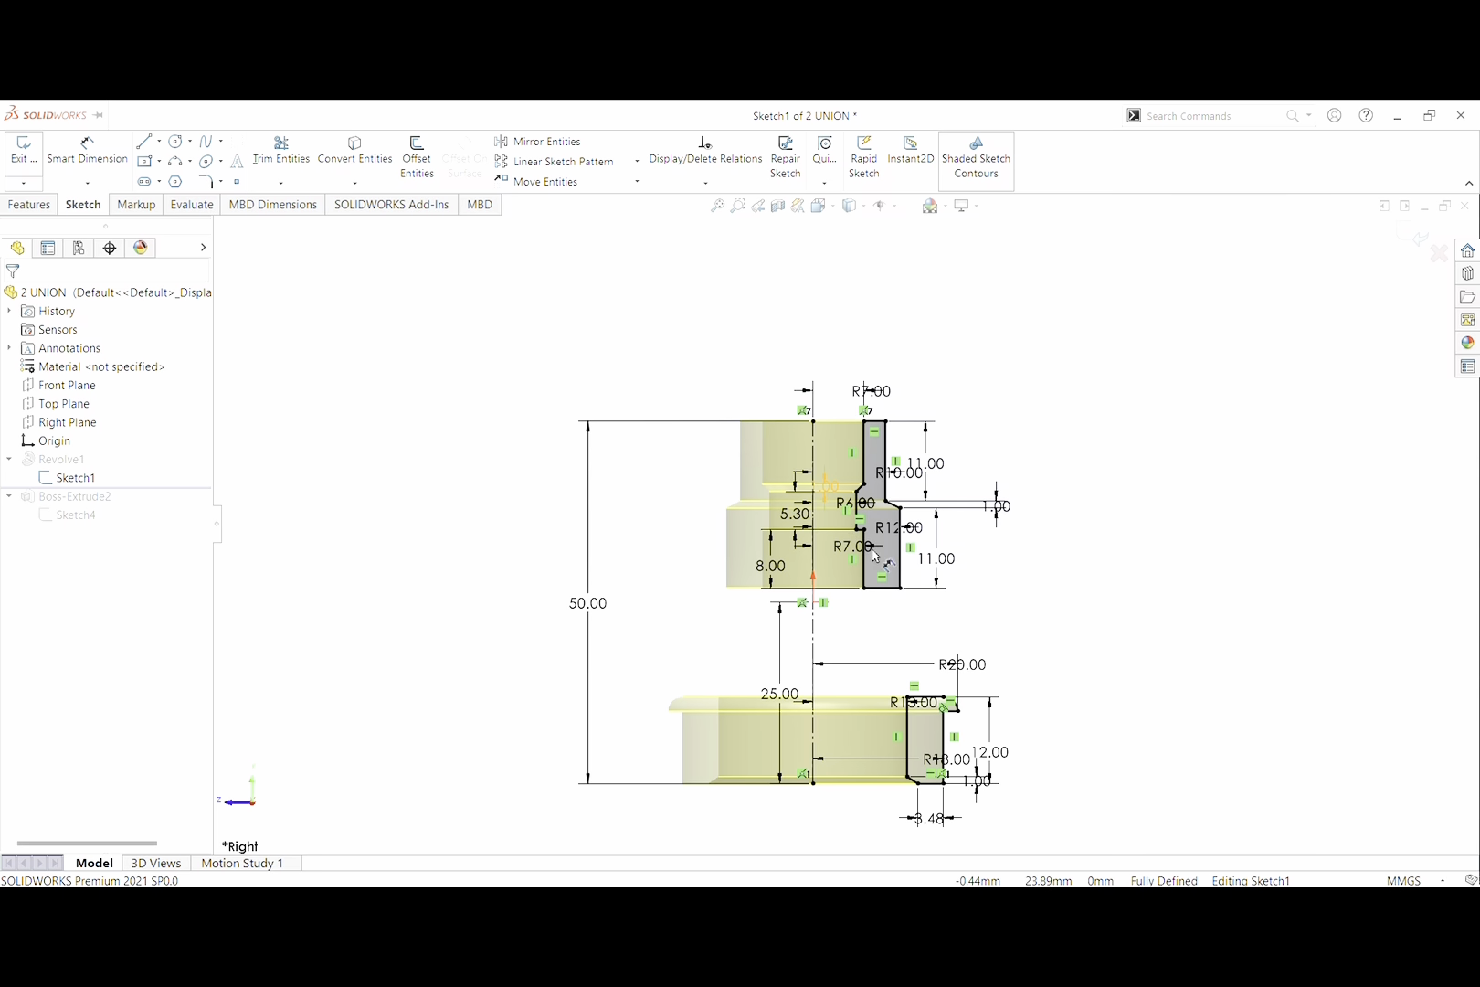
pyautogui.scroll(5, 881, 676)
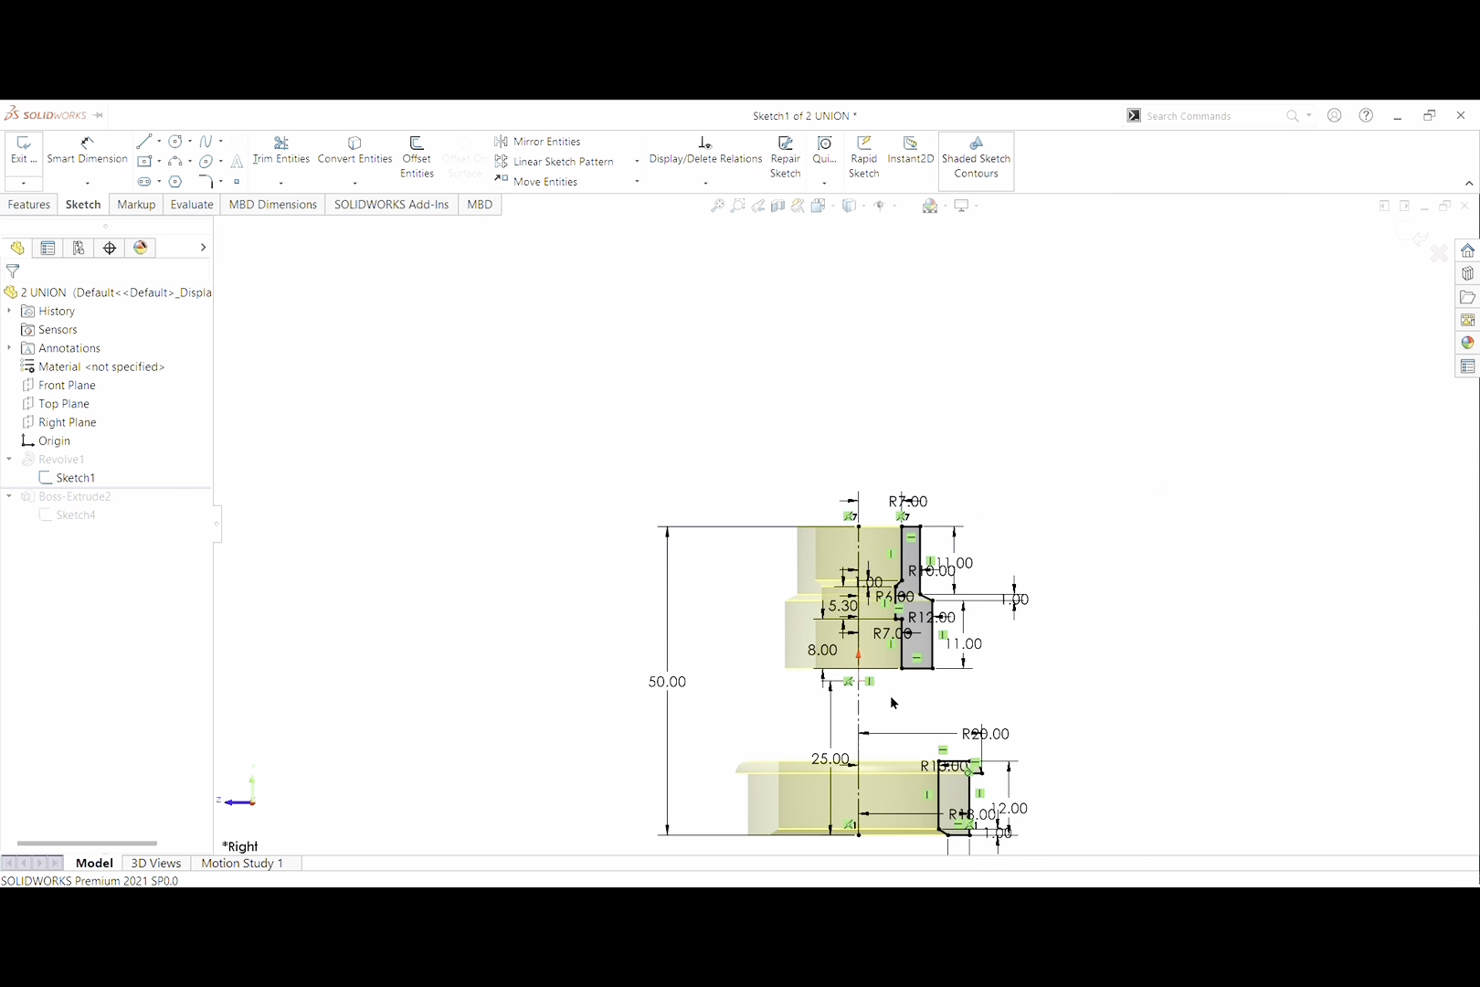
pyautogui.click(859, 727)
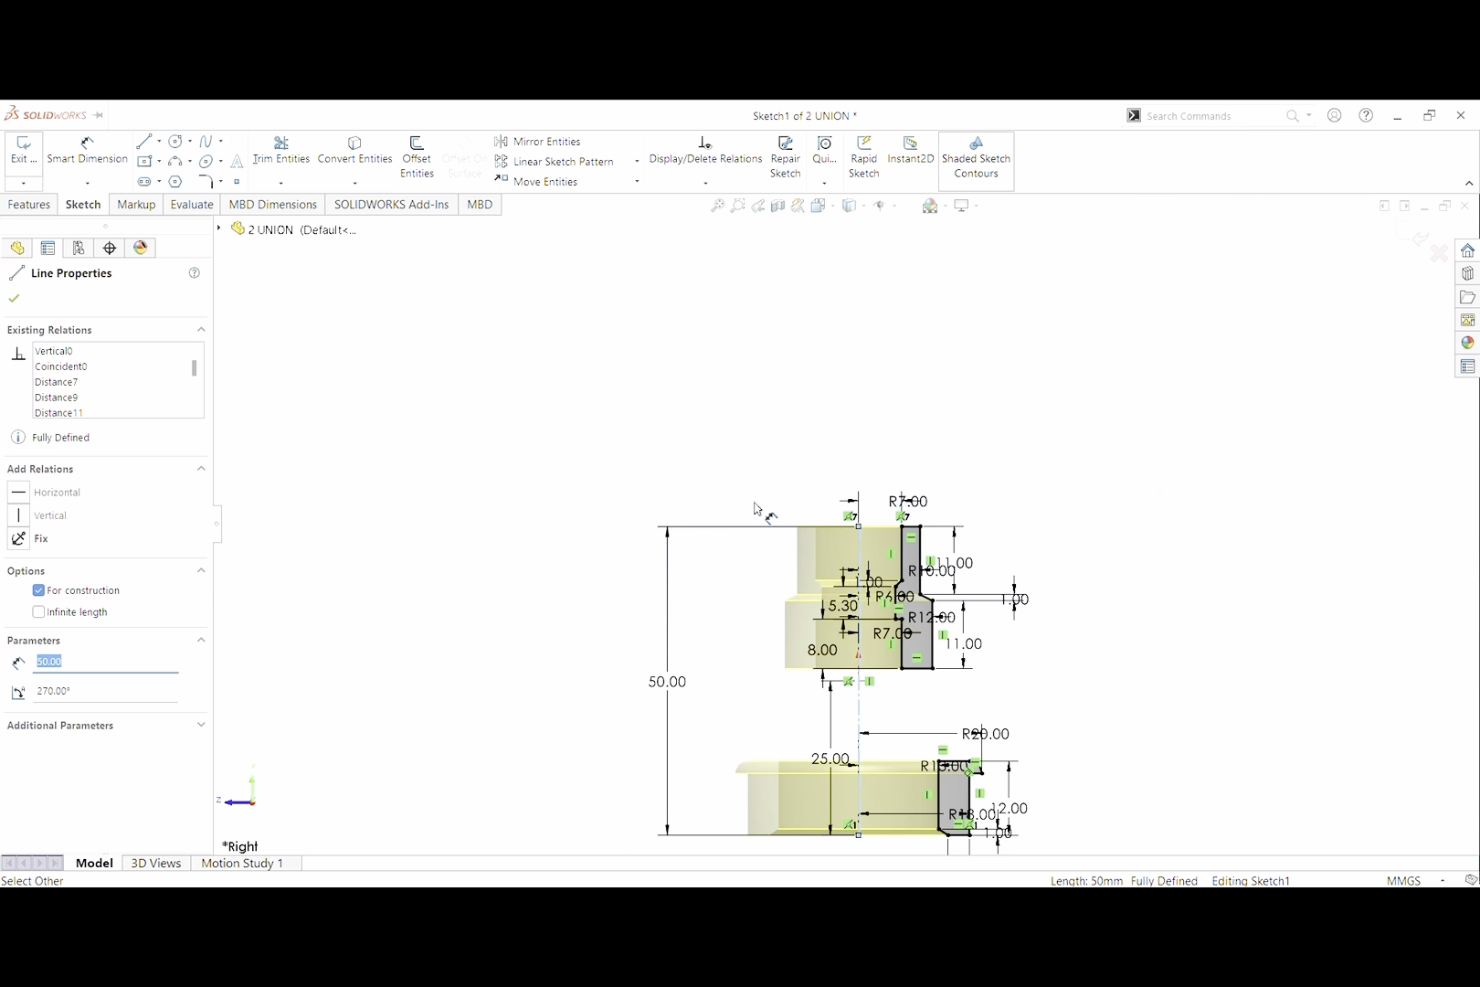
pyautogui.click(755, 434)
# Examine the dimensions of the upper stepped profile and the lower flanged profile in Sketch1, and exit the sketch
pyautogui.scroll(-1, 913, 605)
pyautogui.scroll(-1, 913, 606)
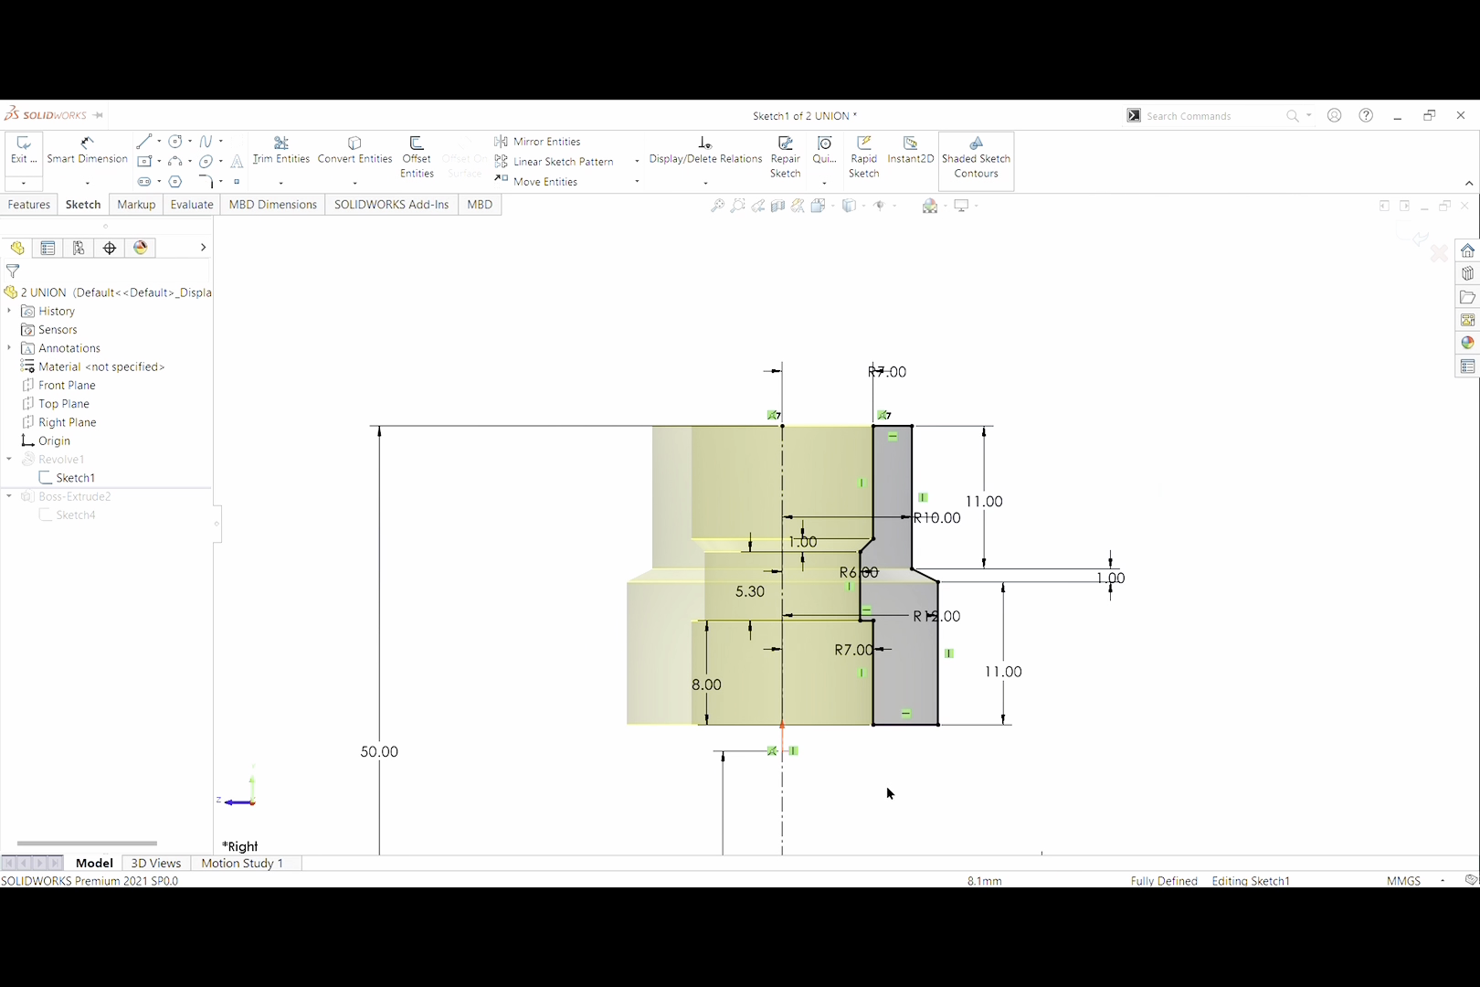
pyautogui.scroll(2, 889, 784)
pyautogui.scroll(2, 923, 757)
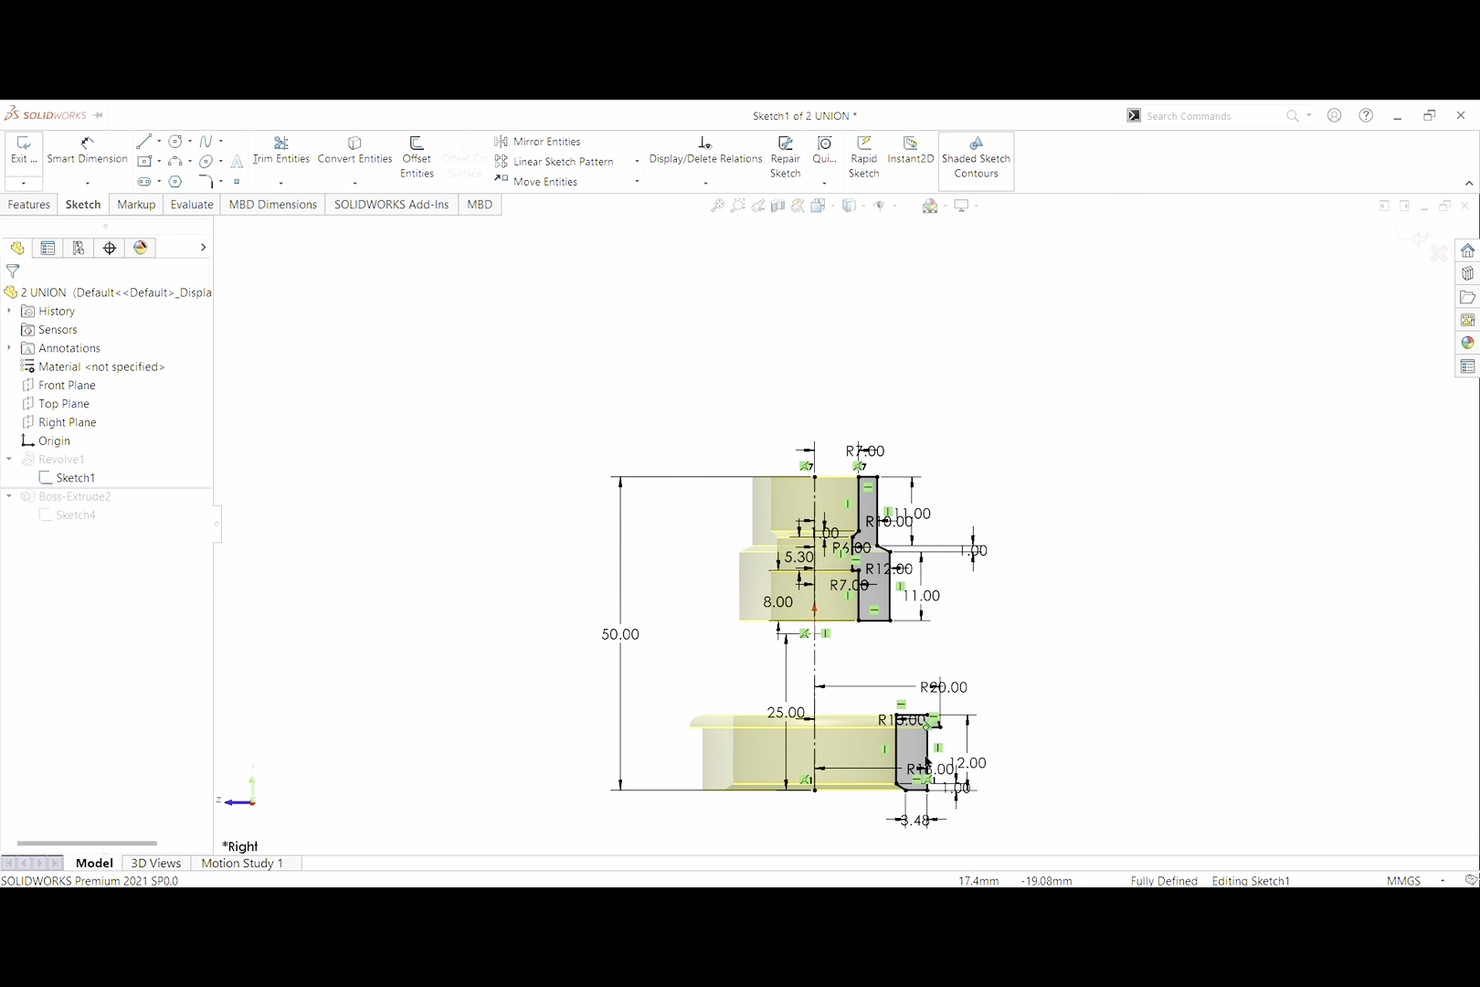
pyautogui.scroll(-4, 919, 767)
pyautogui.scroll(-3, 916, 771)
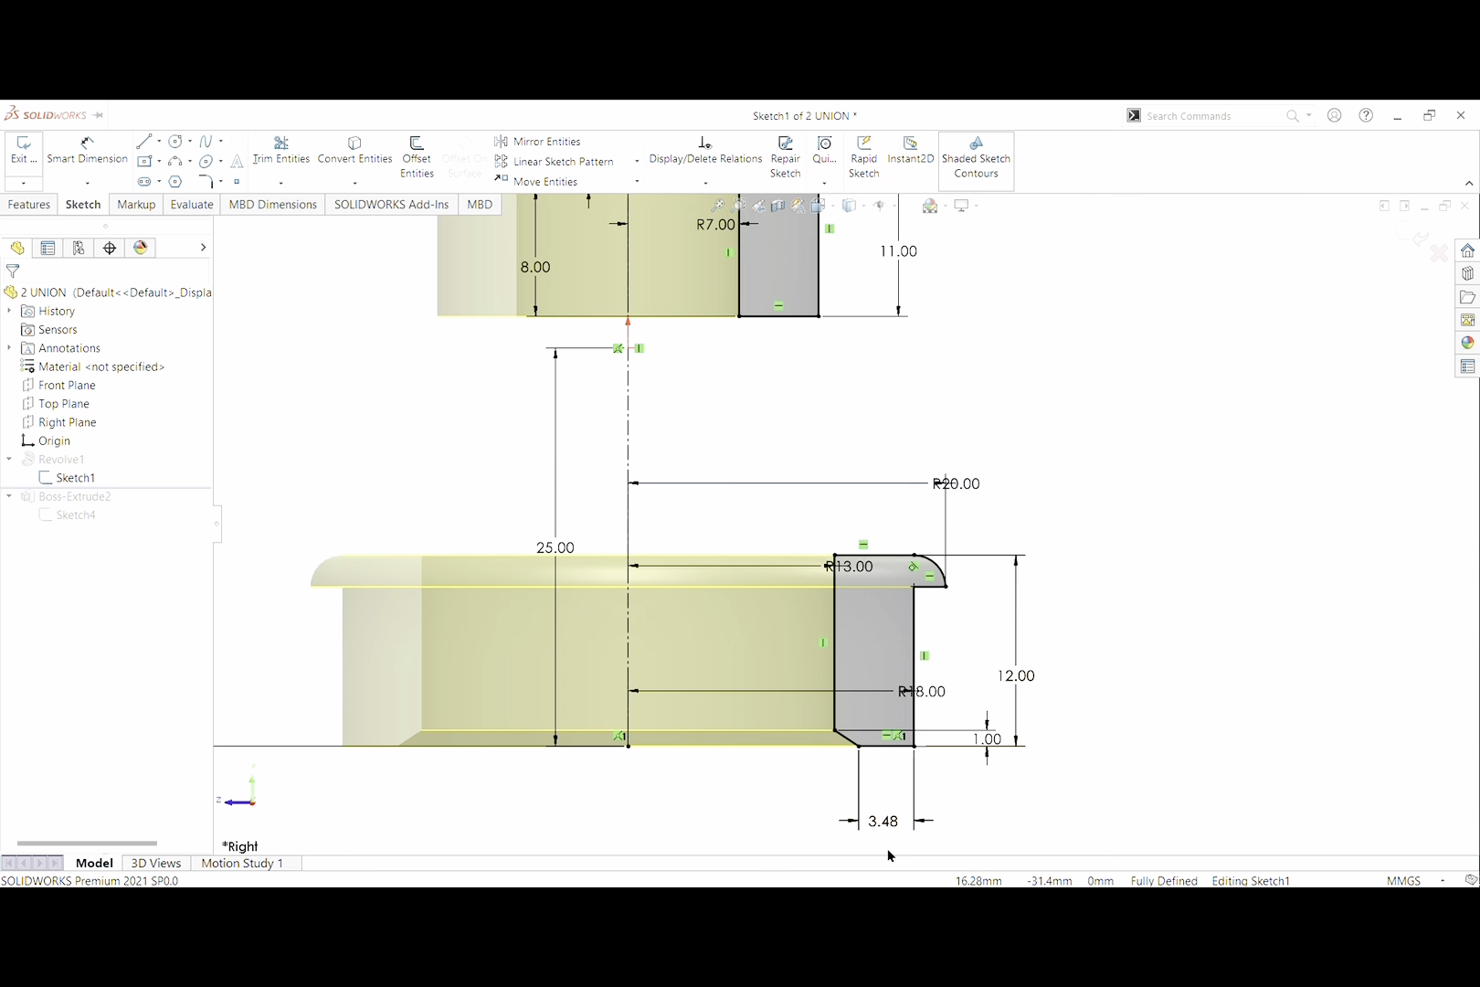
pyautogui.scroll(4, 692, 717)
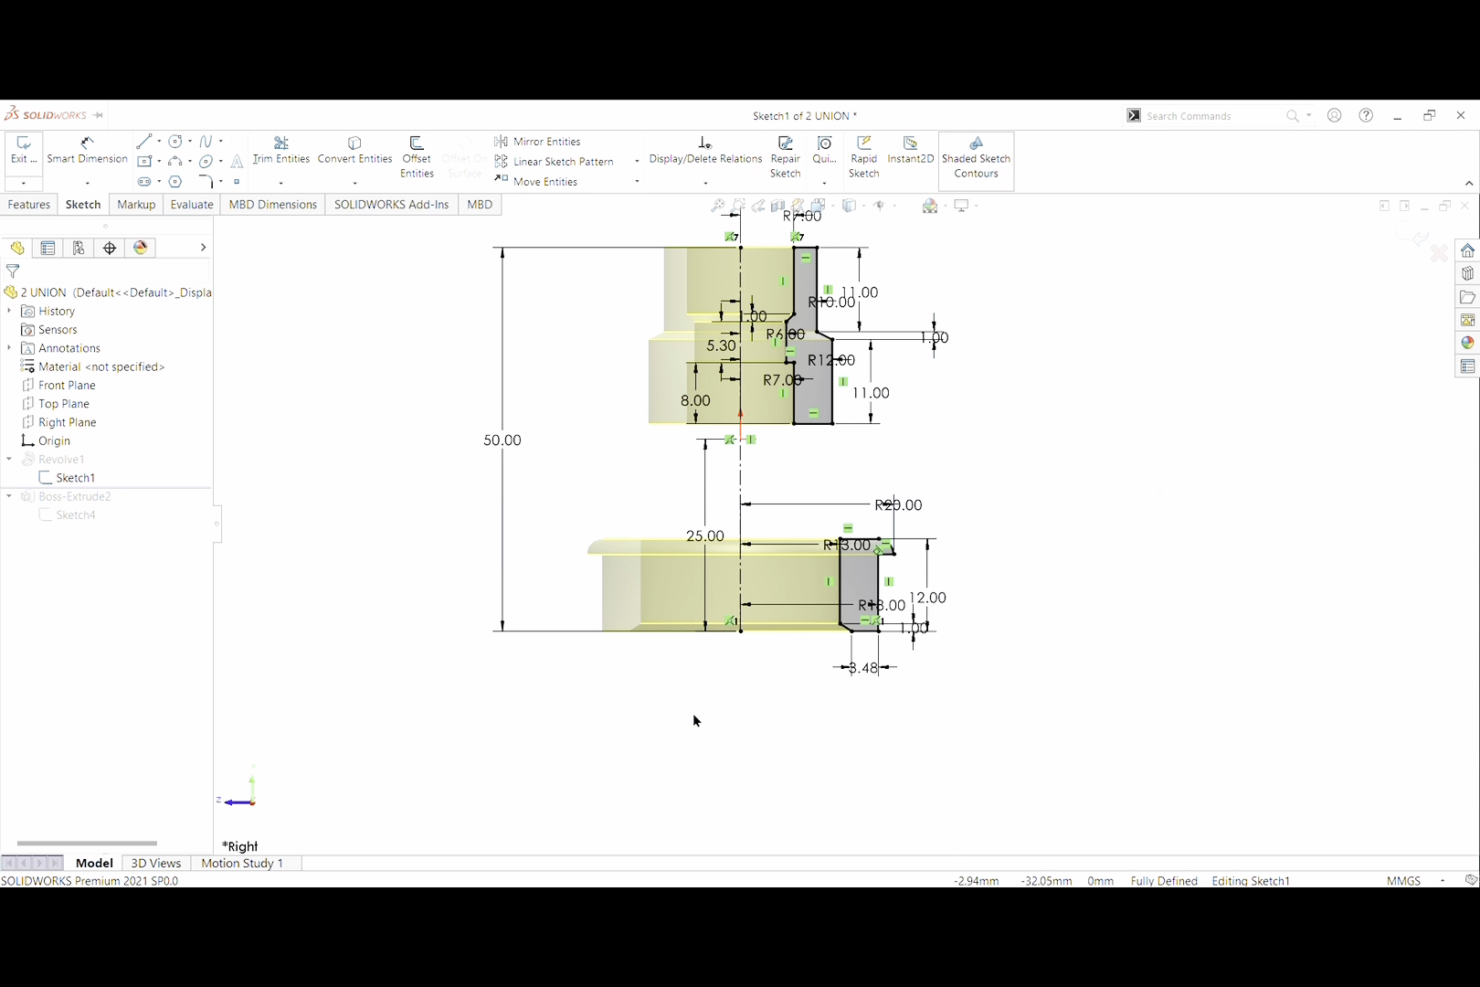
pyautogui.scroll(3, 757, 407)
pyautogui.scroll(-5, 758, 397)
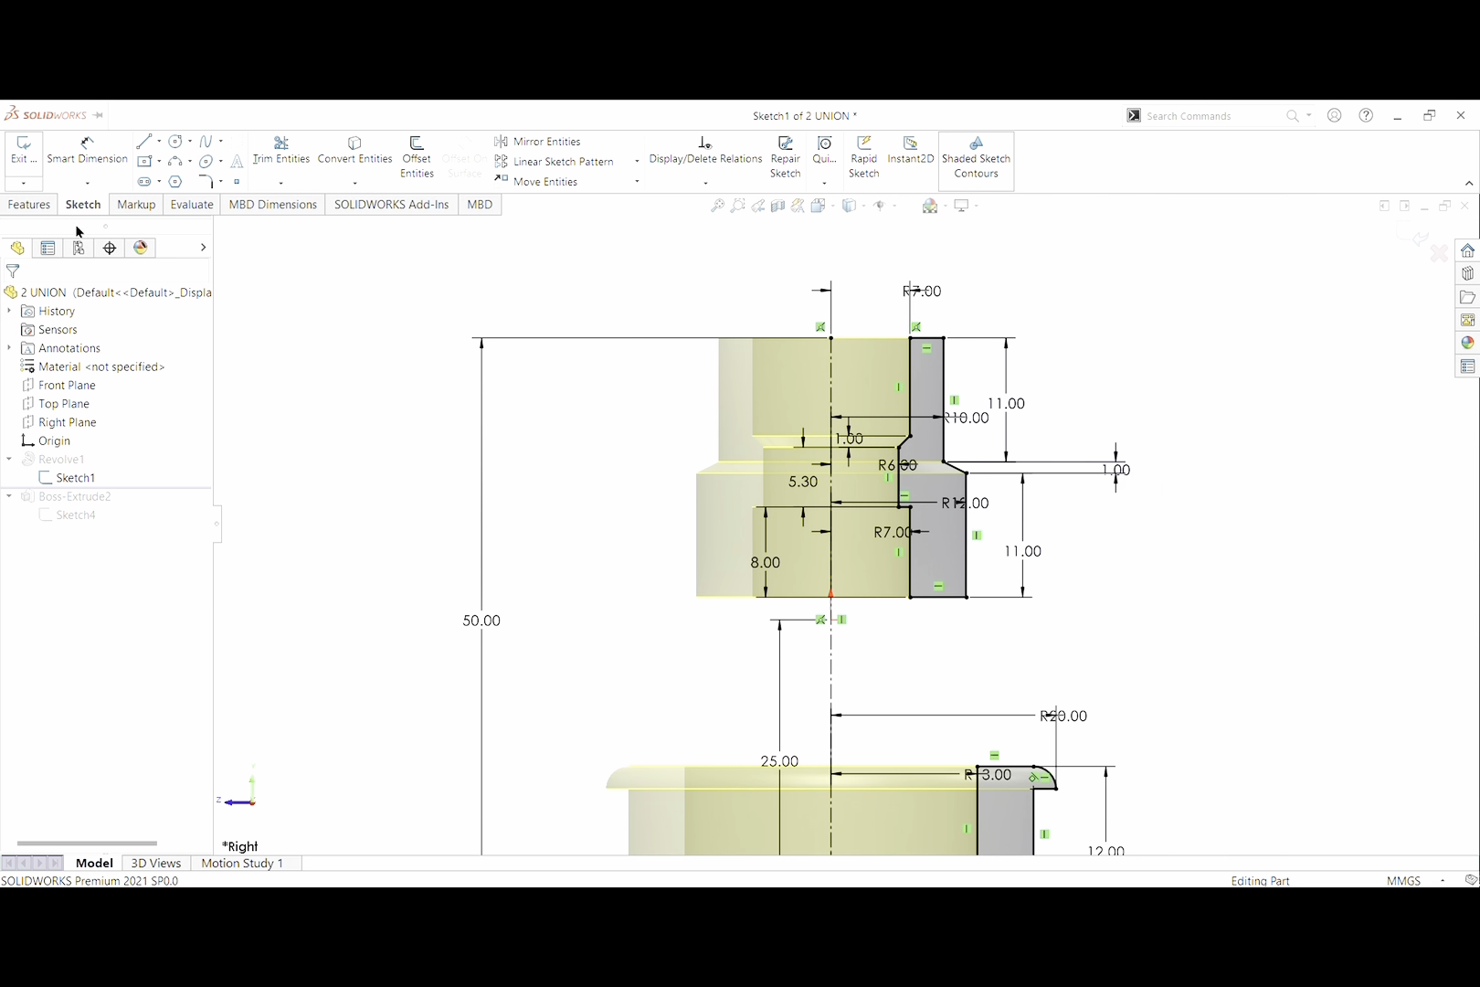
# Open the definition of Revolve1, inspect its axis of revolution, angle and selected profiles, and accept it
pyautogui.click(62, 478)
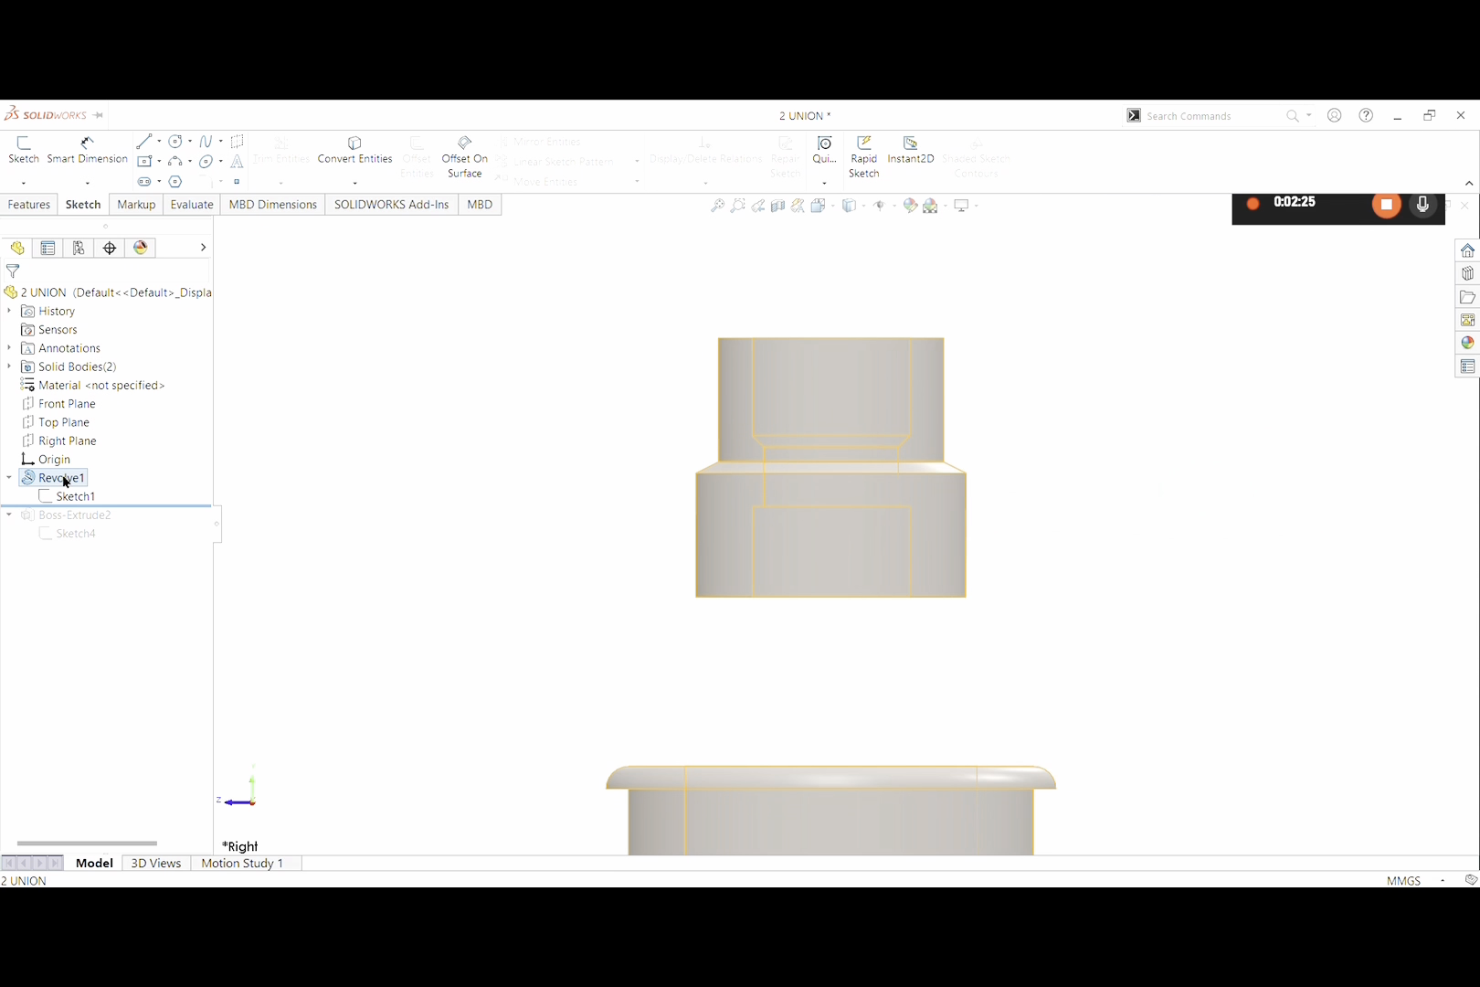
pyautogui.click(76, 442)
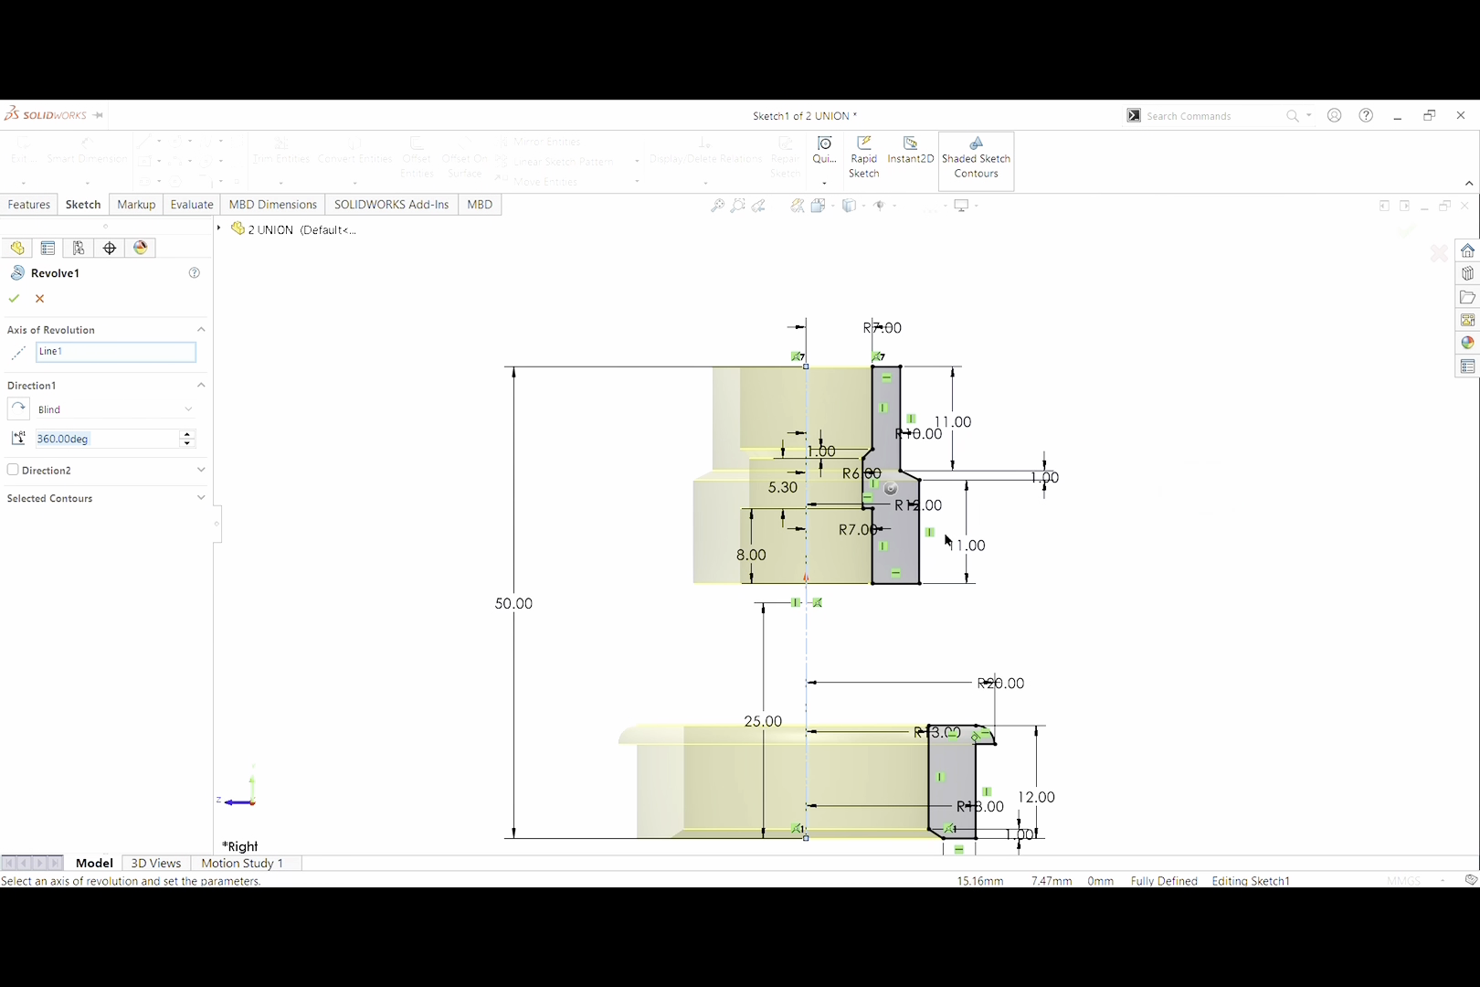
pyautogui.scroll(1, 750, 629)
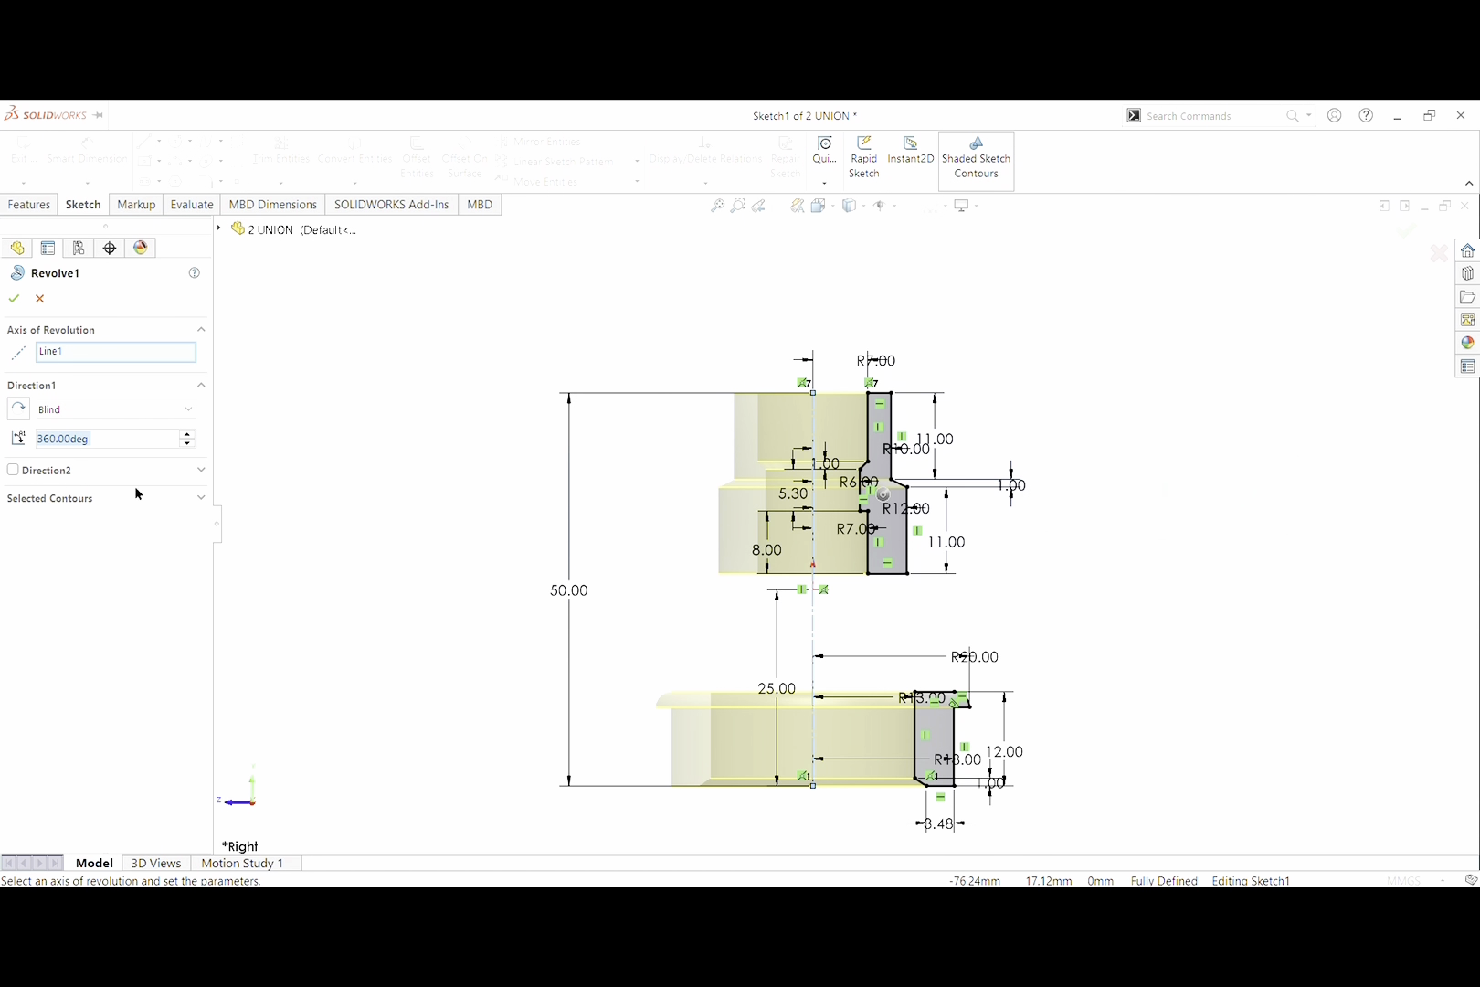
pyautogui.click(15, 299)
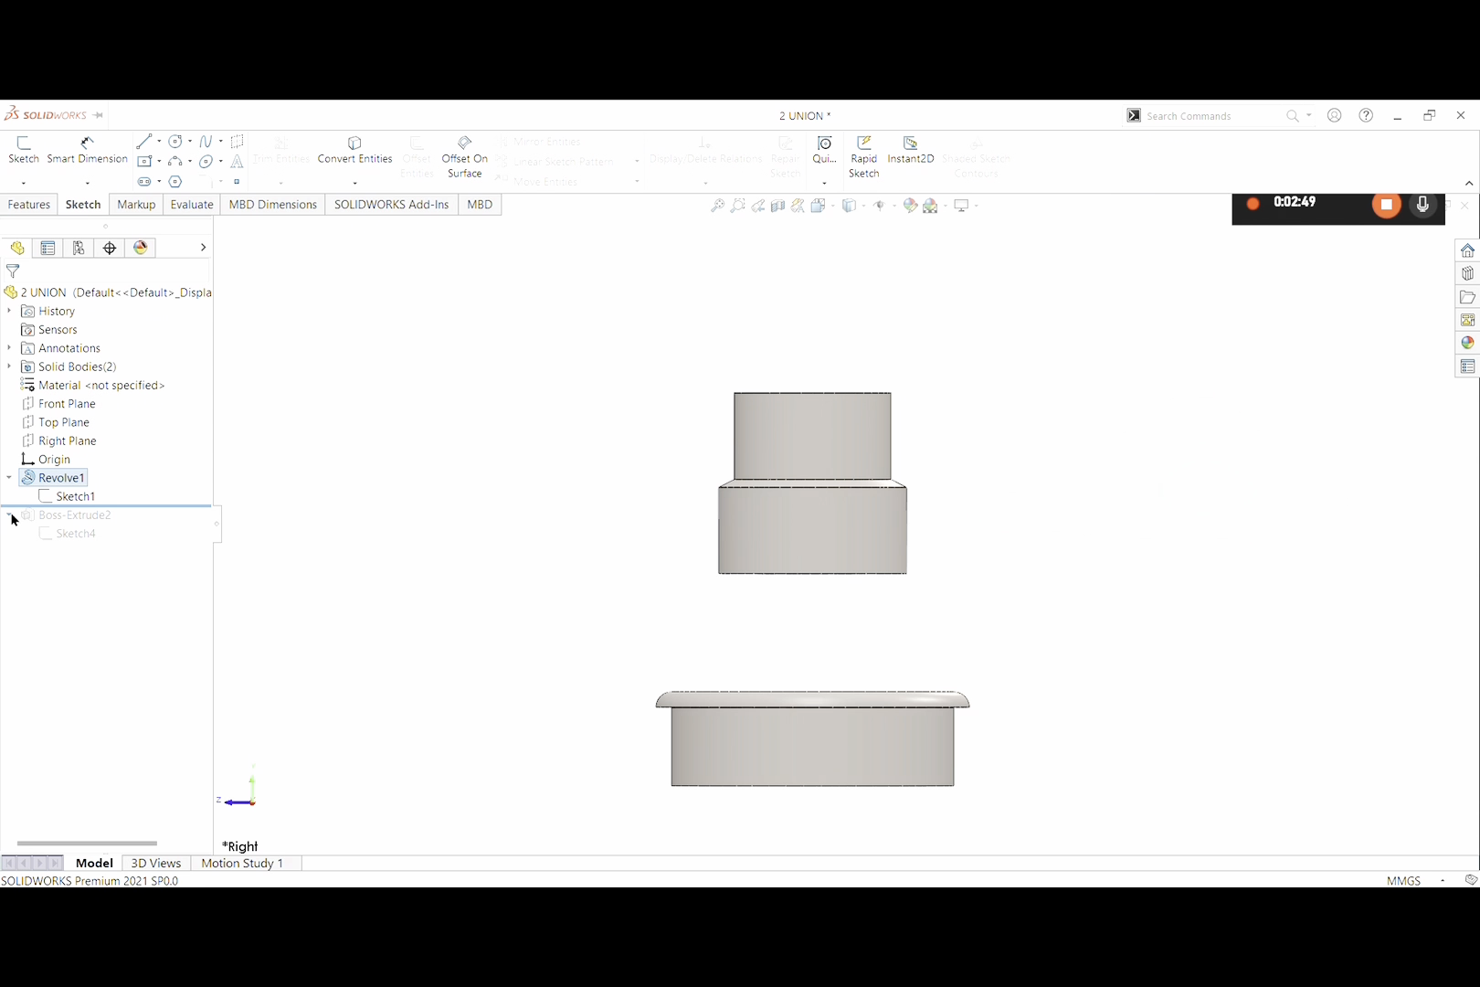
# Roll the model forward past Boss-Extrude2, examine the hexagon and circle dimensions in its Sketch4, and exit the sketch
pyautogui.moveTo(46, 502); pyautogui.dragTo(53, 539)
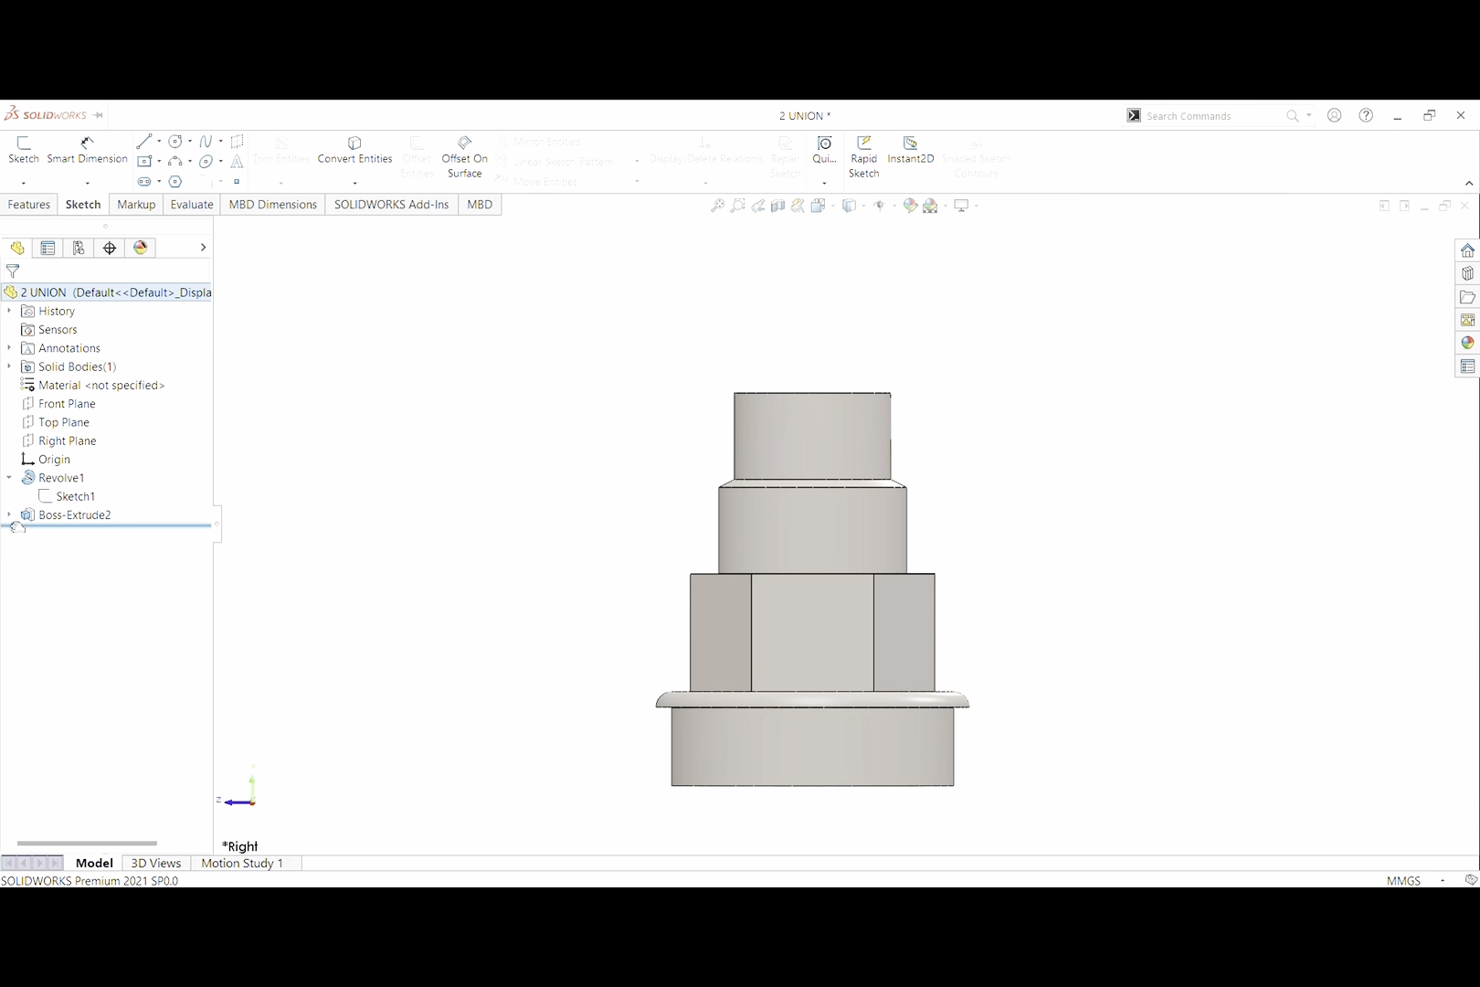
pyautogui.click(15, 526)
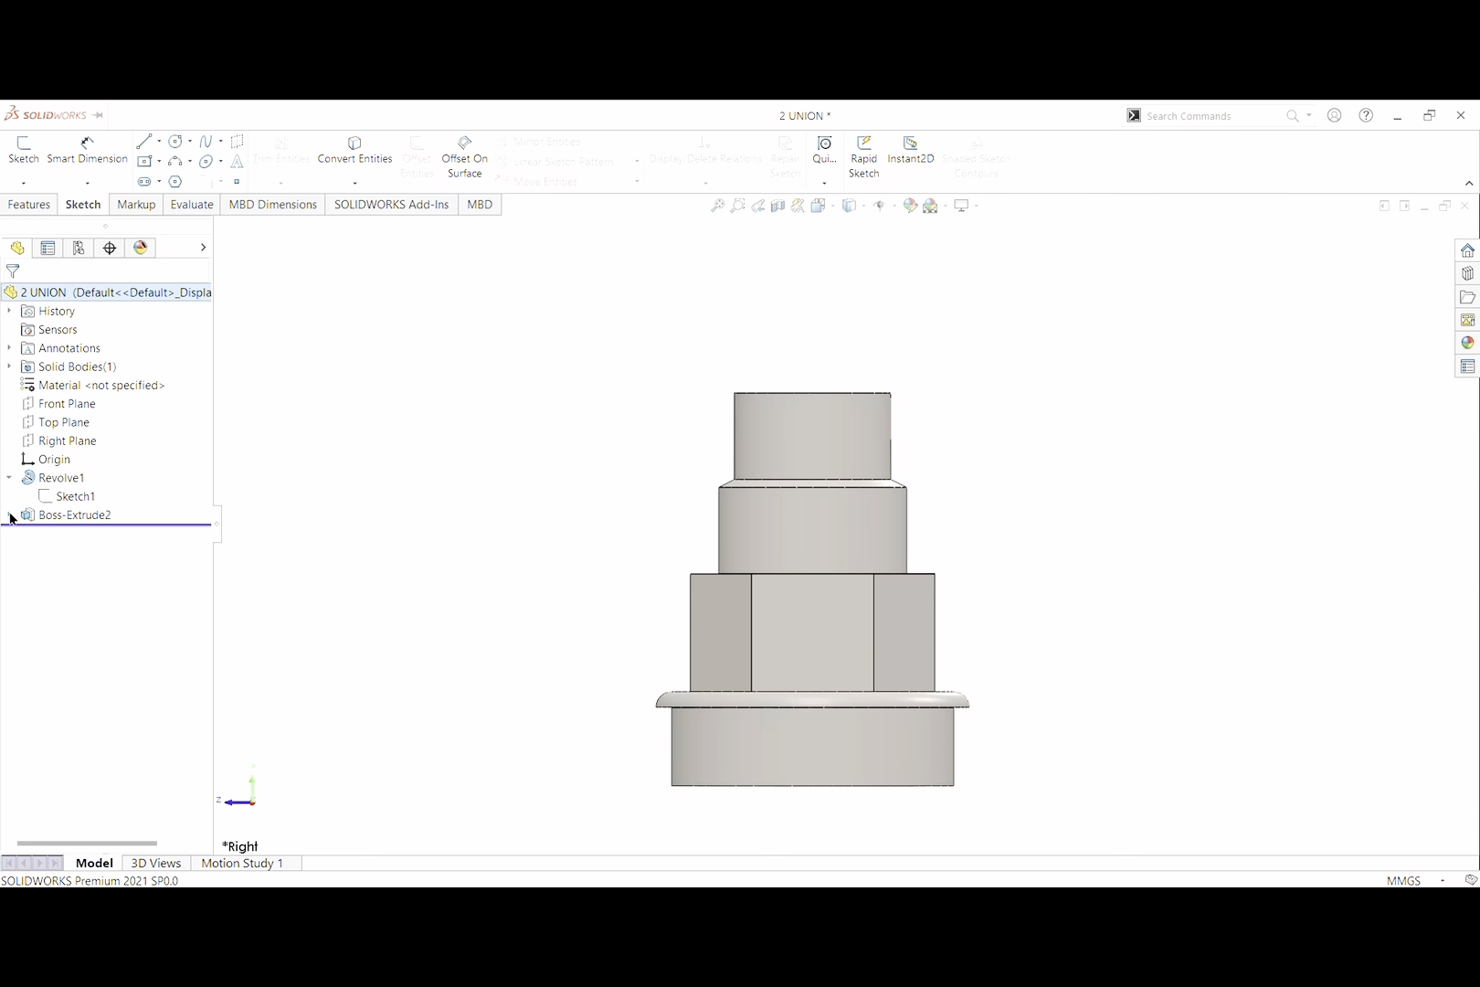
pyautogui.click(9, 515)
pyautogui.click(63, 533)
pyautogui.click(73, 498)
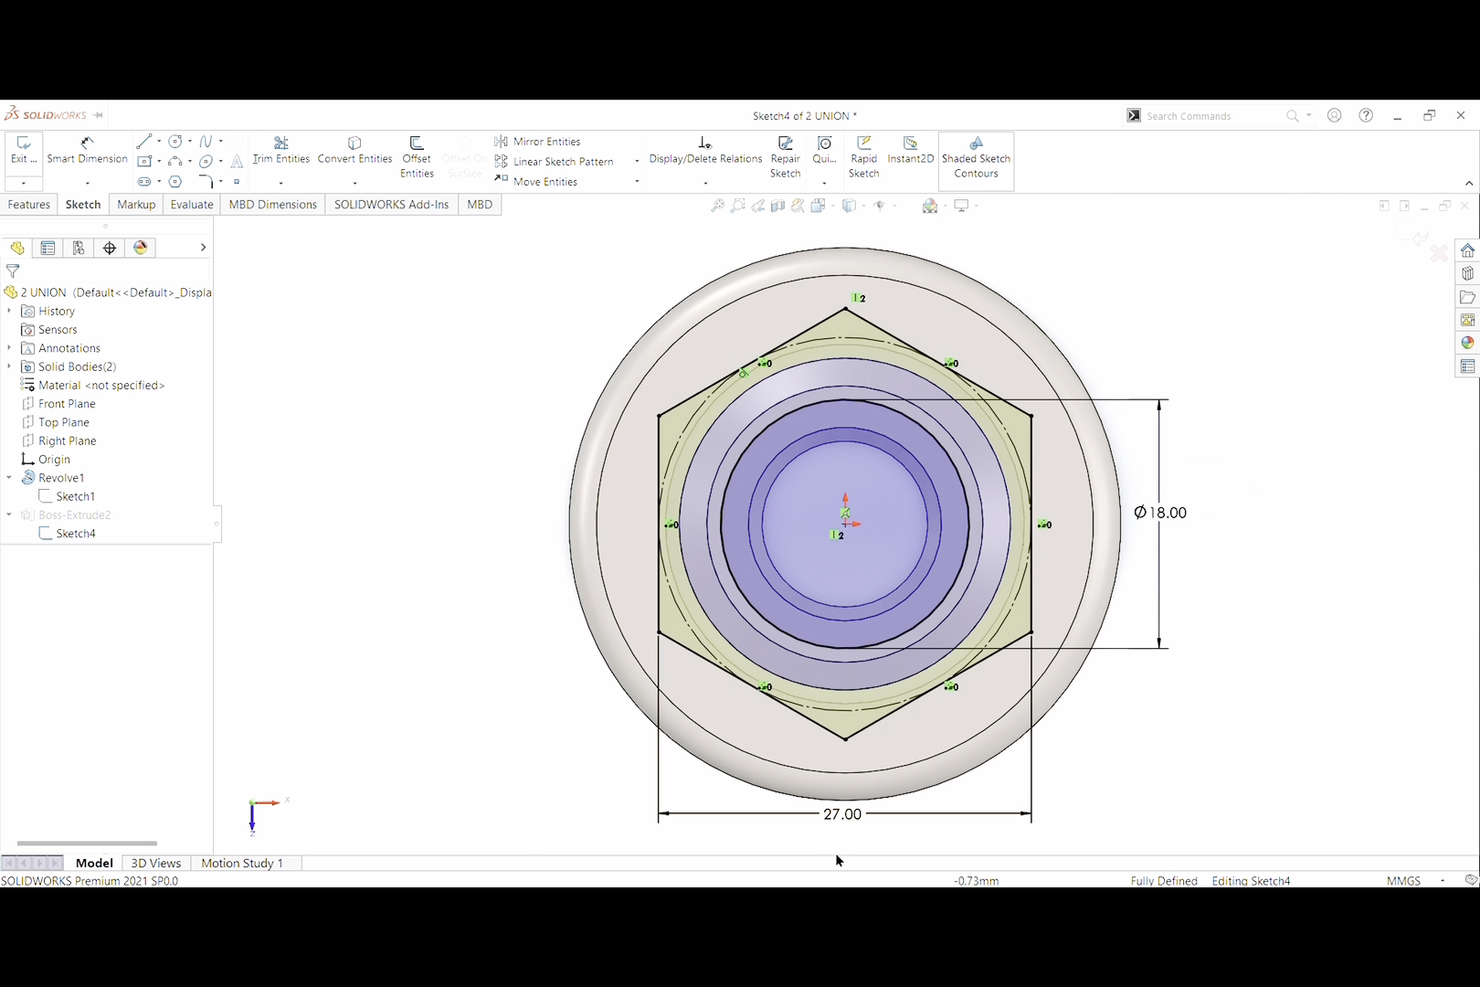
pyautogui.click(16, 172)
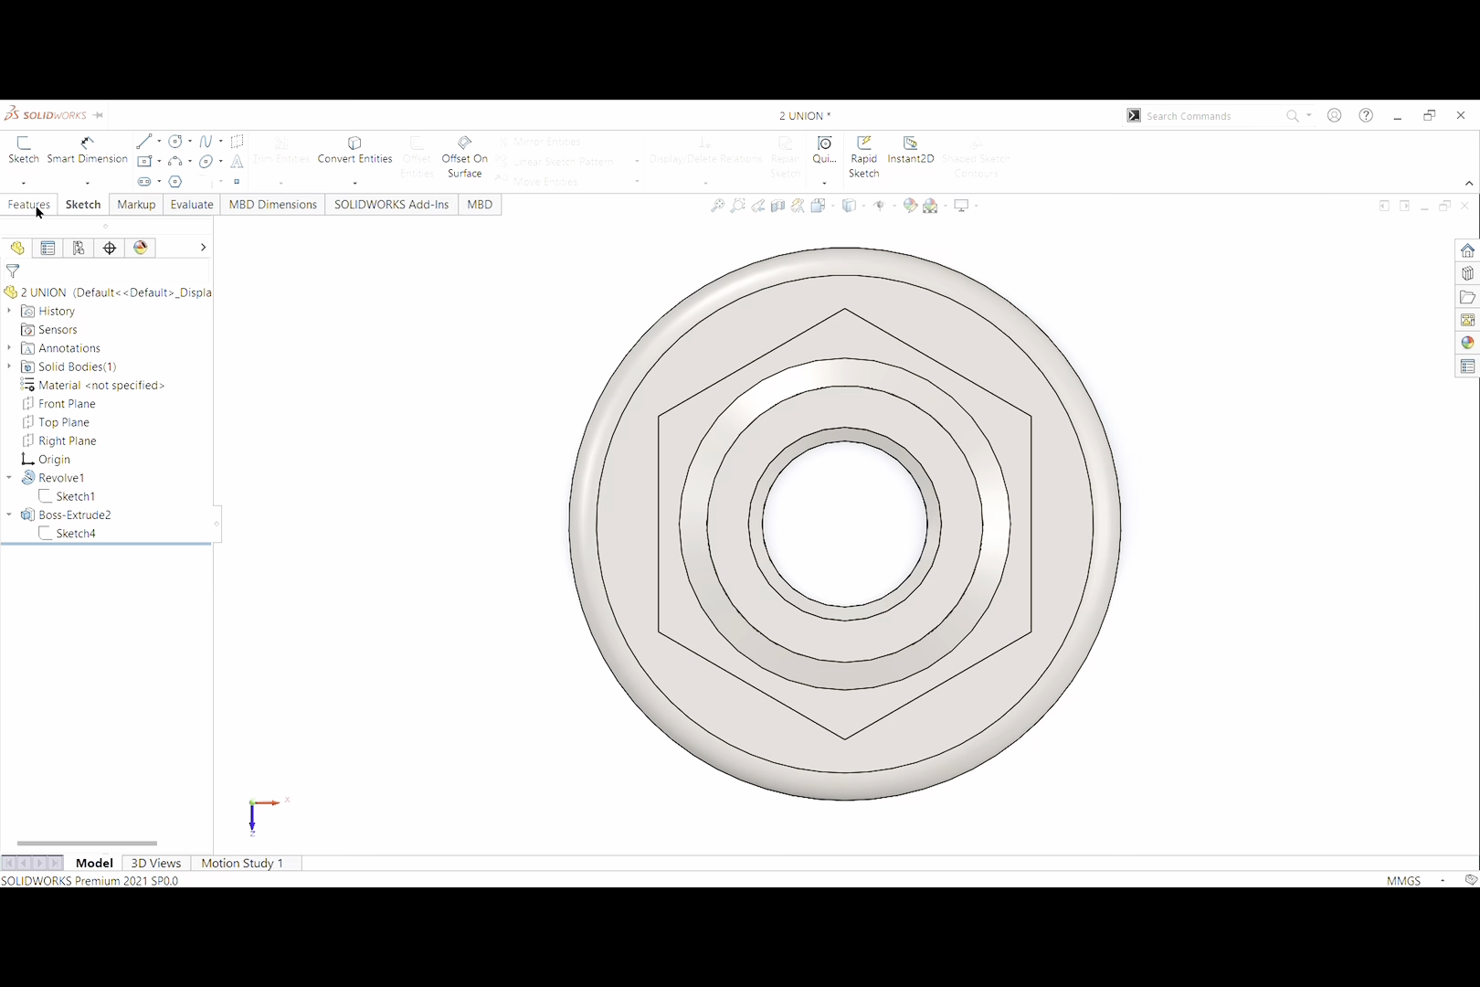
# Open the definition of Boss-Extrude2, inspect its end condition, depth and feature scope, accept it, and return to the isometric view
pyautogui.click(86, 514)
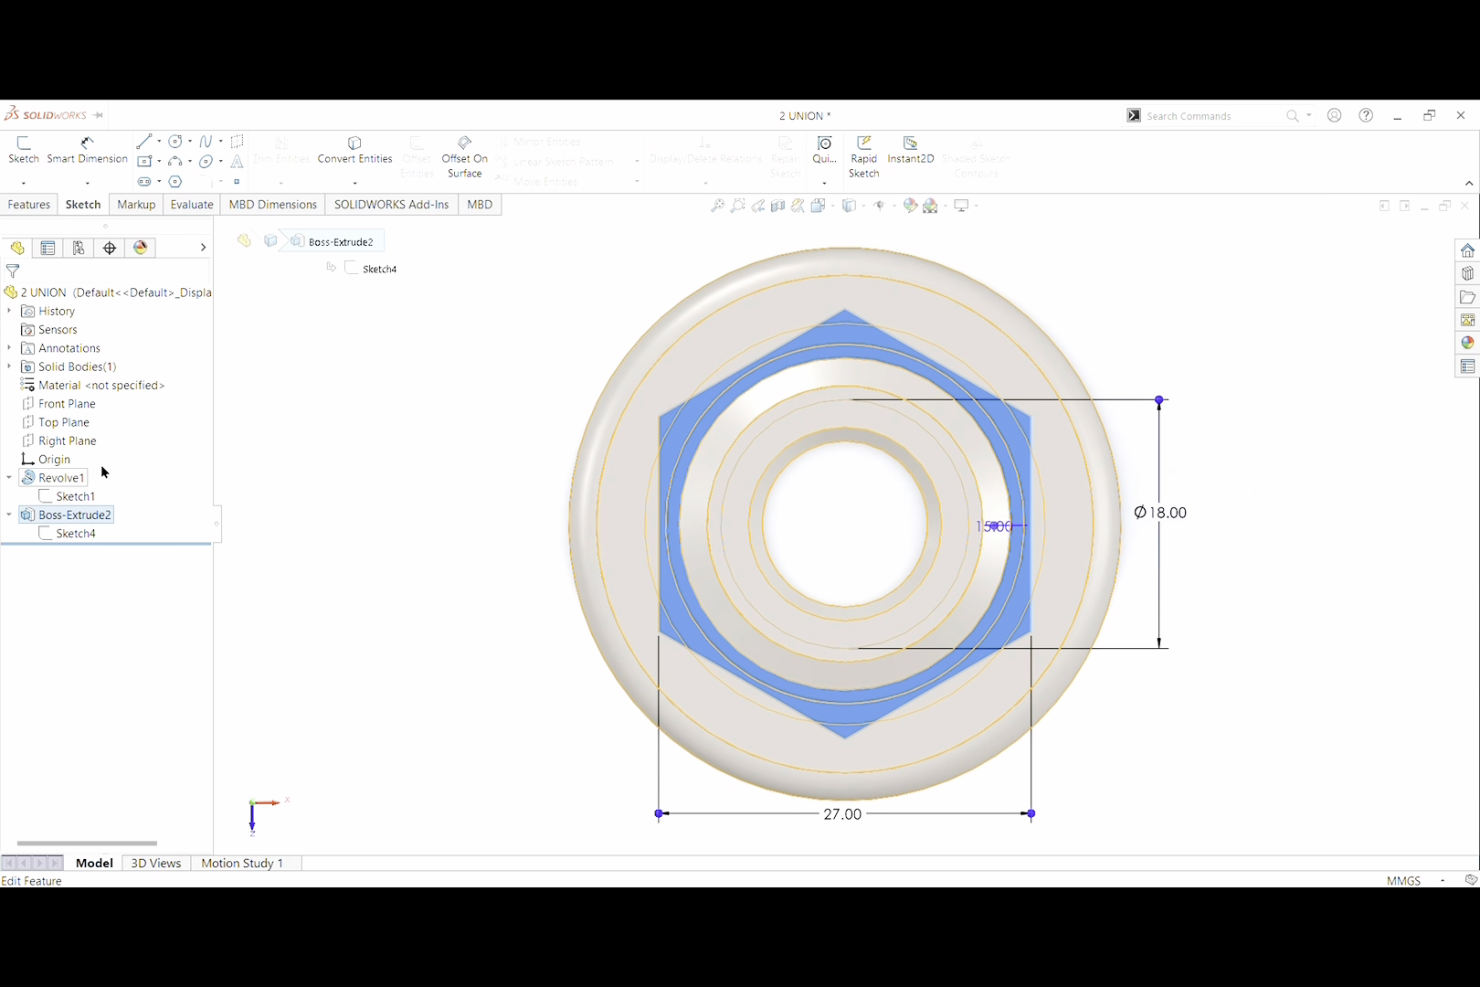
pyautogui.click(102, 471)
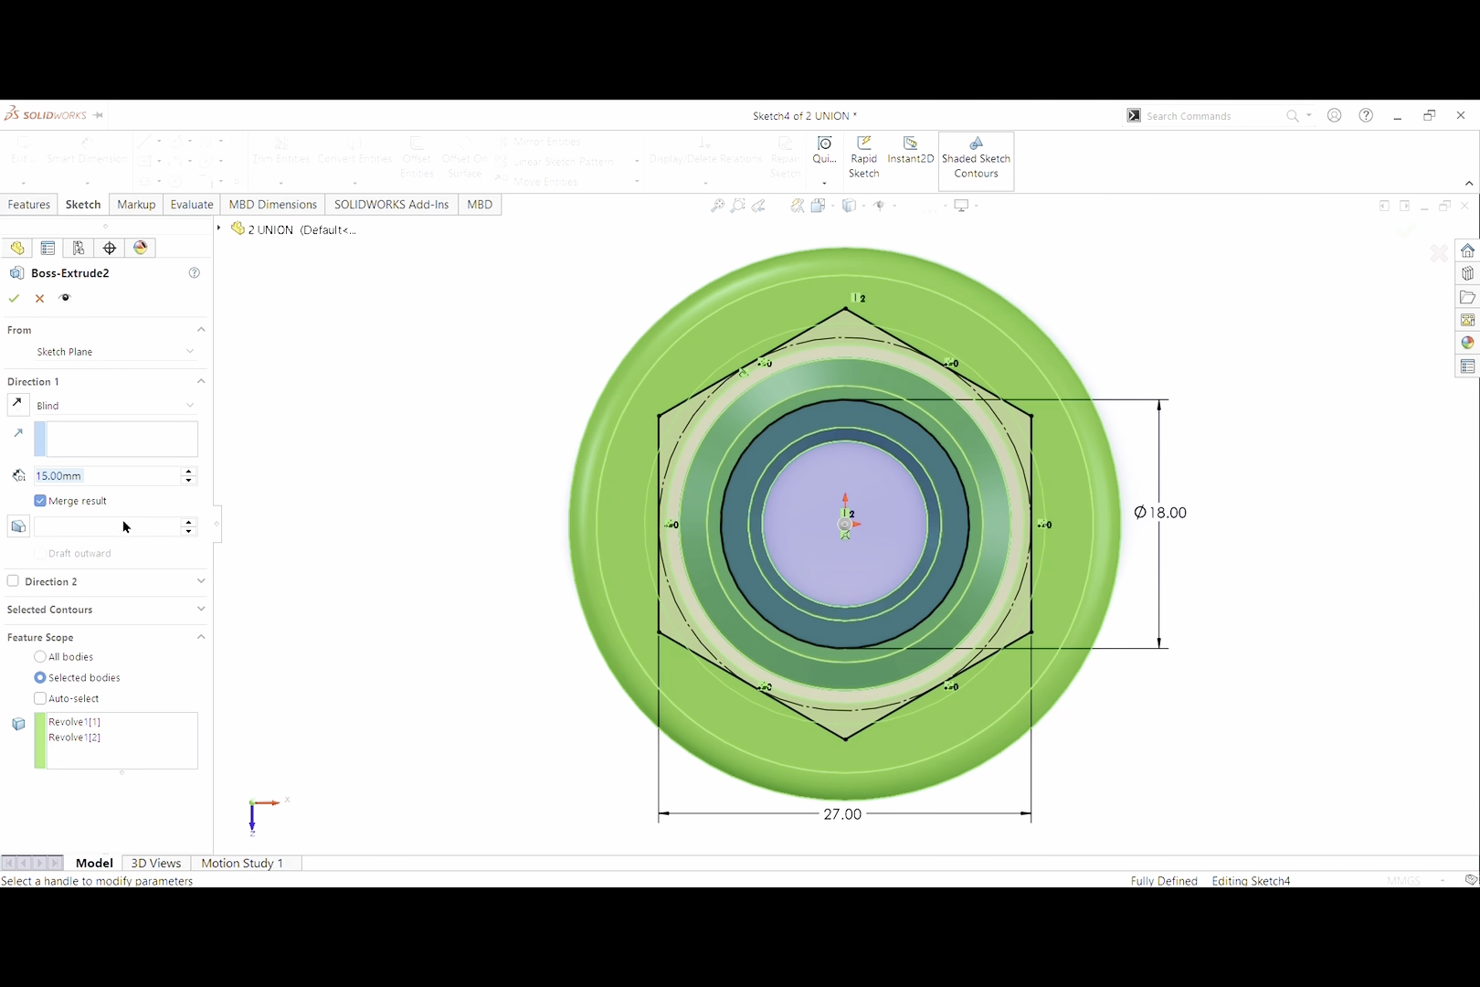
pyautogui.moveTo(409, 720); pyautogui.dragTo(407, 502, button='middle')
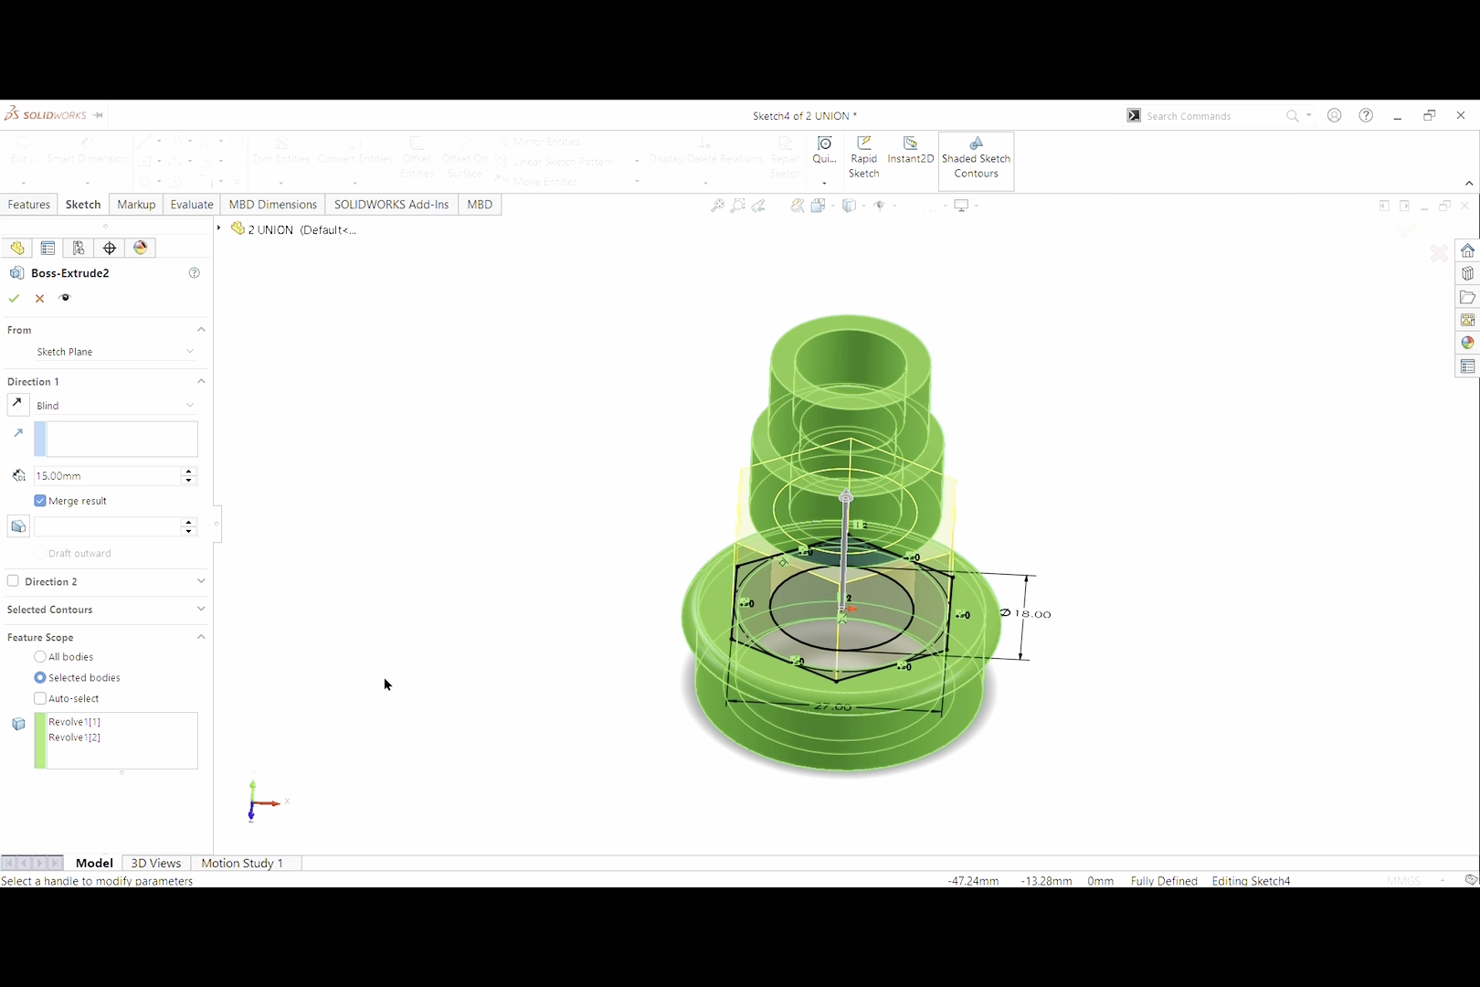
pyautogui.moveTo(618, 753); pyautogui.dragTo(628, 641, button='middle')
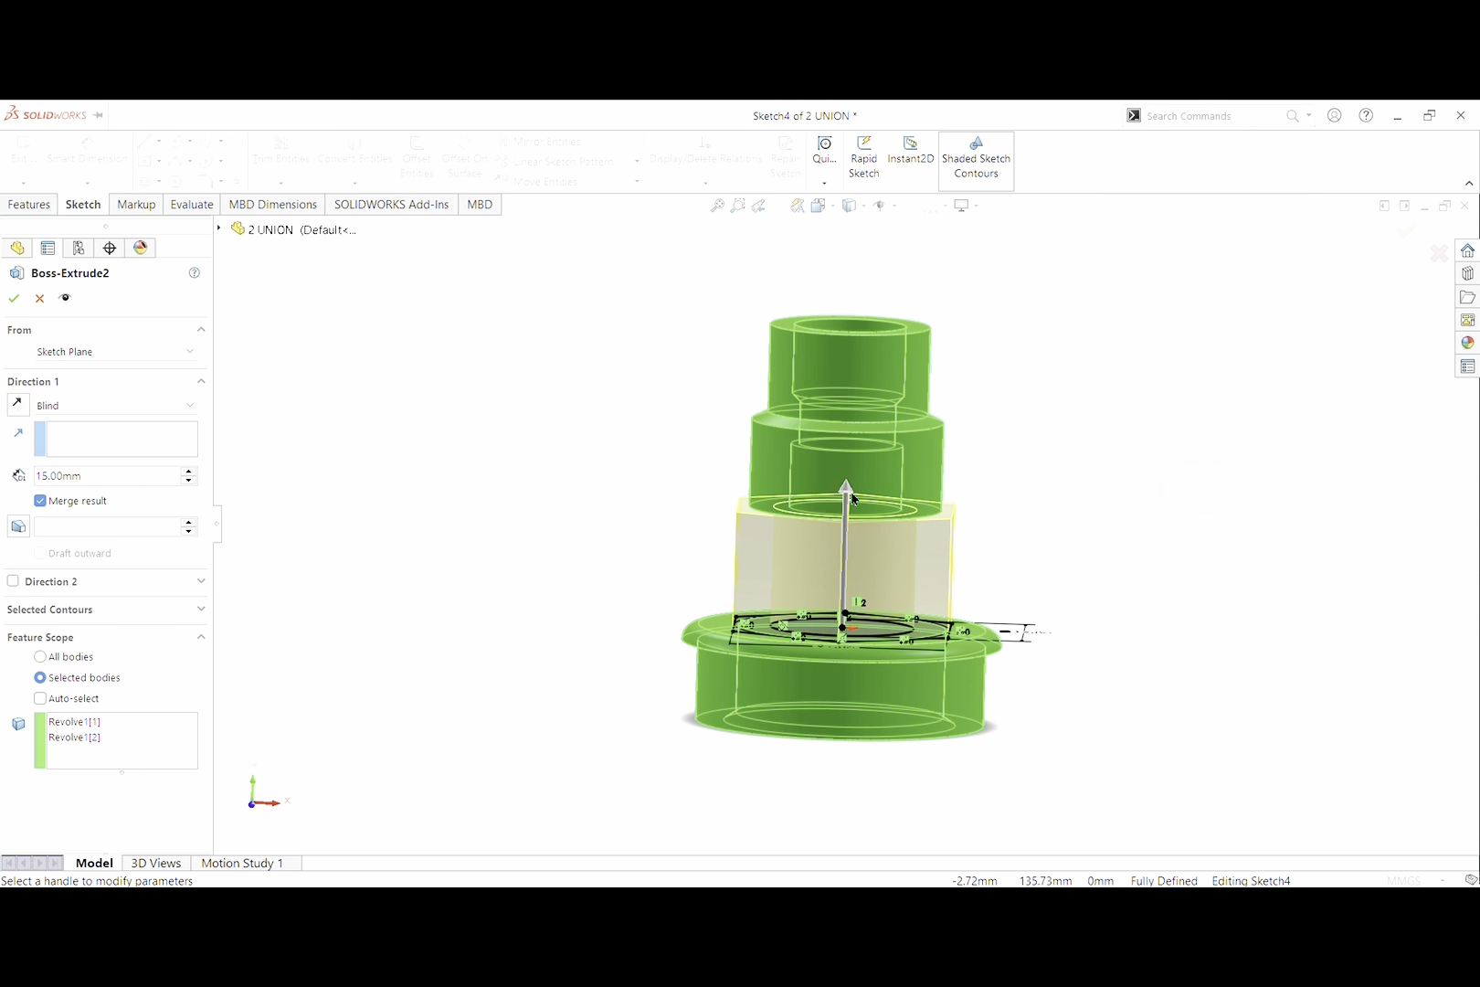
pyautogui.click(12, 299)
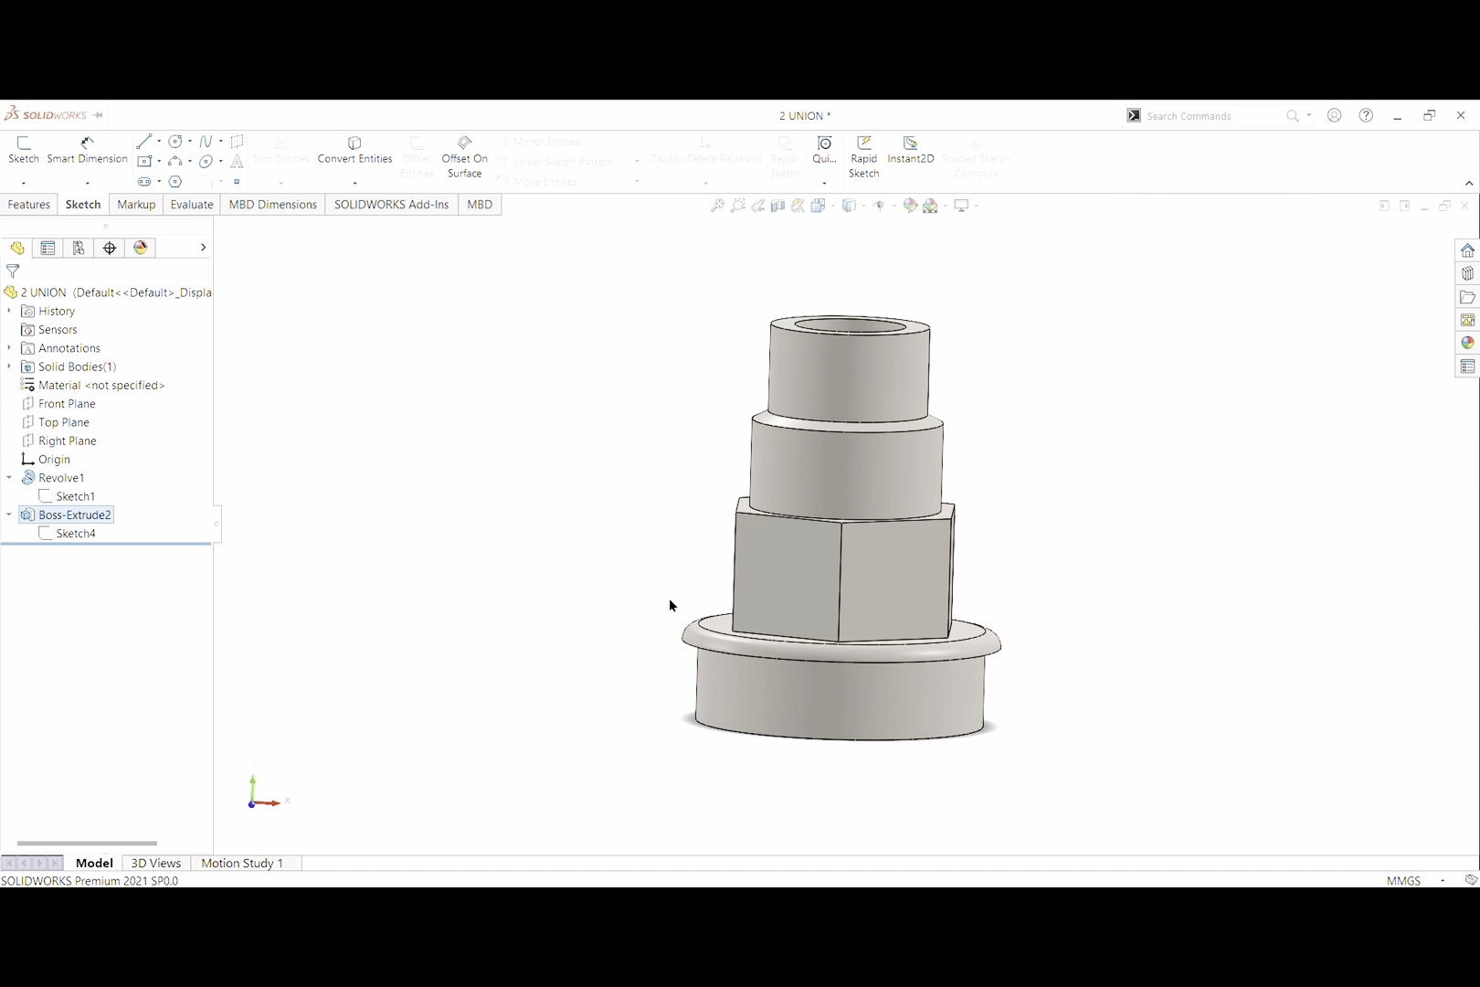
pyautogui.hotkey('ctrl', '7')
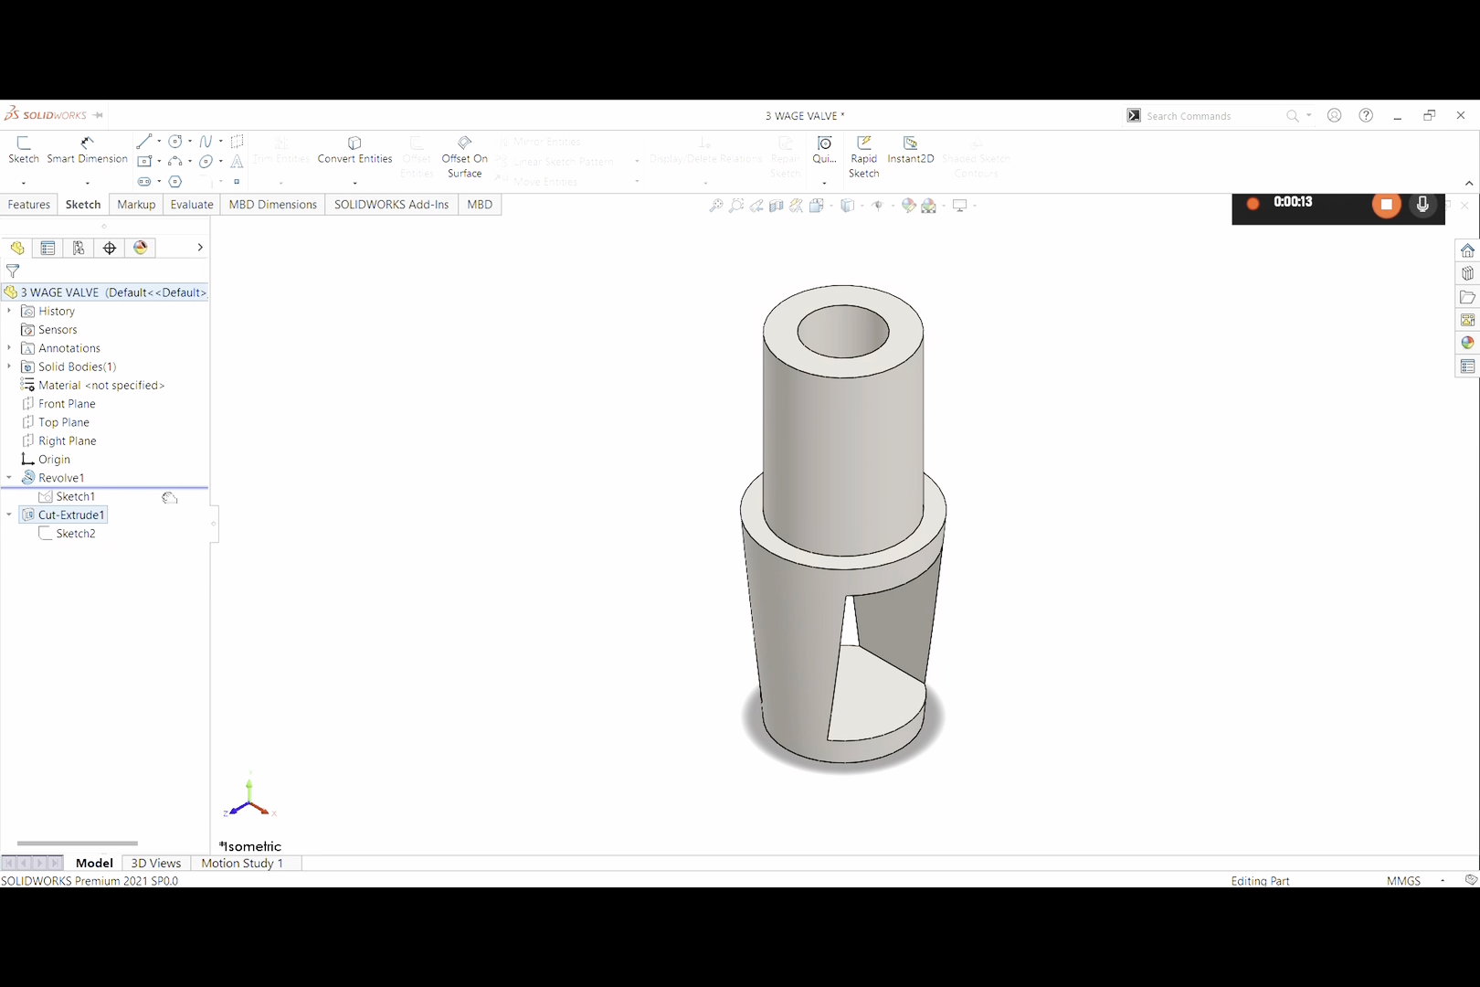
# In the 3 WAGE VALVE part, roll the model back to the state after Revolve1 and before Cut-Extrude1
pyautogui.click(9, 514)
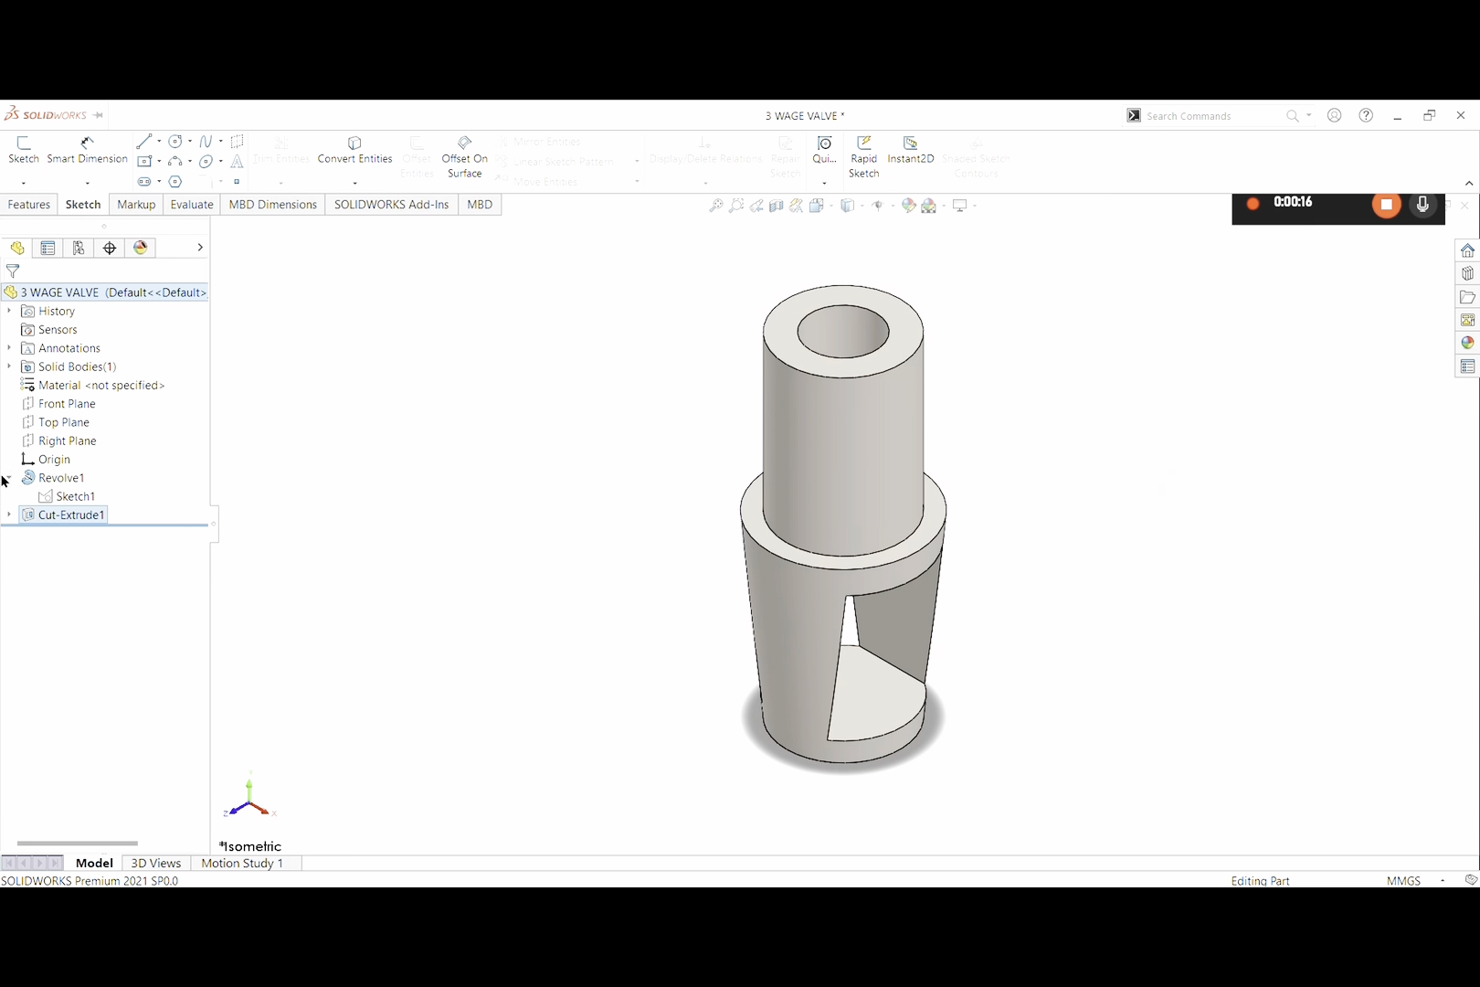
pyautogui.click(7, 478)
pyautogui.moveTo(60, 508); pyautogui.dragTo(73, 502)
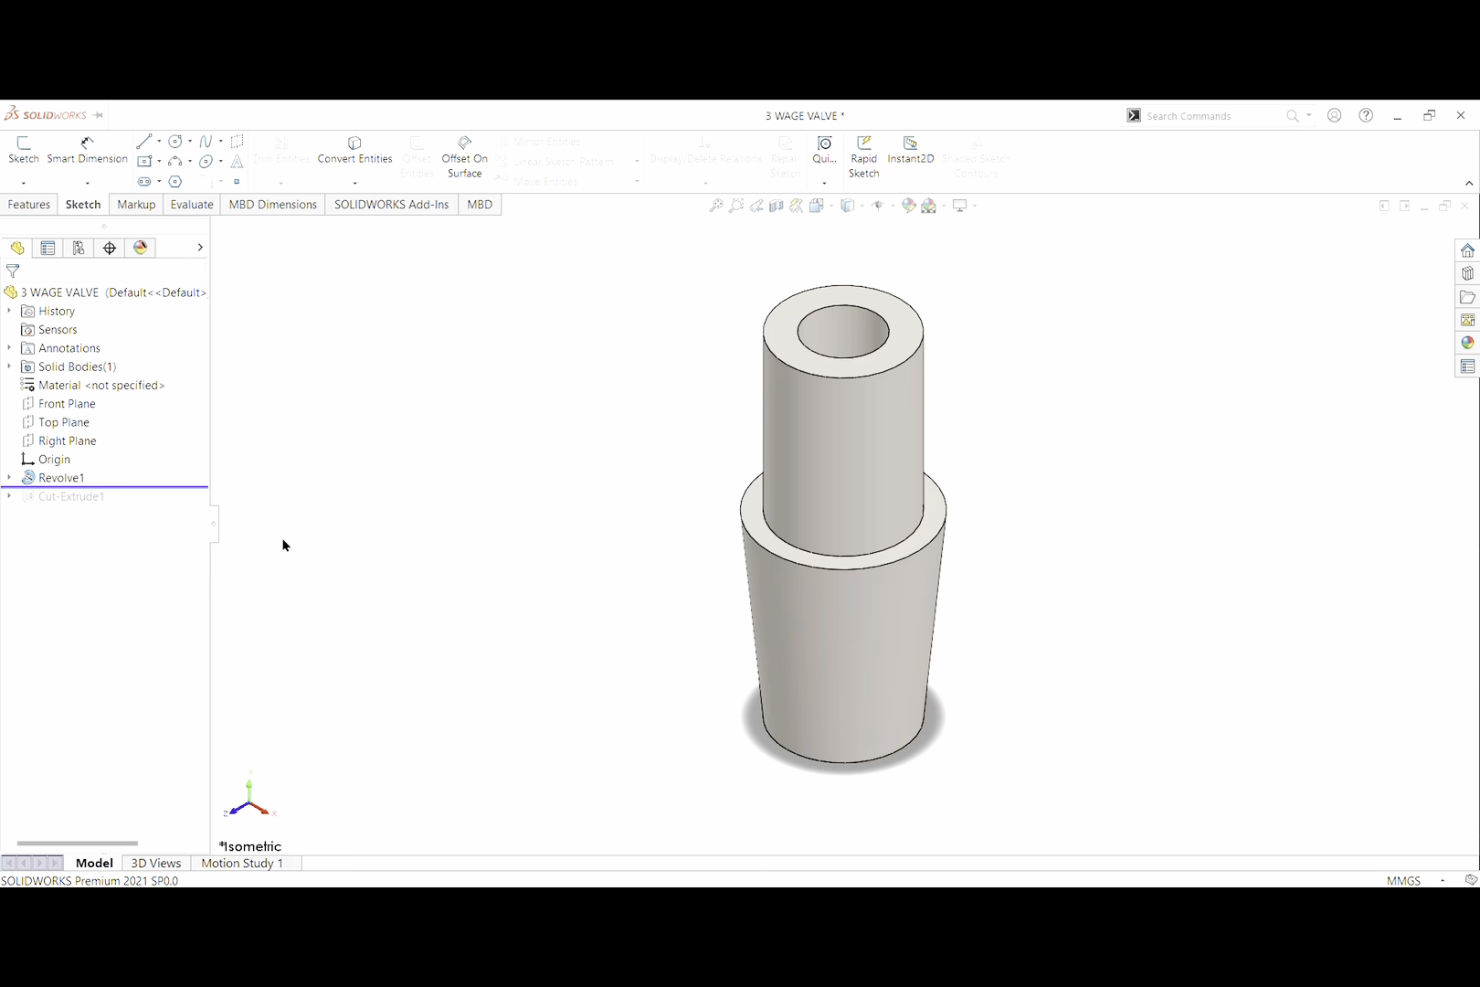
# Open Sketch1 of Revolve1, examine the centreline and the dimensions of the upper hollow profile and lower tapered profile, and exit the sketch
pyautogui.click(10, 478)
pyautogui.click(55, 497)
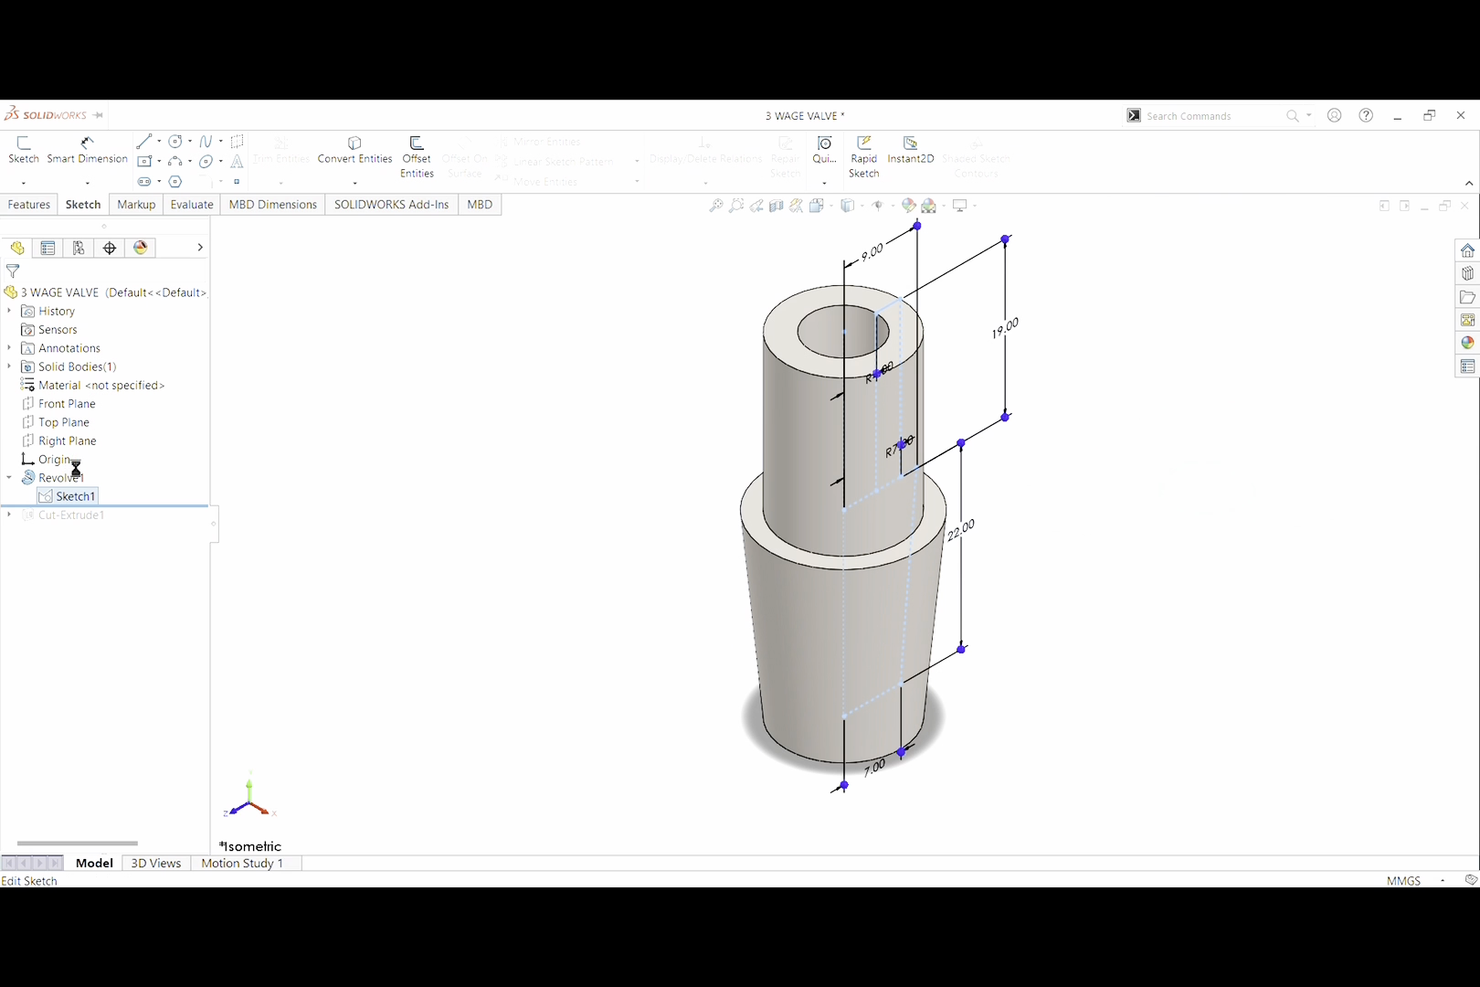
pyautogui.click(66, 464)
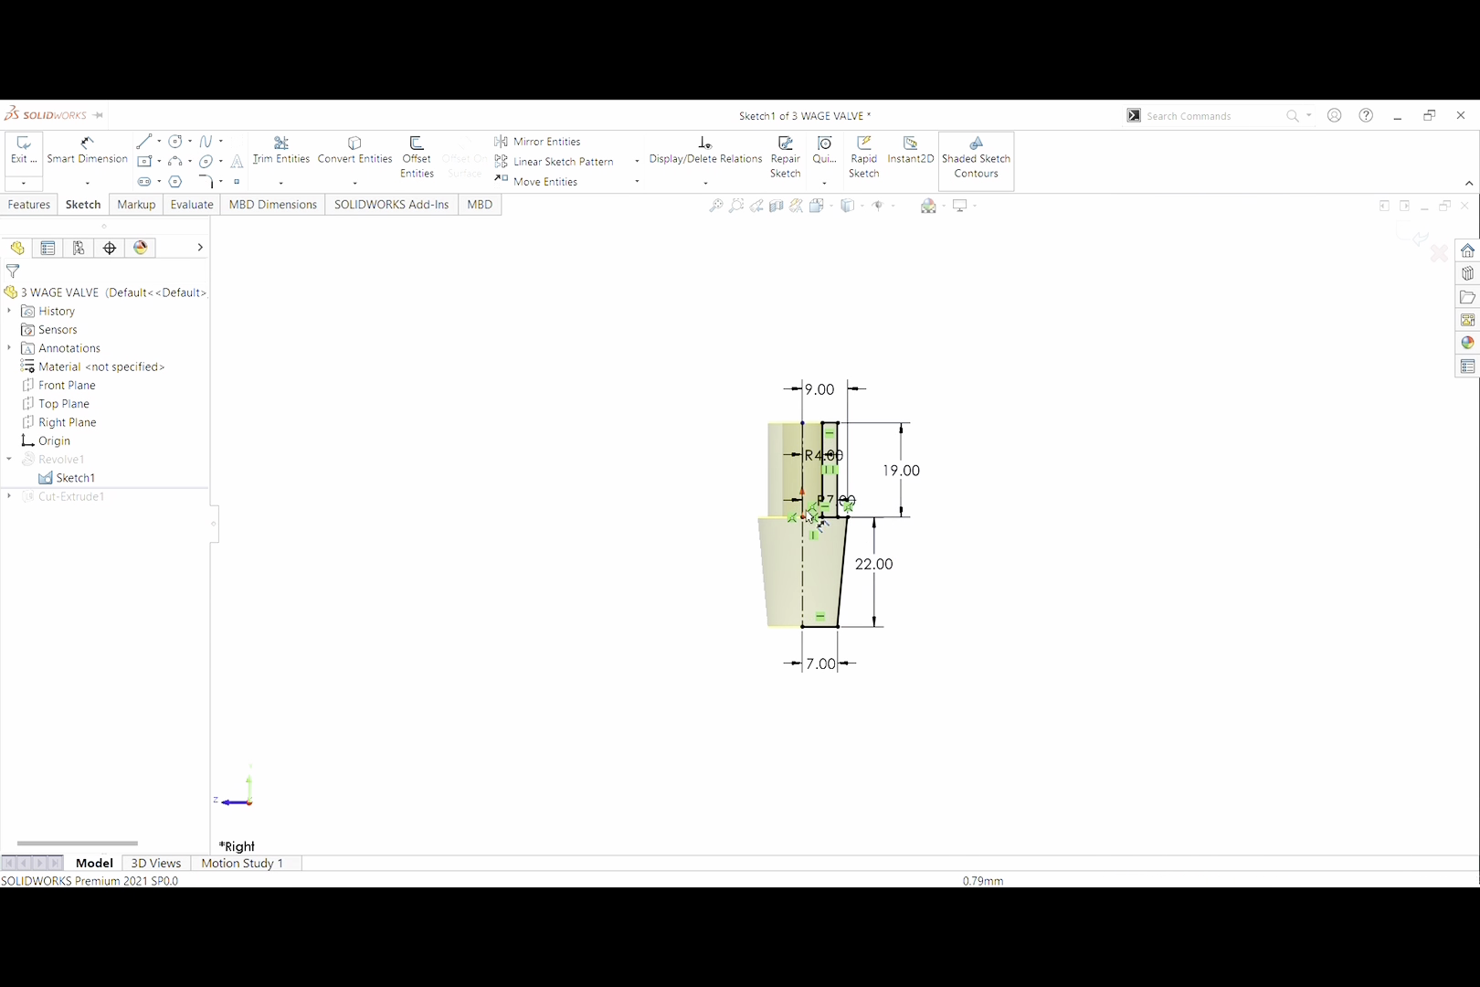
pyautogui.scroll(-3, 809, 516)
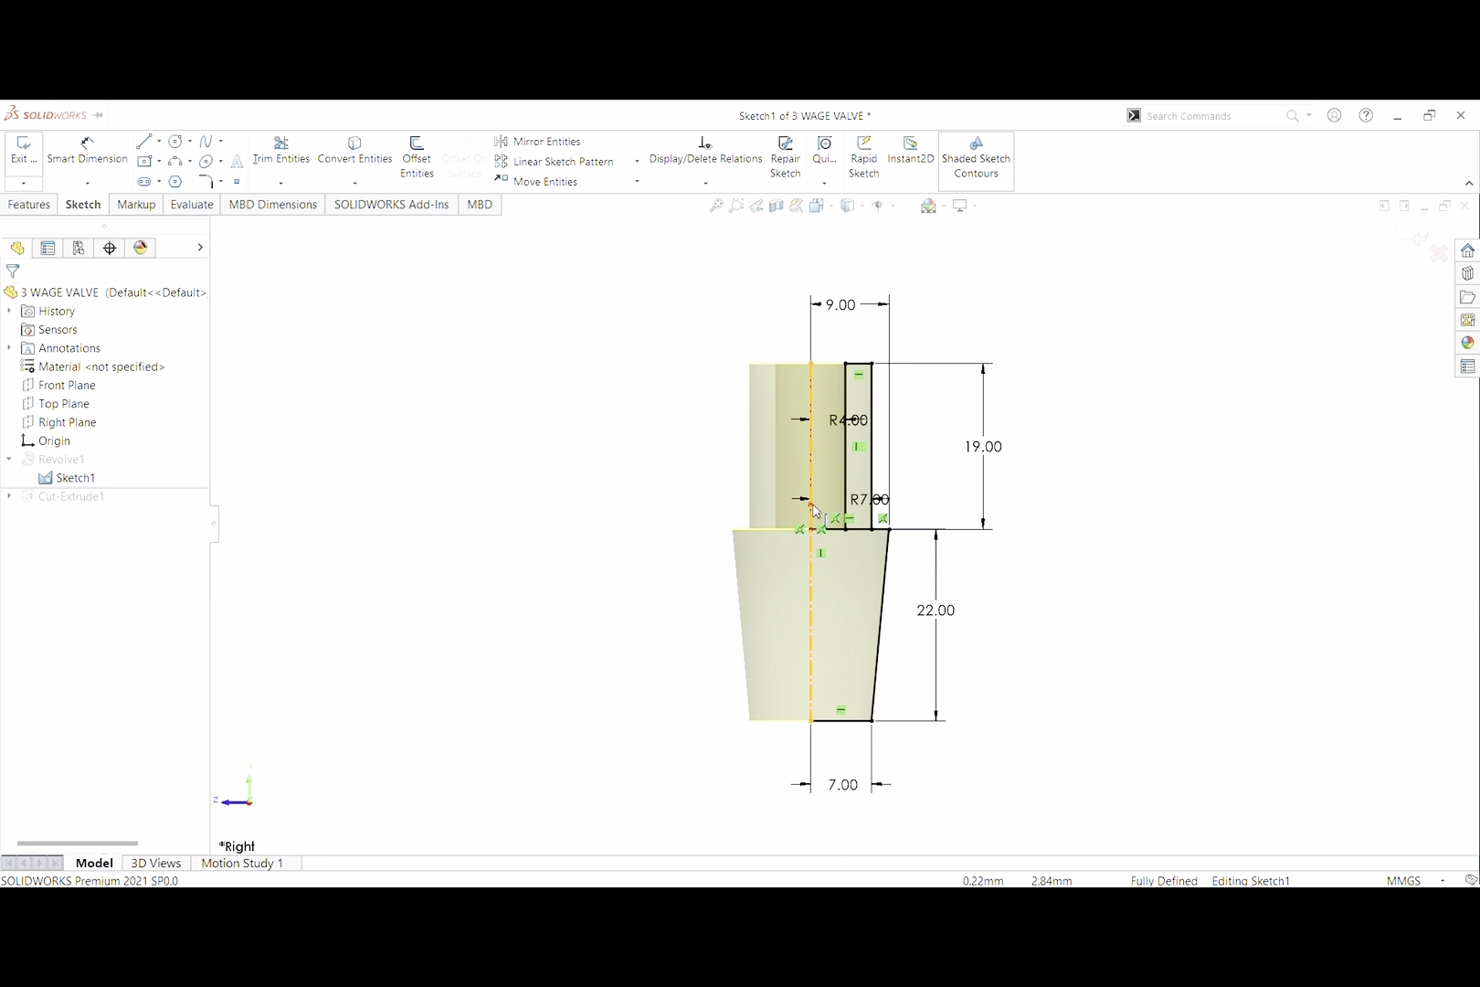
pyautogui.scroll(-3, 808, 508)
pyautogui.scroll(1, 855, 599)
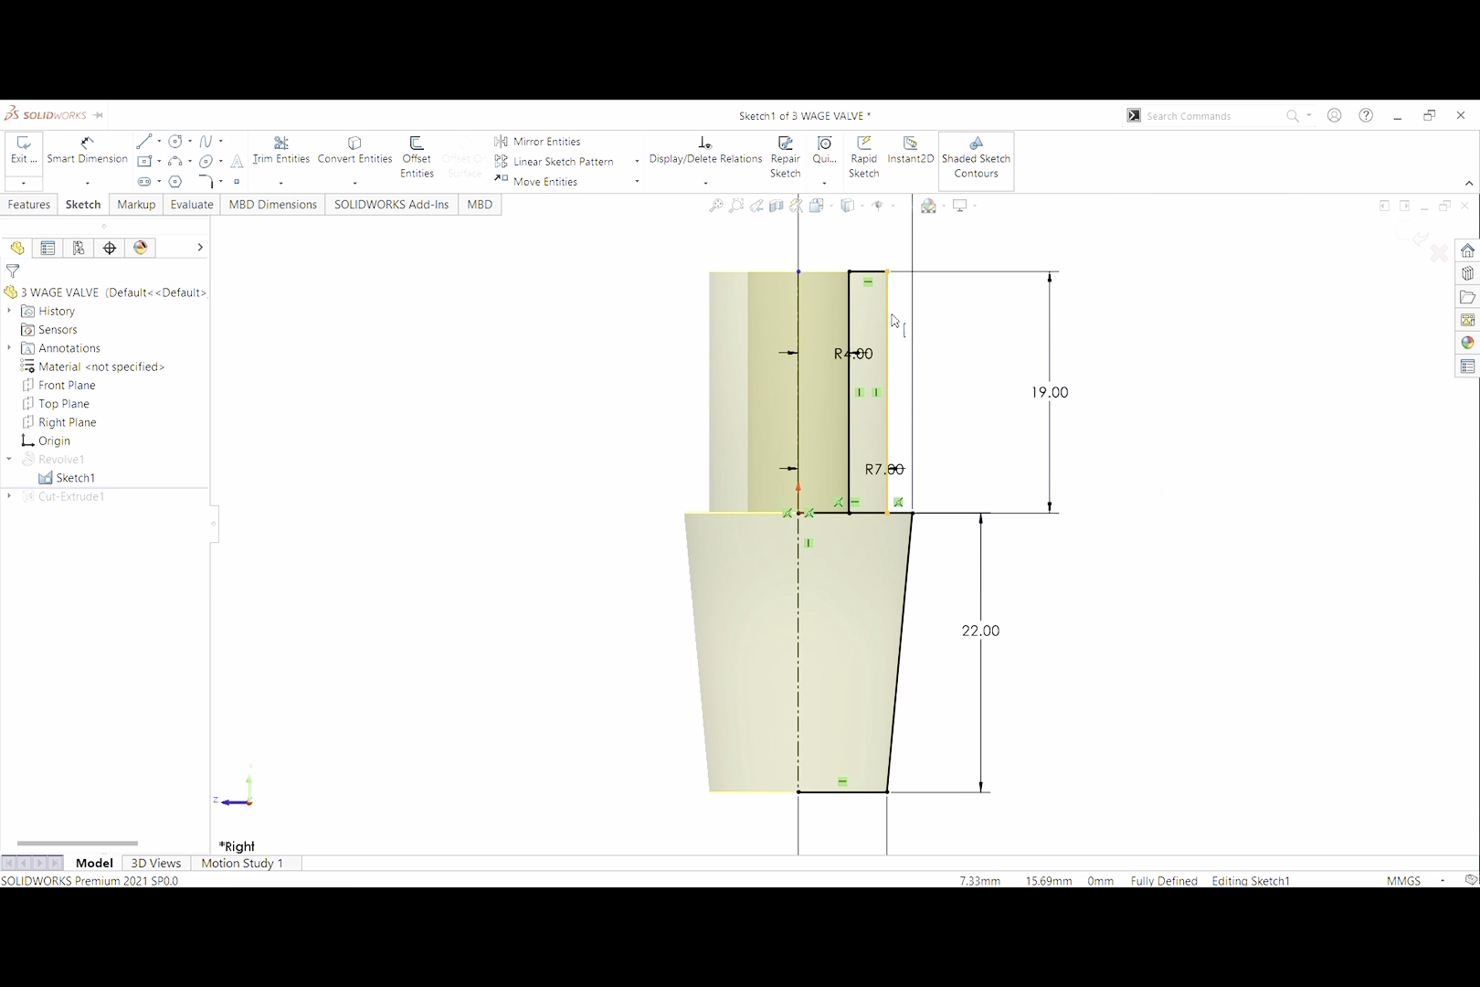
pyautogui.scroll(1, 893, 321)
pyautogui.scroll(-1, 901, 316)
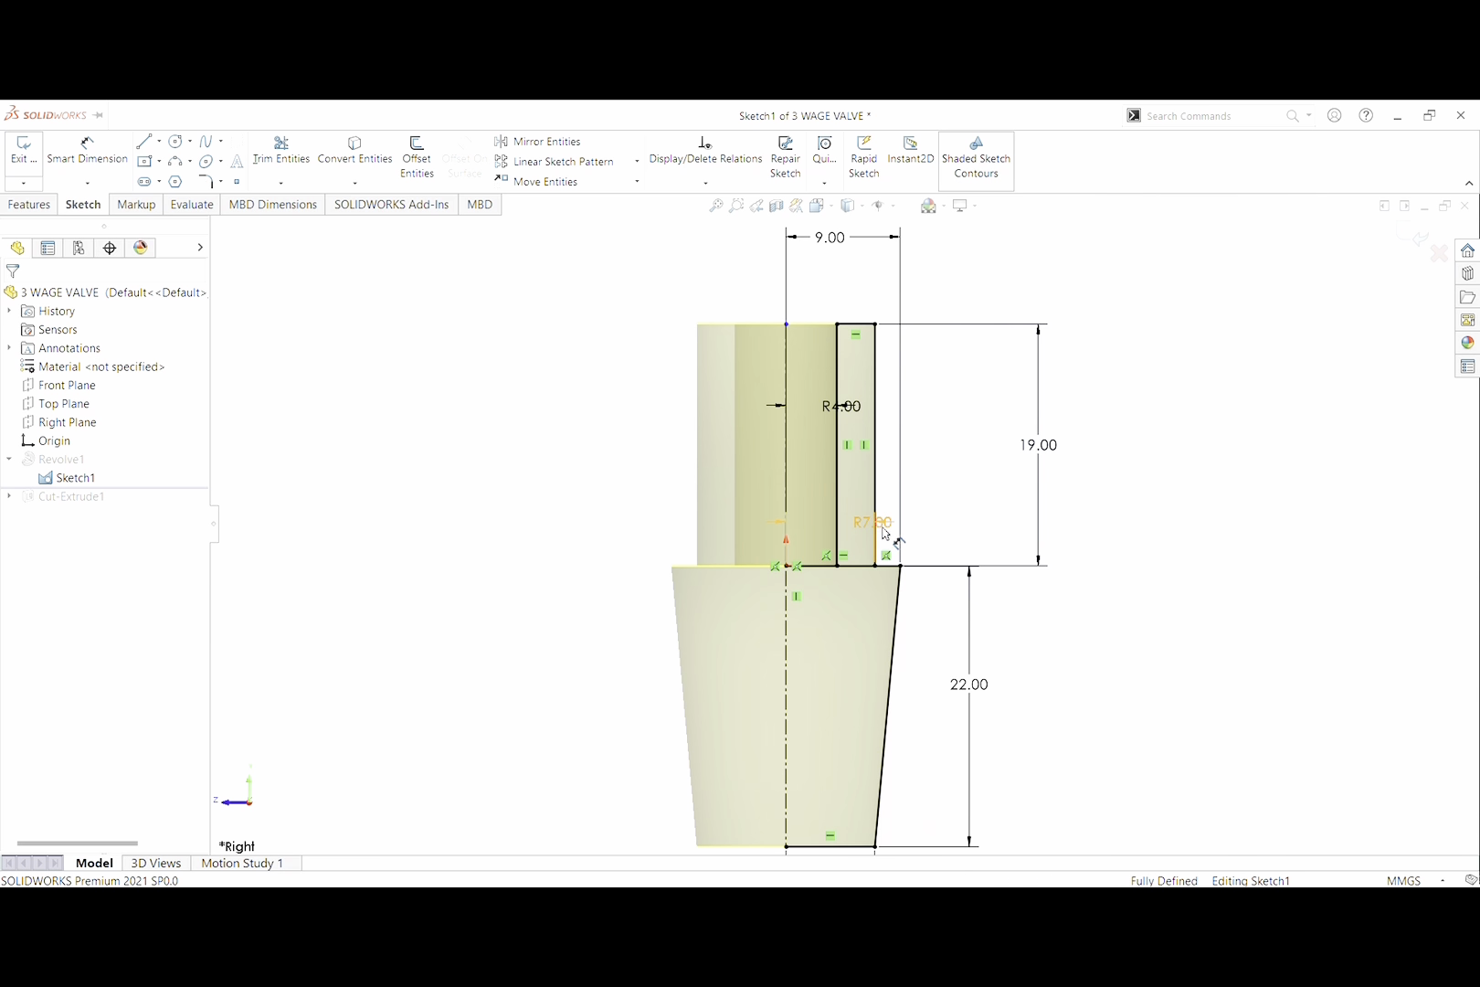
pyautogui.scroll(2, 898, 627)
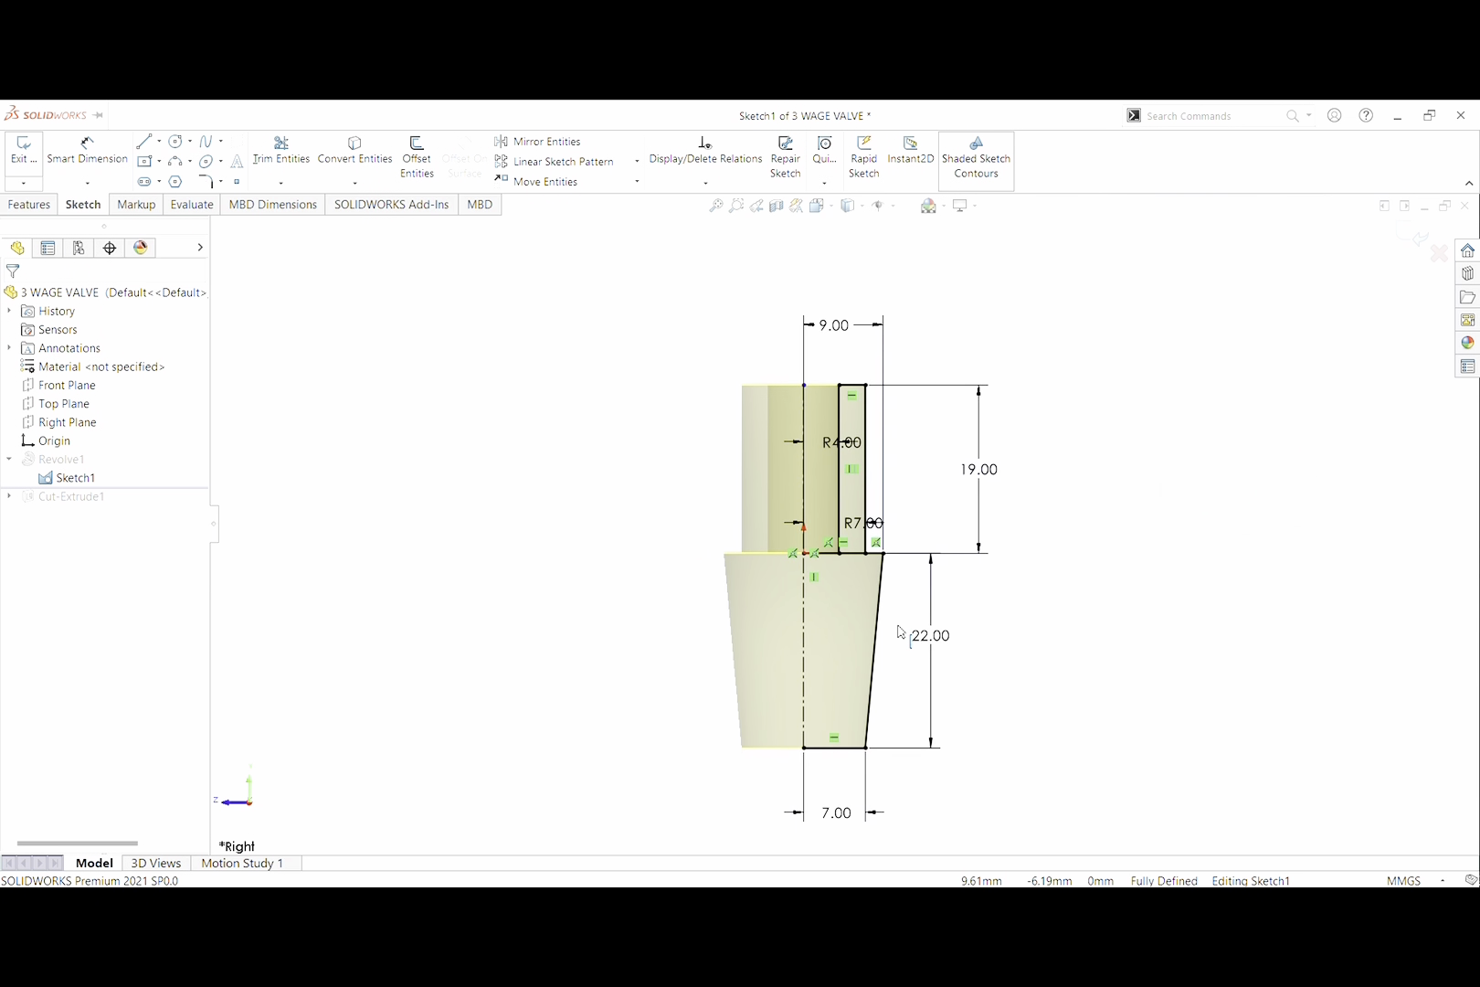
pyautogui.press('f')
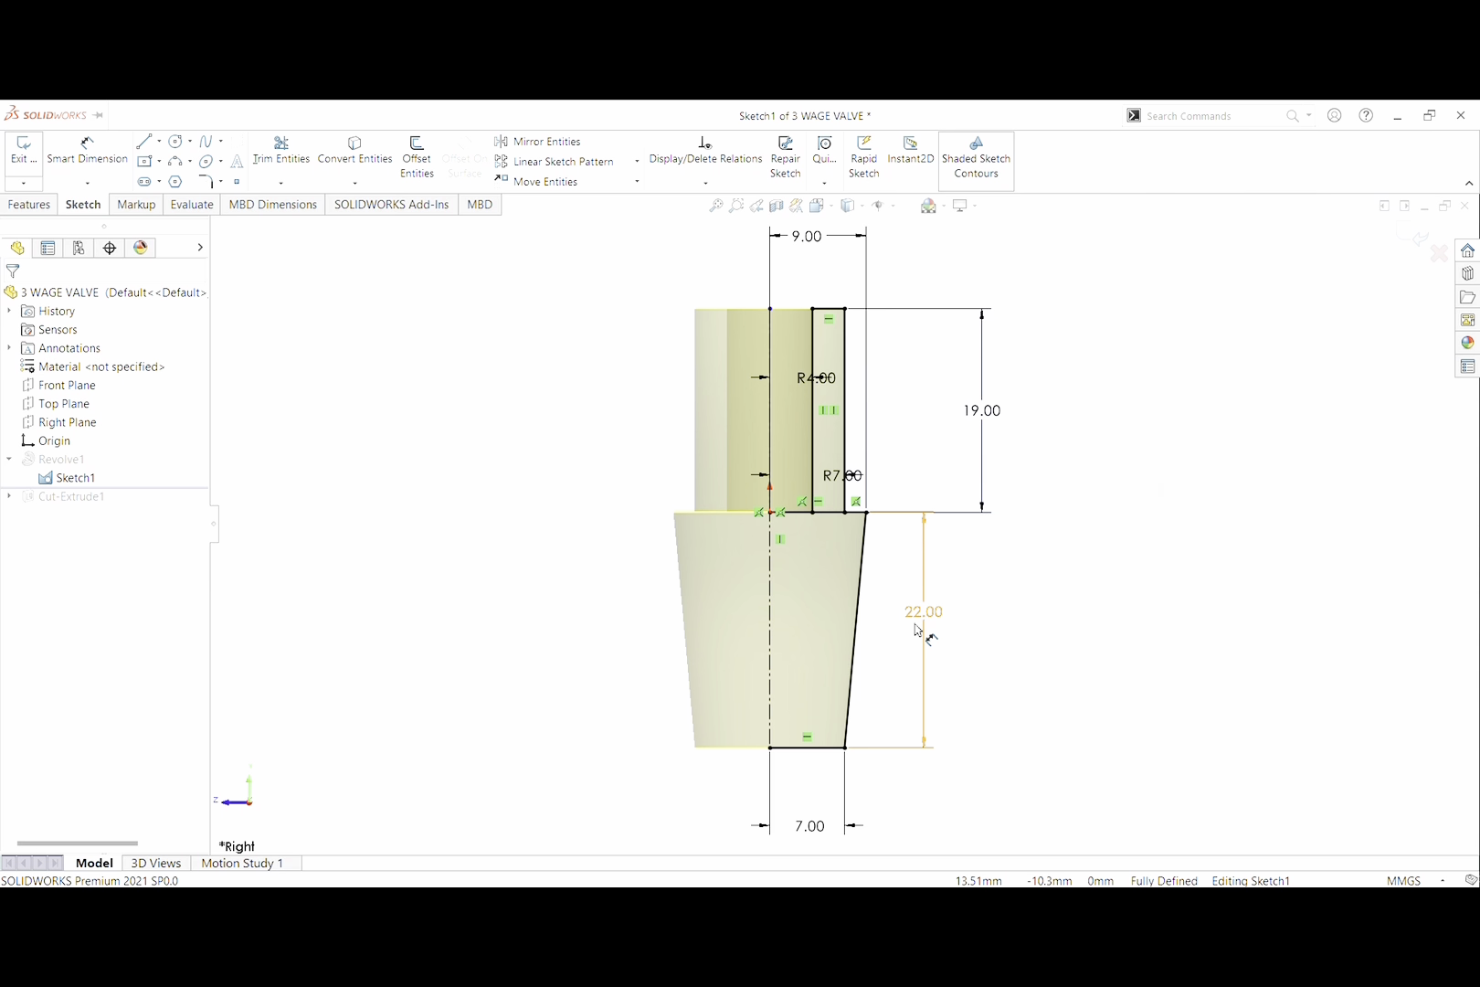
pyautogui.press('f')
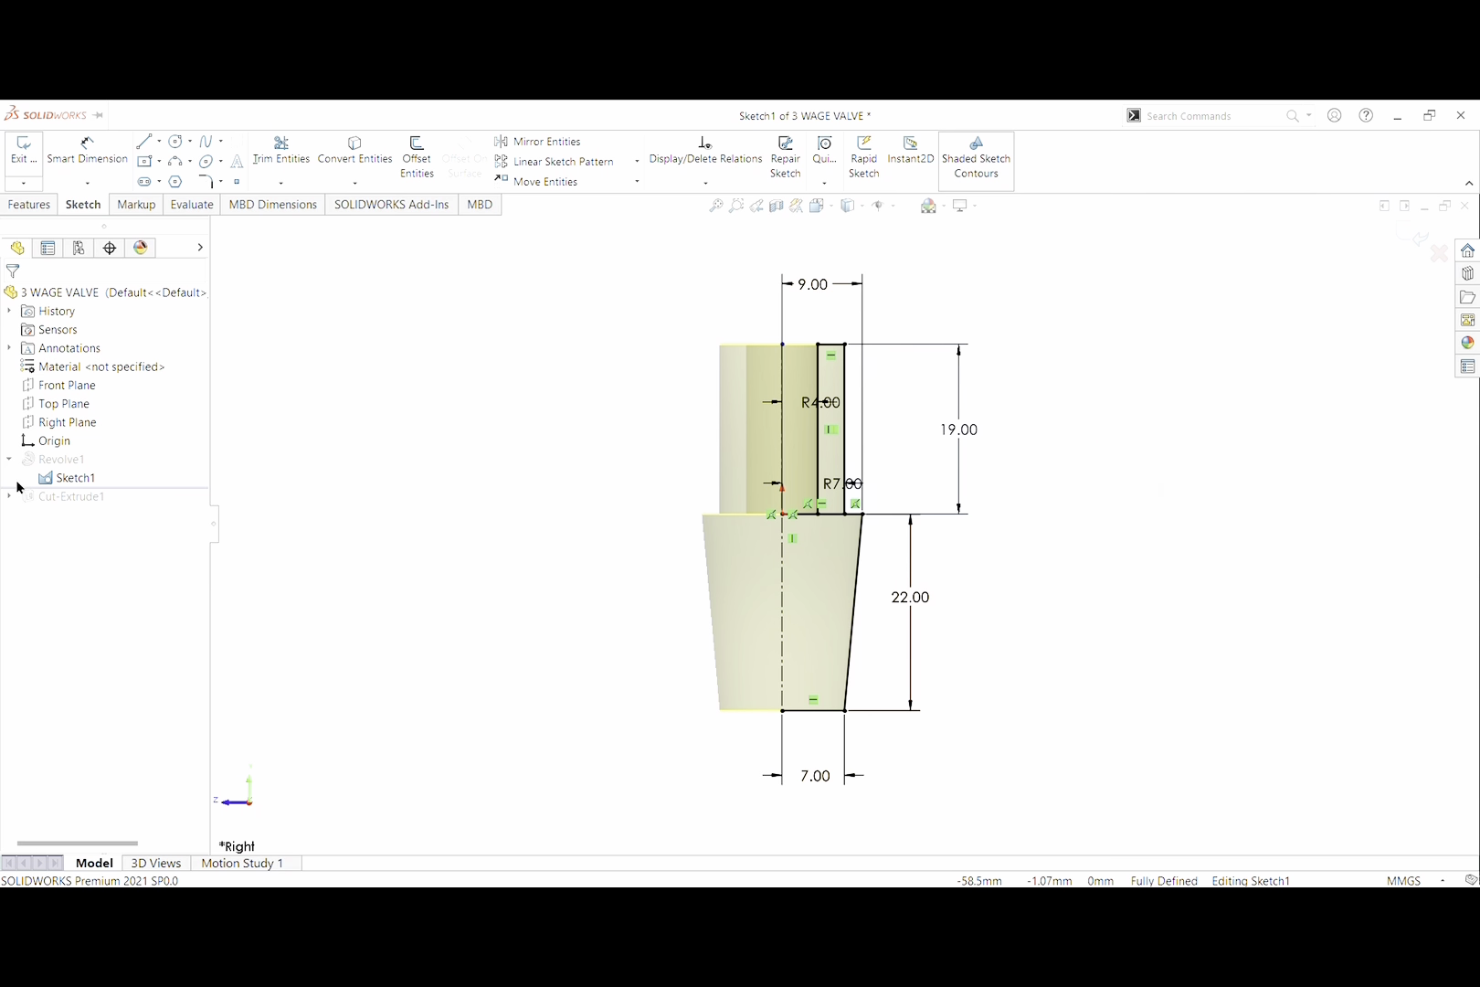
pyautogui.click(42, 156)
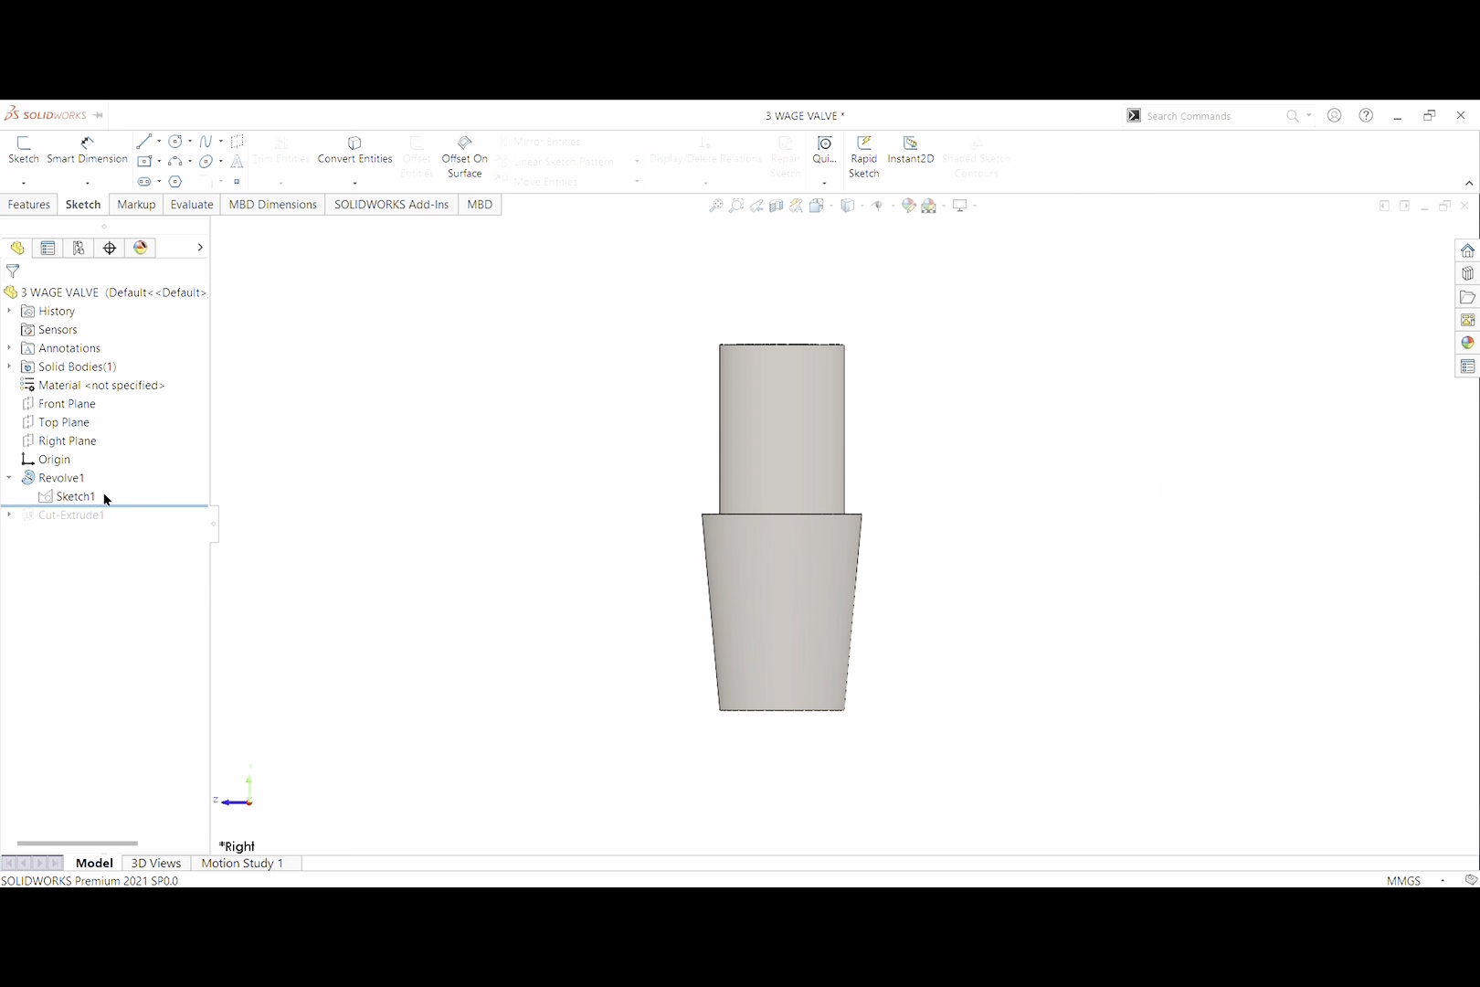
# Inspect and accept the axis, angle and selected contours of Revolve1, and roll the model forward past Cut-Extrude1
pyautogui.doubleClick(75, 479)
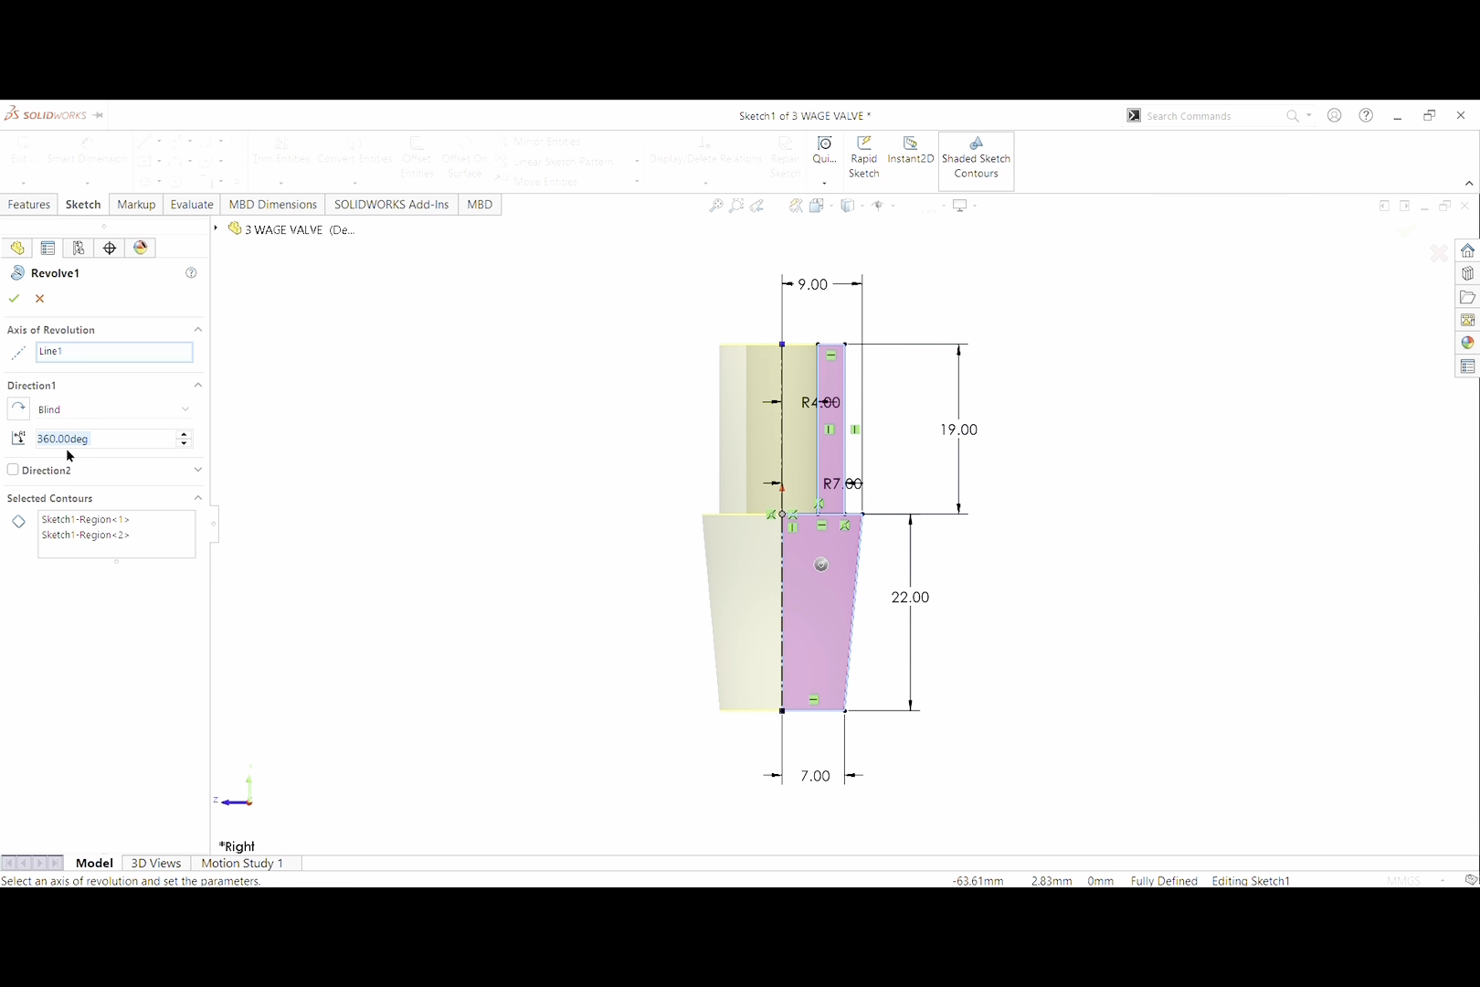
pyautogui.click(15, 300)
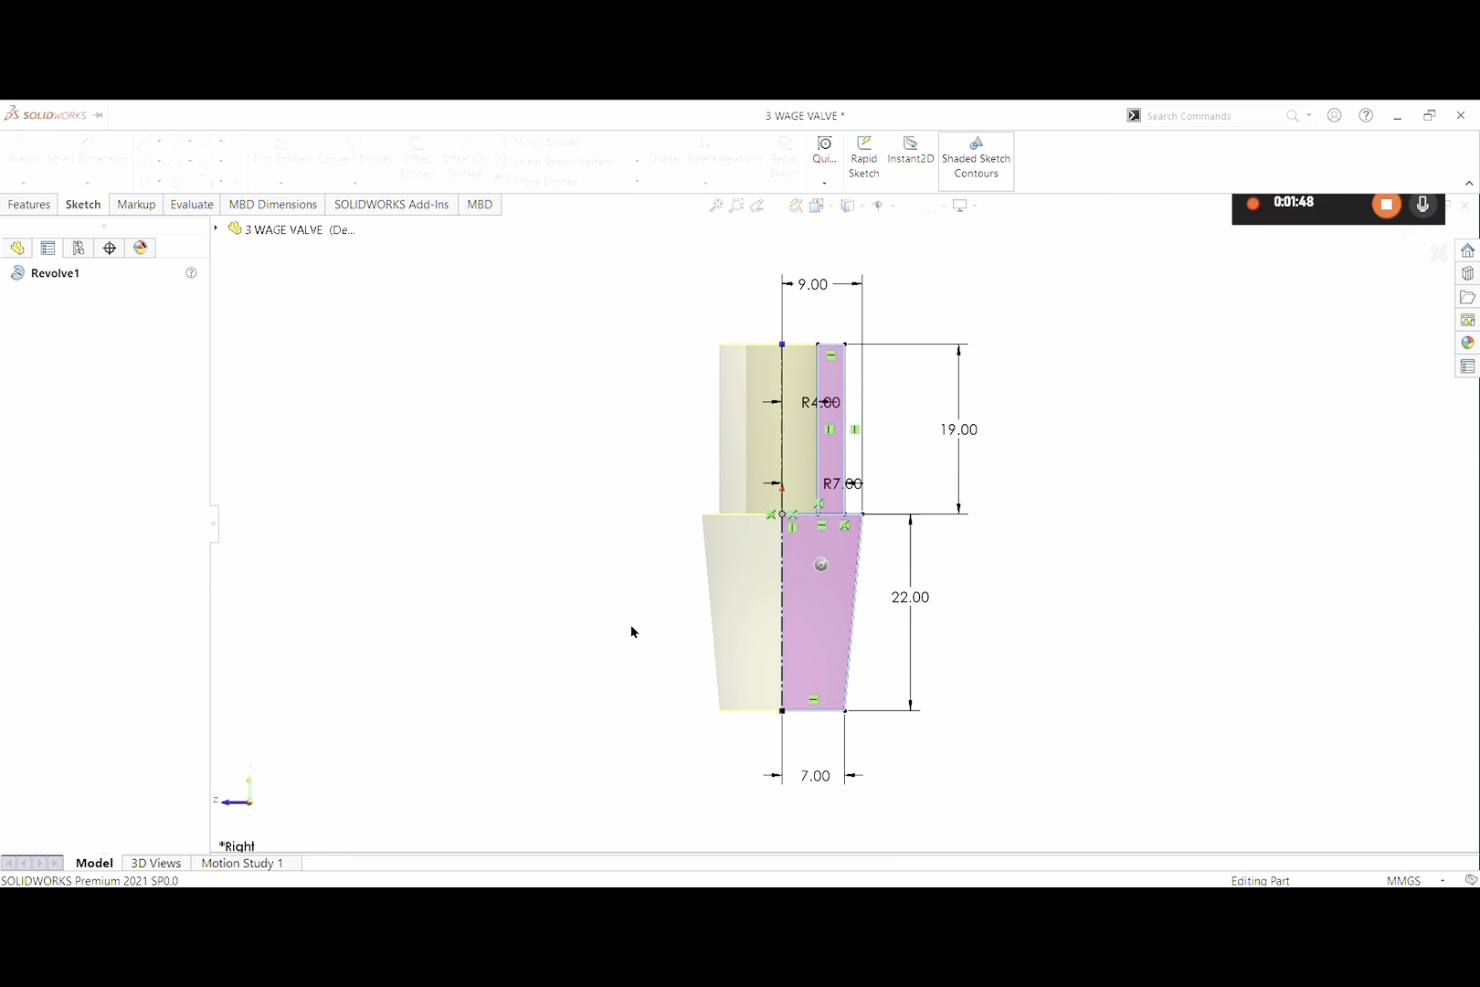
pyautogui.moveTo(57, 512); pyautogui.dragTo(57, 510)
pyautogui.click(10, 478)
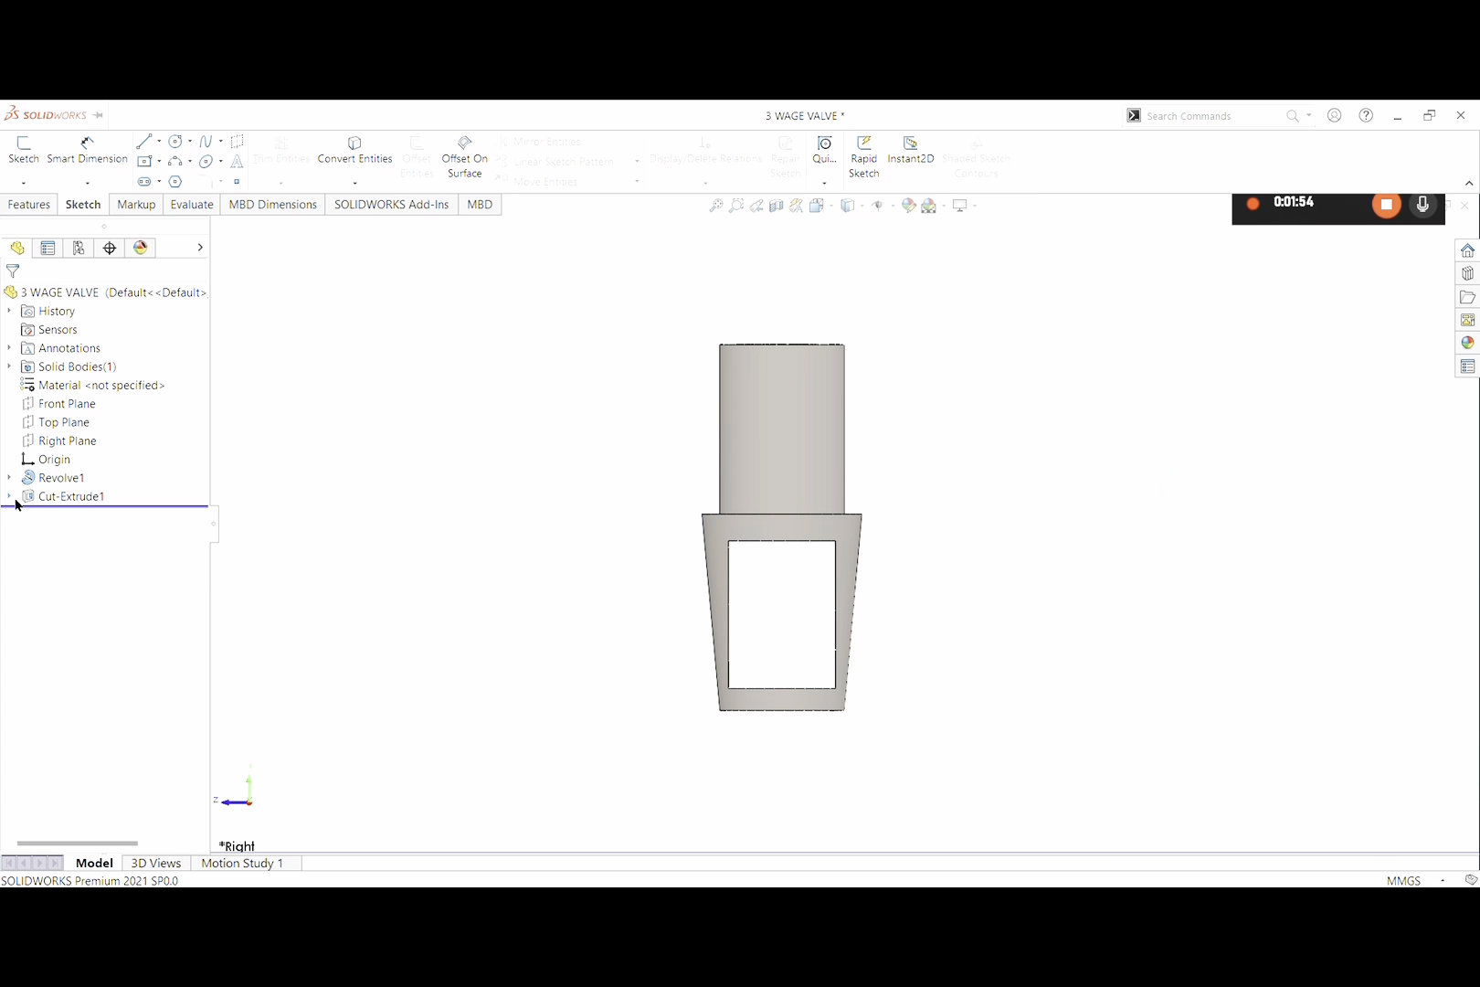
# Open Sketch2 of Cut-Extrude1, examine the centre rectangle's size and its offset from the valve's lower edge, and exit the sketch
pyautogui.click(10, 497)
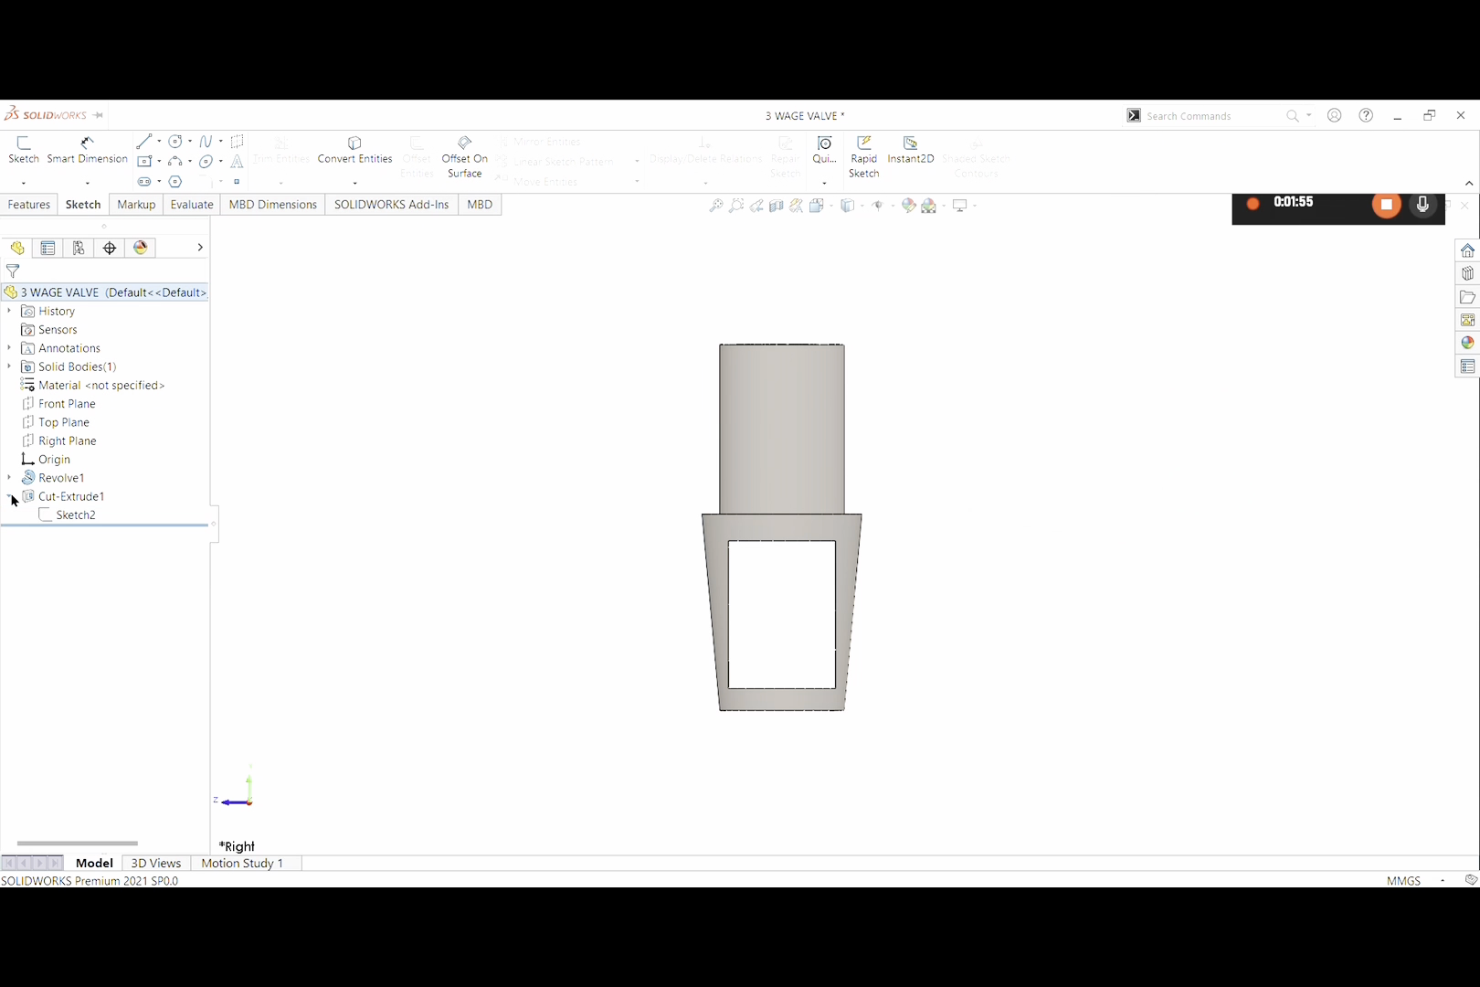
pyautogui.click(73, 519)
pyautogui.click(77, 473)
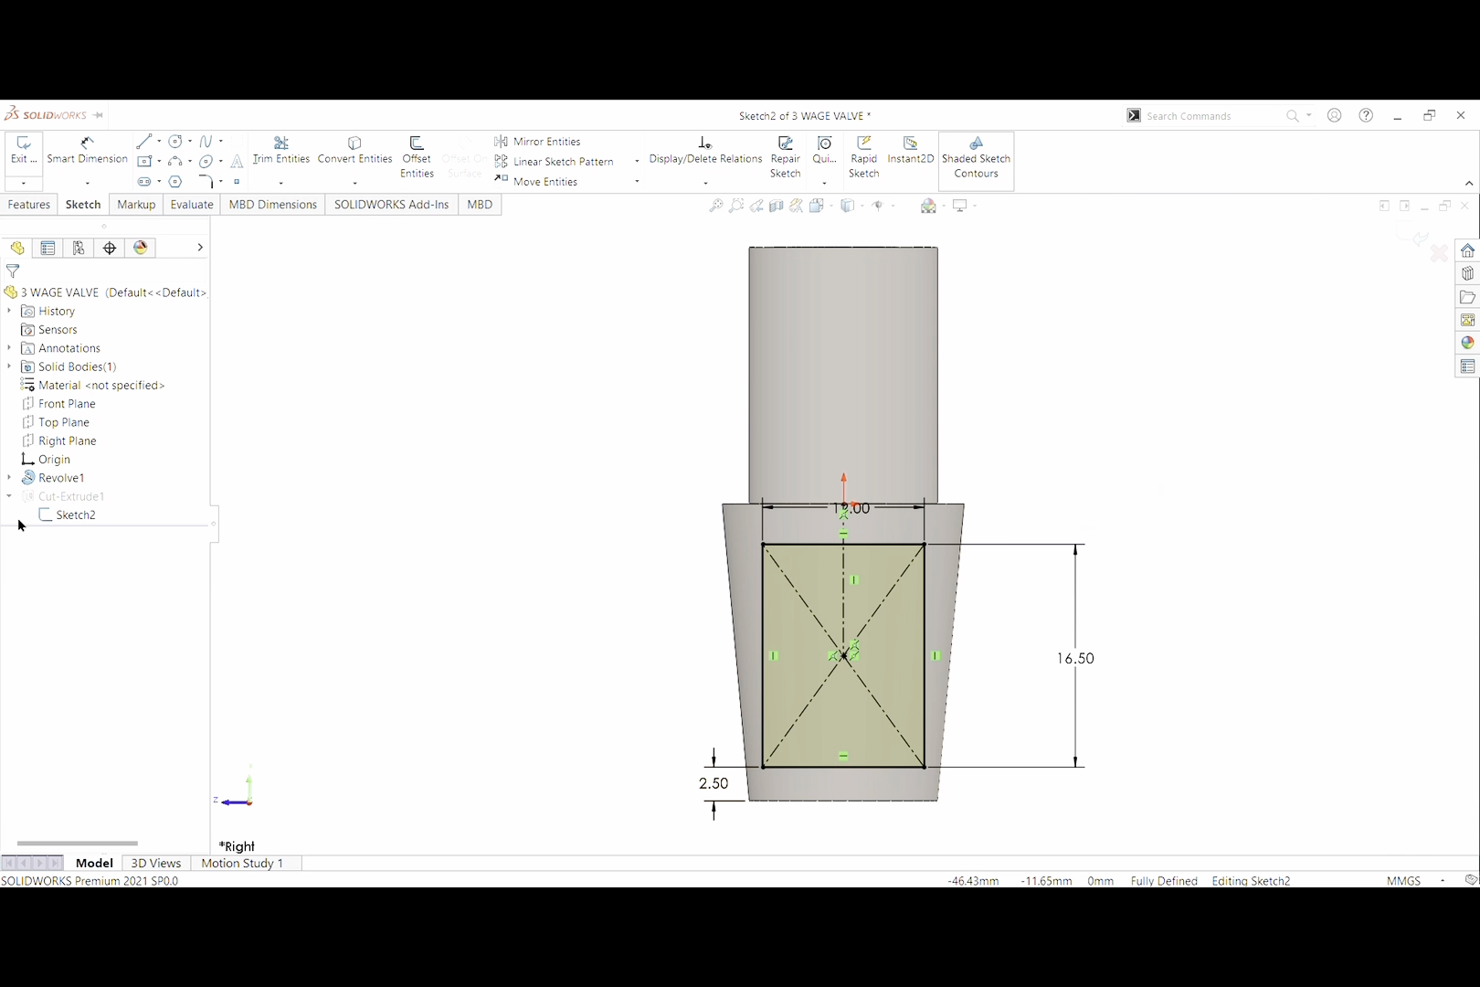
pyautogui.click(29, 145)
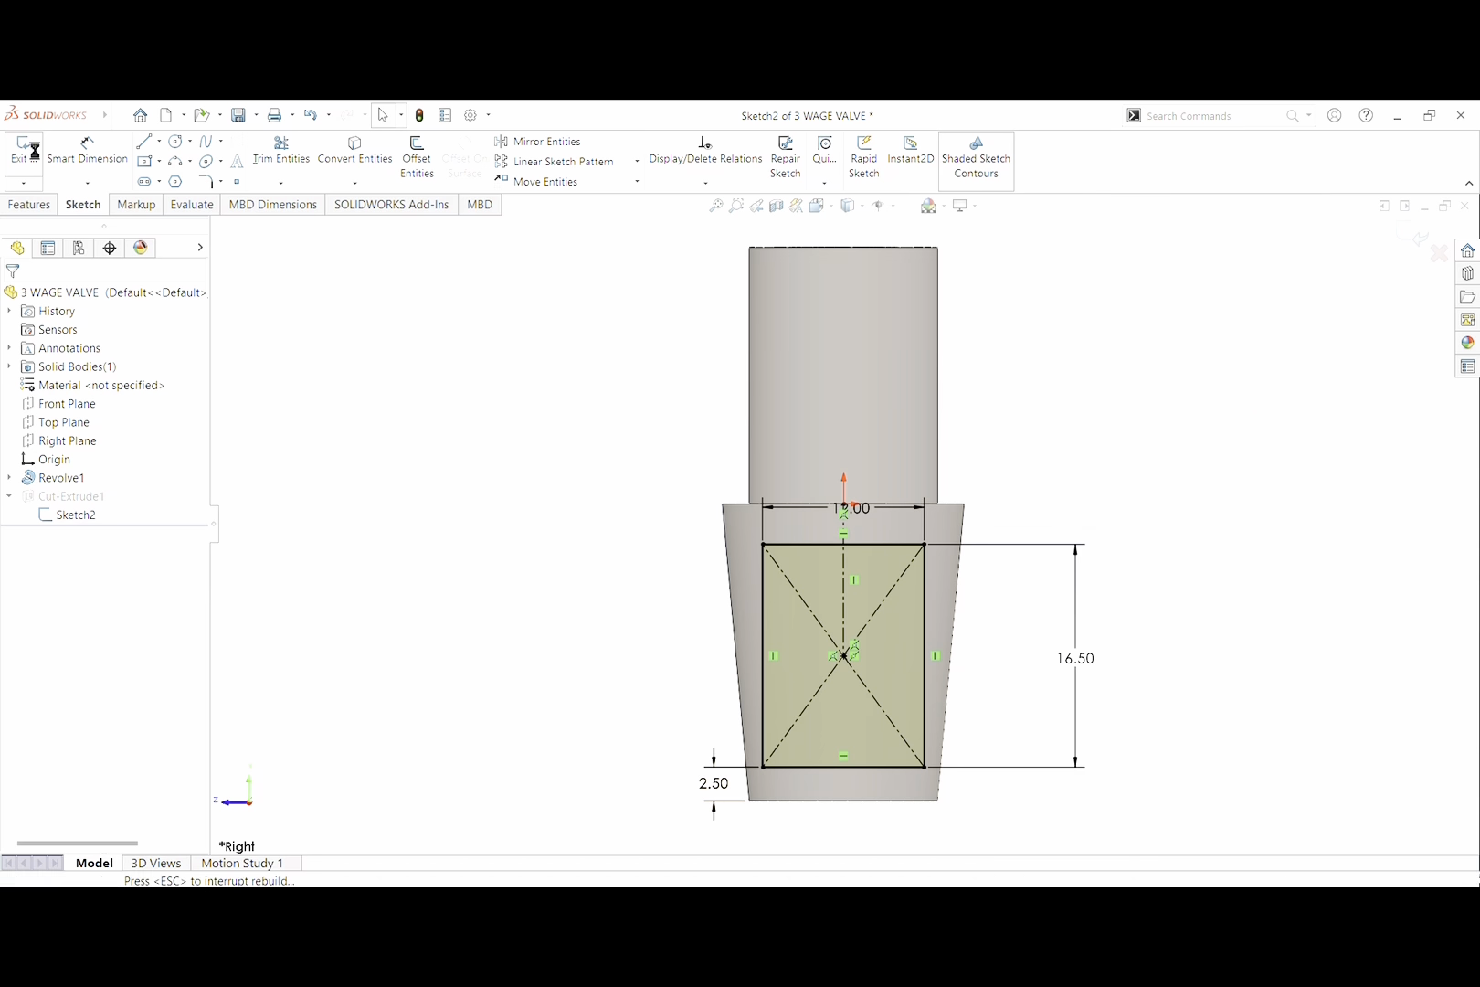
# Open the definition of Cut-Extrude1, inspect its end conditions, accept it, and examine the rectangular opening through the valve
pyautogui.click(89, 499)
pyautogui.click(103, 475)
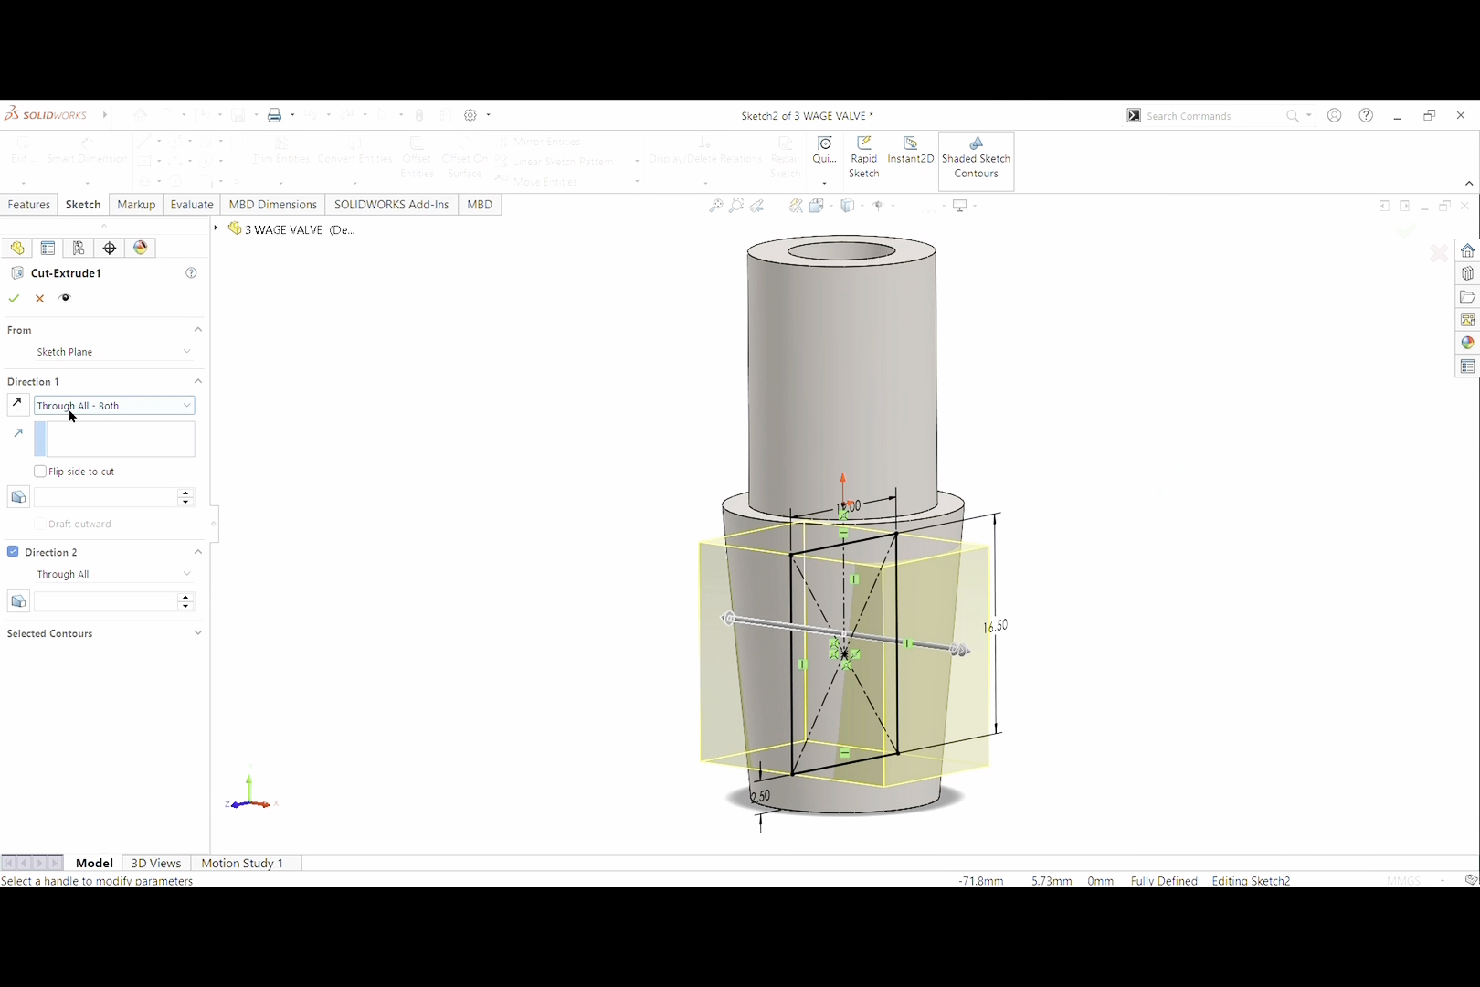
pyautogui.click(15, 301)
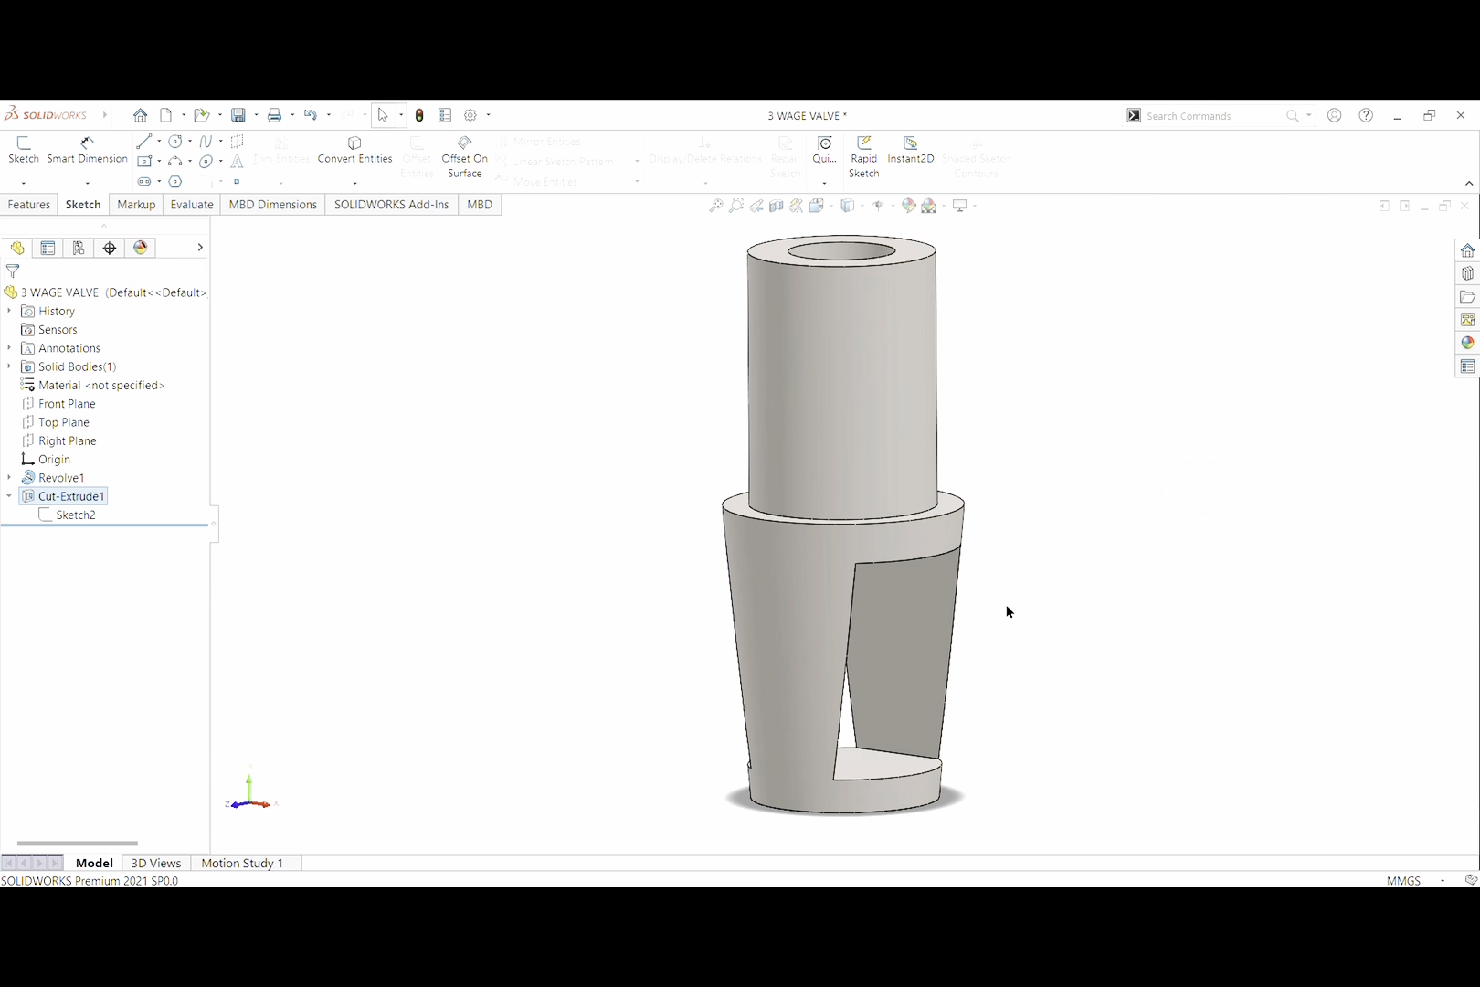
pyautogui.moveTo(1006, 604); pyautogui.dragTo(1008, 617, button='middle')
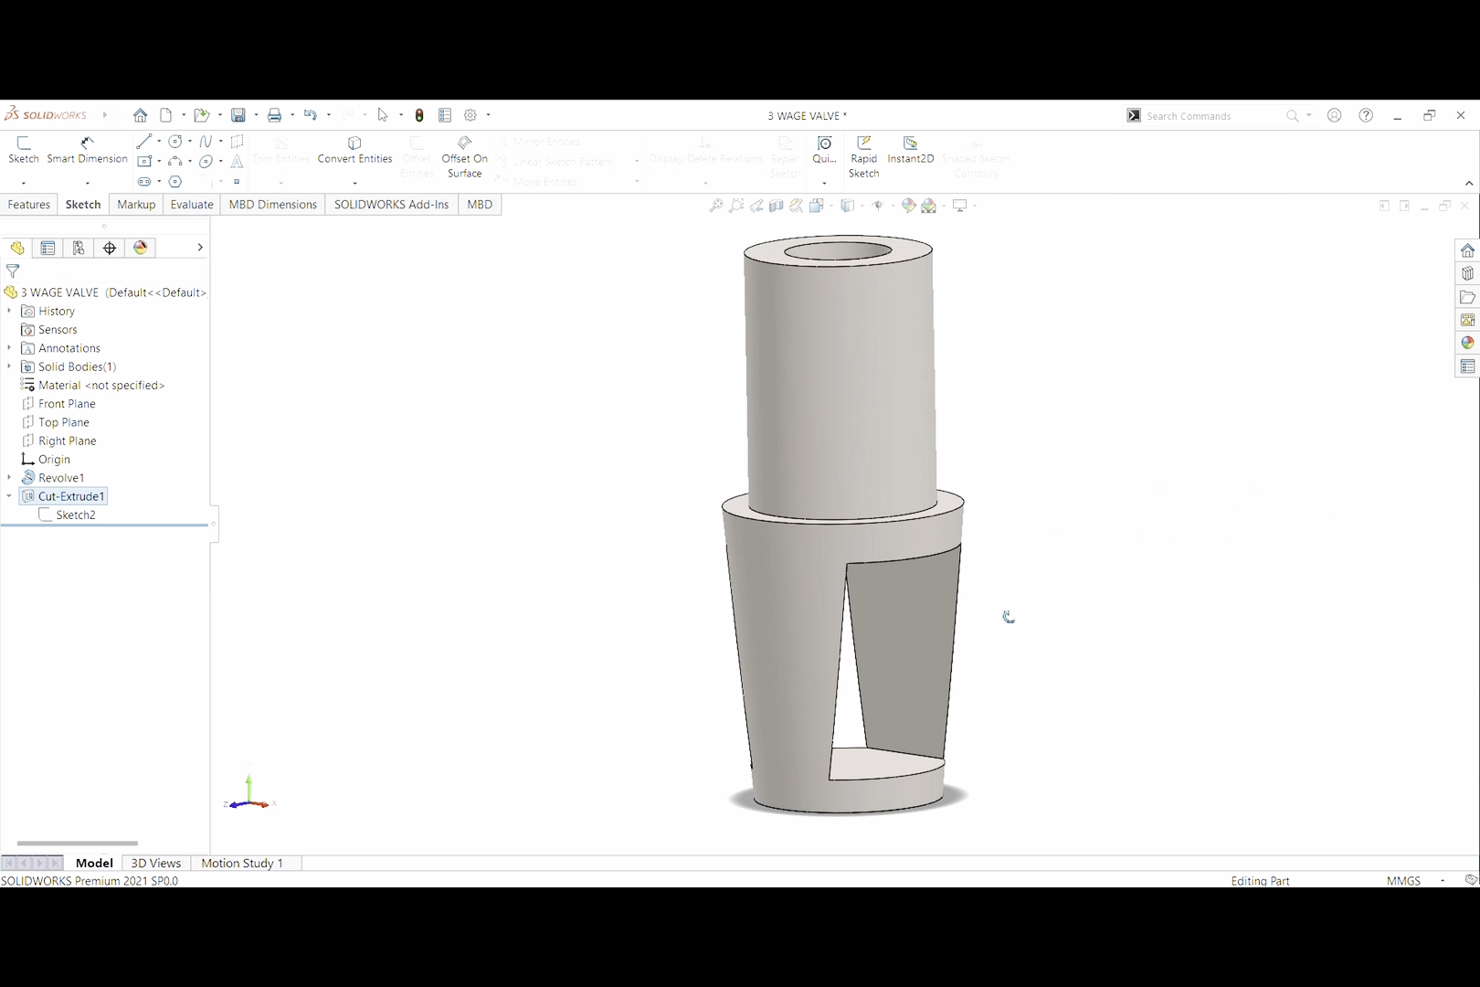
pyautogui.moveTo(885, 680); pyautogui.dragTo(982, 680, button='middle')
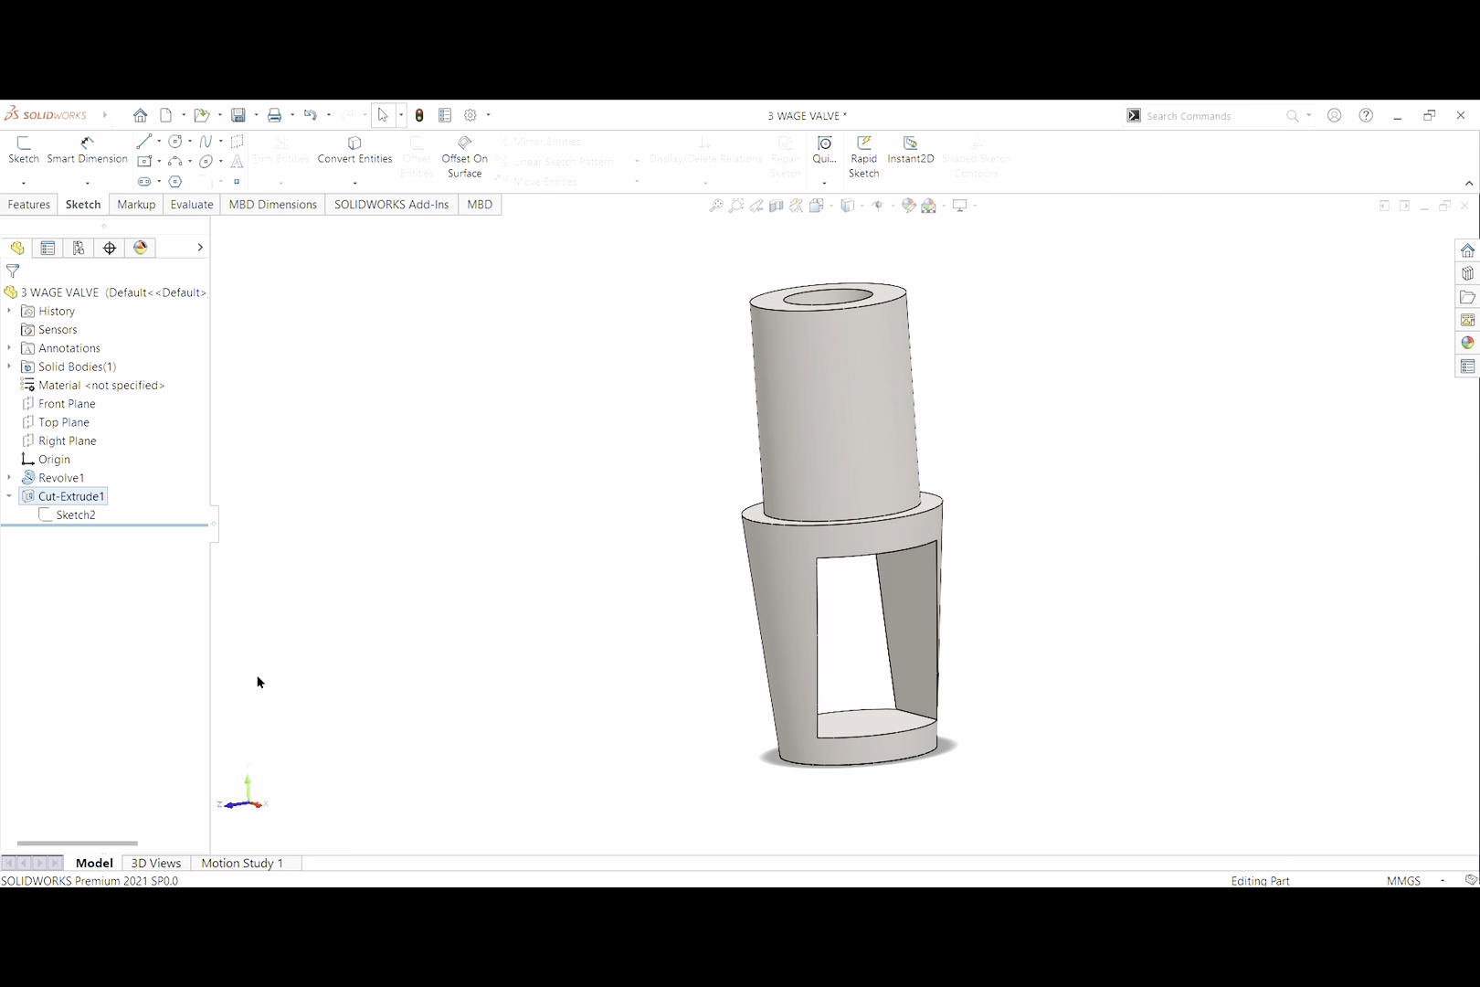
pyautogui.hotkey('ctrl', '7')
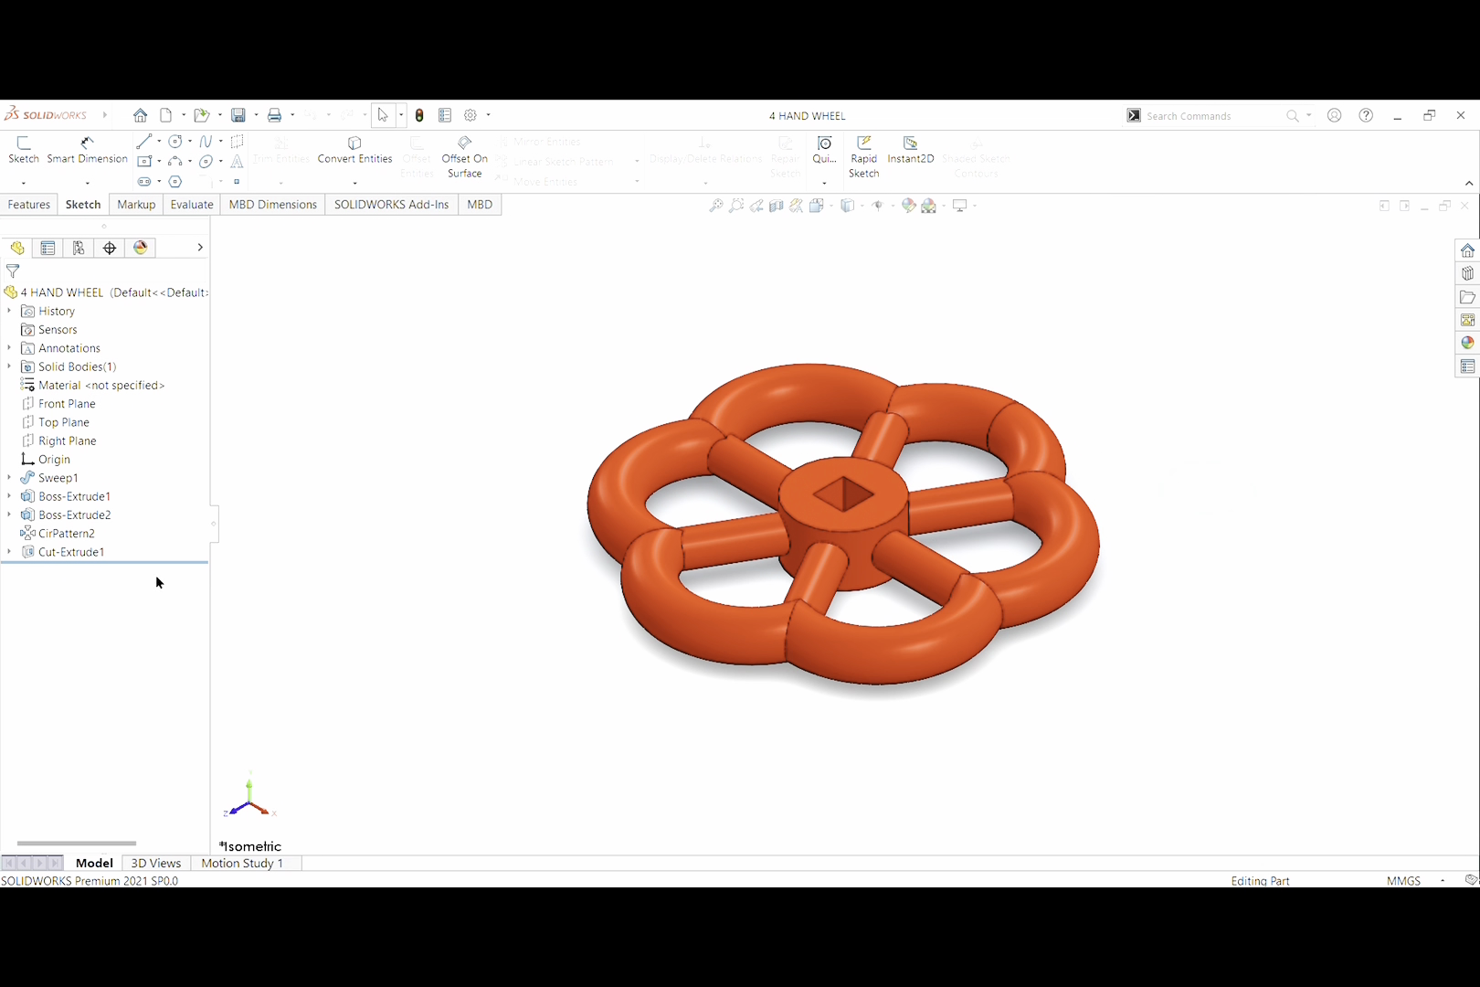
# Roll the hand wheel back to just after Sweep1, open its Sketch2, and examine the profile circle's diameter and placement
pyautogui.moveTo(172, 566); pyautogui.dragTo(174, 490)
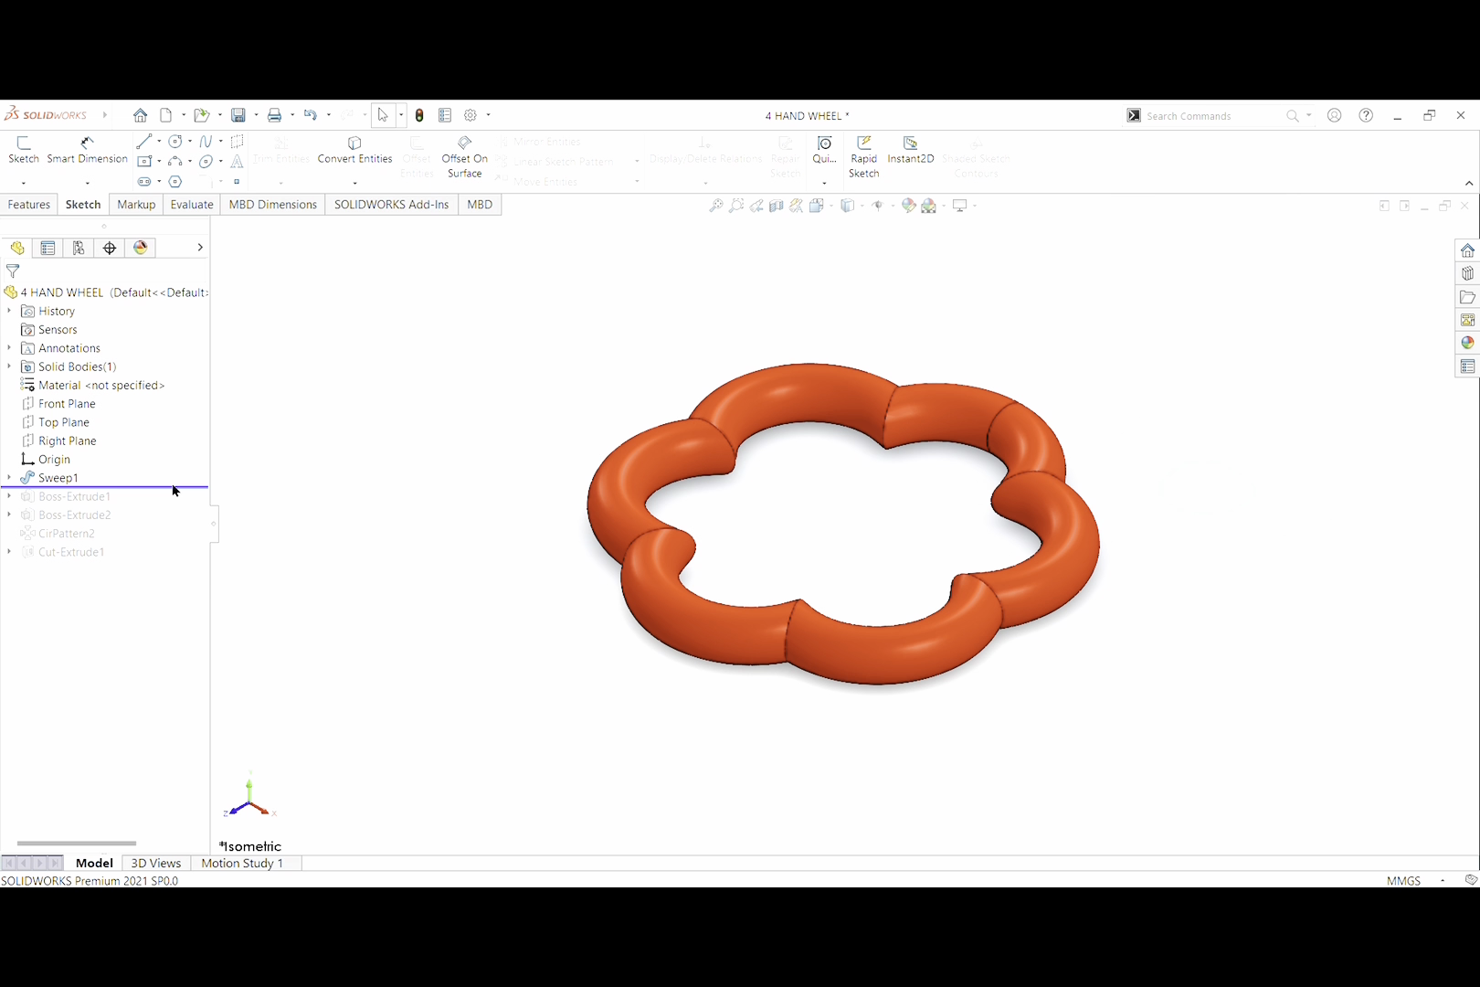
pyautogui.click(9, 477)
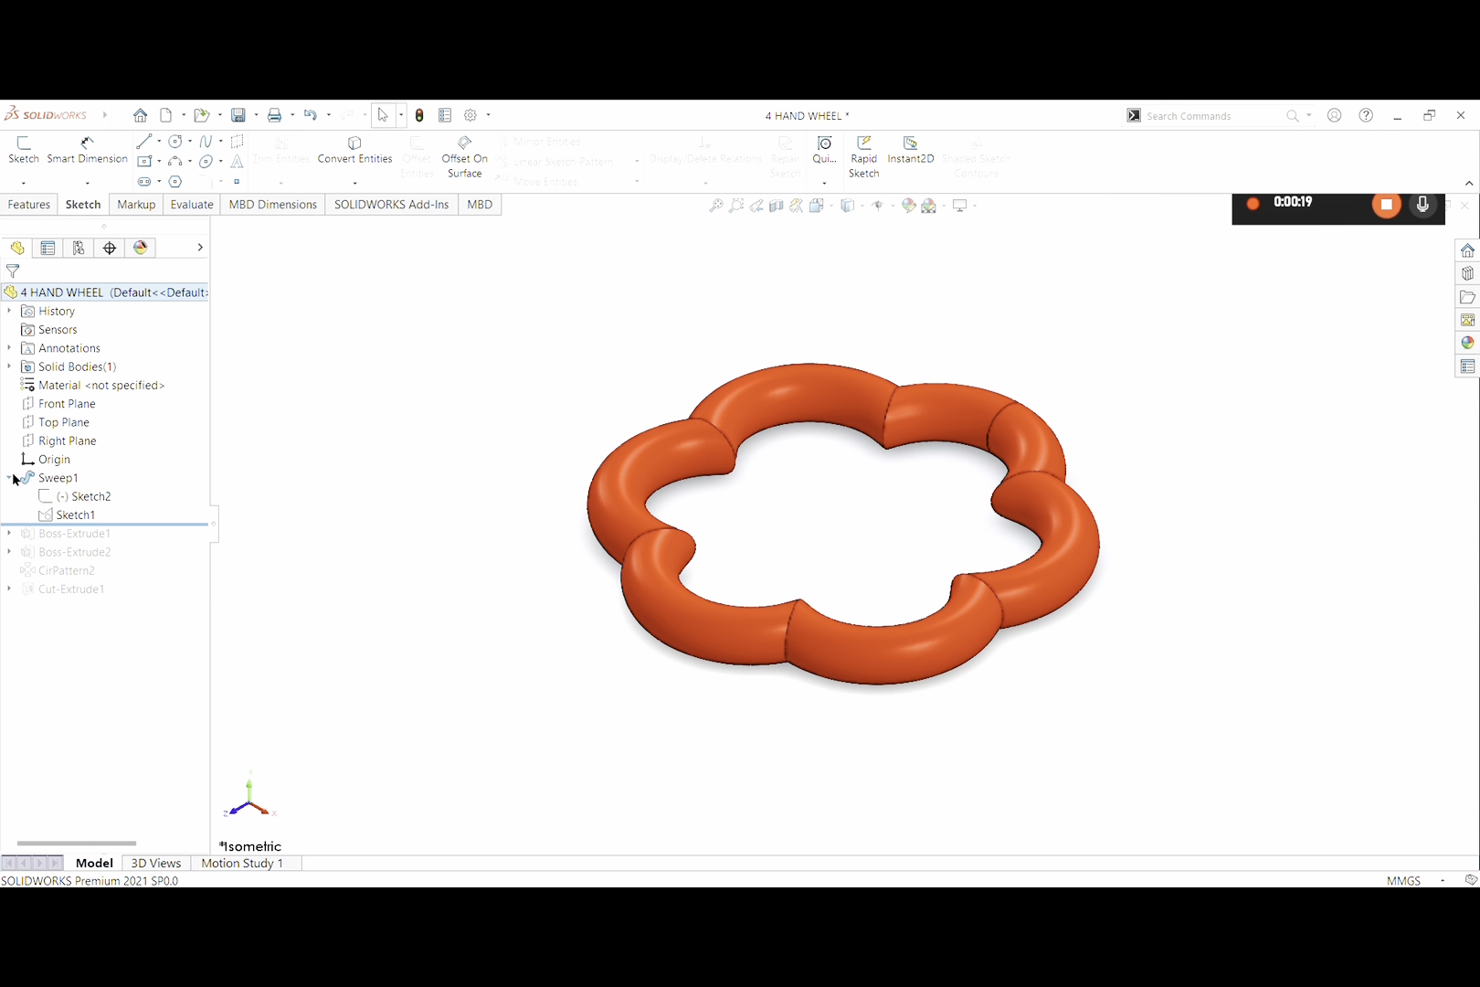
pyautogui.click(66, 496)
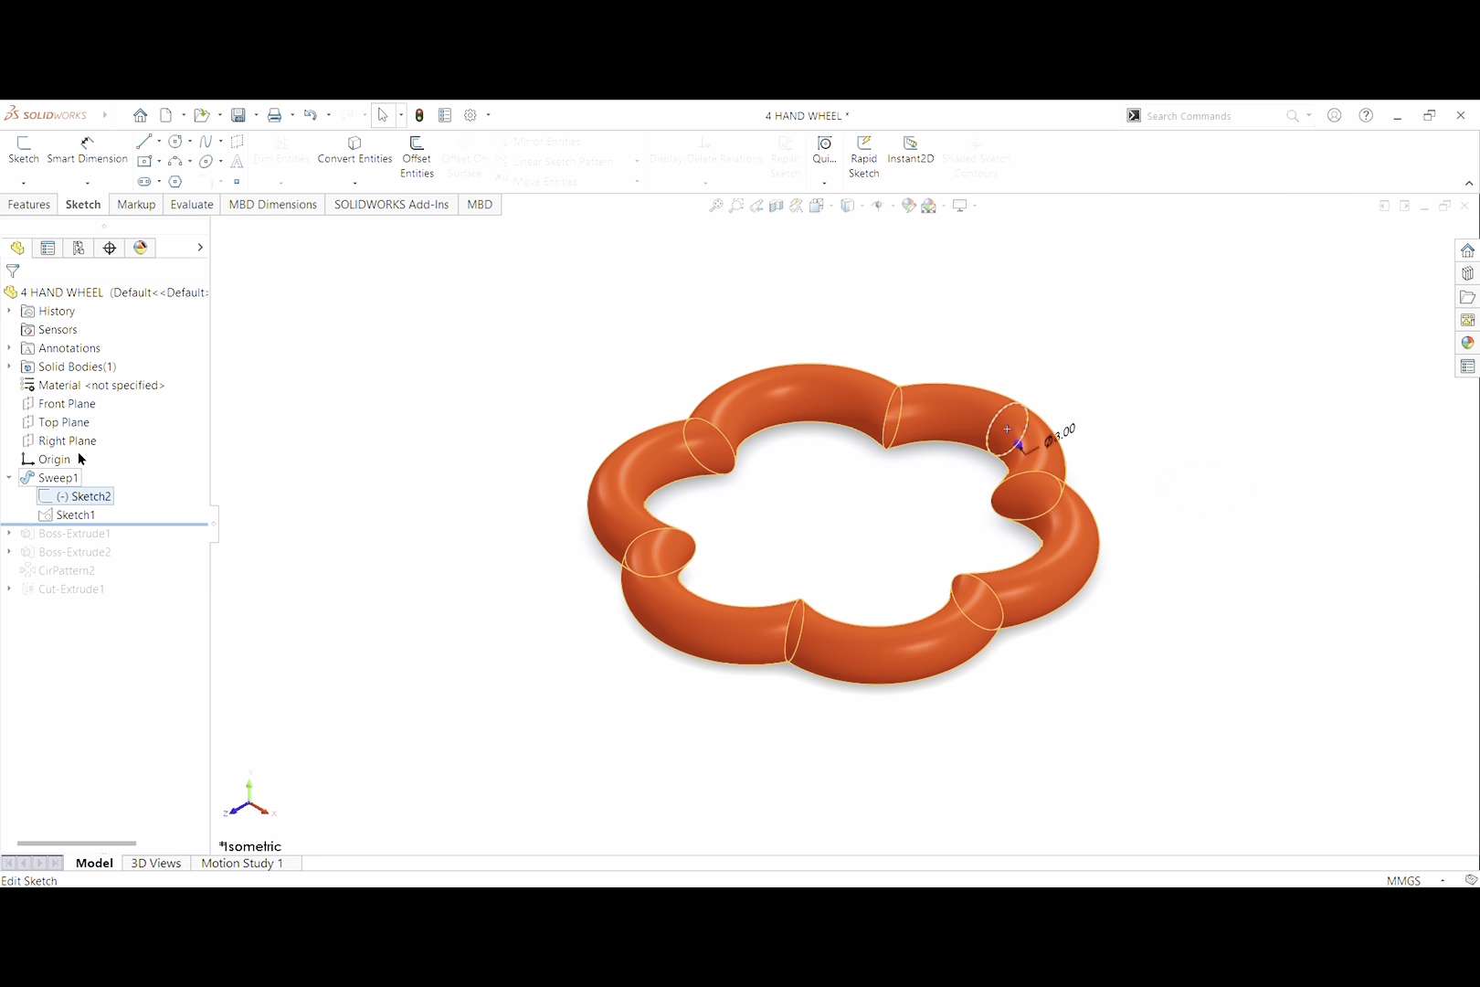
pyautogui.click(77, 445)
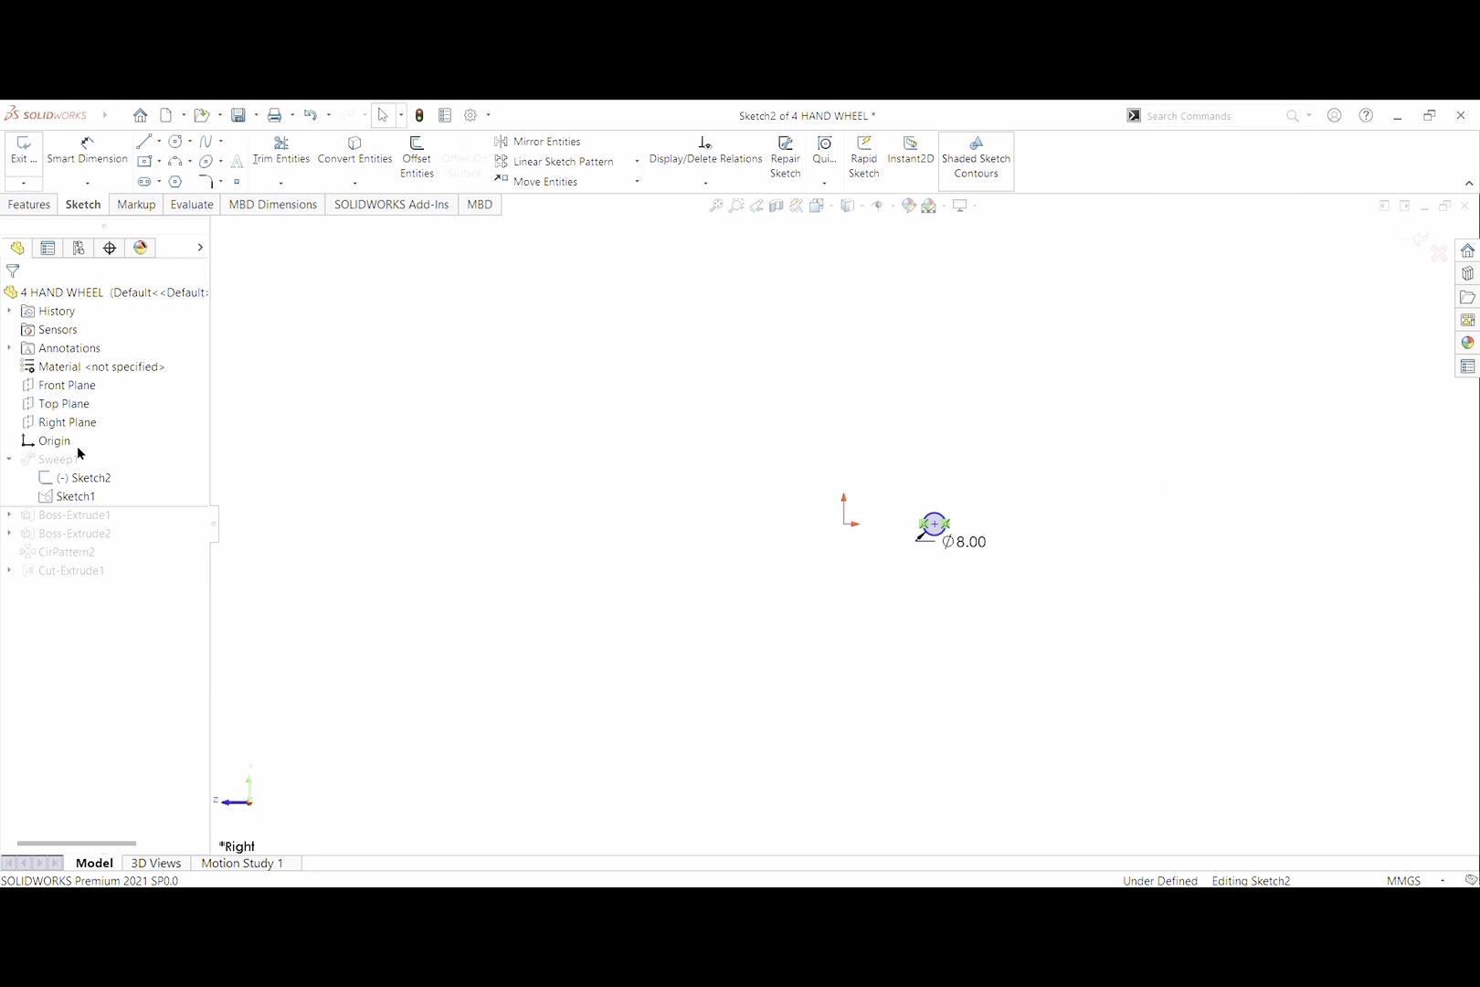
pyautogui.scroll(-6, 891, 624)
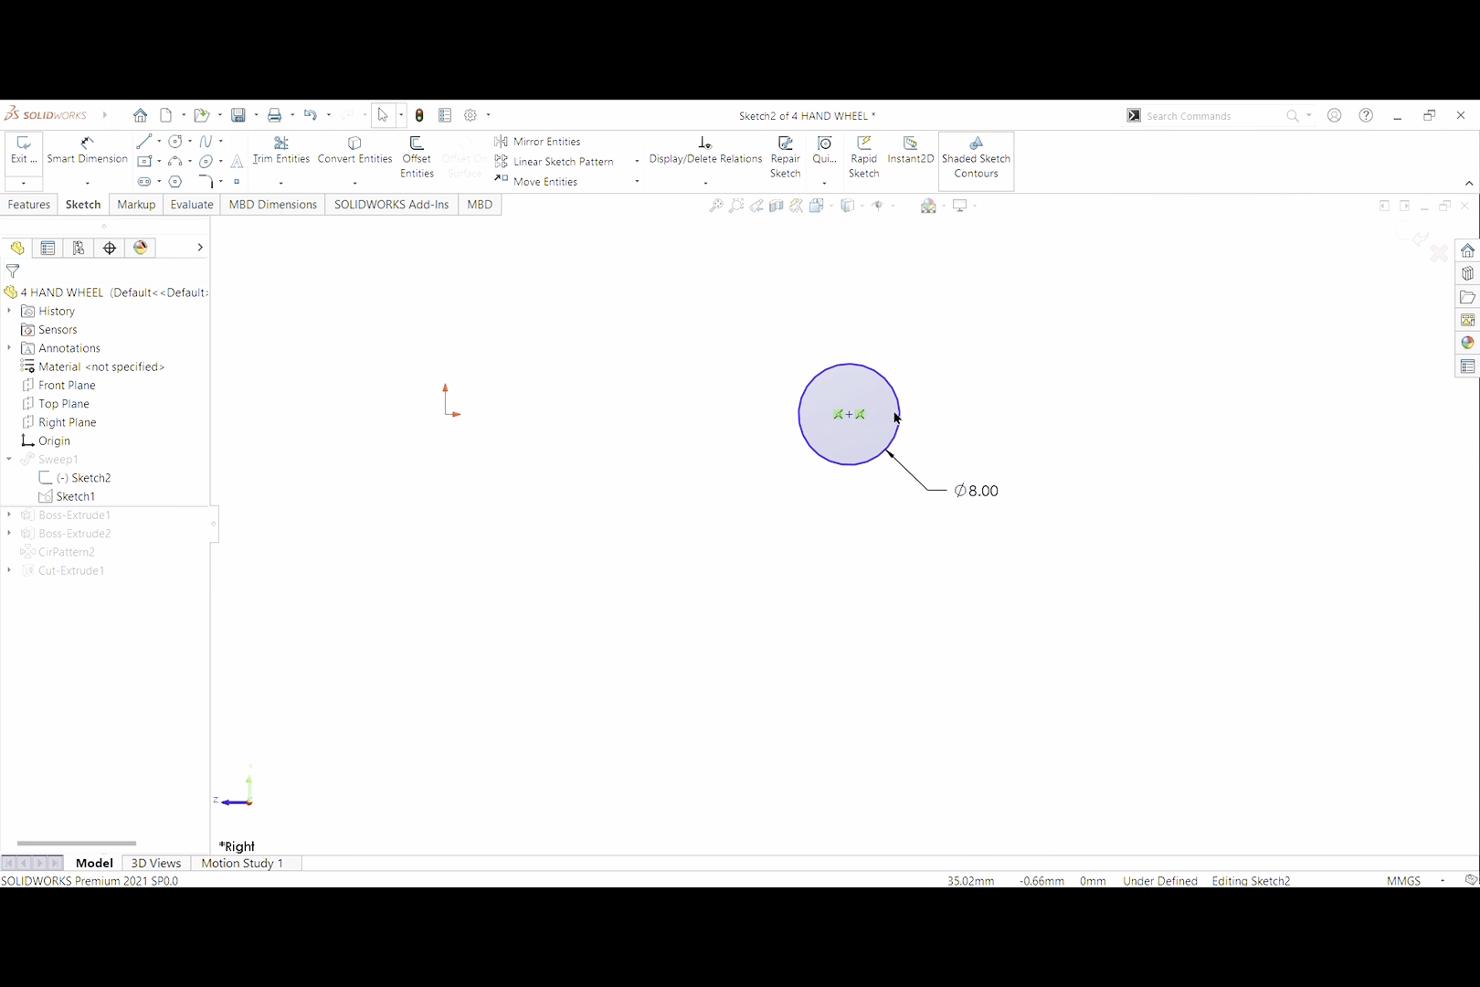
pyautogui.scroll(-2, 895, 416)
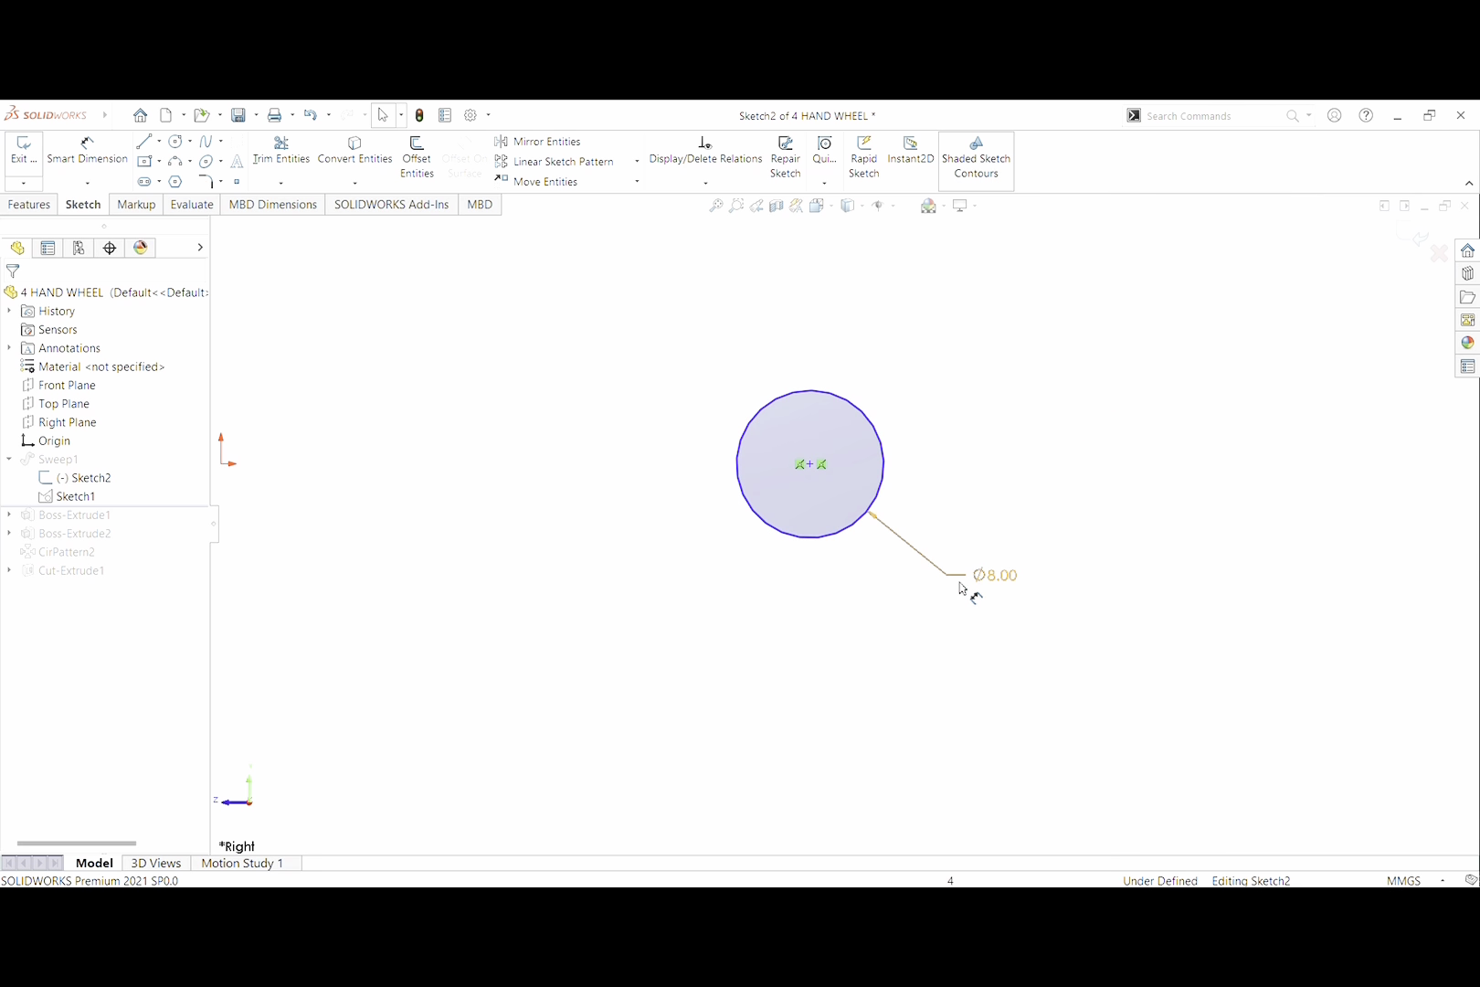
pyautogui.scroll(1, 980, 592)
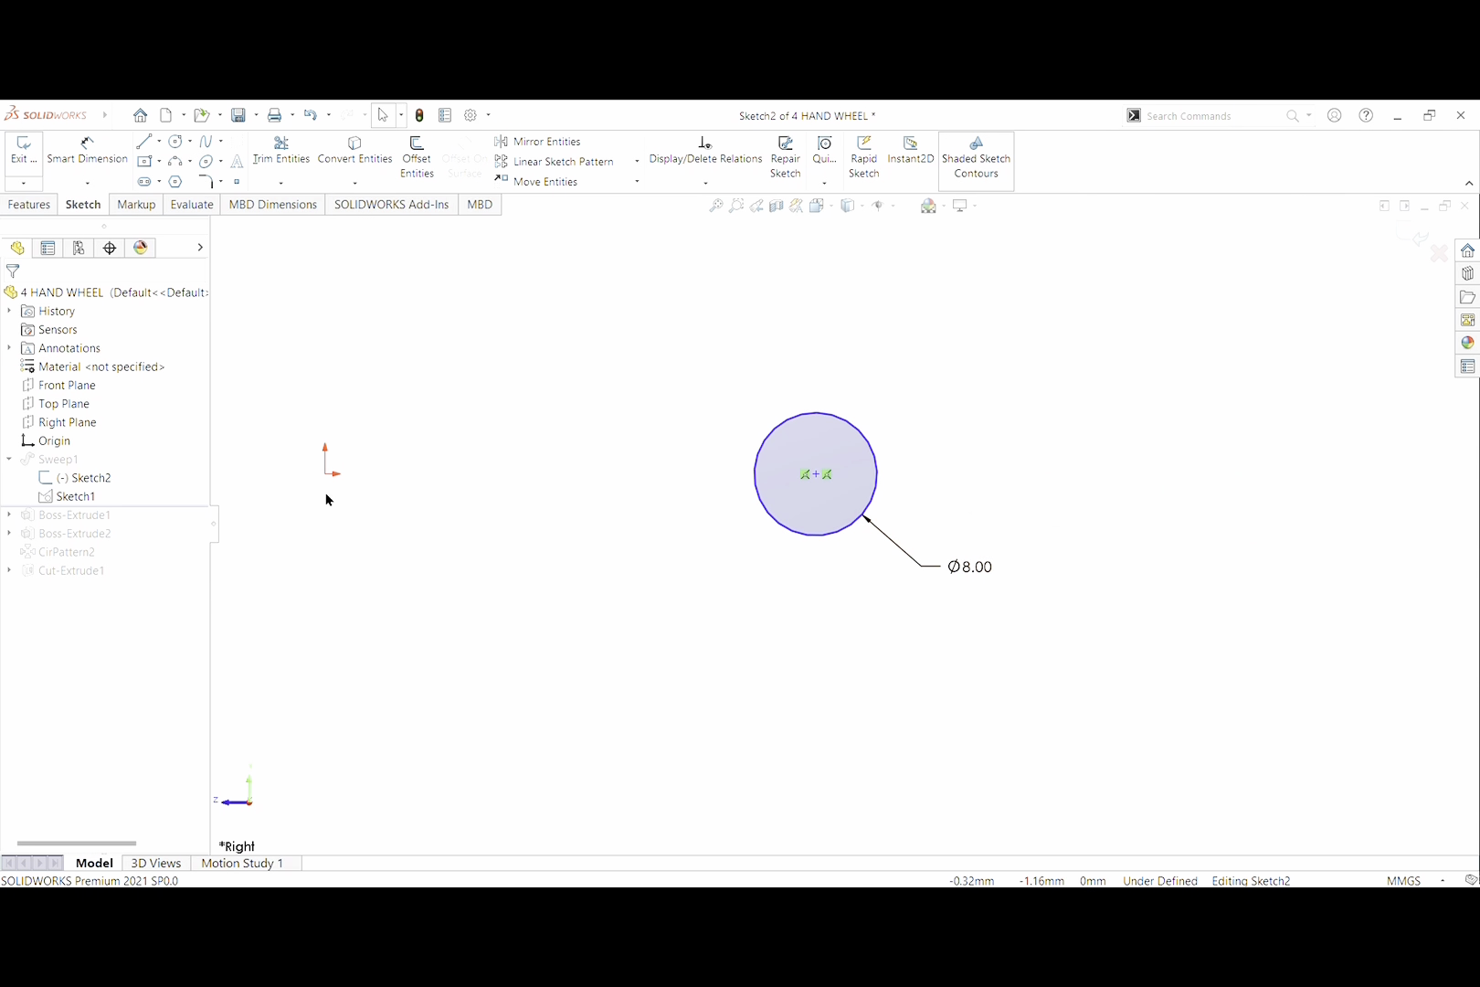
# Highlight the Sketch1 path to compare it with the profile circle and the origin, and exit Sketch2
pyautogui.click(85, 496)
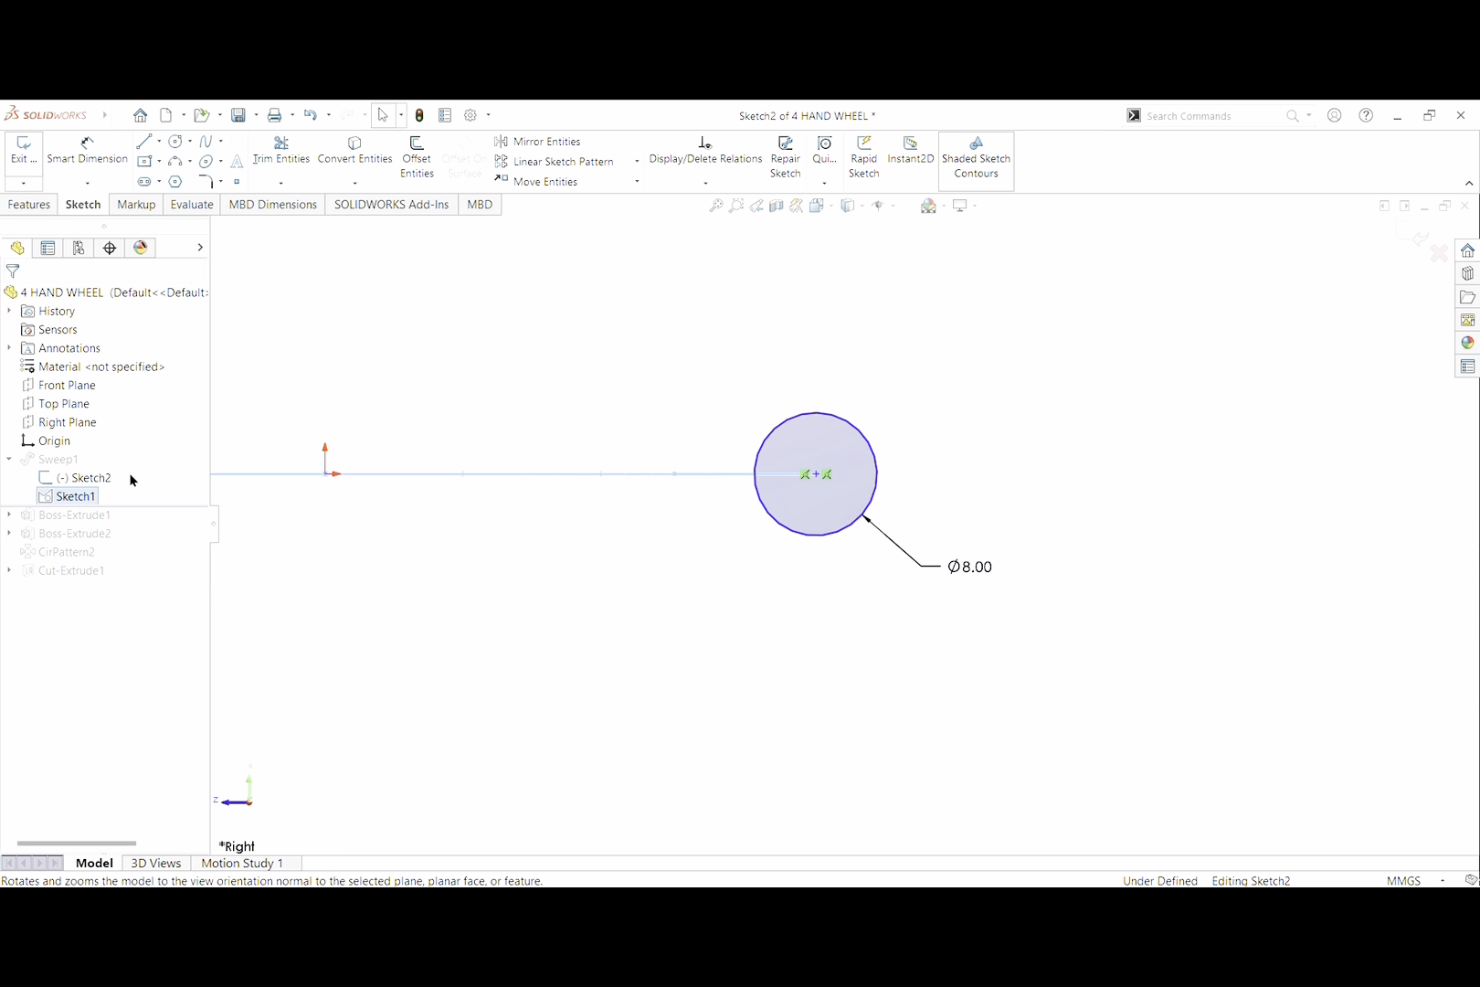
pyautogui.click(68, 497)
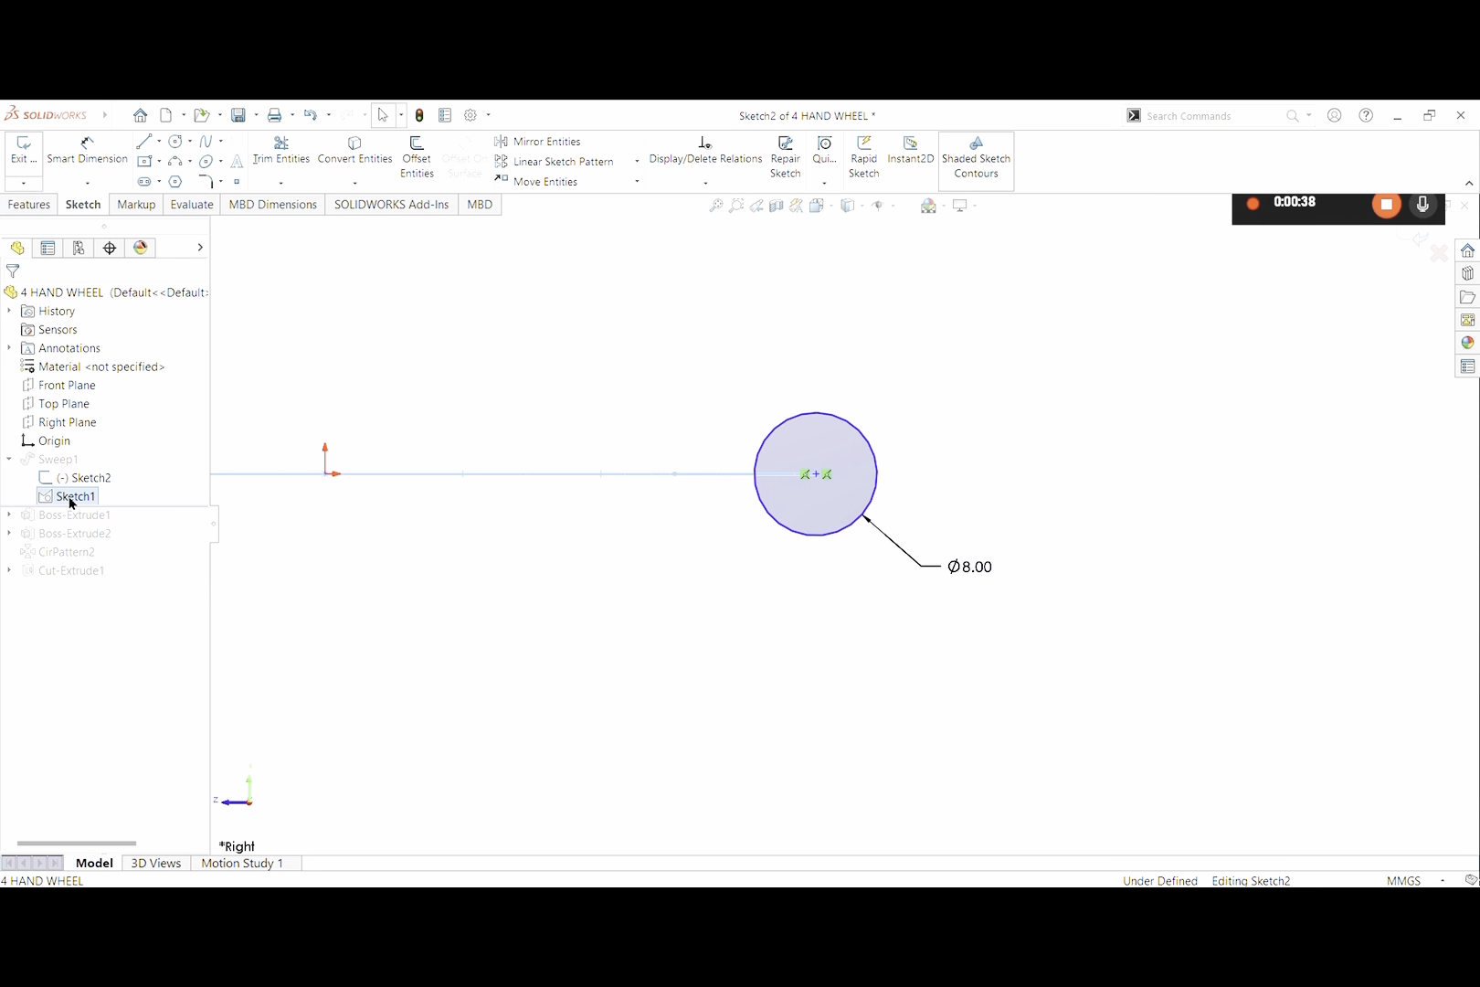
pyautogui.scroll(6, 315, 570)
pyautogui.scroll(-1, 387, 585)
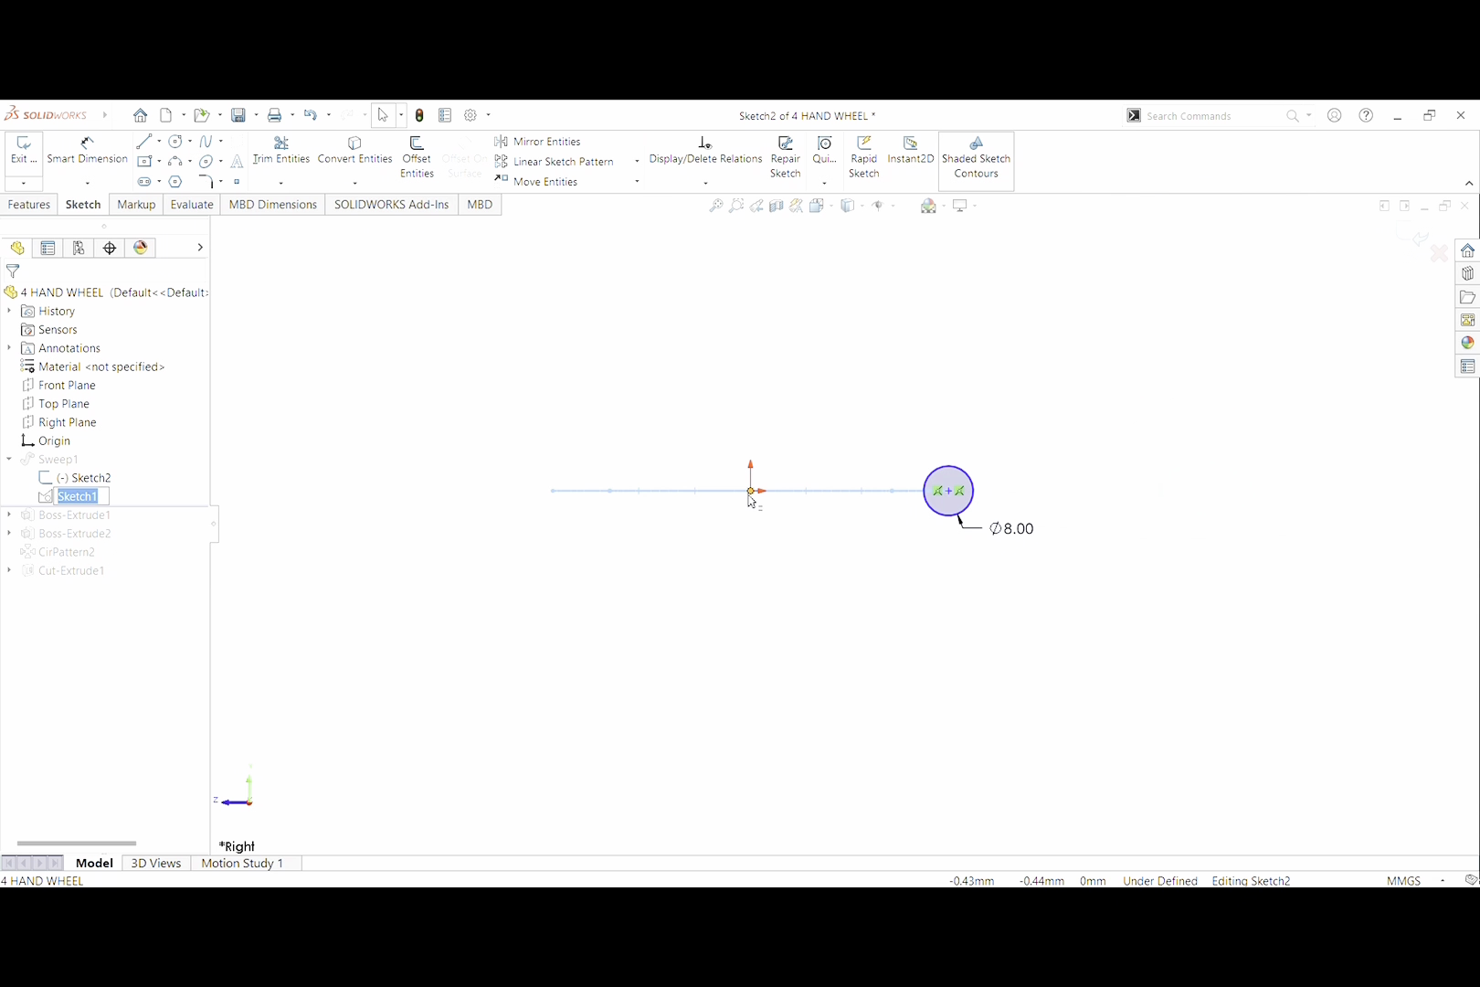
pyautogui.click(33, 169)
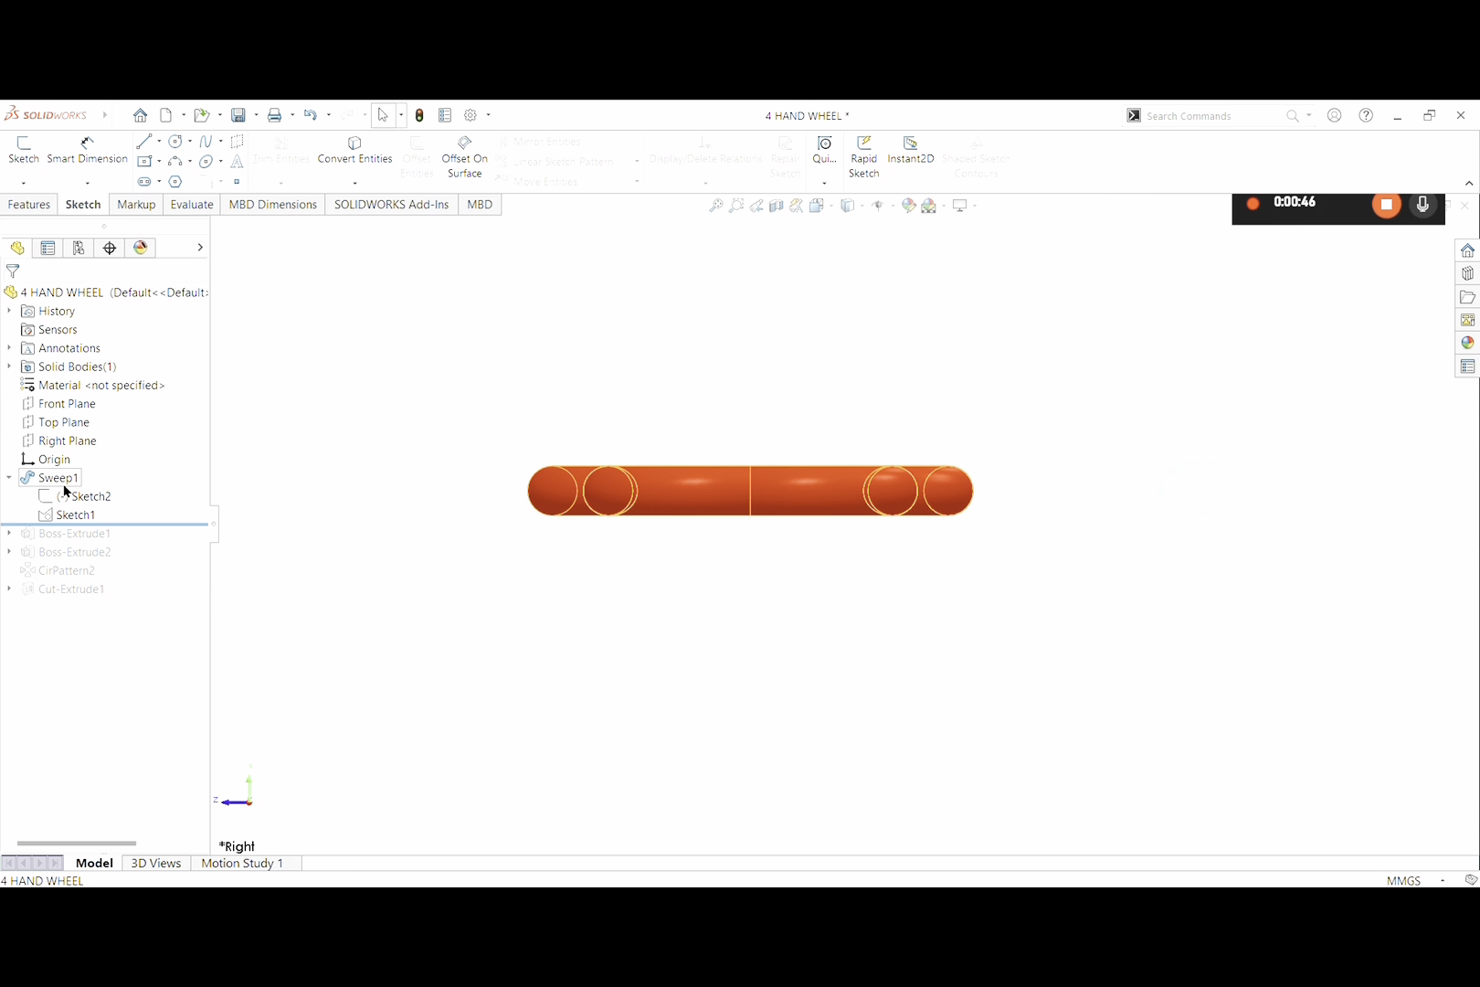
# Open the definition of Sweep1, inspect its sketch profile and closed path around the wheel rim, and accept it
pyautogui.click(64, 483)
pyautogui.click(73, 439)
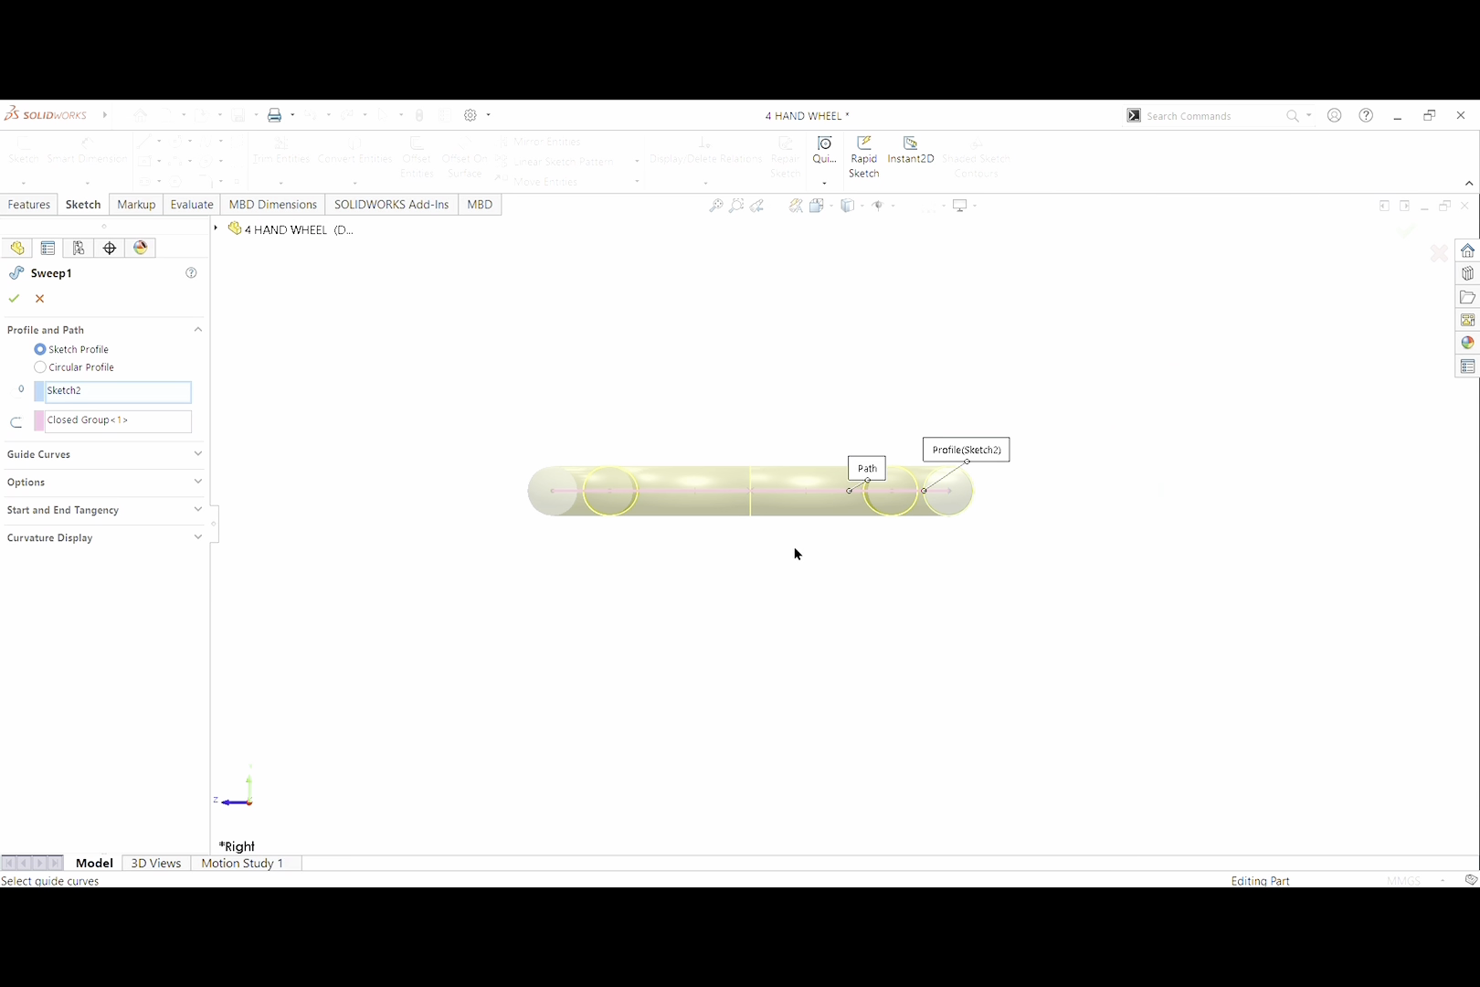
pyautogui.scroll(-1, 797, 548)
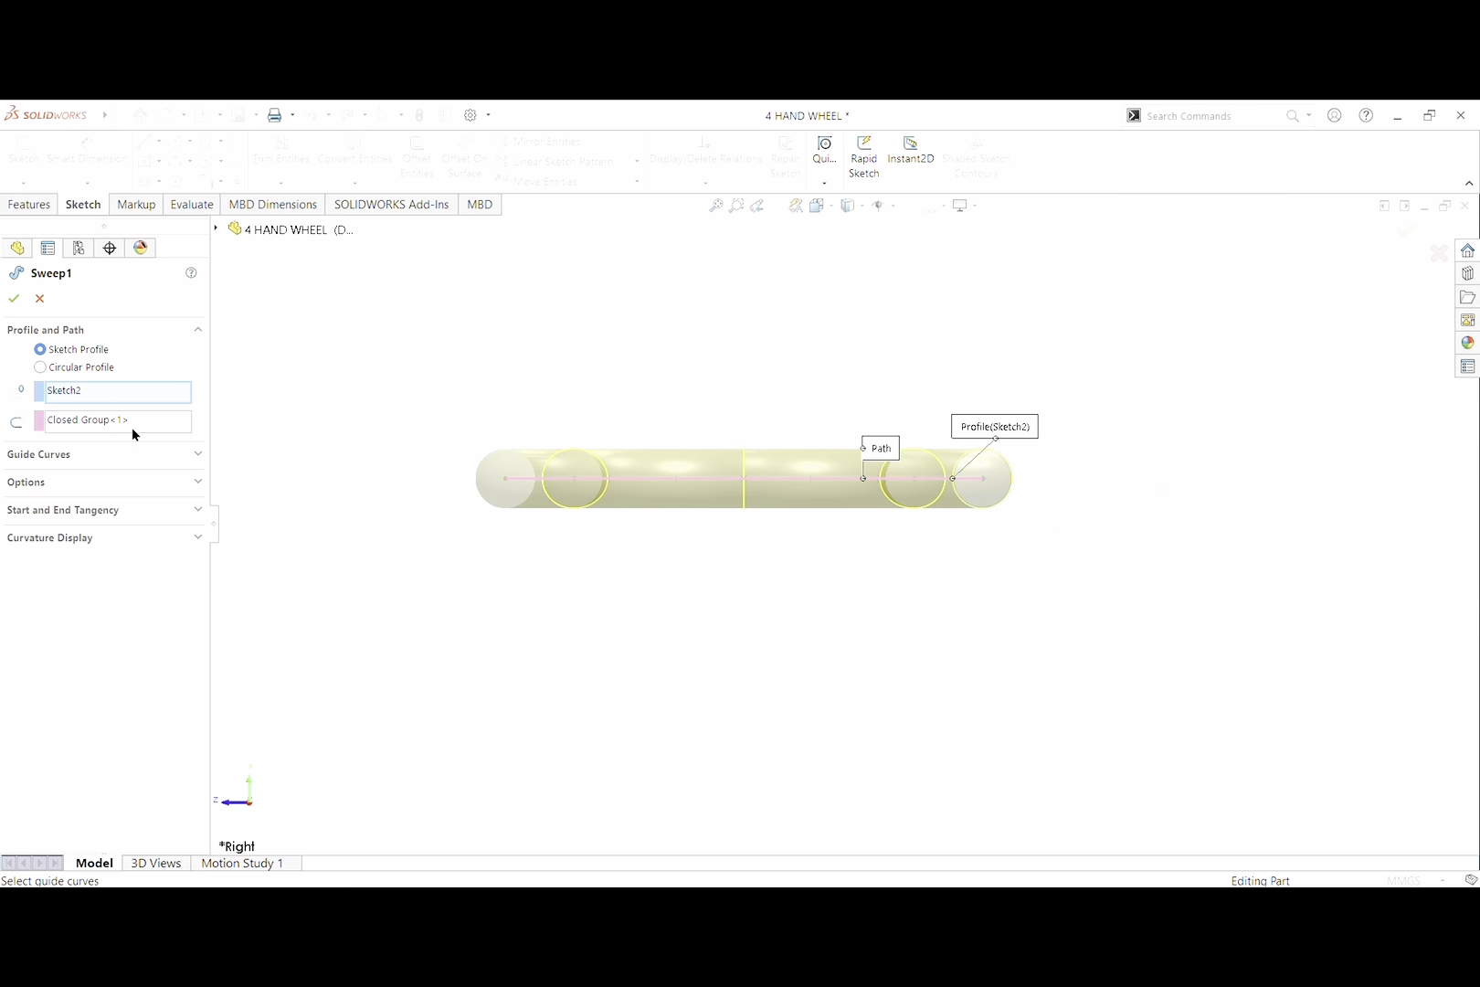
pyautogui.scroll(-4, 1029, 459)
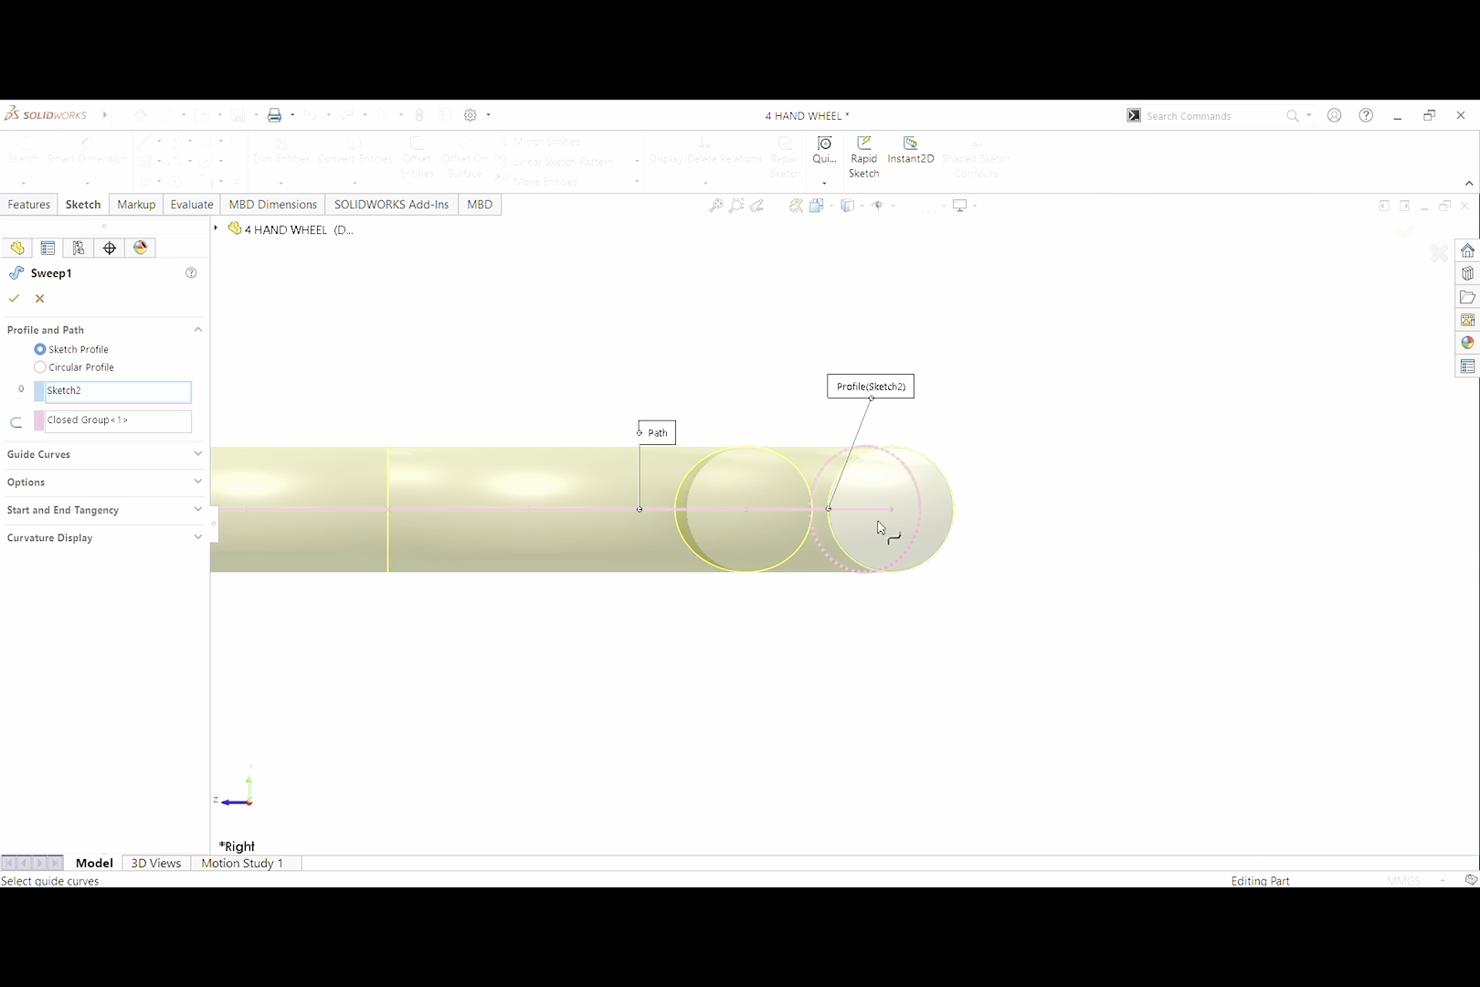
pyautogui.scroll(3, 840, 538)
pyautogui.moveTo(661, 572); pyautogui.dragTo(697, 714, button='middle')
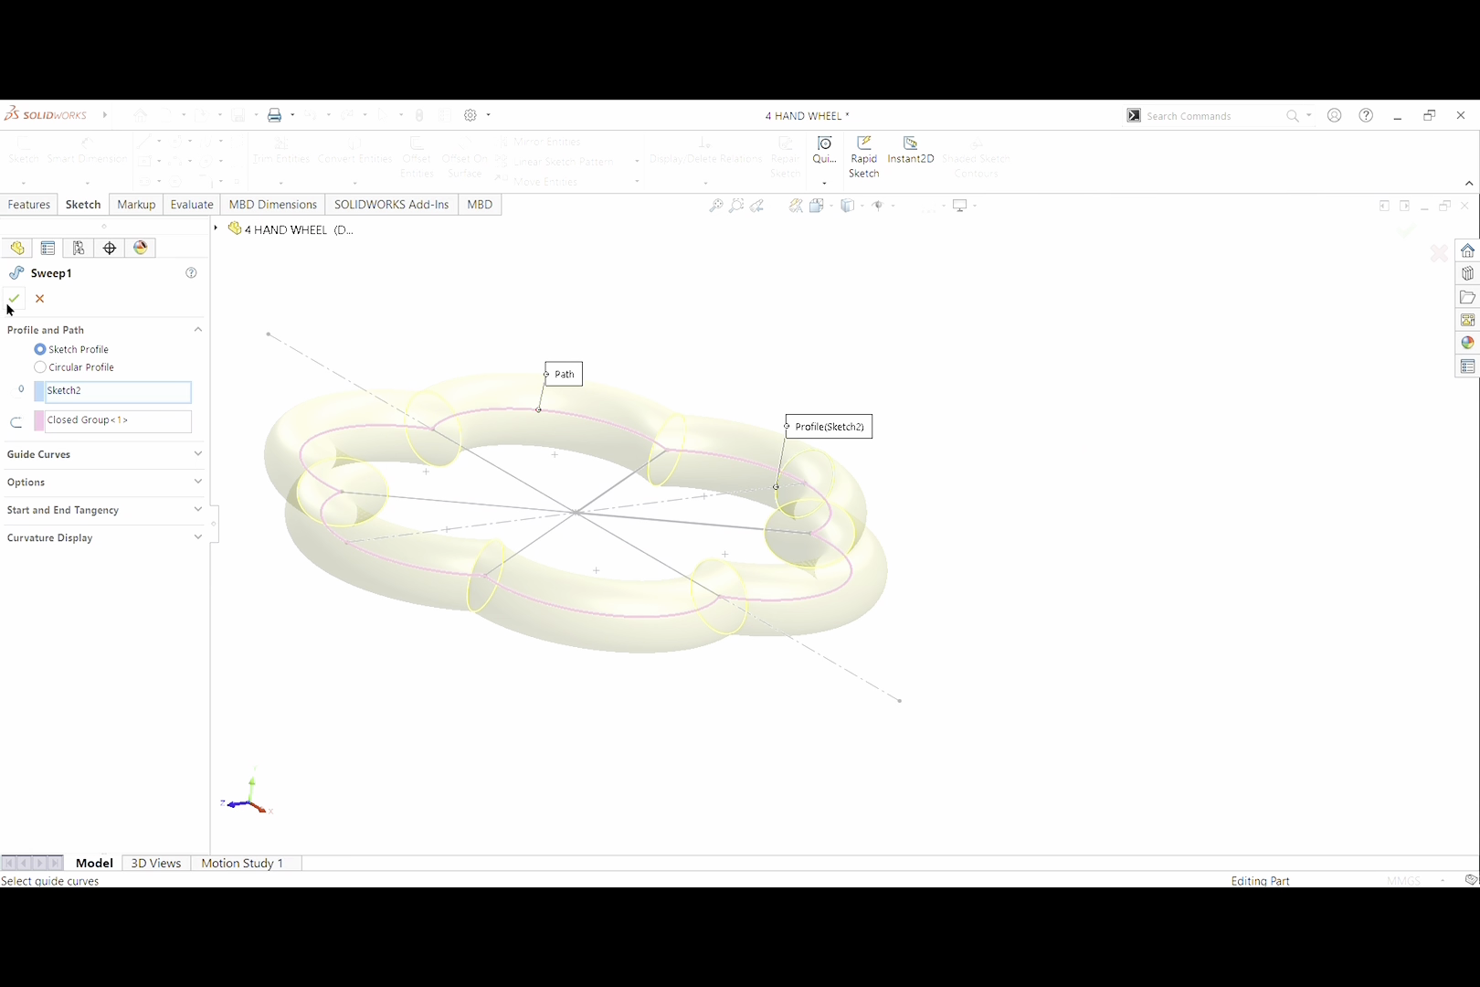
pyautogui.press('Return')
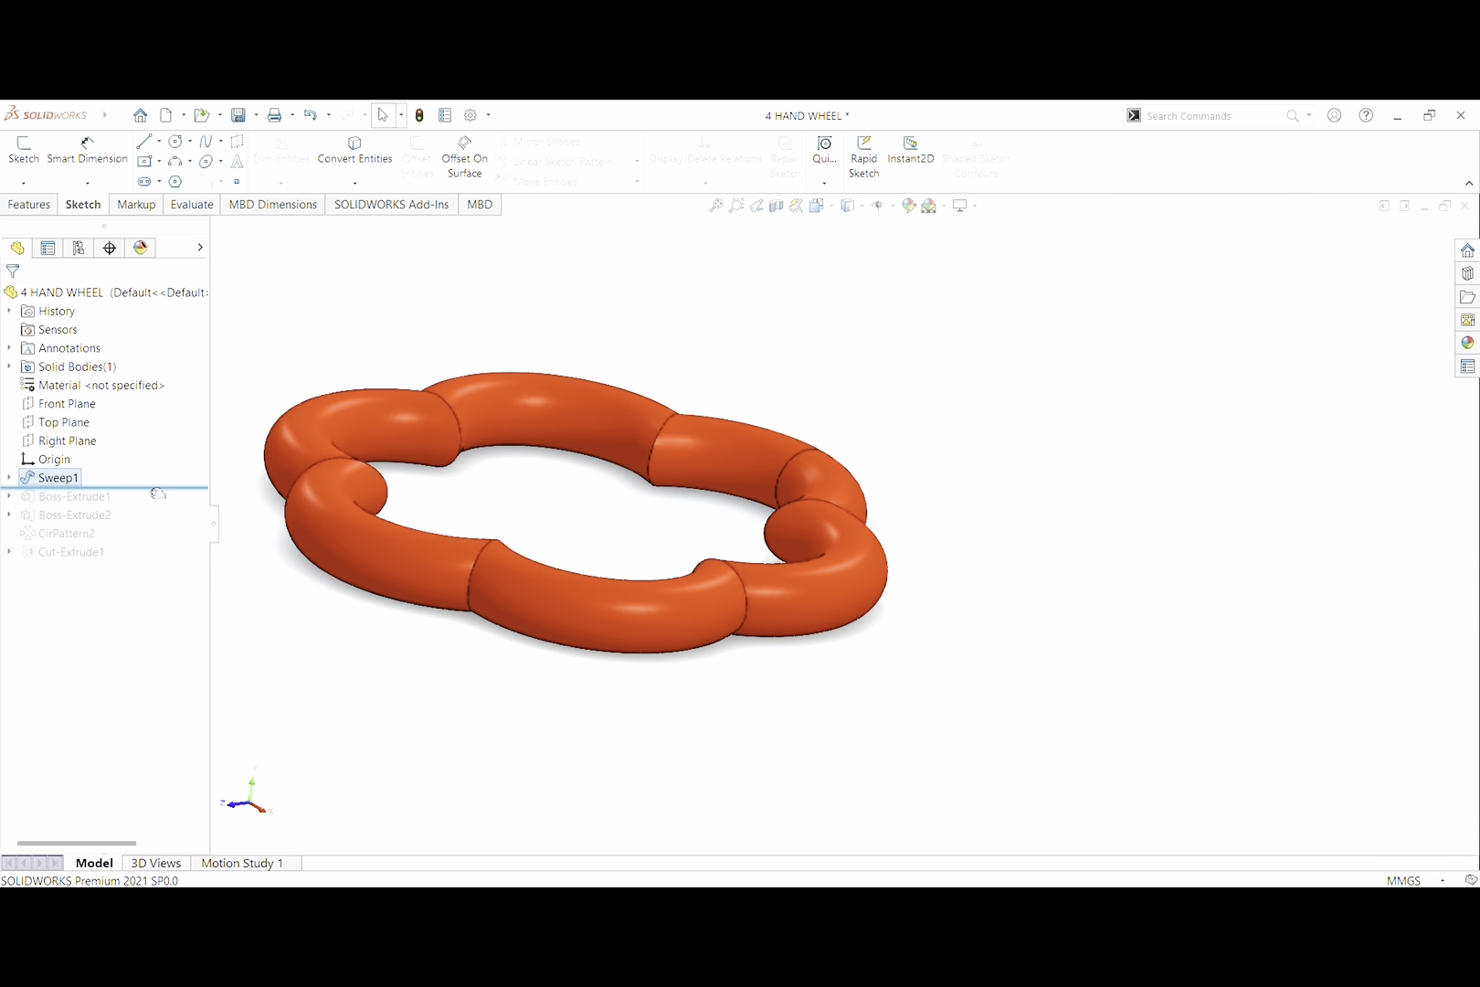
# Roll the model forward past Boss-Extrude1, open its Sketch3, examine the hub circle's diameter, and exit the sketch
pyautogui.moveTo(157, 493); pyautogui.dragTo(158, 508)
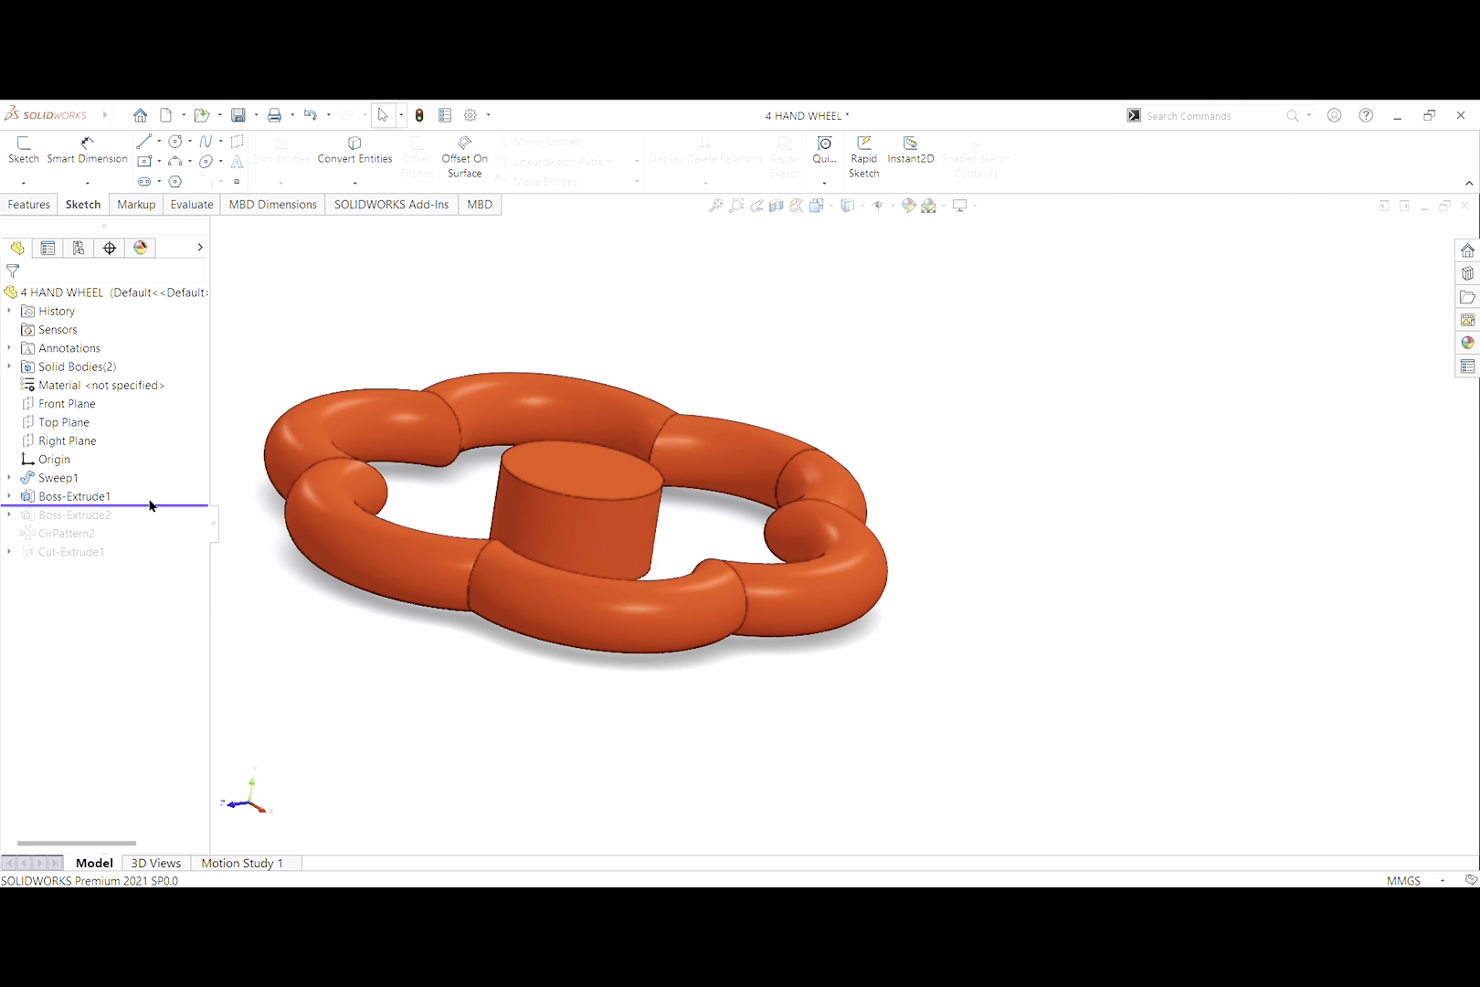
pyautogui.click(10, 497)
pyautogui.click(75, 514)
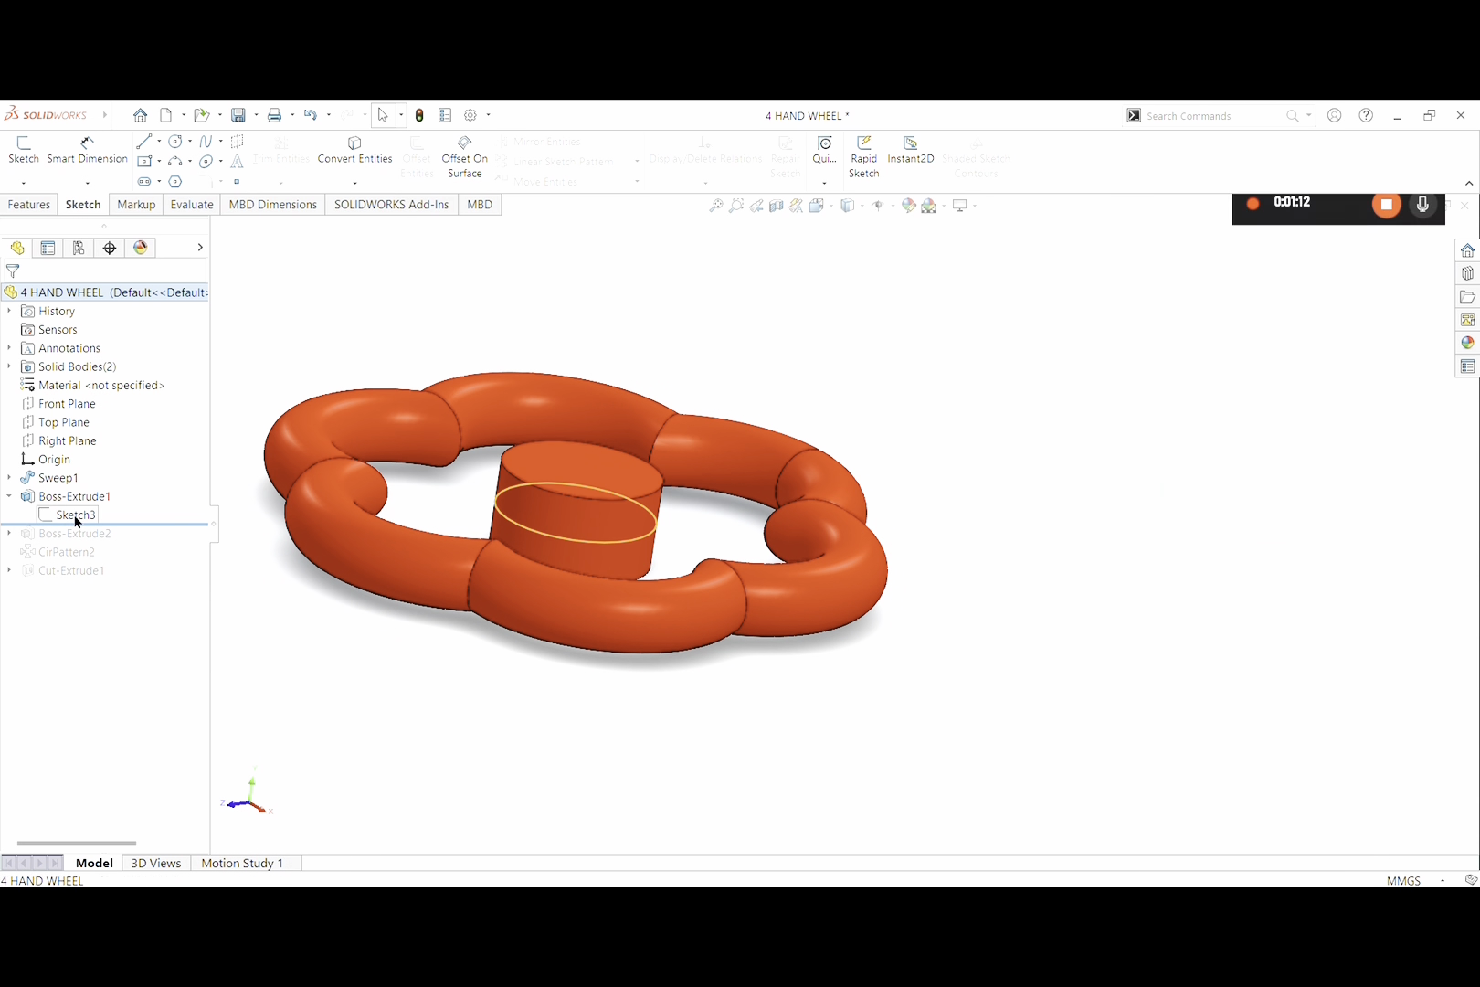
pyautogui.click(87, 480)
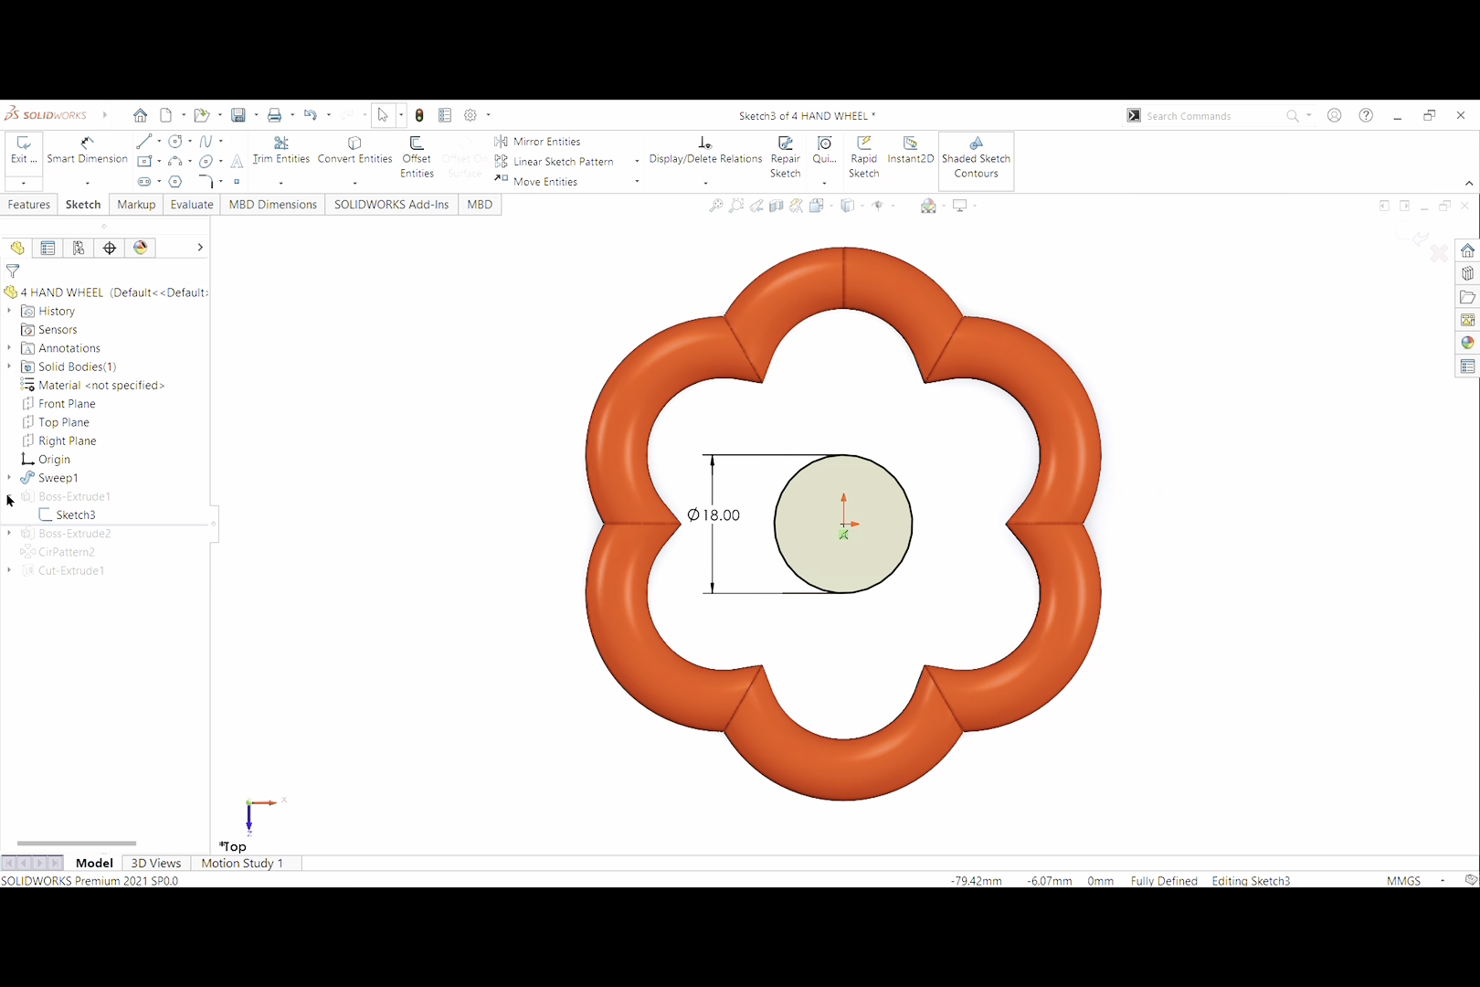
pyautogui.click(22, 152)
# Open the definition of Boss-Extrude1, inspect the hub's end condition, depth and merge setting, and accept it
pyautogui.click(83, 497)
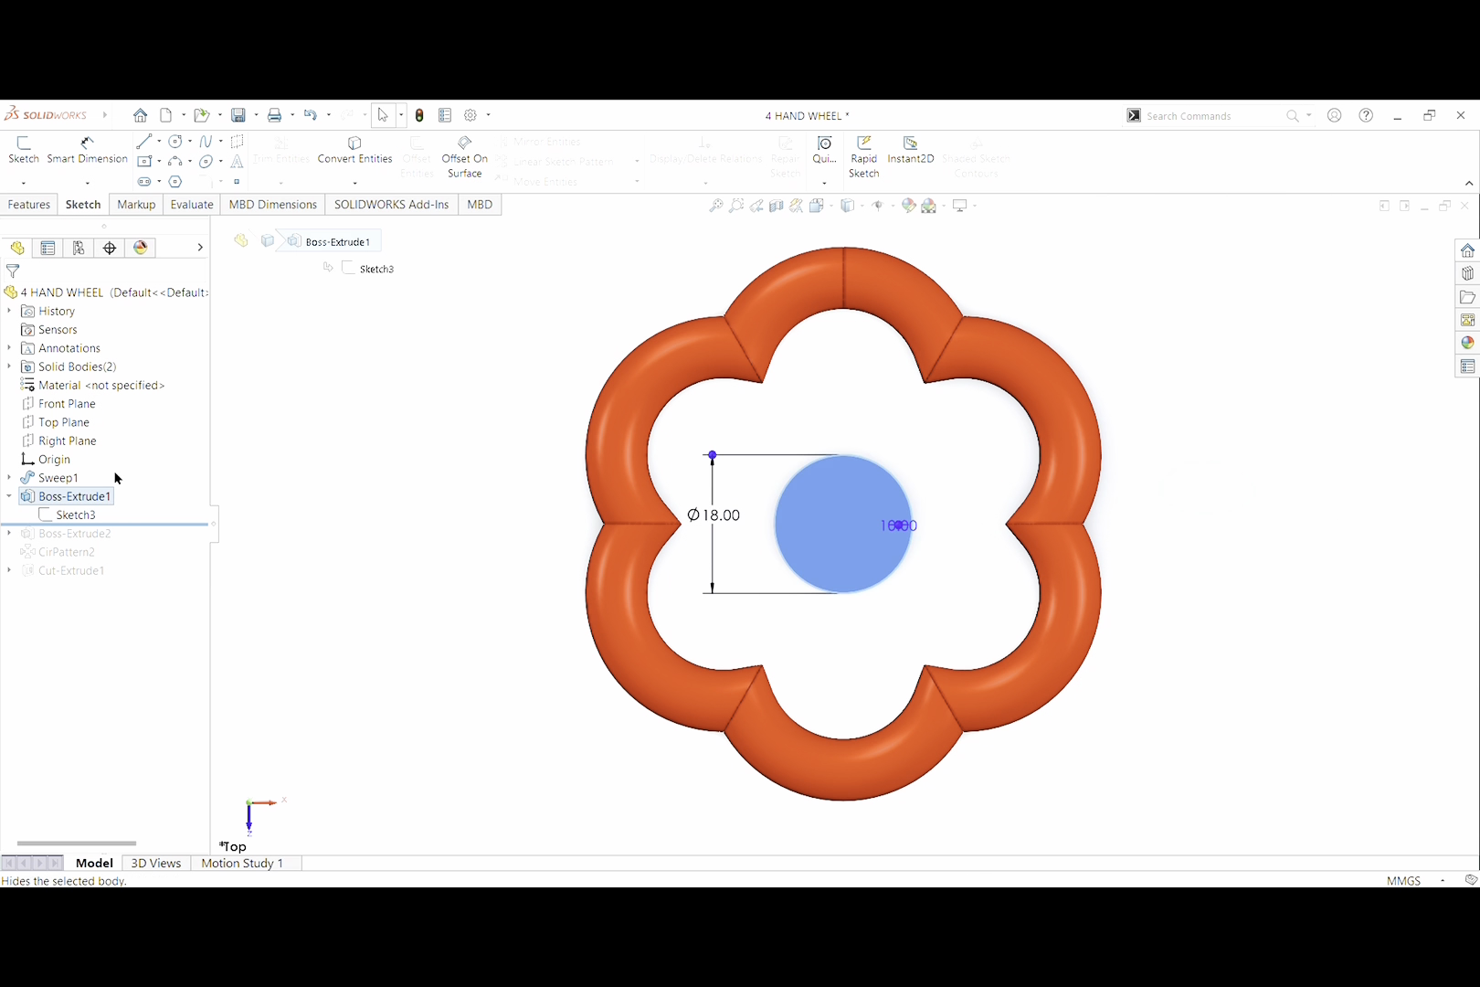
pyautogui.click(120, 461)
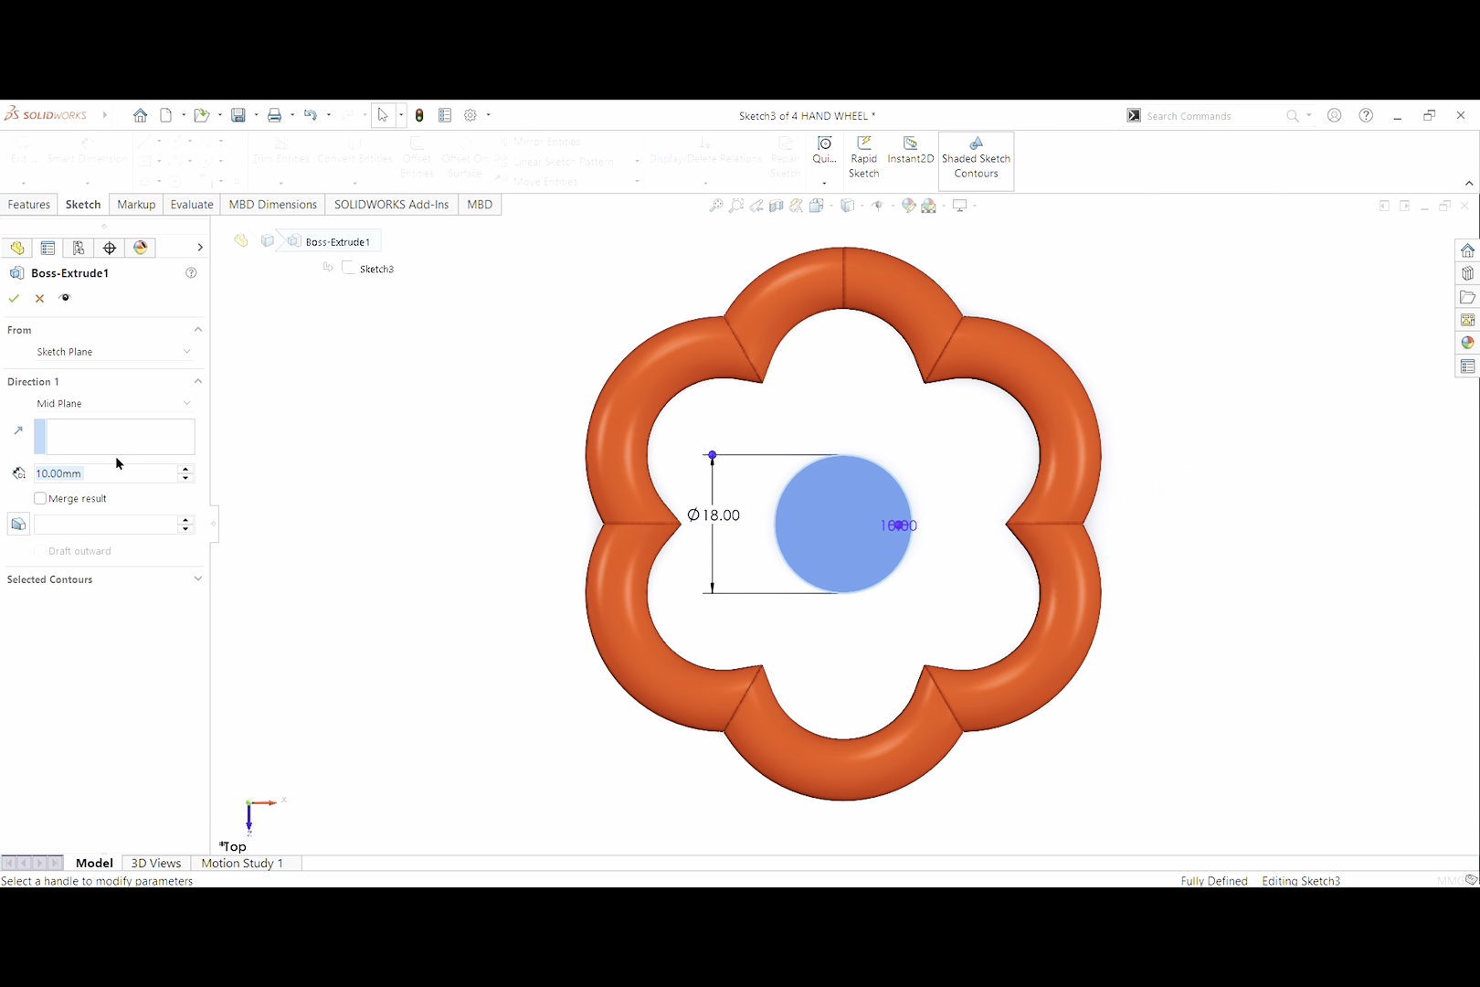
pyautogui.moveTo(601, 787); pyautogui.dragTo(647, 595, button='middle')
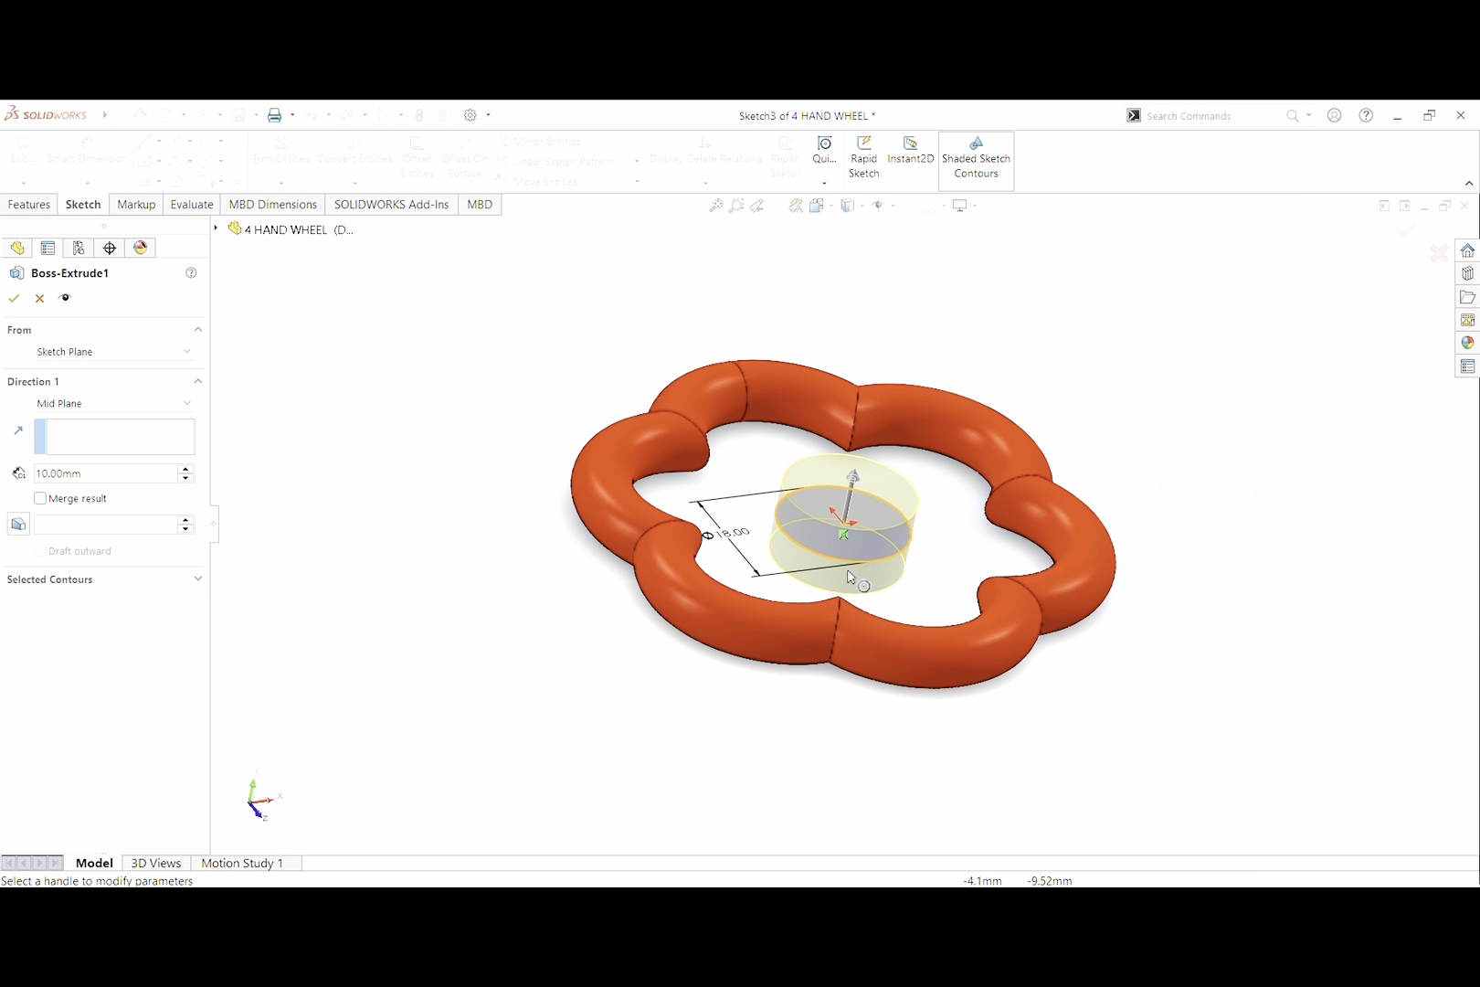
pyautogui.click(15, 299)
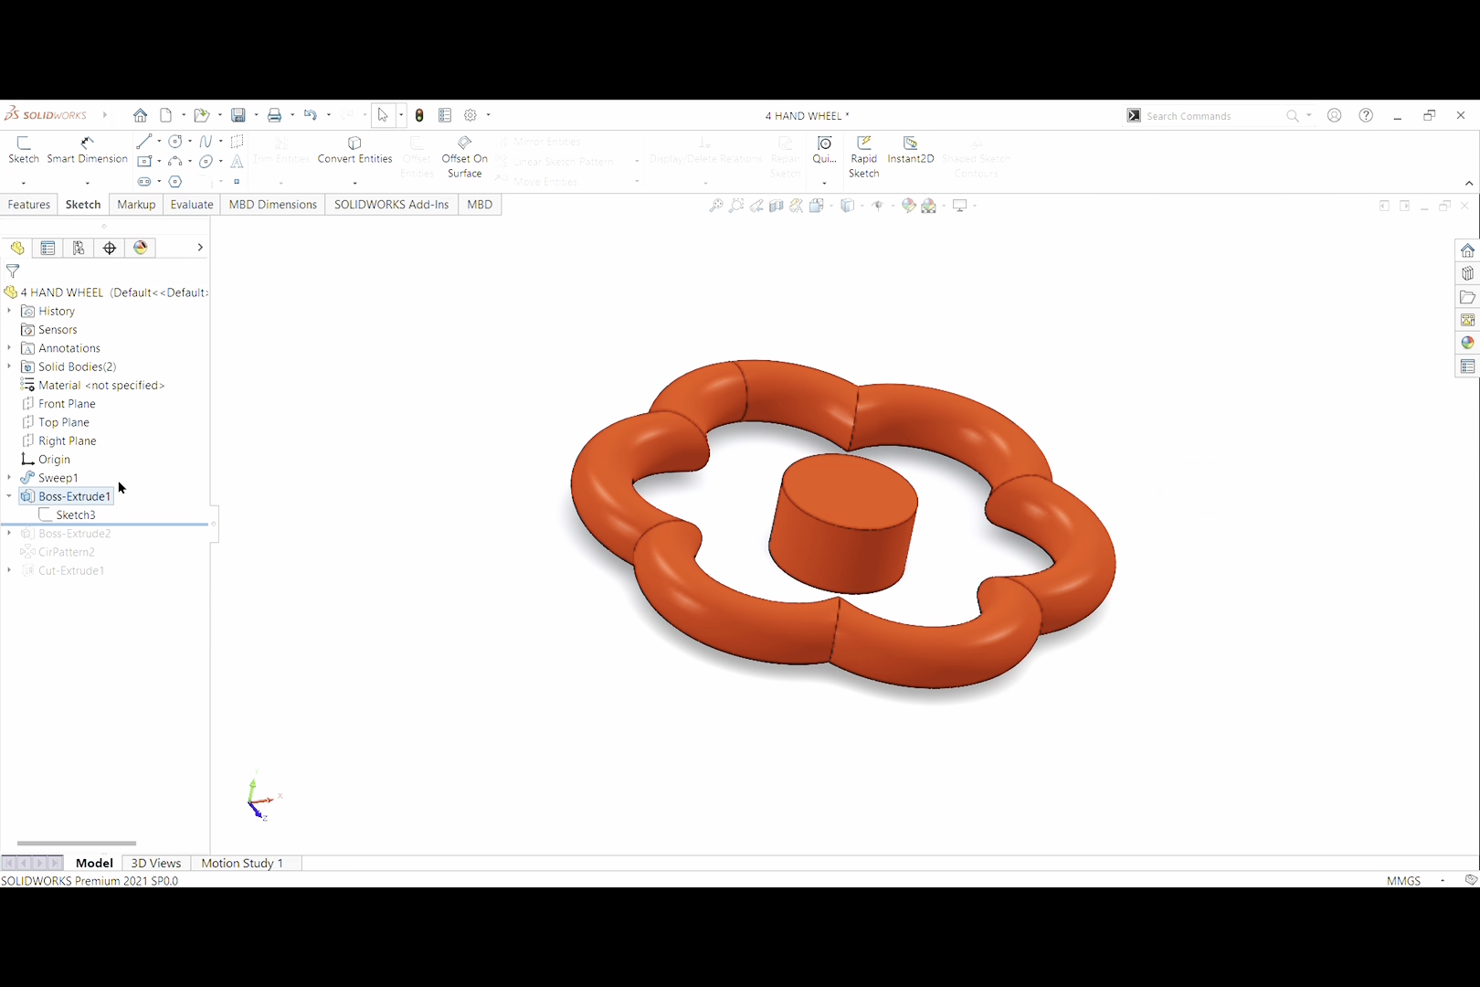
pyautogui.click(9, 497)
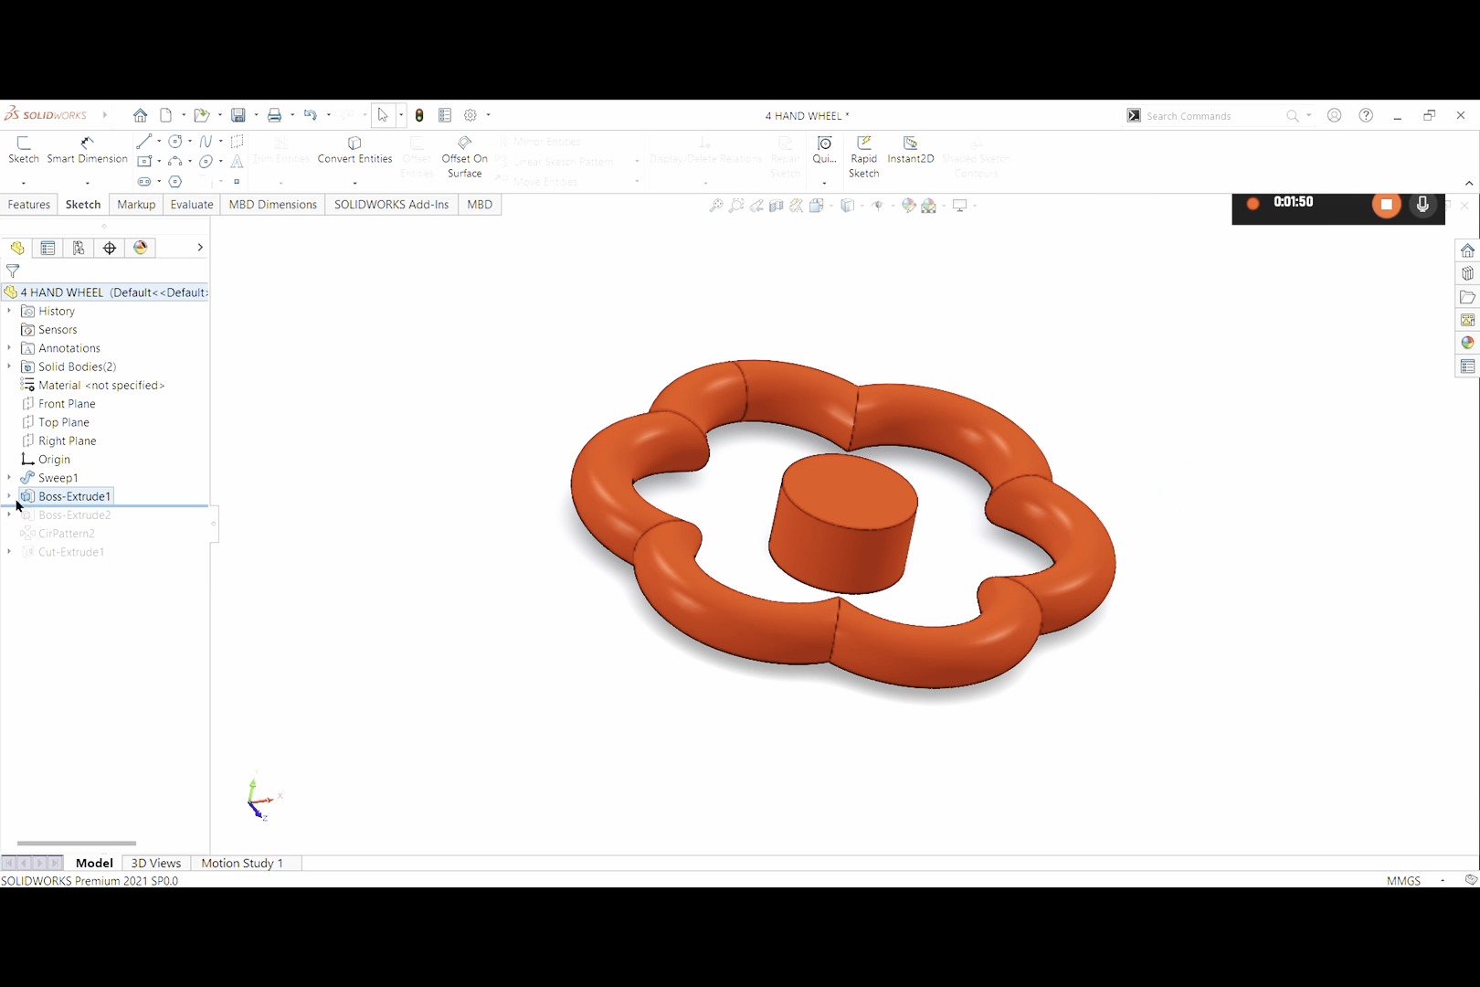
# Roll the model forward past Boss-Extrude2, open its Sketch4, examine the spoke circle inside the hub, and exit the sketch
pyautogui.moveTo(41, 512); pyautogui.dragTo(55, 524)
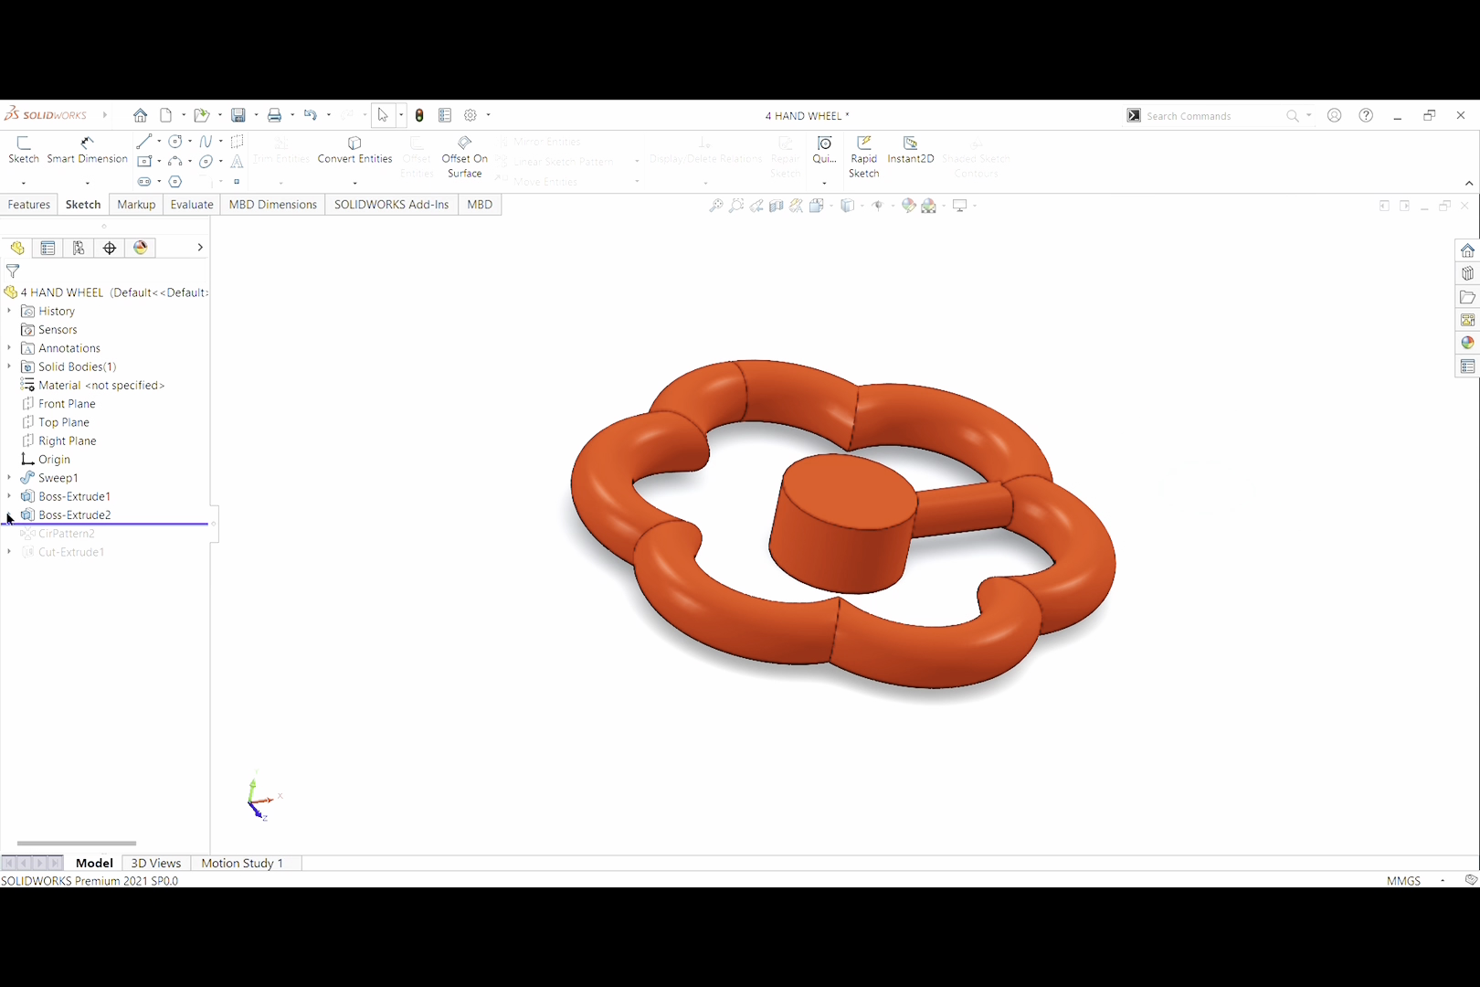
pyautogui.click(7, 515)
pyautogui.click(48, 529)
pyautogui.click(71, 500)
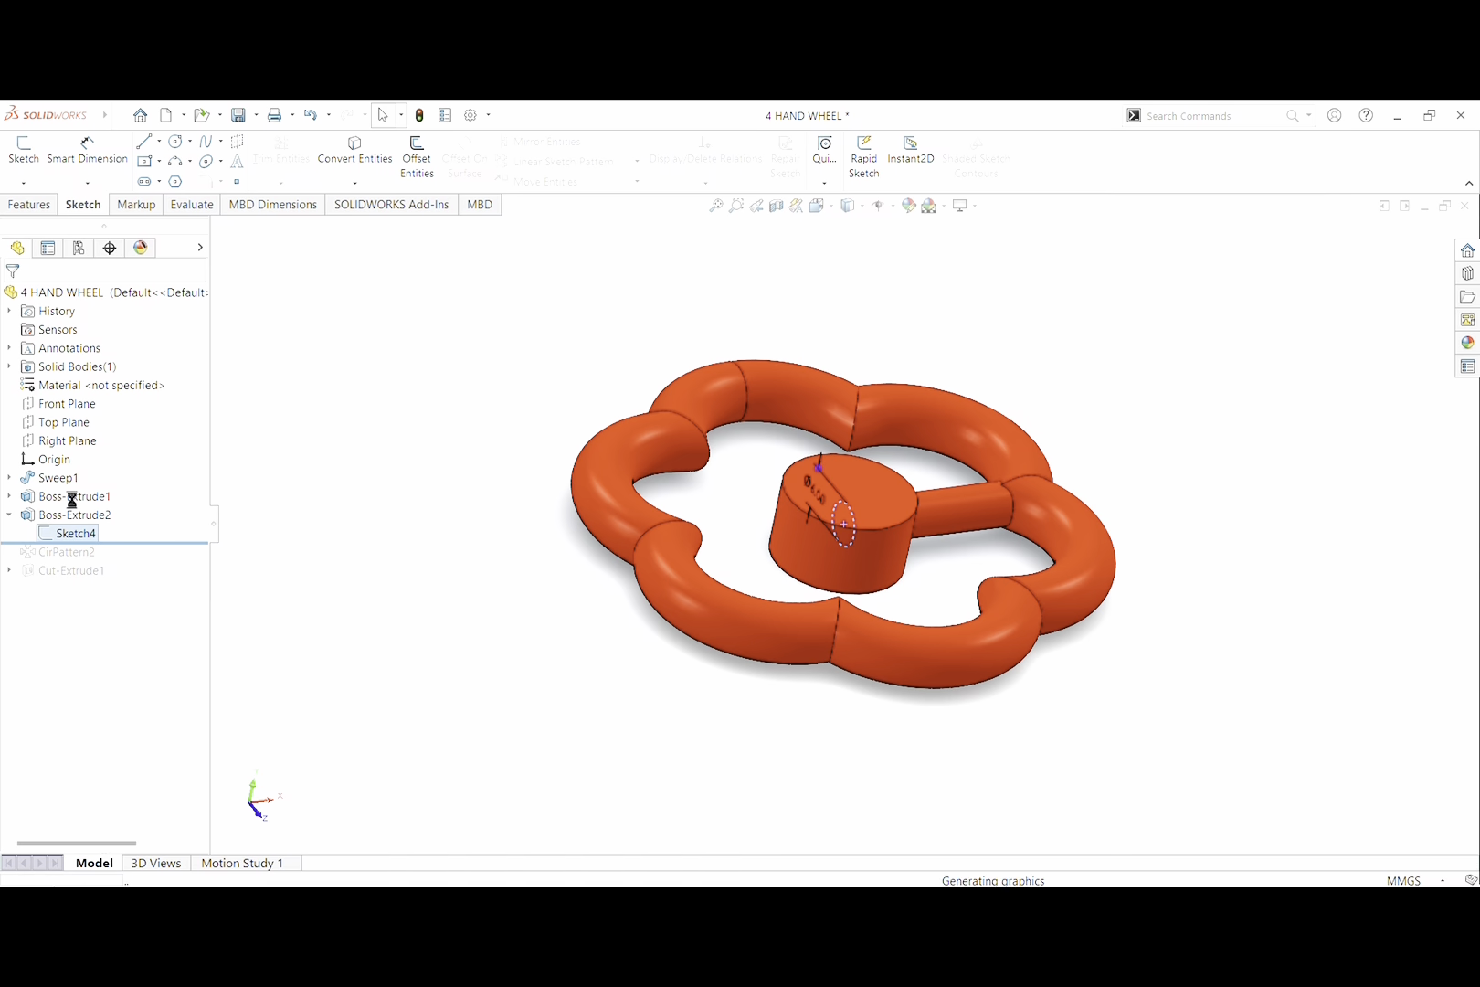
pyautogui.moveTo(519, 664); pyautogui.dragTo(582, 724, button='middle')
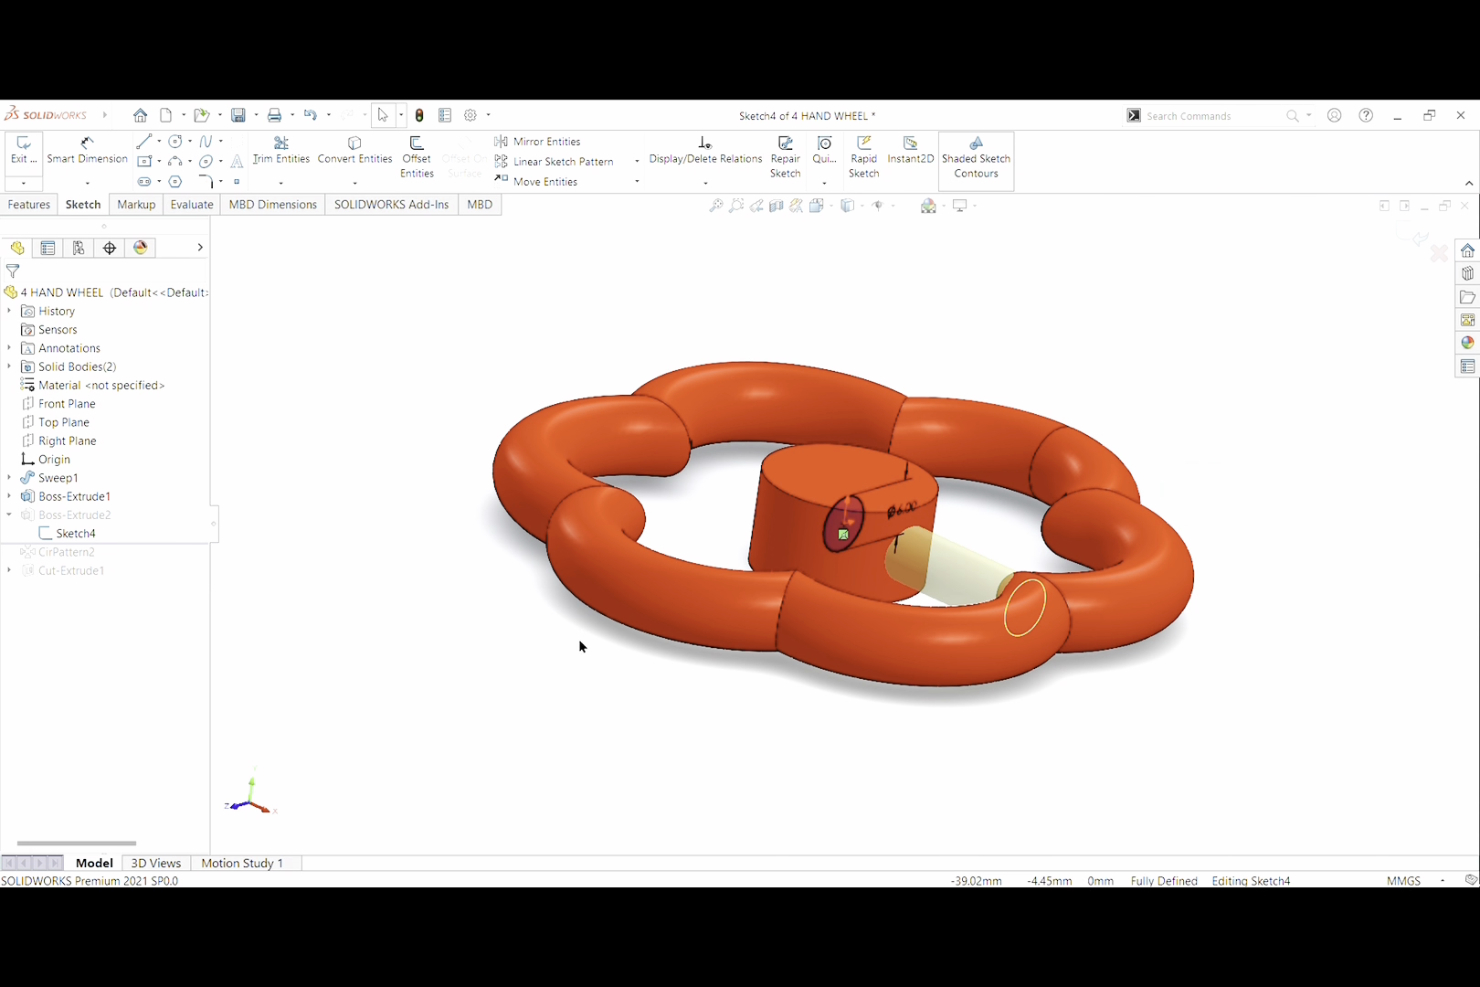
pyautogui.scroll(1, 1086, 699)
pyautogui.moveTo(1088, 708); pyautogui.dragTo(1044, 710, button='middle')
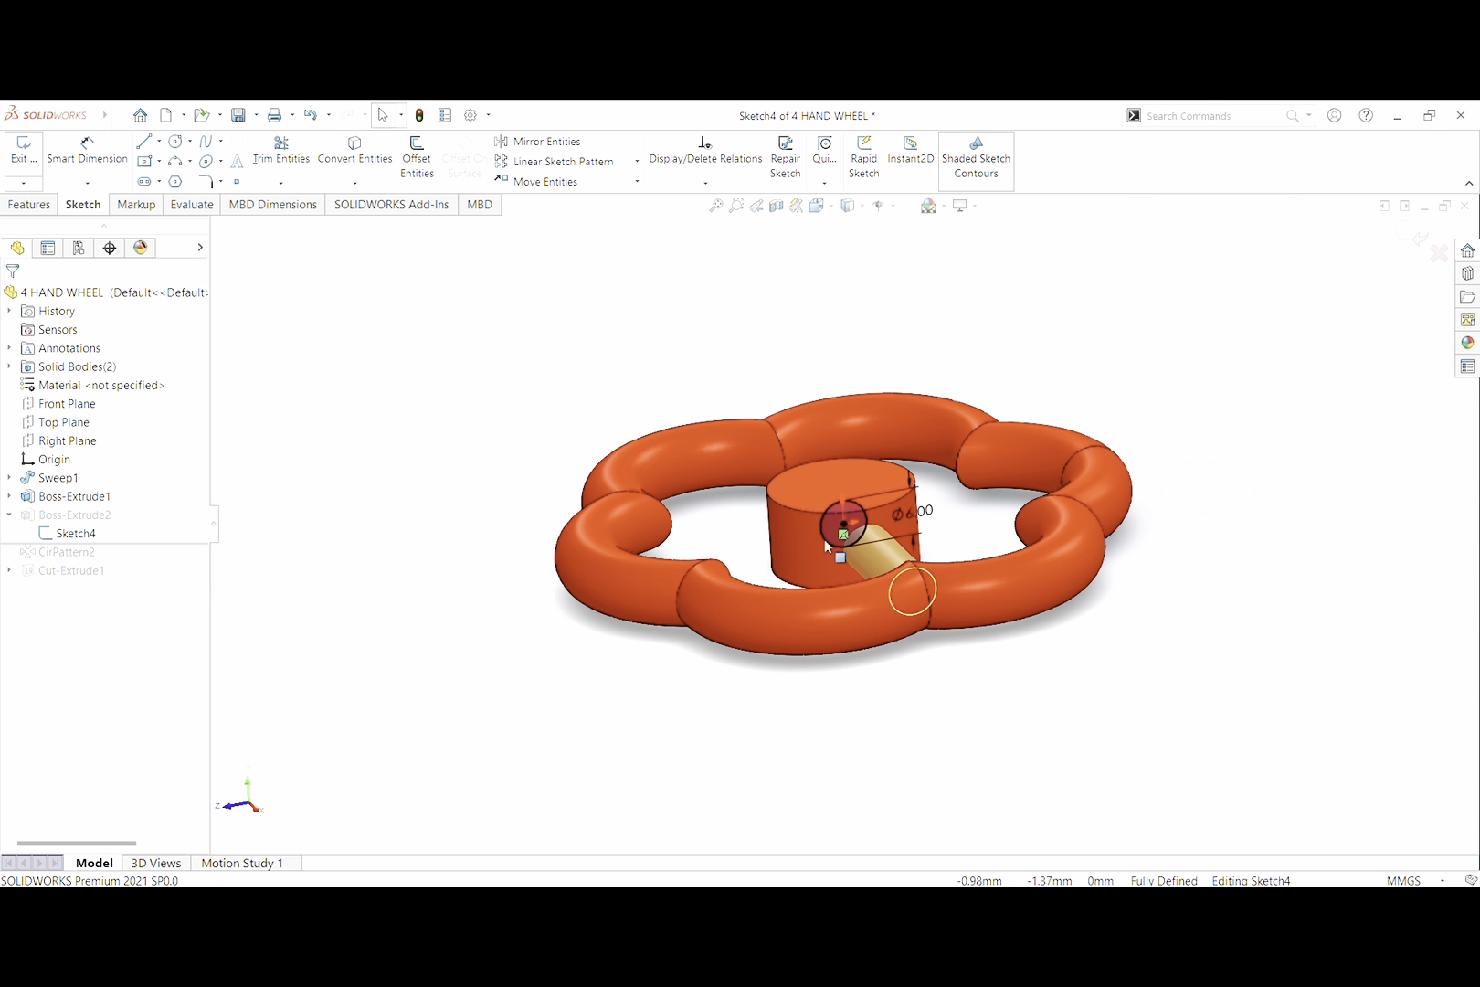
pyautogui.click(27, 165)
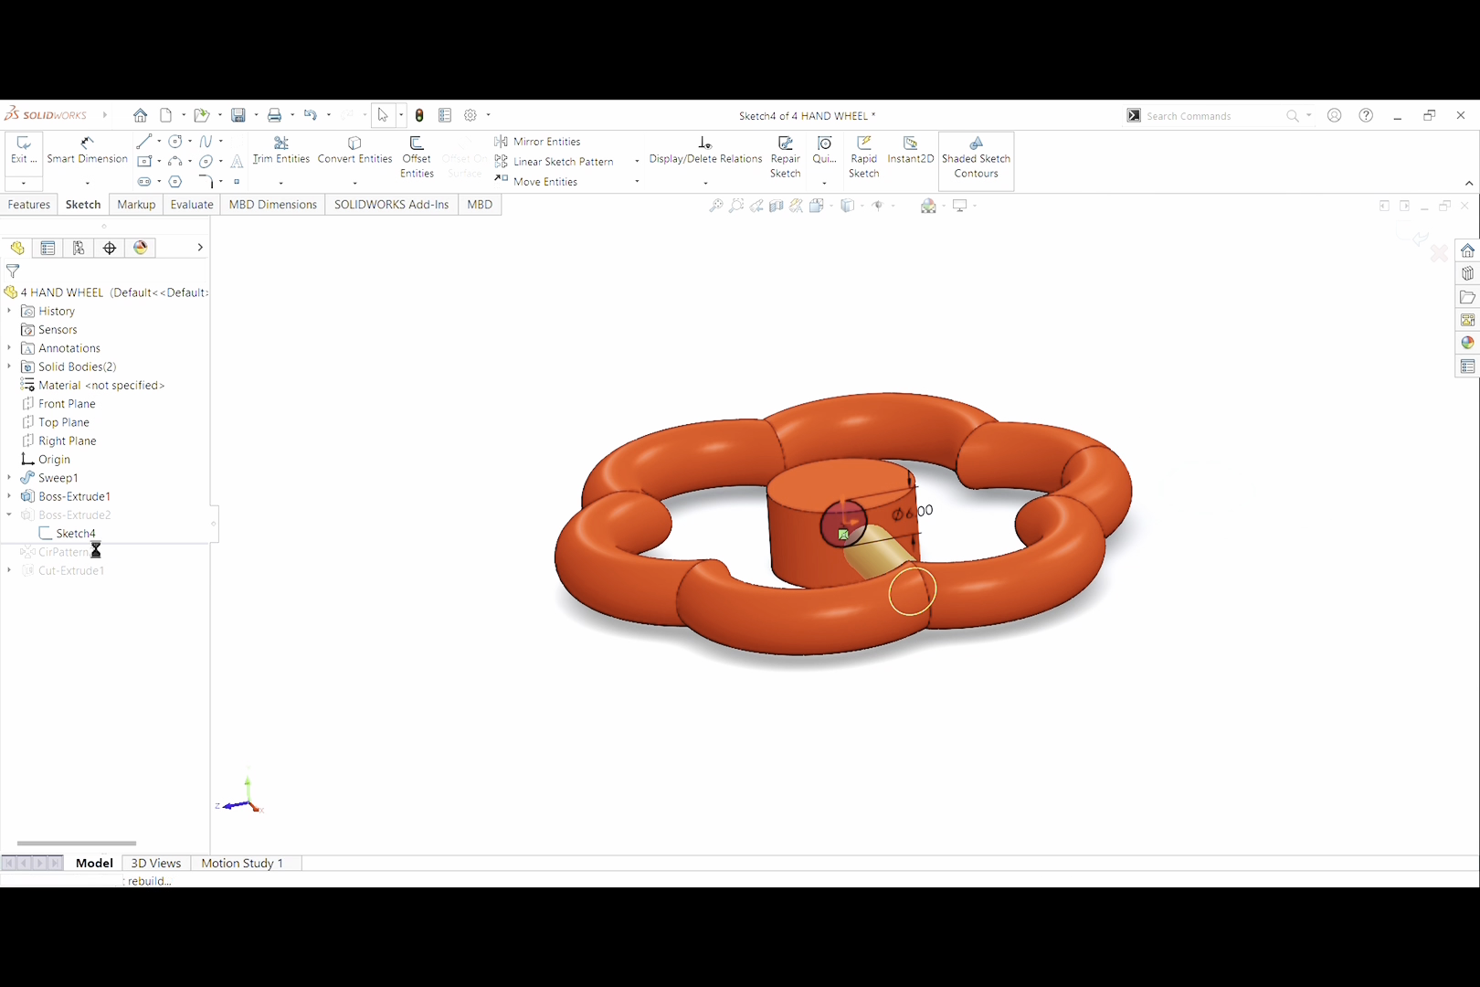
# Open the definition of Boss-Extrude2, inspect the spoke's end condition, depth and feature scope bodies, and accept it
pyautogui.click(92, 515)
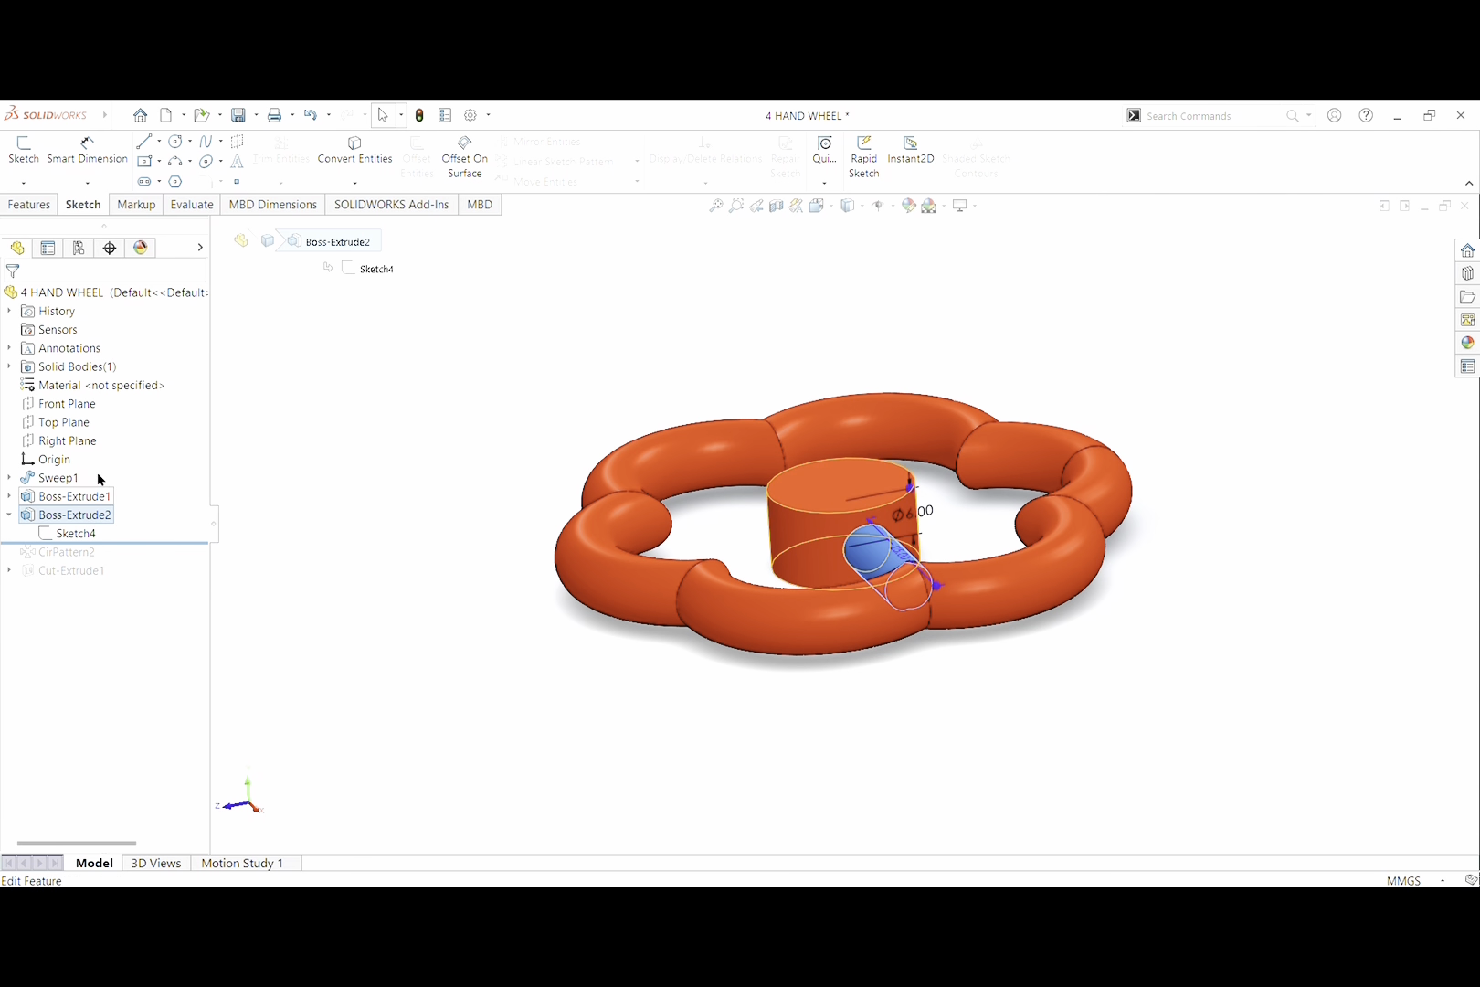
pyautogui.click(110, 479)
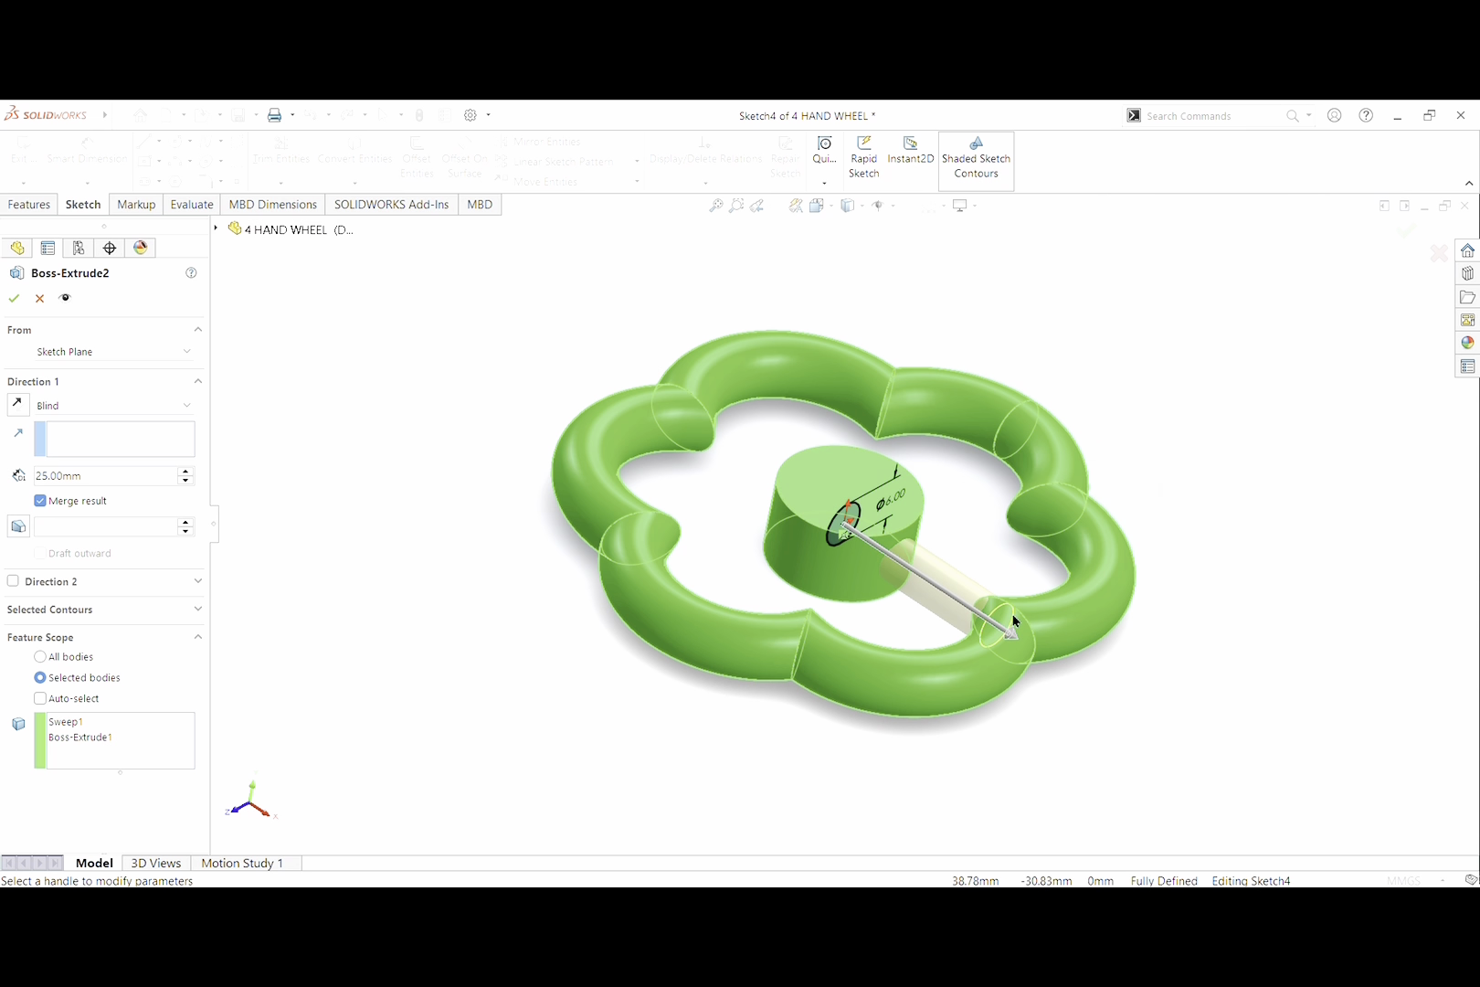
pyautogui.scroll(2, 996, 603)
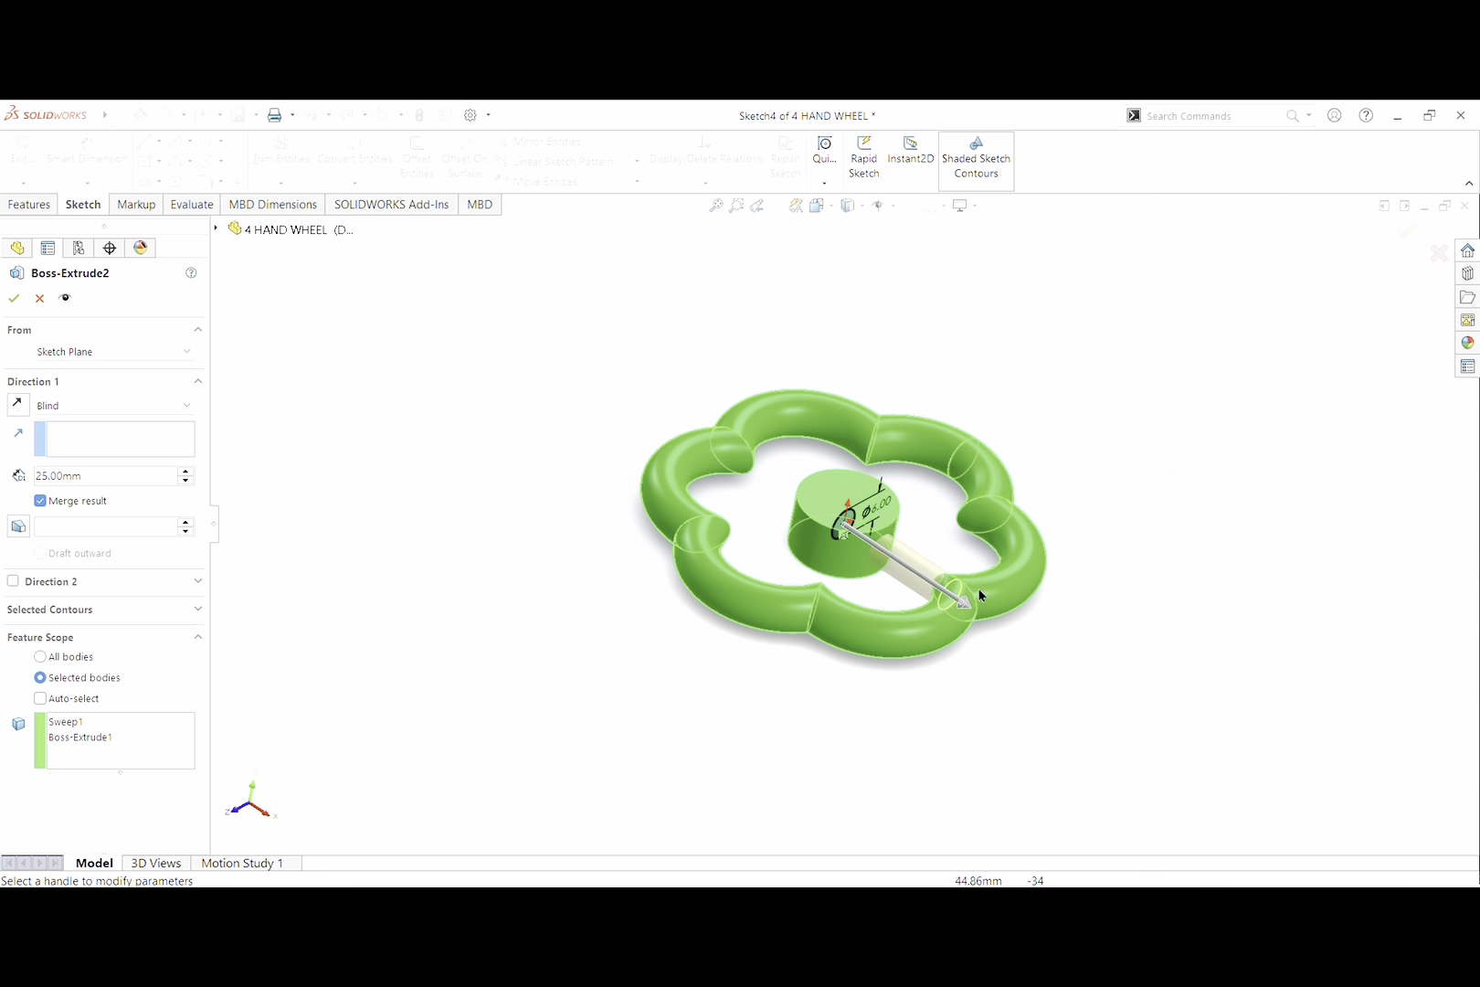
pyautogui.scroll(-2, 994, 602)
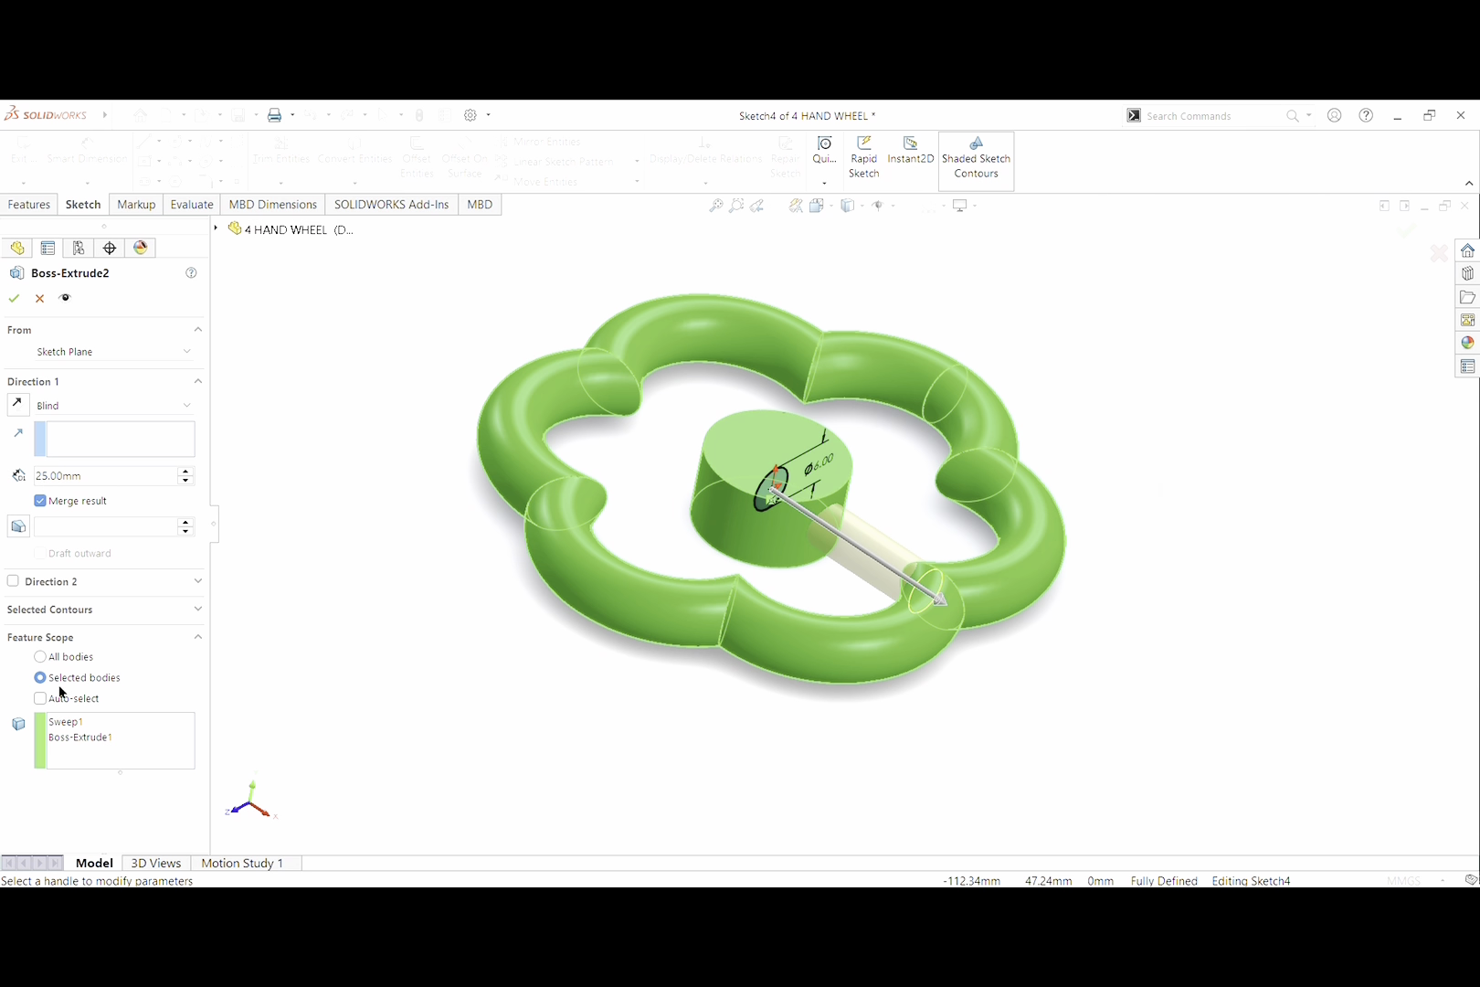
pyautogui.click(14, 300)
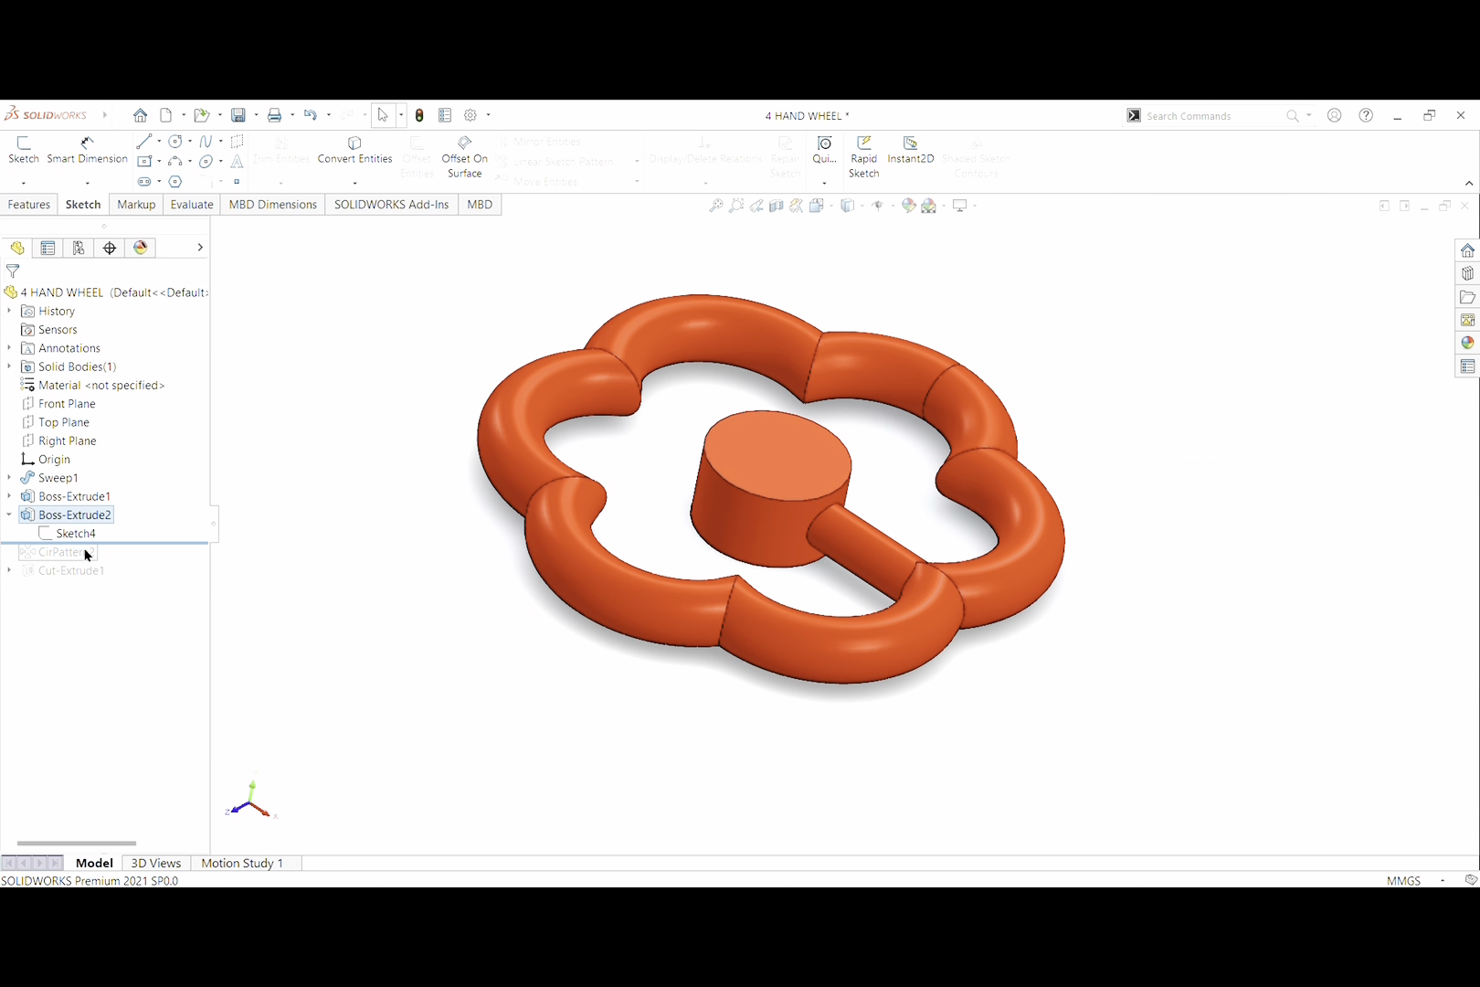
pyautogui.doubleClick(49, 517)
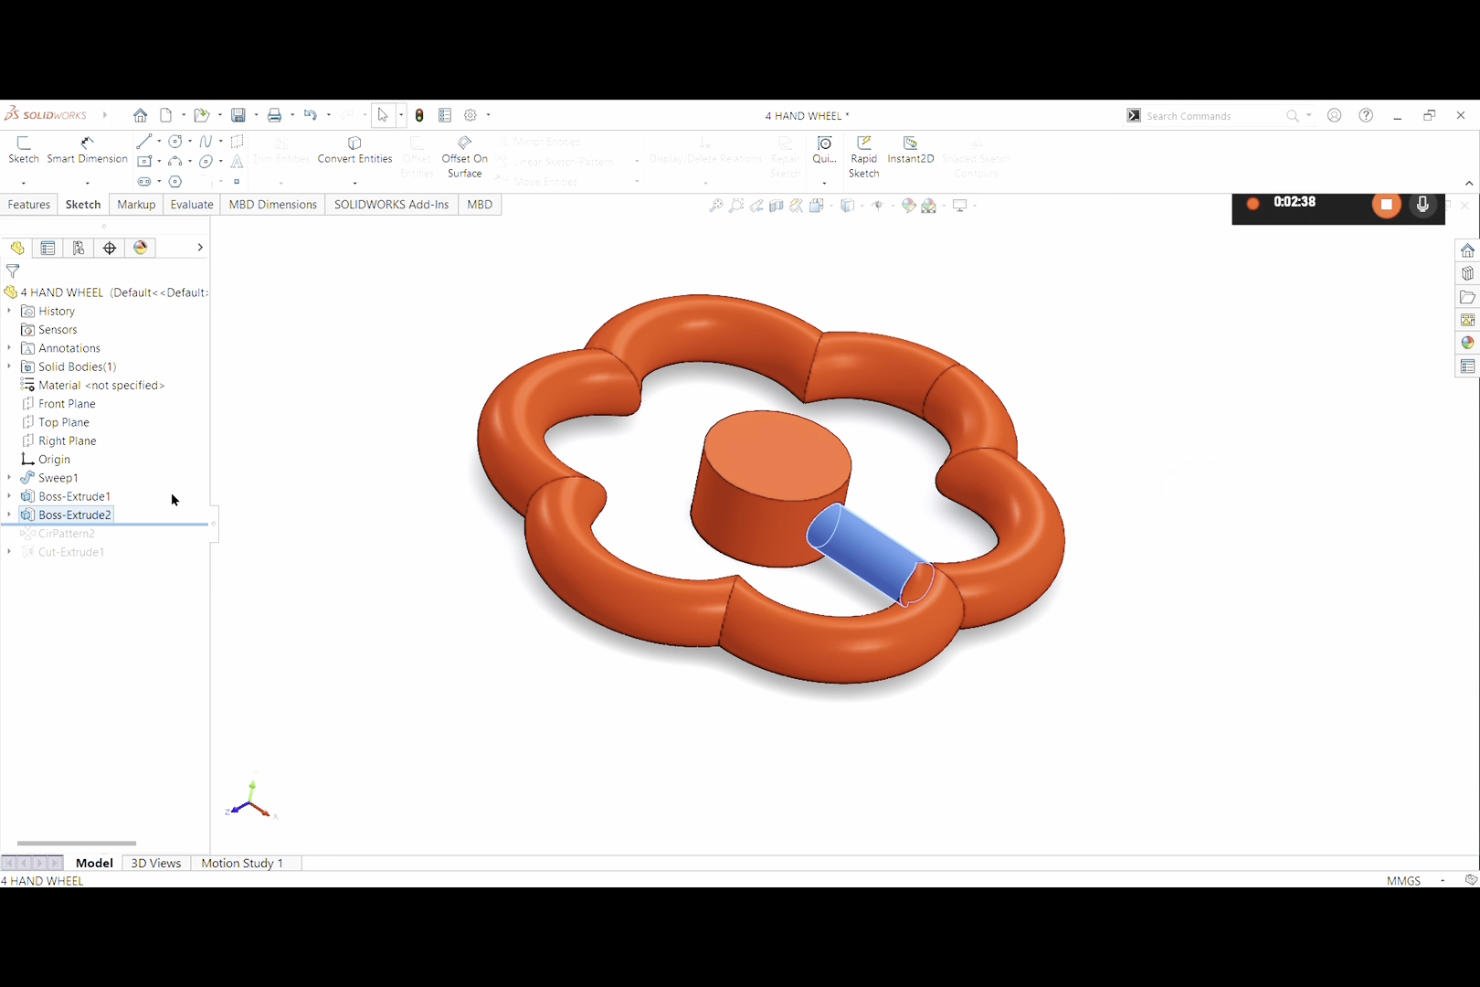
# Roll the model forward past CirPattern2 and review the circular pattern of the spoke around the hub
pyautogui.moveTo(169, 534); pyautogui.dragTo(169, 544)
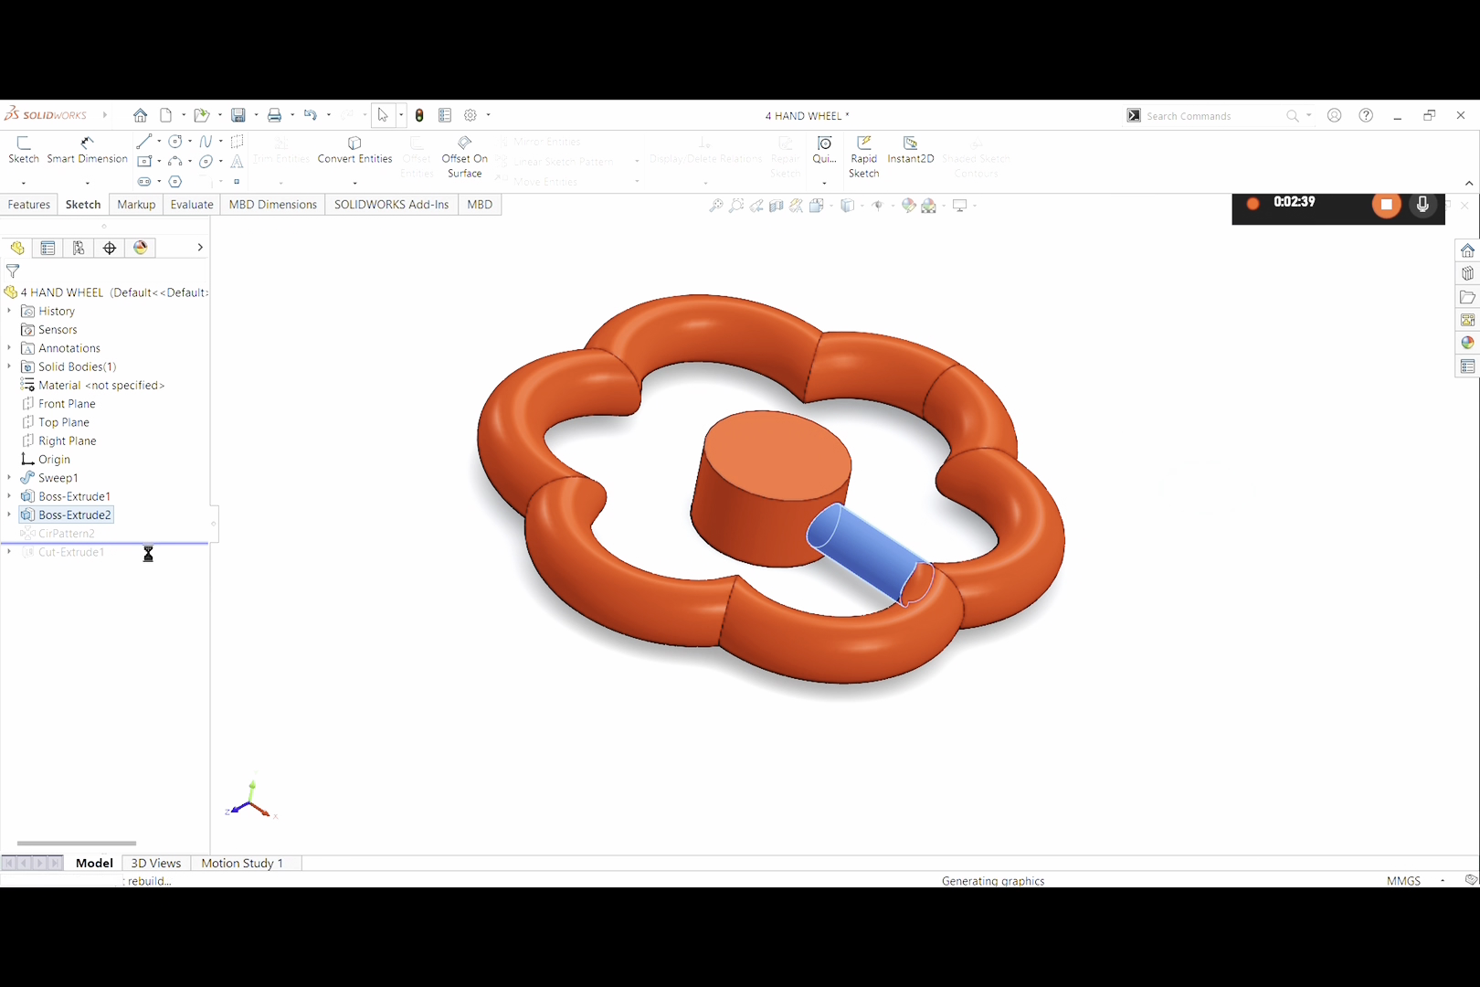
pyautogui.click(78, 536)
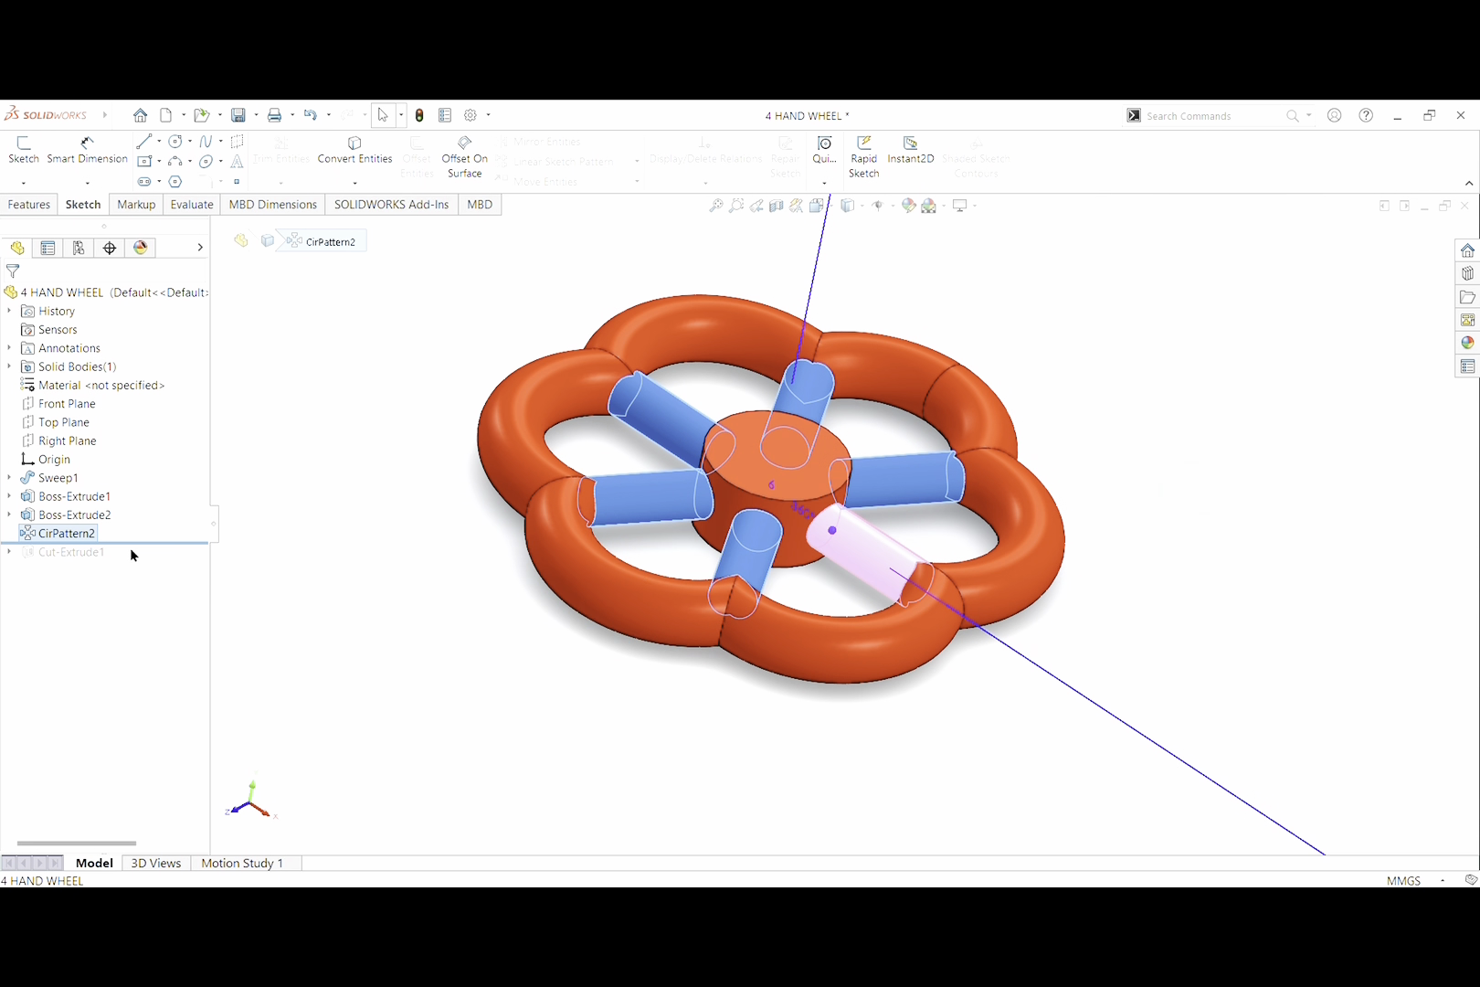
# Roll the model forward past Cut-Extrude1, open its Sketch5, examine the square's dimensions at the hub centre, and exit the sketch
pyautogui.moveTo(130, 544); pyautogui.dragTo(137, 563)
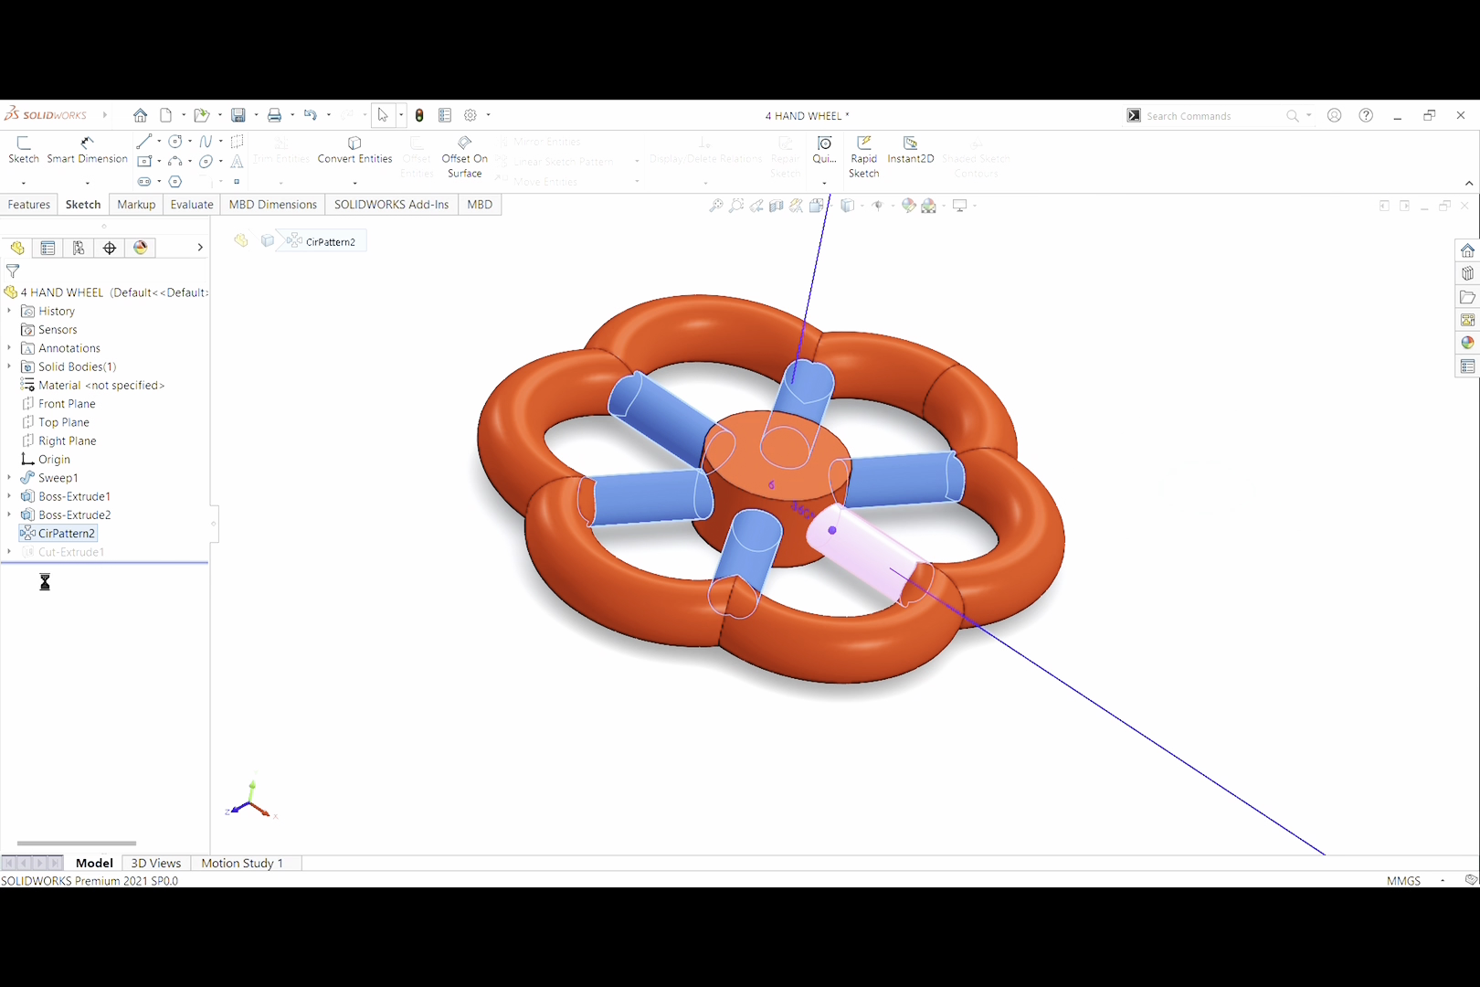
pyautogui.click(10, 551)
pyautogui.click(71, 570)
pyautogui.click(91, 534)
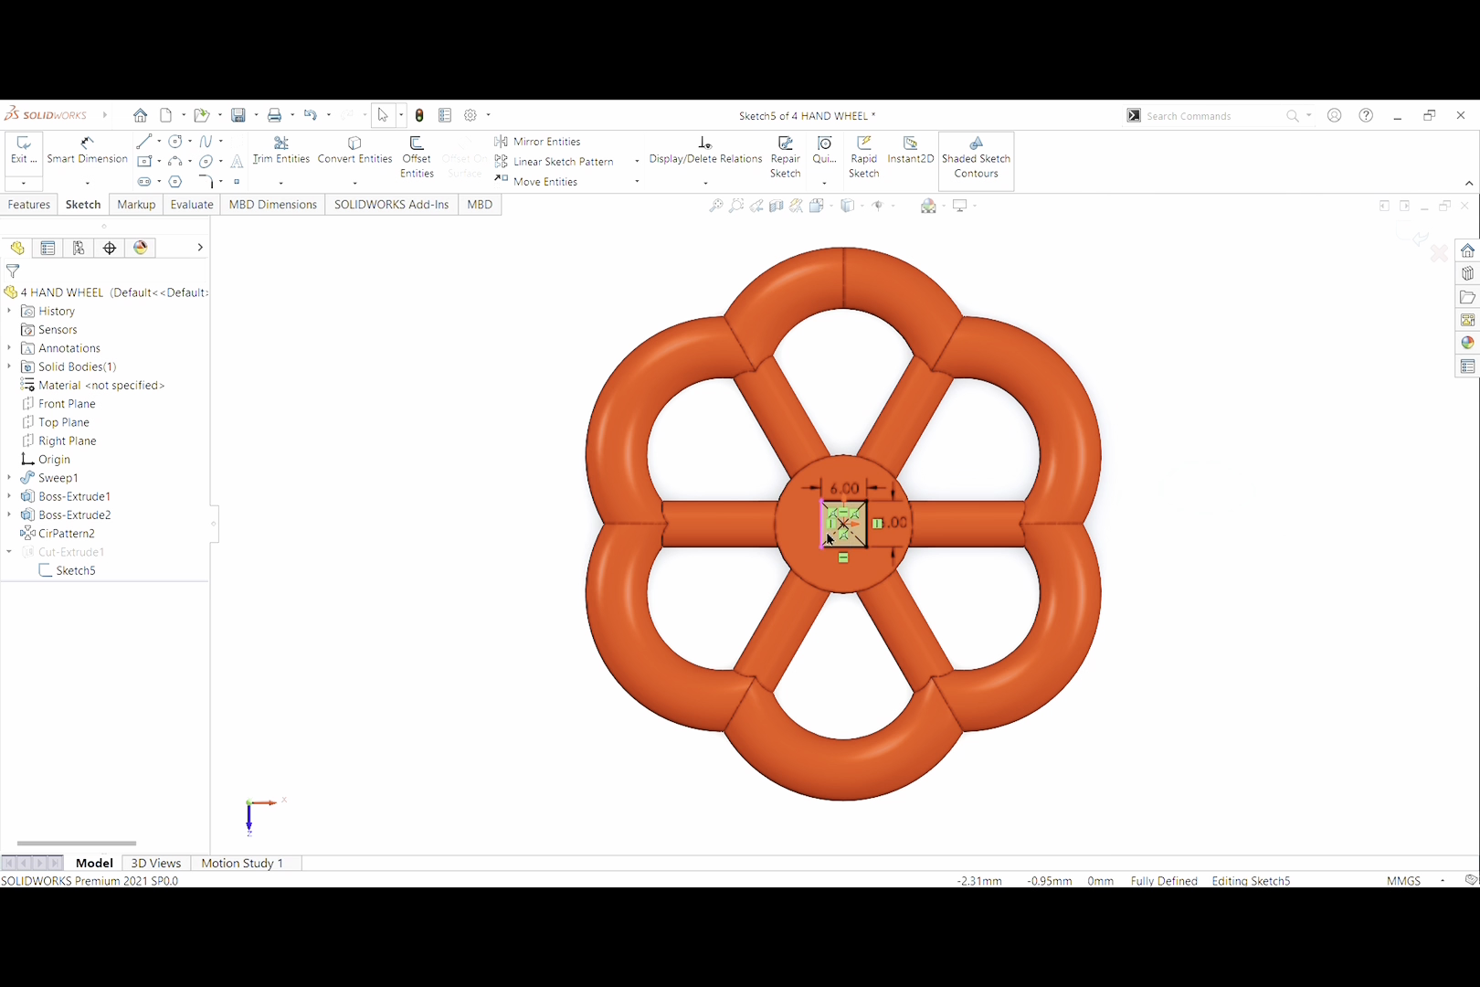
pyautogui.click(82, 572)
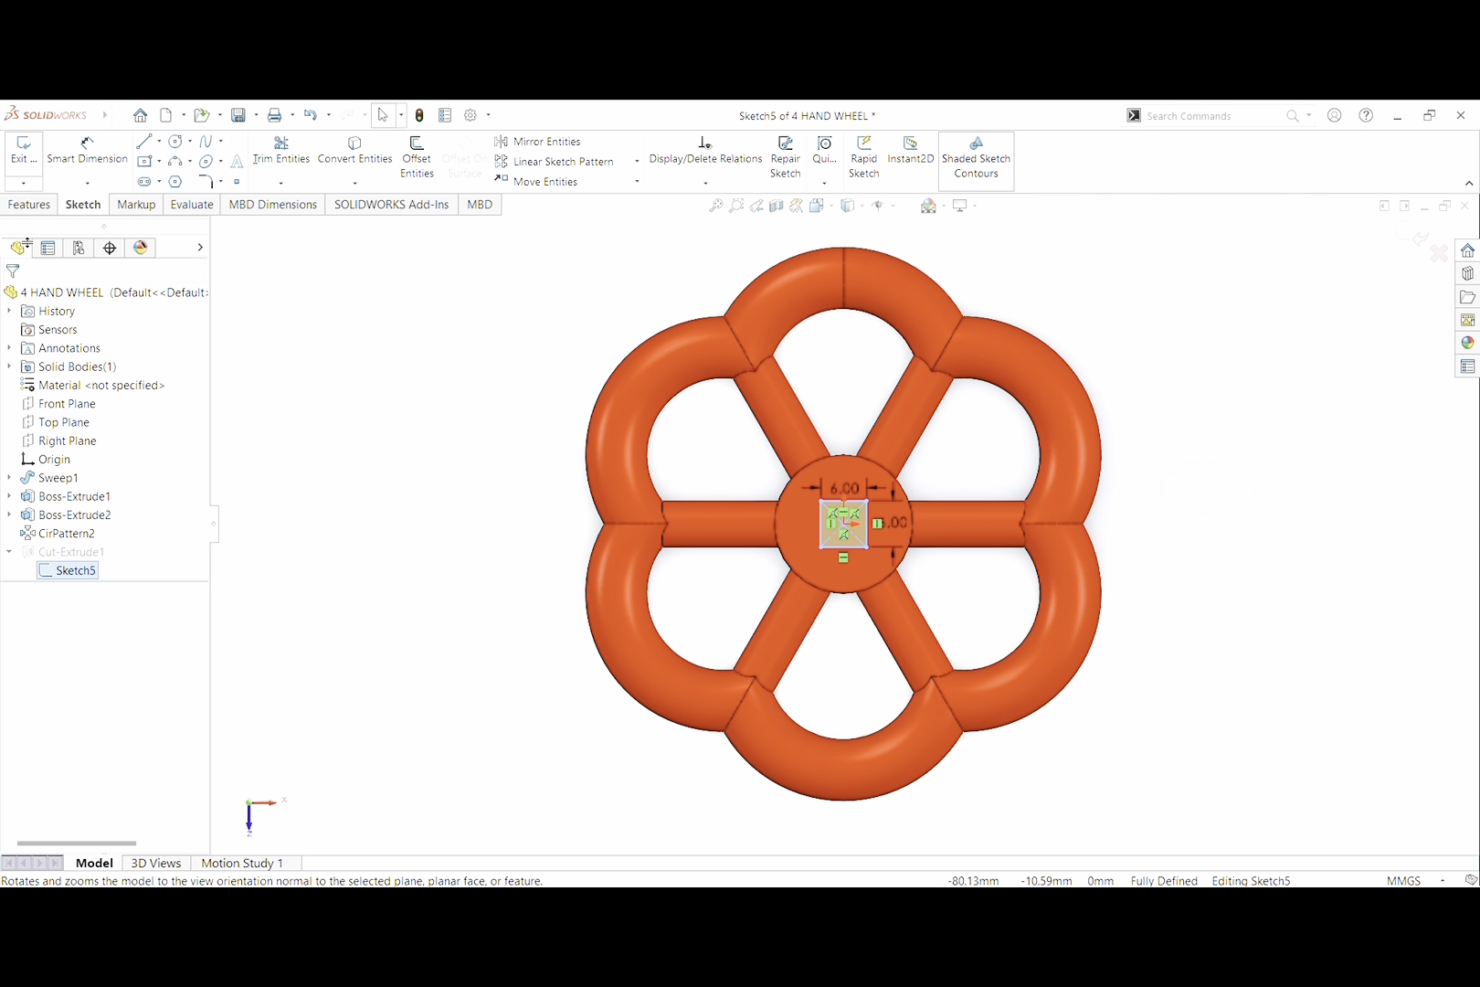
pyautogui.click(22, 156)
# Open the definition of Cut-Extrude1, inspect the square hole's end conditions in both directions, accept it, and review the finished hand wheel
pyautogui.click(83, 551)
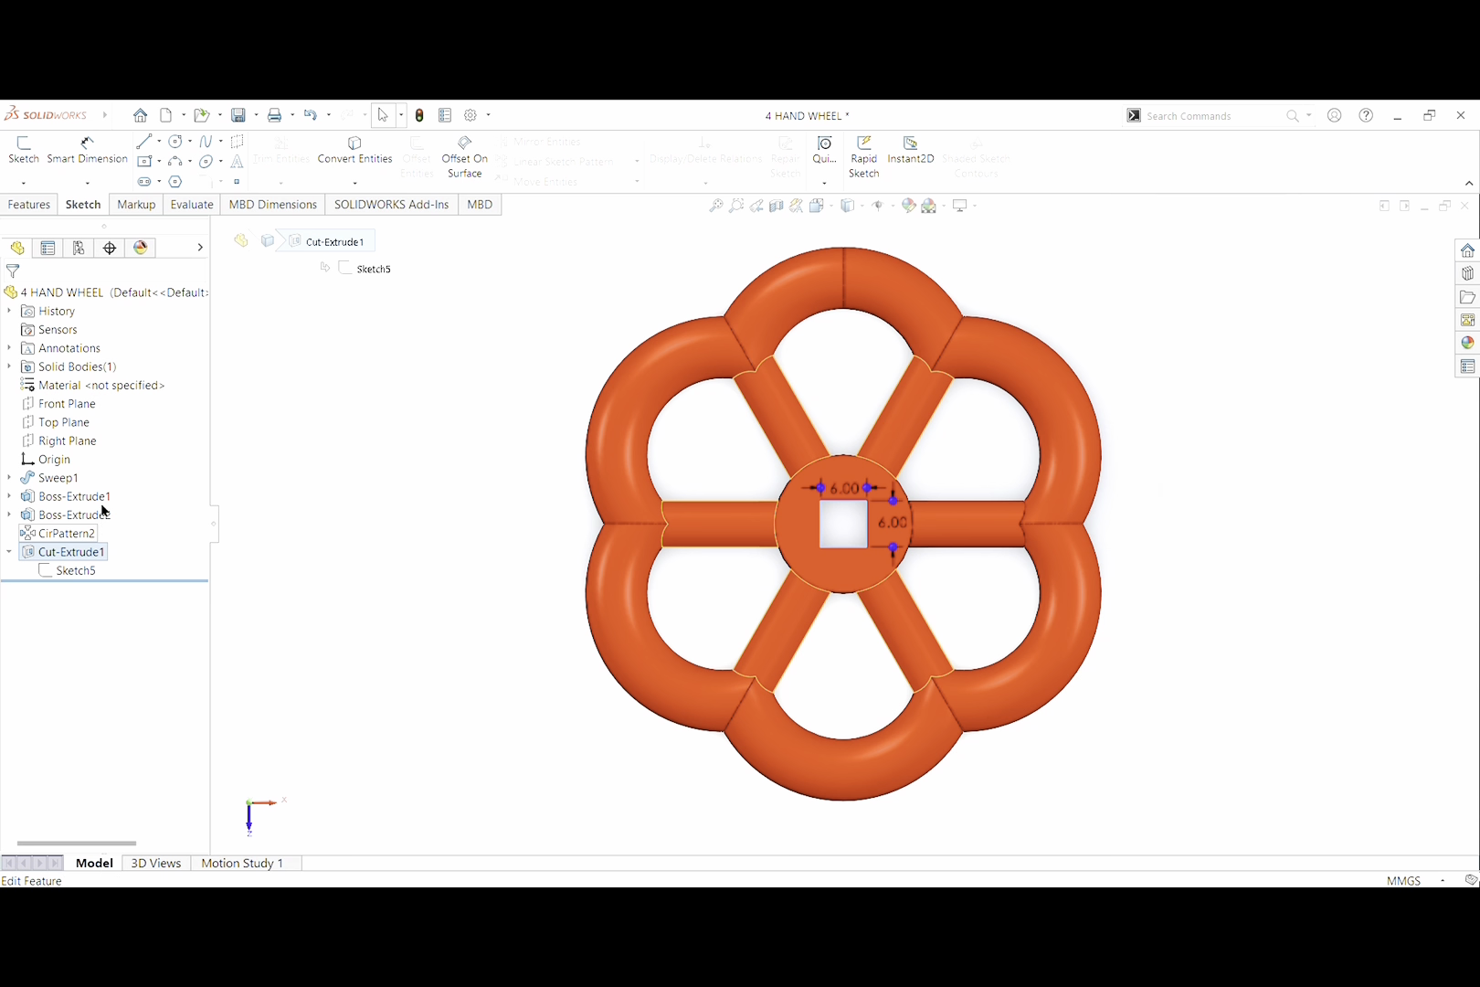
pyautogui.click(104, 512)
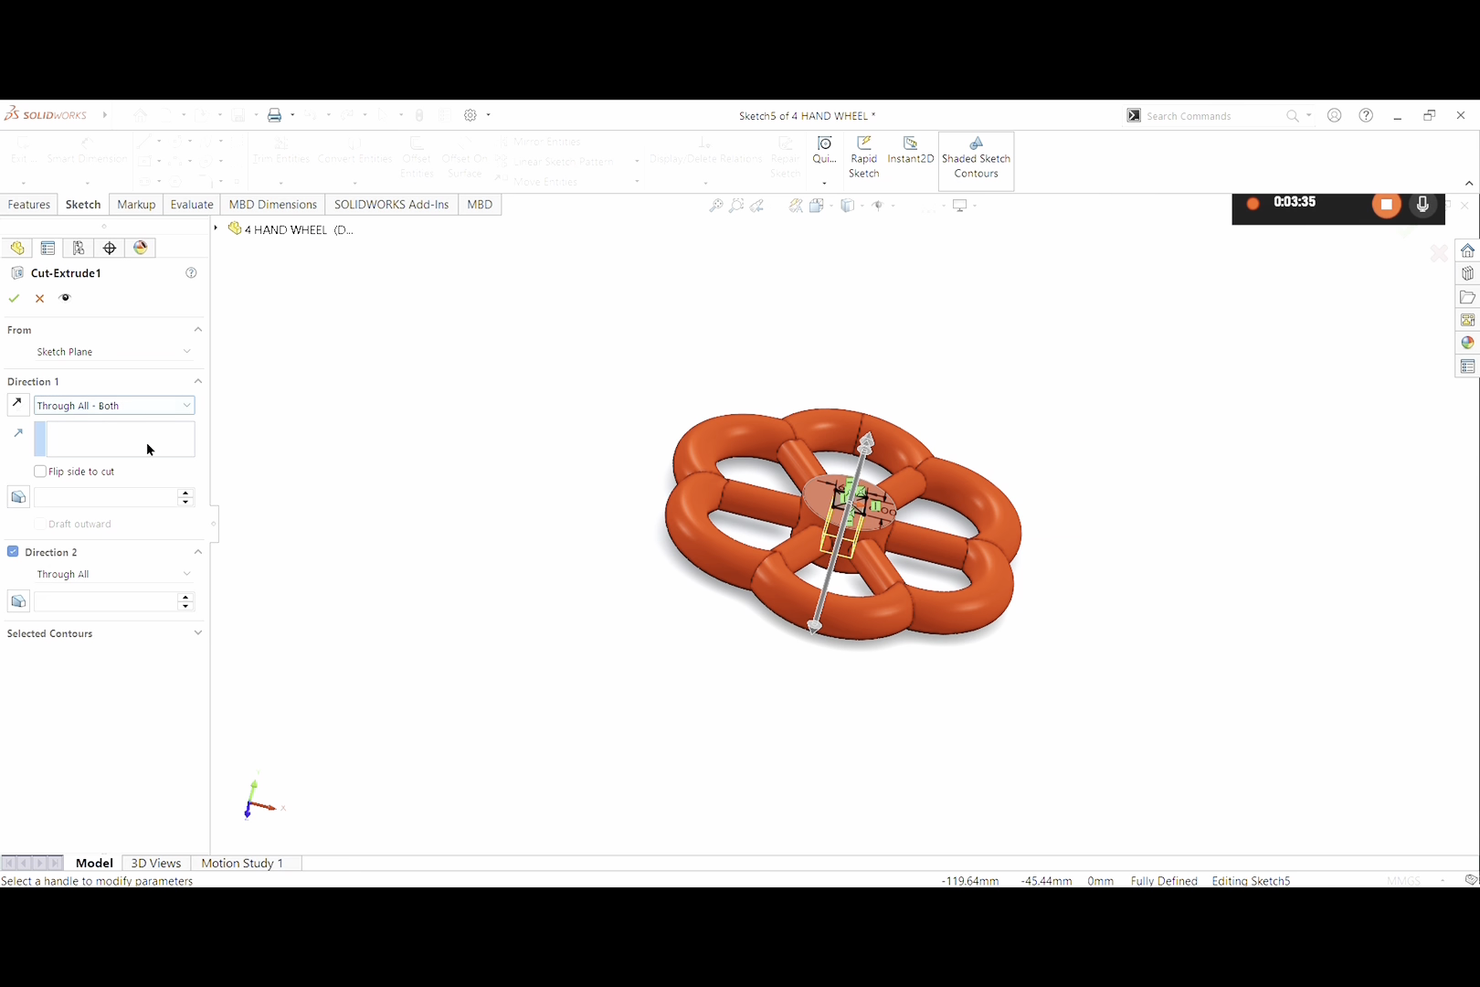
pyautogui.click(14, 295)
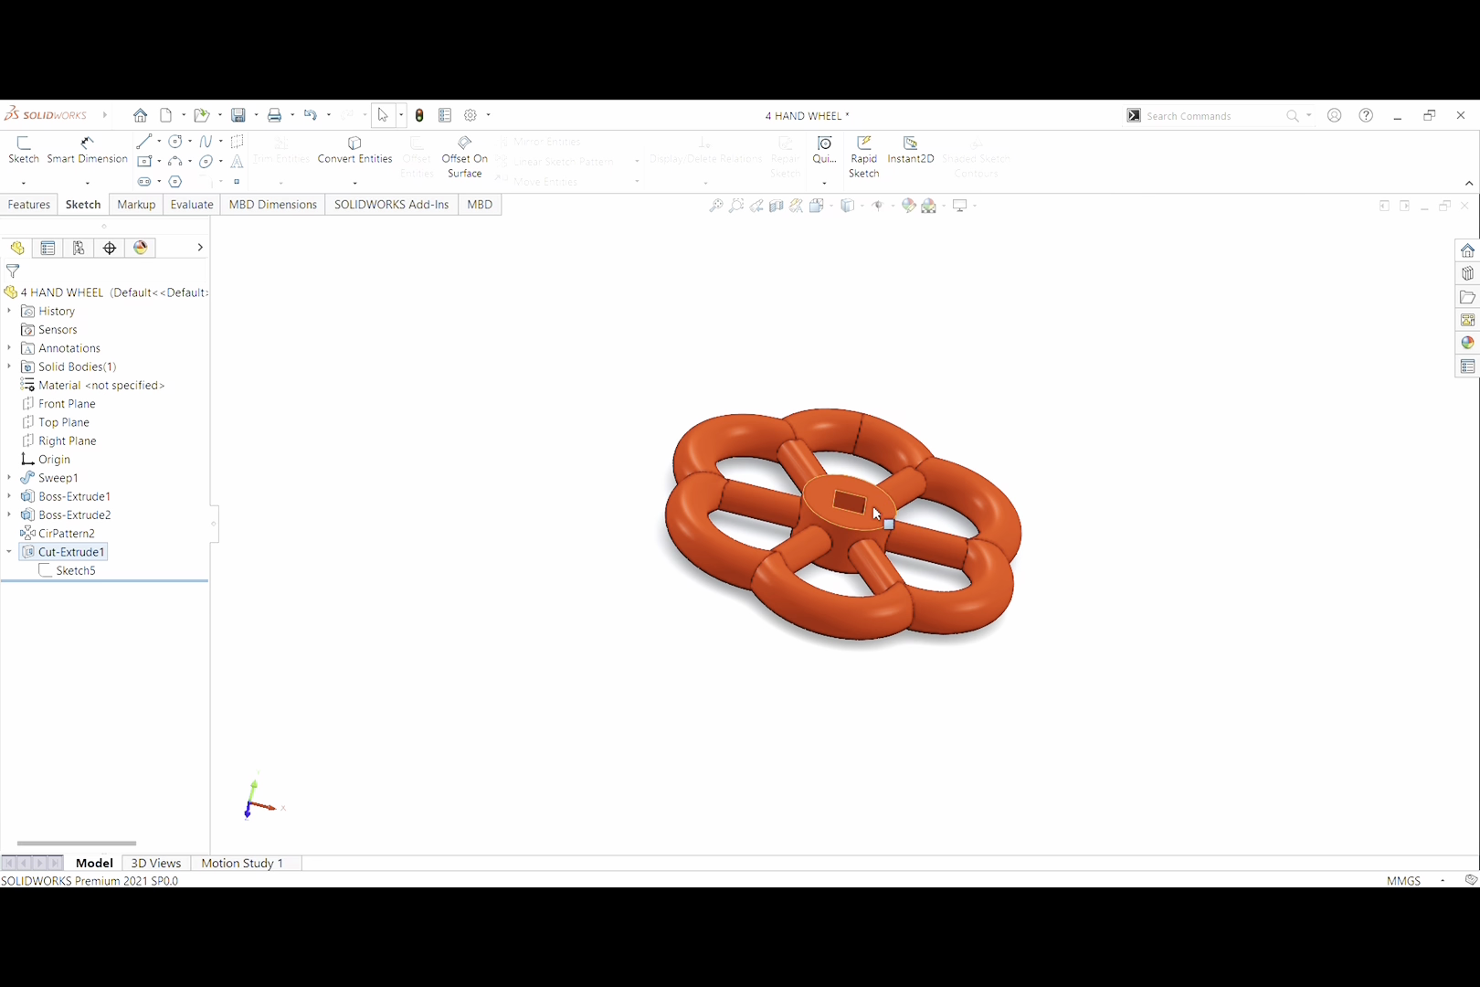
pyautogui.hotkey('ctrl', '5')
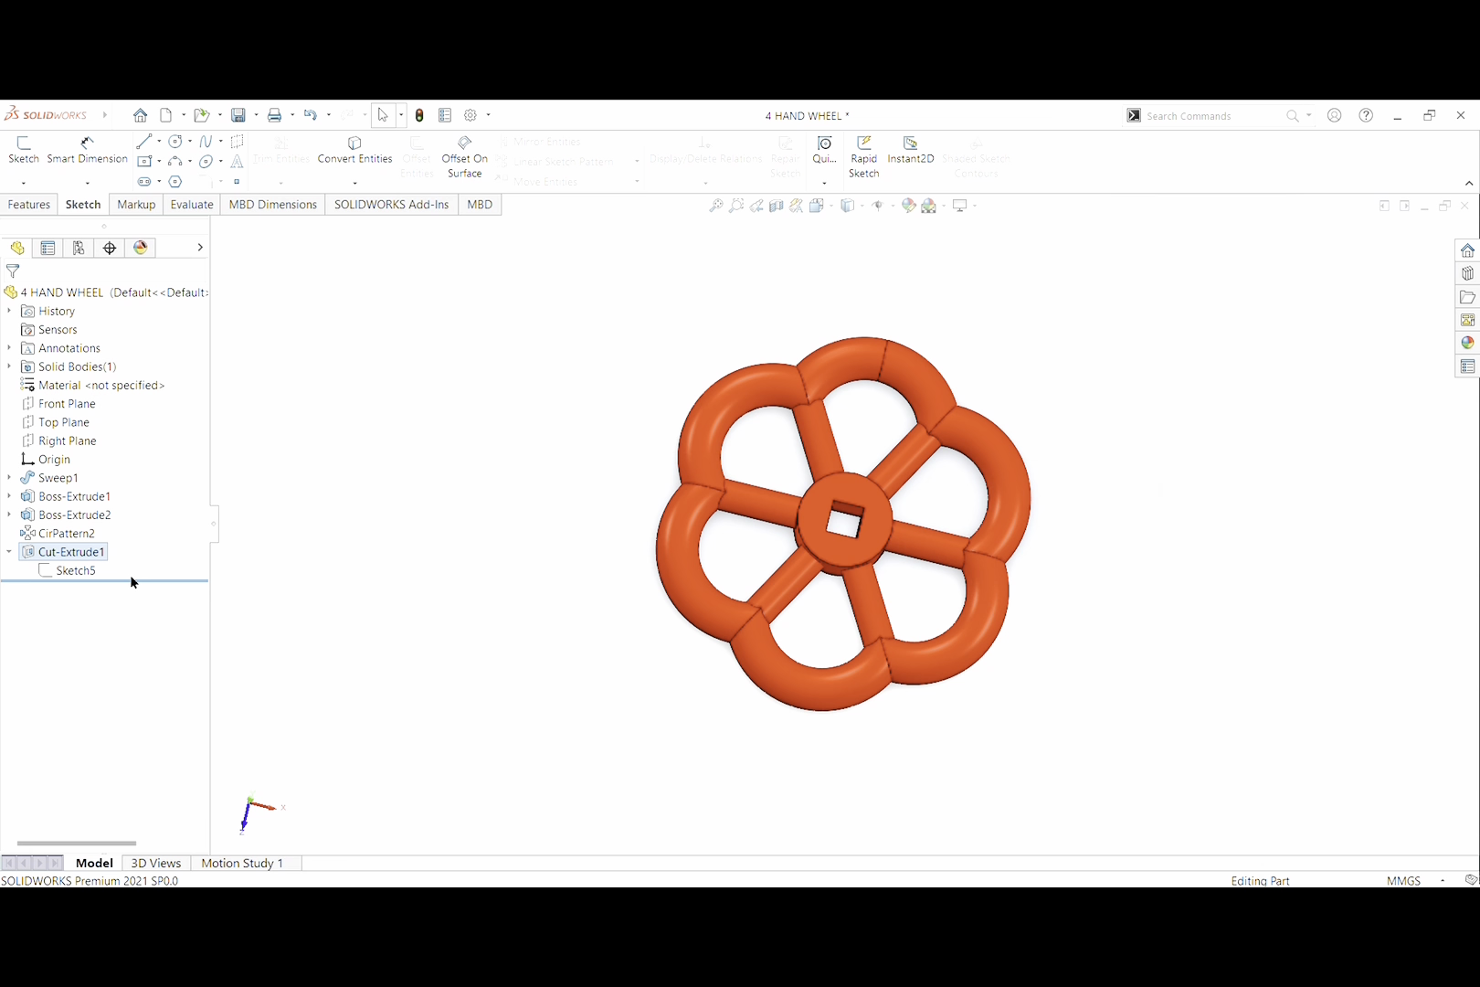
pyautogui.hotkey('ctrl', '7')
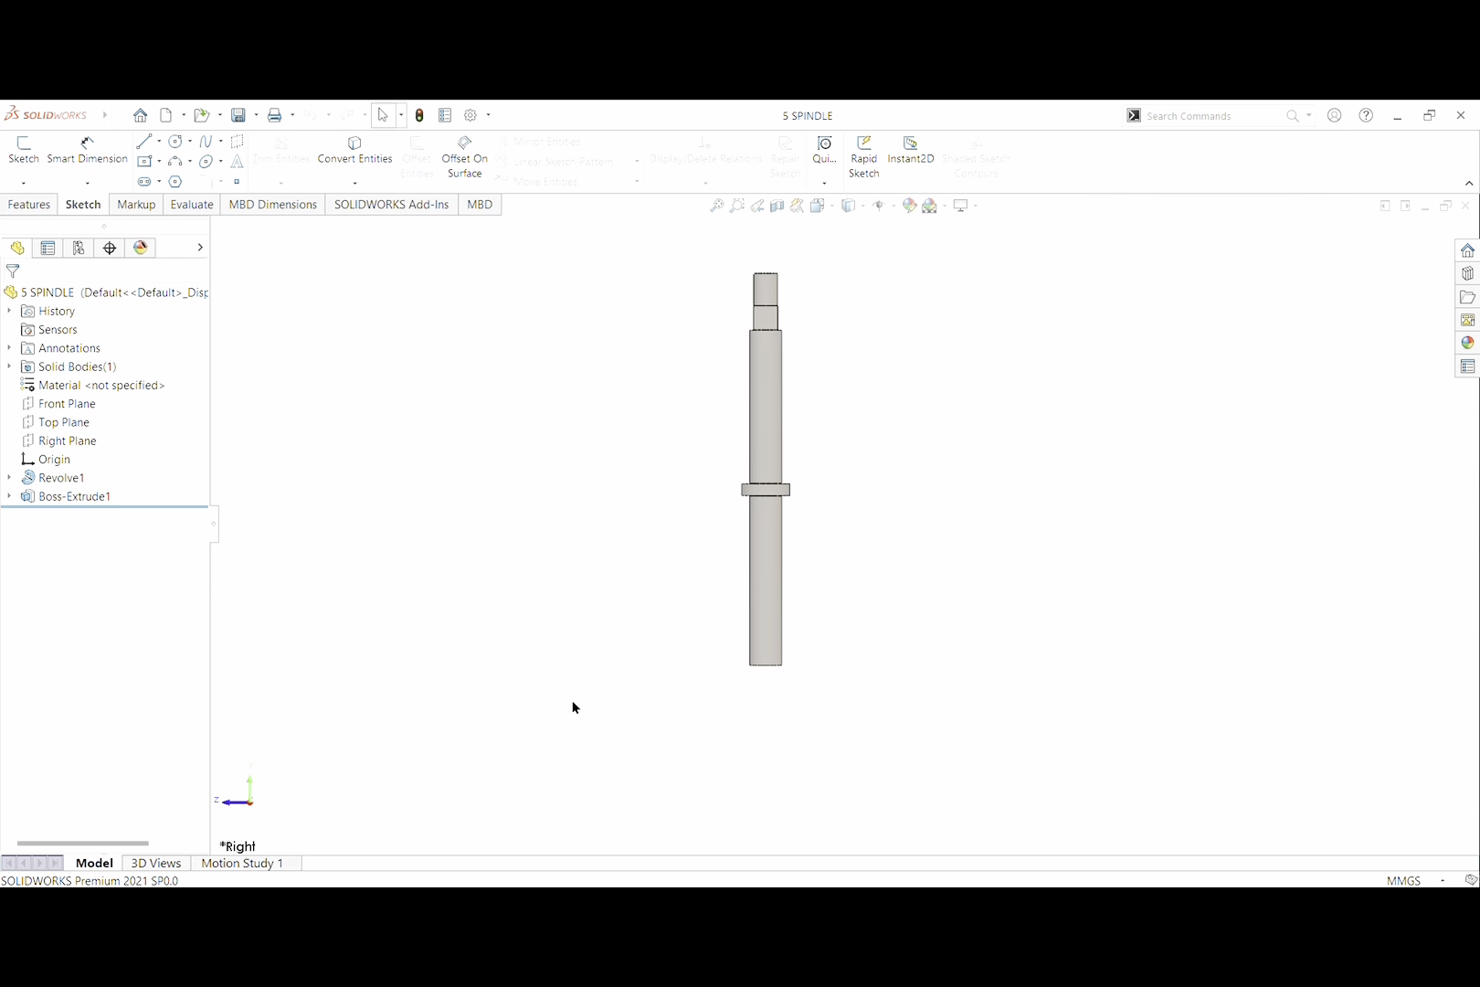
# Roll the SPINDLE part back to before Boss-Extrude1 and open Sketch1 of Revolve1 for editing
pyautogui.hotkey('ctrl', '7')
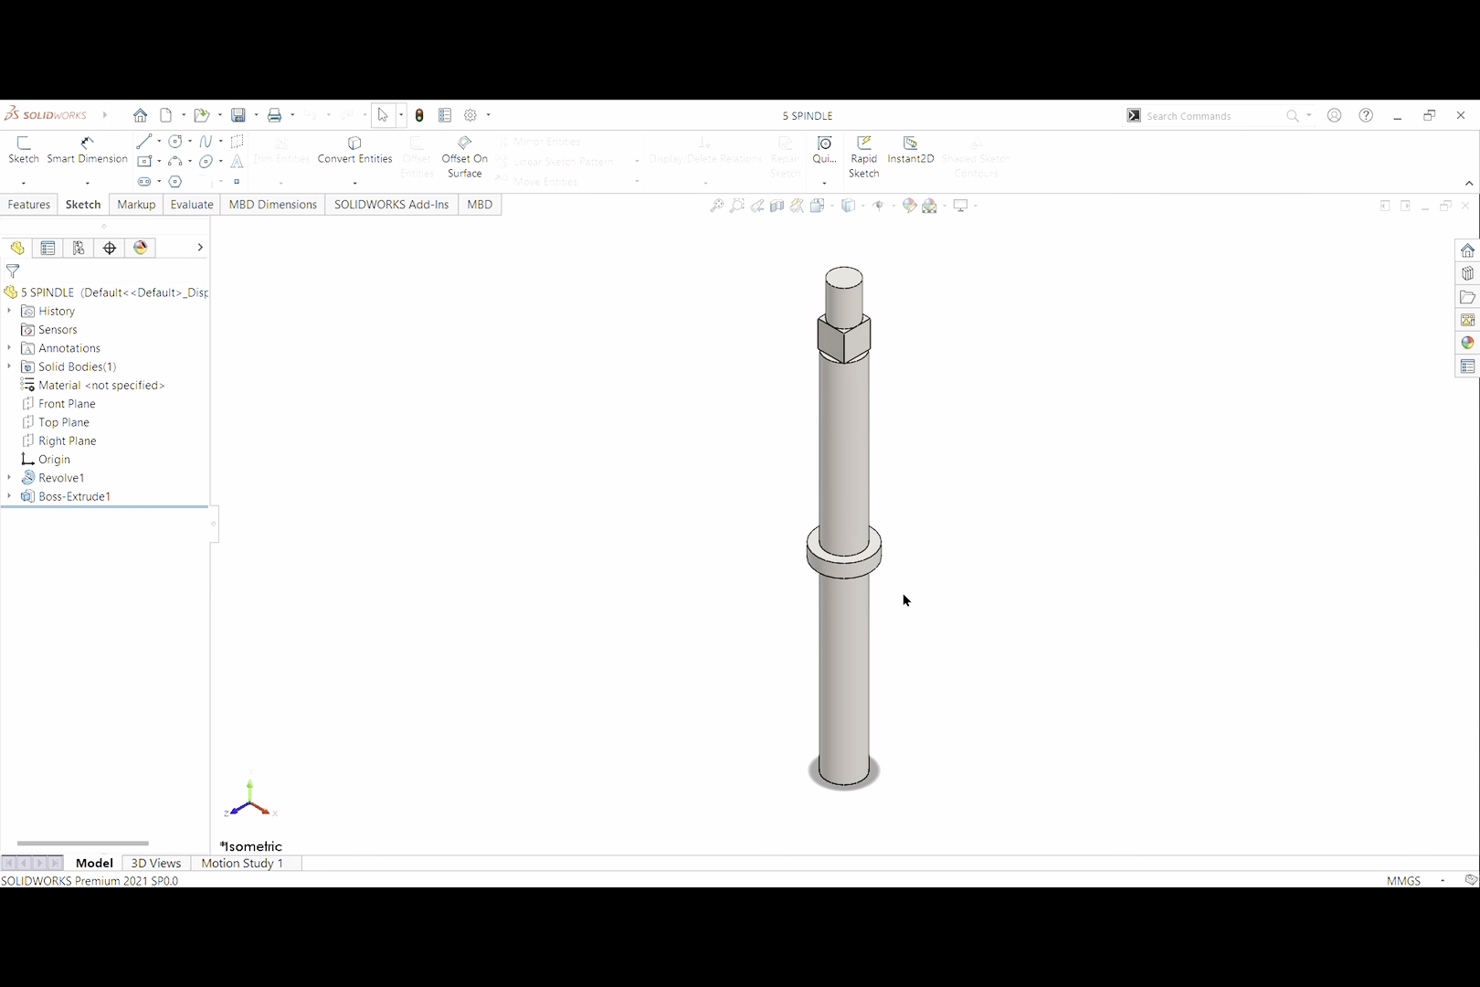
pyautogui.moveTo(170, 507); pyautogui.dragTo(177, 490)
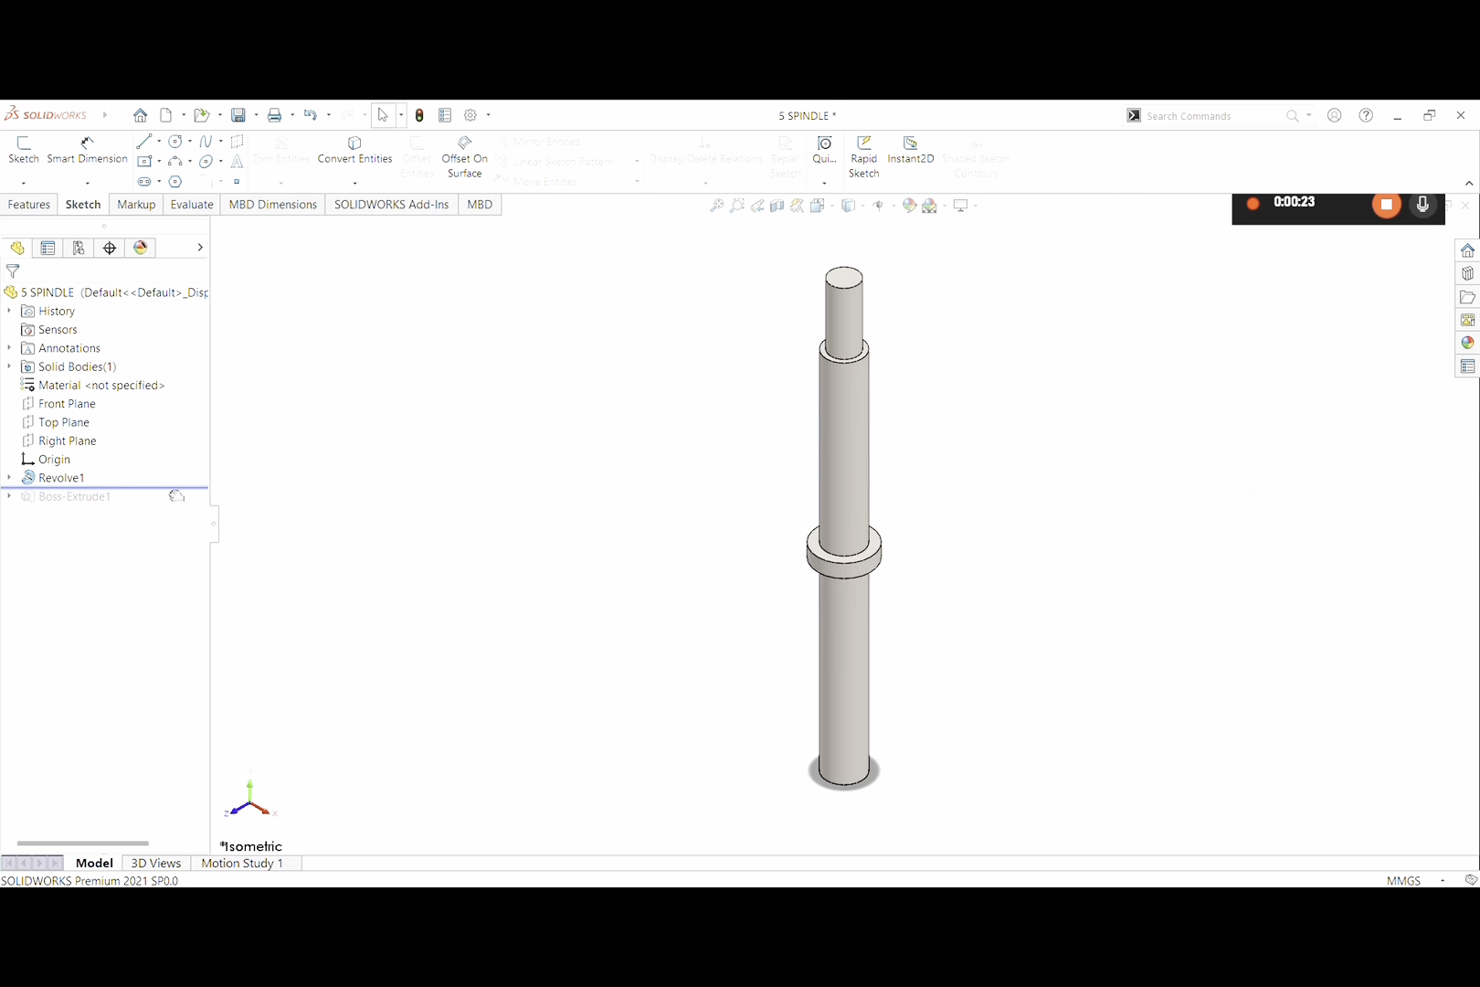
pyautogui.click(9, 478)
pyautogui.click(60, 496)
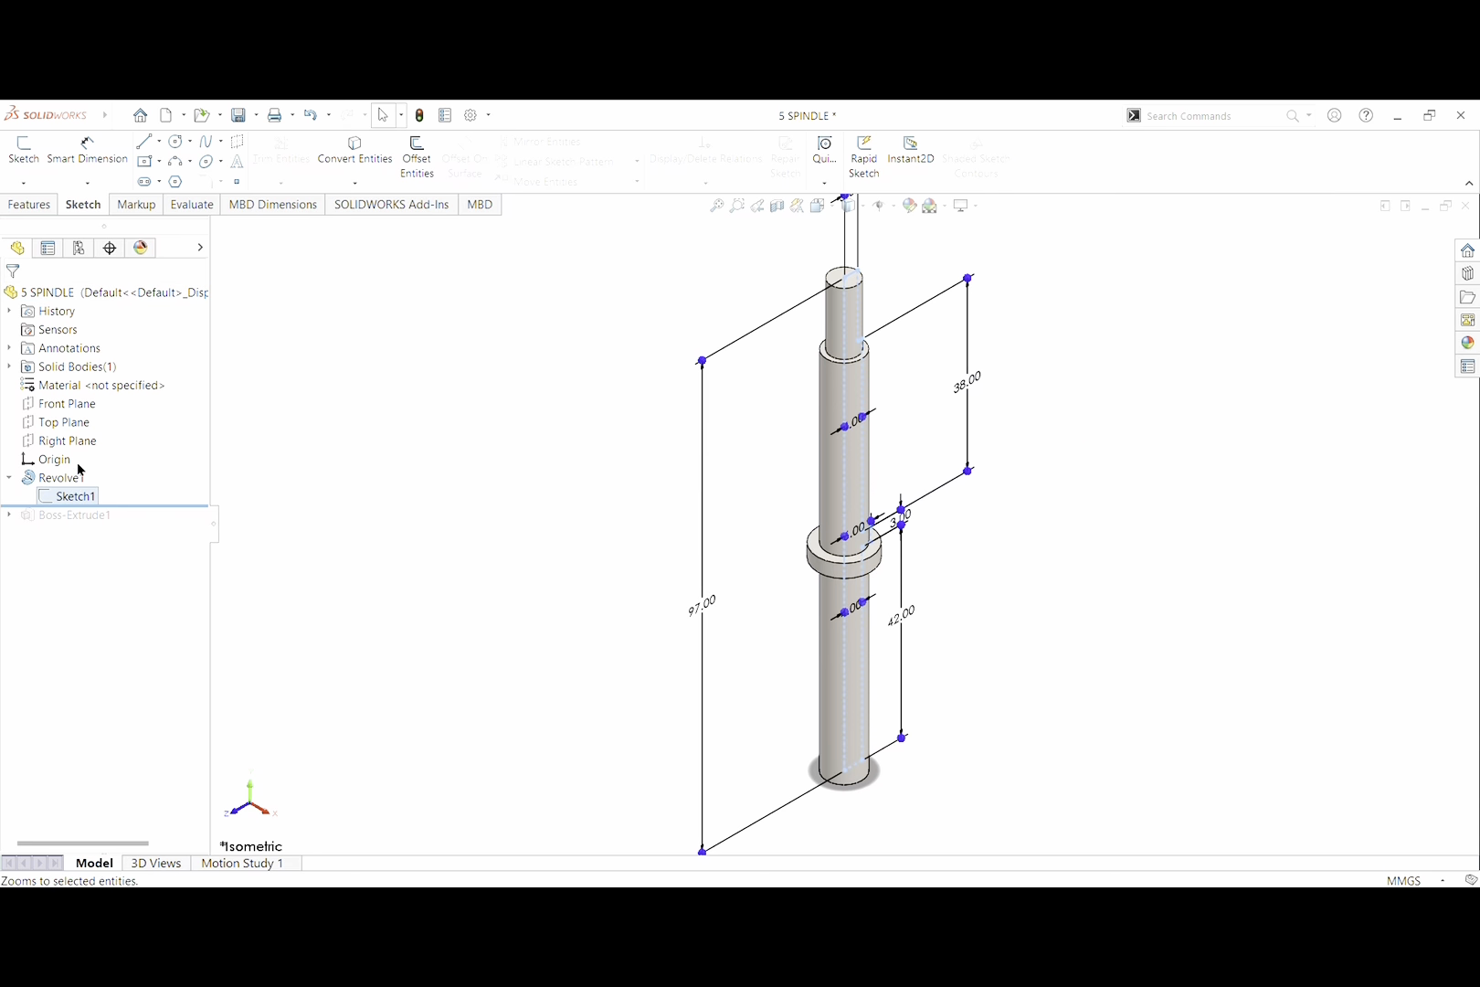
pyautogui.click(80, 465)
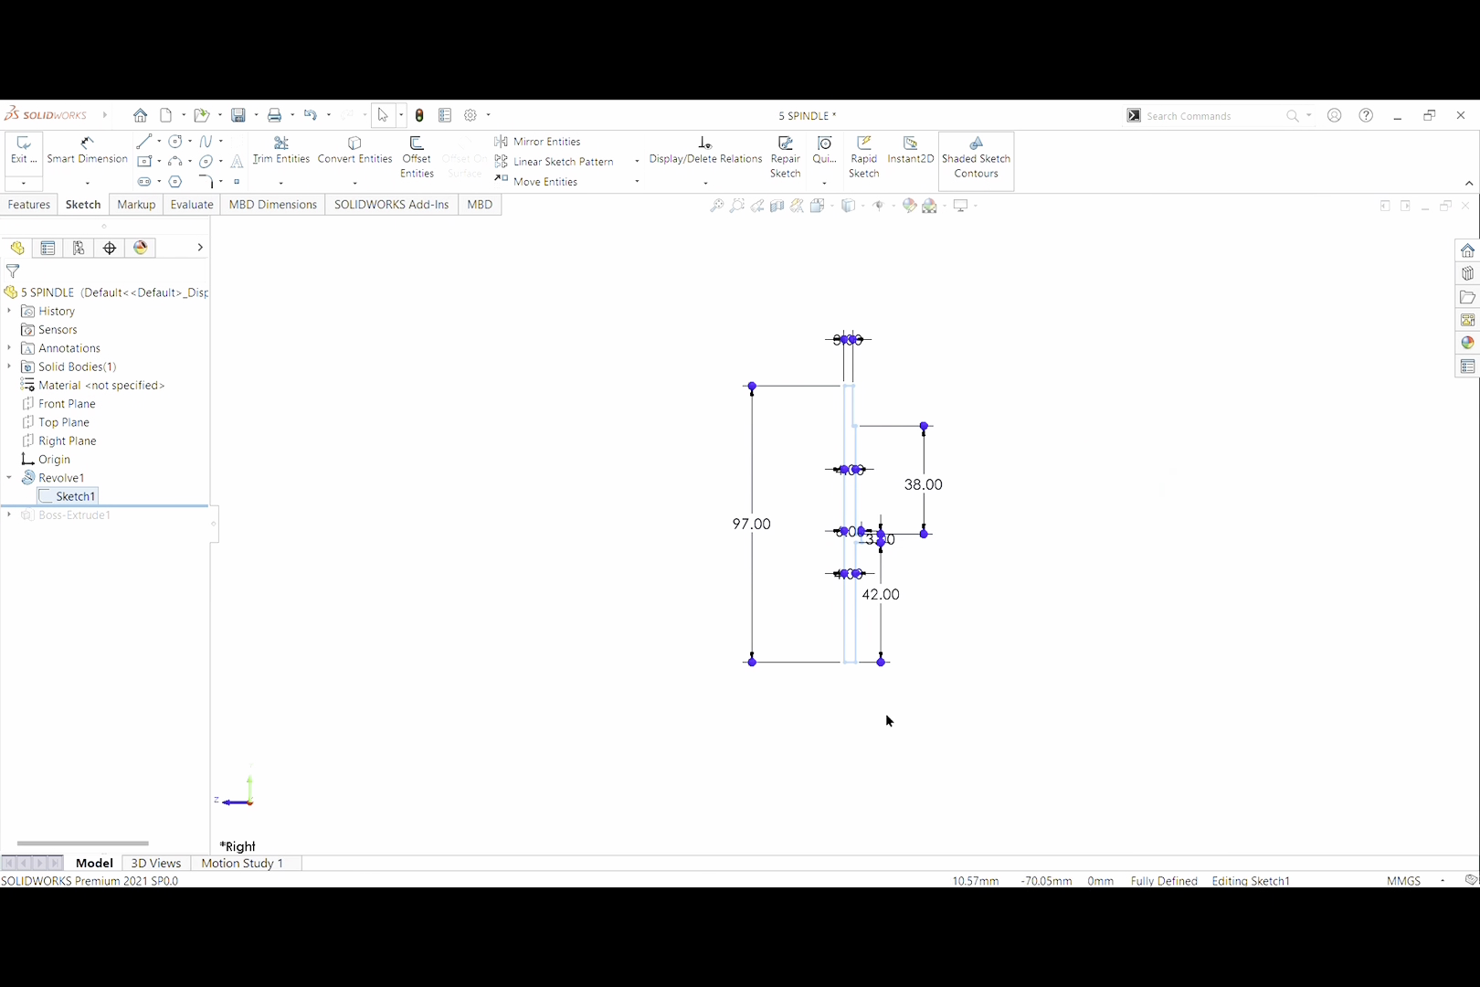
# Examine the spindle half-profile's lengths, radii and collar dimensions in Sketch1, and exit the sketch
pyautogui.scroll(-3, 924, 610)
pyautogui.scroll(1, 898, 568)
pyautogui.scroll(-4, 839, 393)
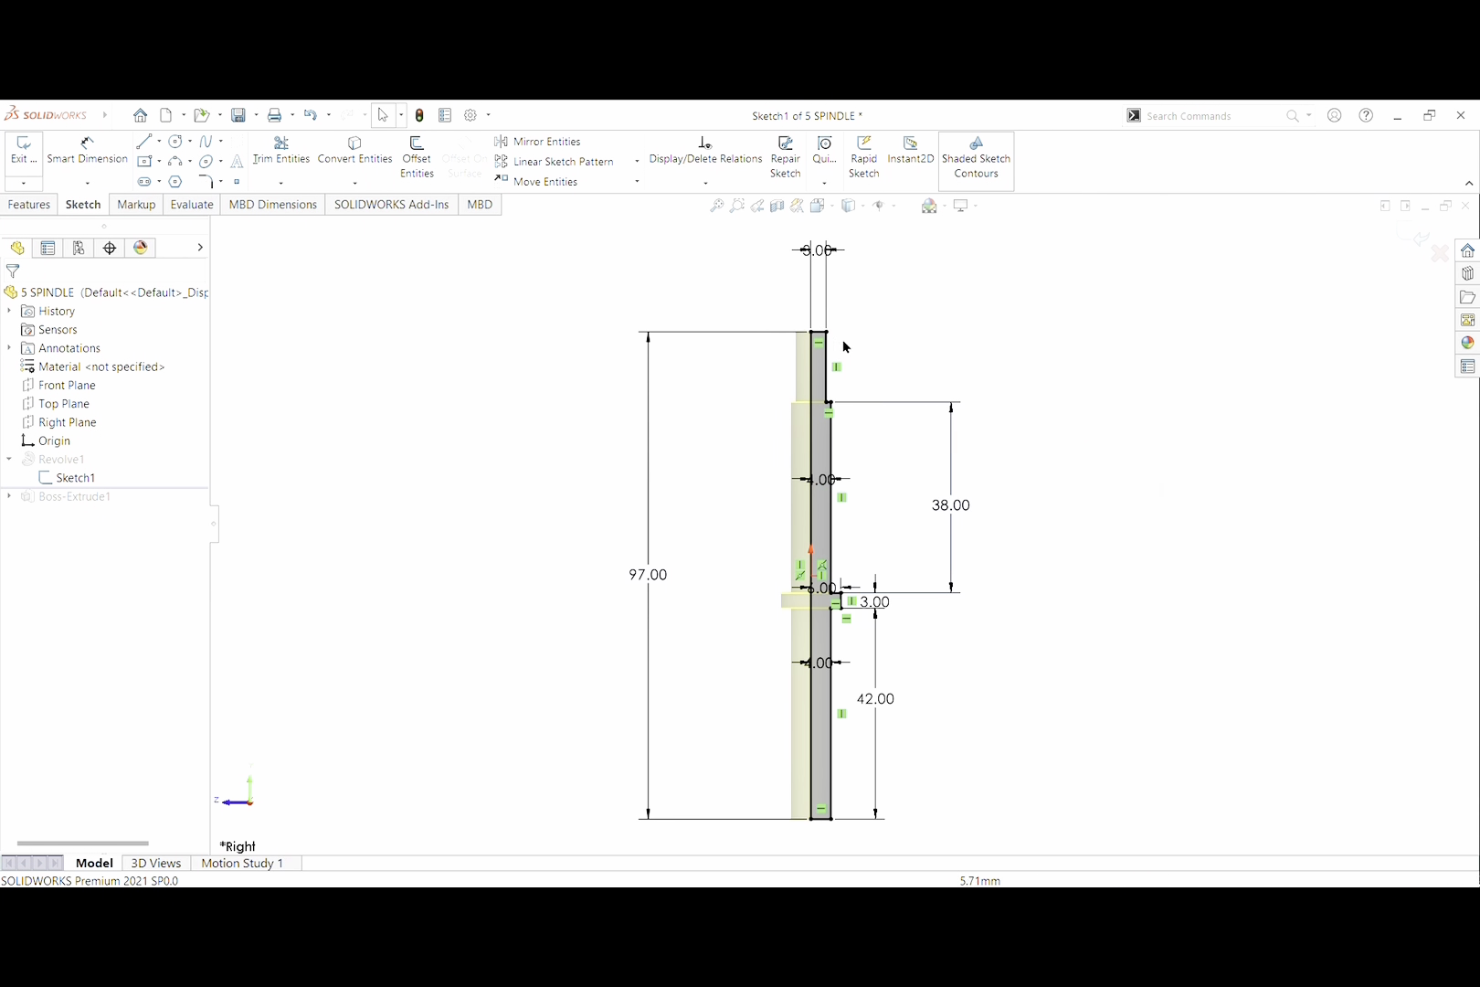
pyautogui.scroll(2, 837, 402)
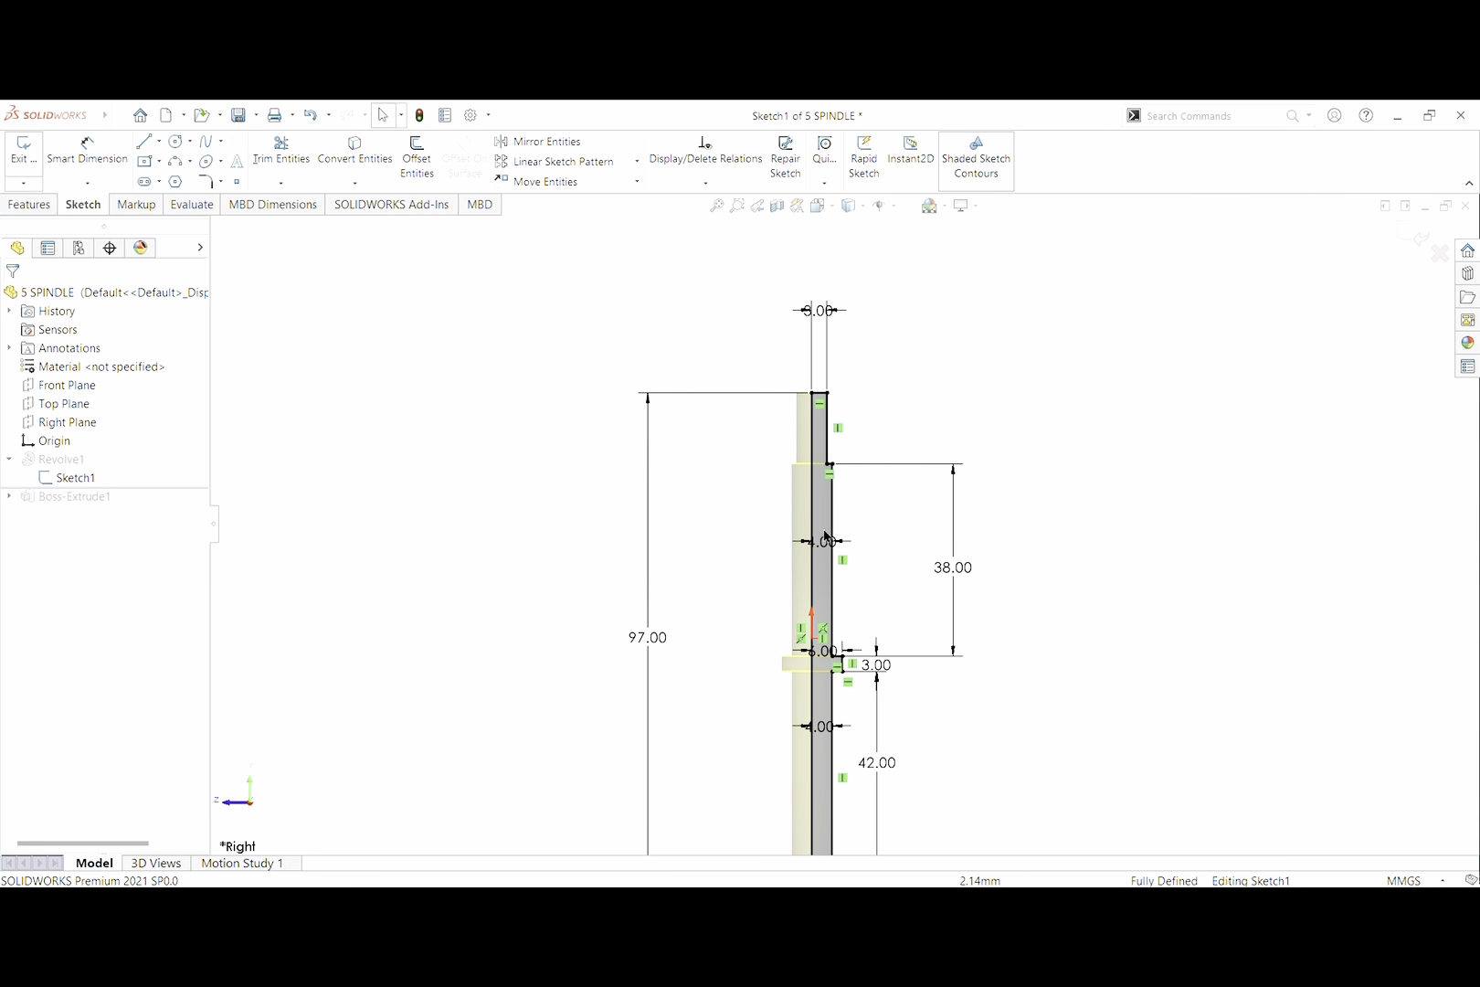
pyautogui.scroll(1, 822, 575)
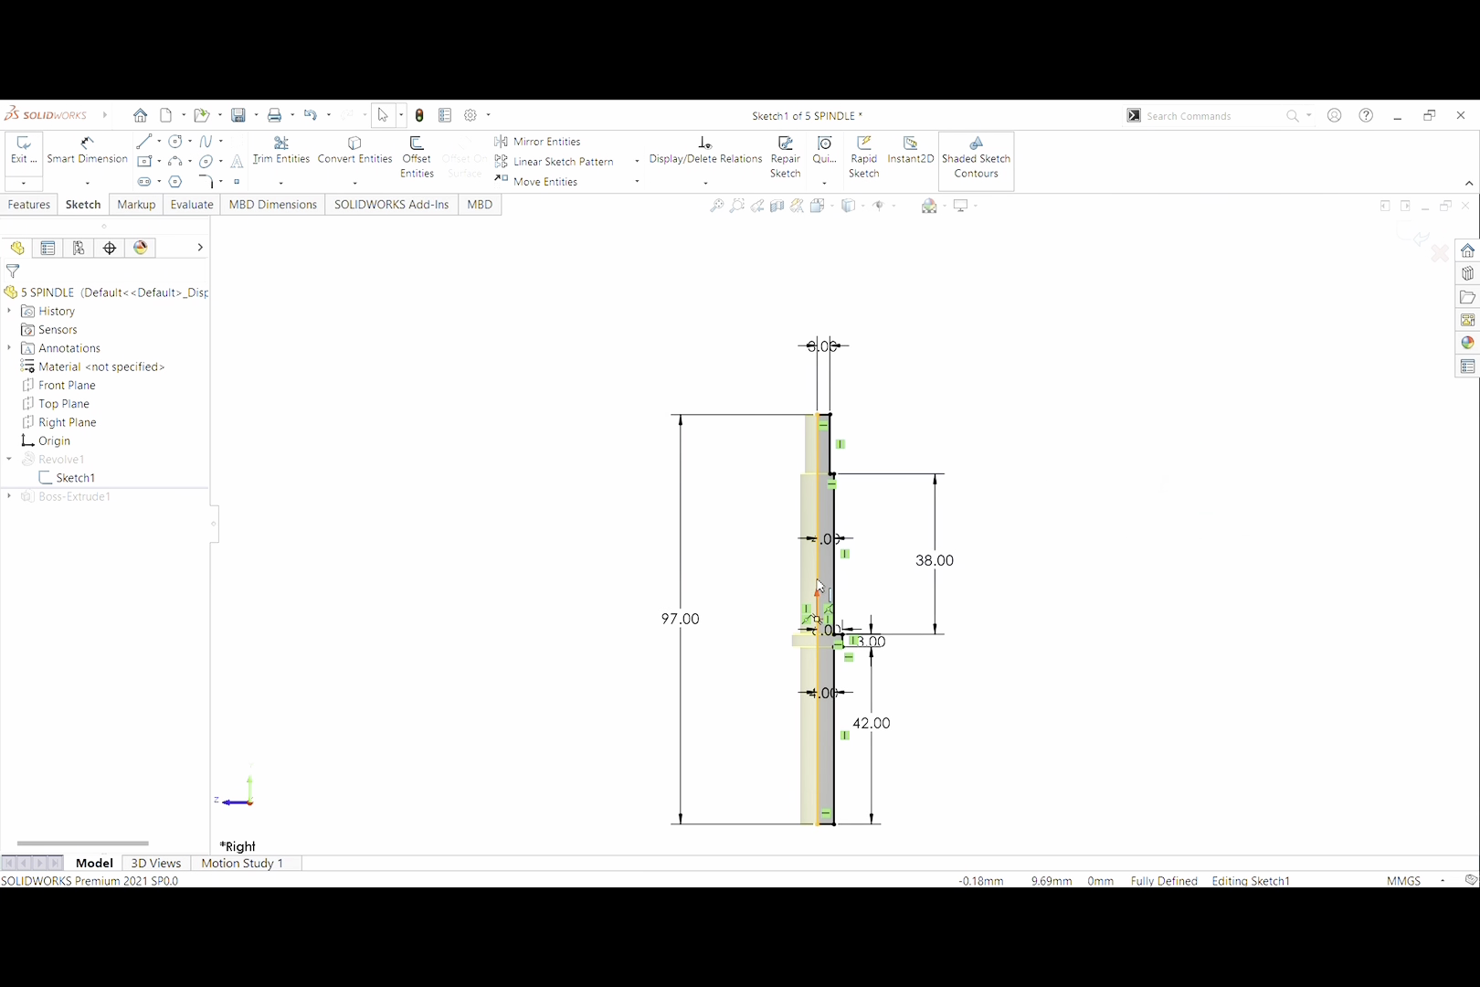
pyautogui.scroll(-2, 819, 585)
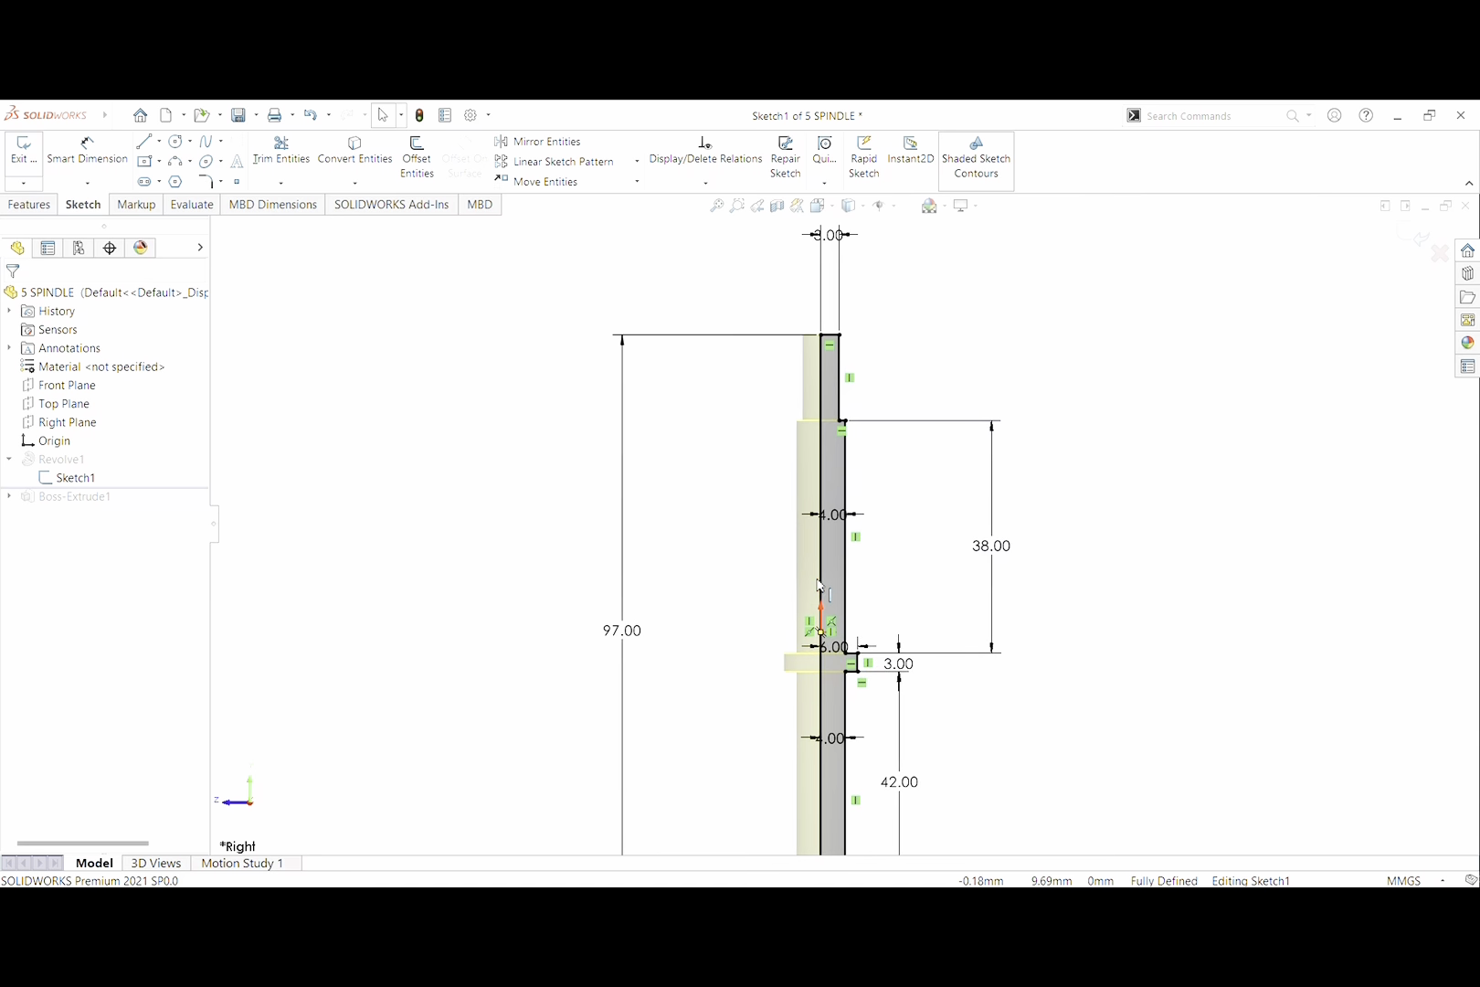
pyautogui.scroll(2, 821, 585)
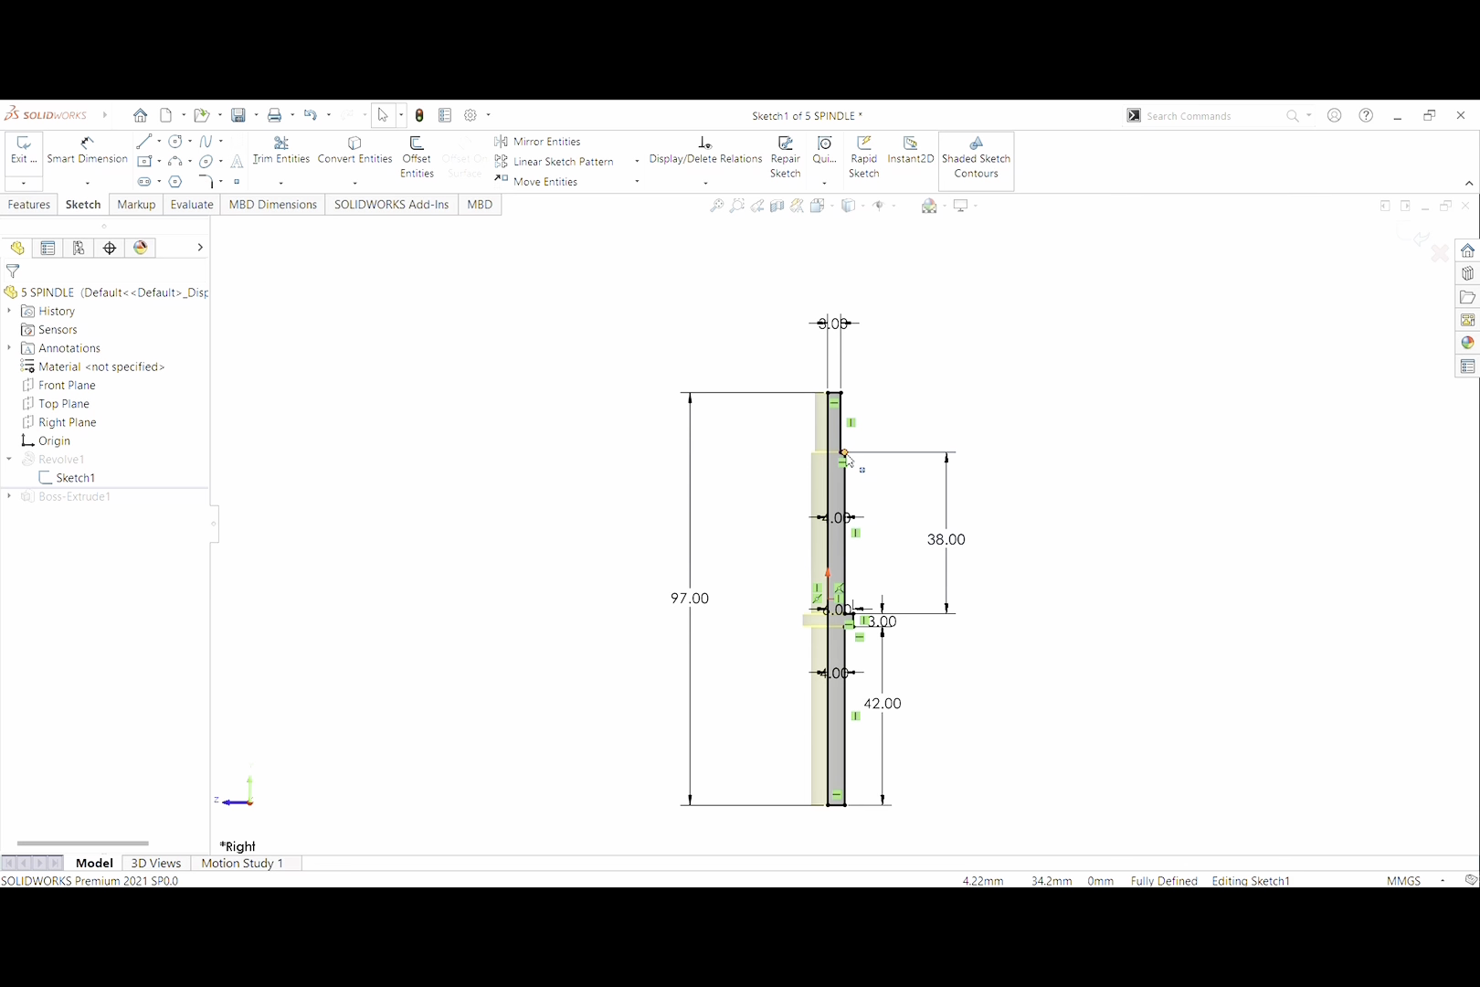
pyautogui.scroll(-3, 888, 560)
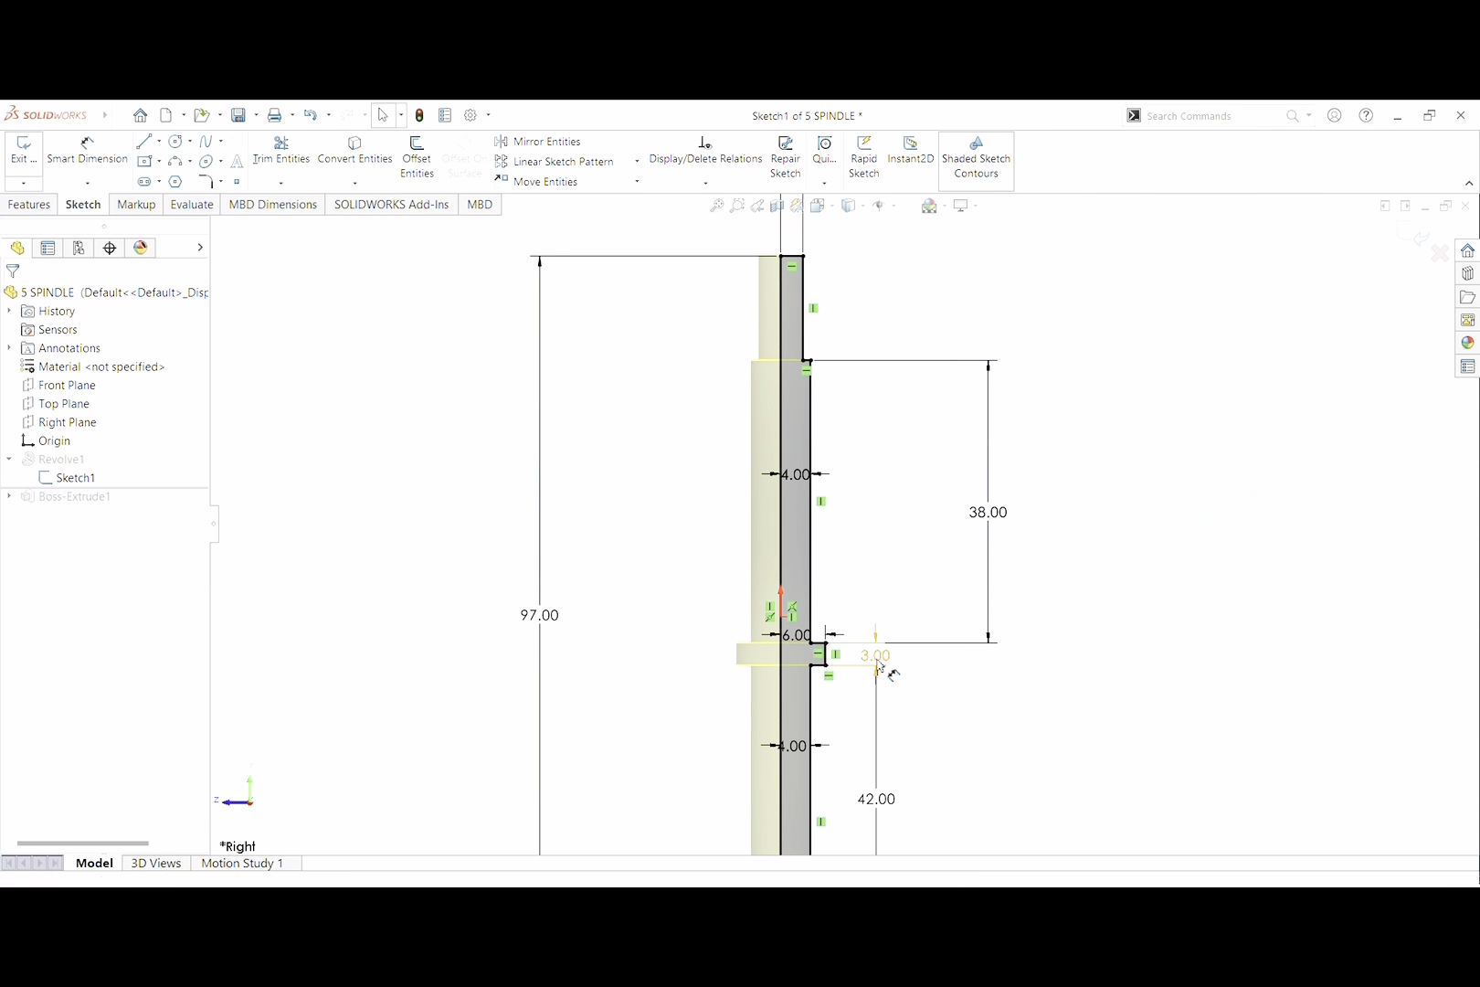
pyautogui.scroll(2, 882, 667)
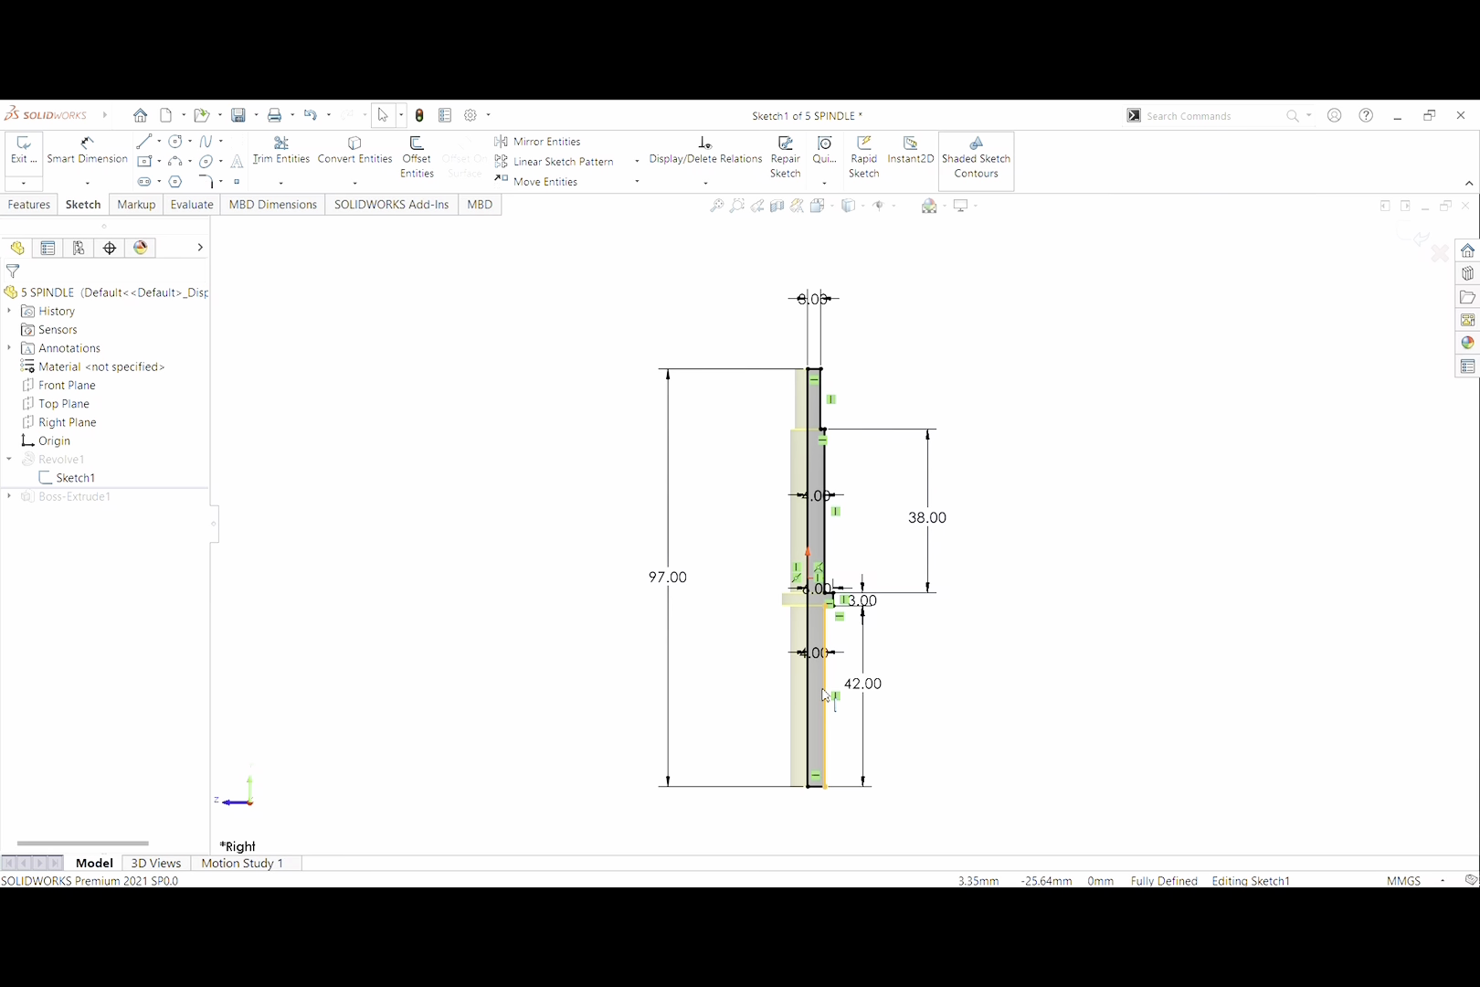
pyautogui.scroll(-1, 830, 692)
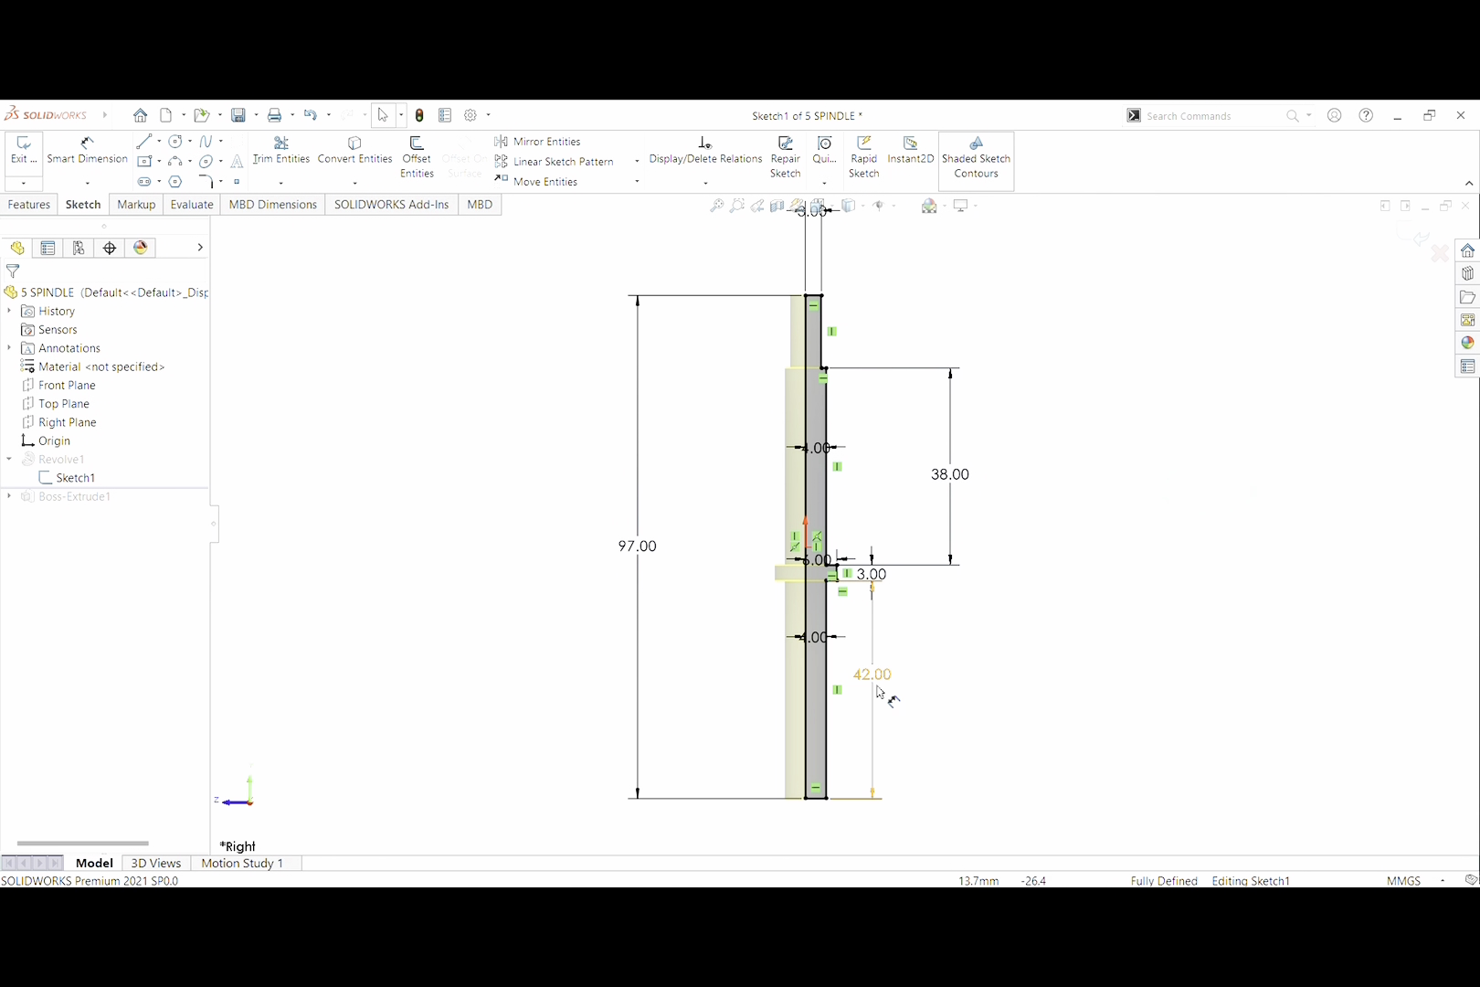
pyautogui.scroll(2, 886, 687)
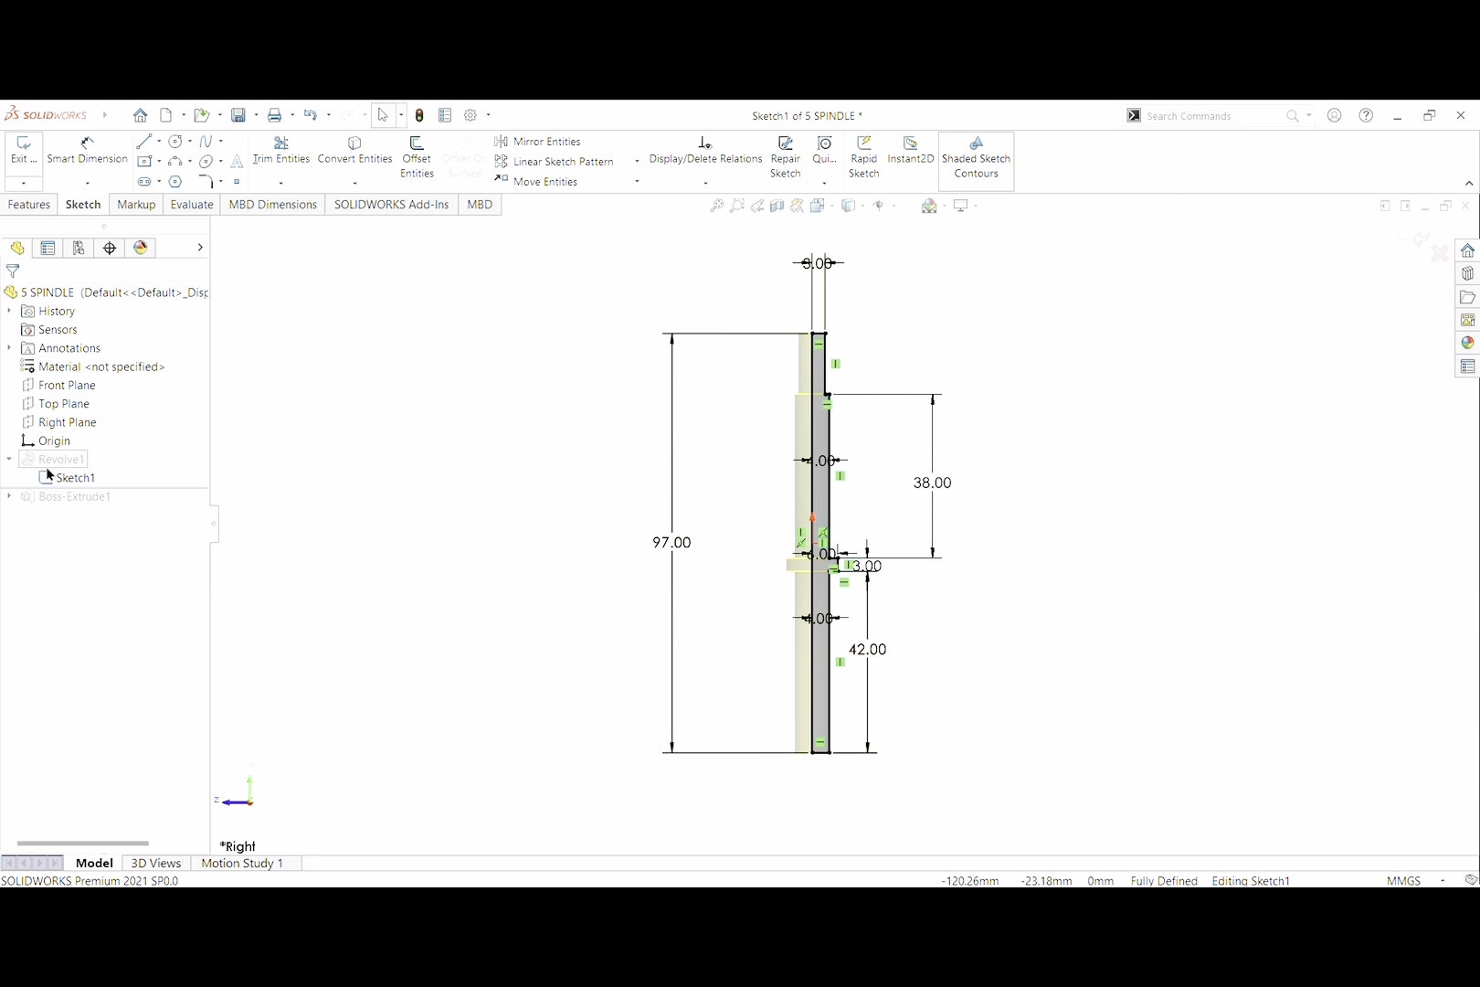
pyautogui.click(20, 148)
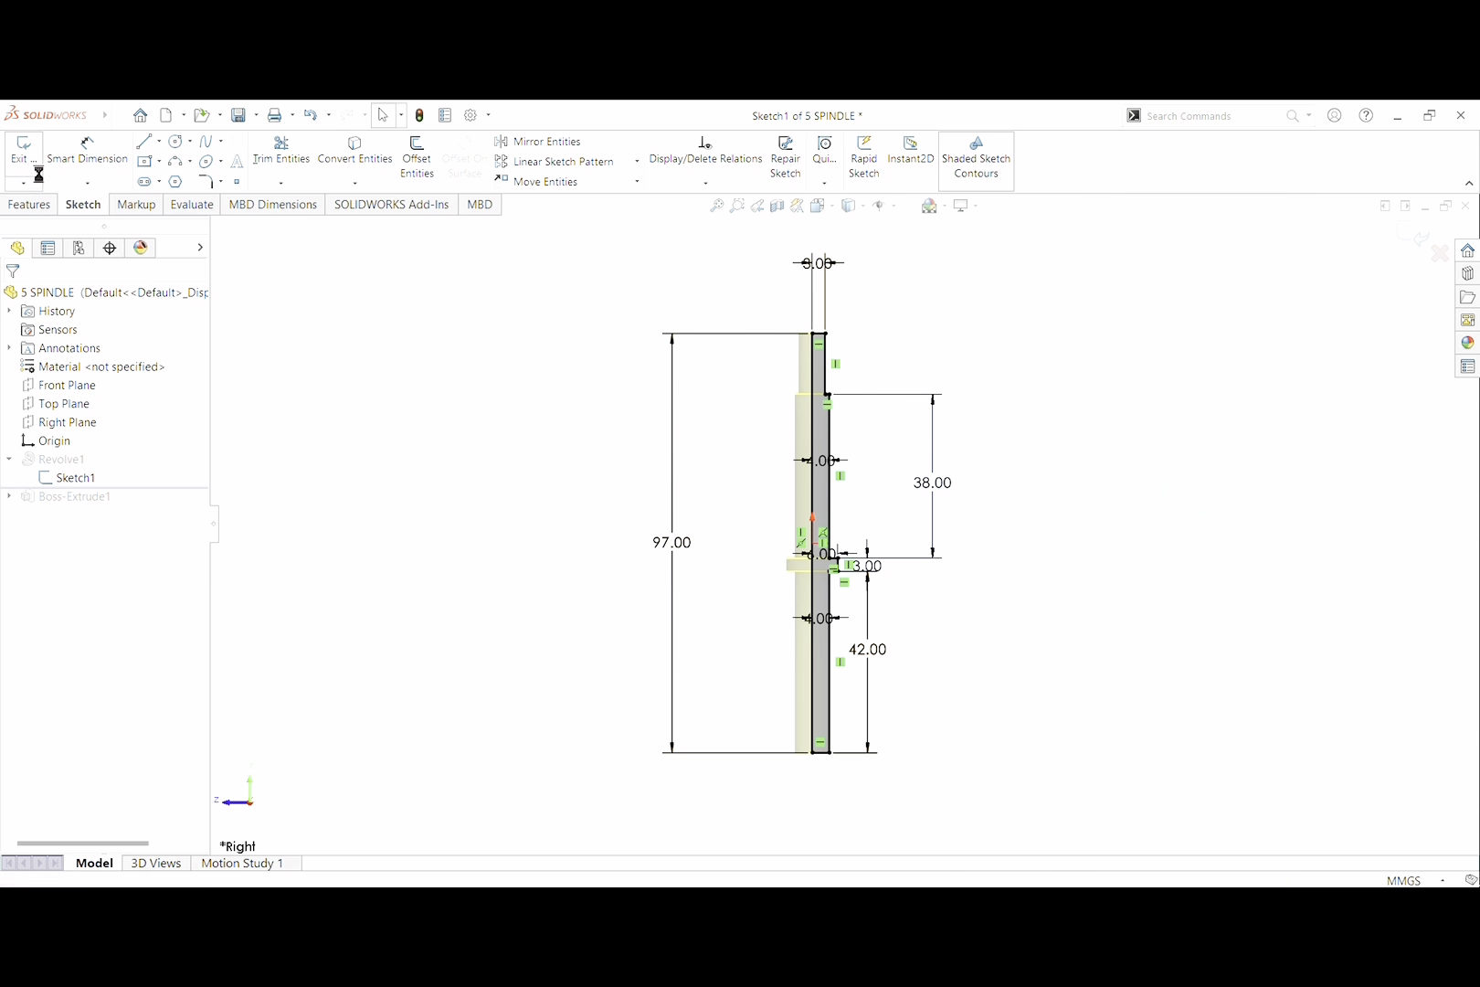
# Open the definition of Revolve1, inspect its axis of revolution, direction type and angle, and accept it
pyautogui.click(55, 483)
pyautogui.click(65, 438)
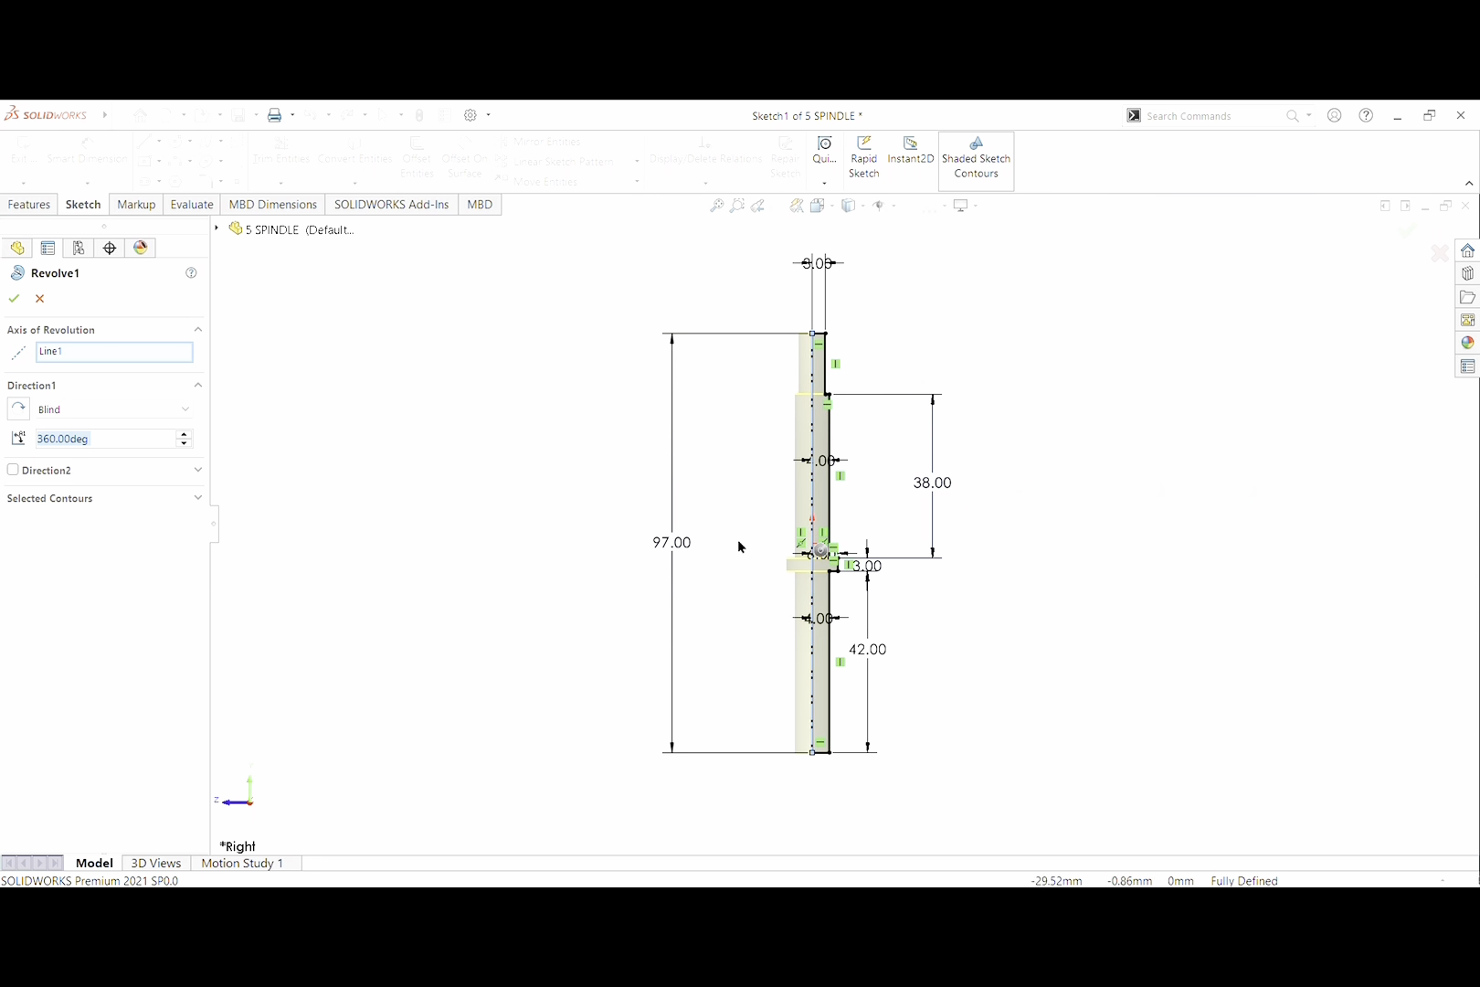
pyautogui.click(14, 299)
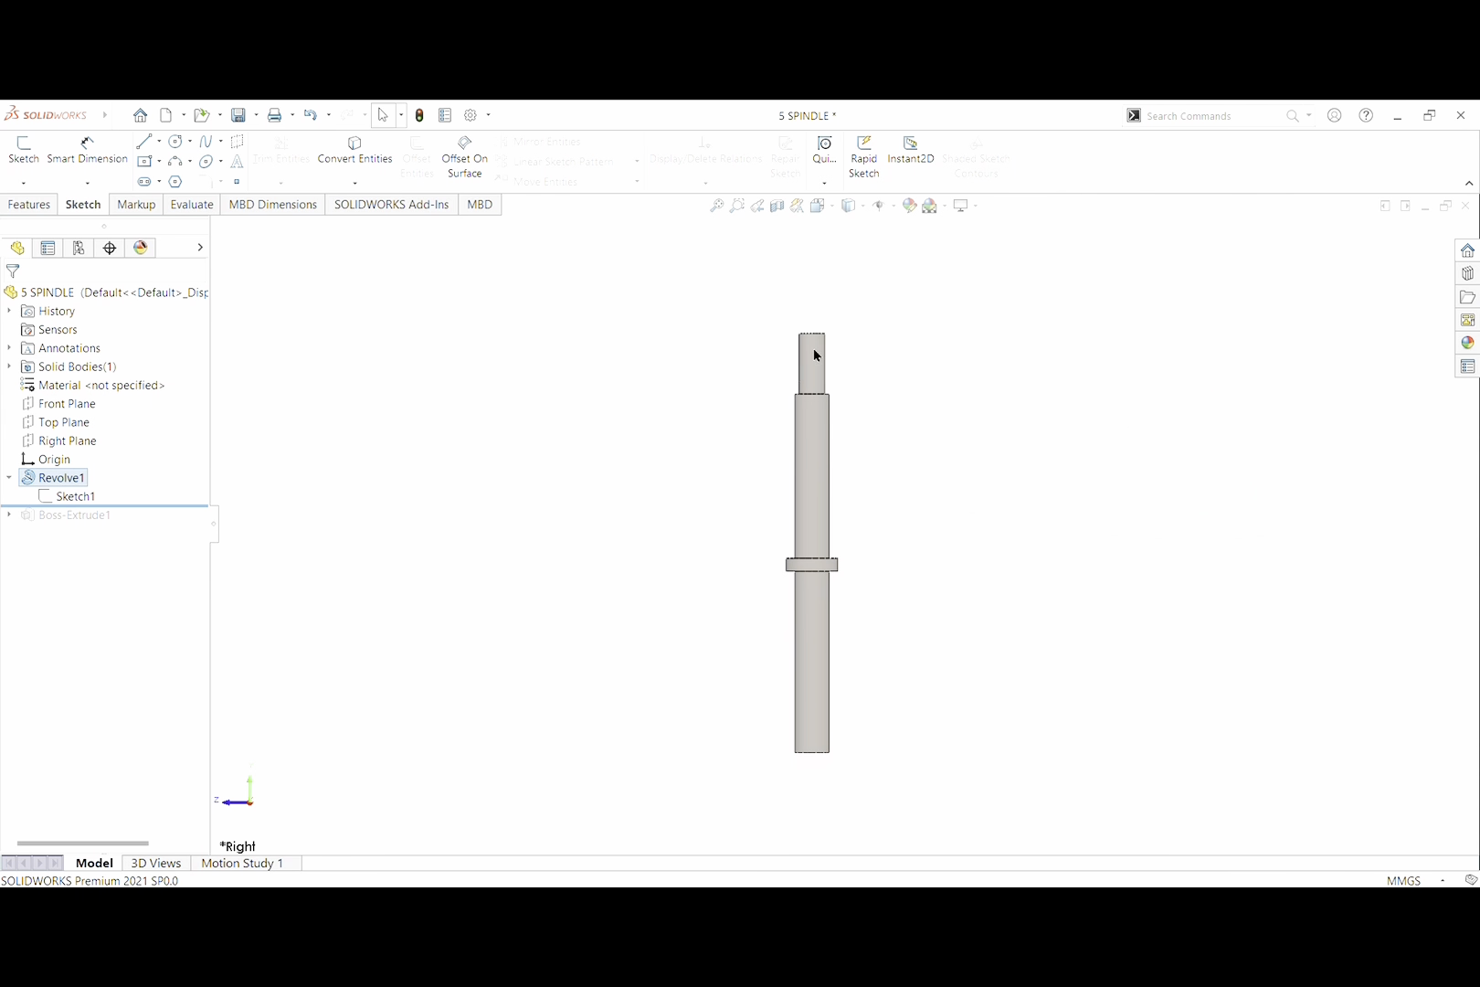
pyautogui.click(8, 477)
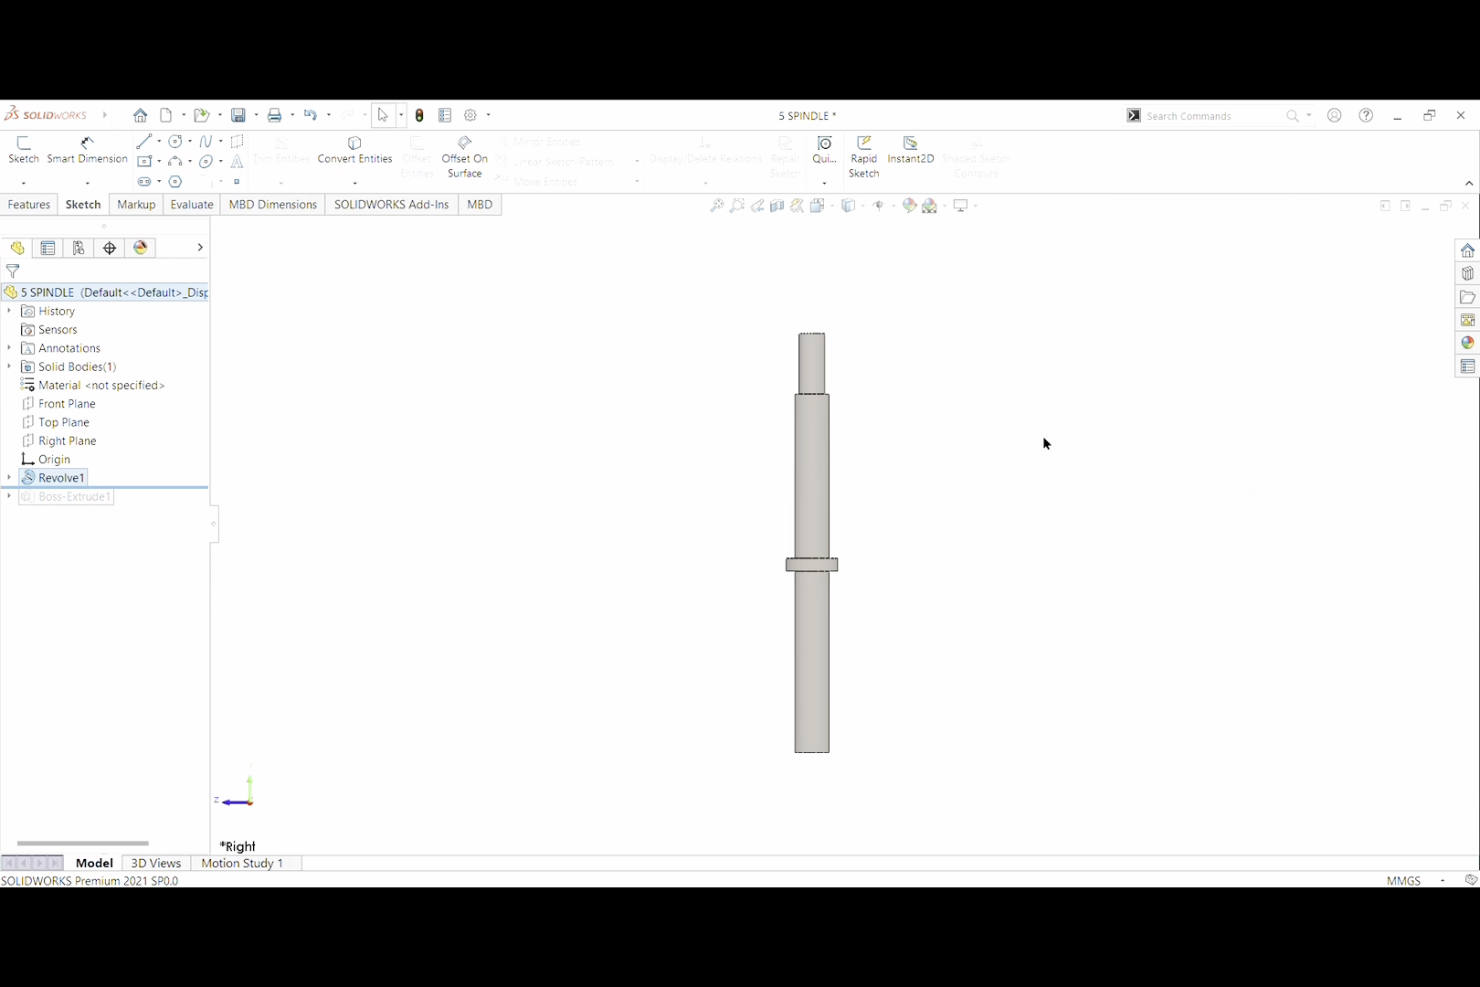
# Roll the spindle forward past Boss-Extrude1, open its Sketch2, examine the centred square's dimensions, and exit the sketch
pyautogui.moveTo(49, 490); pyautogui.dragTo(12, 506)
pyautogui.click(10, 499)
pyautogui.click(74, 517)
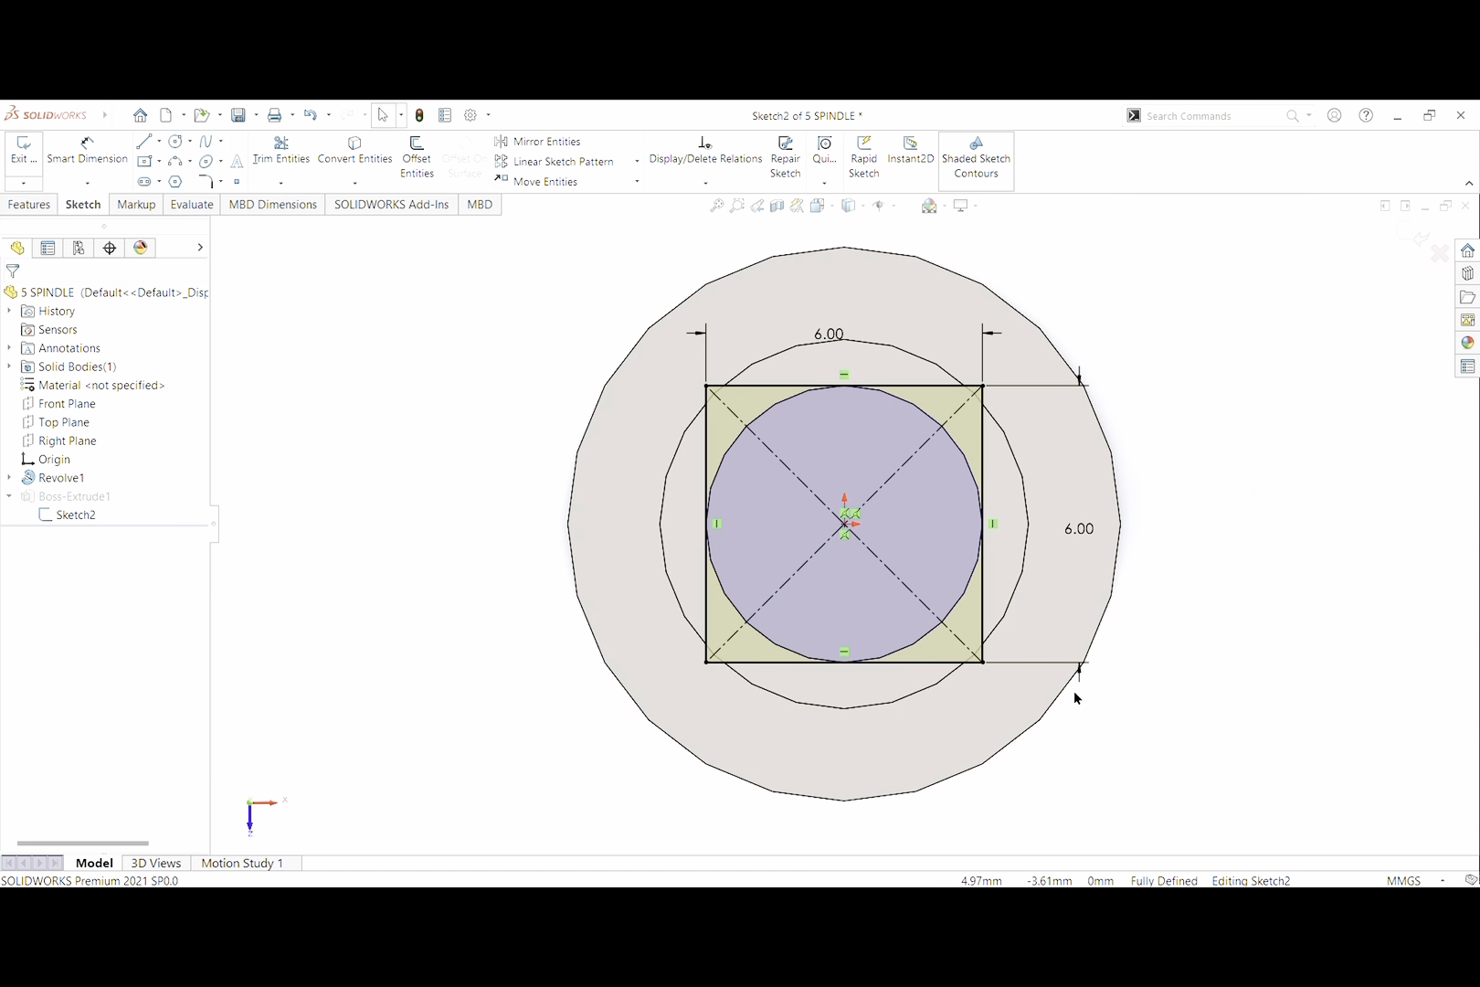
pyautogui.scroll(1, 1153, 673)
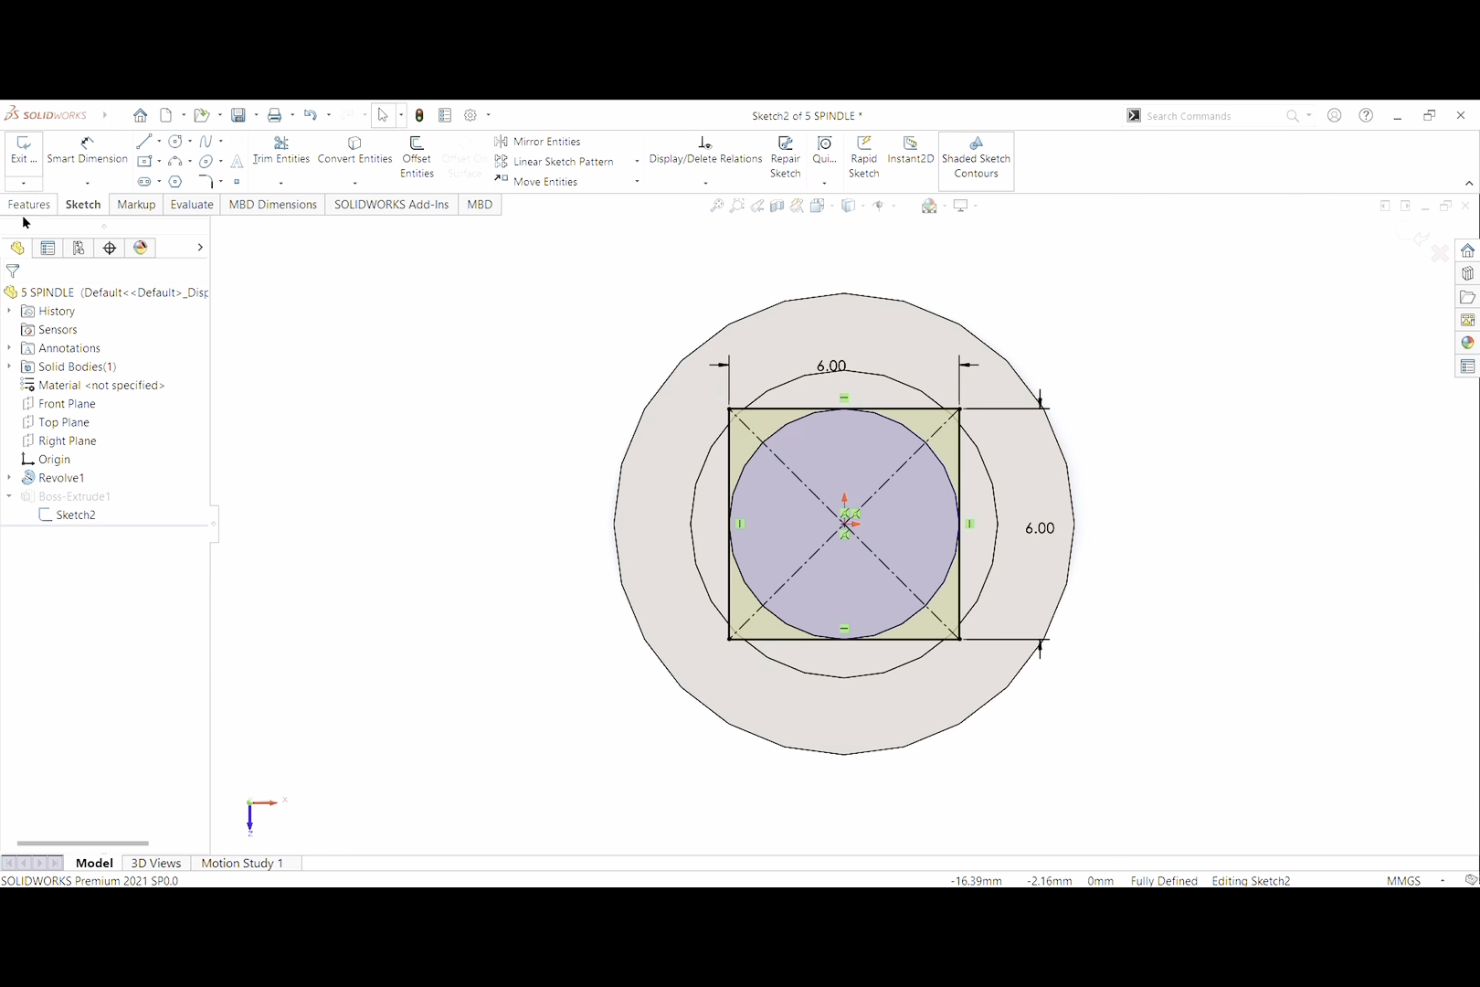
pyautogui.click(25, 170)
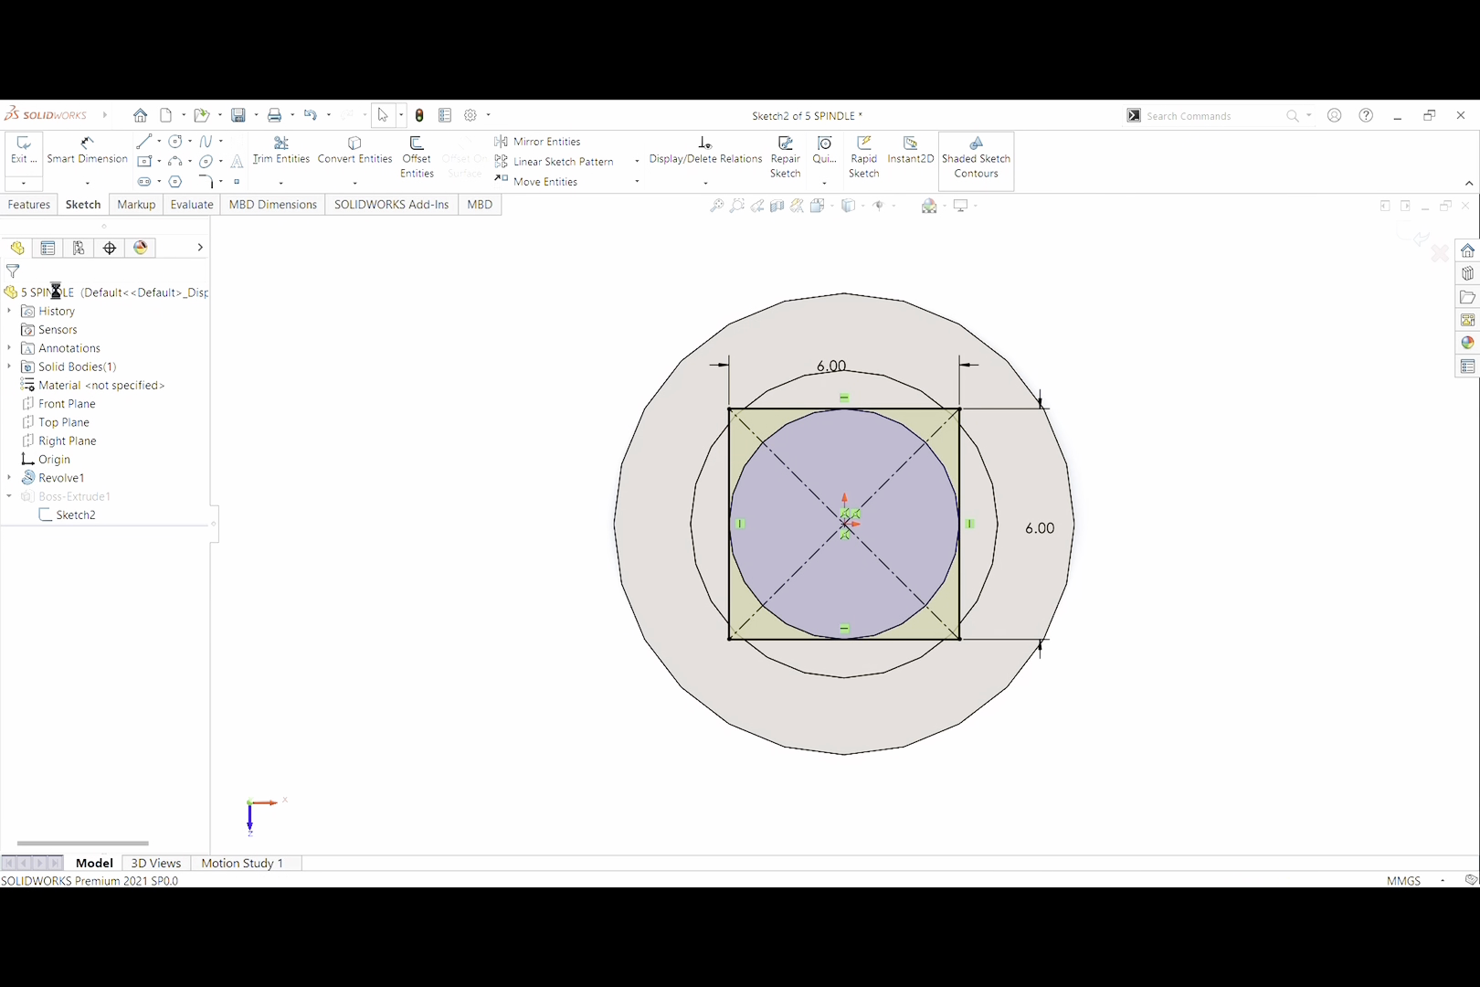
# Open the definition of Boss-Extrude1, inspect the square block's end condition, depth and merge setting, accept it, and show the spindle isometrically
pyautogui.click(77, 496)
pyautogui.click(87, 450)
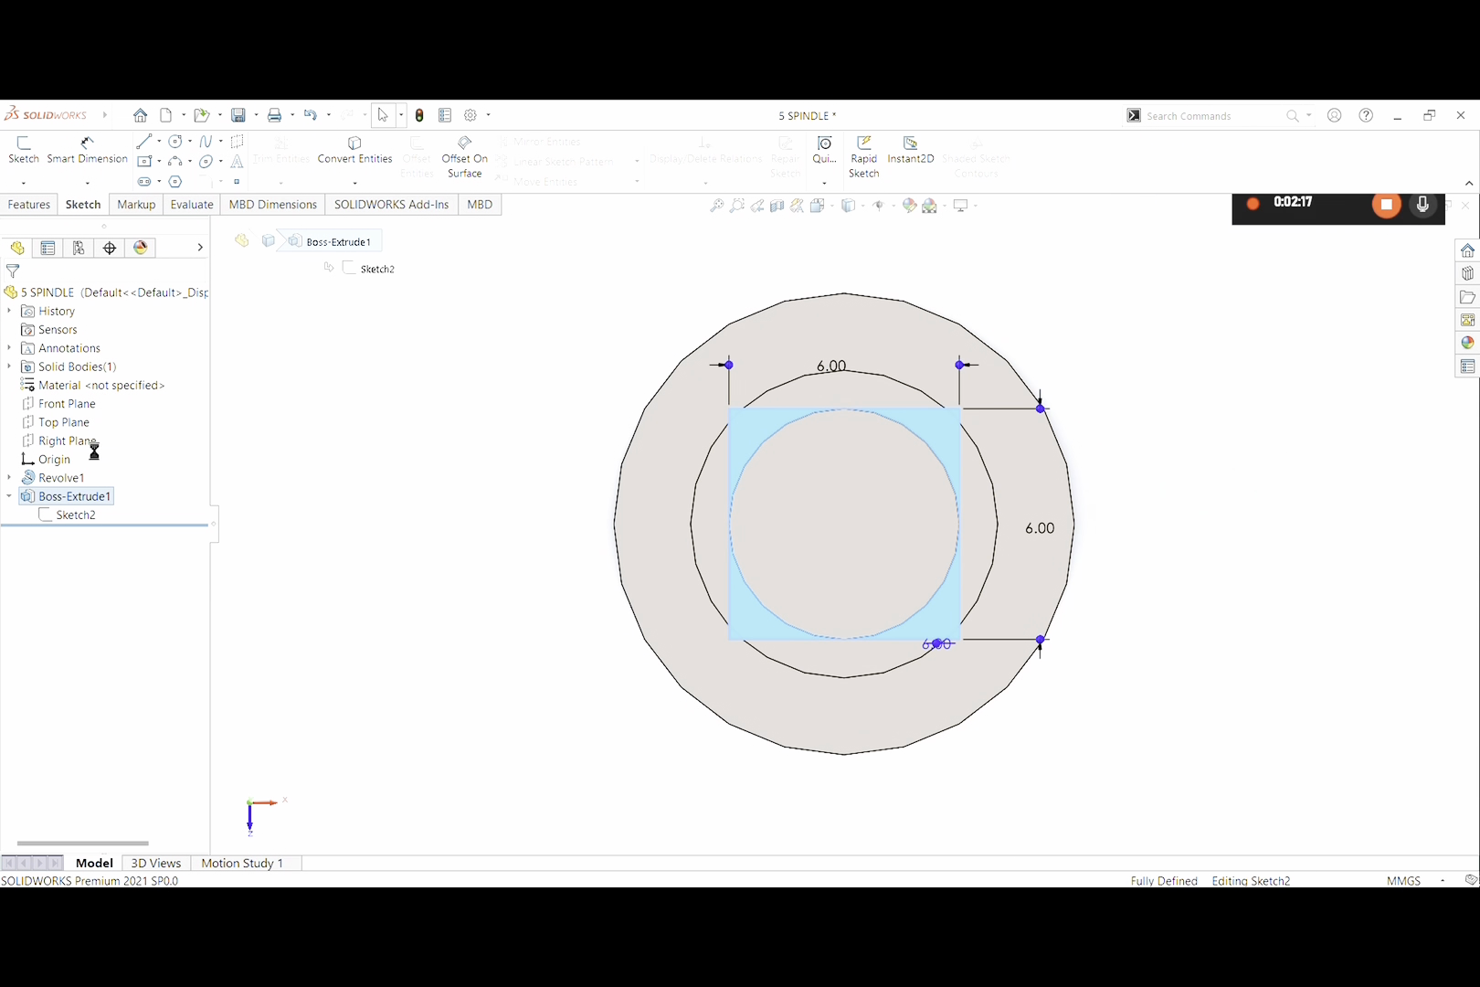
pyautogui.moveTo(532, 806)
pyautogui.mouseDown(button='middle')
pyautogui.moveTo(531, 704)
pyautogui.moveTo(598, 704)
pyautogui.moveTo(564, 652)
pyautogui.mouseUp(button='middle')
pyautogui.scroll(4, 565, 652)
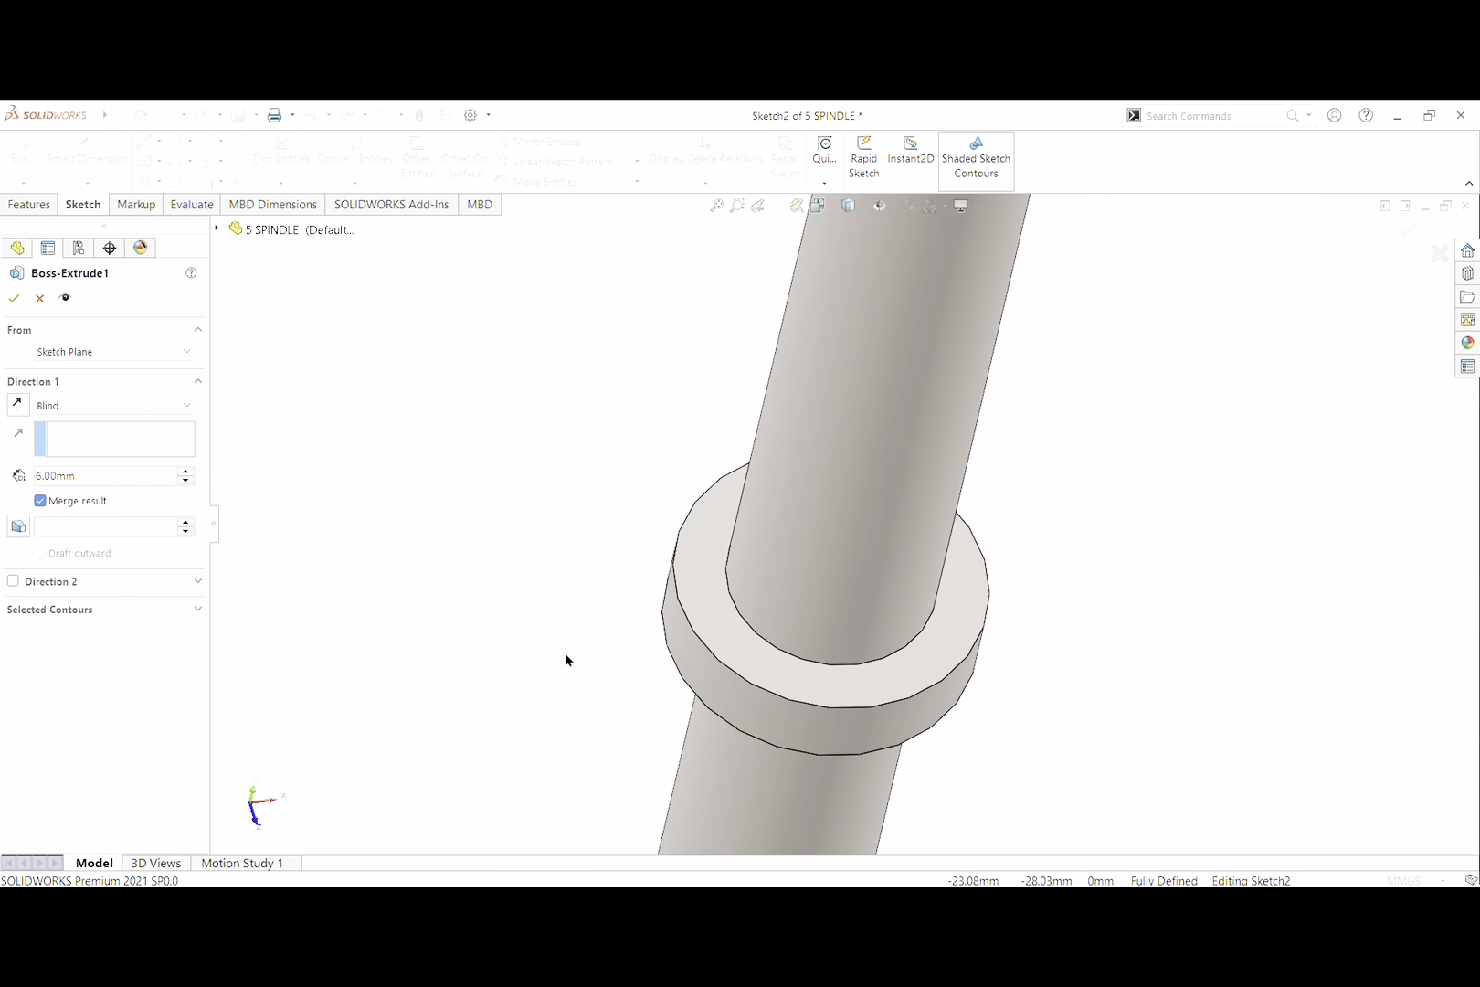
pyautogui.scroll(3, 979, 309)
pyautogui.scroll(-3, 955, 310)
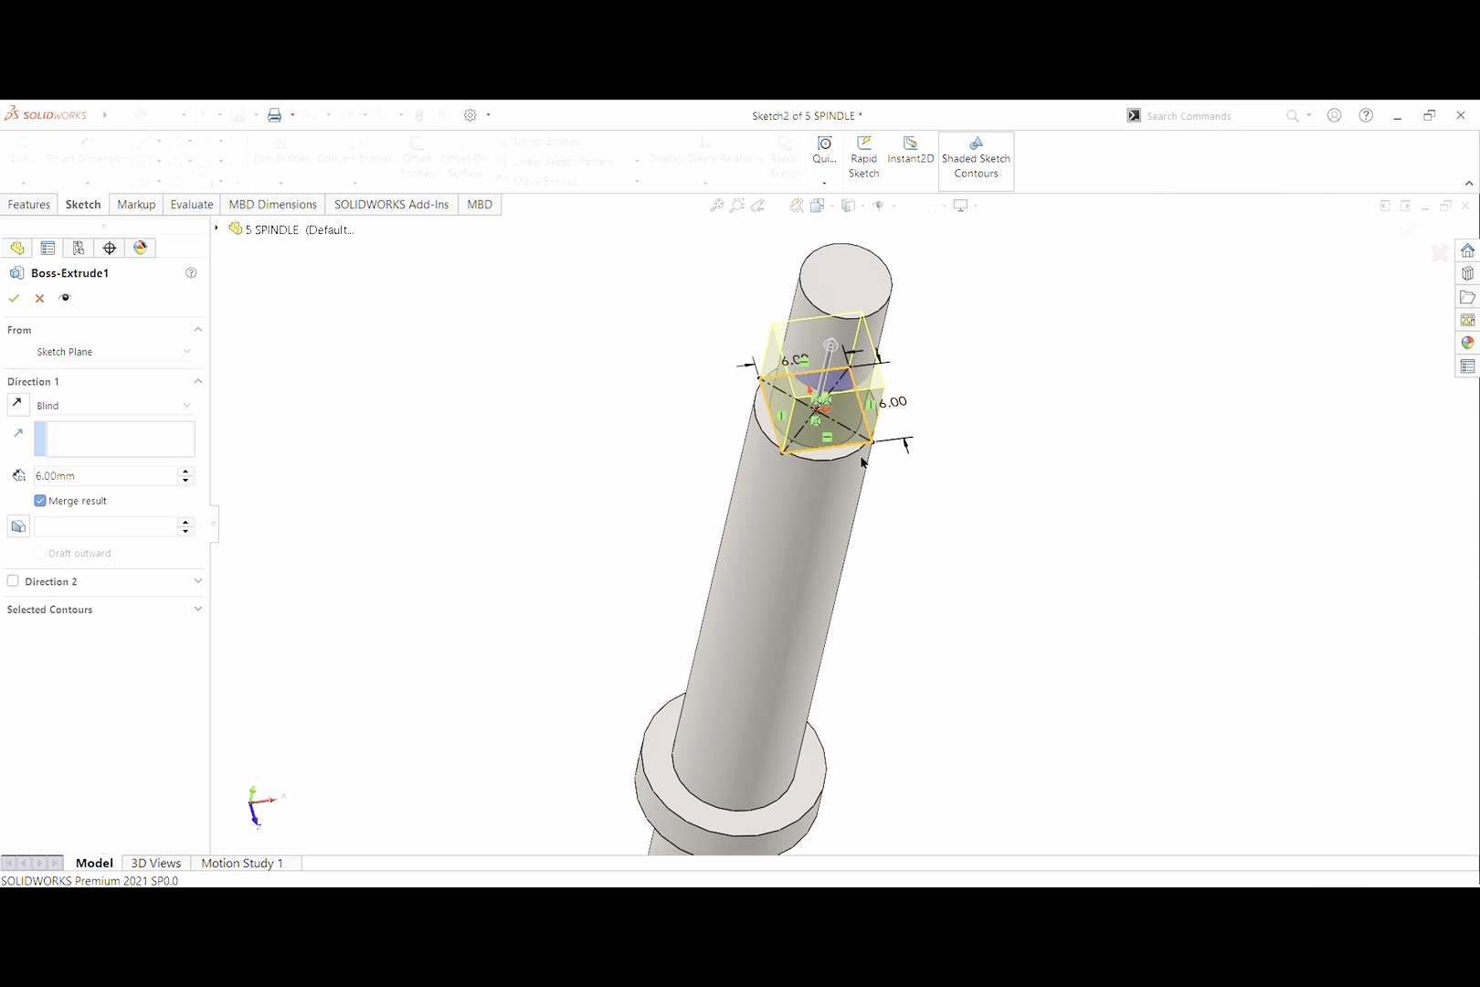
pyautogui.click(14, 300)
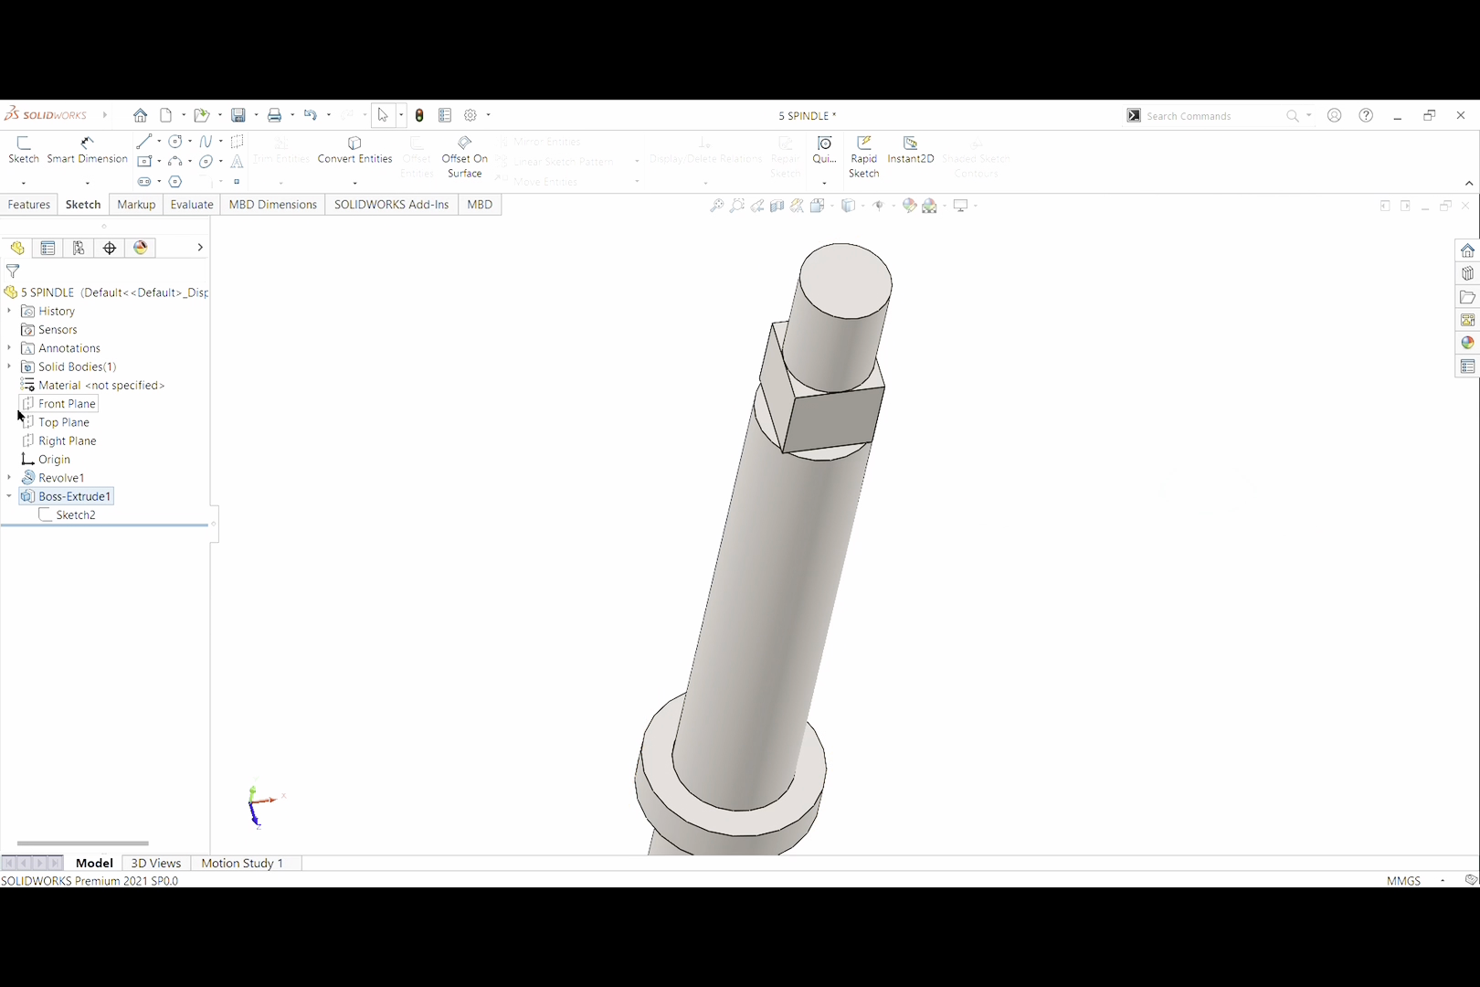
pyautogui.hotkey('ctrl', '7')
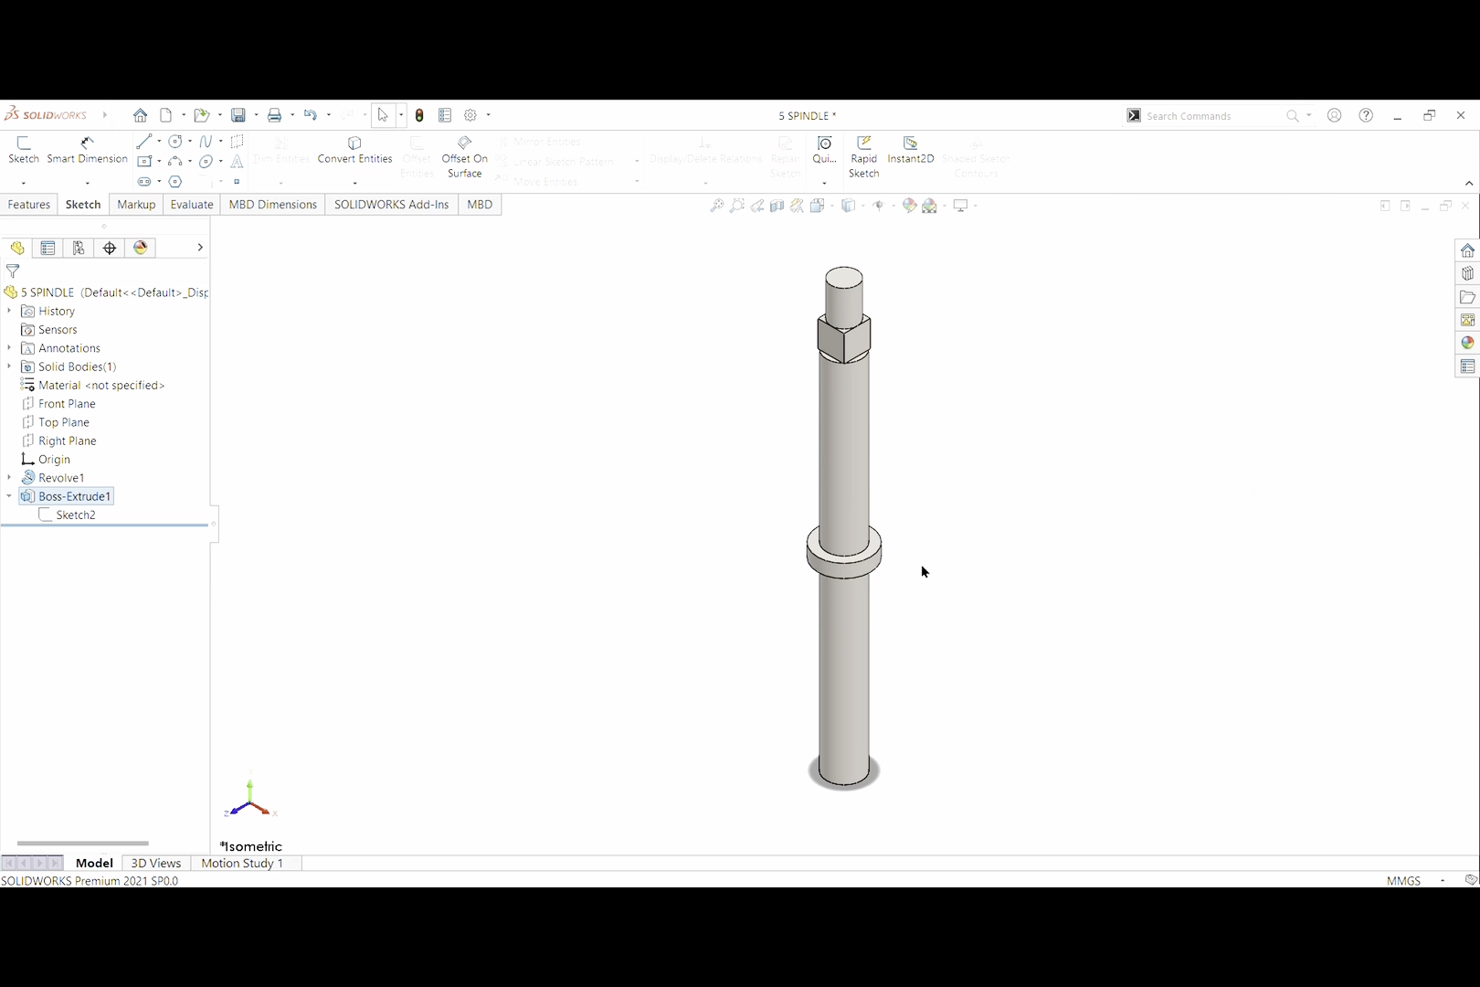
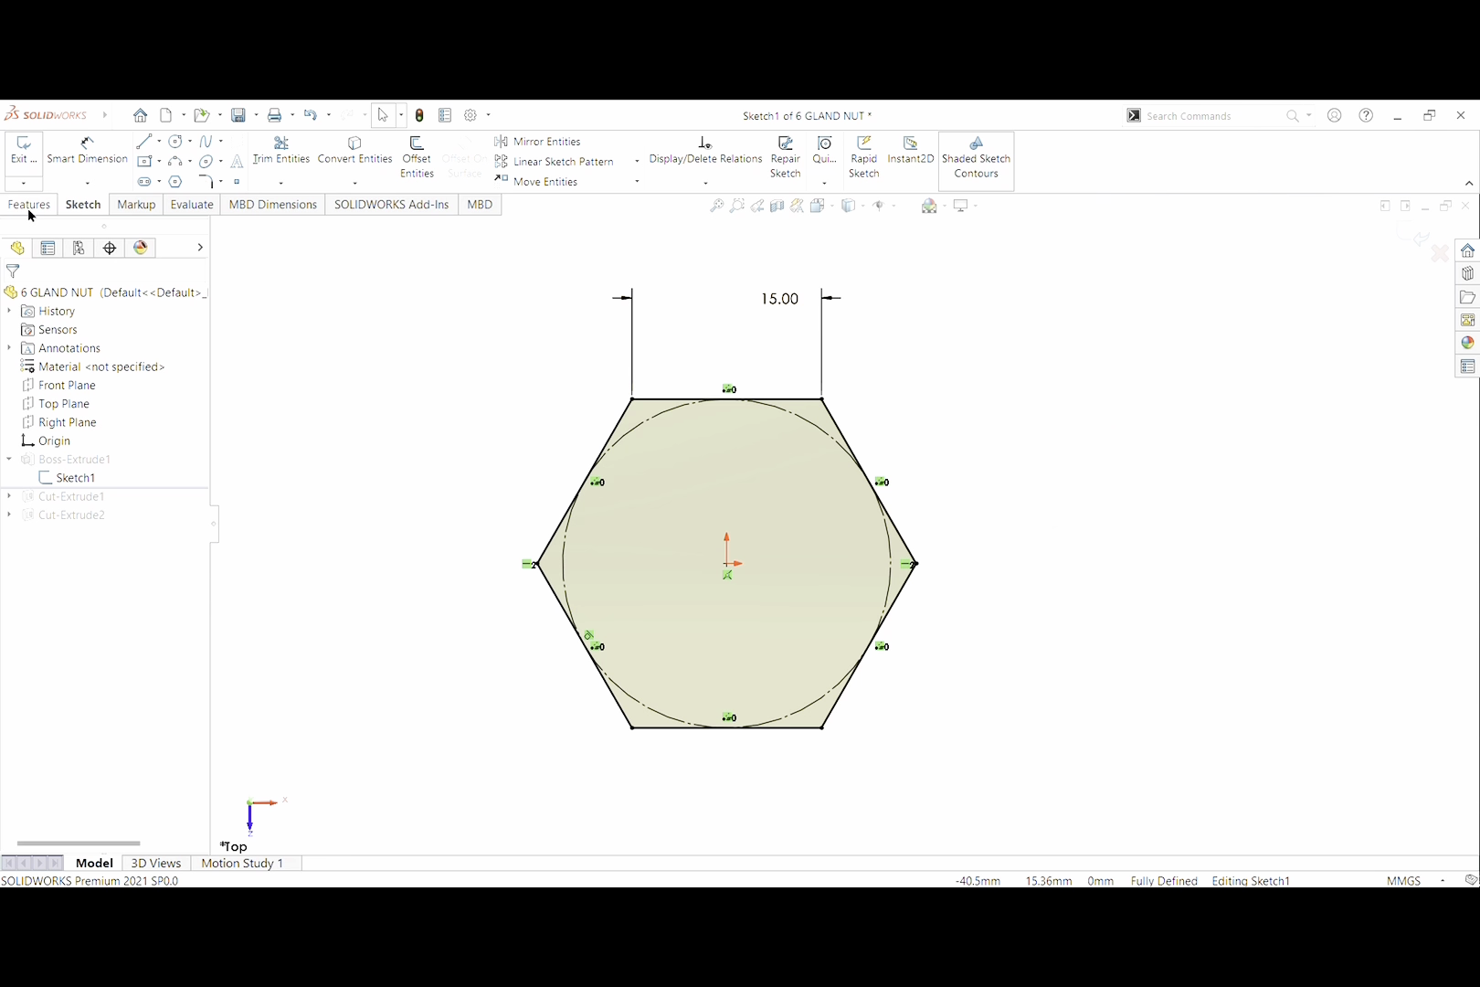
# Exit the gland nut's hexagon sketch, open the definition of Boss-Extrude1, inspect its end condition and depth, and accept it
pyautogui.click(23, 148)
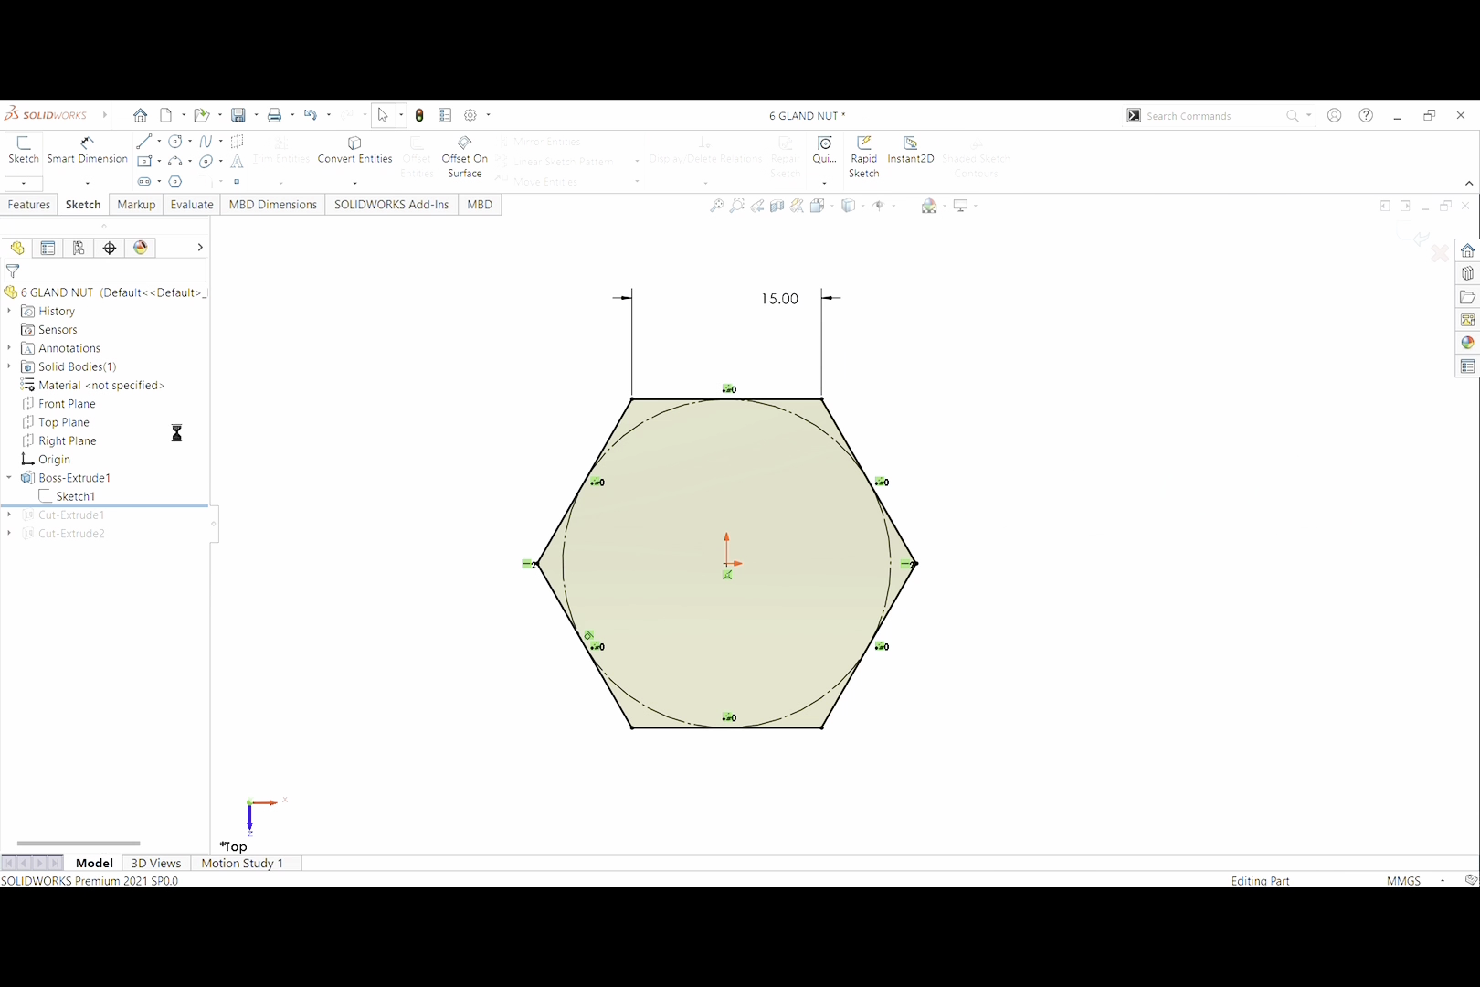
pyautogui.click(91, 475)
pyautogui.click(100, 438)
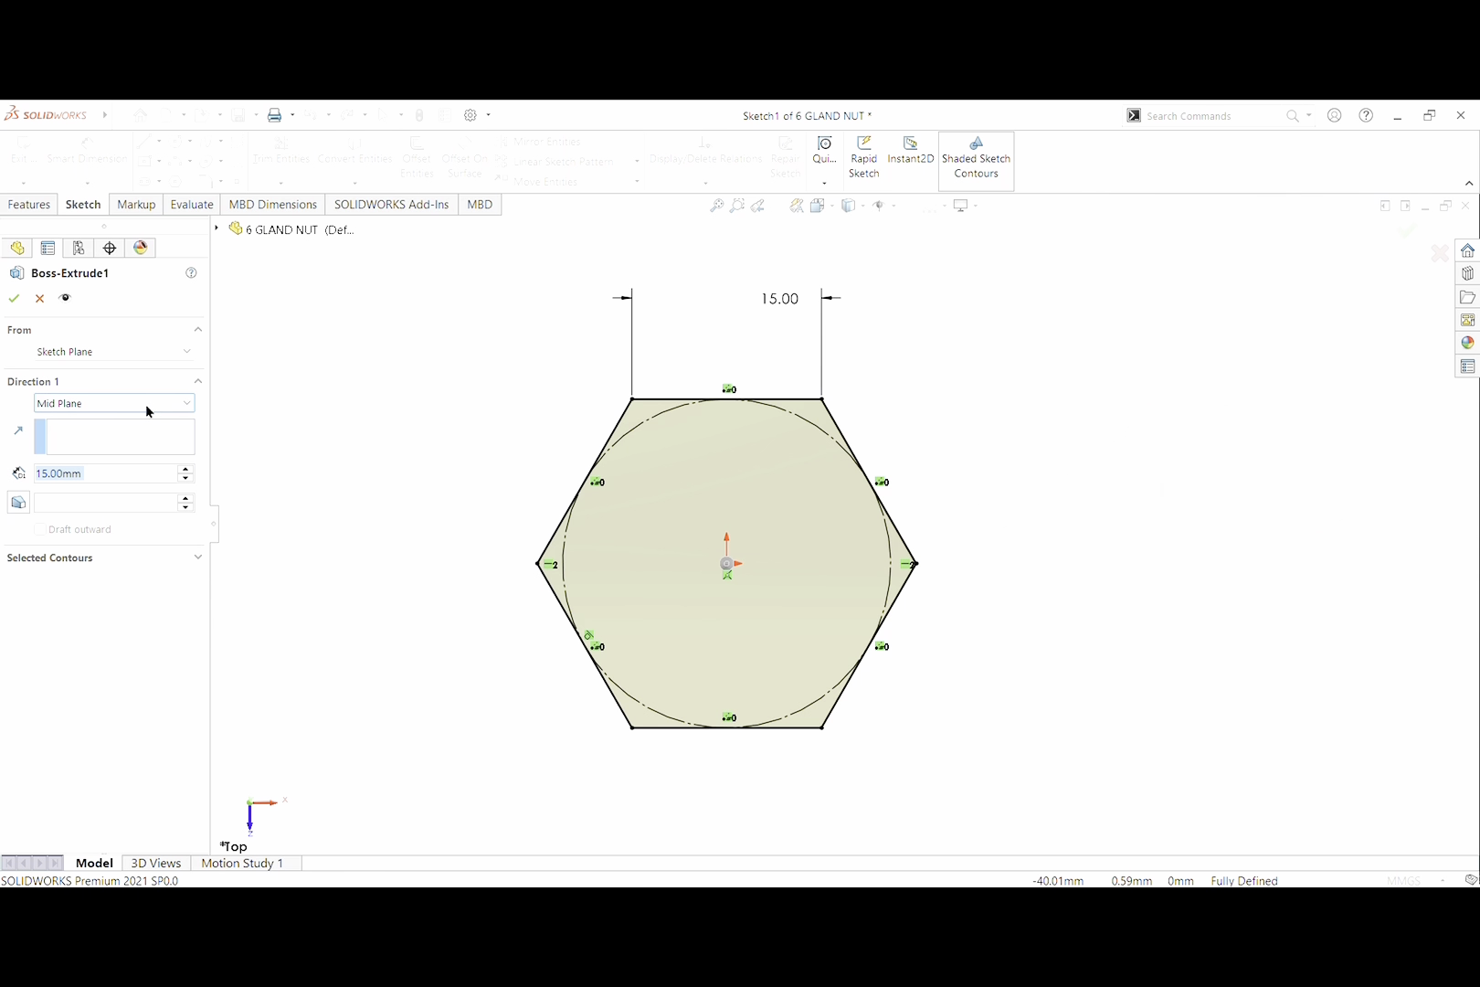
pyautogui.moveTo(959, 714)
pyautogui.mouseDown(button='middle')
pyautogui.moveTo(942, 644)
pyautogui.moveTo(955, 420)
pyautogui.mouseUp(button='middle')
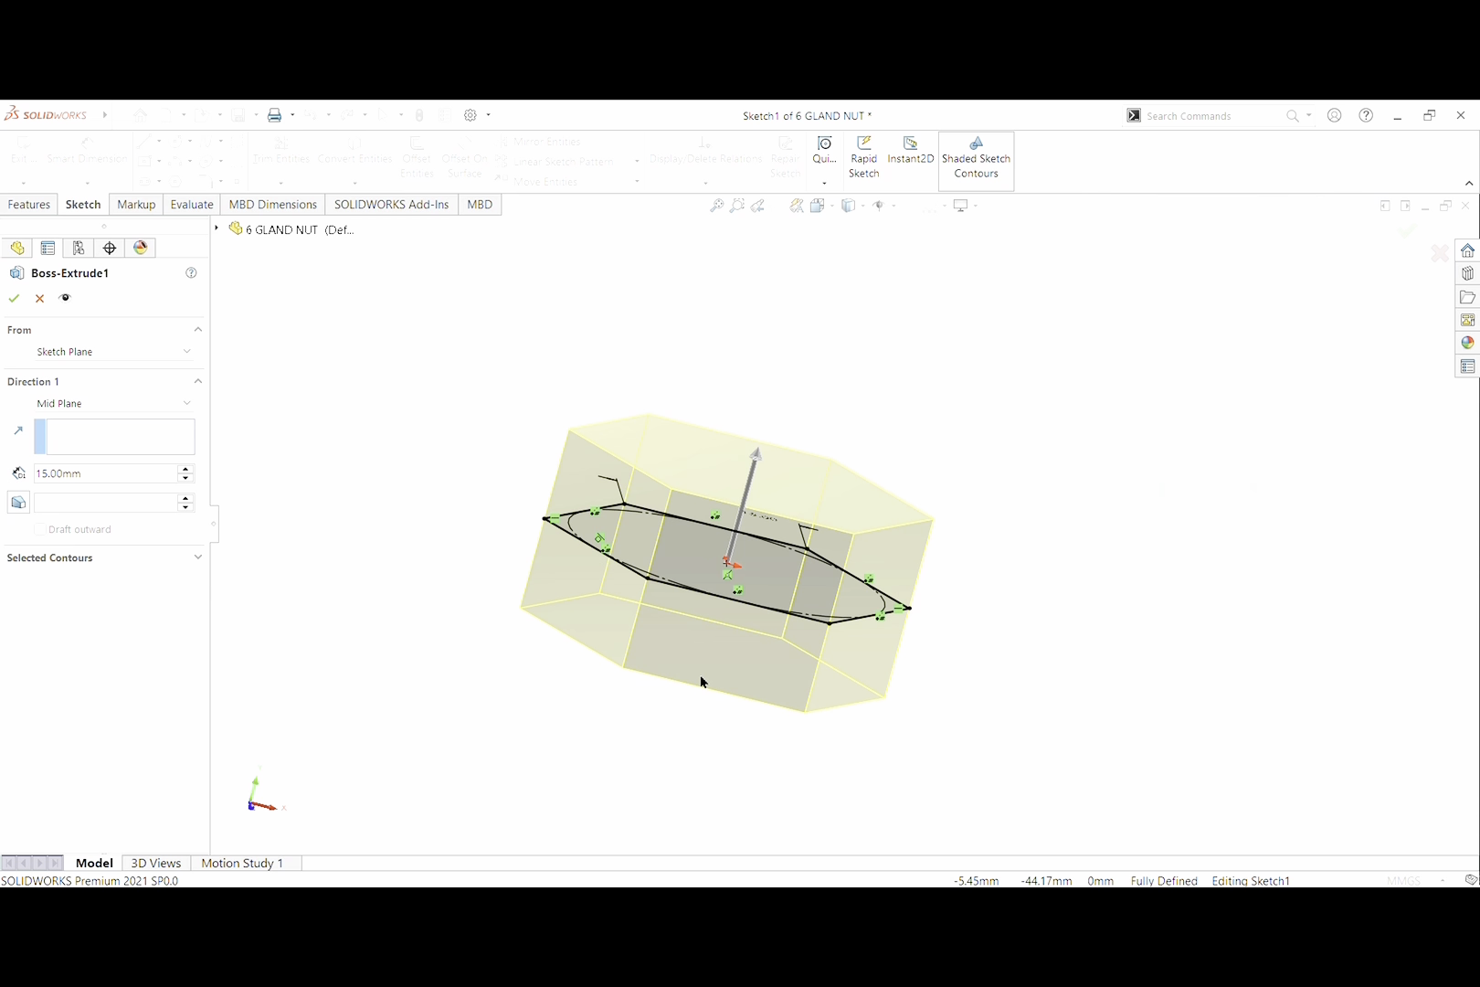
pyautogui.click(14, 302)
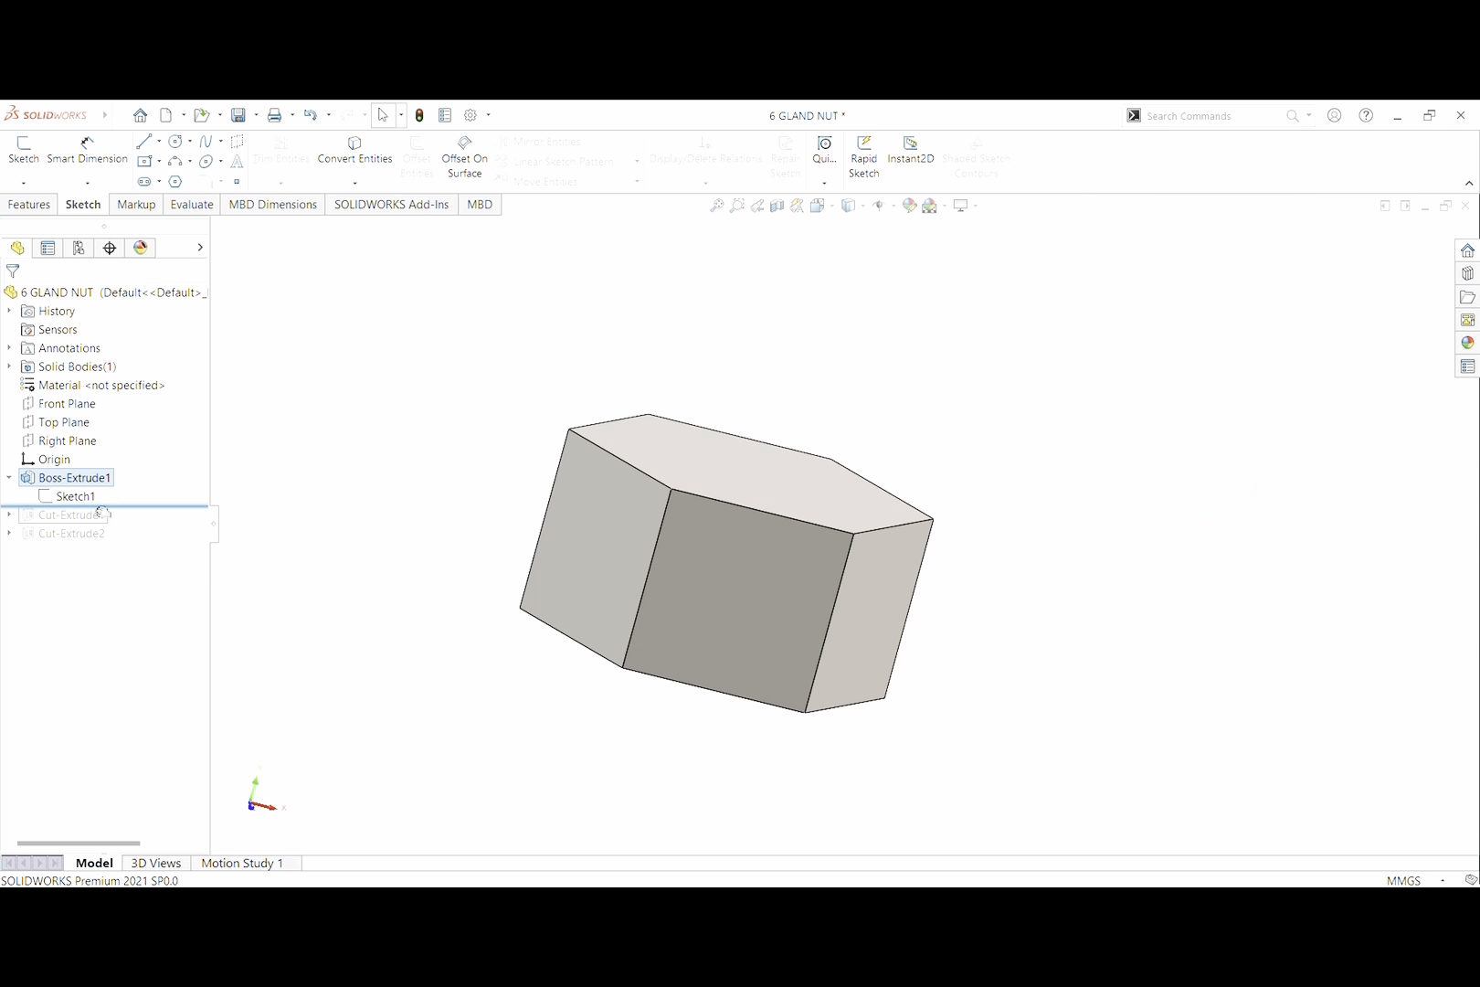
# Roll the gland nut forward past Cut-Extrude1, open its Sketch2, examine the centred circle's diameter, and exit the sketch
pyautogui.click(8, 477)
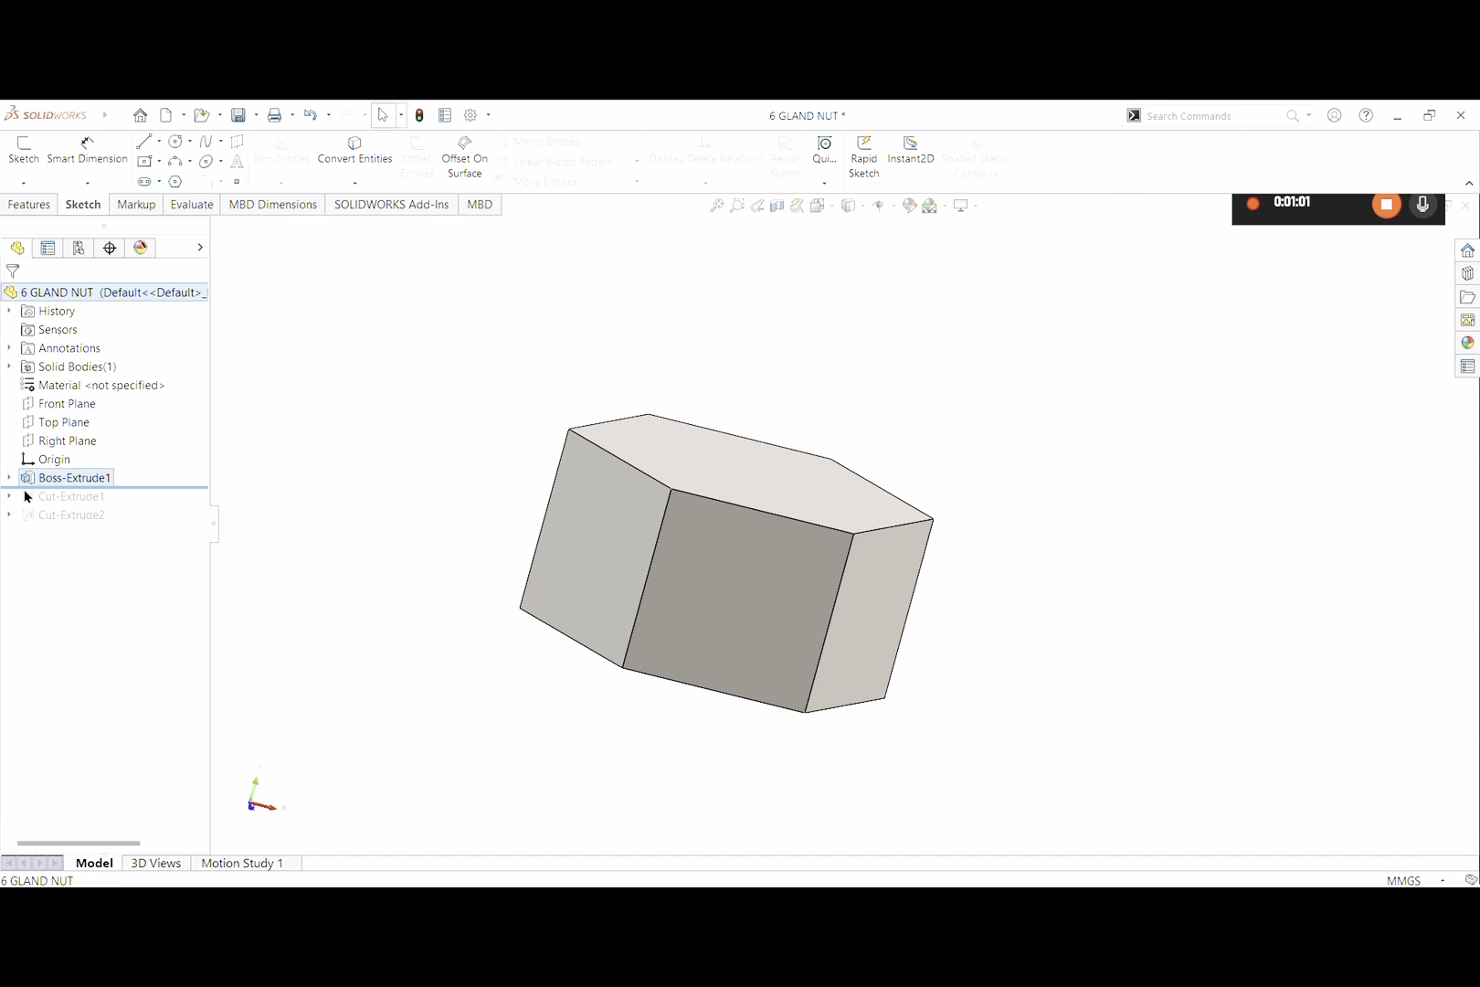
pyautogui.click(25, 481)
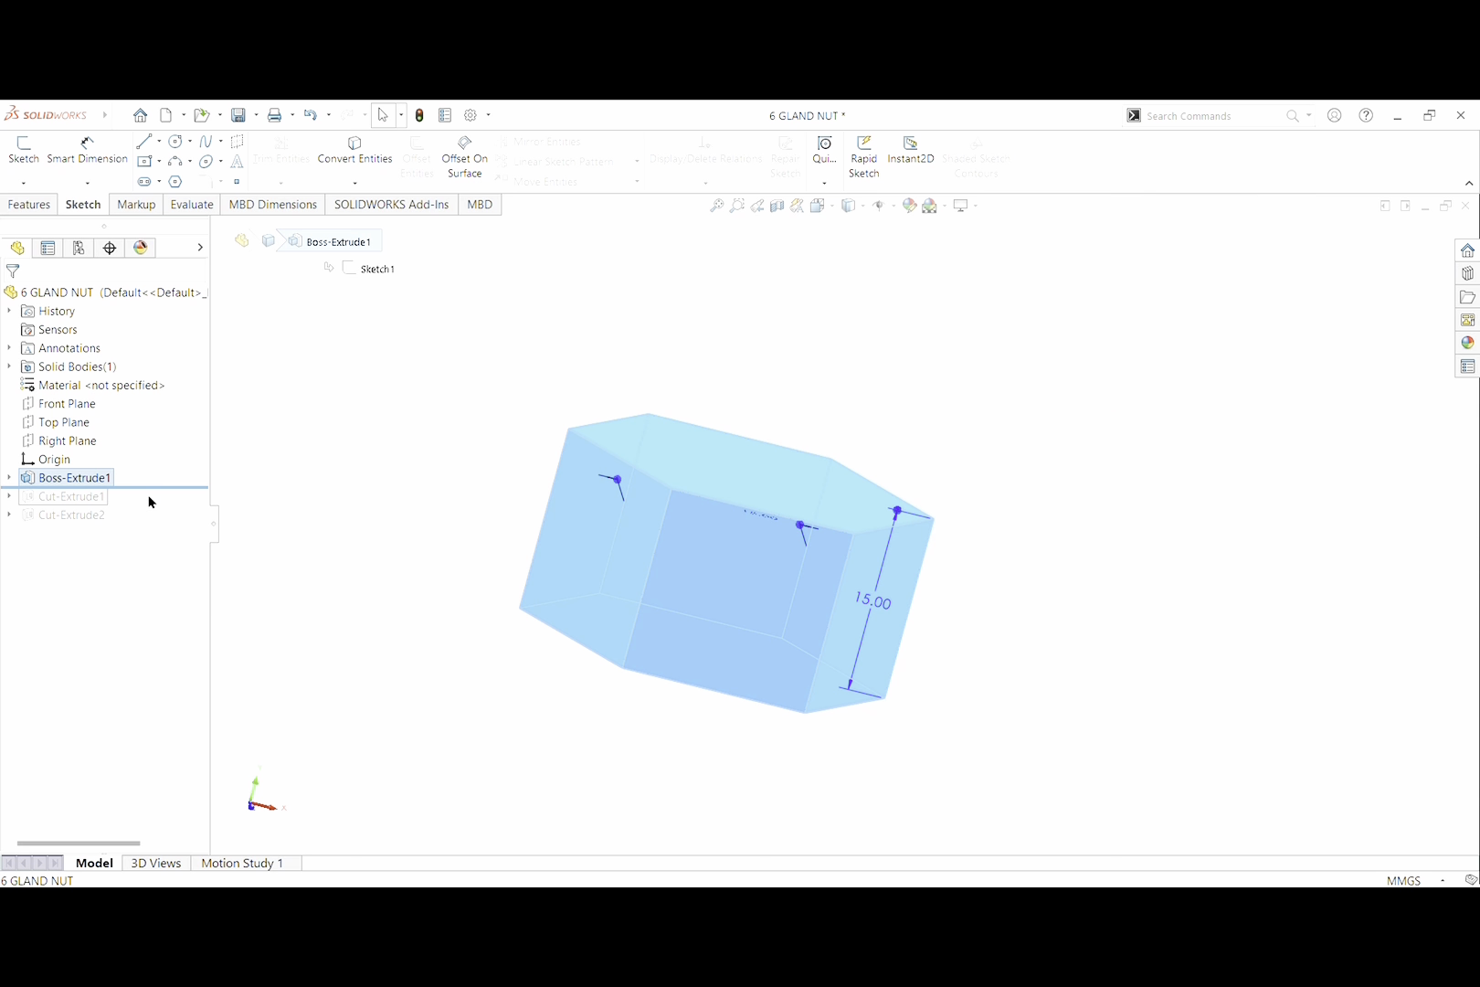
pyautogui.moveTo(157, 490); pyautogui.dragTo(160, 505)
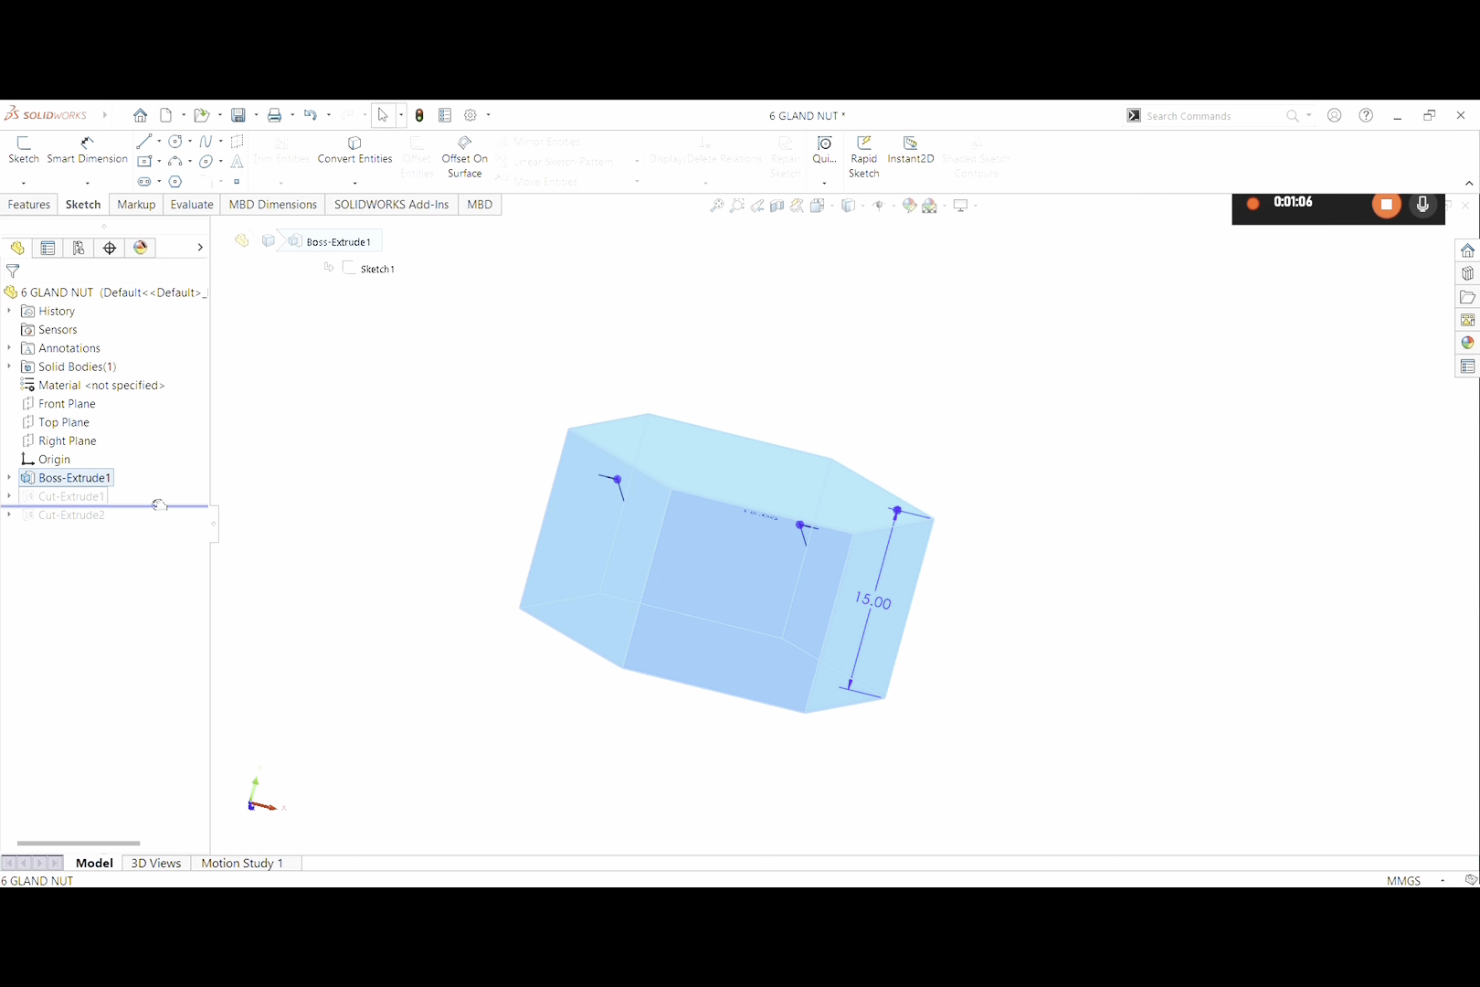
pyautogui.click(9, 496)
pyautogui.click(73, 514)
pyautogui.click(84, 479)
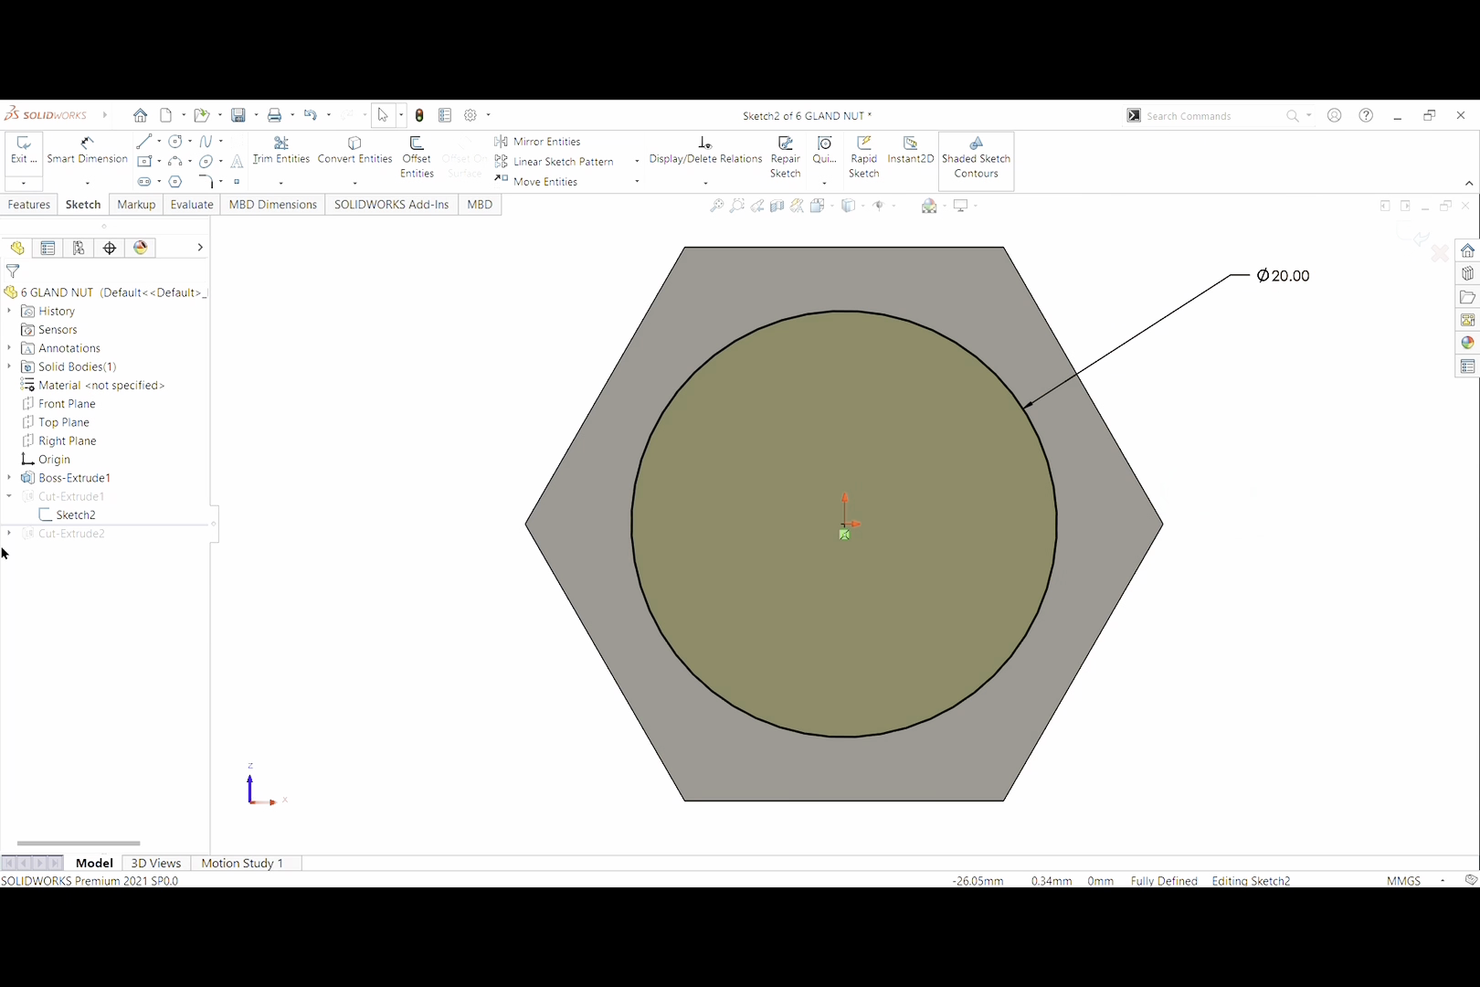
pyautogui.click(27, 170)
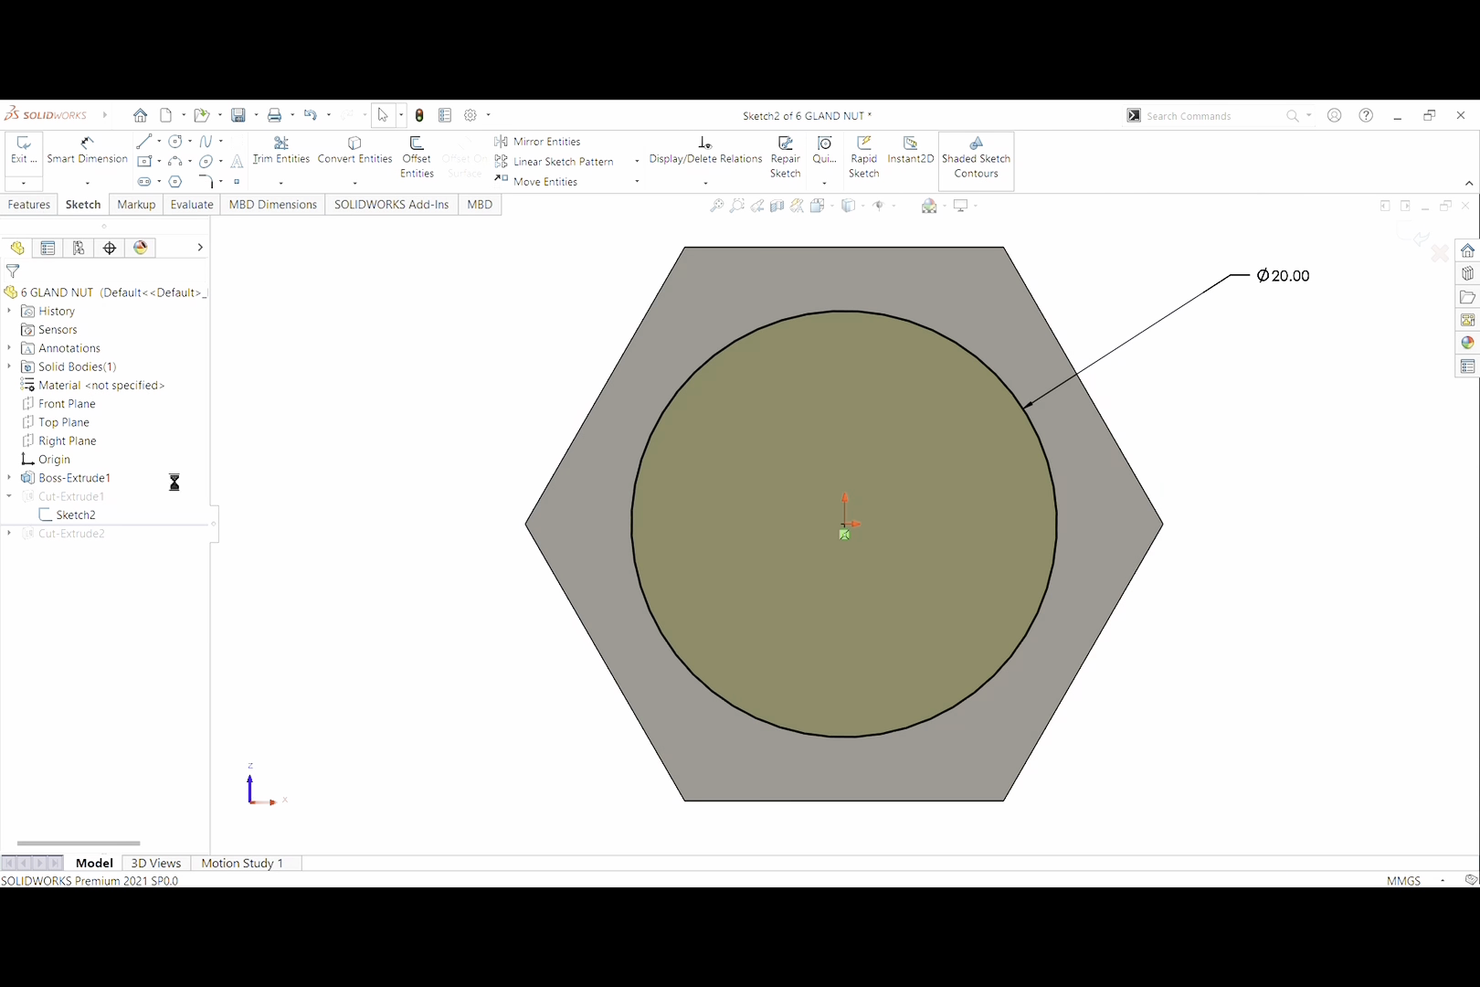
# Open the definition of Cut-Extrude1, inspect the large bore's end condition, direction and depth, accept it, and view the resulting recess
pyautogui.click(92, 495)
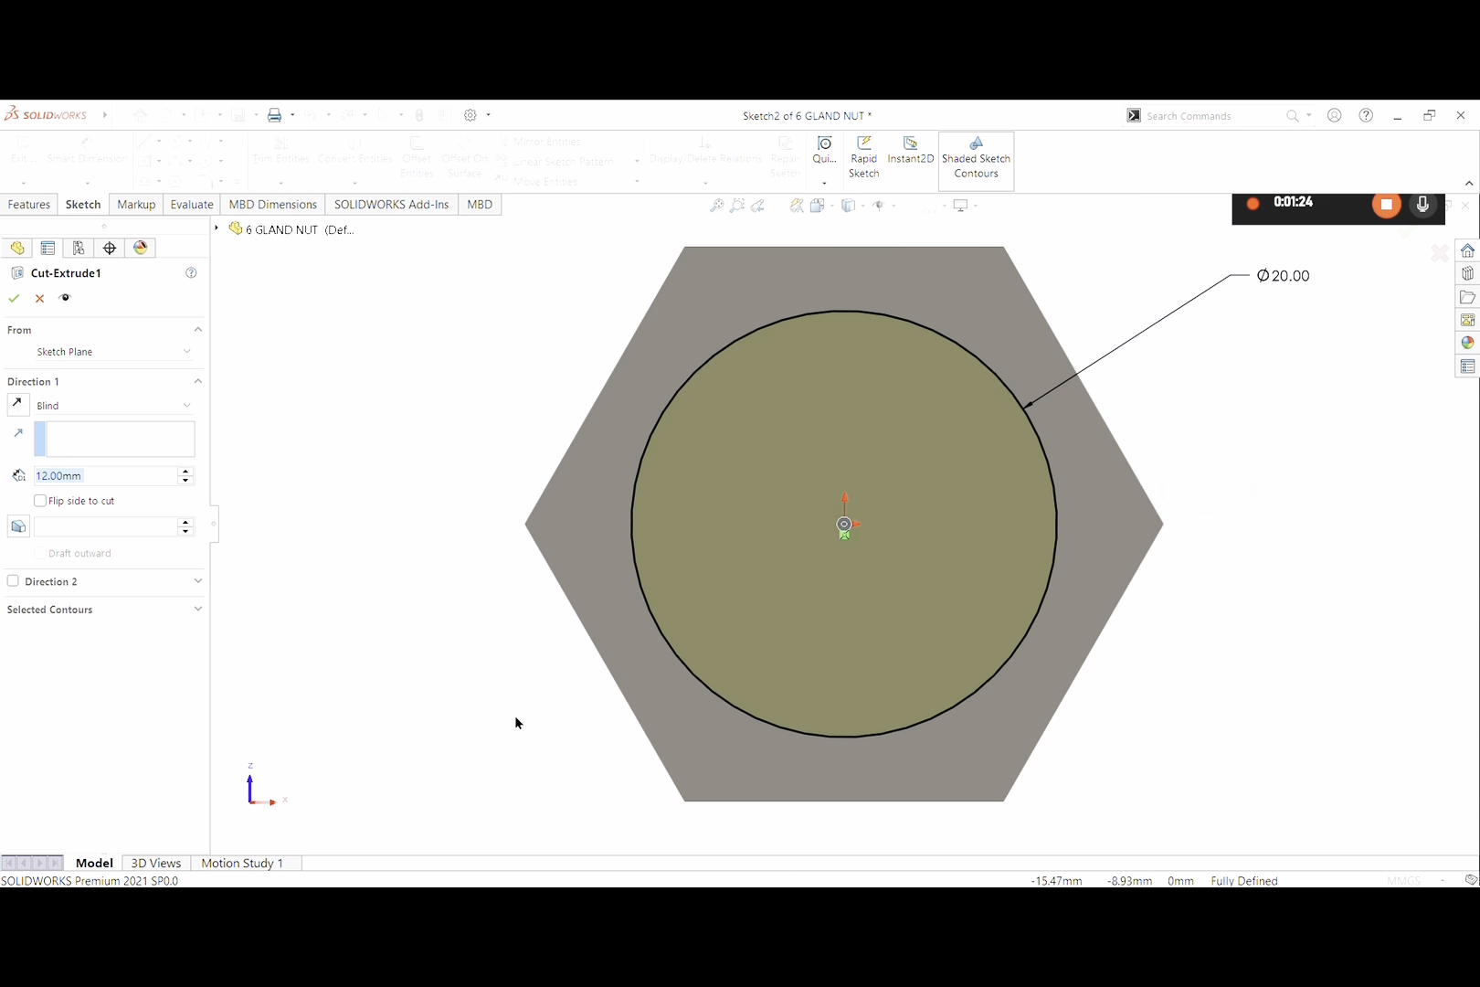
pyautogui.moveTo(470, 756); pyautogui.dragTo(469, 581, button='middle')
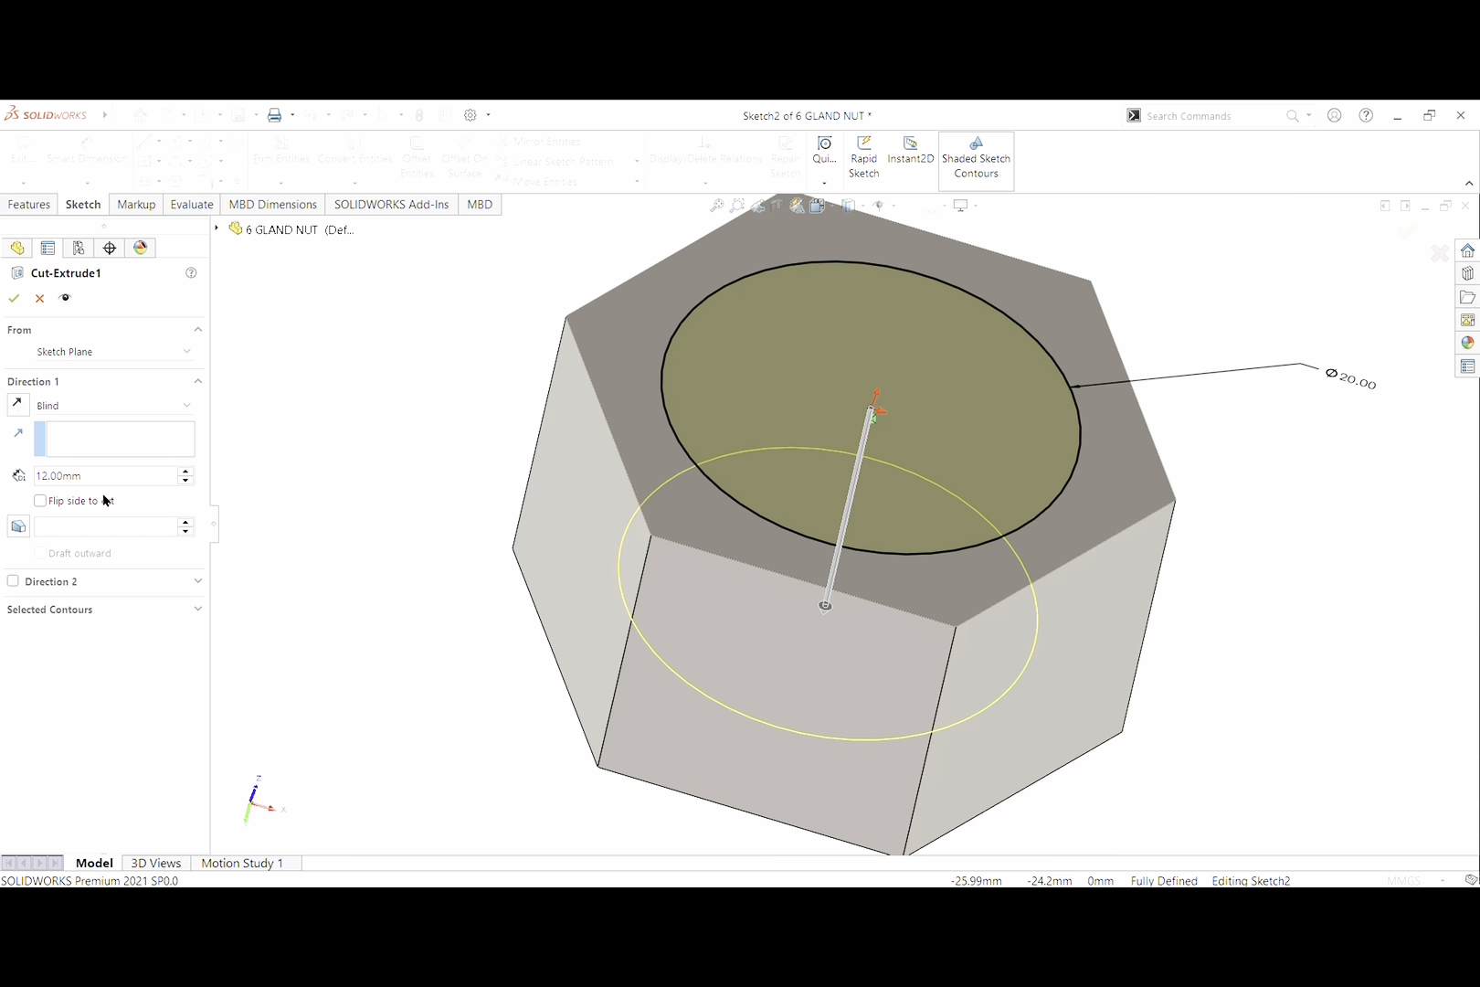
pyautogui.moveTo(450, 723); pyautogui.dragTo(480, 584, button='middle')
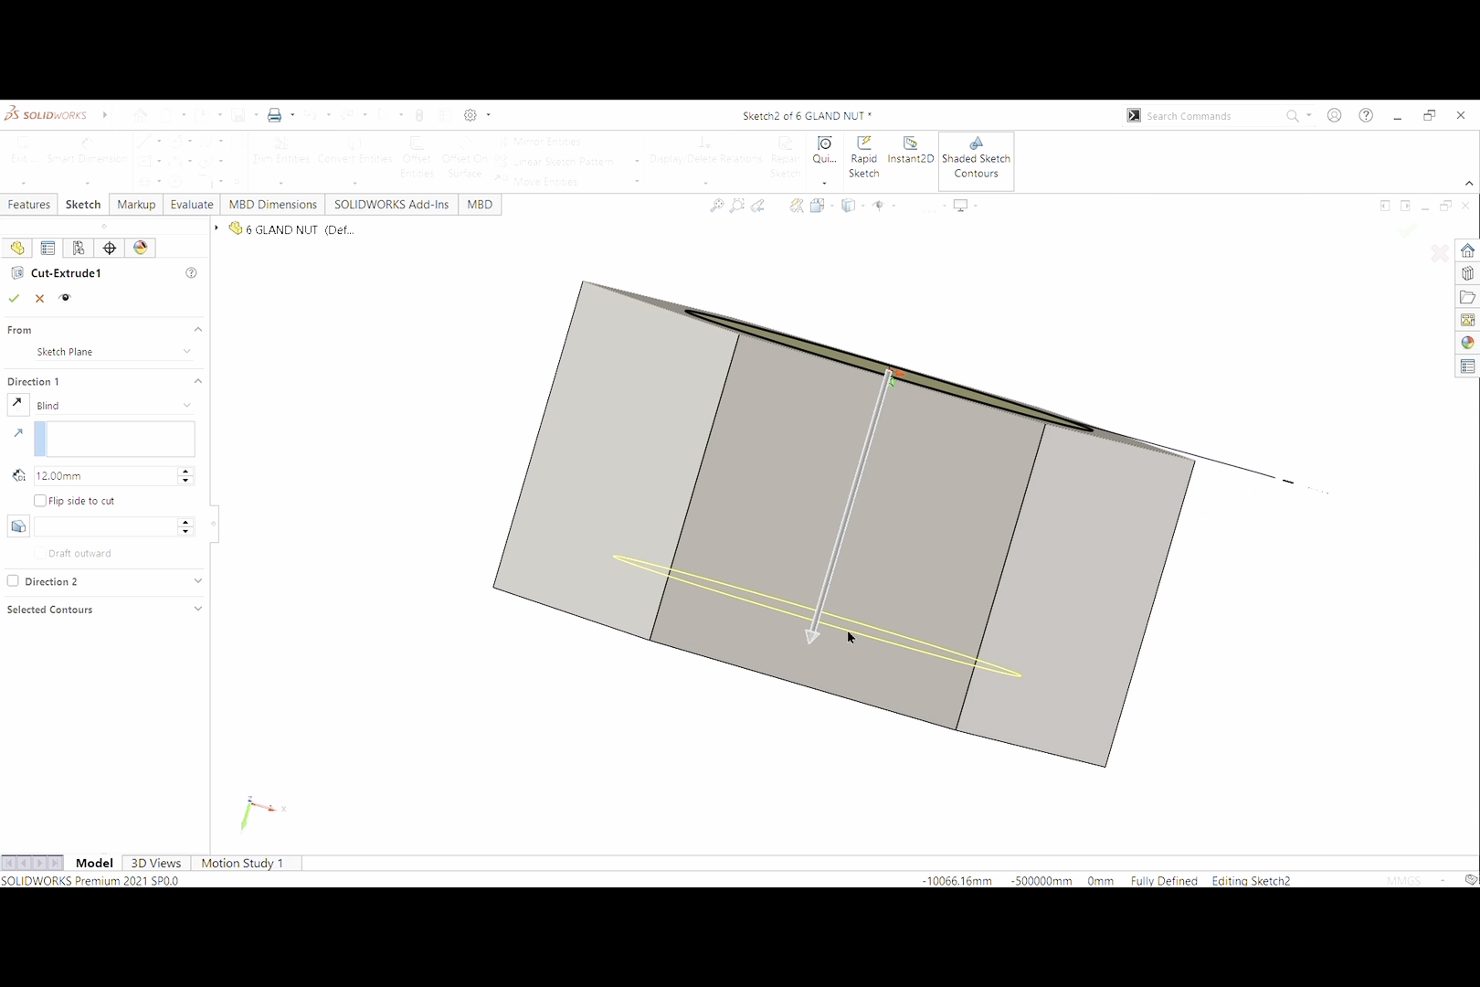
pyautogui.click(13, 300)
pyautogui.moveTo(341, 620); pyautogui.dragTo(327, 750, button='middle')
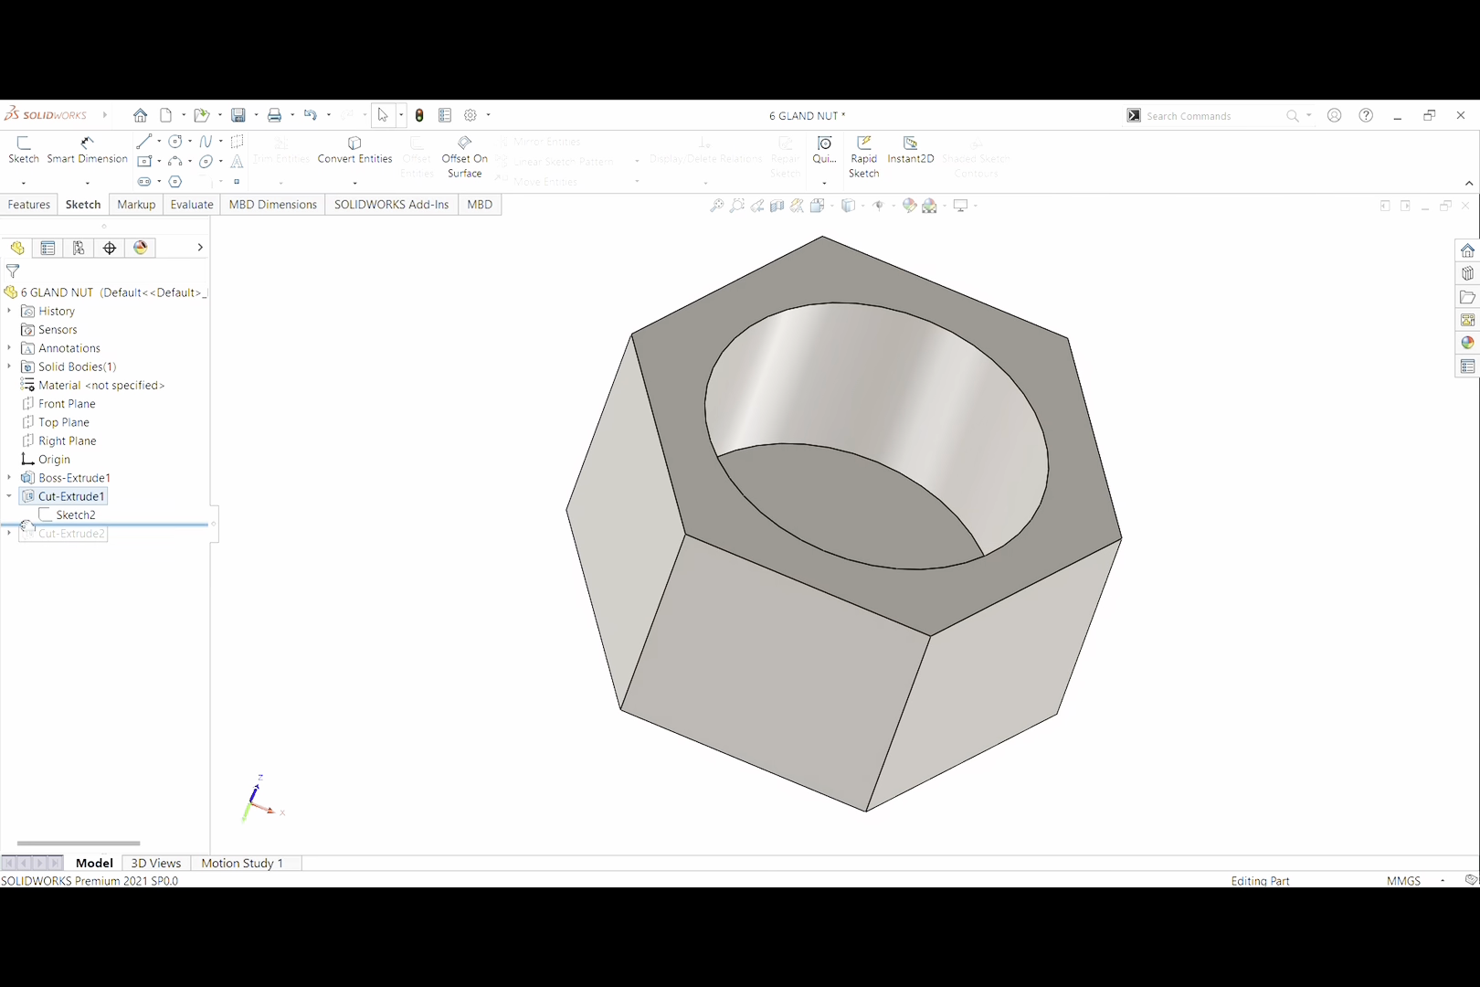
pyautogui.moveTo(1339, 489); pyautogui.dragTo(1304, 448, button='middle')
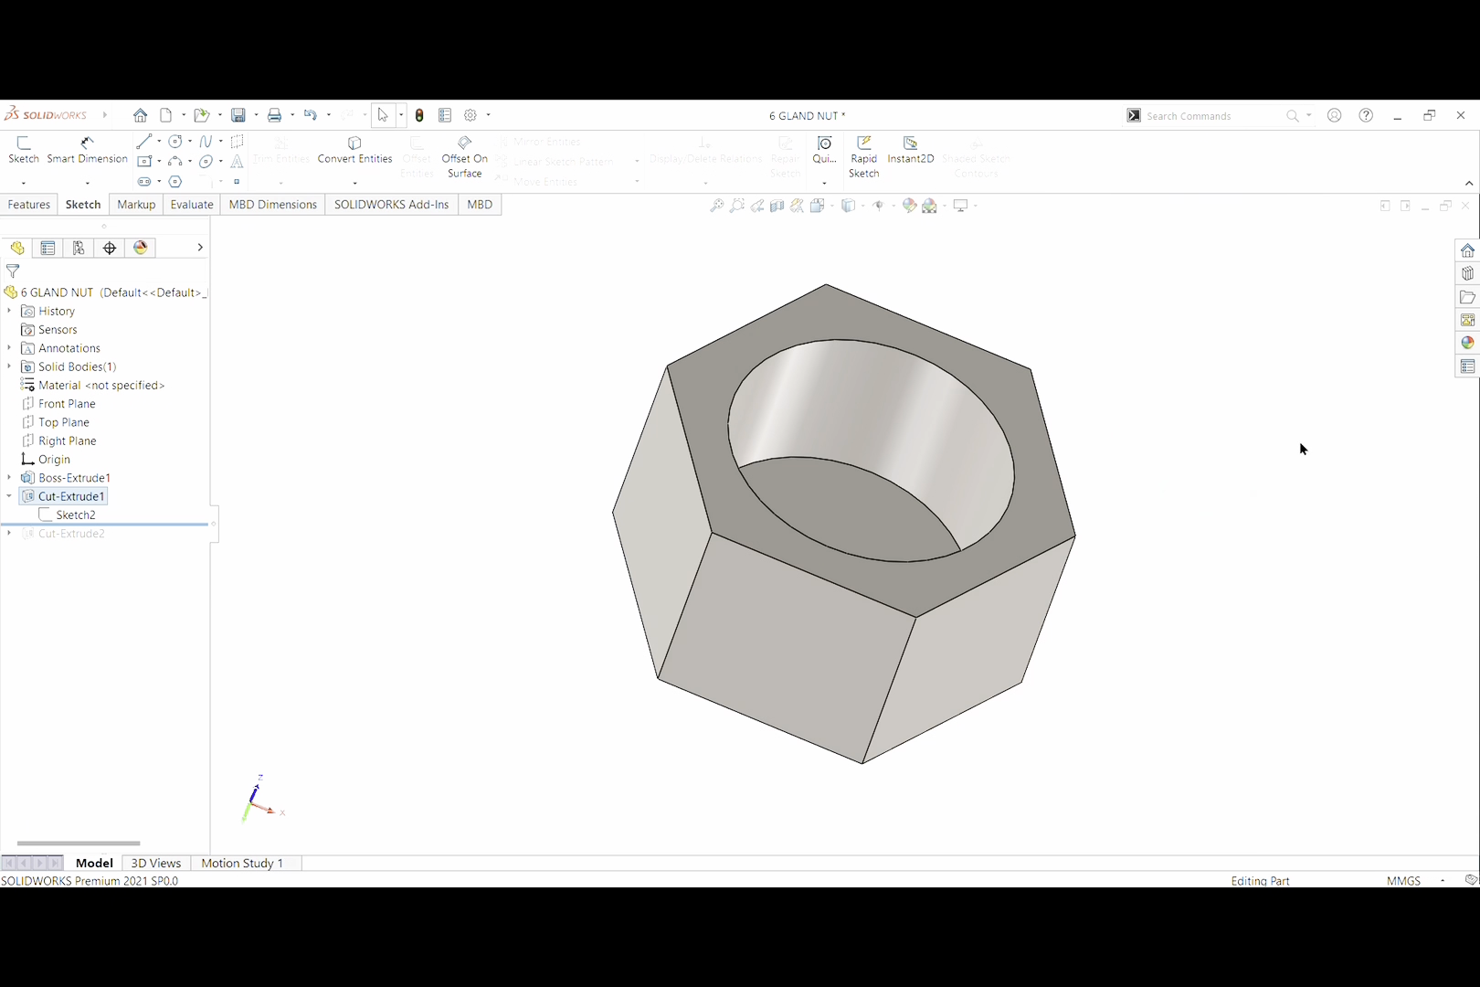
# Roll the gland nut forward past Cut-Extrude2, open its Sketch3, examine the small circle's diameter, and exit the sketch
pyautogui.click(11, 496)
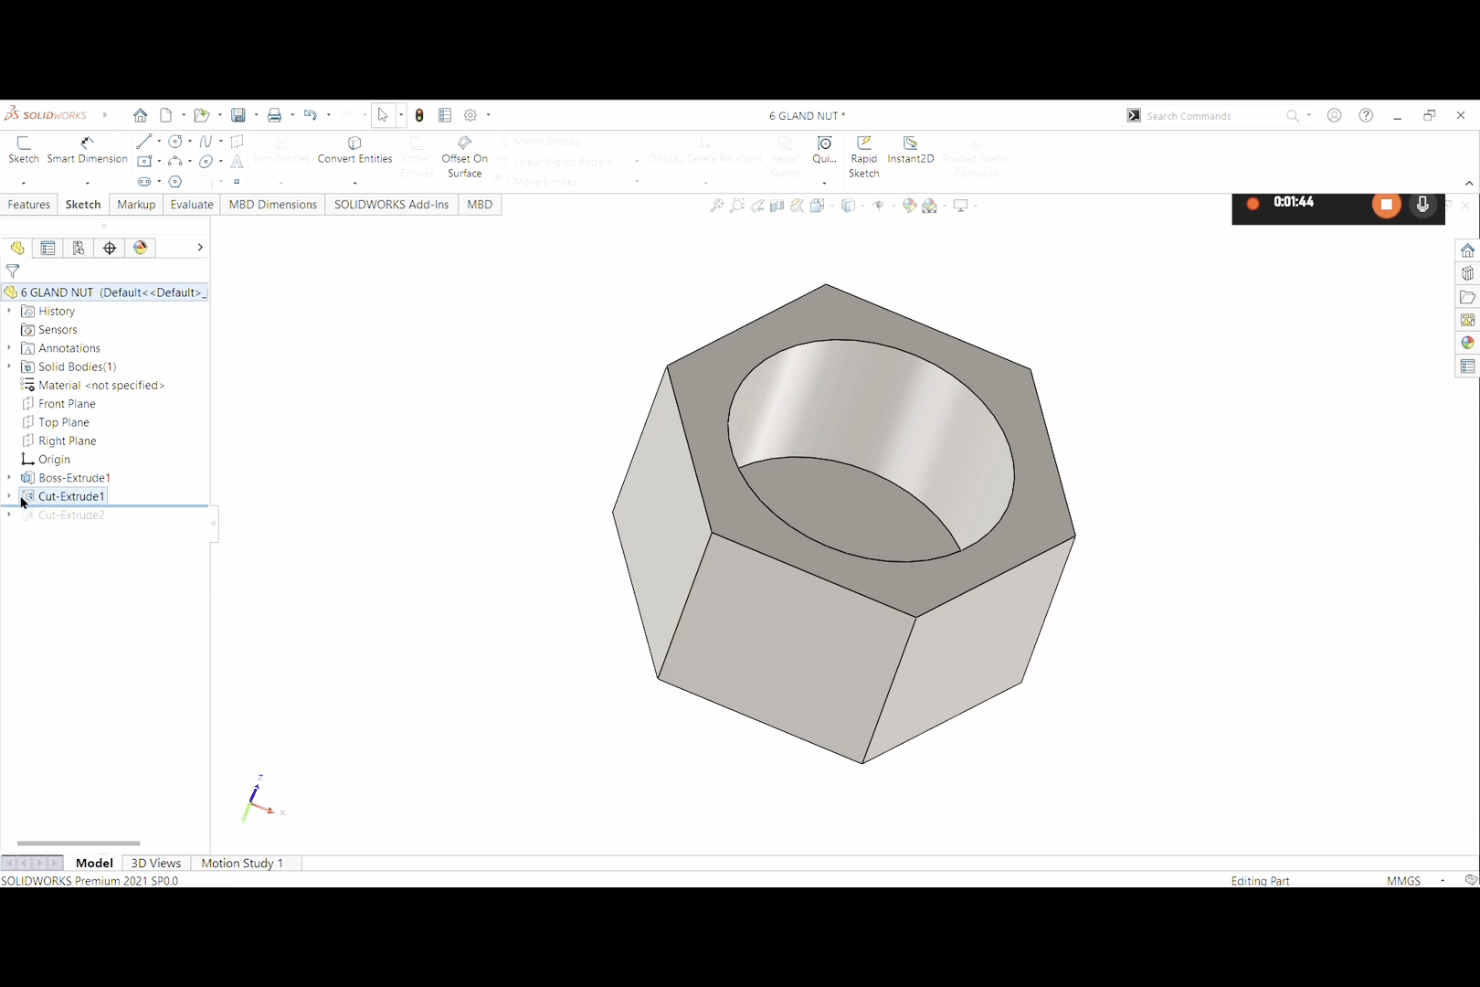
pyautogui.moveTo(125, 507); pyautogui.dragTo(139, 530)
pyautogui.click(9, 517)
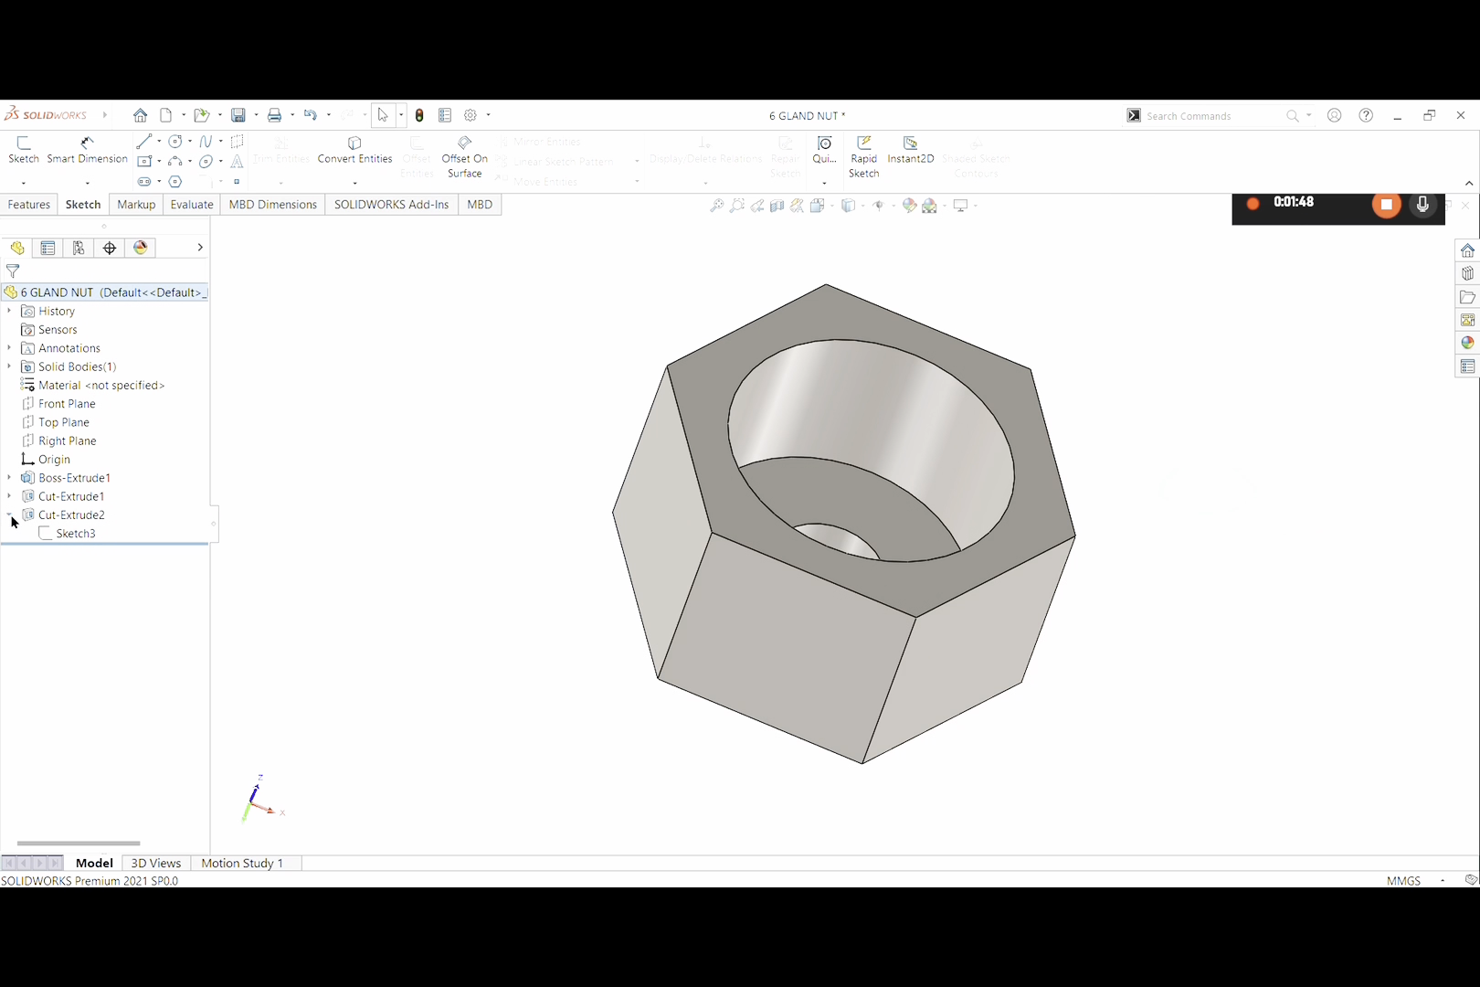
pyautogui.click(73, 534)
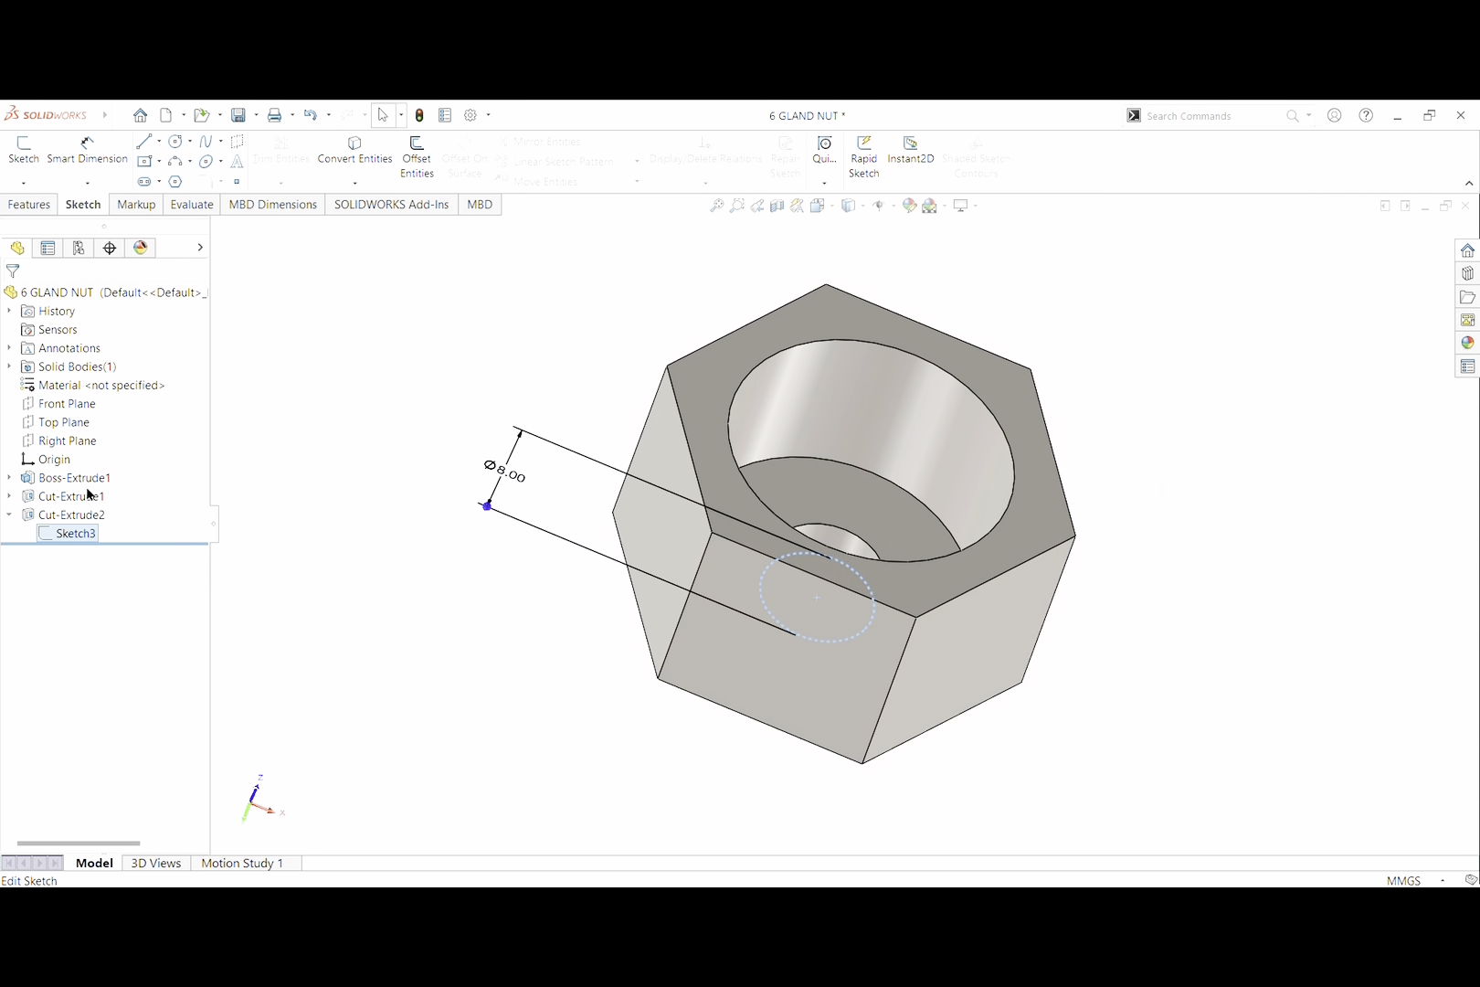
pyautogui.click(89, 495)
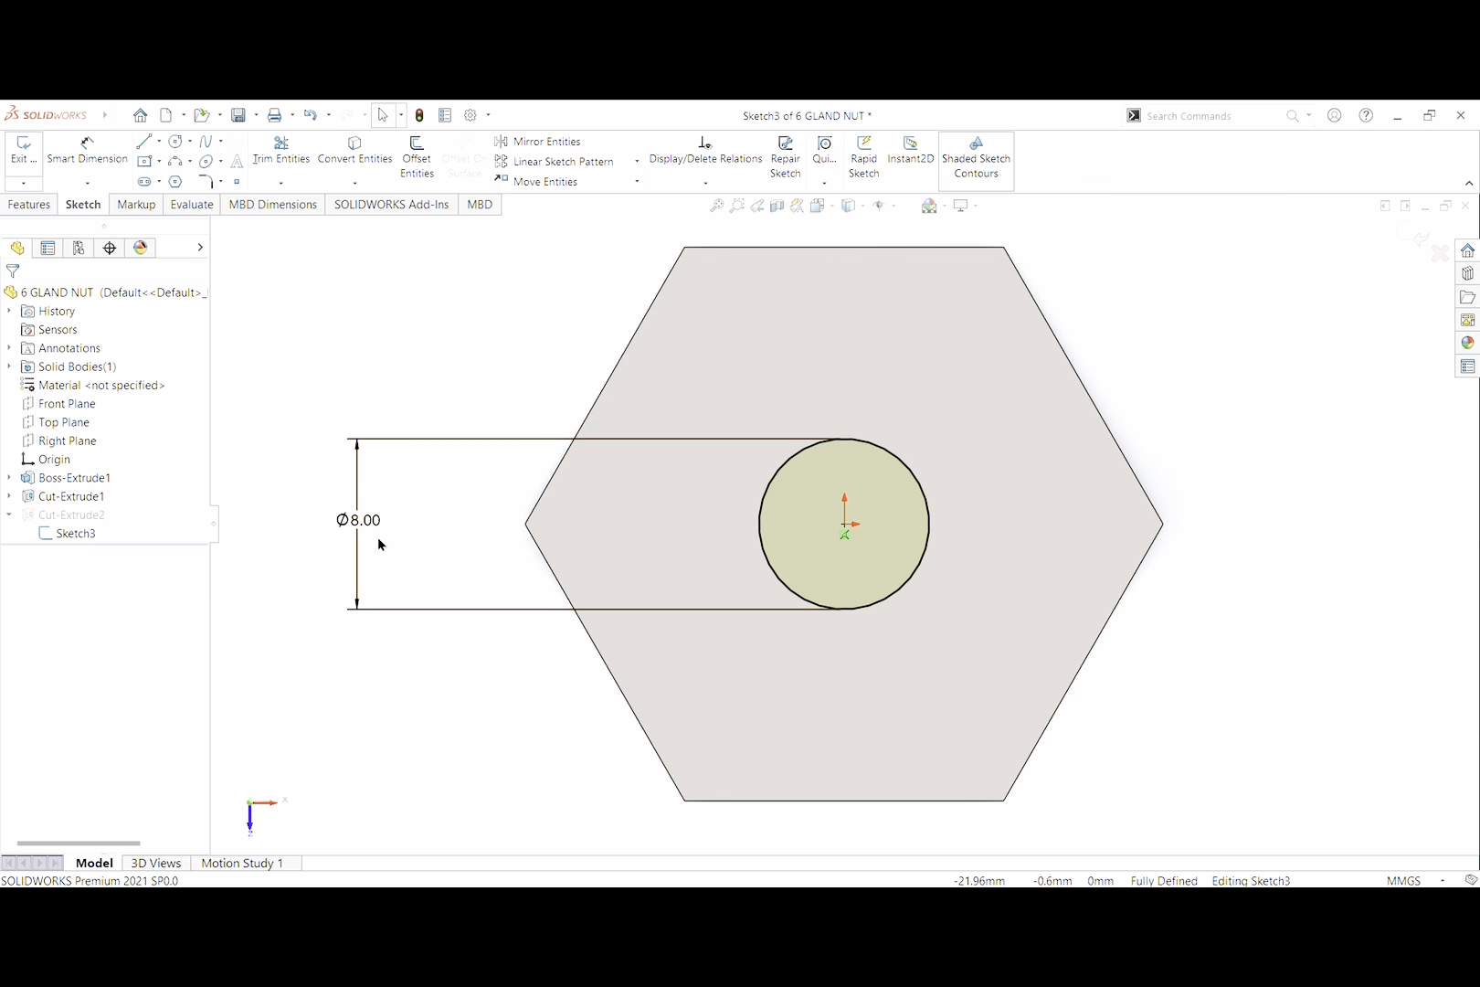
pyautogui.click(31, 160)
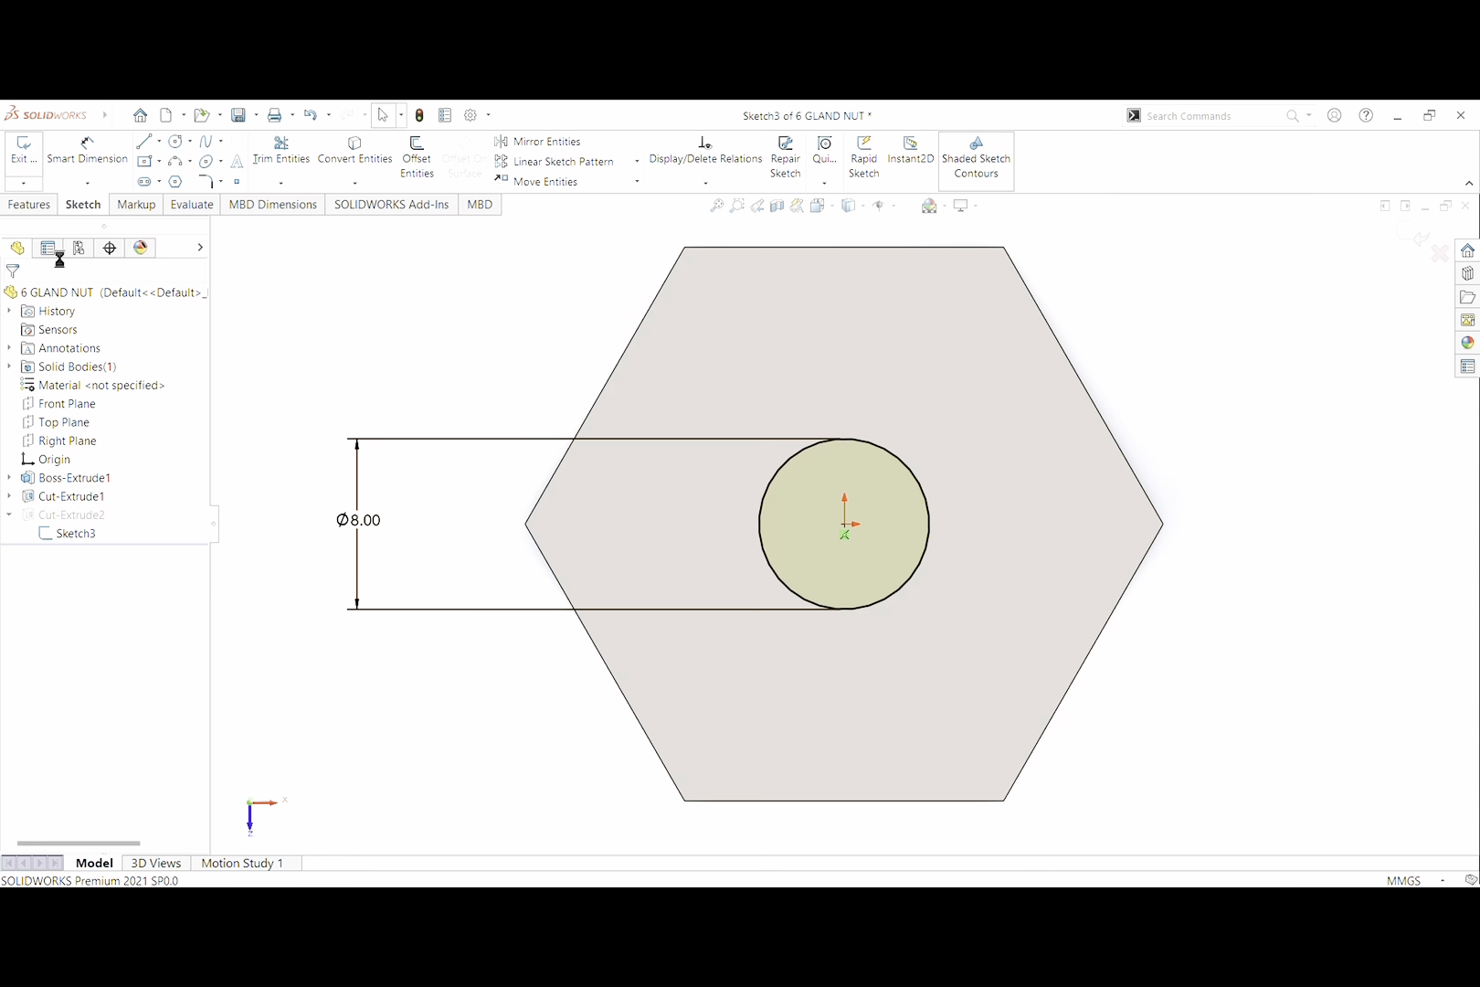
# Open the definition of Cut-Extrude2, inspect the small hole's end condition and direction, accept it, and show the gland nut isometrically
pyautogui.click(106, 479)
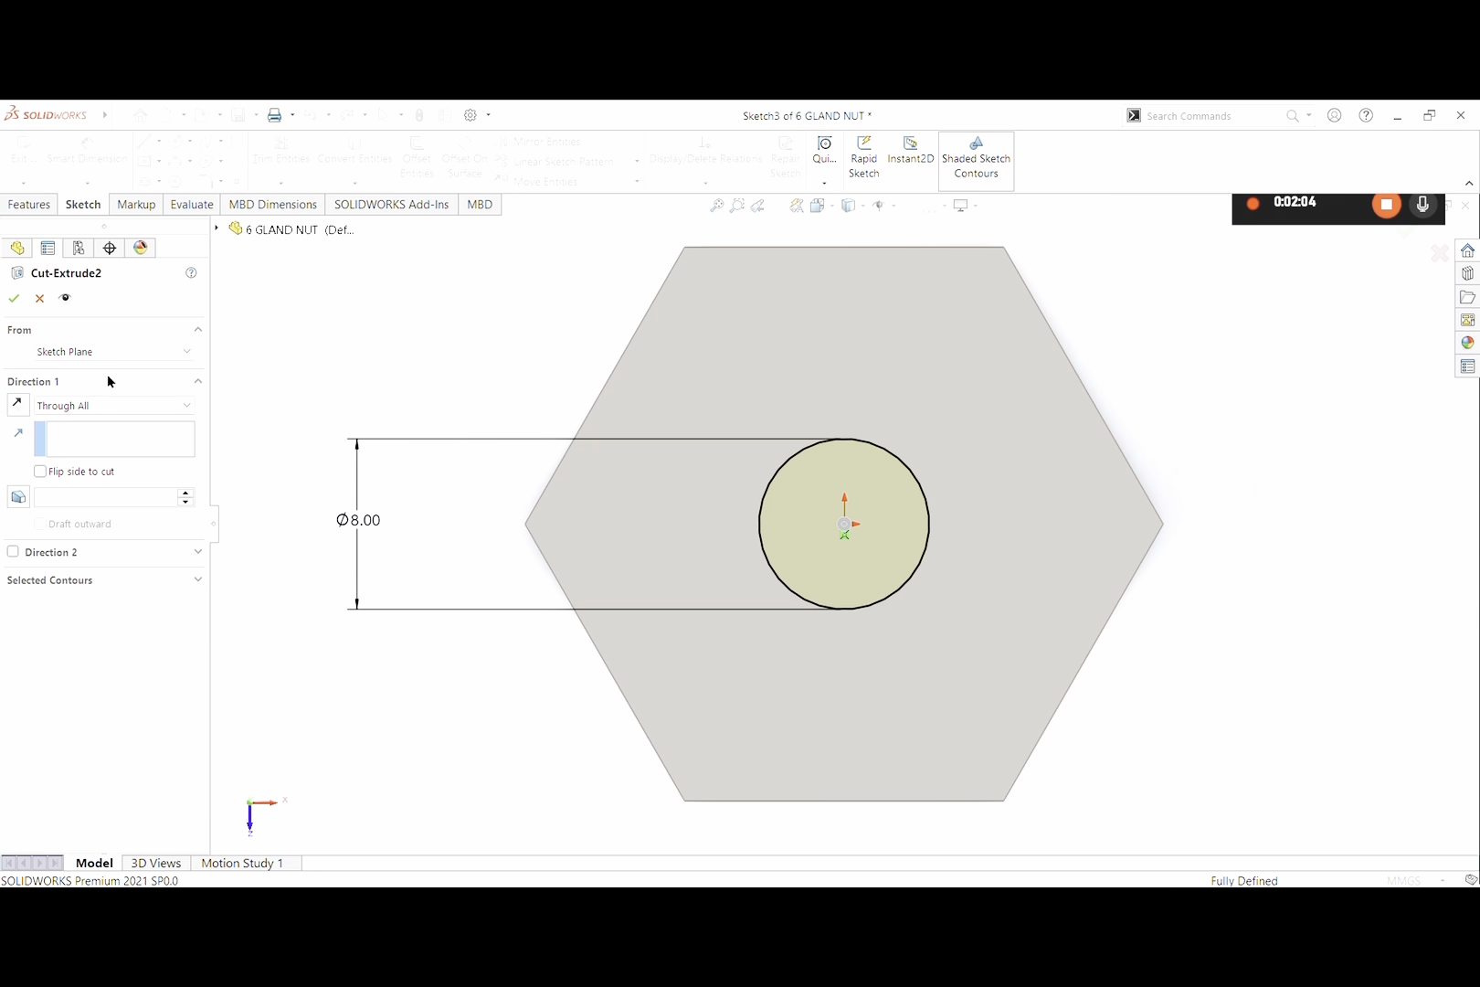
pyautogui.moveTo(1279, 481); pyautogui.dragTo(1247, 491, button='middle')
pyautogui.scroll(1, 1248, 490)
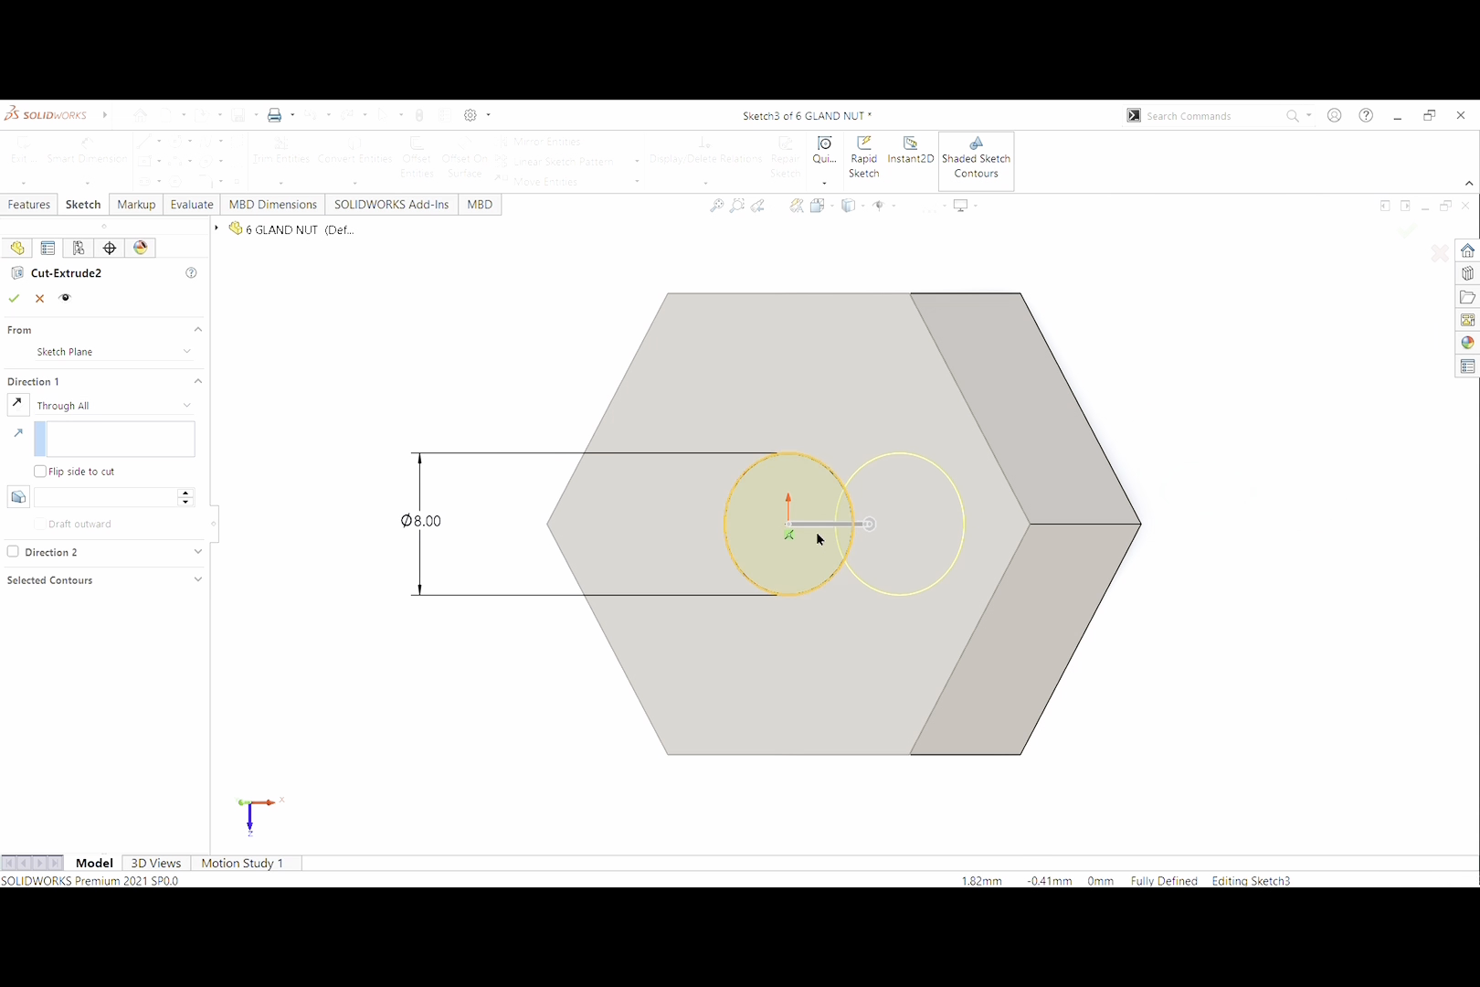
pyautogui.click(14, 300)
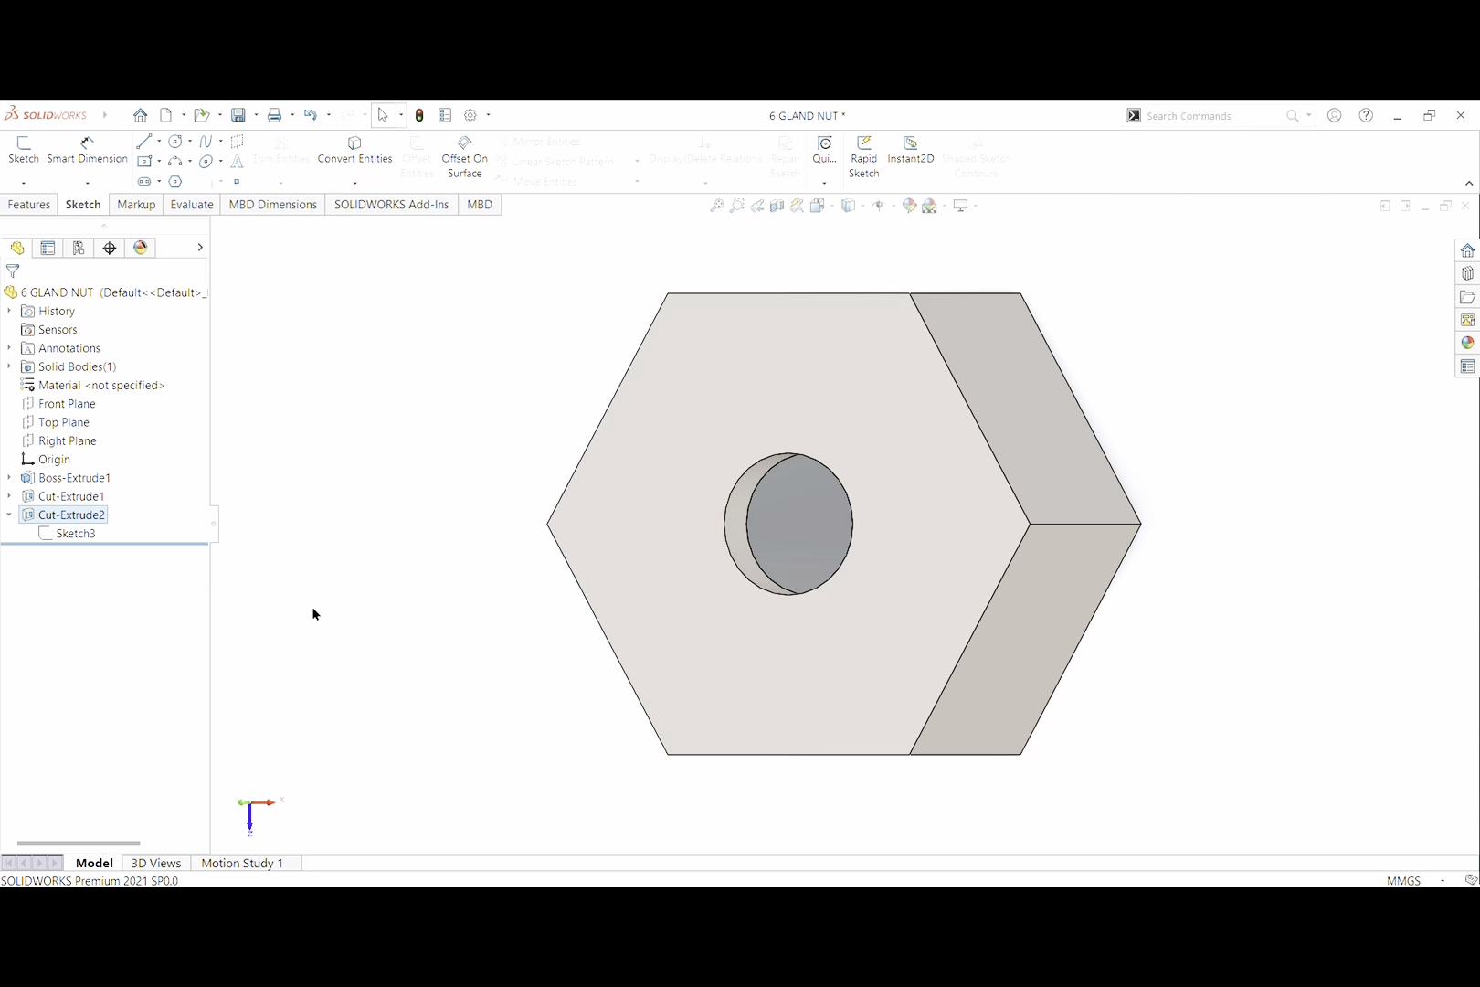
pyautogui.hotkey('ctrl', '7')
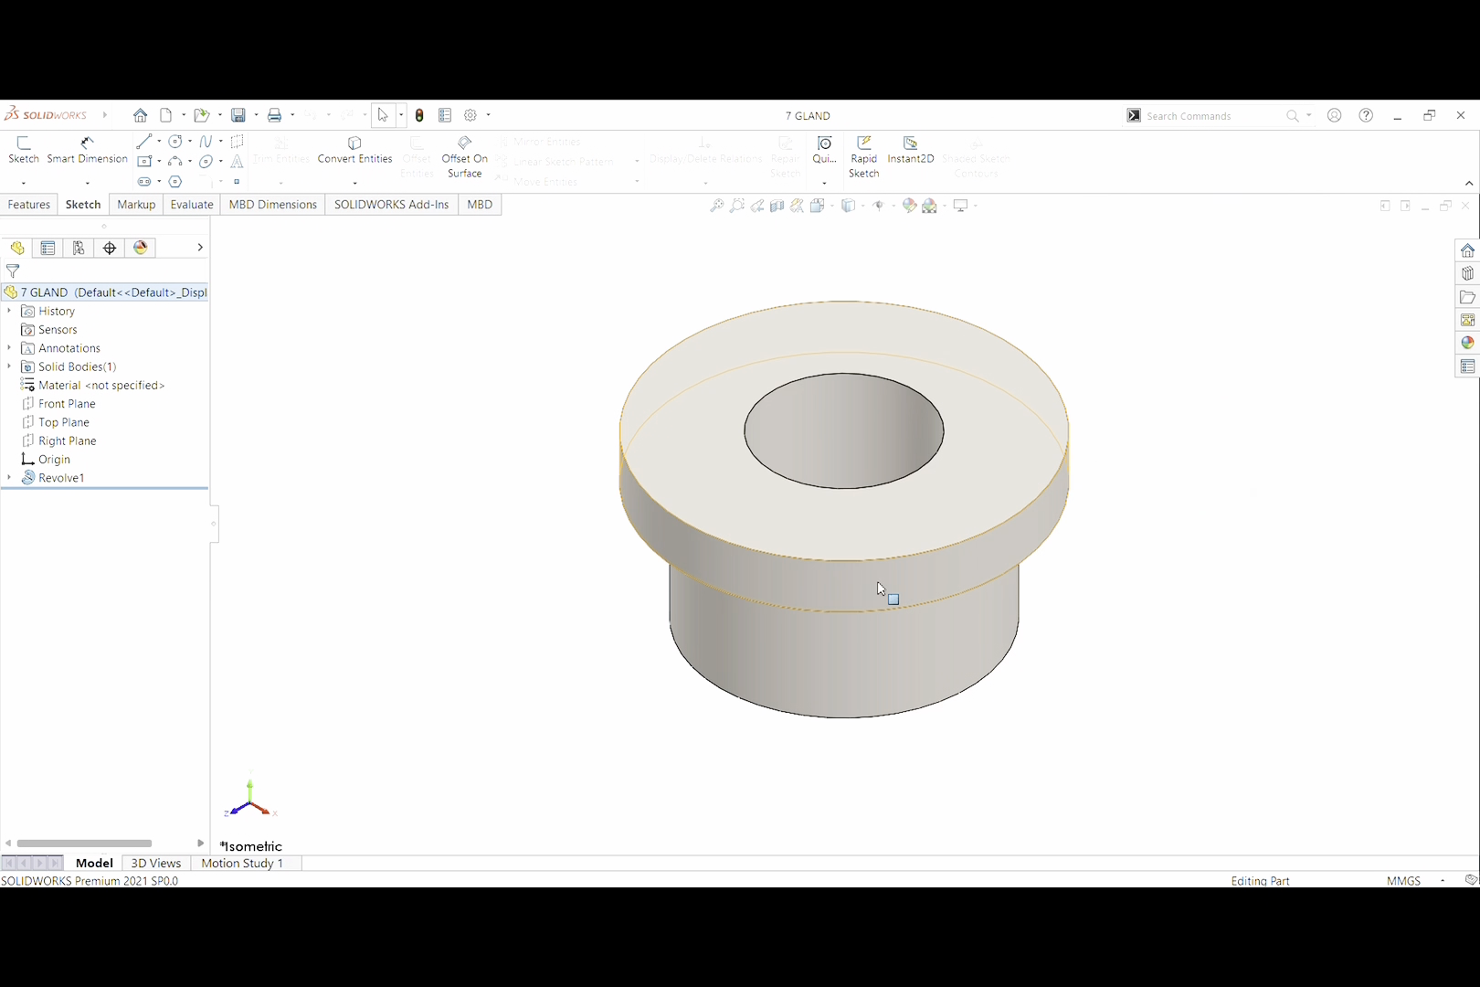
# Open Sketch1 of the gland's Revolve1, examine the half-profile's heights, radii and bottom taper dimensions, and exit the sketch
pyautogui.click(10, 479)
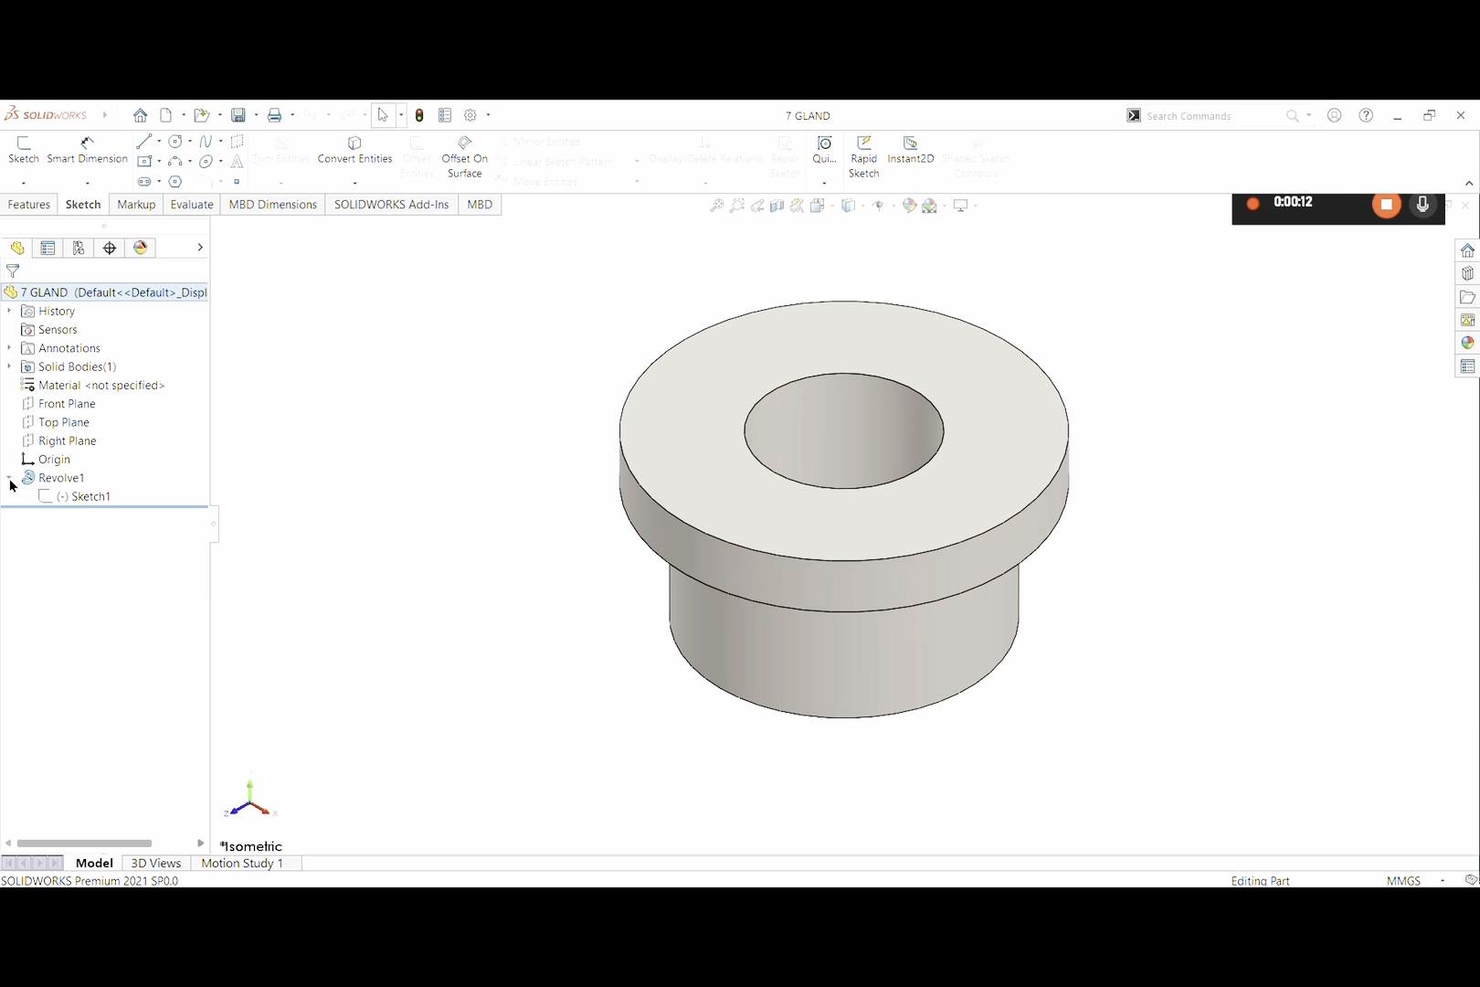
pyautogui.click(83, 499)
pyautogui.click(92, 444)
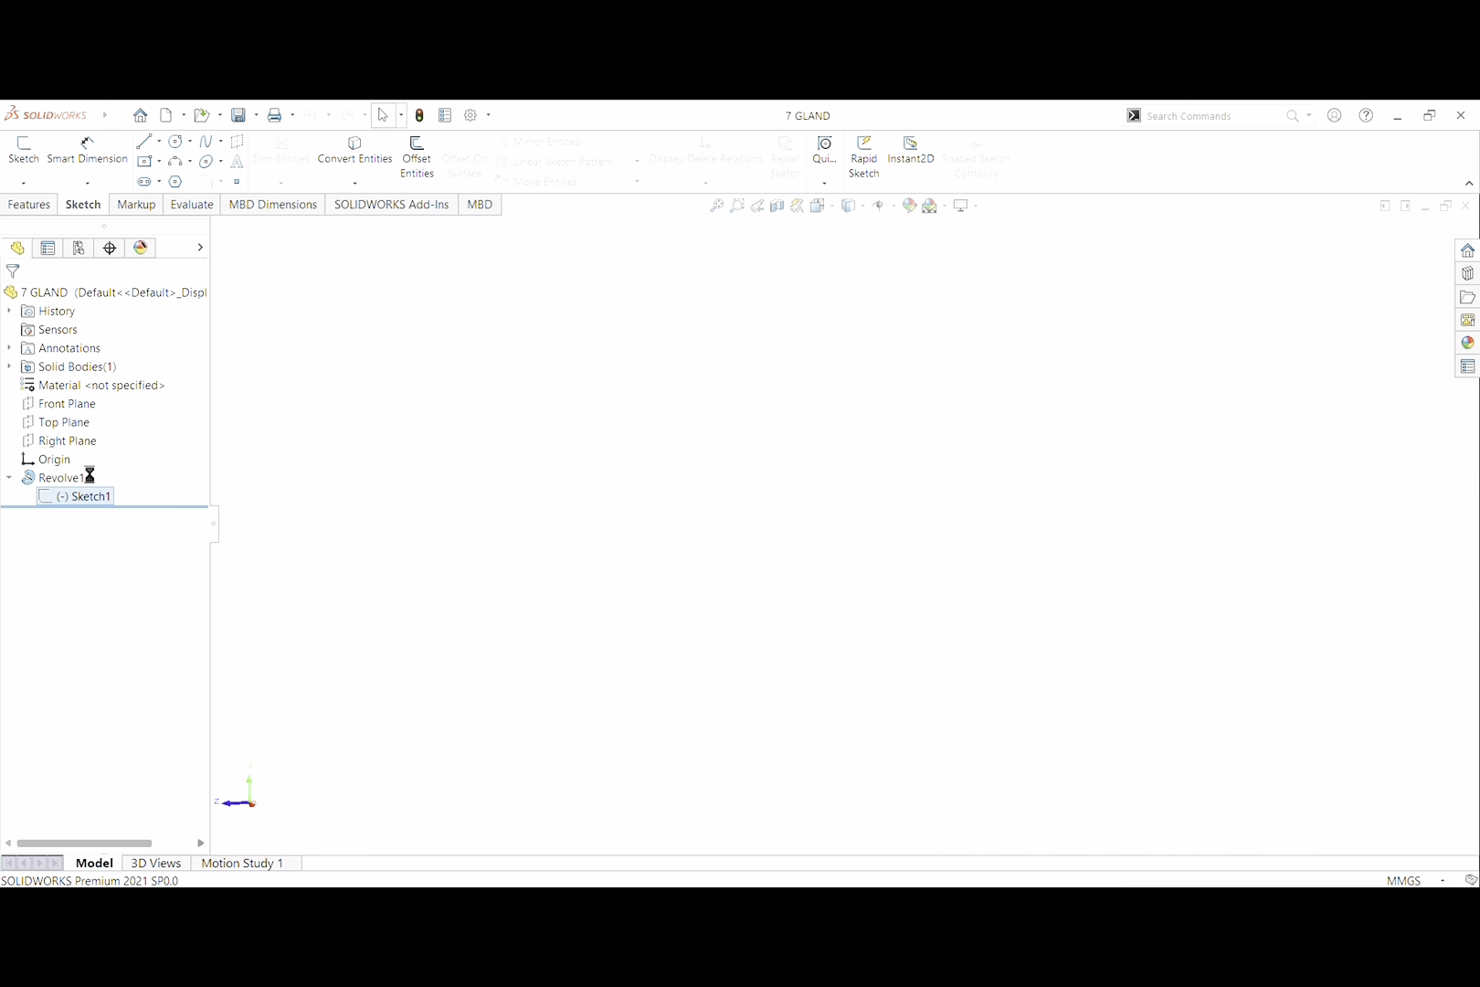
pyautogui.scroll(-6, 920, 537)
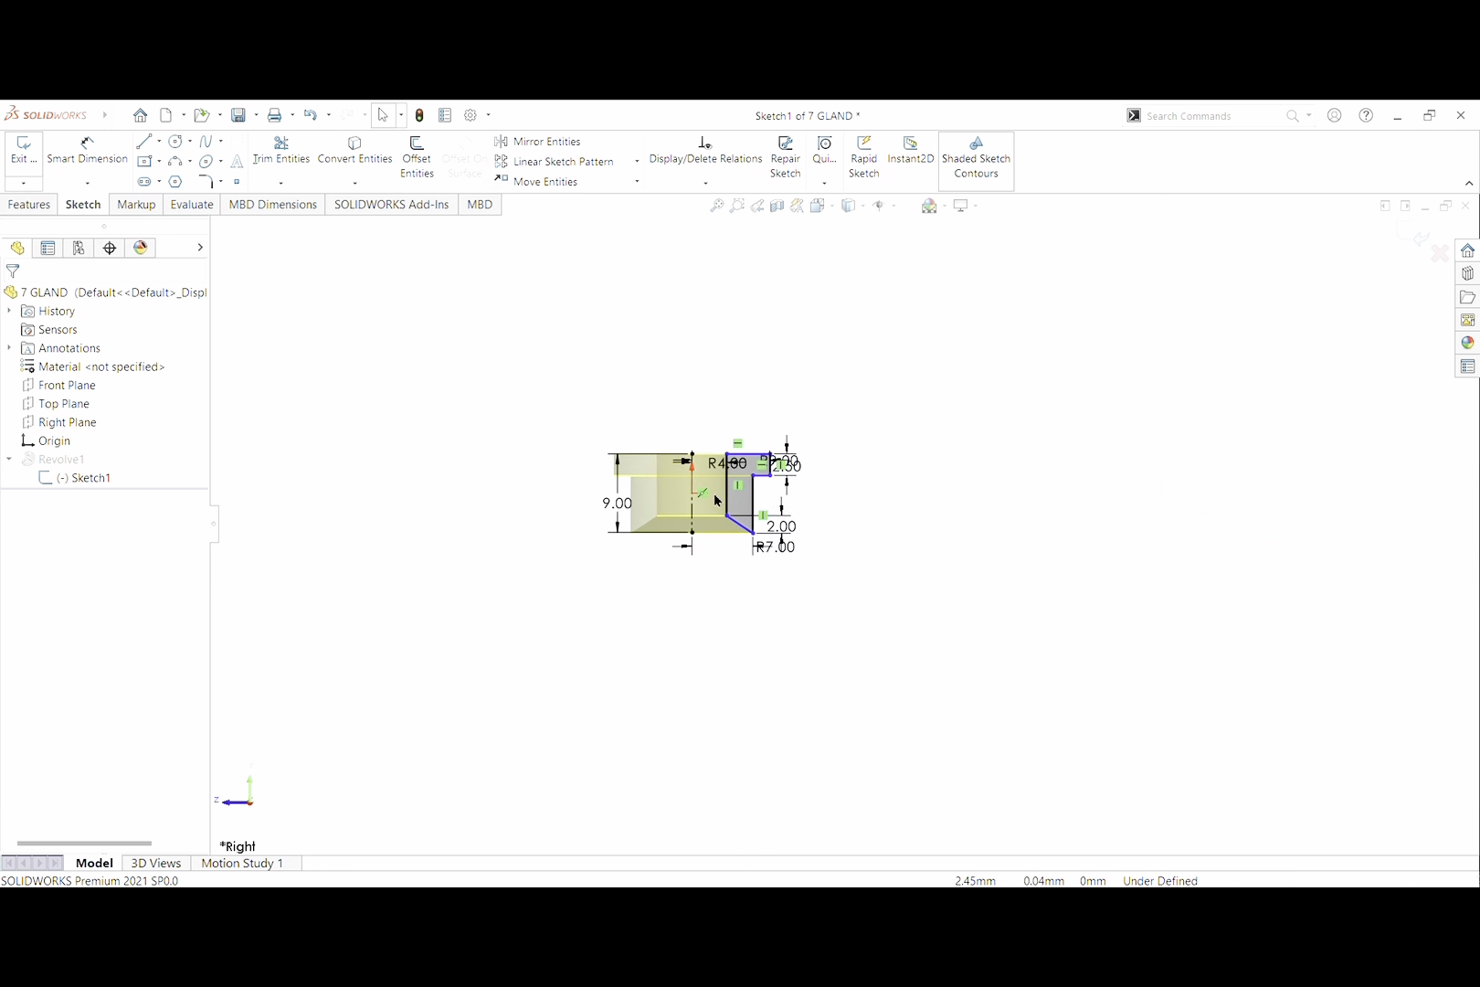
pyautogui.scroll(-3, 718, 500)
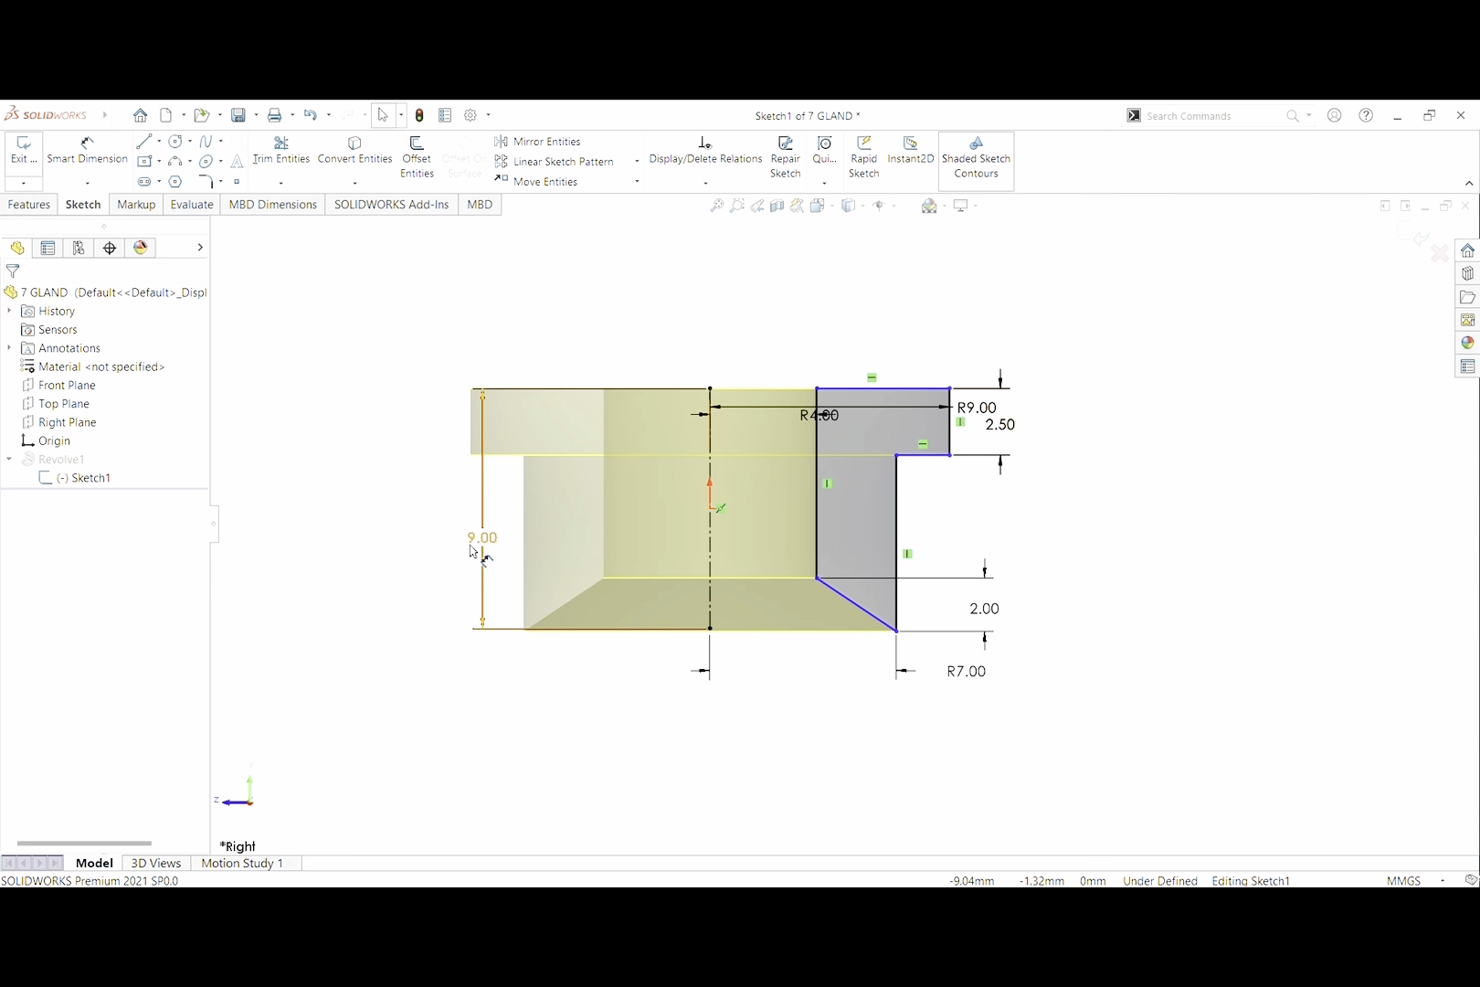
pyautogui.click(28, 157)
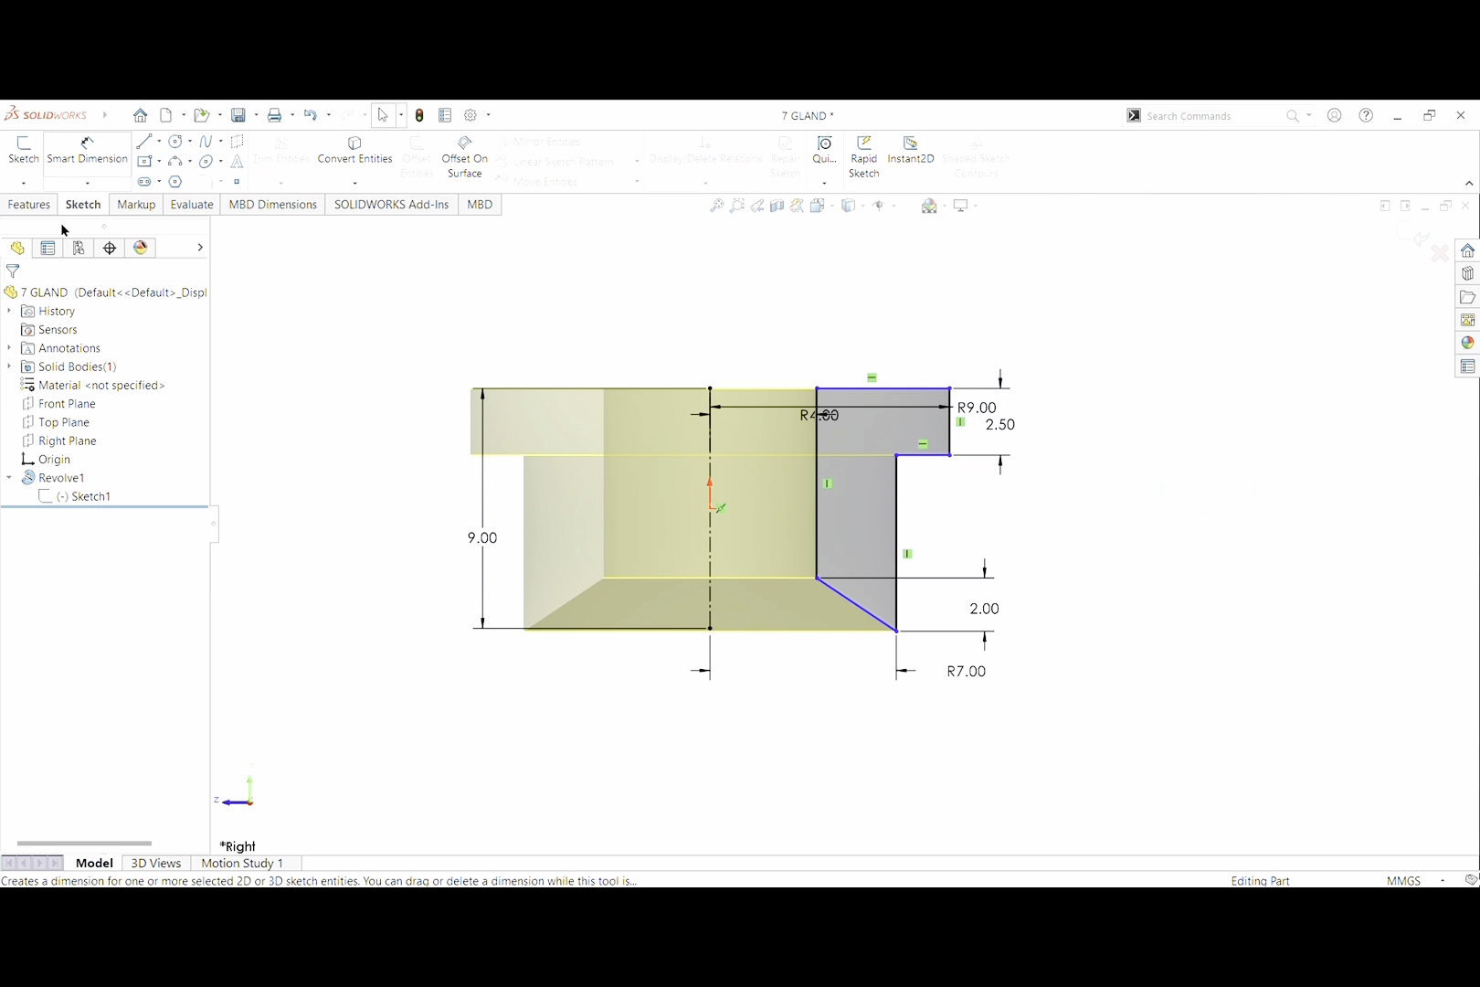
# Open the definition of the gland's Revolve1, inspect its axis, direction type and angle, accept it, and show the gland isometrically
pyautogui.click(62, 476)
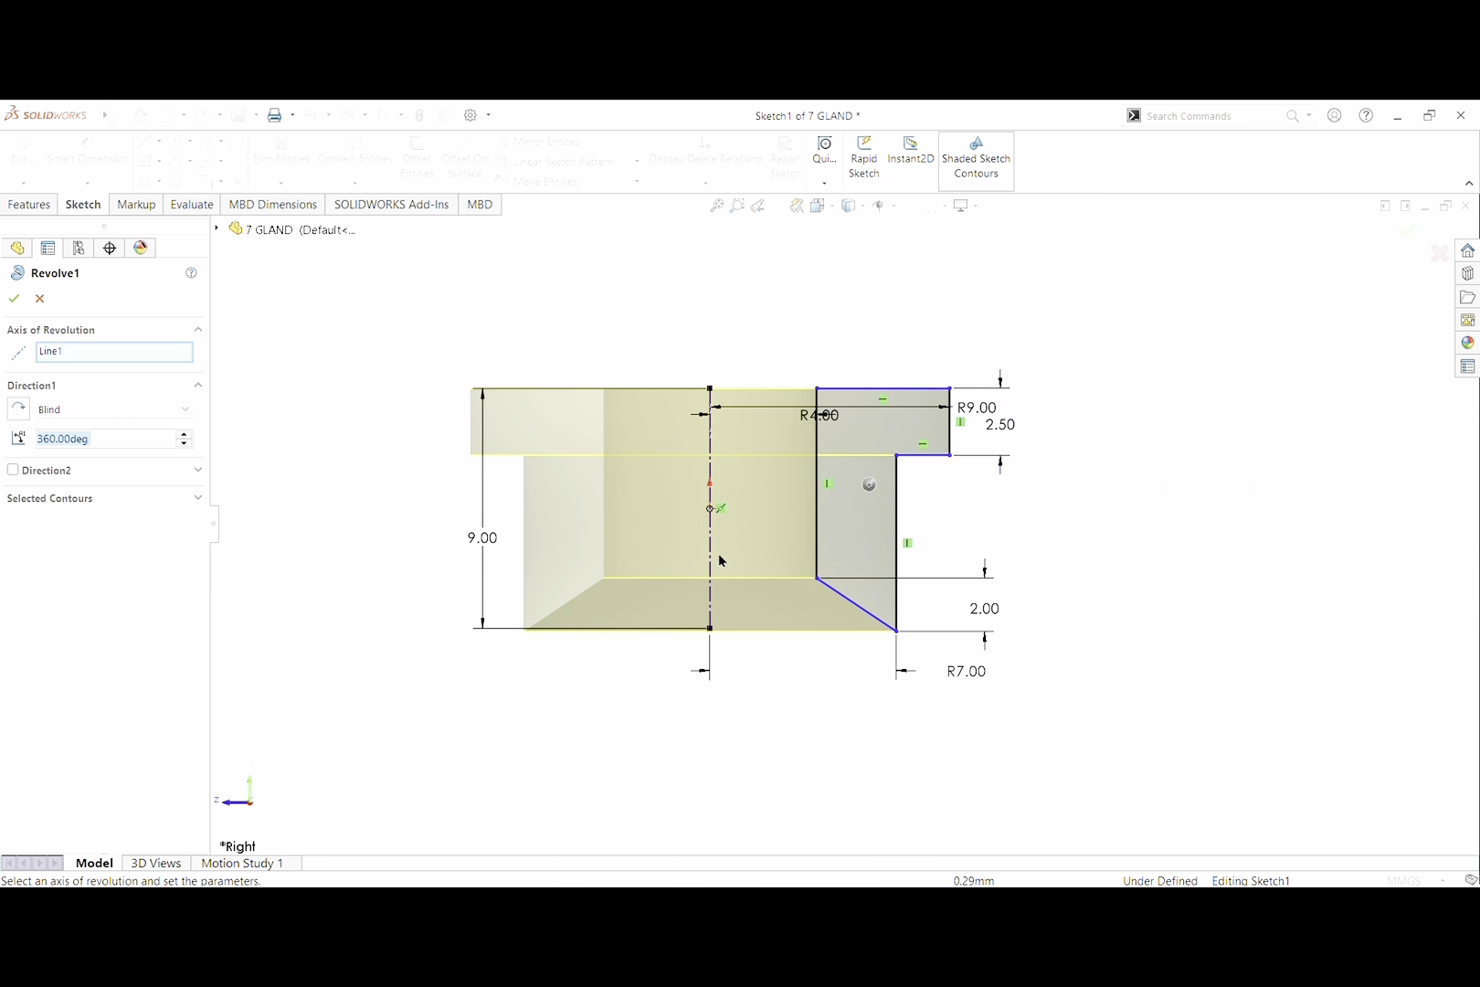
pyautogui.click(107, 448)
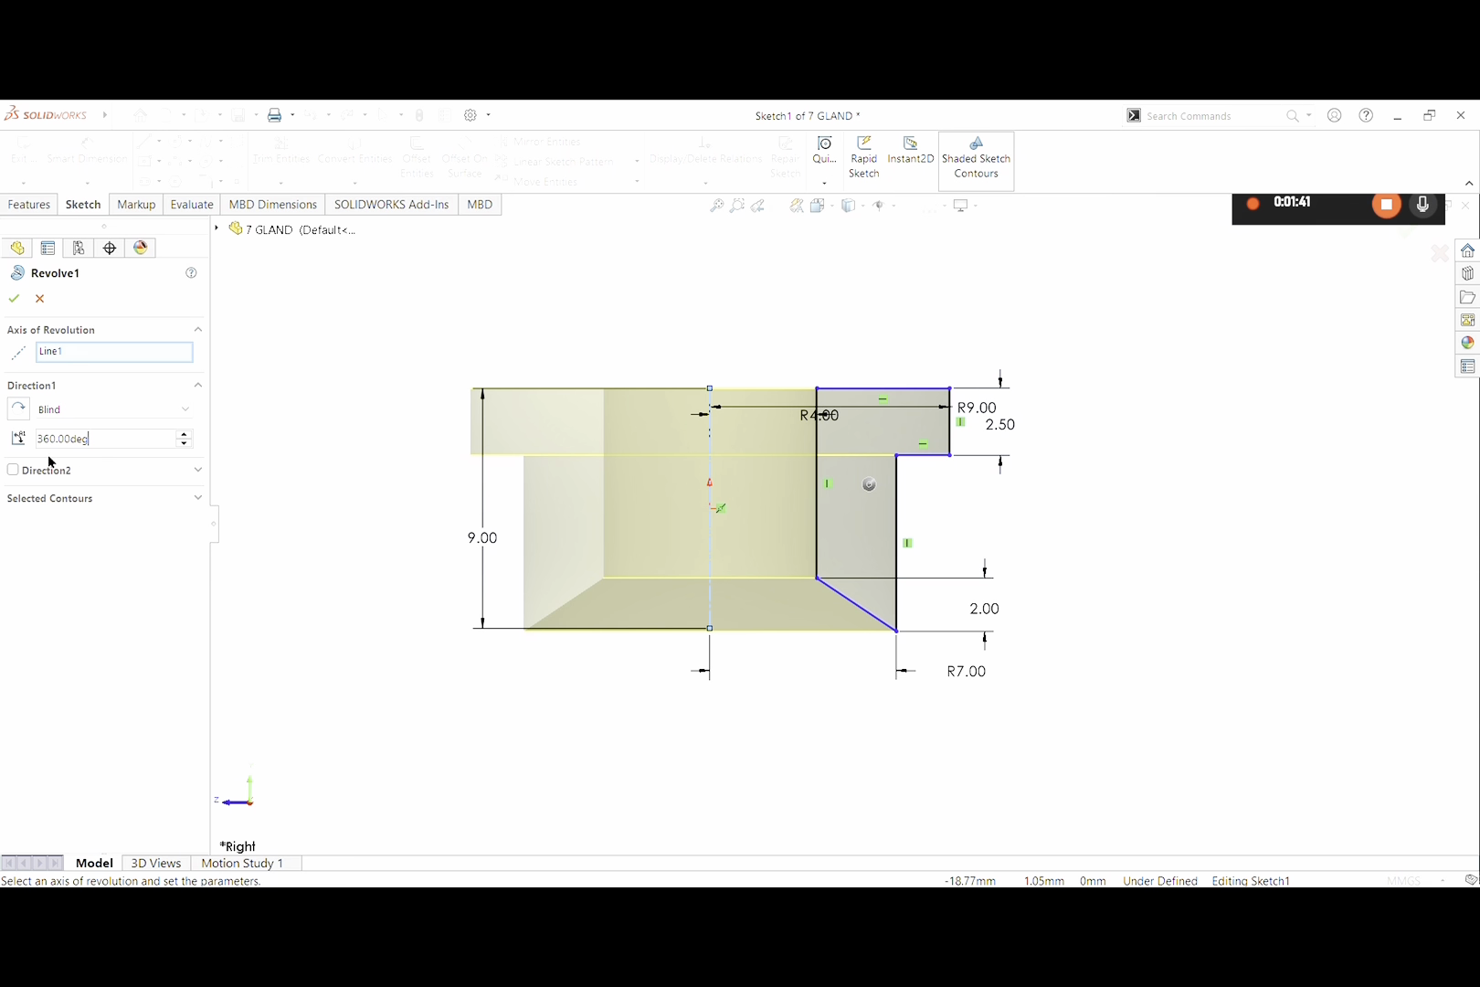
pyautogui.click(12, 302)
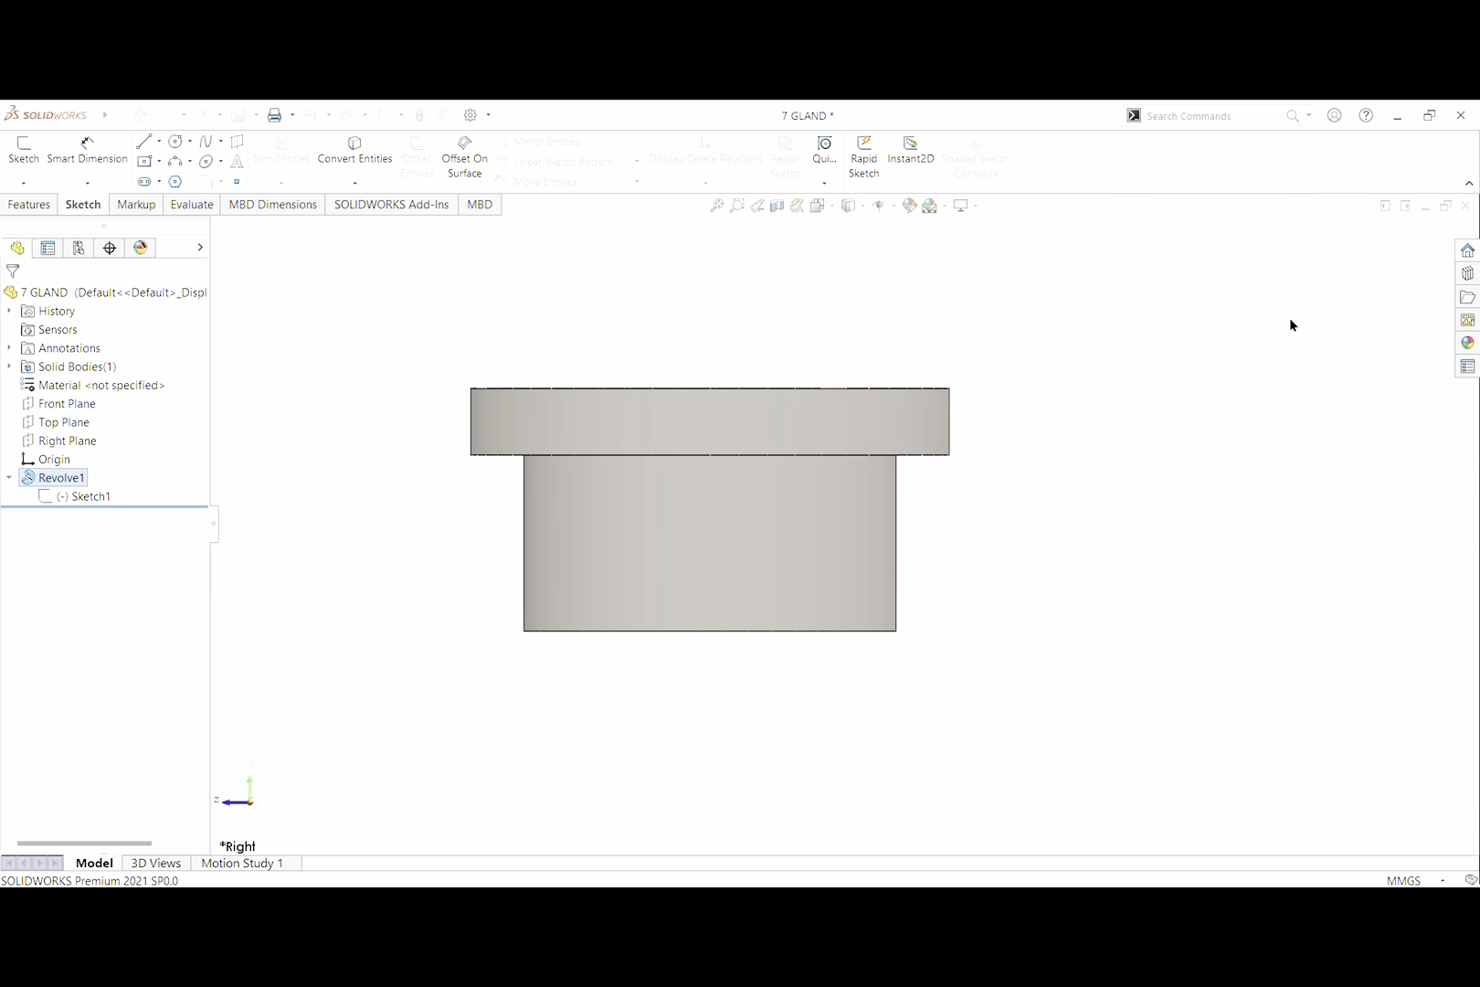
pyautogui.moveTo(678, 311); pyautogui.dragTo(719, 375, button='middle')
pyautogui.scroll(2, 719, 375)
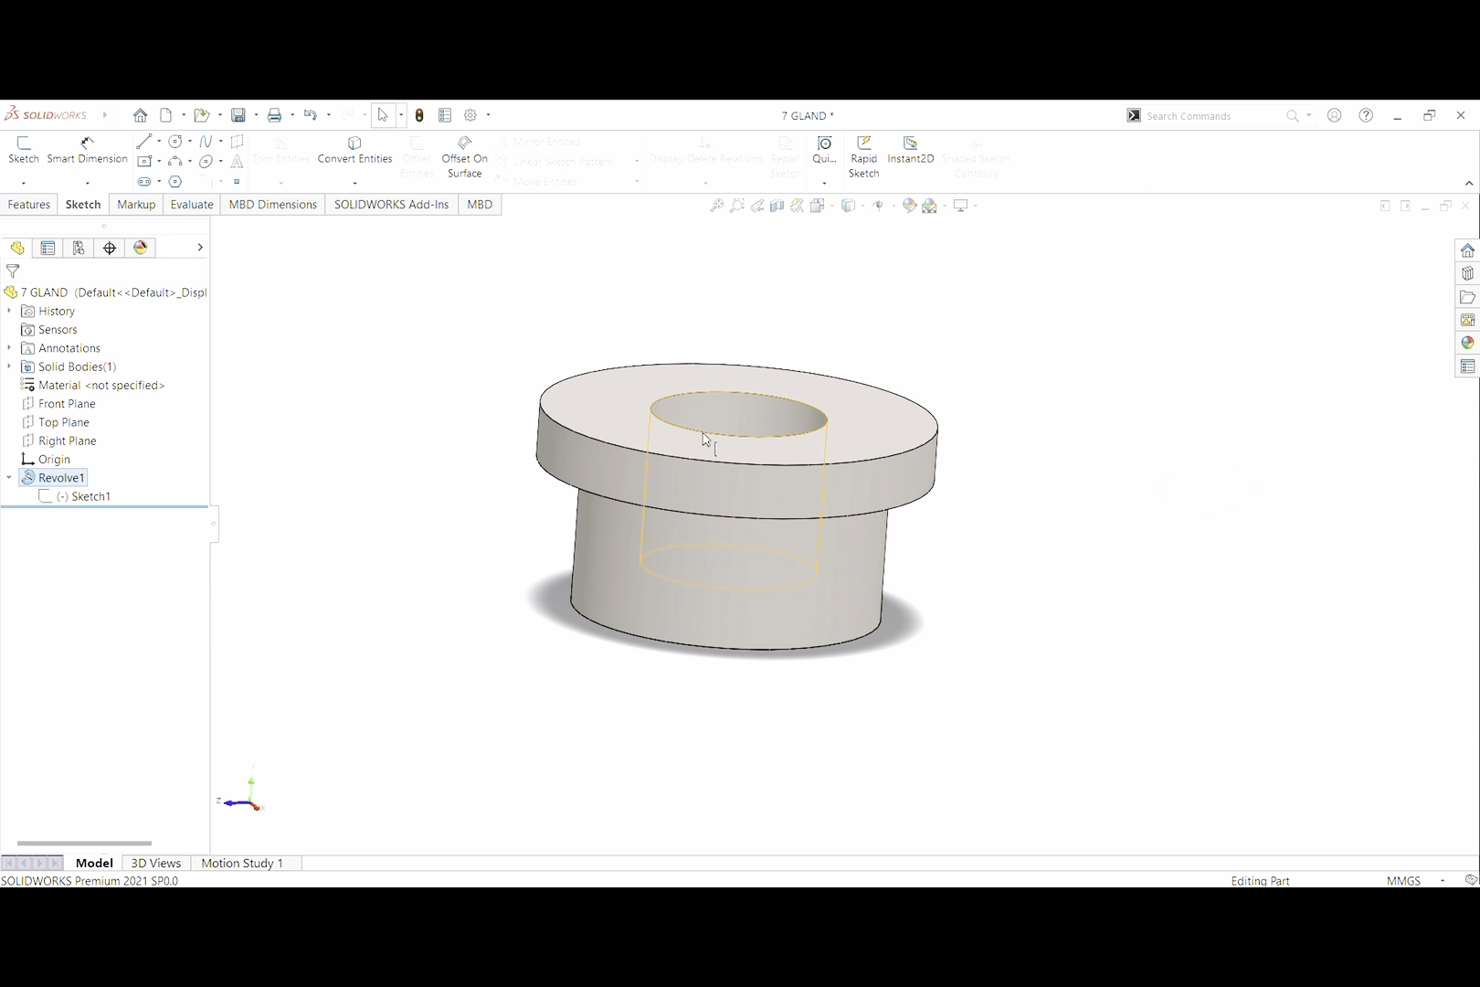
pyautogui.hotkey('ctrl', '7')
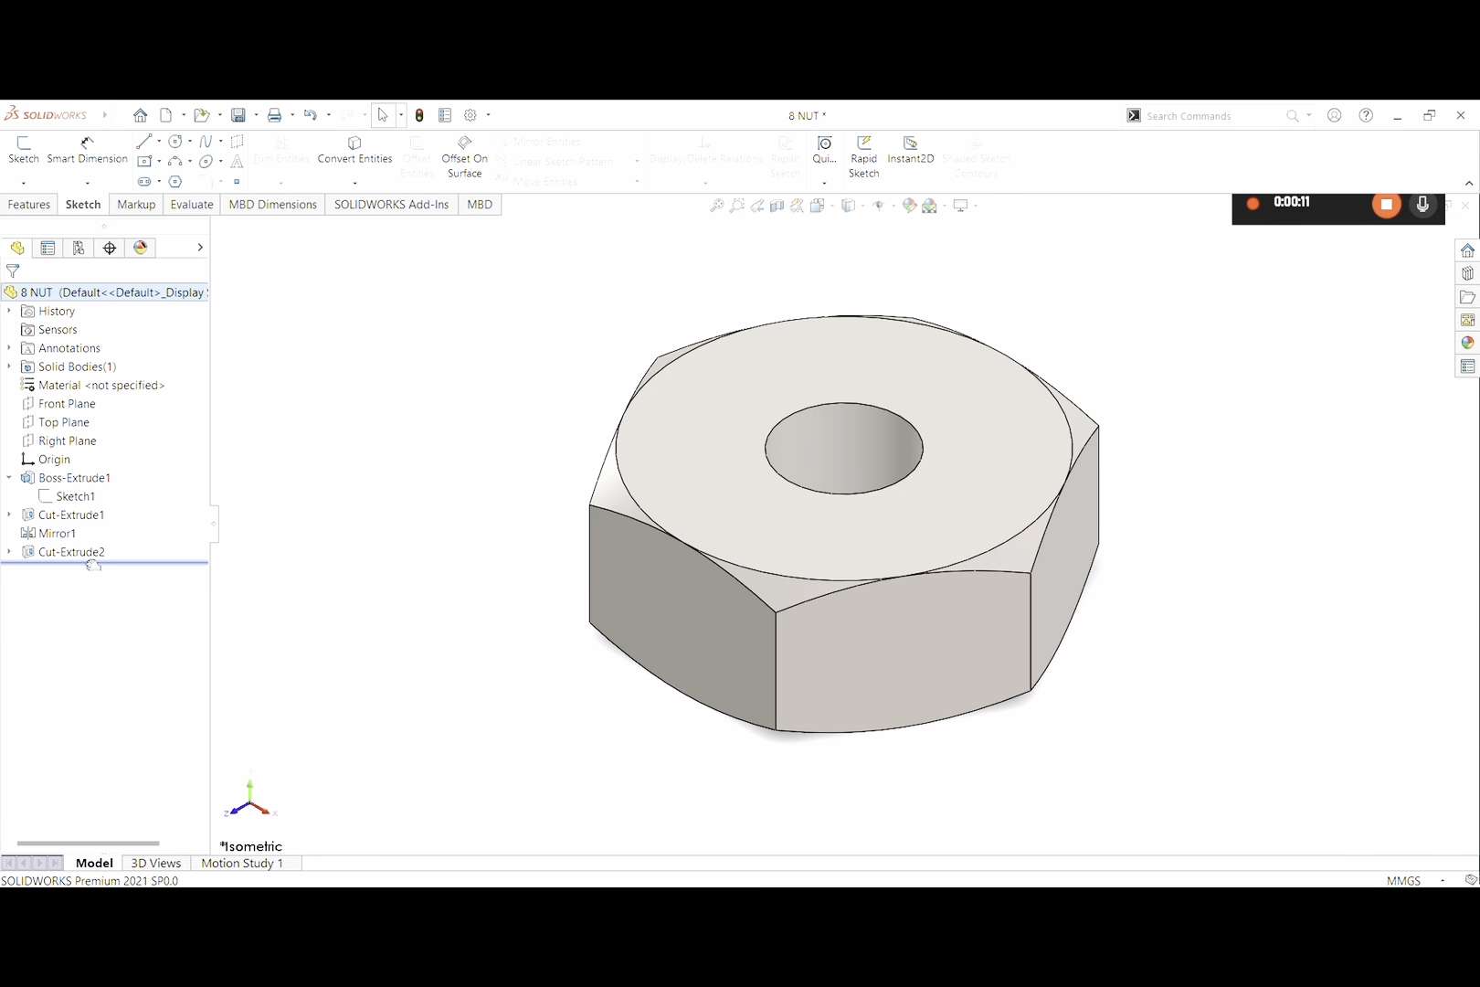
# Roll the nut back to just after Boss-Extrude1, open its Sketch1, examine the hexagon's dimension and relations, and exit the sketch
pyautogui.moveTo(92, 569); pyautogui.dragTo(99, 508)
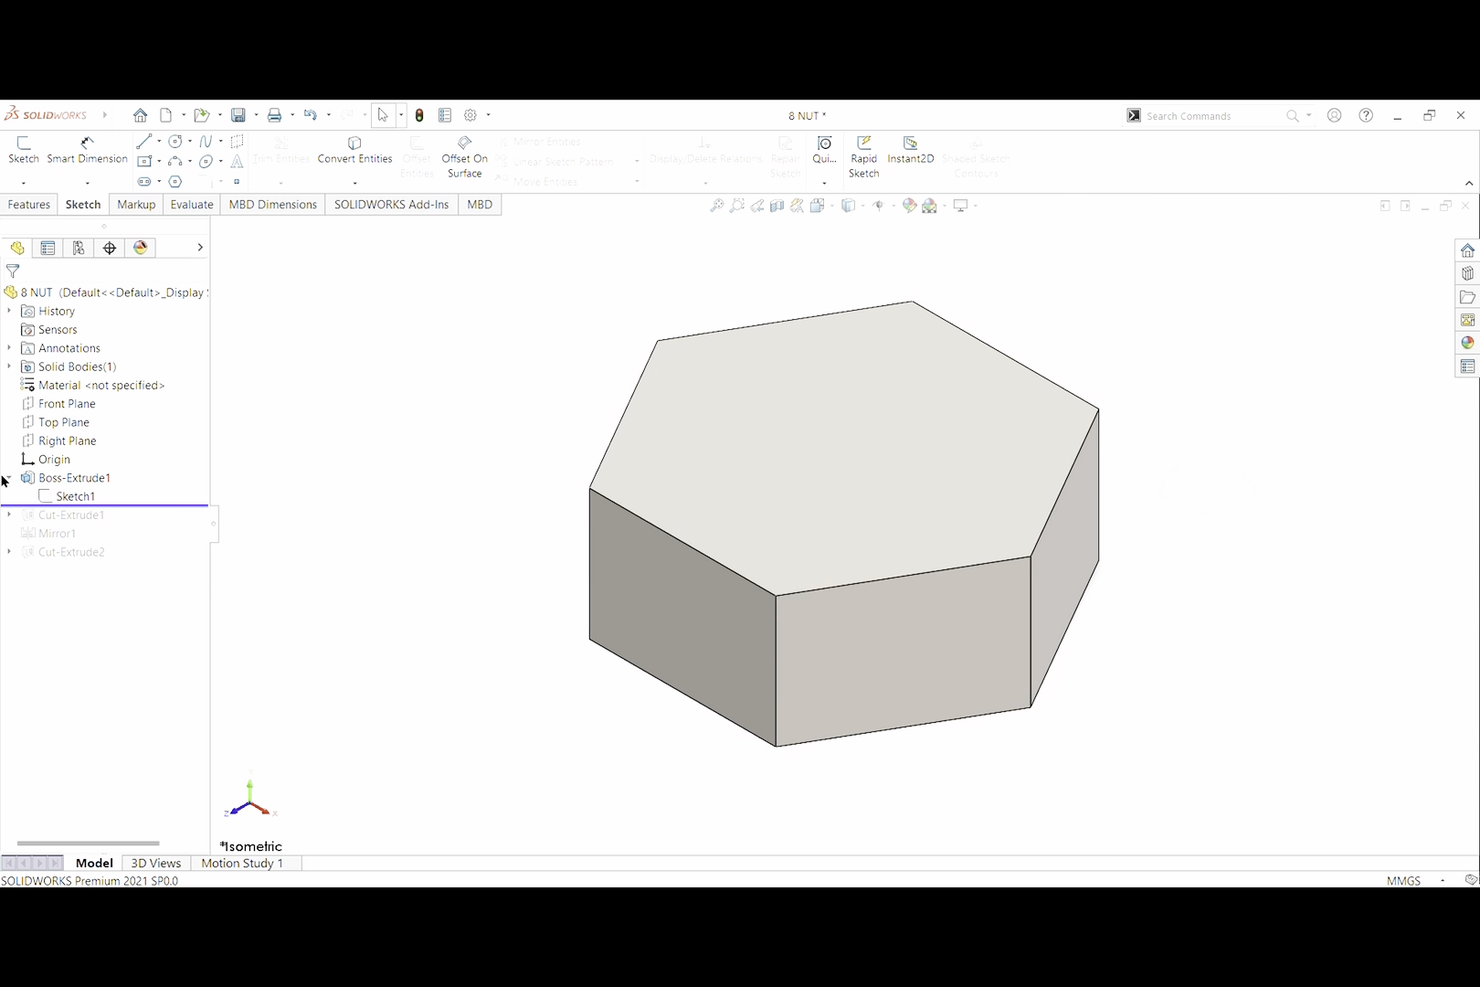
pyautogui.click(11, 477)
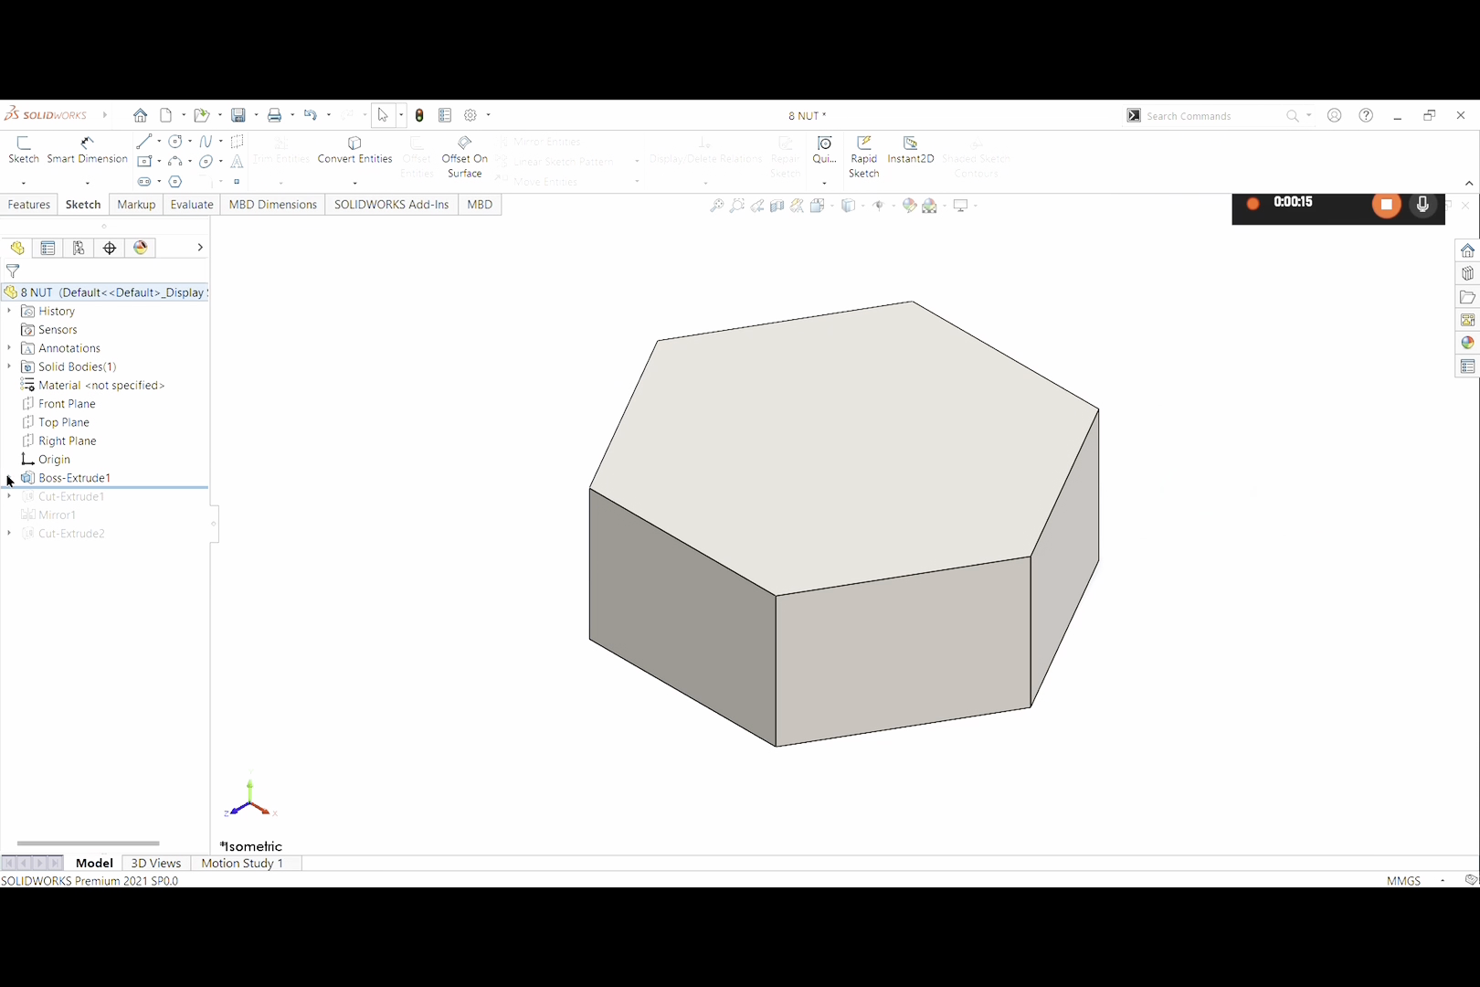
pyautogui.click(68, 481)
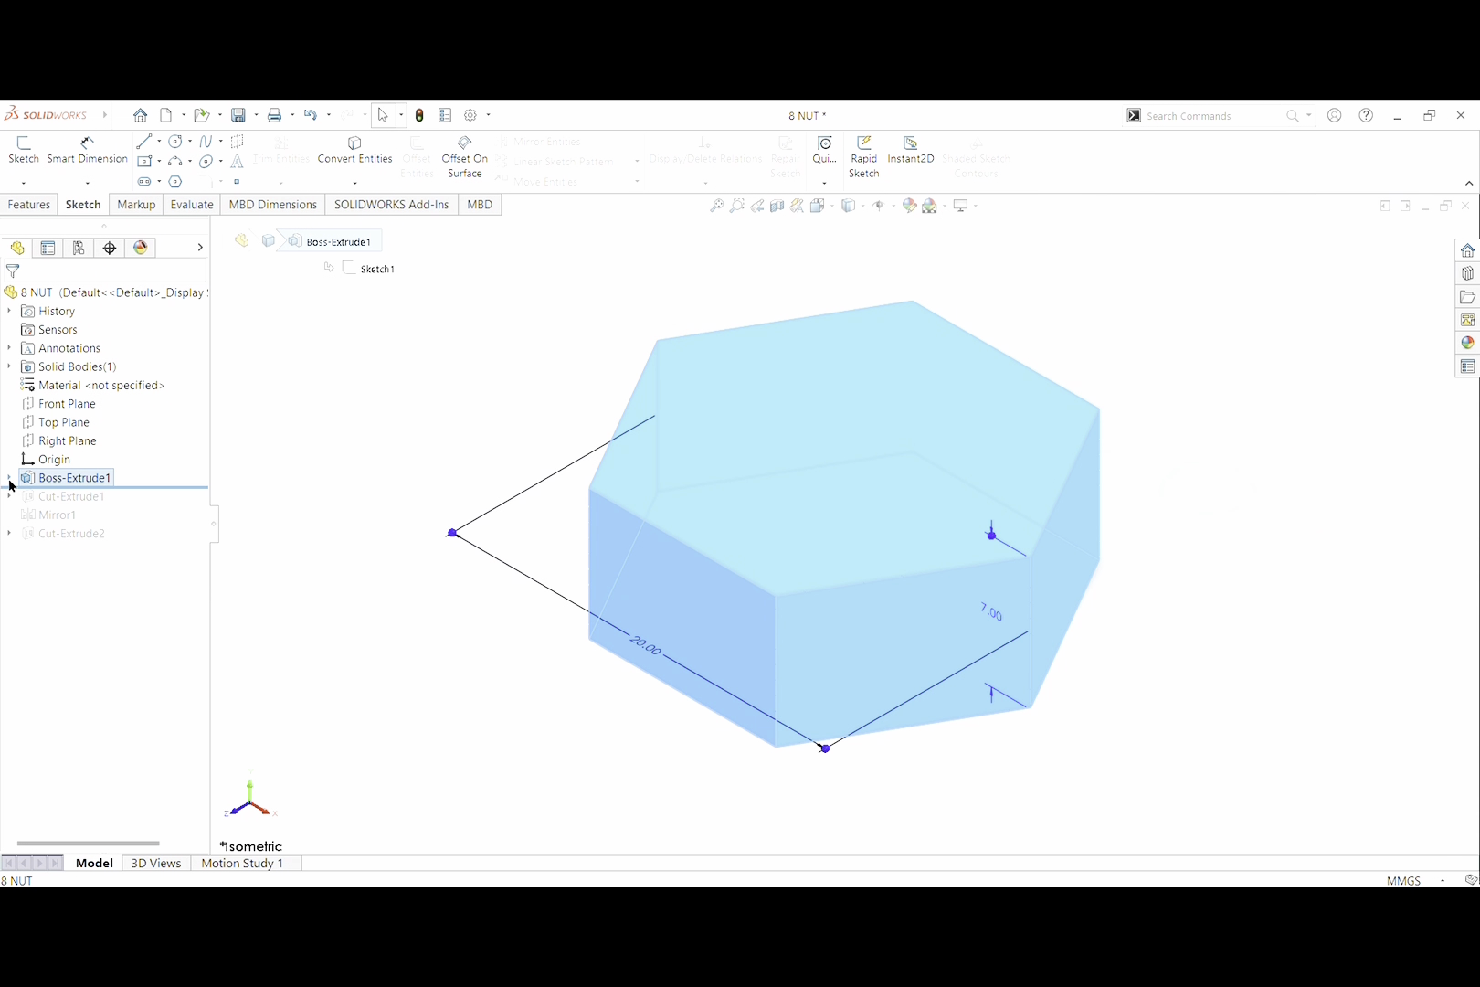
pyautogui.click(9, 477)
pyautogui.click(63, 496)
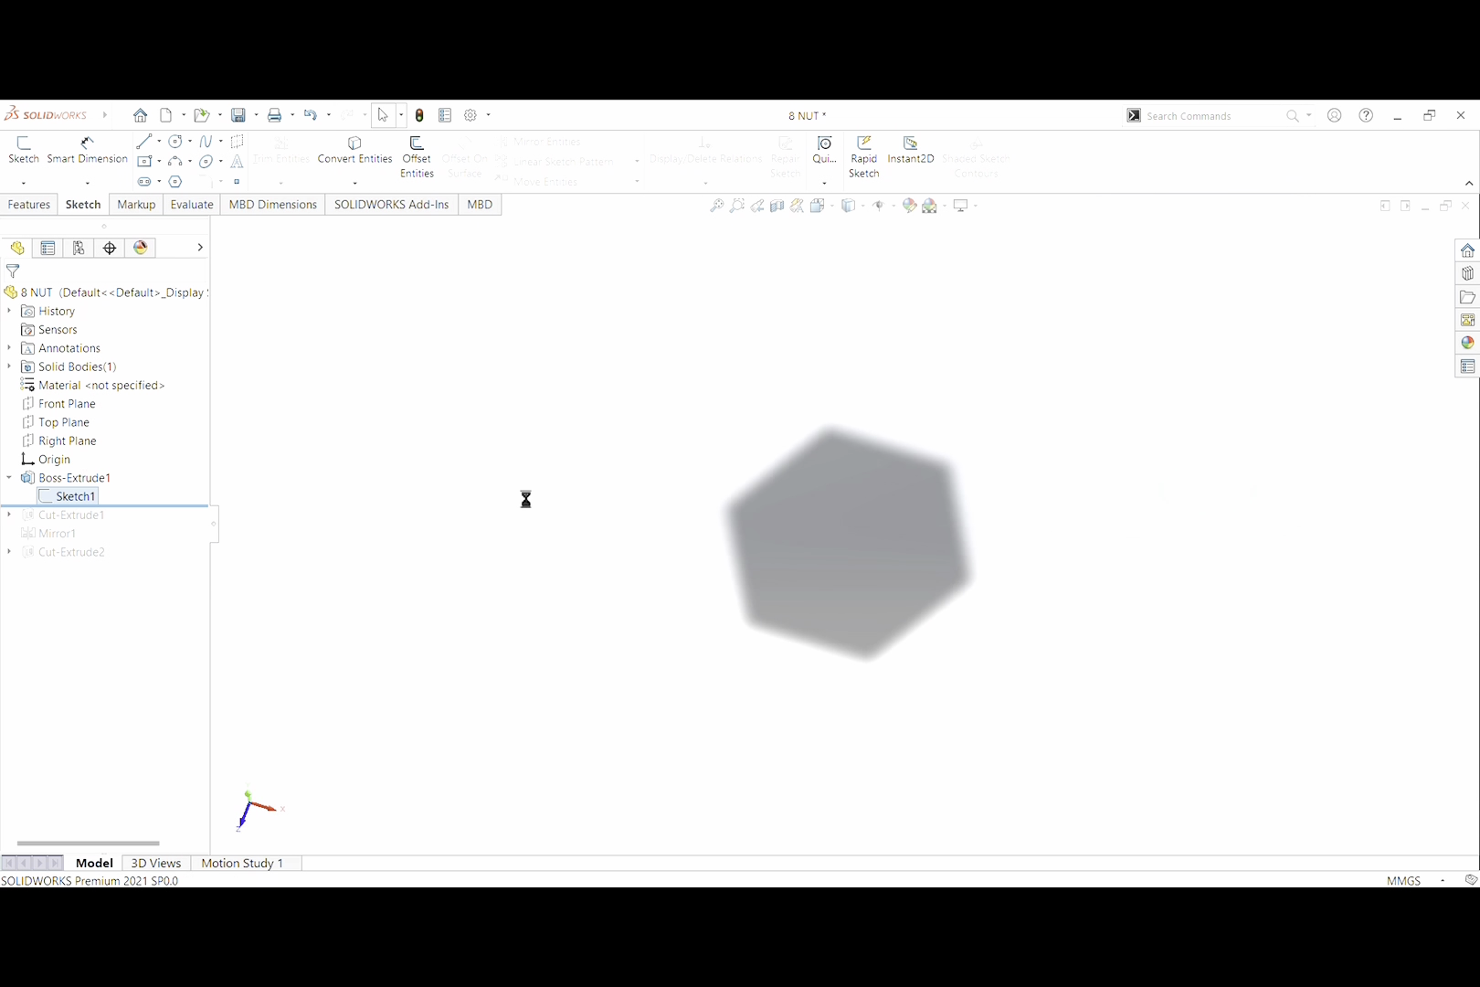
pyautogui.scroll(-3, 888, 513)
pyautogui.scroll(-5, 816, 541)
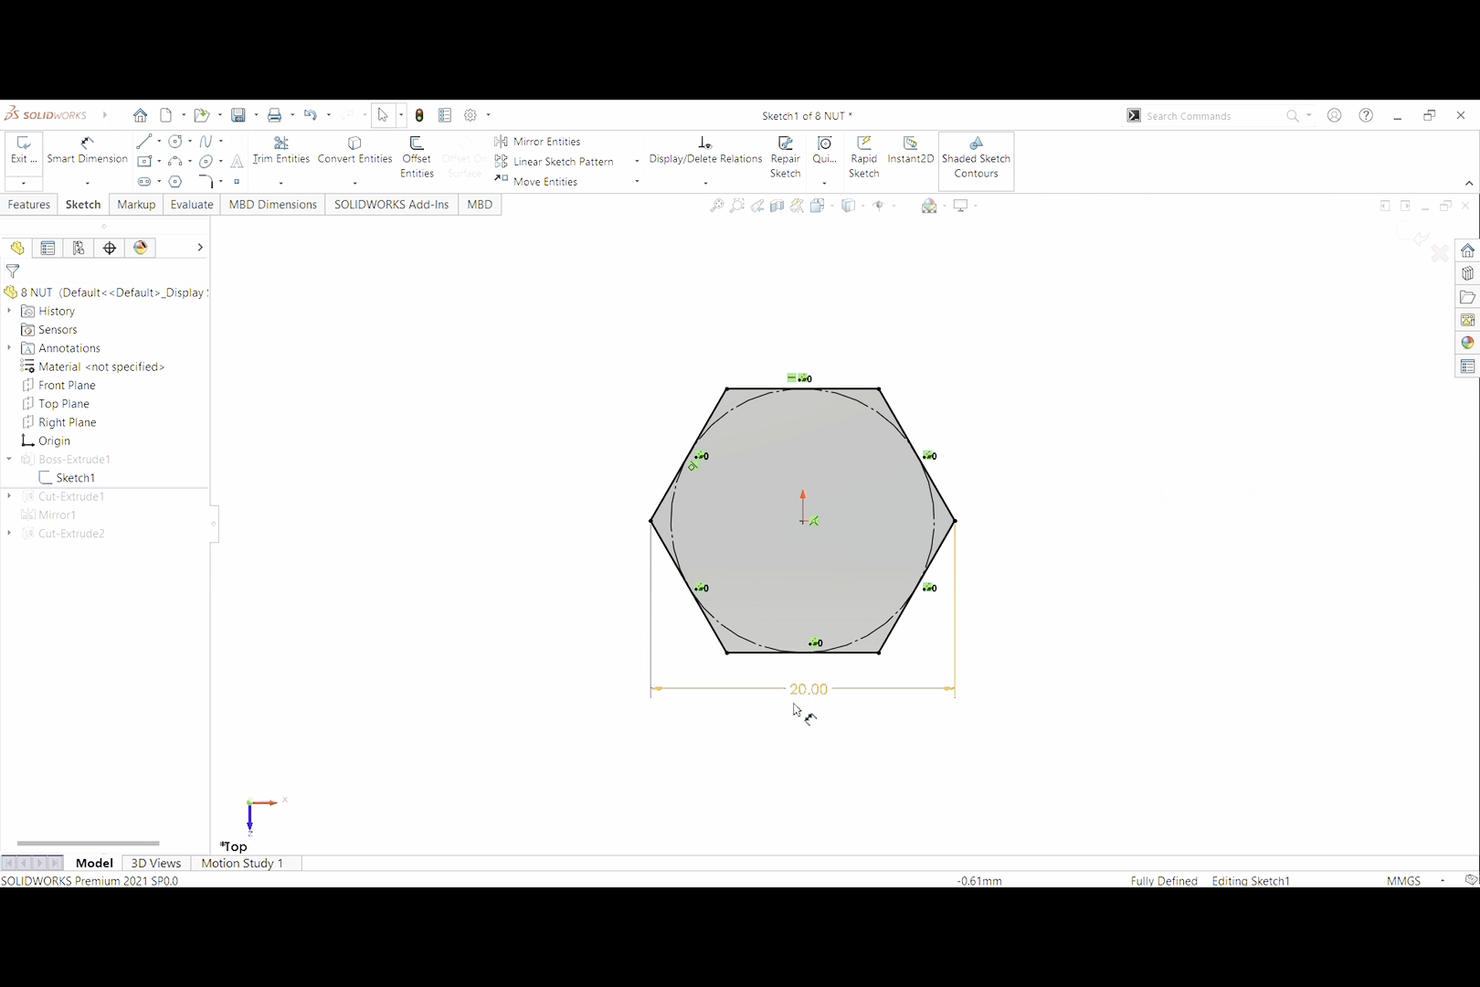
pyautogui.click(30, 154)
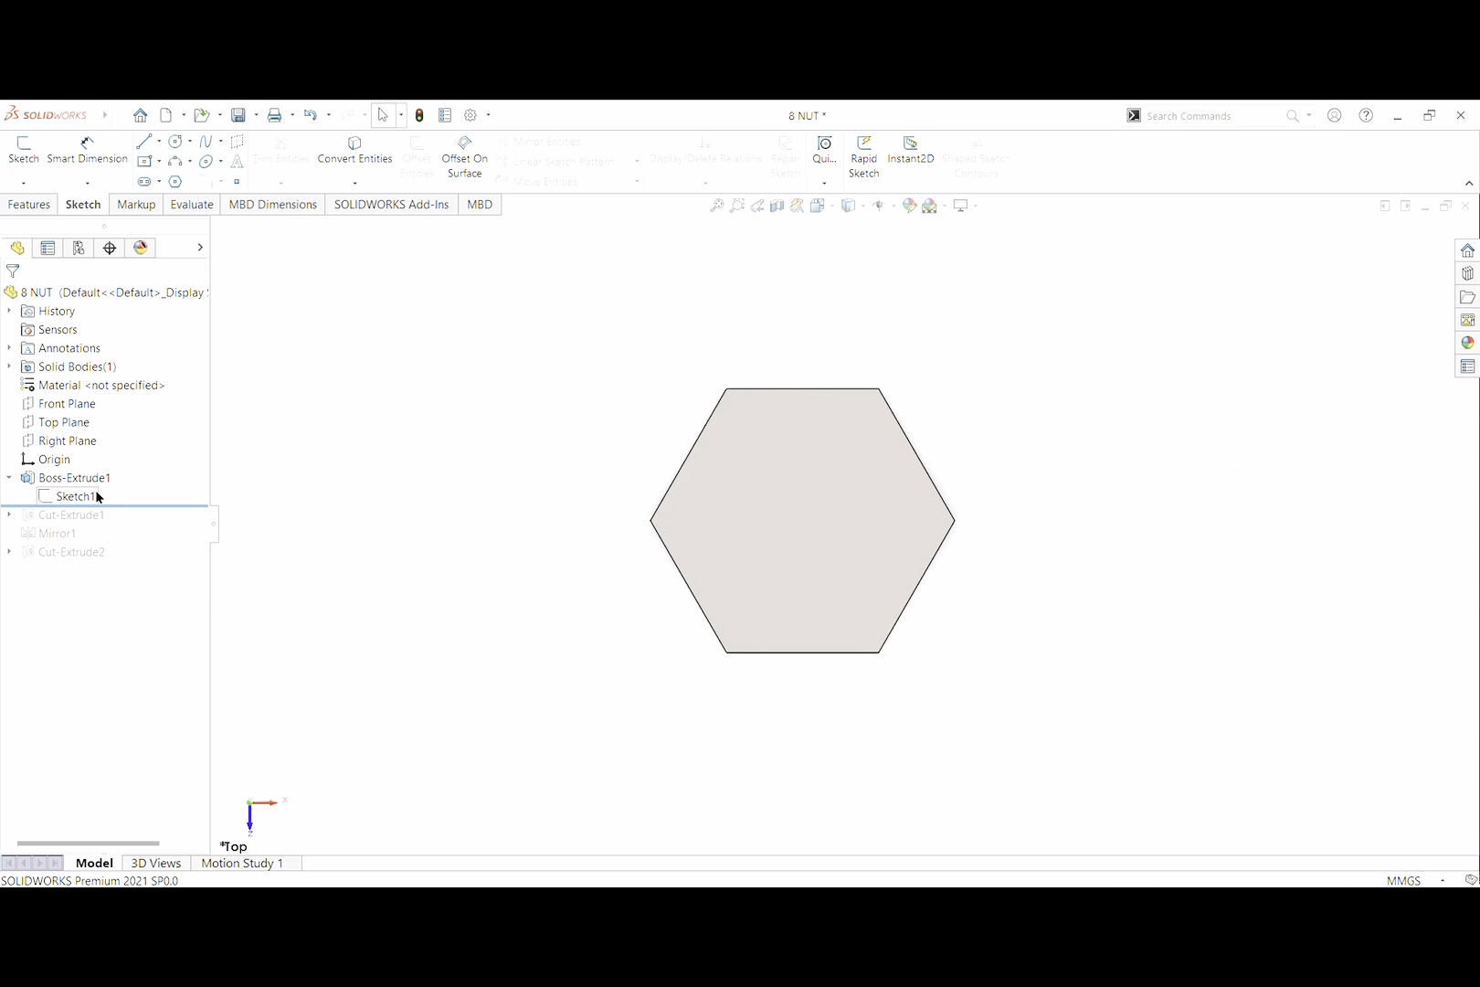
# Open the definition of the nut's Boss-Extrude1, inspect the hexagonal extrusion's end condition and depth, and accept it
pyautogui.click(100, 479)
pyautogui.click(102, 429)
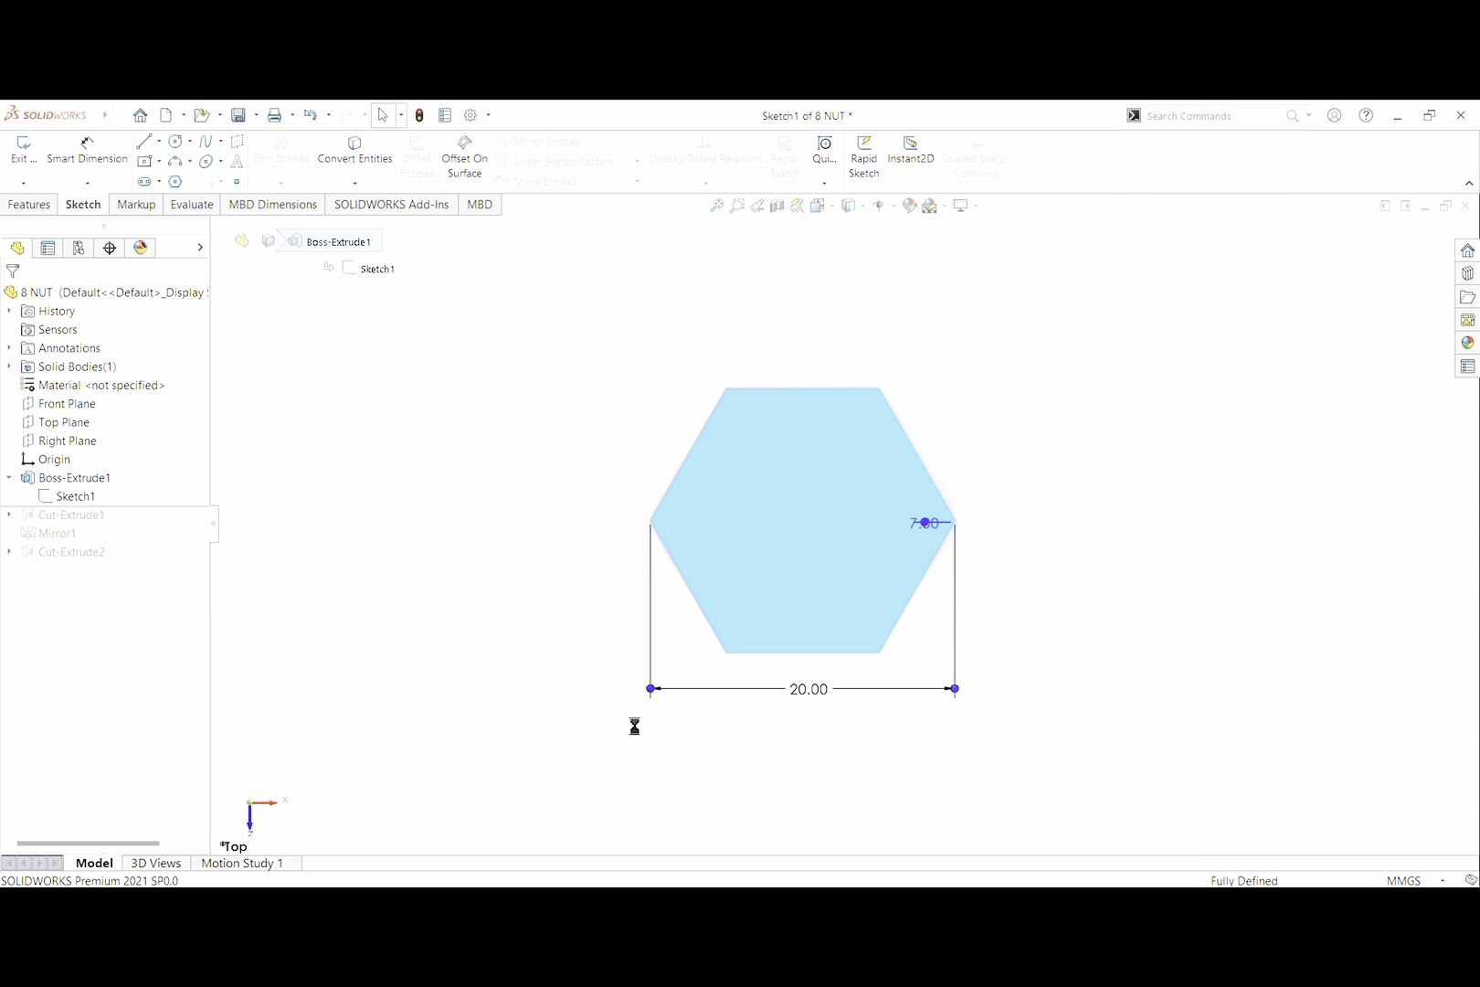
pyautogui.moveTo(826, 764); pyautogui.dragTo(857, 520, button='middle')
pyautogui.scroll(1, 856, 521)
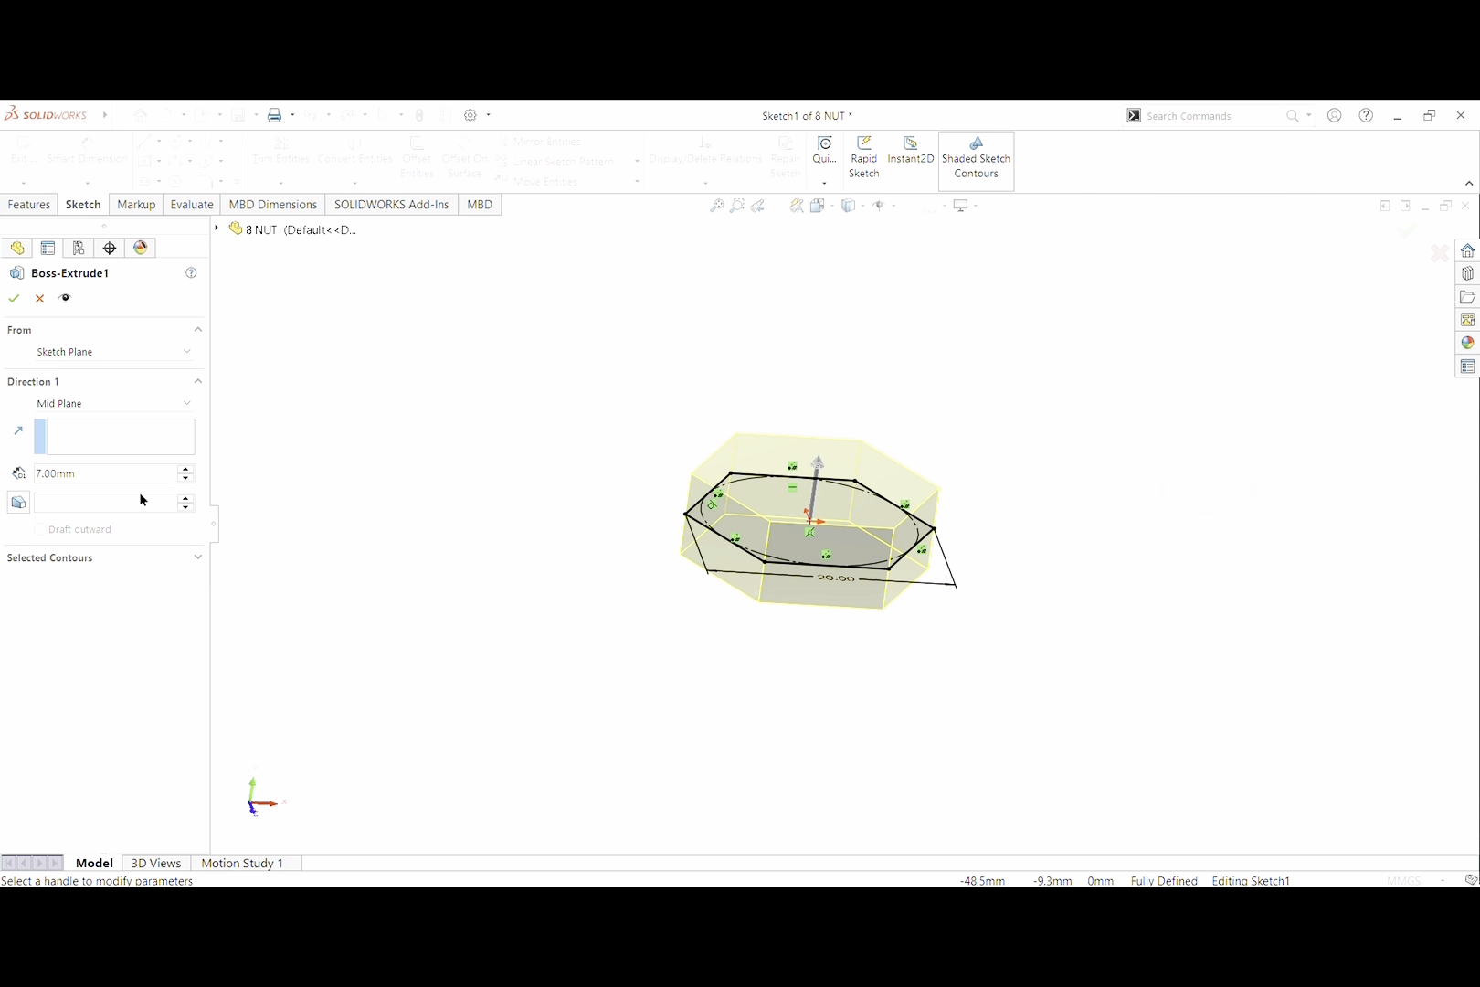
pyautogui.click(13, 300)
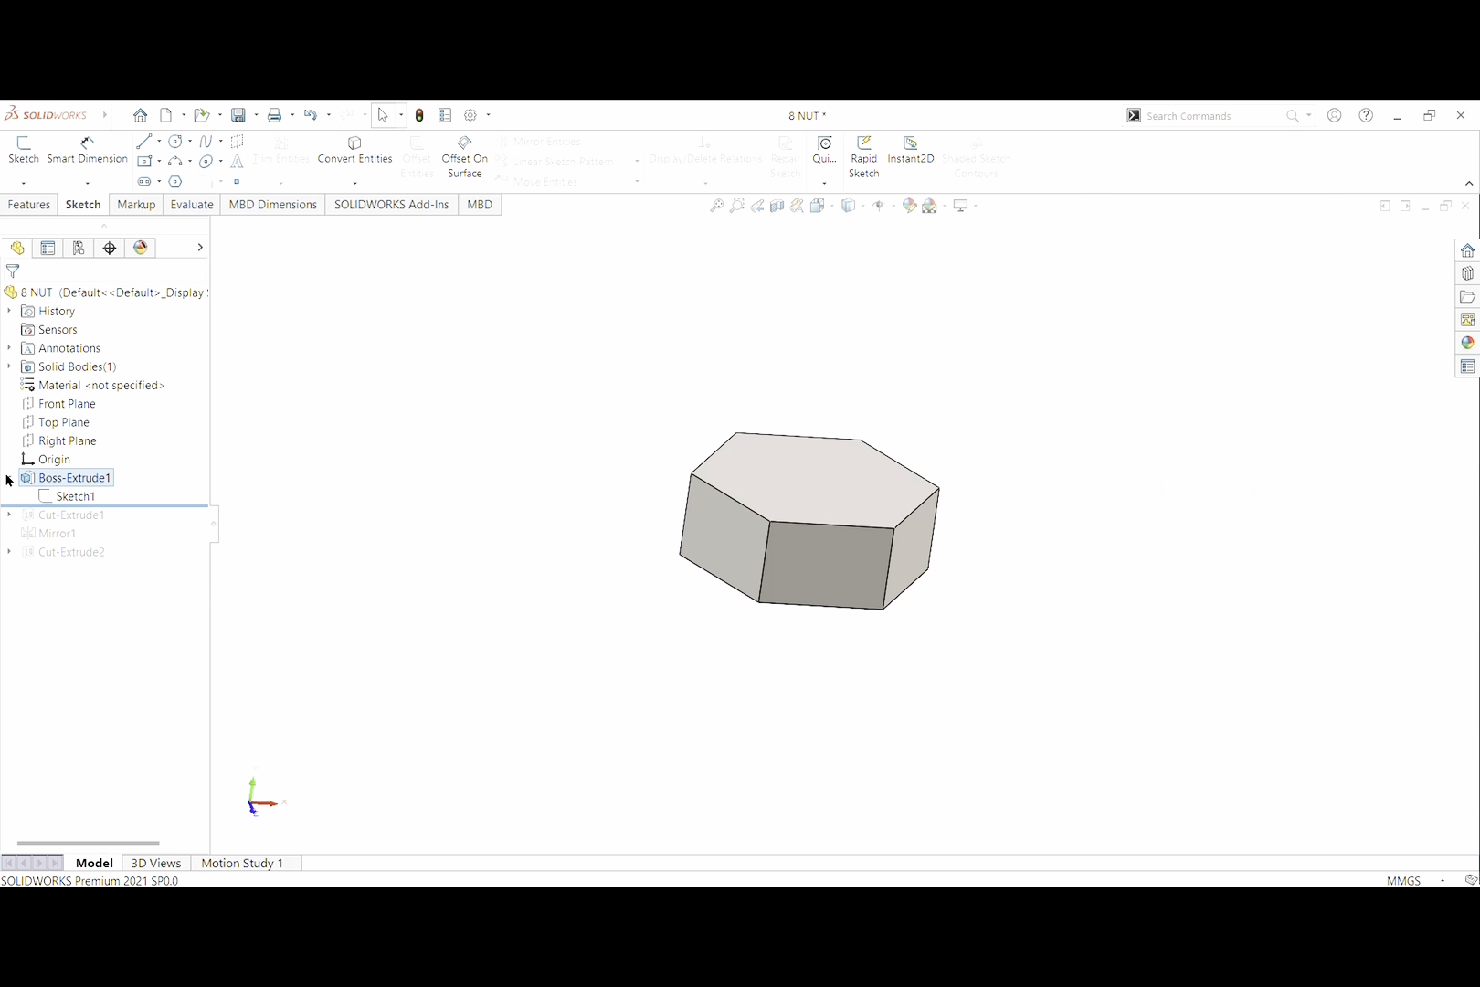
# Roll the nut forward past Cut-Extrude1, open its Sketch2, examine the circle tangent to the hexagon's sides, and exit the sketch
pyautogui.click(9, 477)
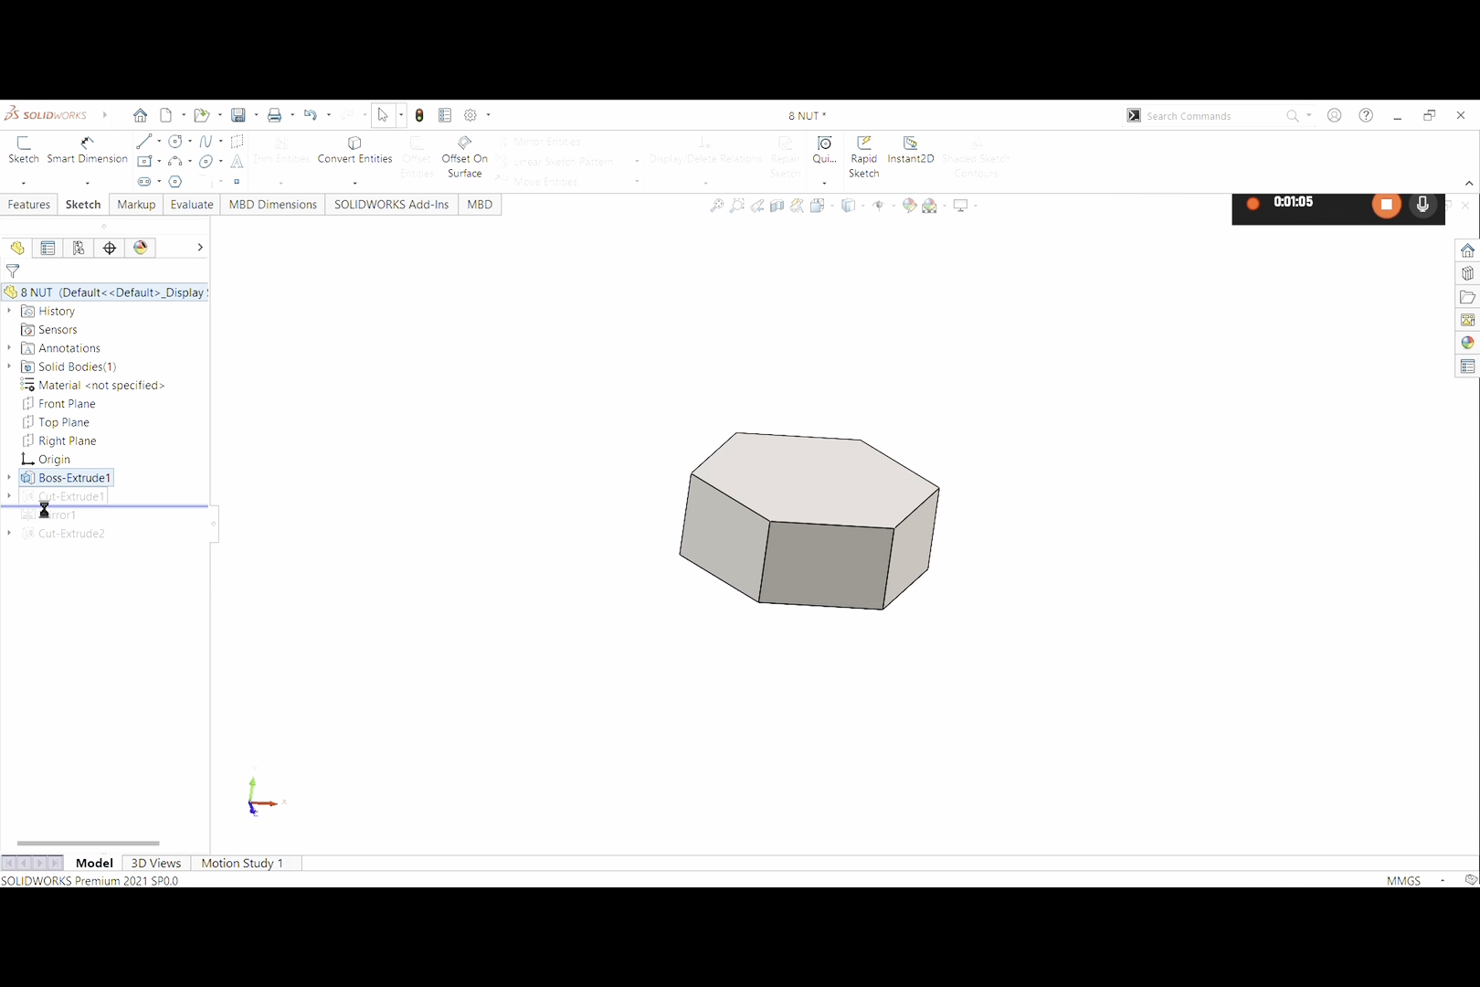
pyautogui.moveTo(44, 509); pyautogui.dragTo(36, 504)
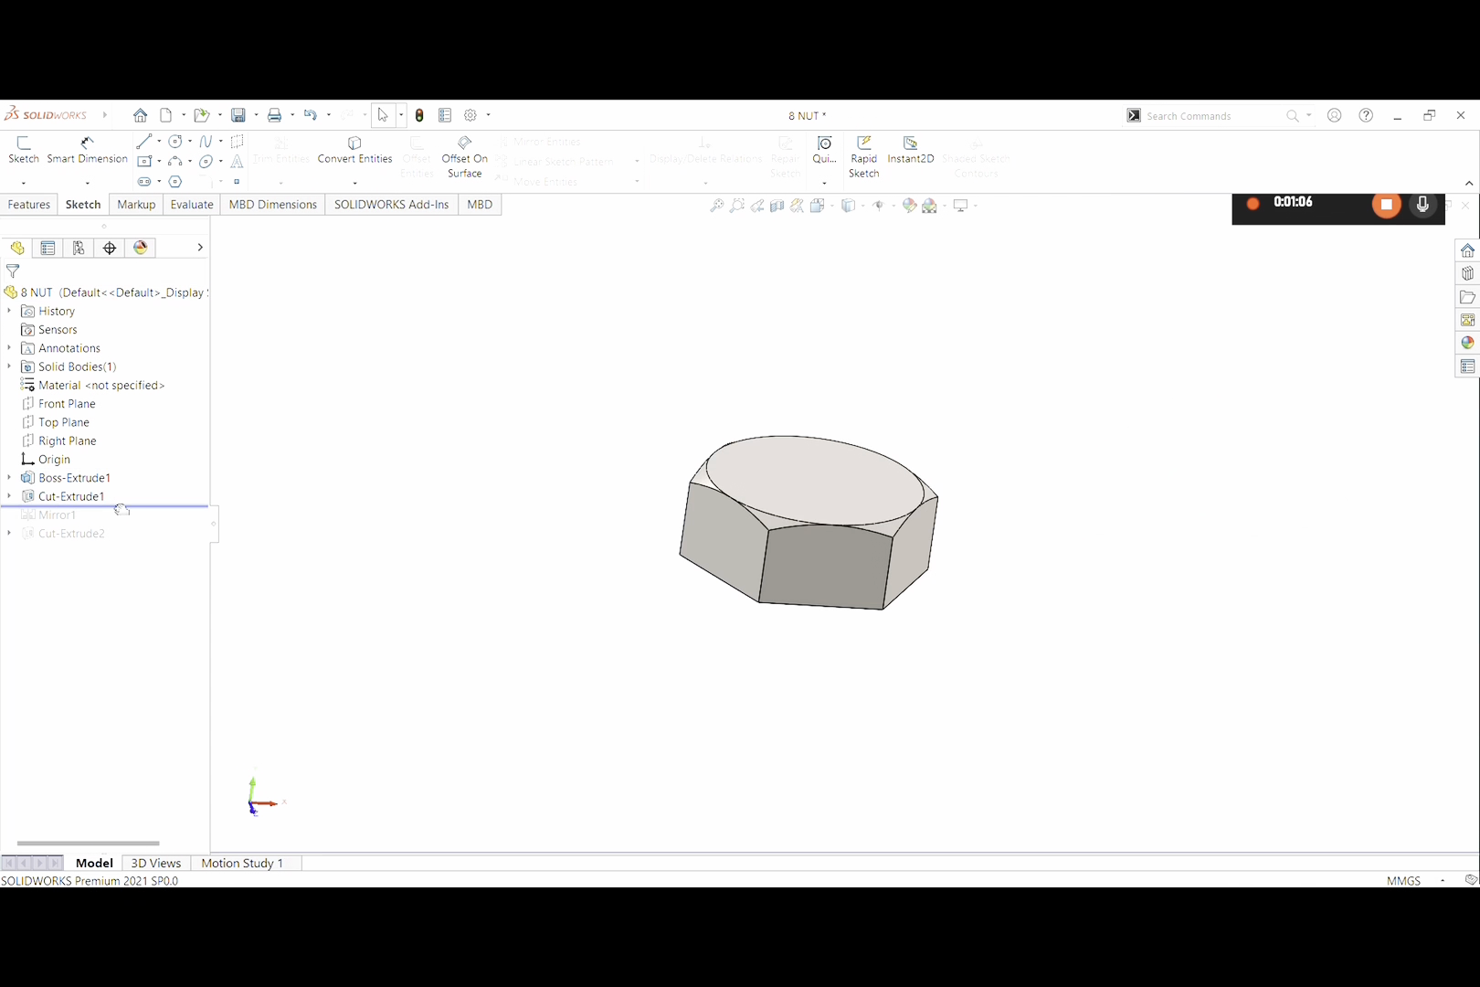
pyautogui.click(10, 497)
pyautogui.click(71, 516)
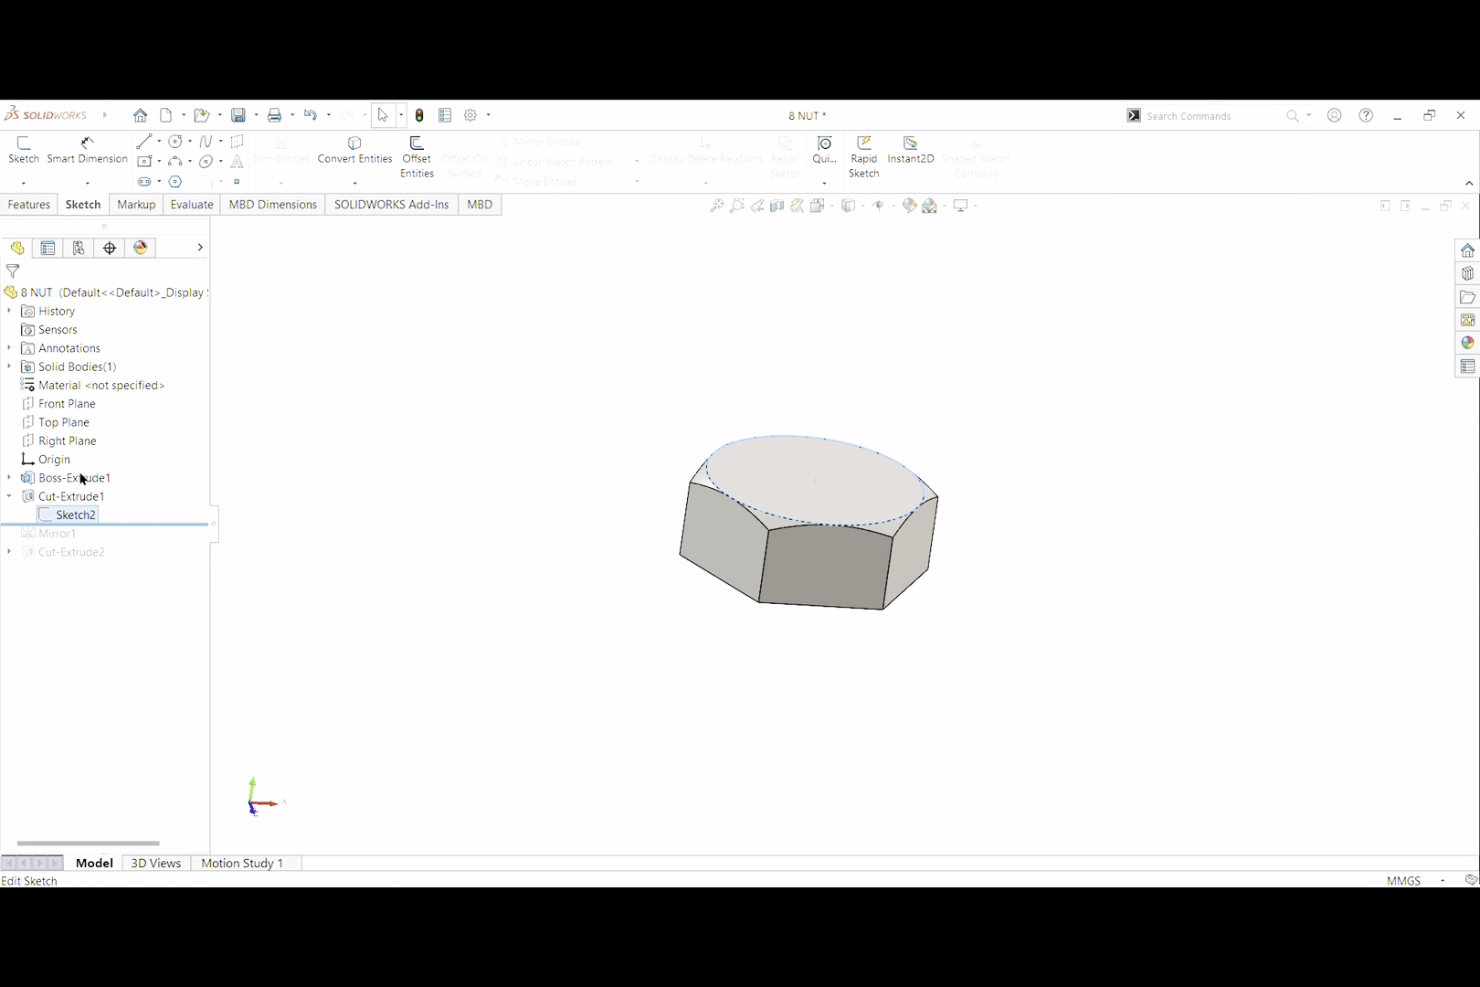
pyautogui.click(82, 478)
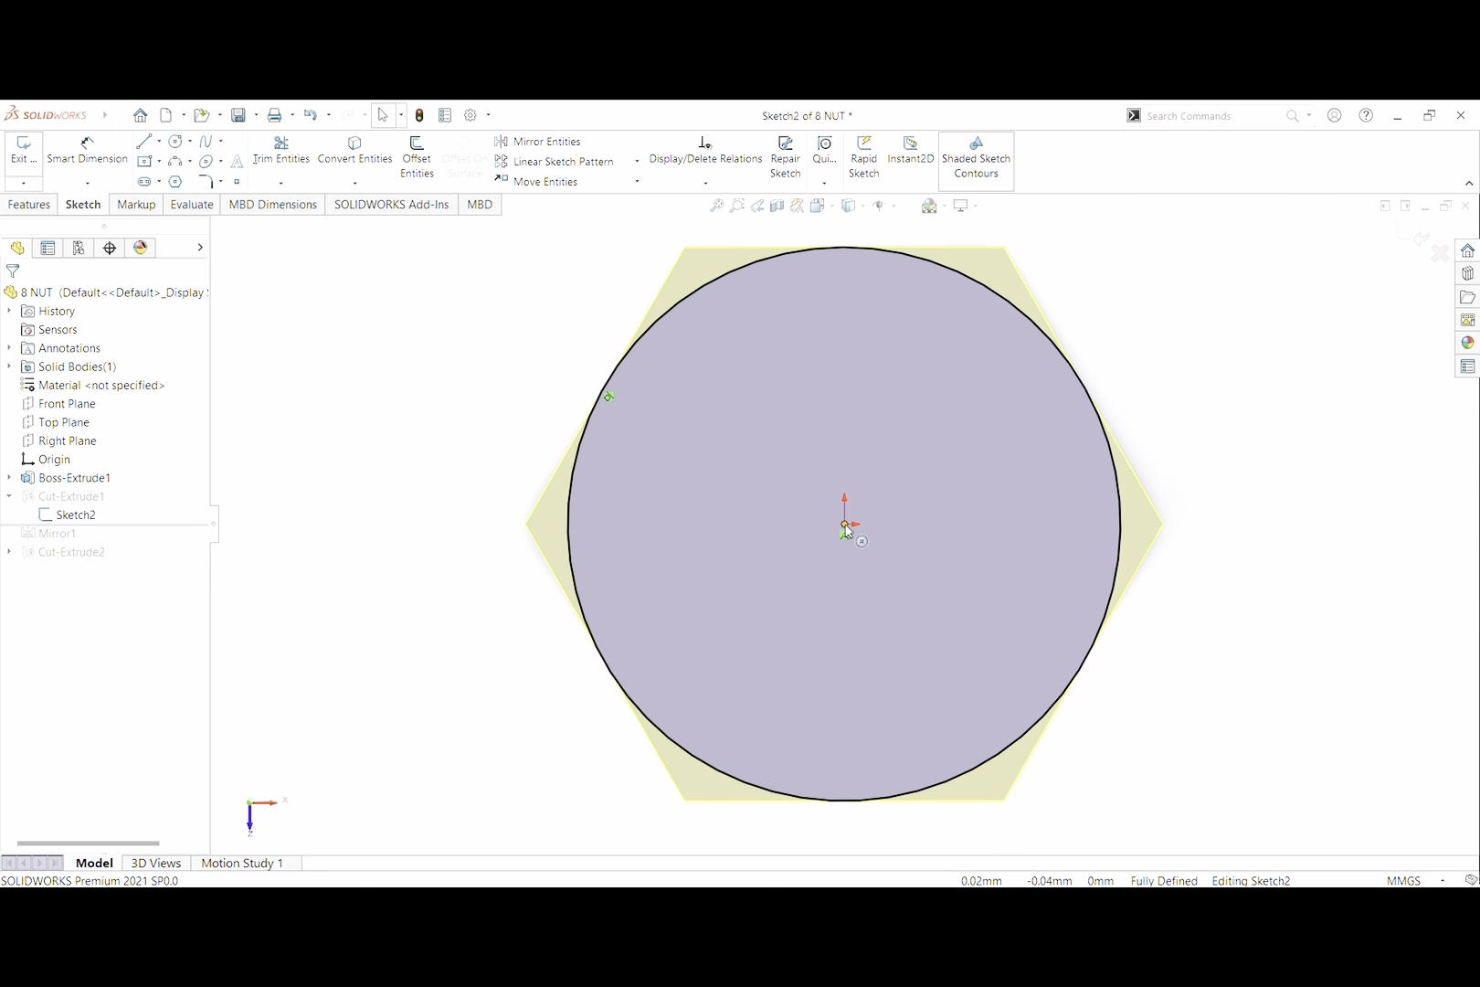
pyautogui.click(73, 514)
pyautogui.click(423, 552)
pyautogui.scroll(2, 763, 569)
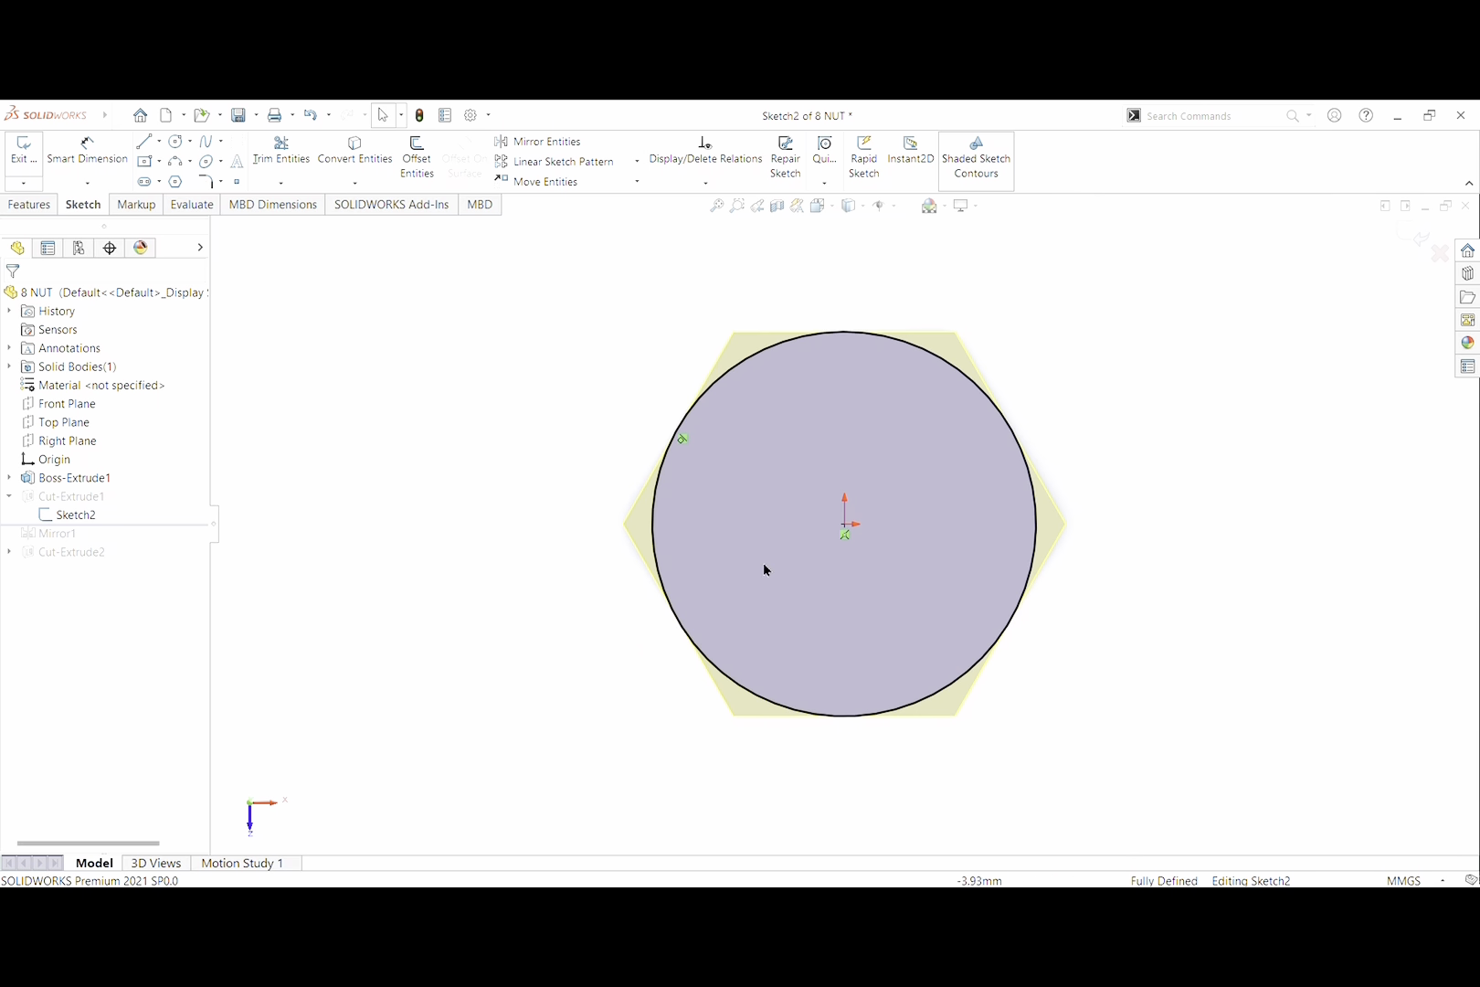
pyautogui.click(13, 170)
# Open the definition of the nut's Cut-Extrude1, inspect its depth, flipped cut side and draft angle, and accept it
pyautogui.click(79, 498)
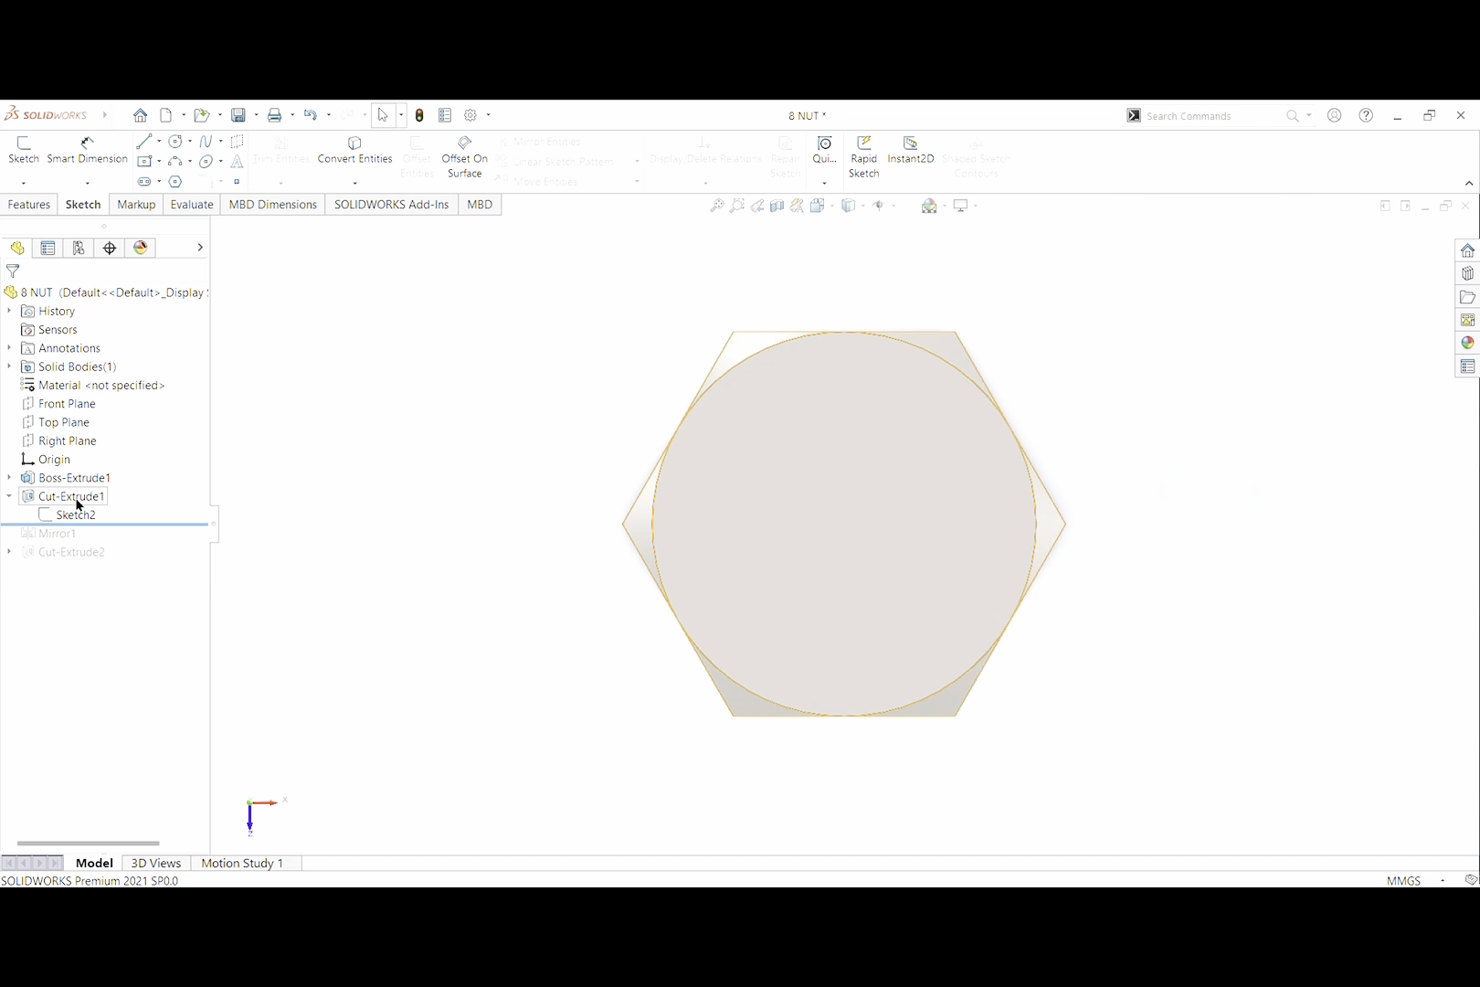
pyautogui.click(94, 454)
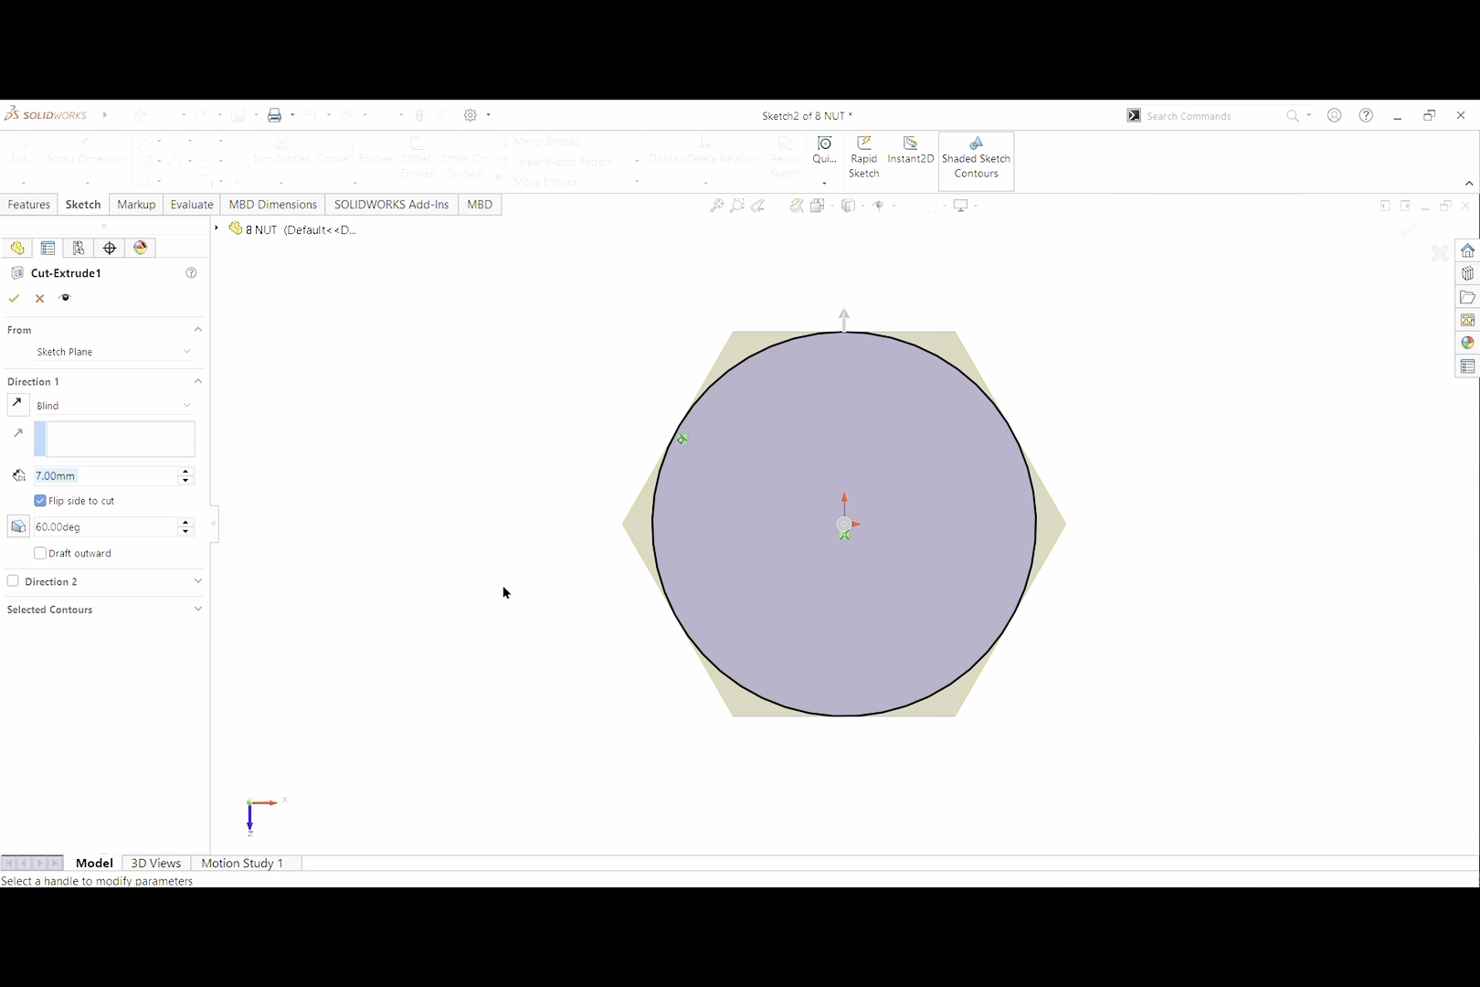
pyautogui.moveTo(602, 654); pyautogui.dragTo(637, 512, button='middle')
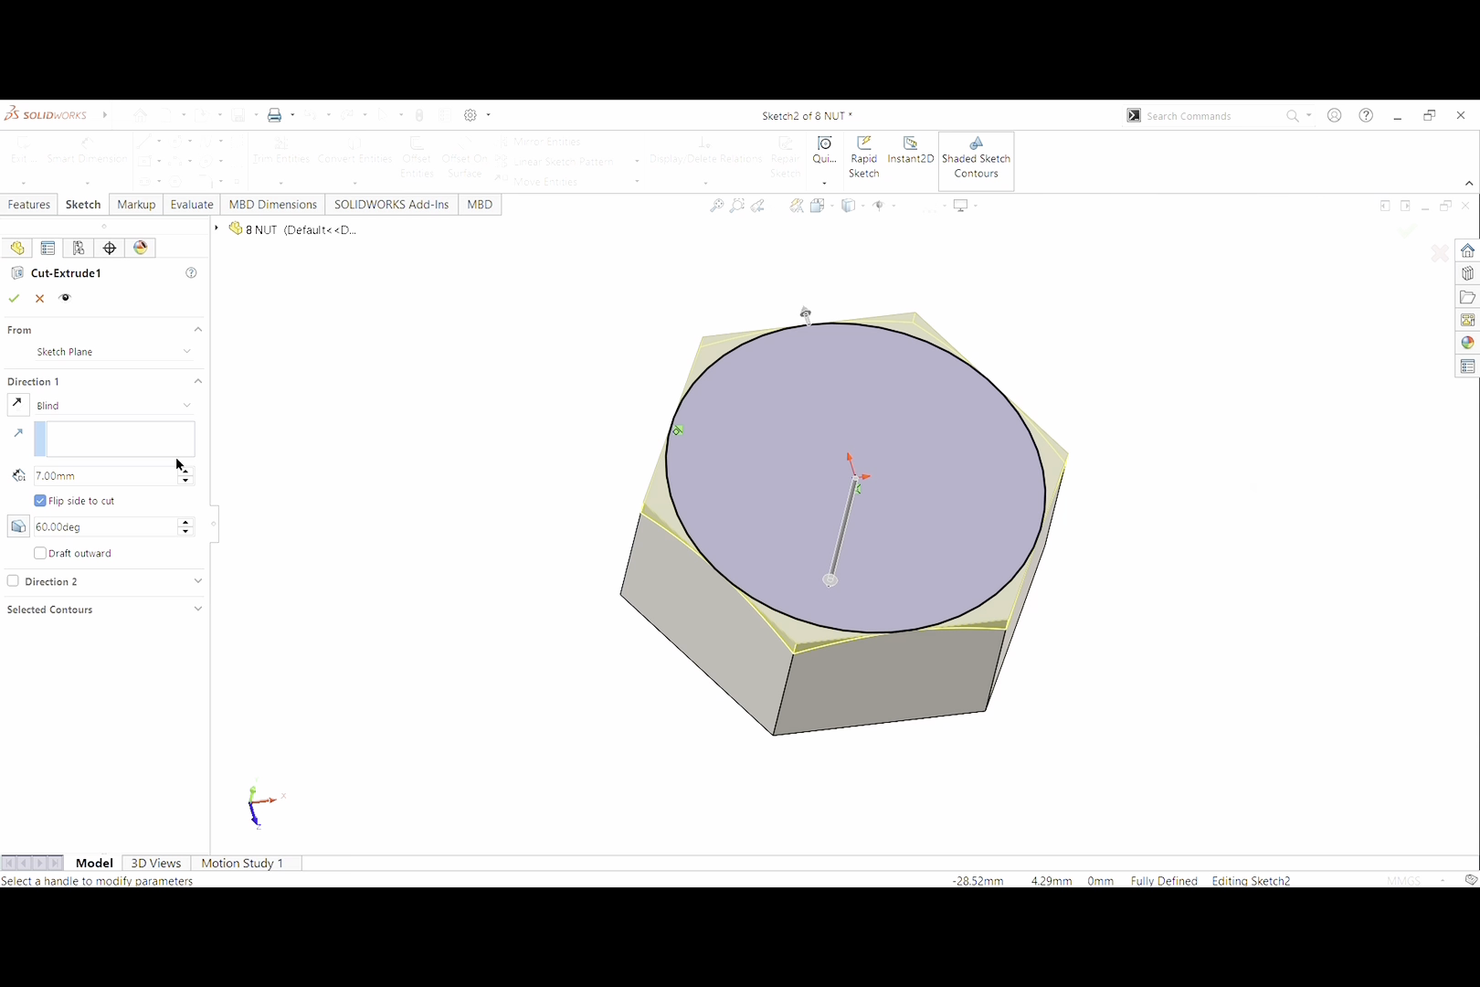
pyautogui.click(14, 299)
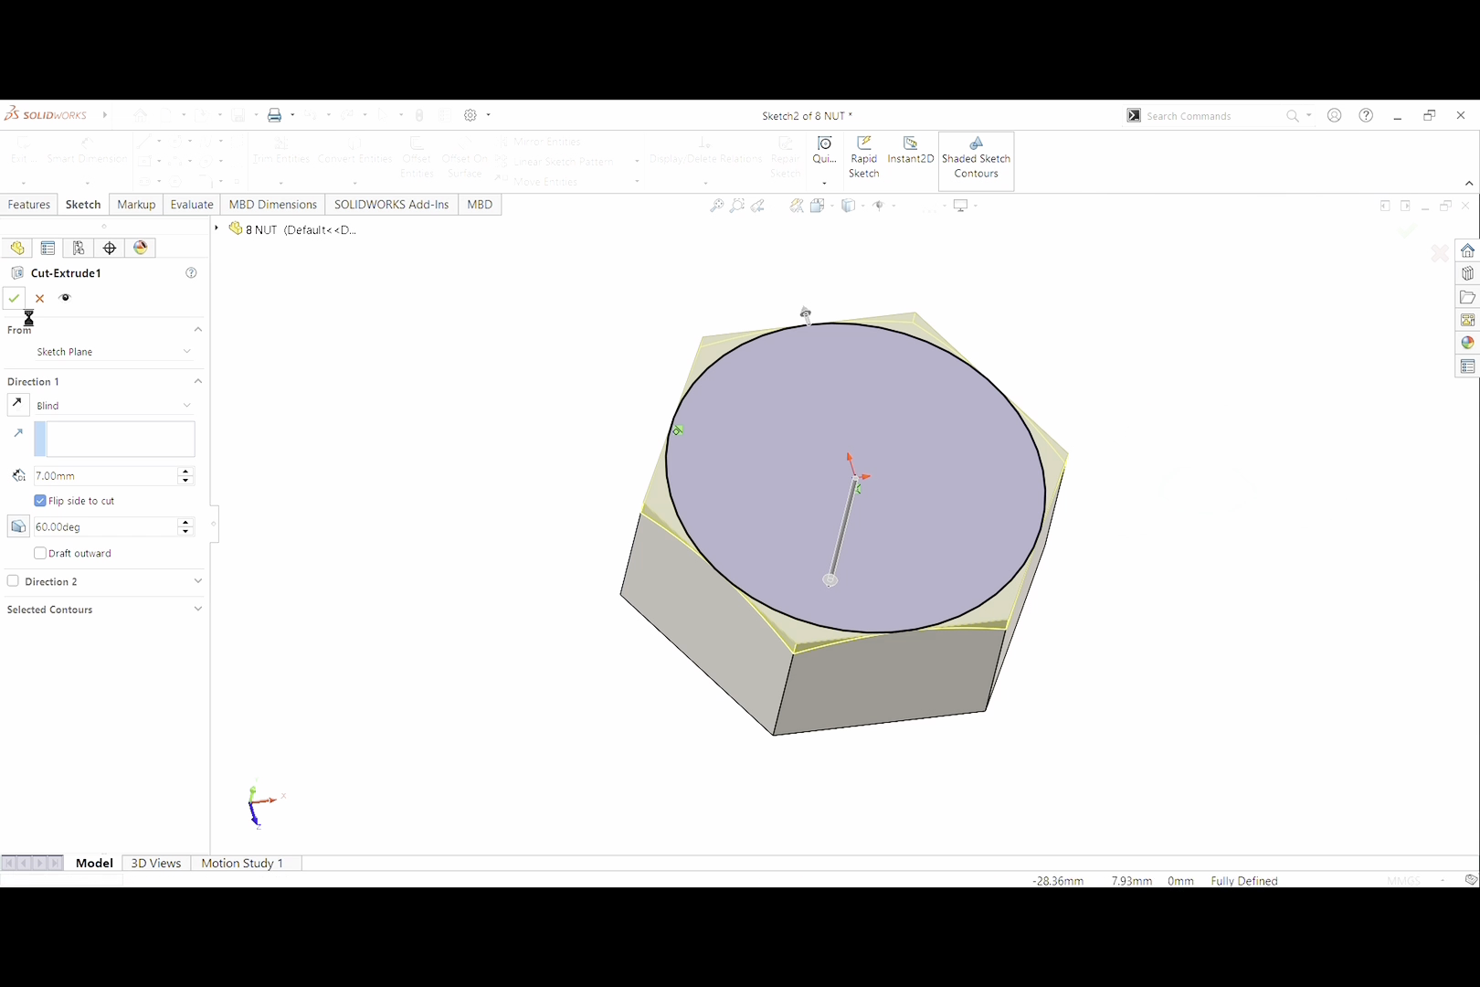
pyautogui.moveTo(1211, 661); pyautogui.dragTo(1229, 601, button='middle')
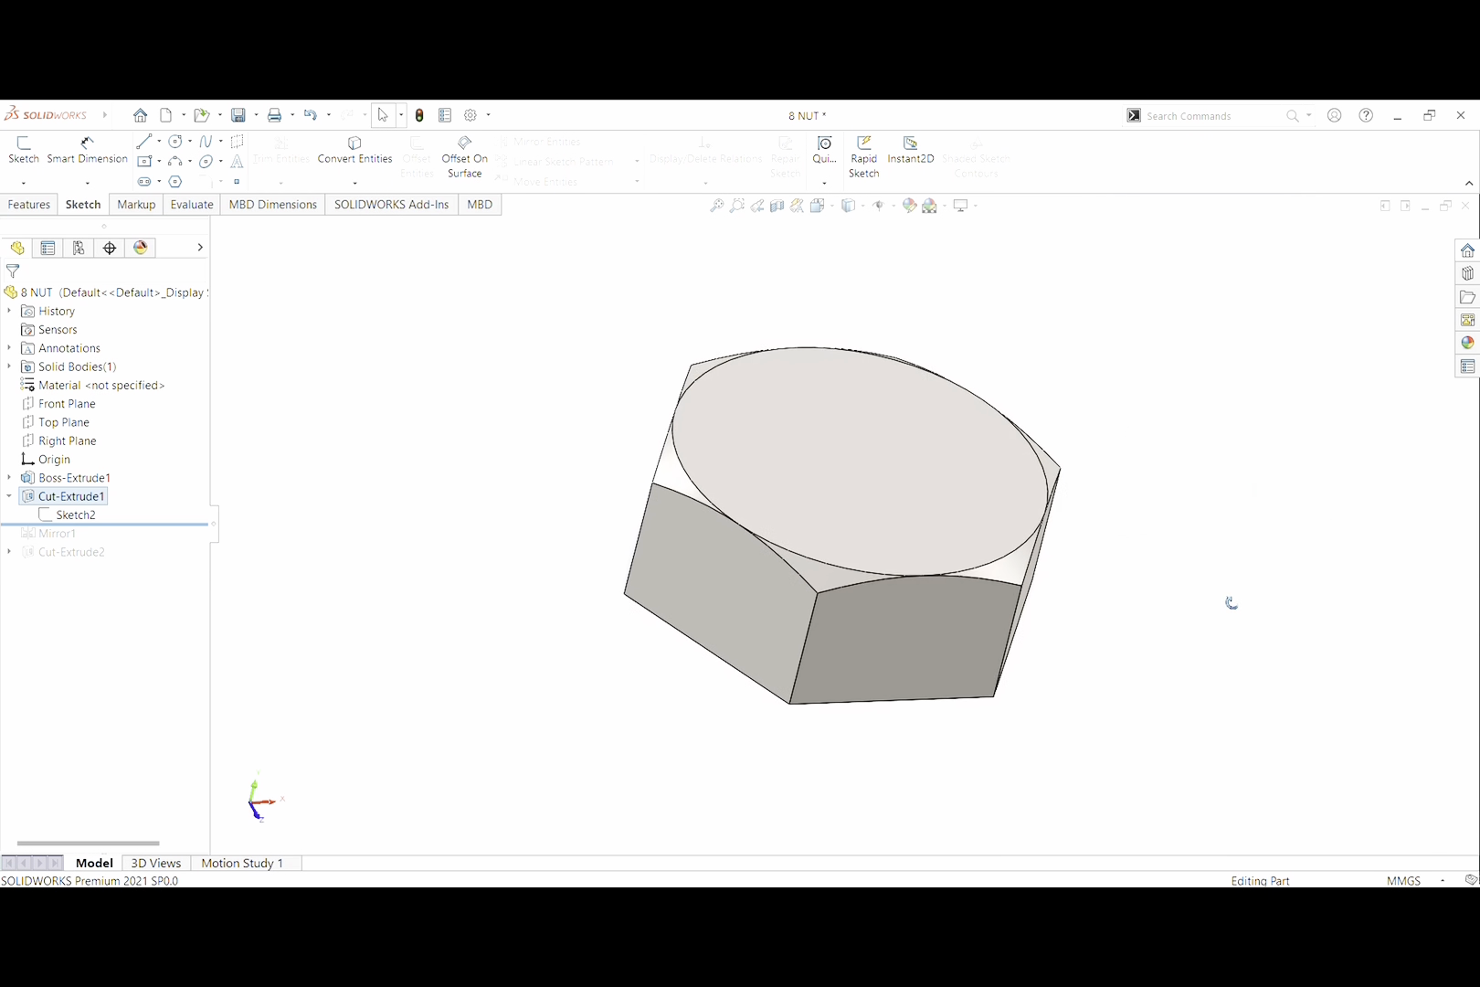
# Roll the nut forward past Mirror1 and examine the corner chamfer cut mirrored onto the underside
pyautogui.click(11, 497)
pyautogui.moveTo(57, 511); pyautogui.dragTo(61, 529)
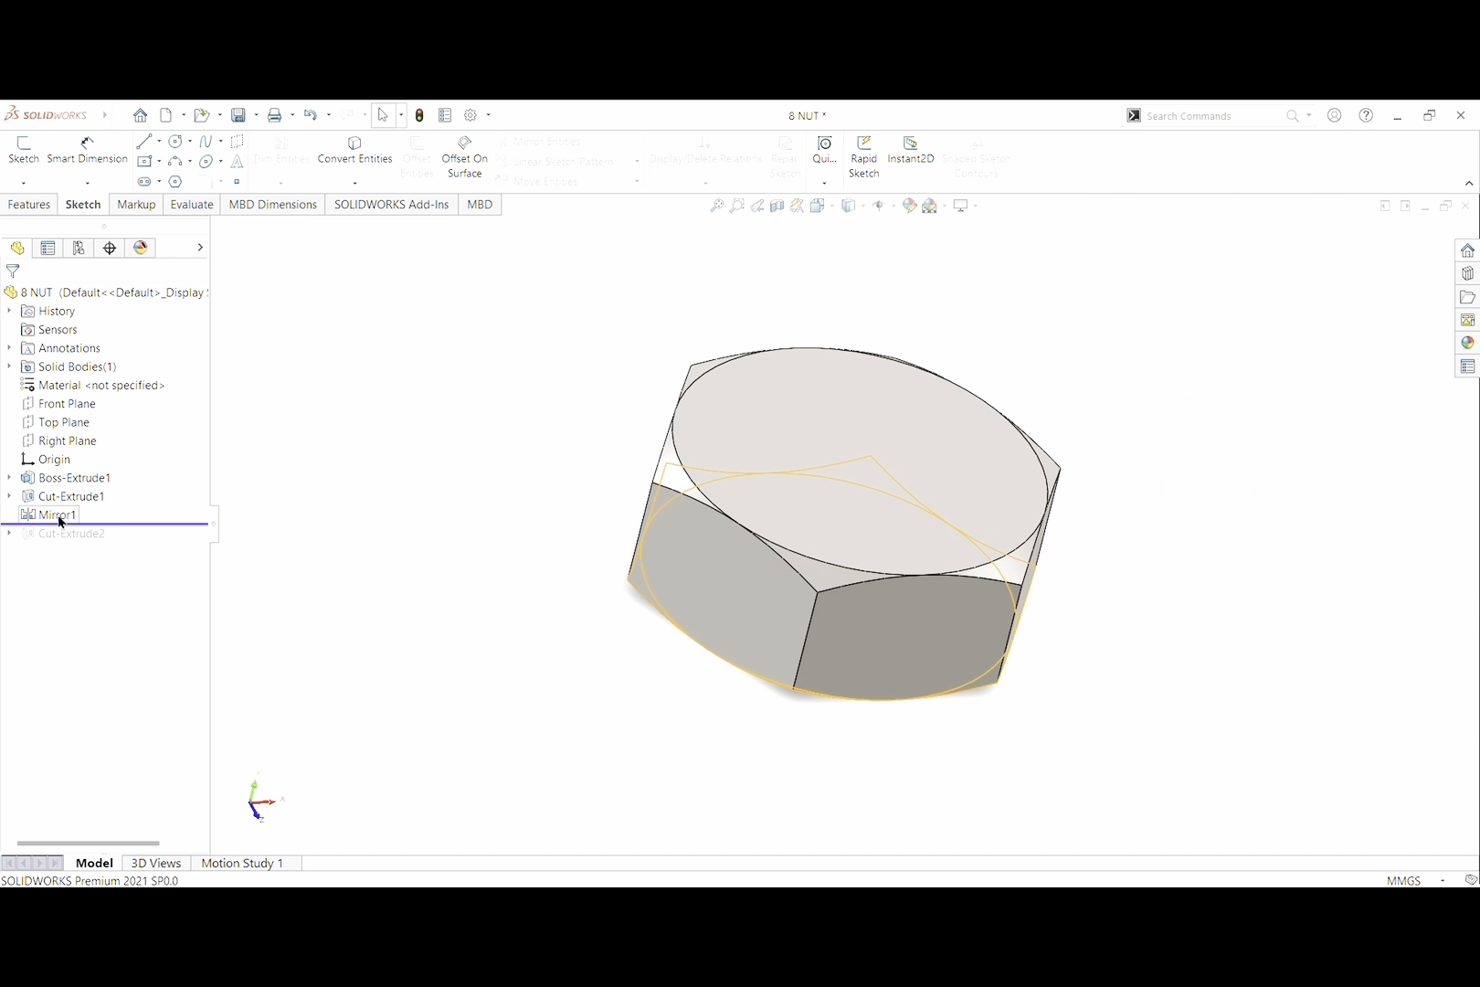
pyautogui.click(62, 517)
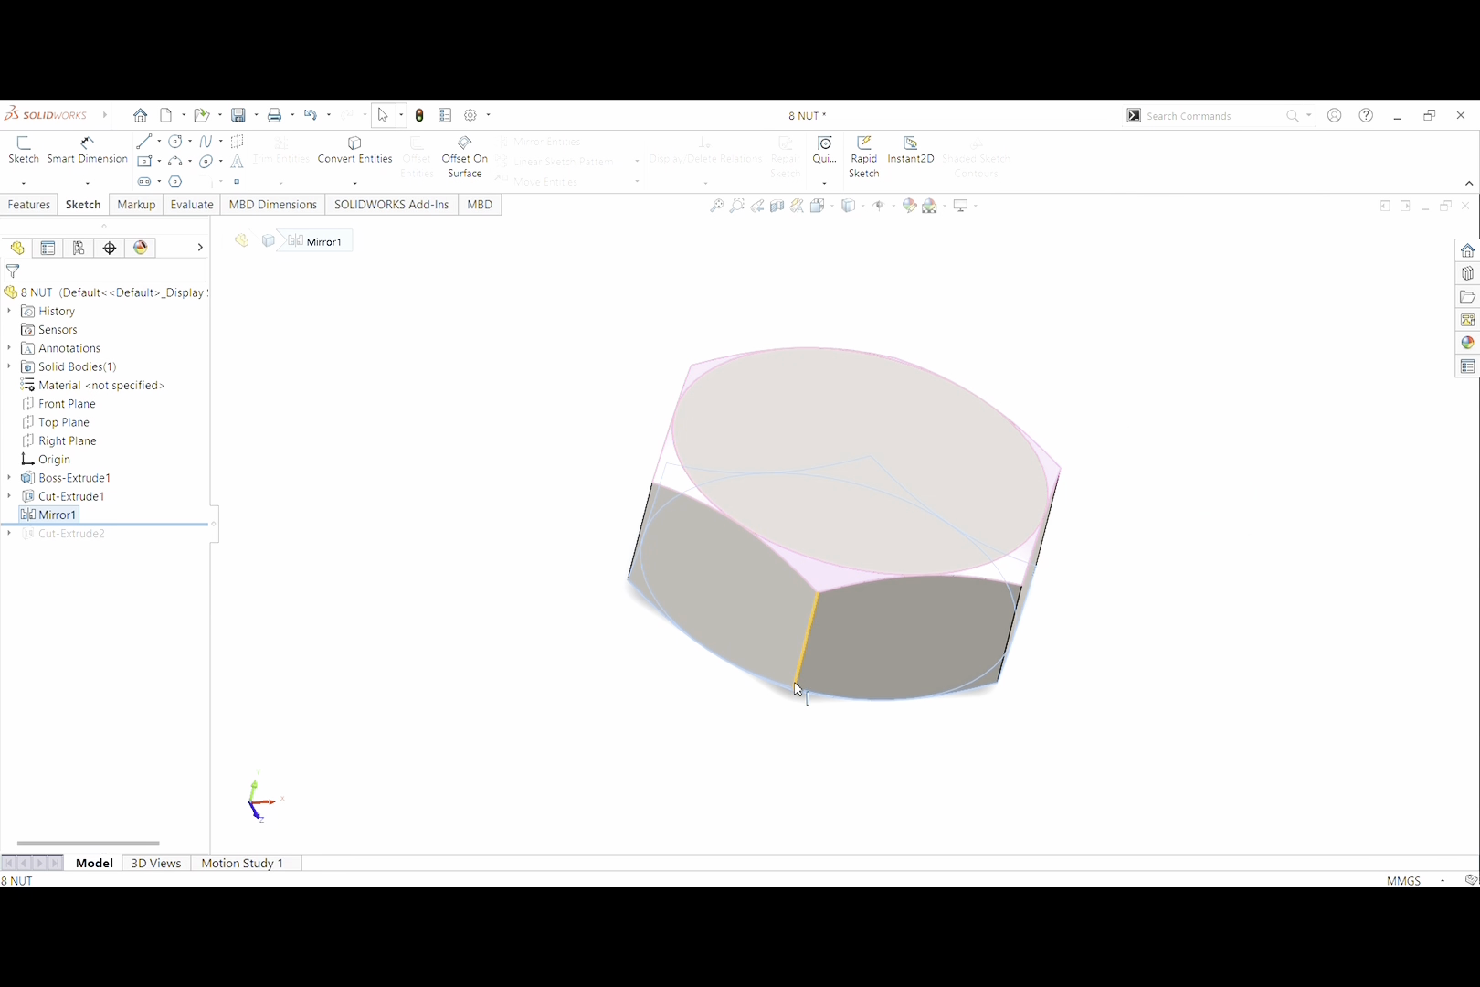
pyautogui.moveTo(800, 695); pyautogui.dragTo(842, 662, button='middle')
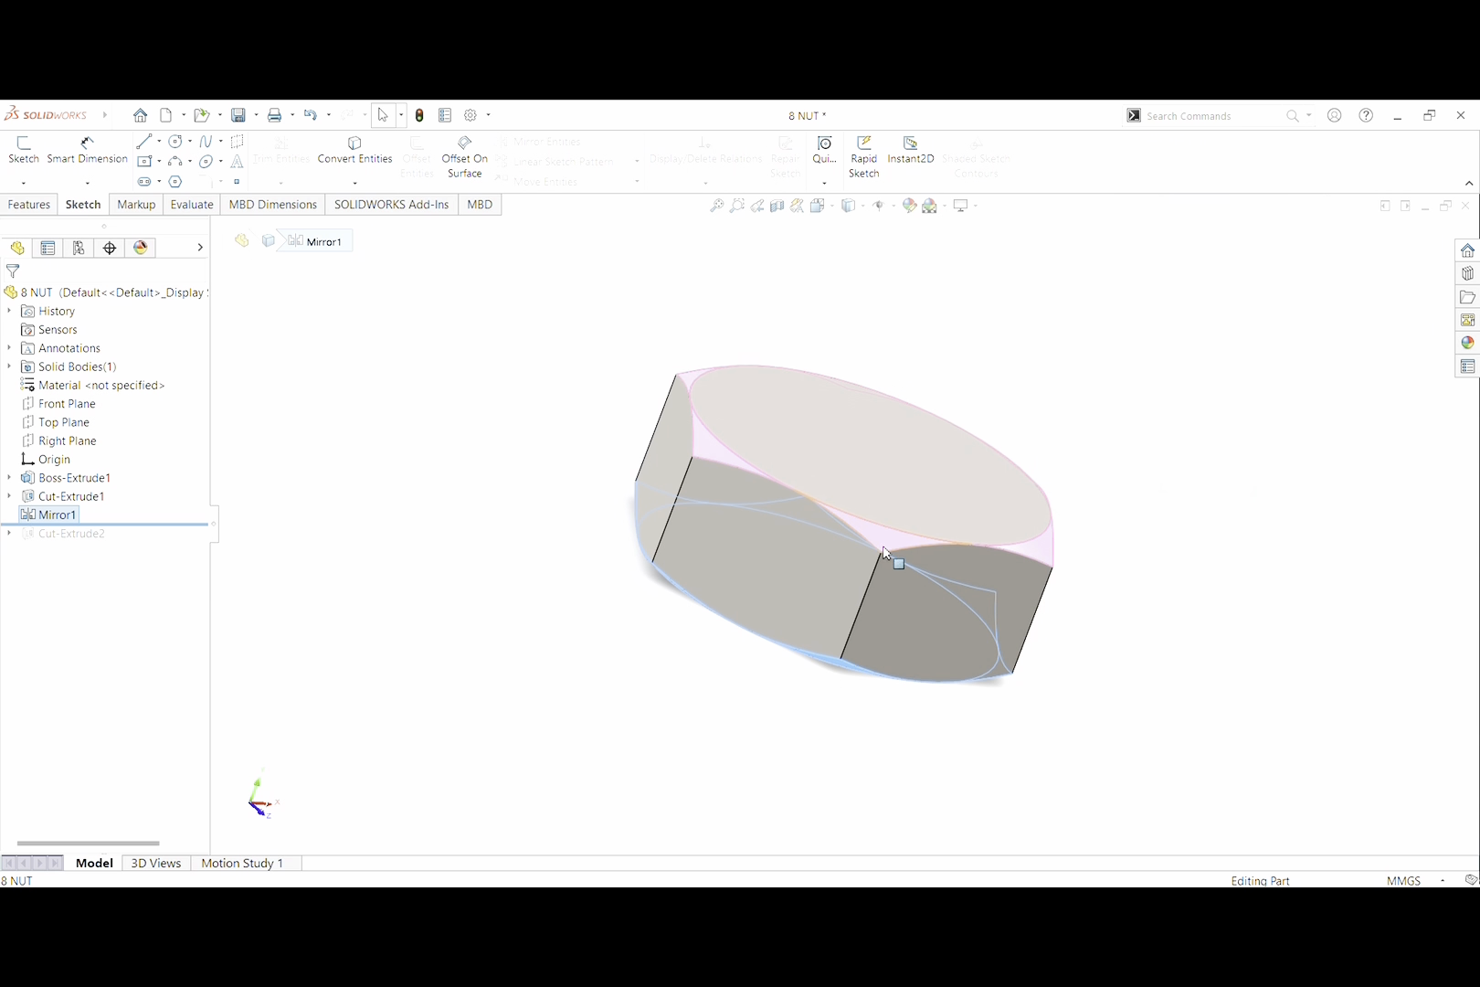
# Roll the nut forward past Cut-Extrude2, open its Sketch3, examine the central circle's diameter, and exit the sketch
pyautogui.moveTo(158, 527); pyautogui.dragTo(160, 546)
pyautogui.click(9, 533)
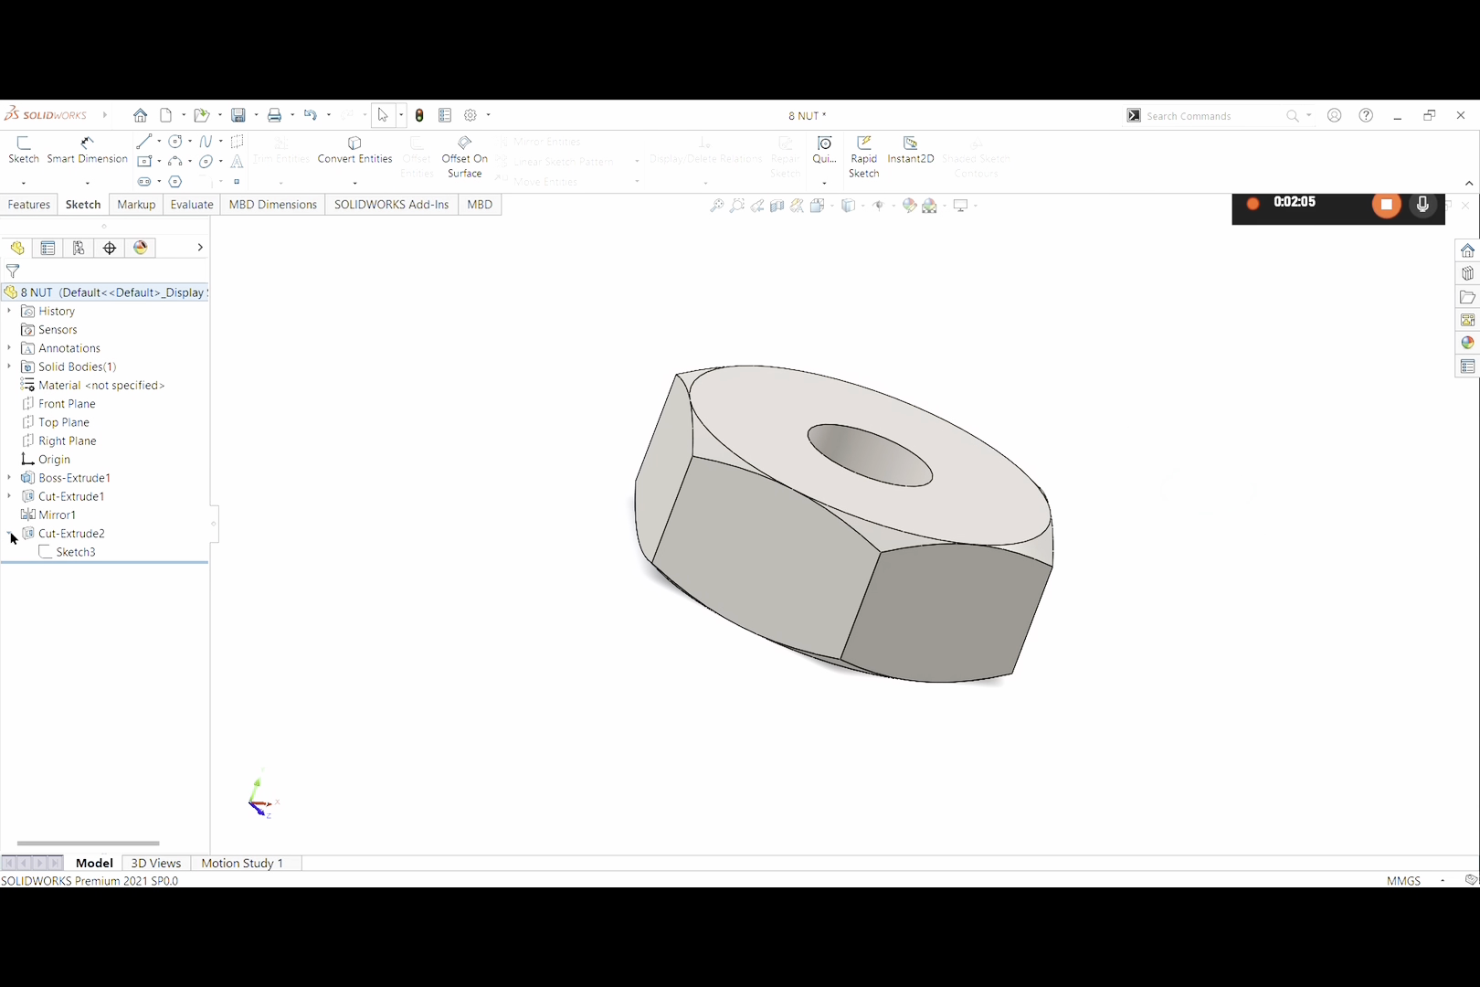
pyautogui.click(80, 550)
pyautogui.click(81, 513)
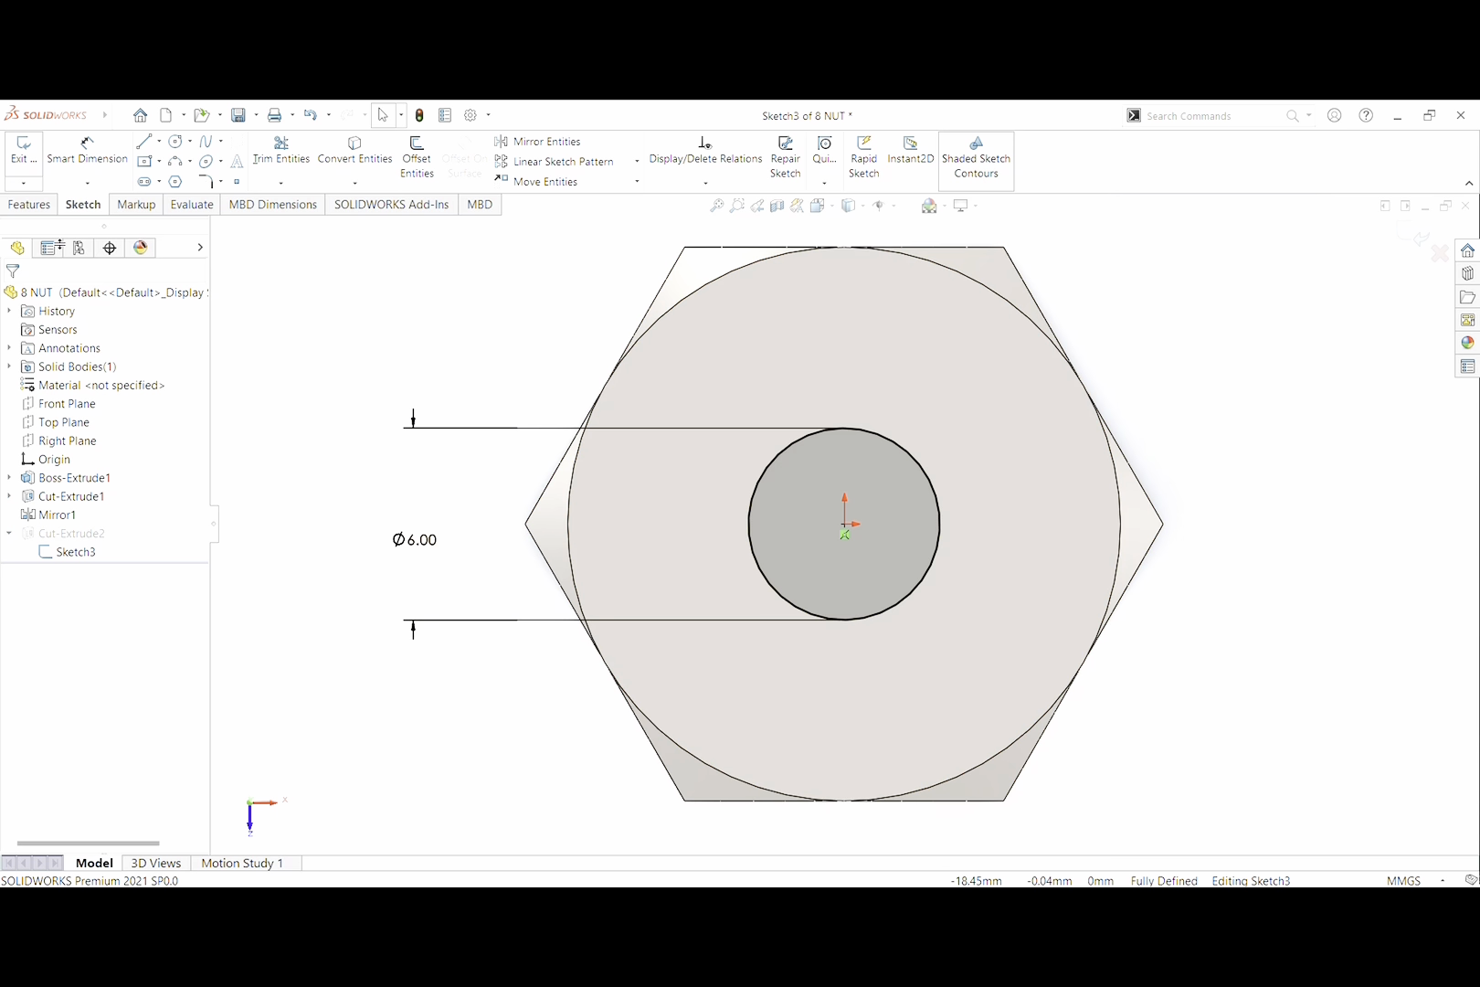
pyautogui.click(31, 205)
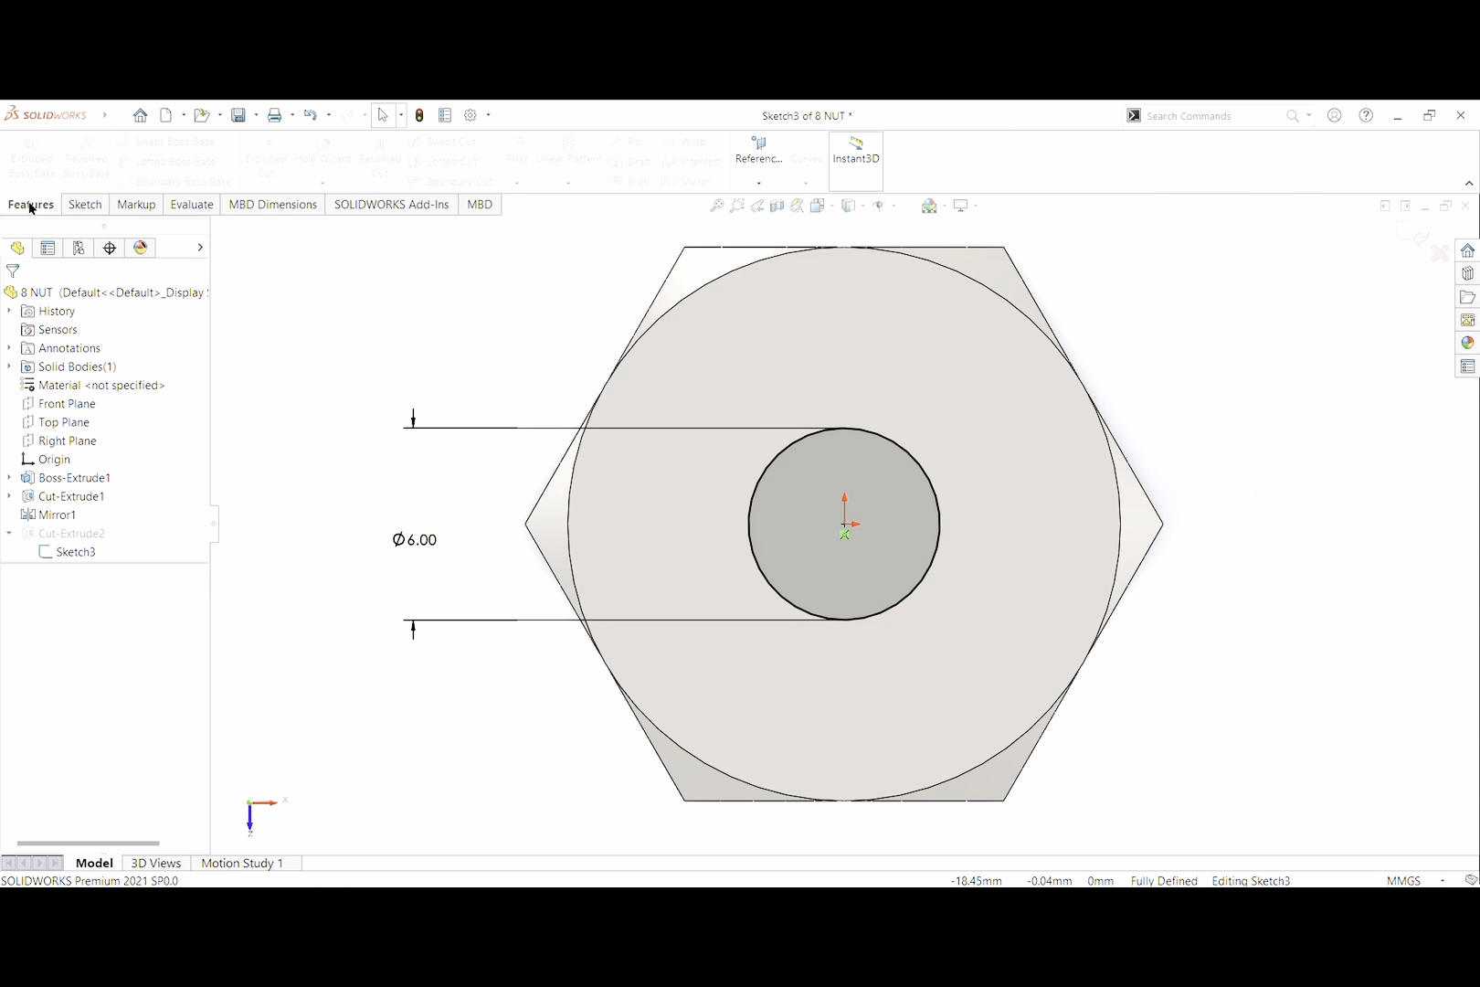
pyautogui.click(85, 205)
pyautogui.click(37, 155)
# Open the definition of the nut's Cut-Extrude2, inspect the central hole's end condition and direction, accept it, and show the nut isometrically
pyautogui.click(68, 534)
pyautogui.click(95, 491)
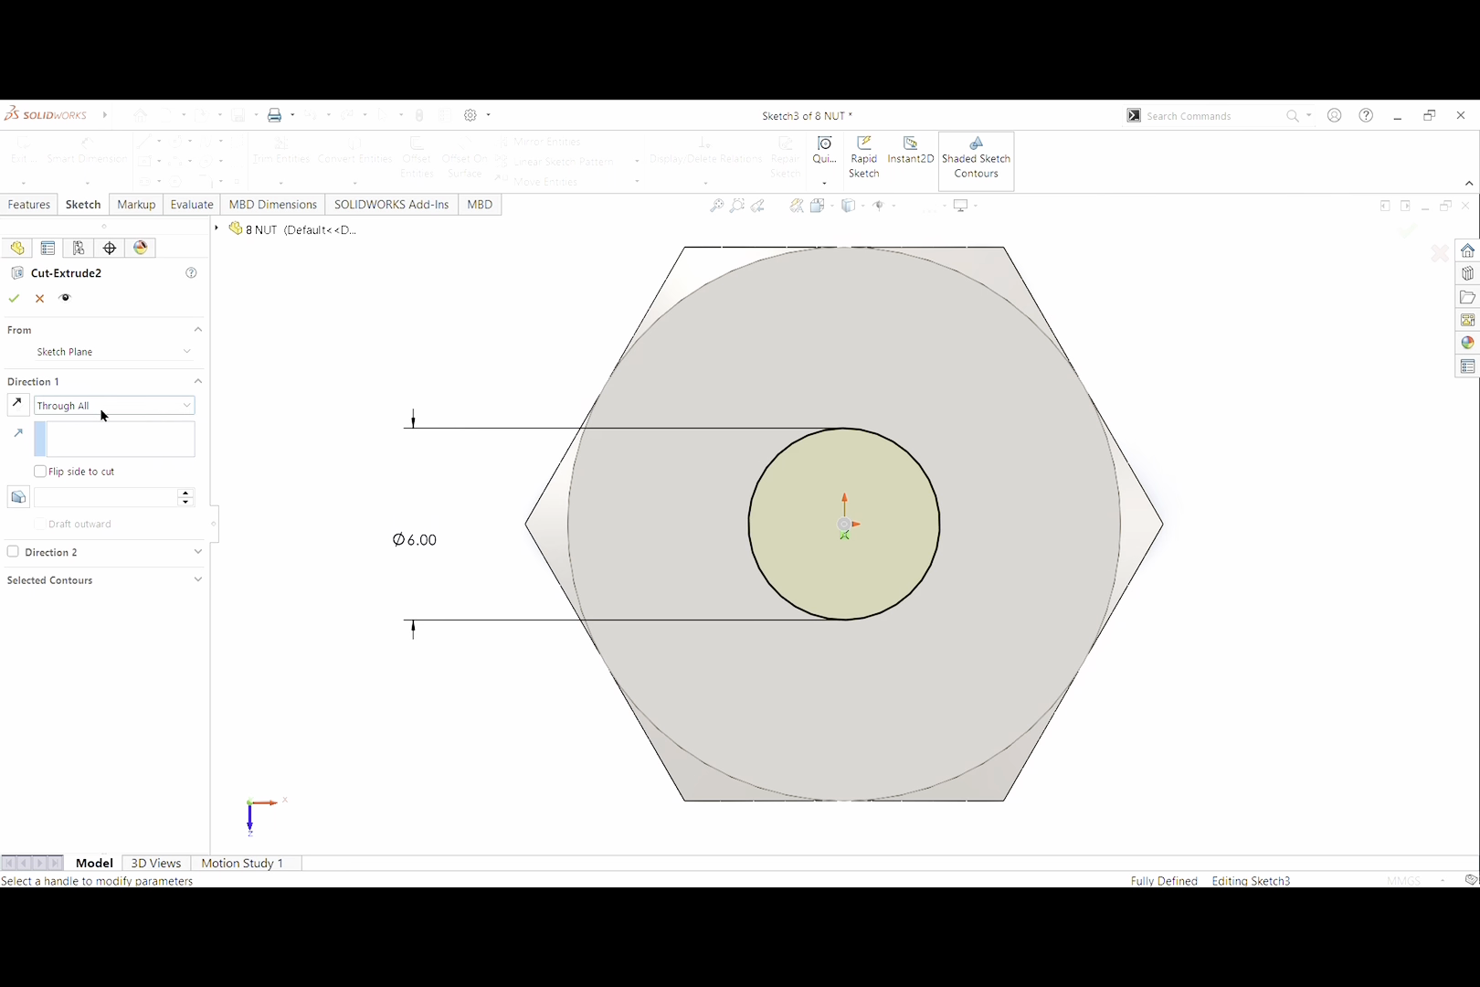
pyautogui.moveTo(510, 717); pyautogui.dragTo(544, 475, button='middle')
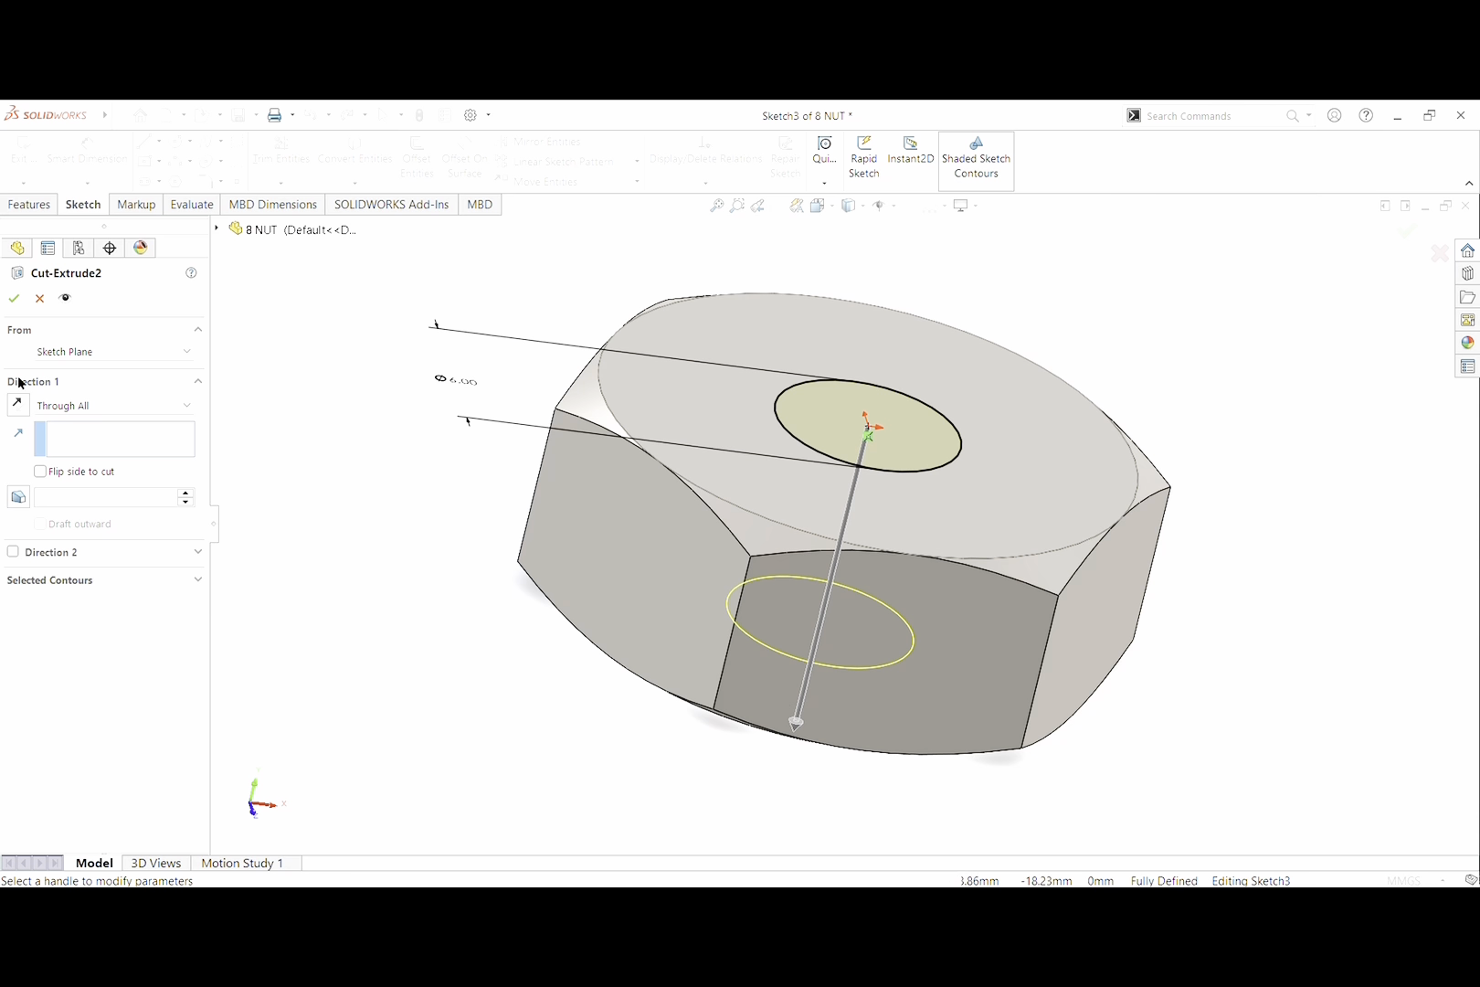
pyautogui.click(13, 298)
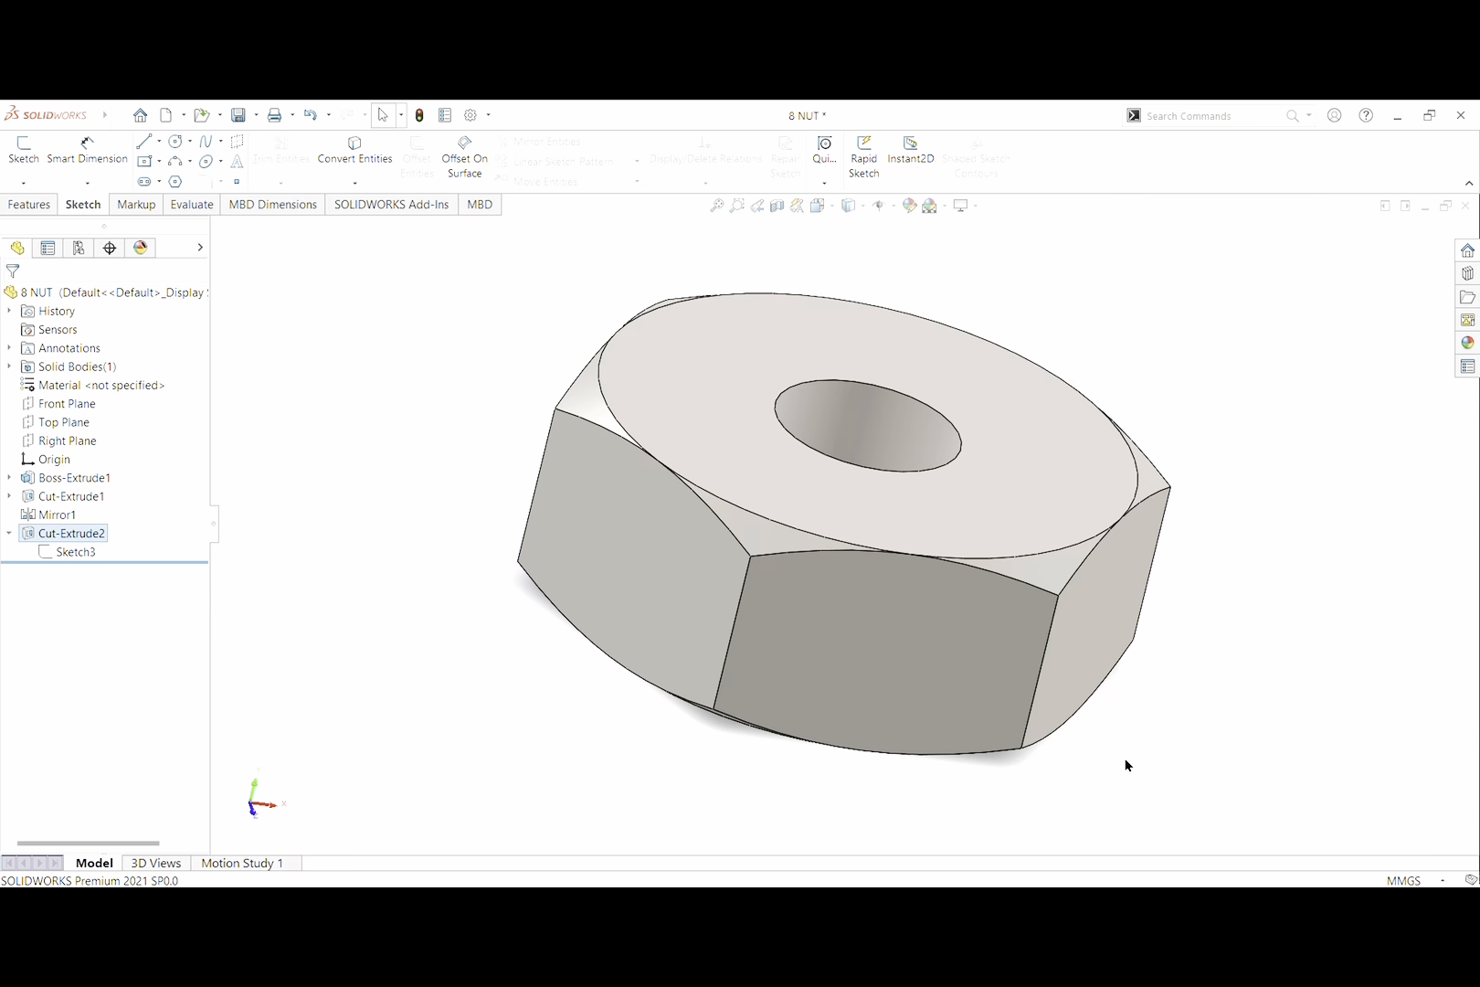
pyautogui.hotkey('ctrl', '7')
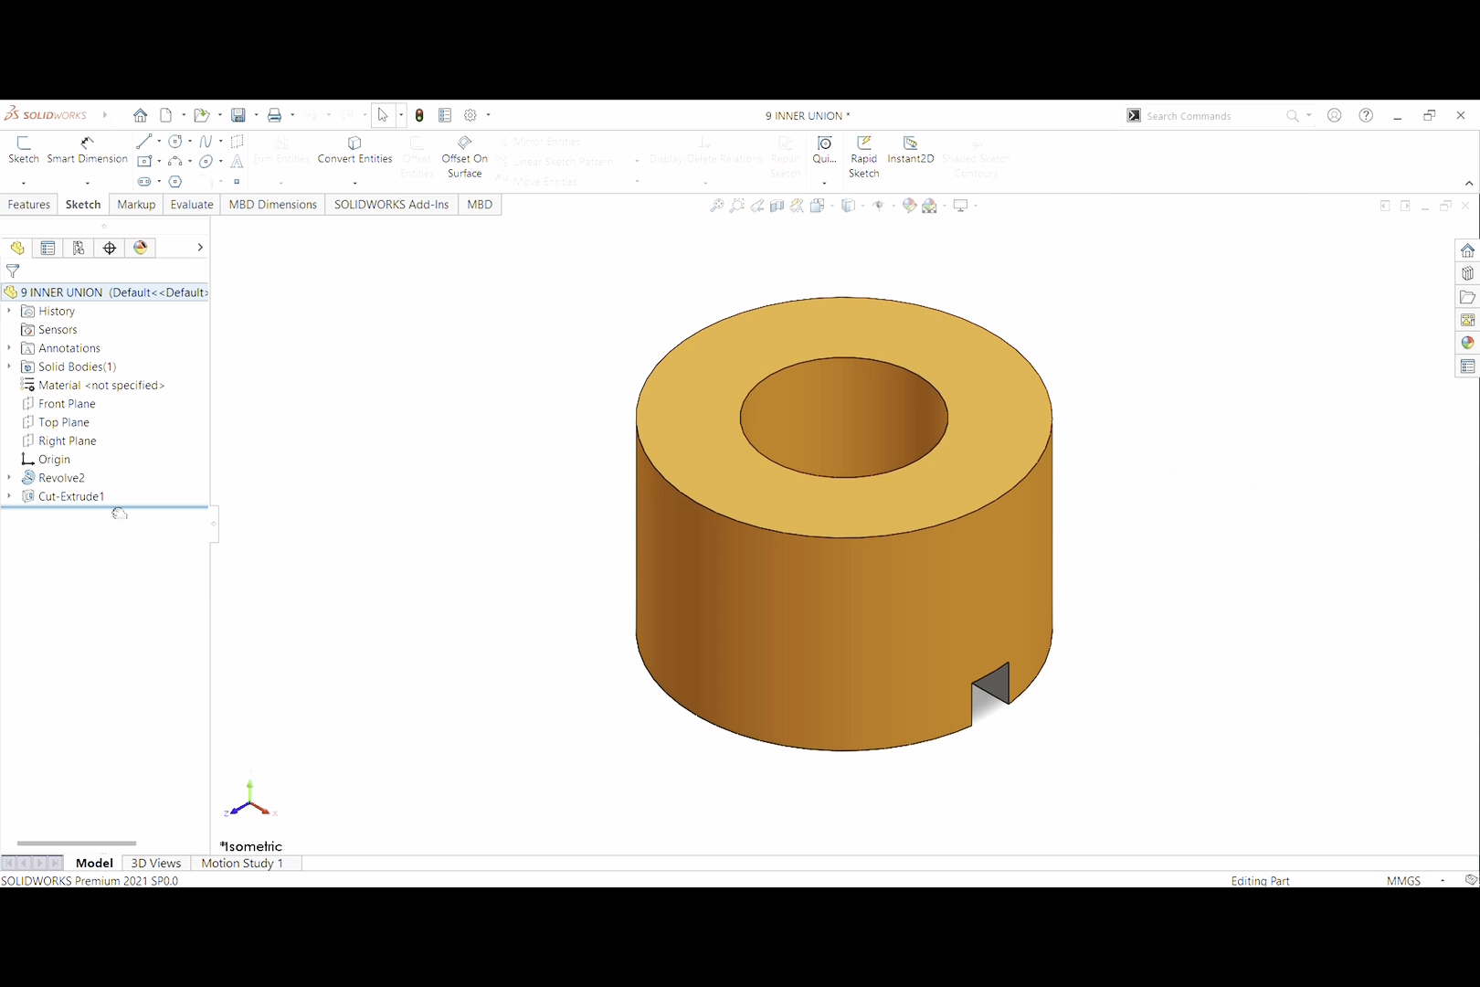
# Roll the inner union back before Cut-Extrude1, open Revolve2's Sketch1, examine the rectangular profile's dimensions and centerline, and exit the sketch
pyautogui.moveTo(124, 505); pyautogui.dragTo(135, 493)
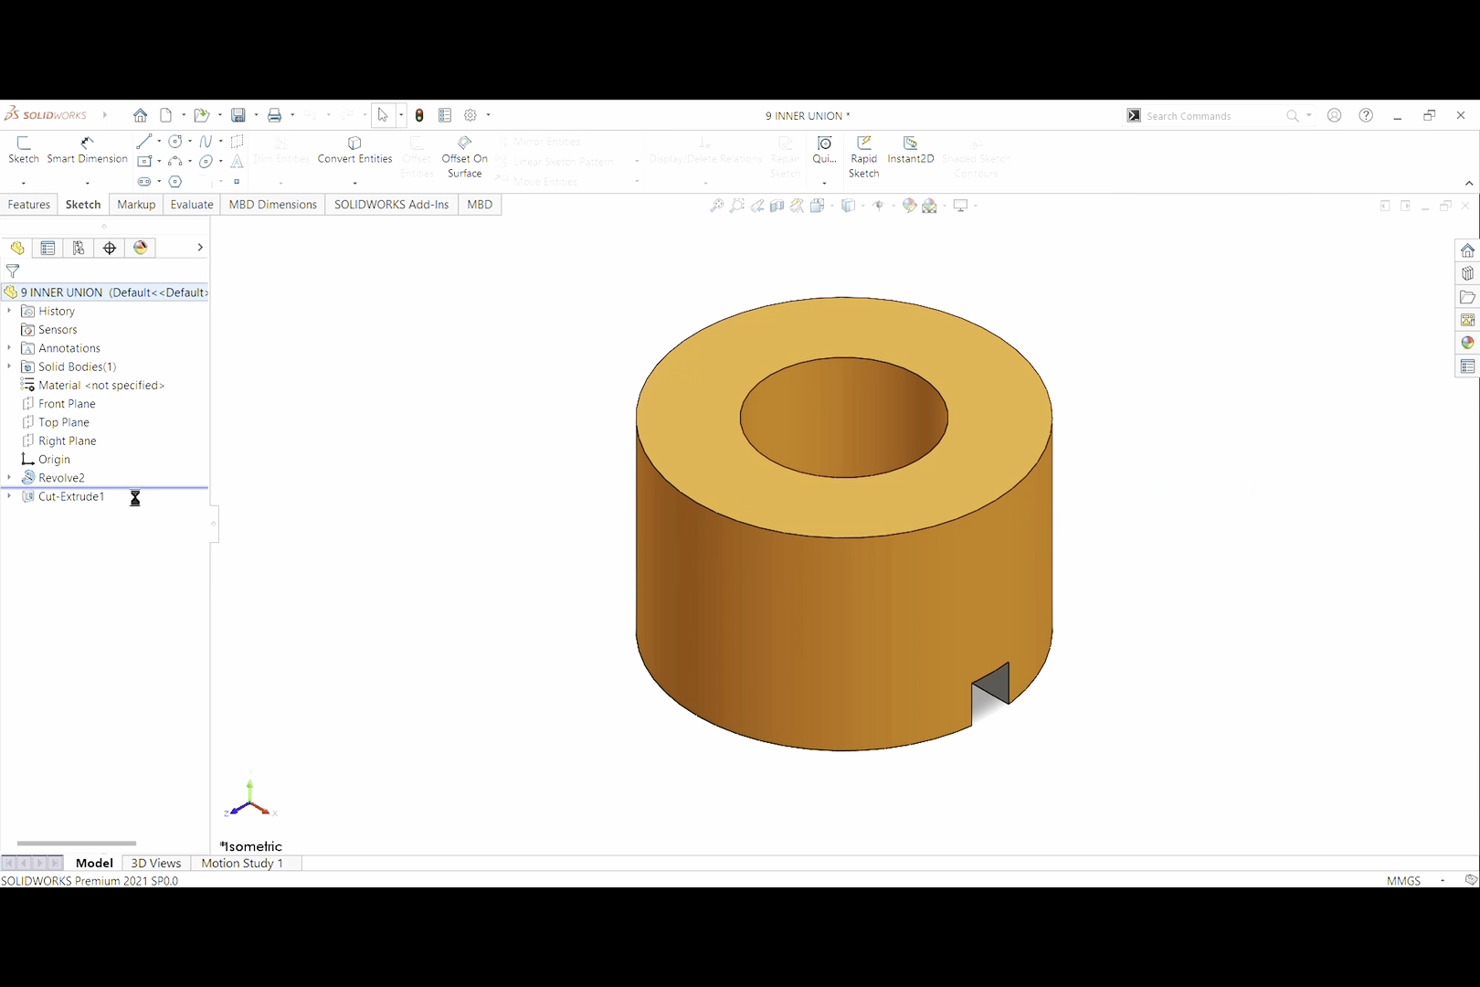
pyautogui.click(9, 477)
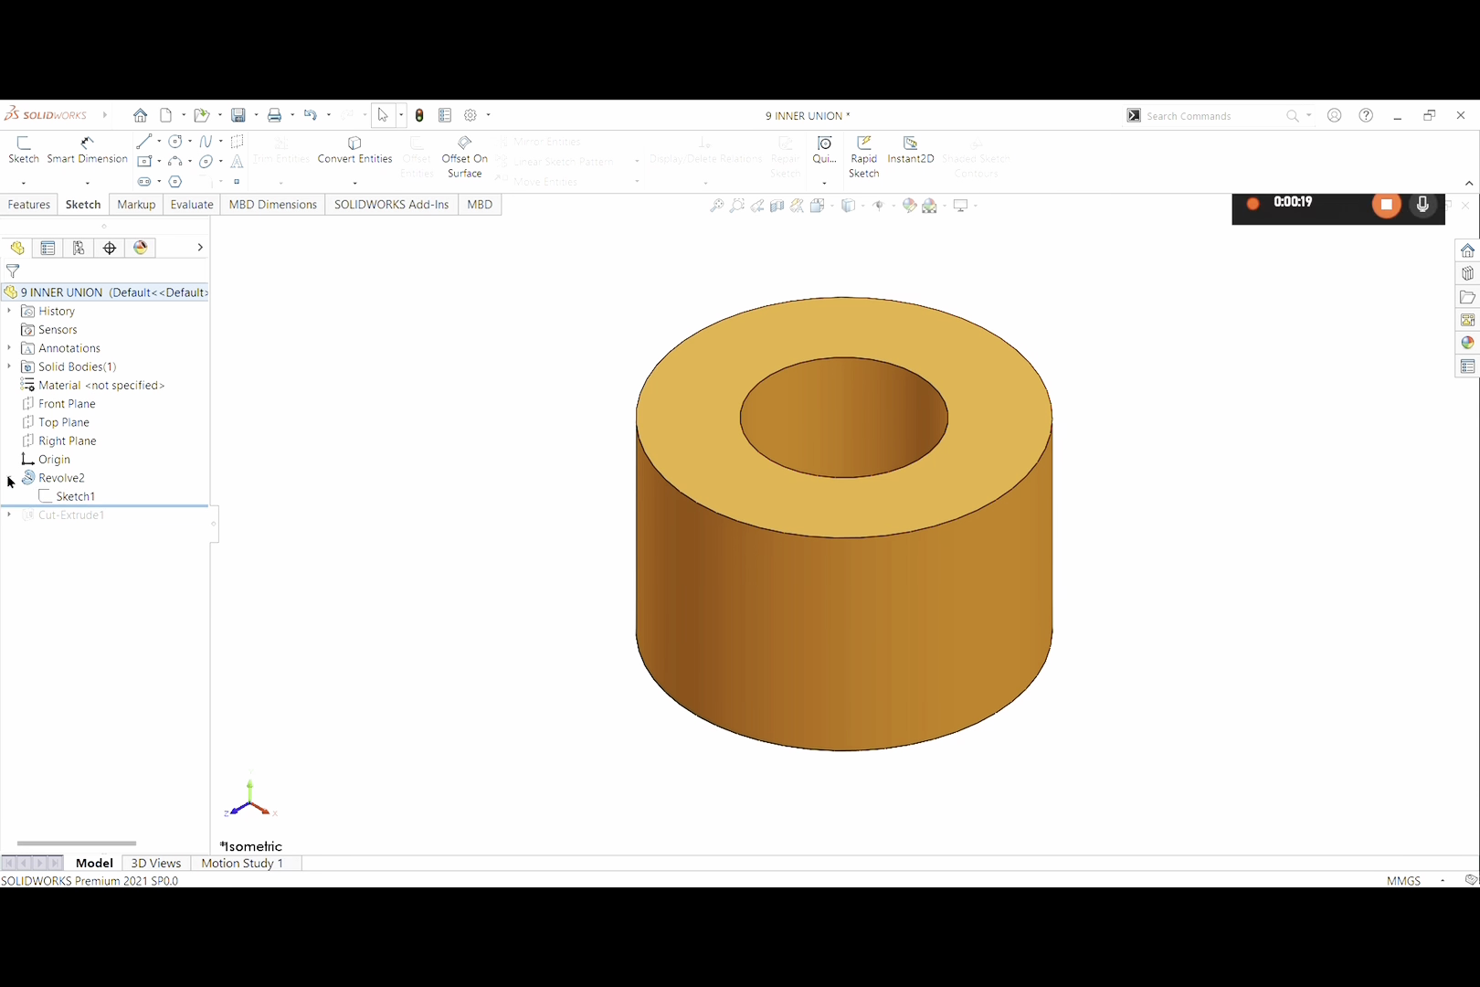
pyautogui.click(89, 498)
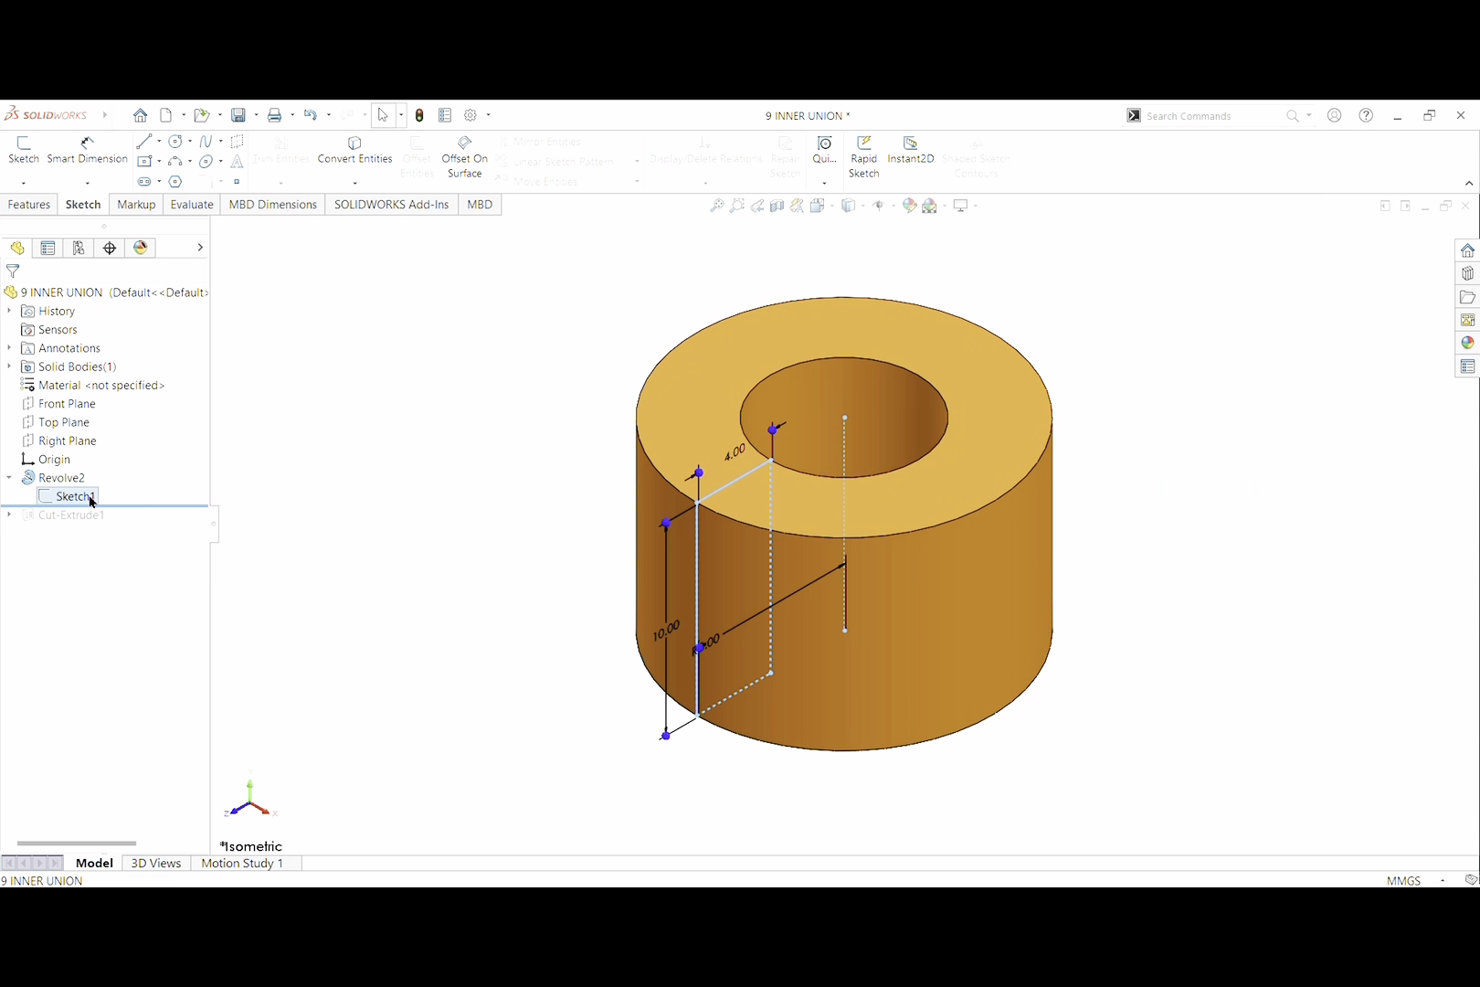
pyautogui.click(113, 456)
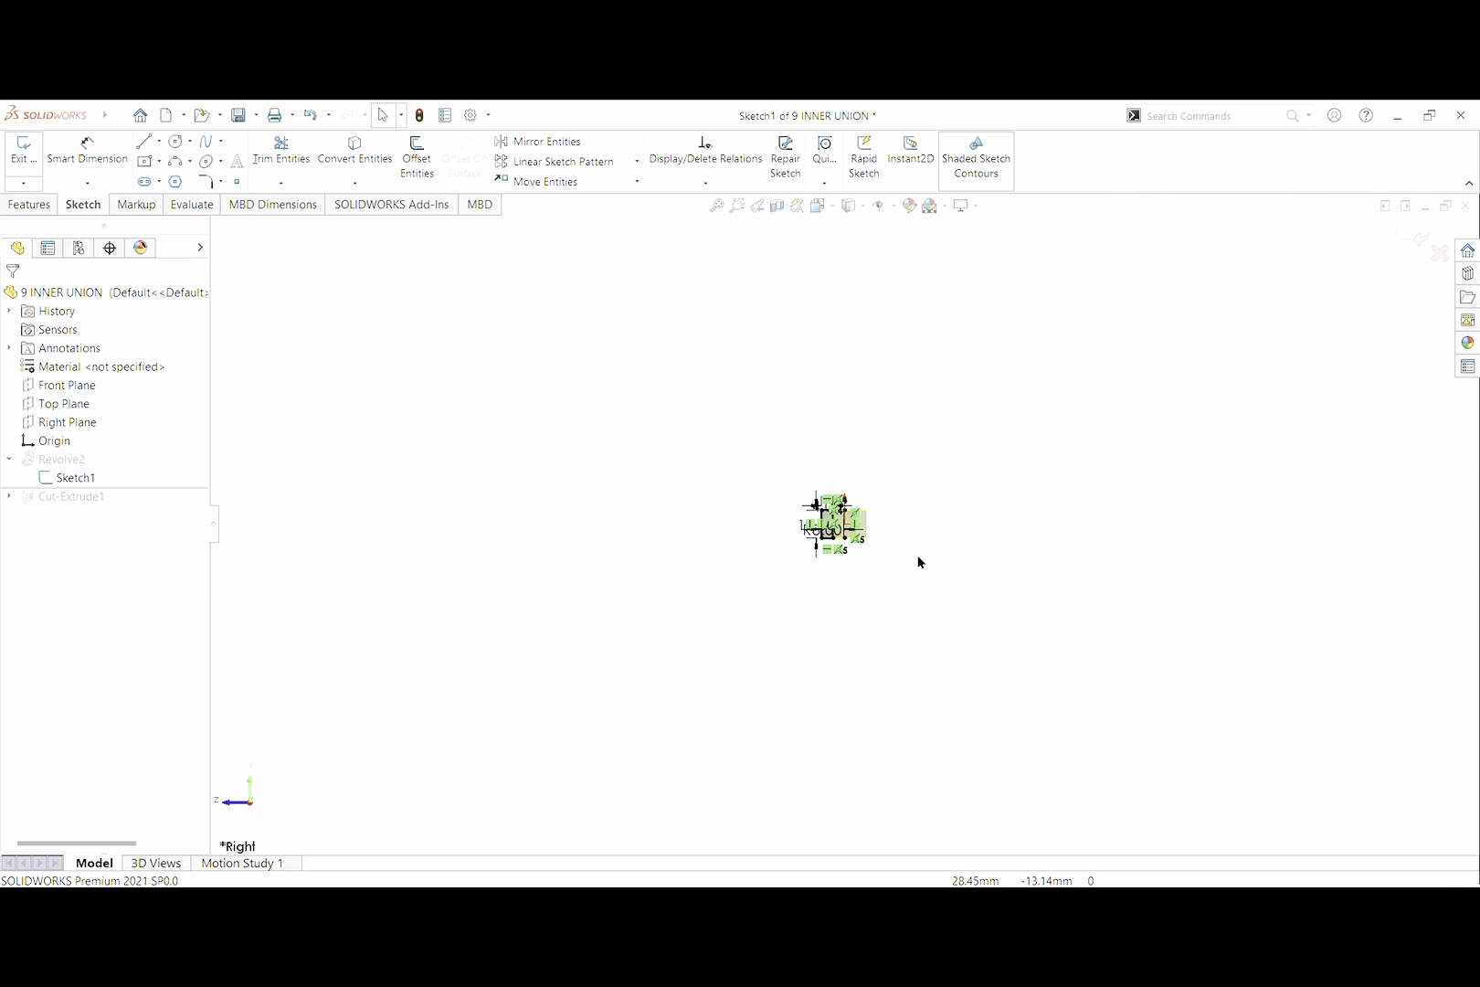
pyautogui.scroll(-6, 830, 528)
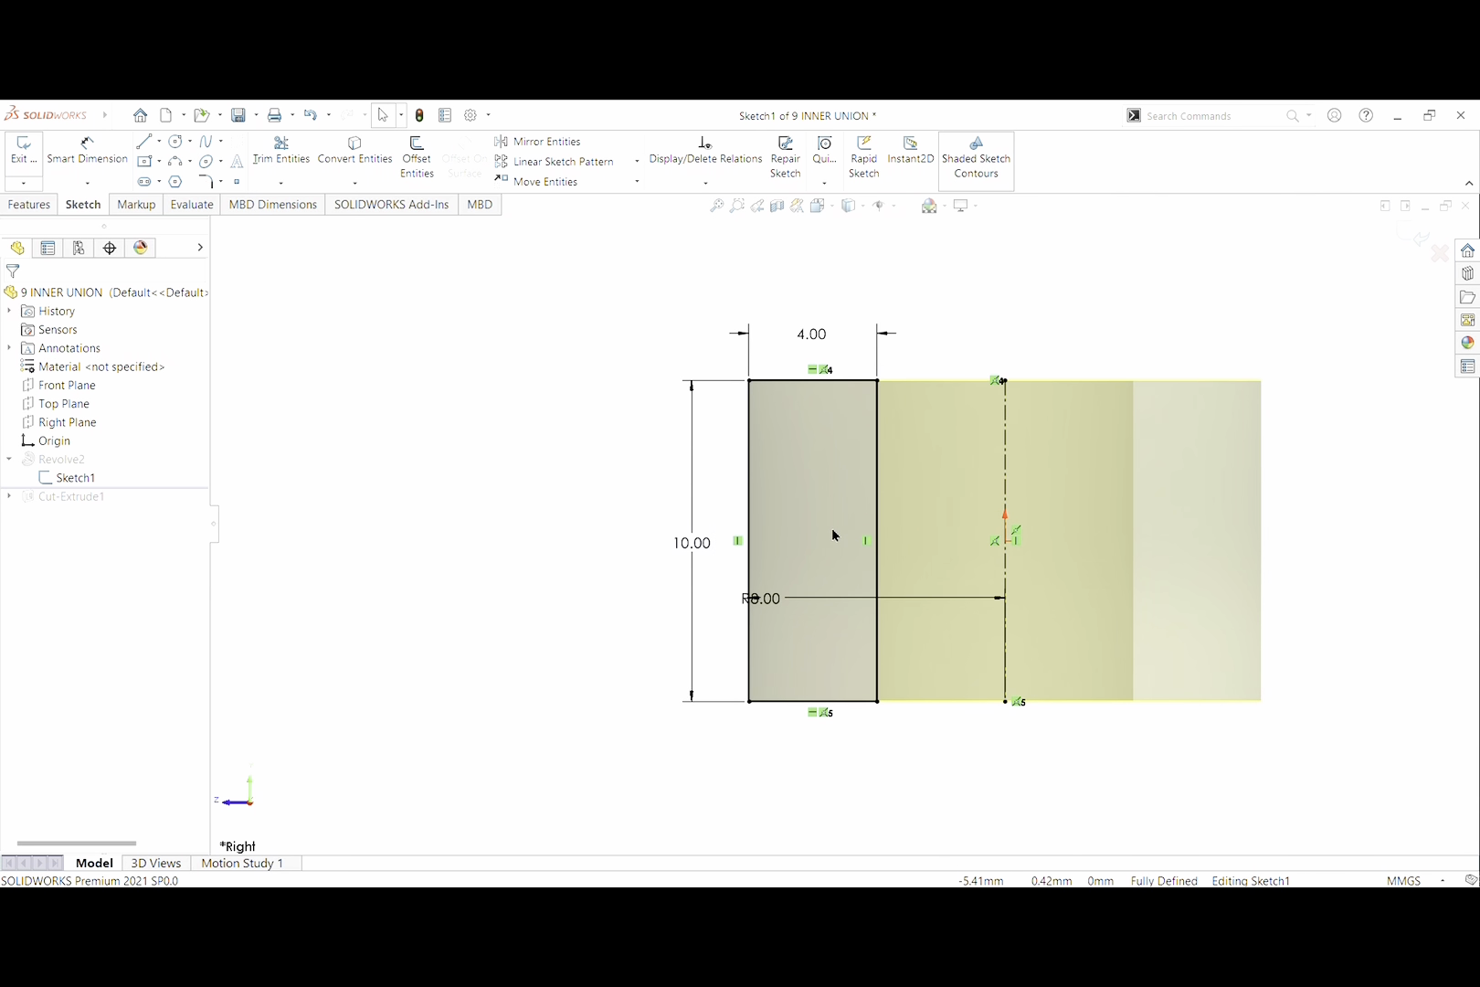
pyautogui.scroll(-3, 1056, 530)
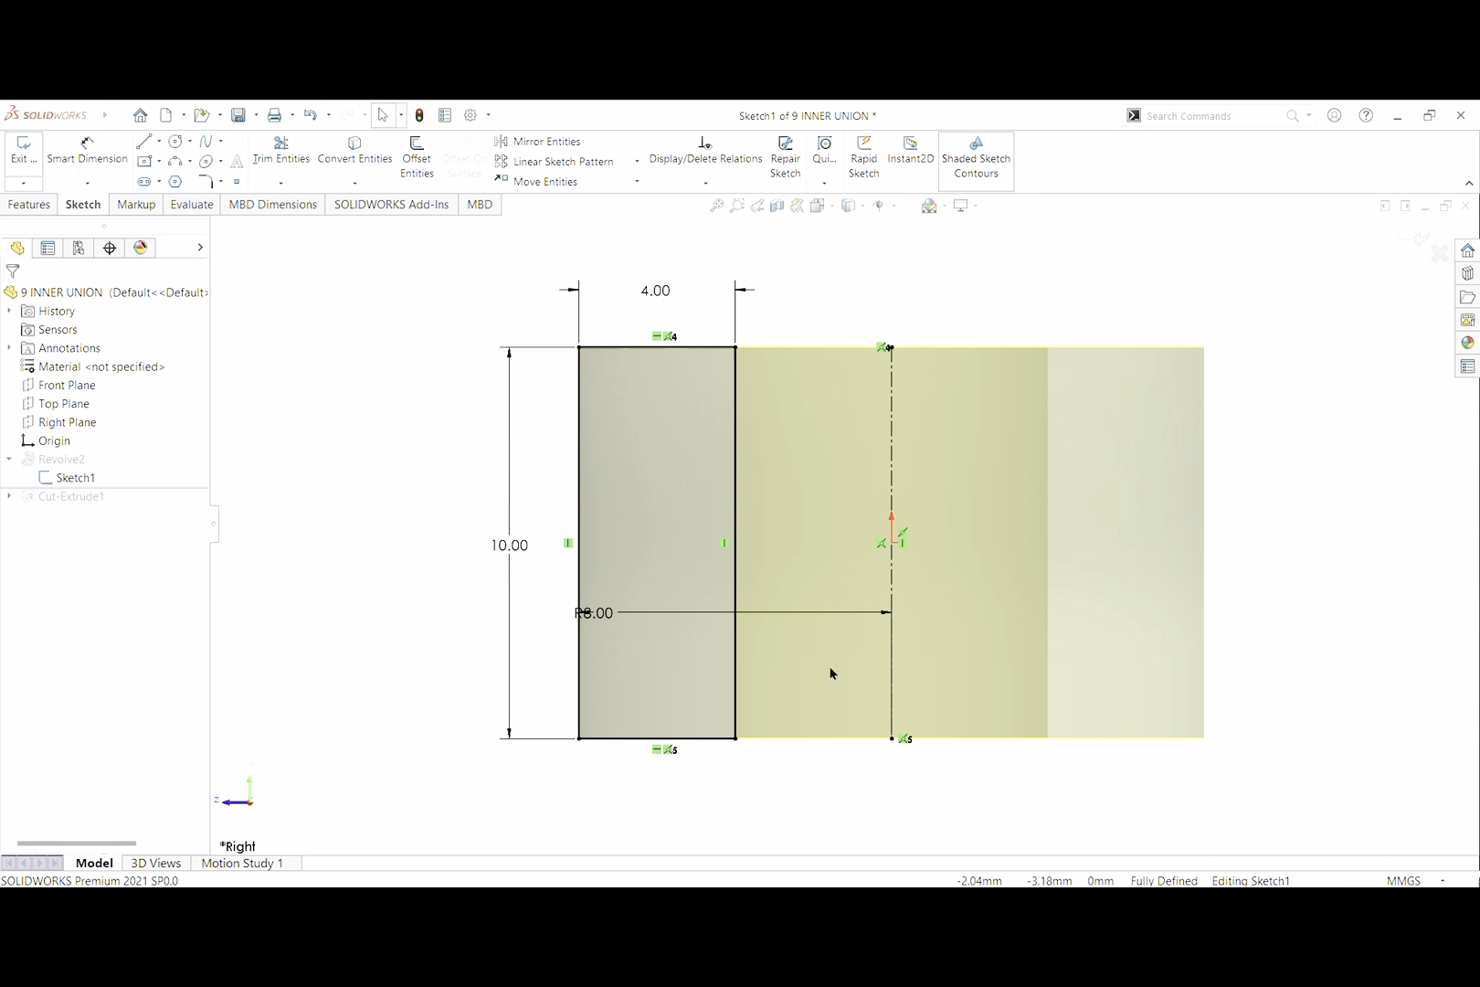
pyautogui.click(608, 619)
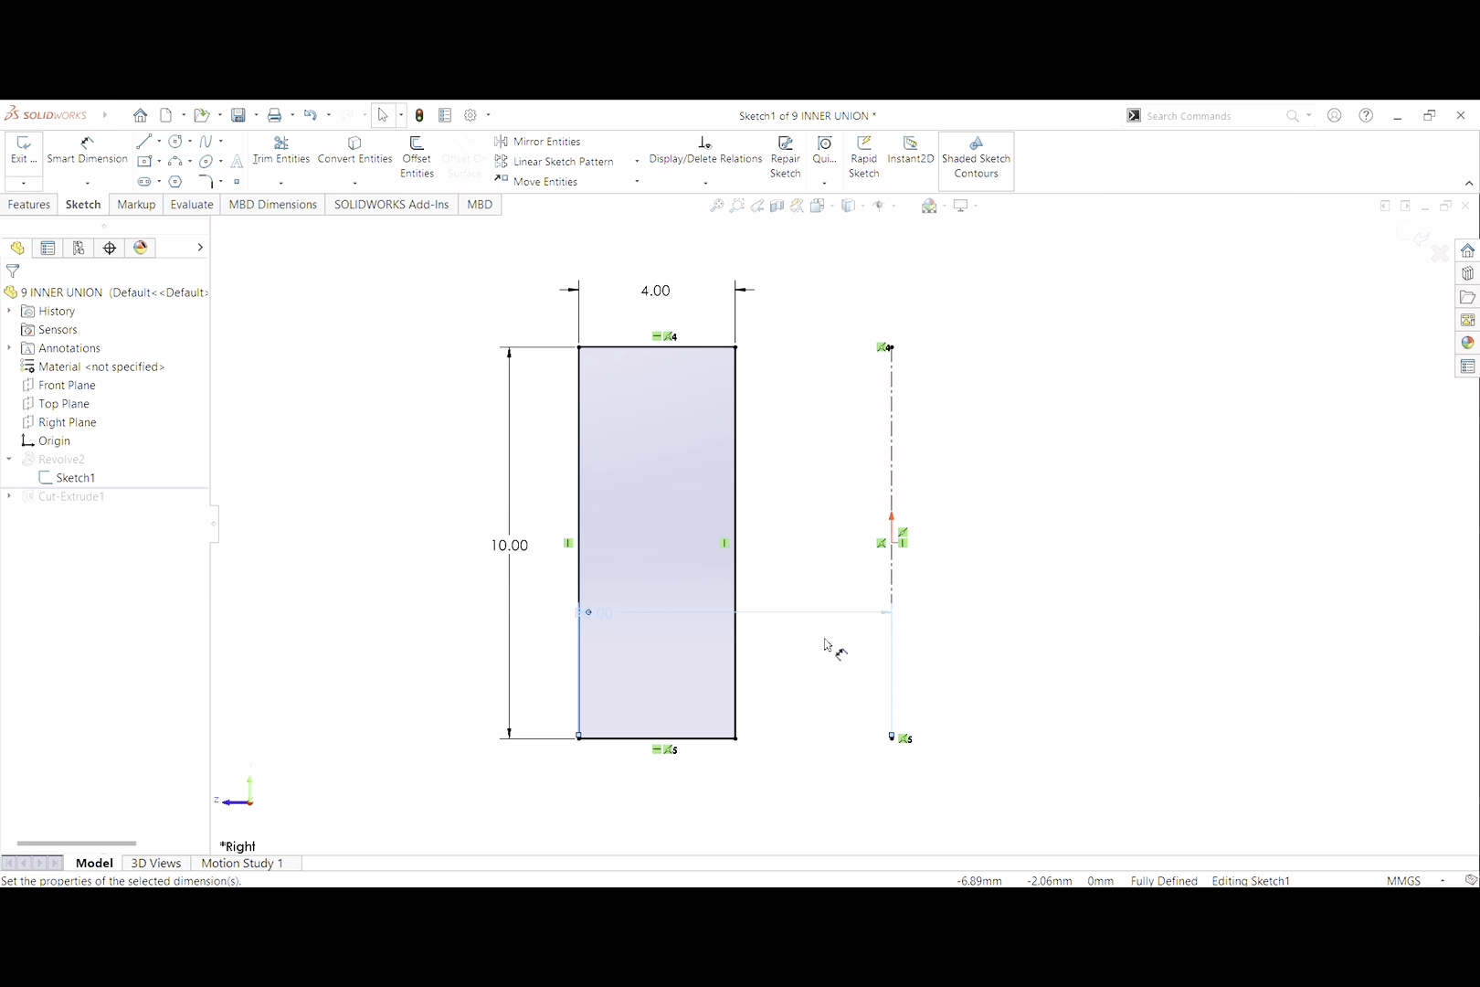
pyautogui.press('Escape')
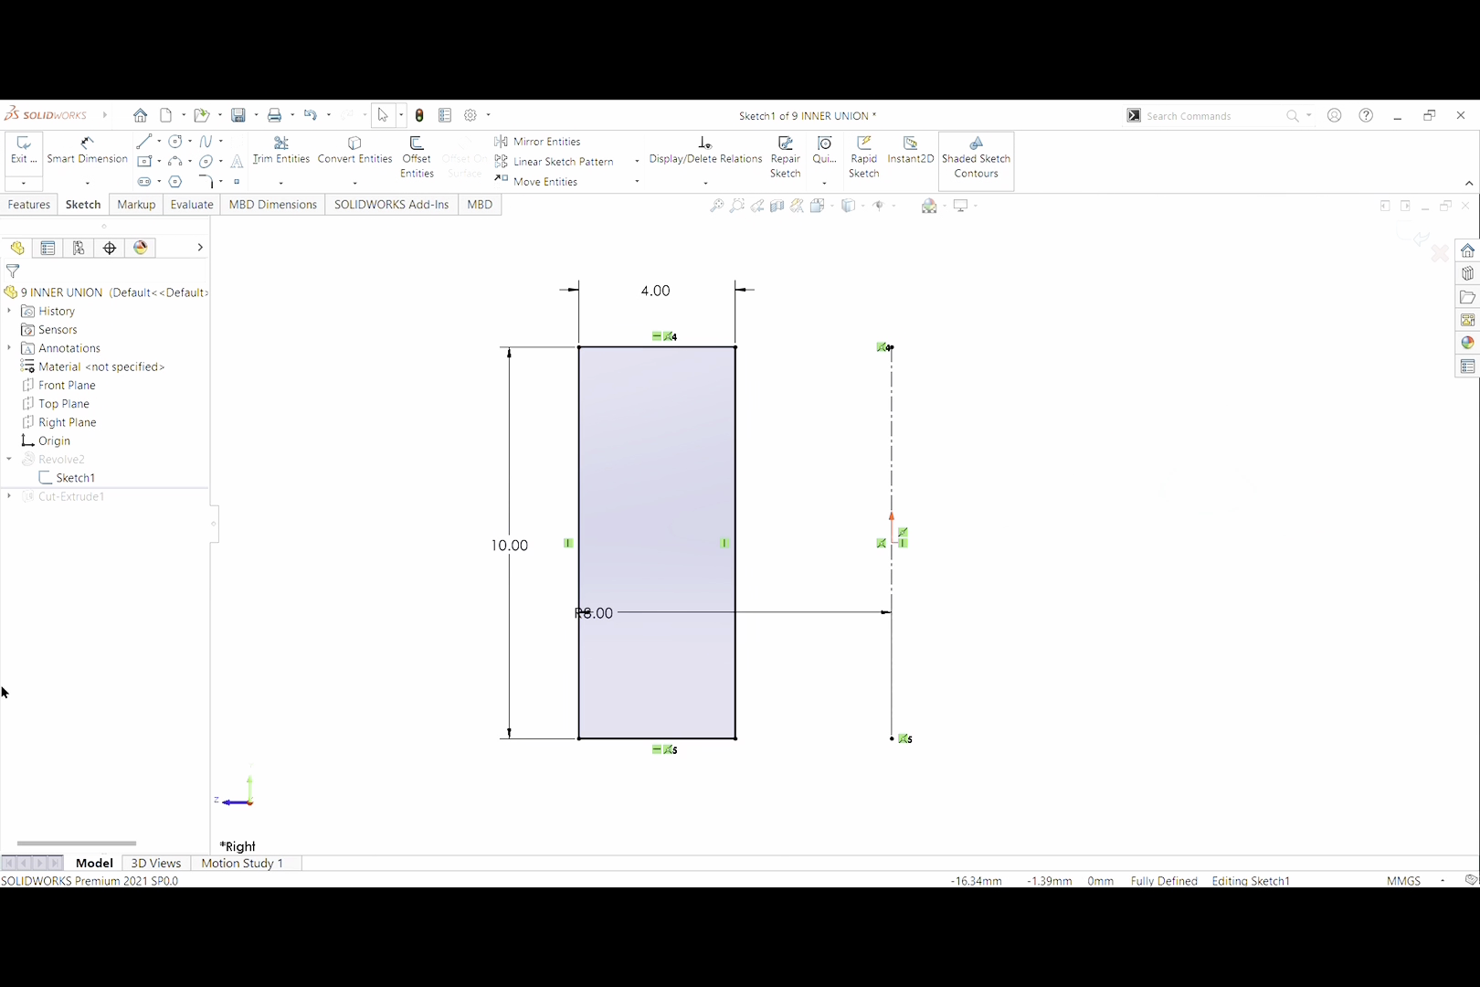
pyautogui.click(27, 163)
# Open the definition of the inner union's Revolve2, inspect its axis of revolution and angle, and accept it
pyautogui.click(69, 496)
pyautogui.click(69, 475)
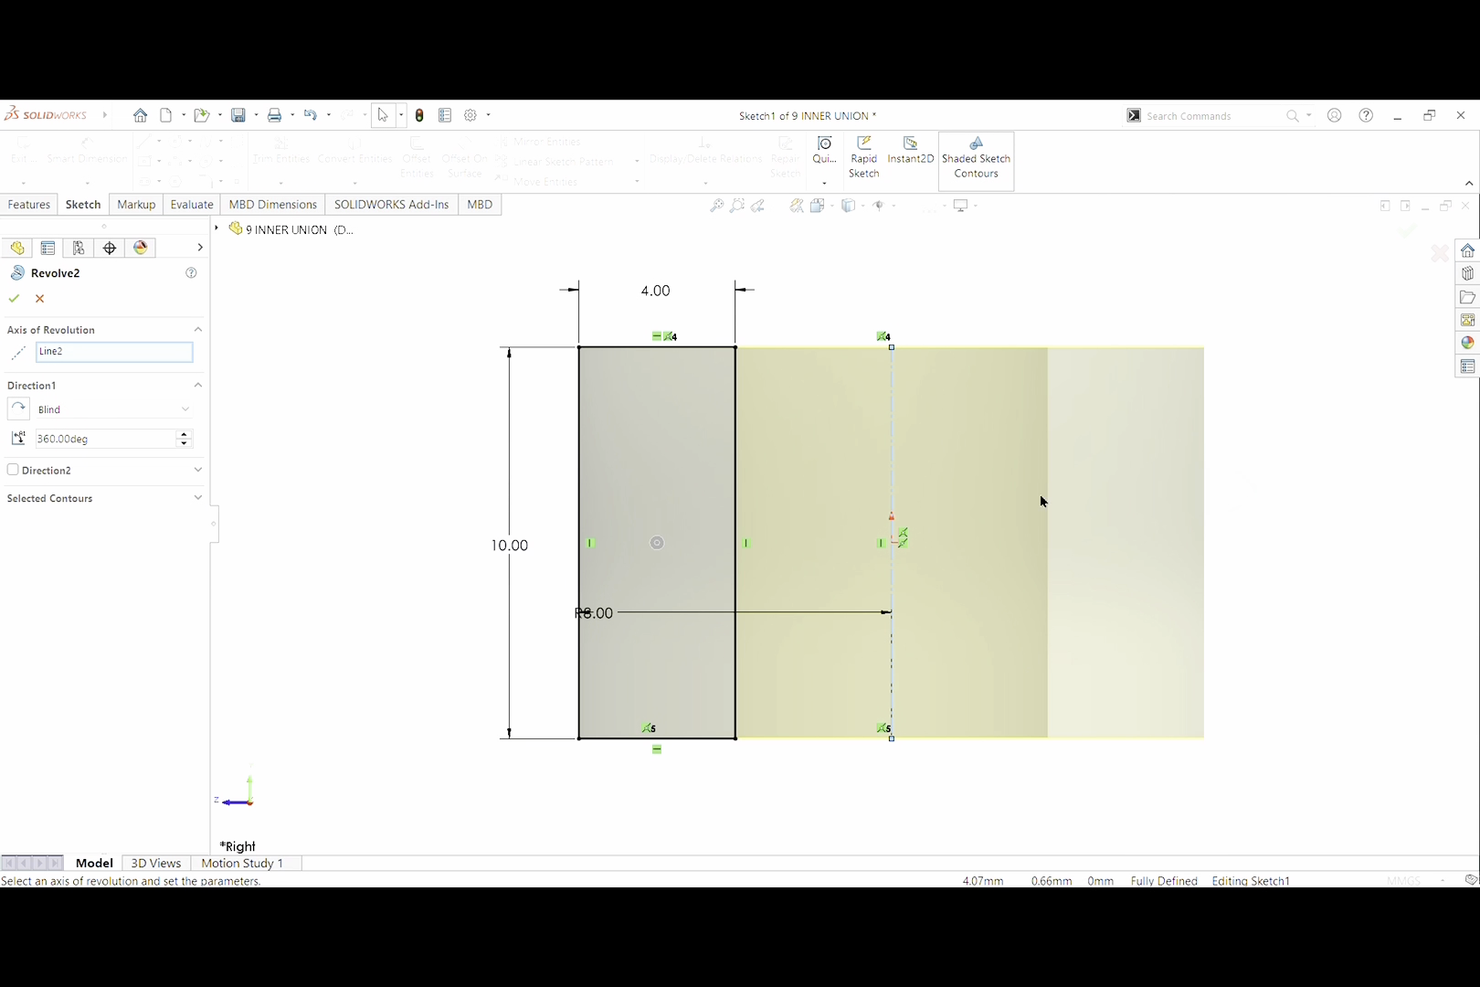
pyautogui.scroll(1, 899, 323)
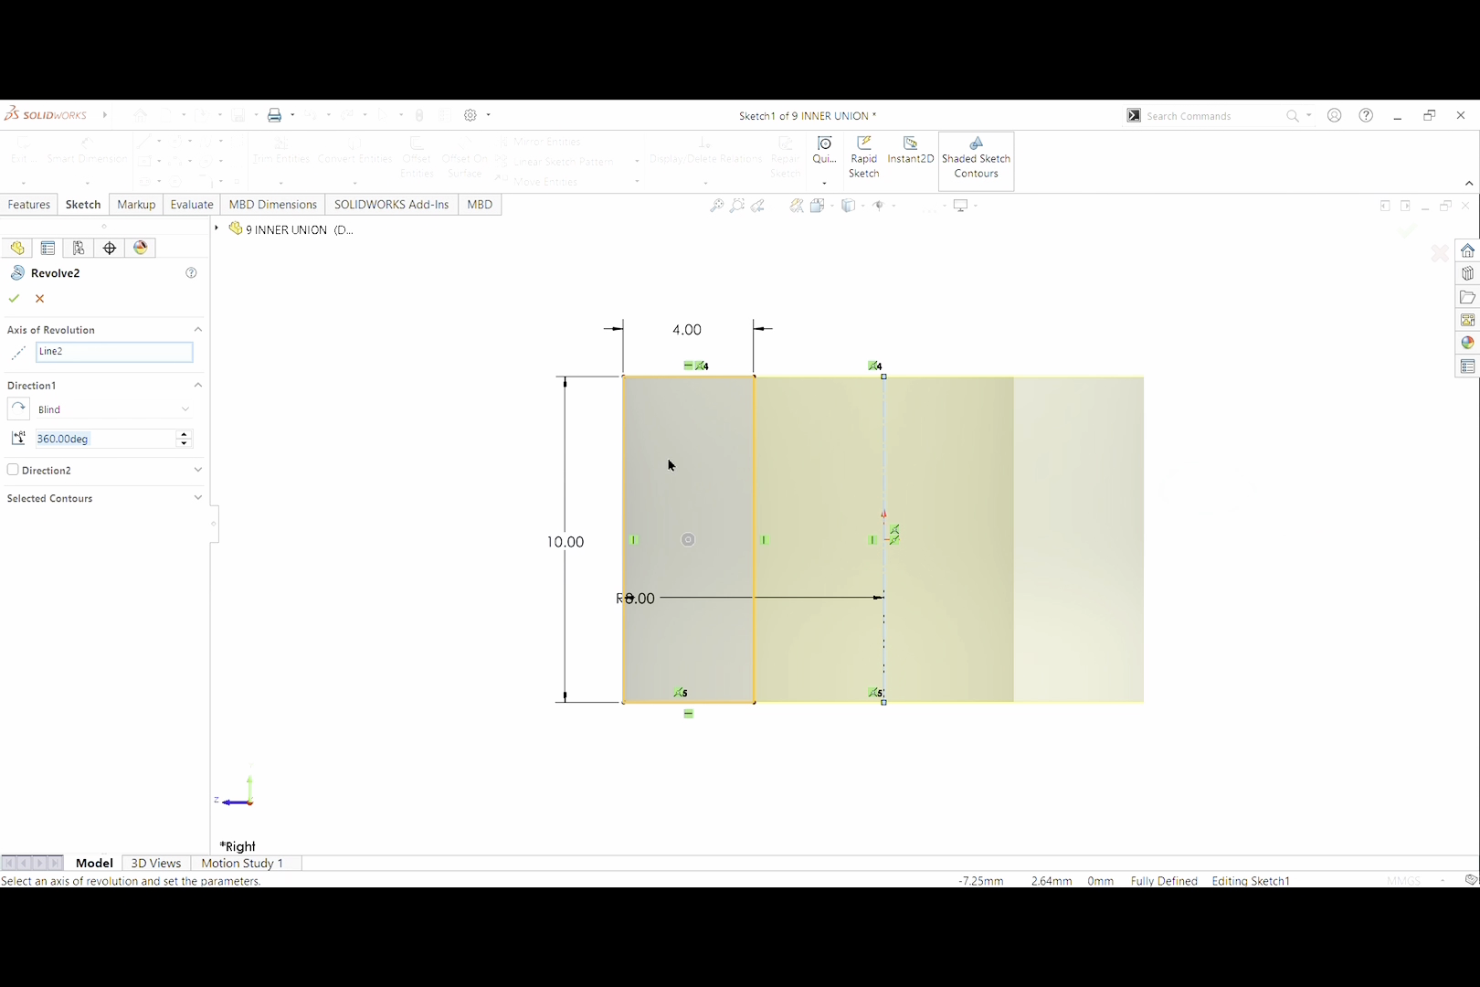
pyautogui.moveTo(934, 330); pyautogui.dragTo(922, 354, button='middle')
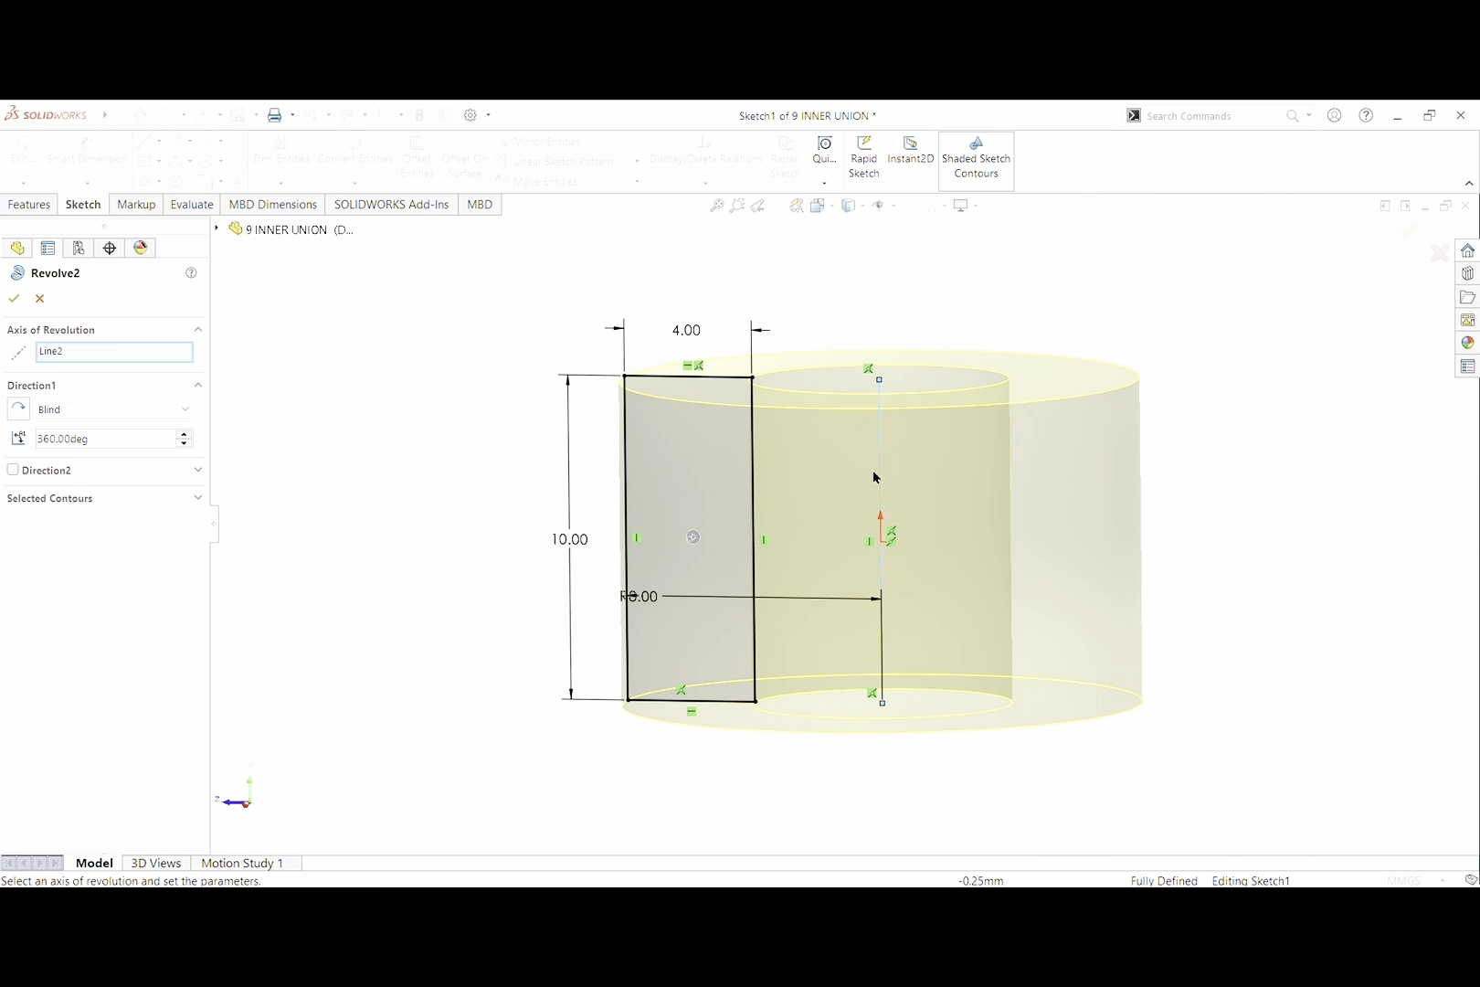
pyautogui.click(13, 299)
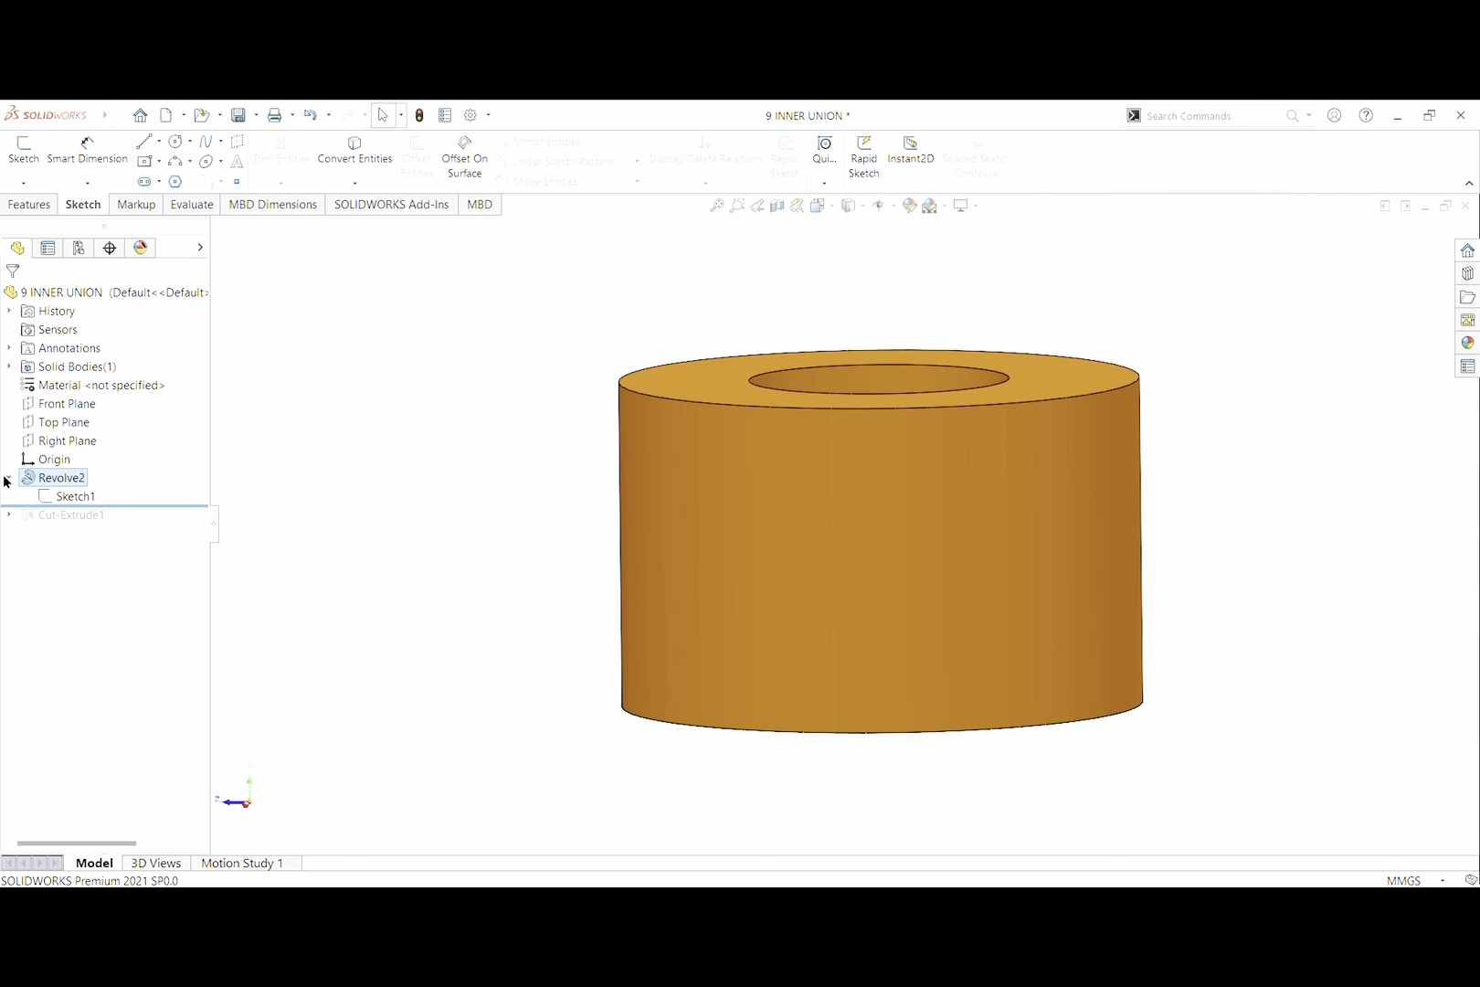
# Roll the inner union forward past Cut-Extrude1, open its Sketch2, examine the square at the lower edge, and exit the sketch
pyautogui.click(8, 478)
pyautogui.moveTo(51, 490); pyautogui.dragTo(39, 505)
pyautogui.click(8, 496)
pyautogui.click(64, 517)
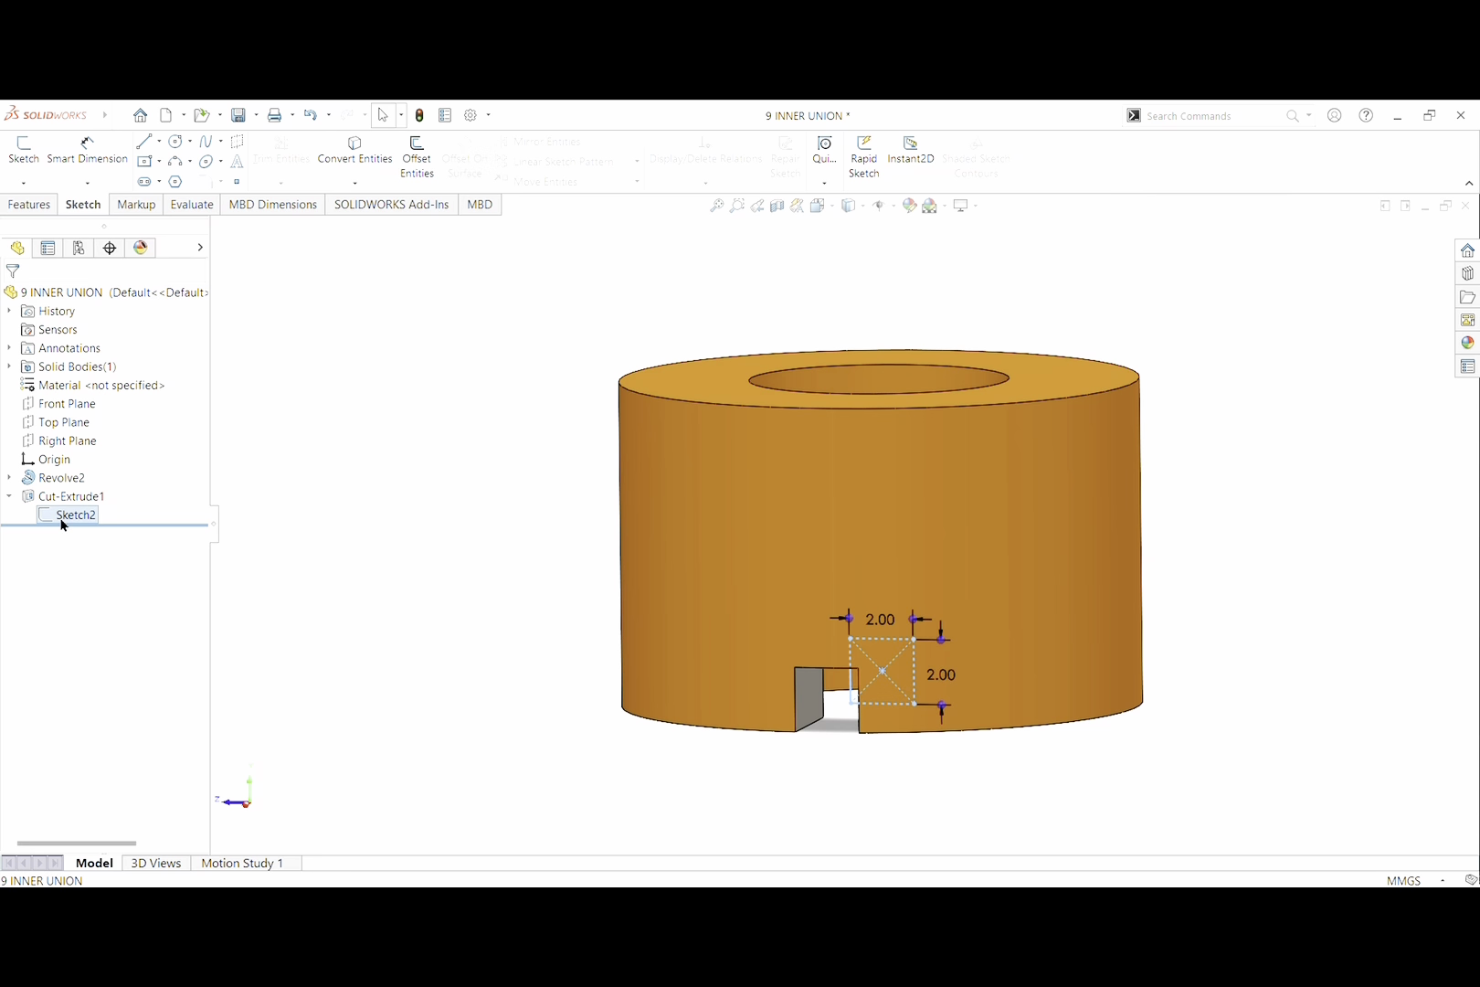
pyautogui.click(77, 477)
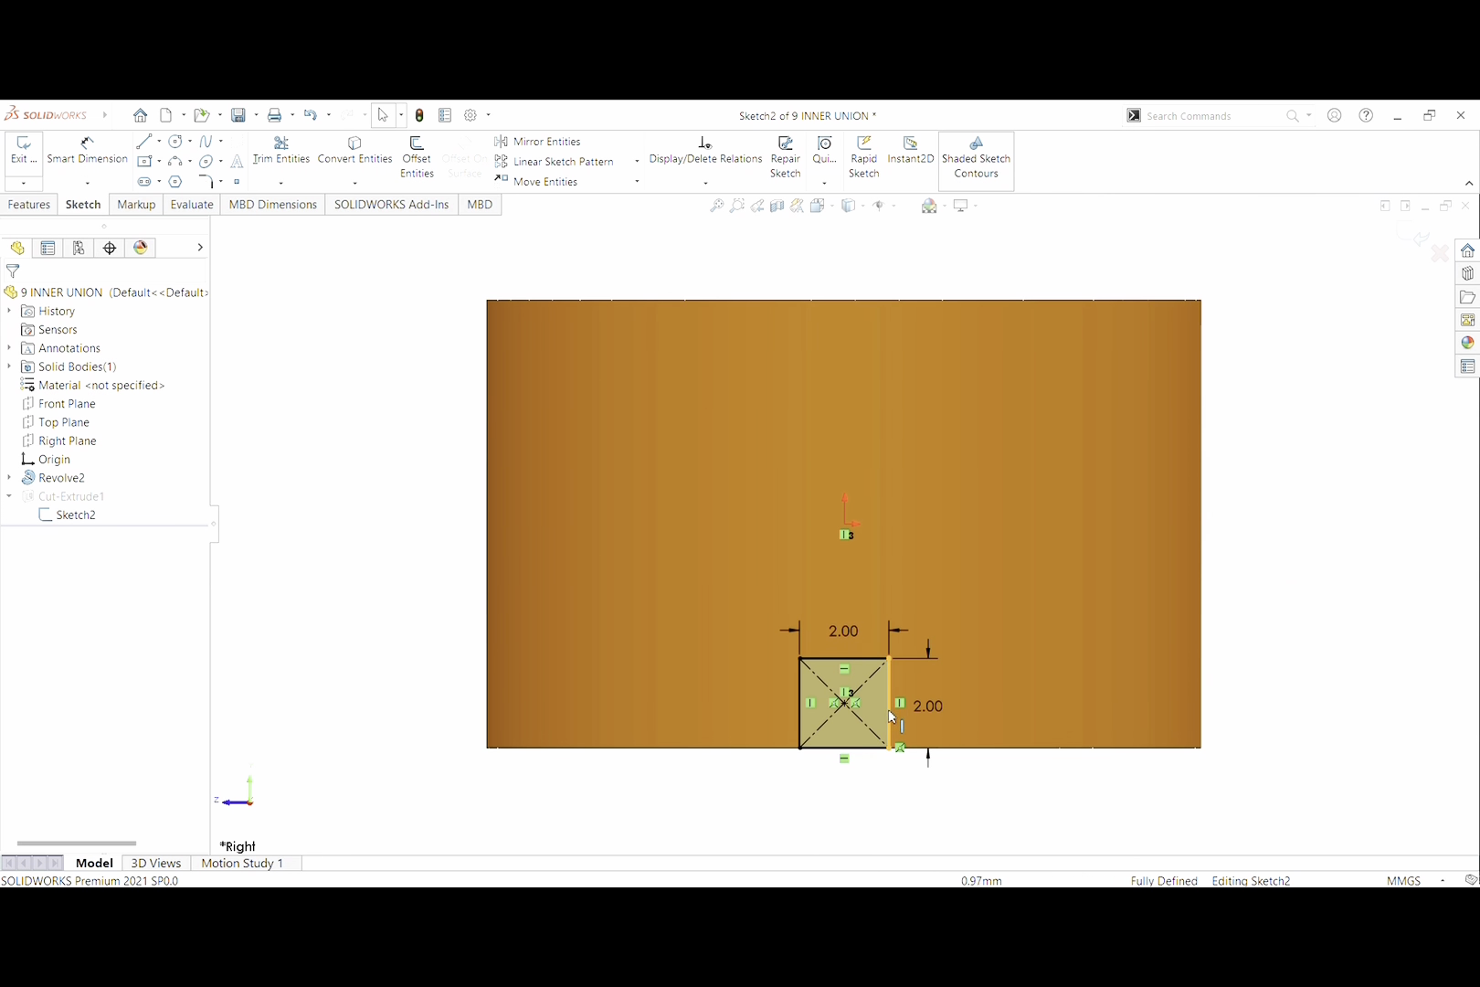
pyautogui.click(26, 145)
# Open the definition of the inner union's Cut-Extrude1, inspect the slot's end conditions in both directions, accept it, and show the part isometrically
pyautogui.doubleClick(92, 496)
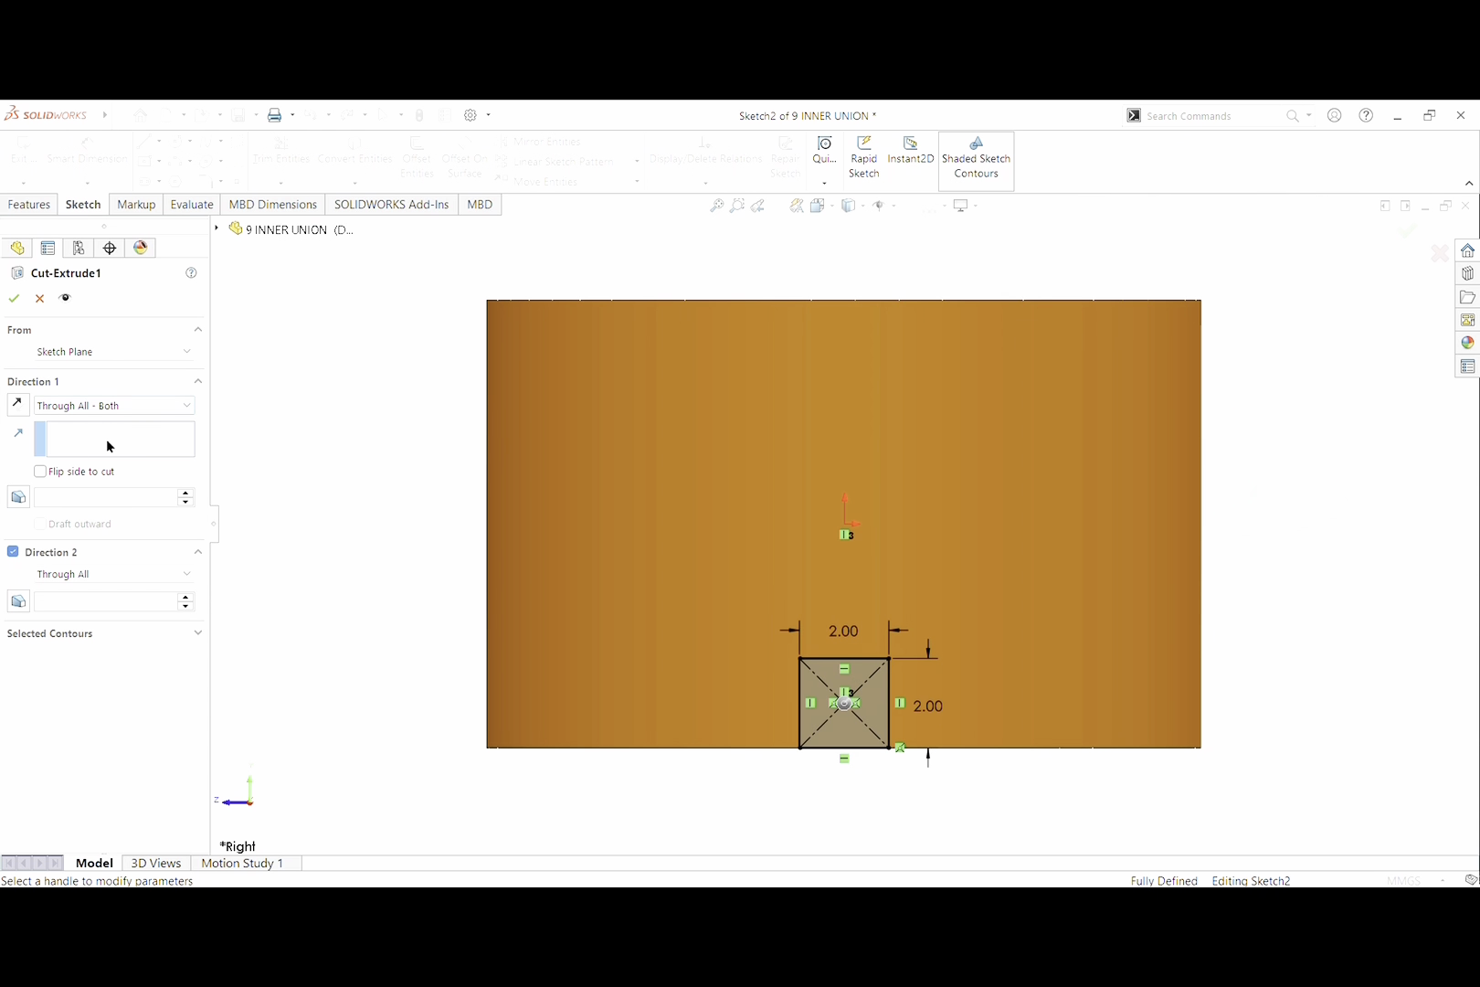
pyautogui.moveTo(274, 591); pyautogui.dragTo(327, 602, button='middle')
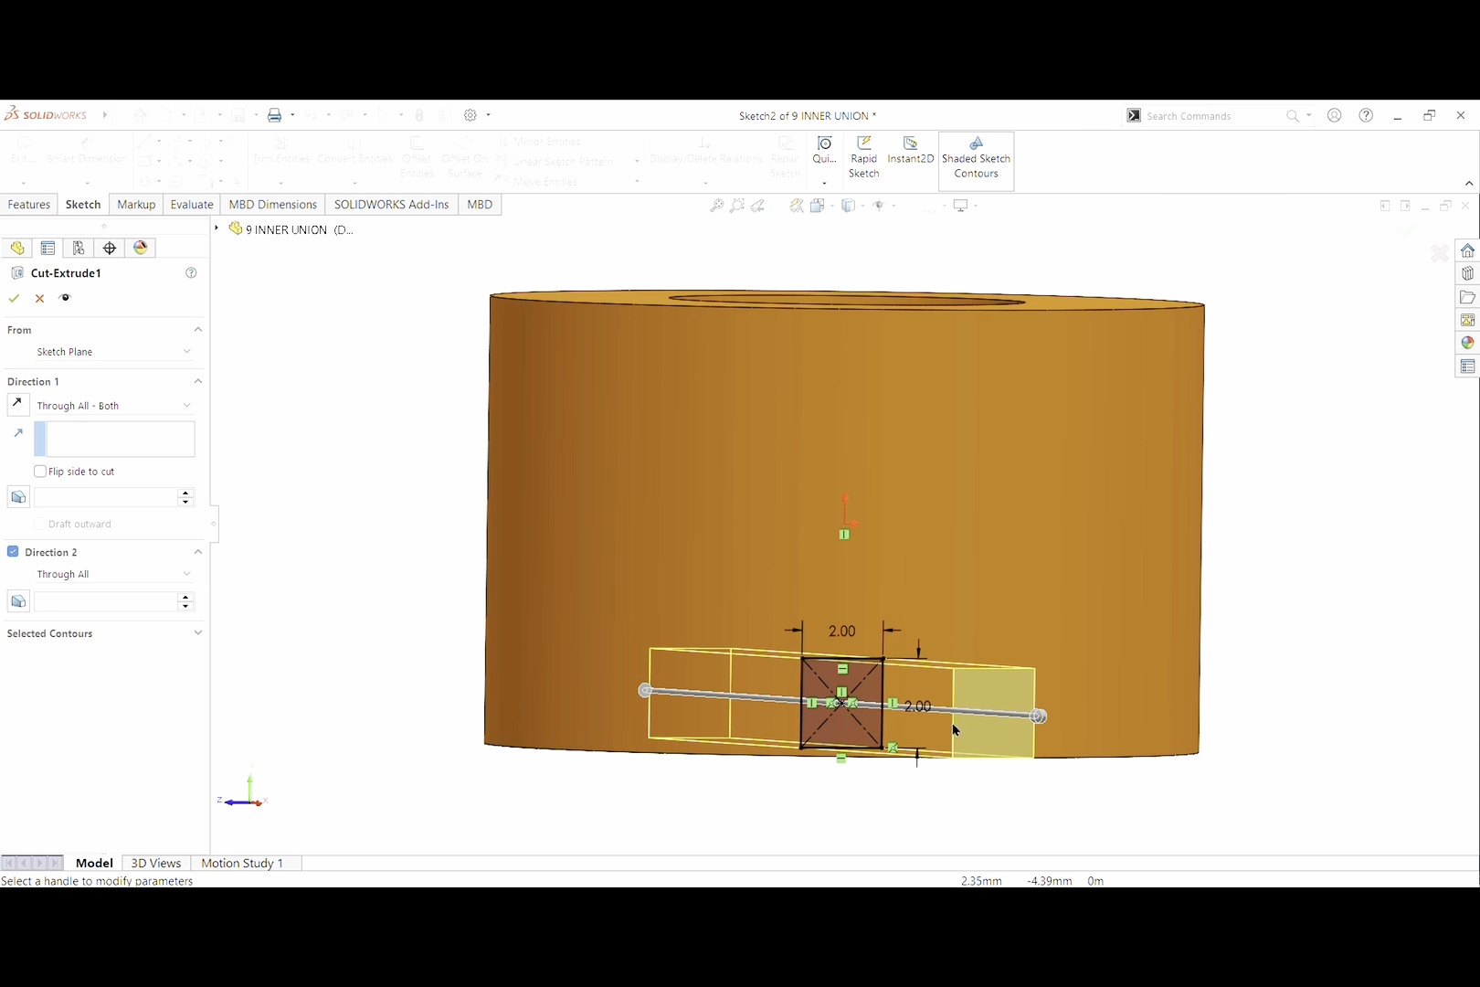
pyautogui.moveTo(965, 803)
pyautogui.mouseDown(button='middle')
pyautogui.moveTo(866, 804)
pyautogui.moveTo(868, 823)
pyautogui.mouseUp(button='middle')
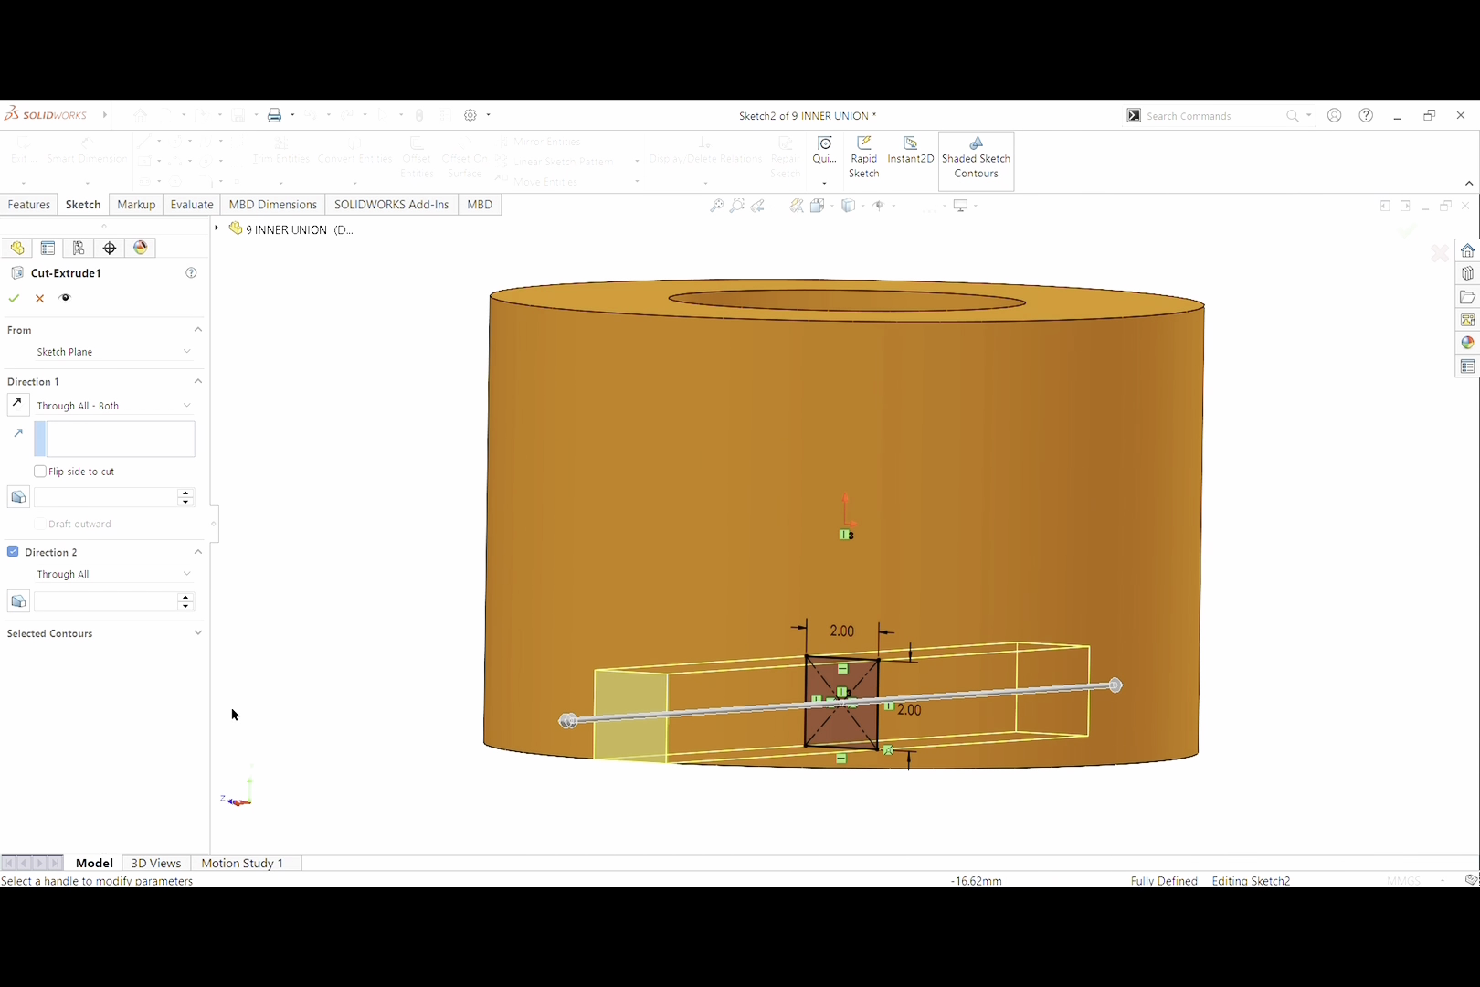
pyautogui.click(14, 300)
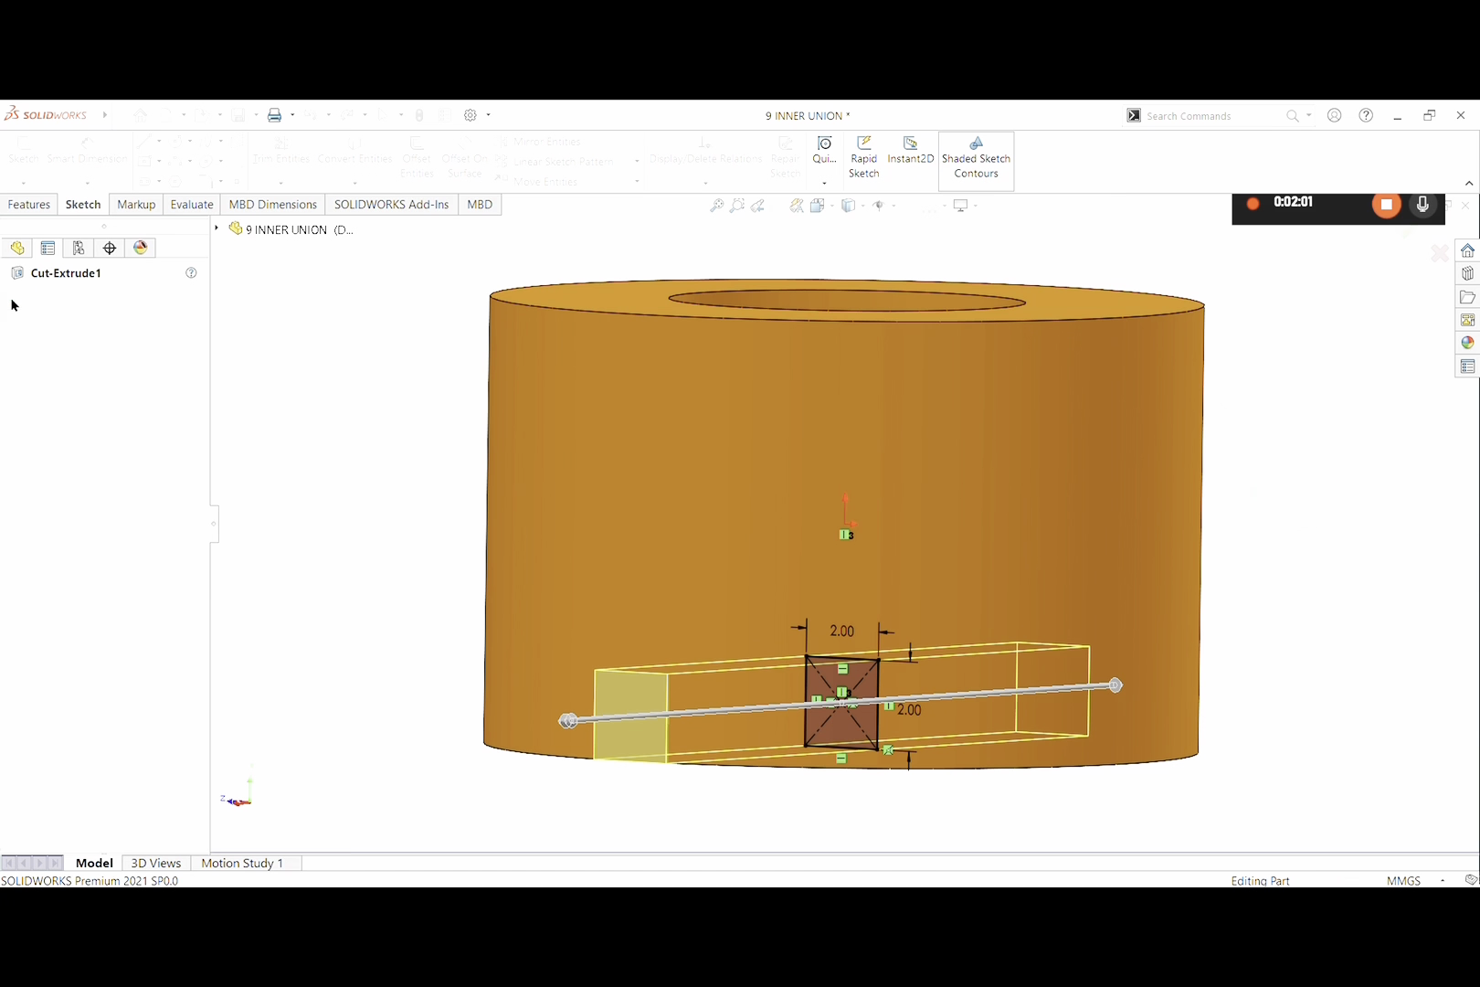
pyautogui.moveTo(380, 663); pyautogui.dragTo(449, 661, button='middle')
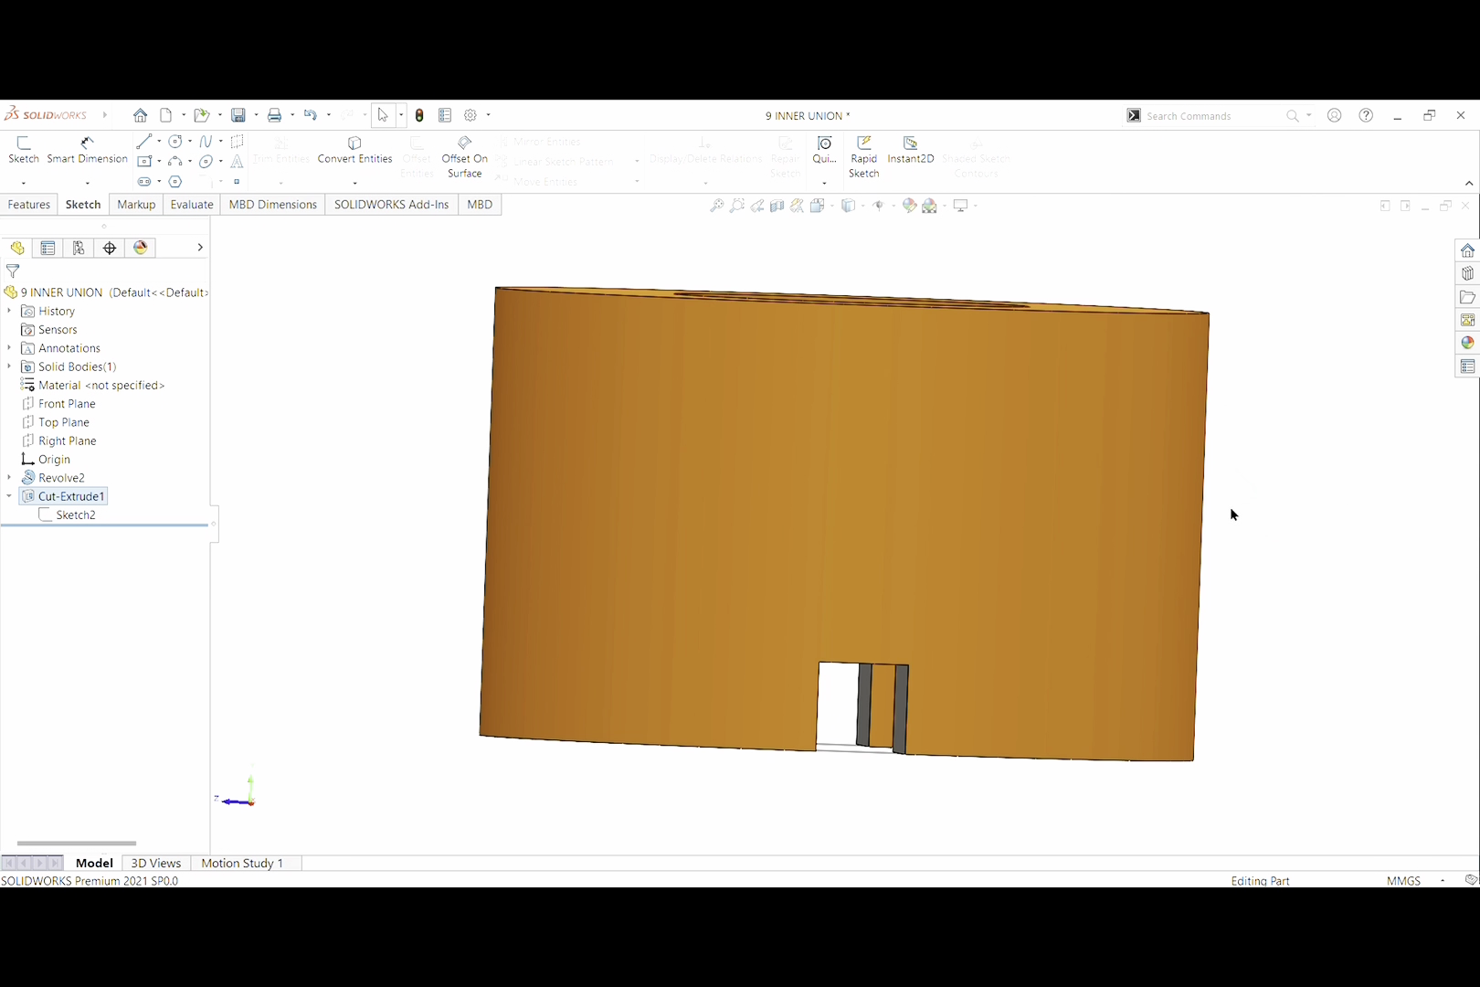
pyautogui.hotkey('ctrl', '7')
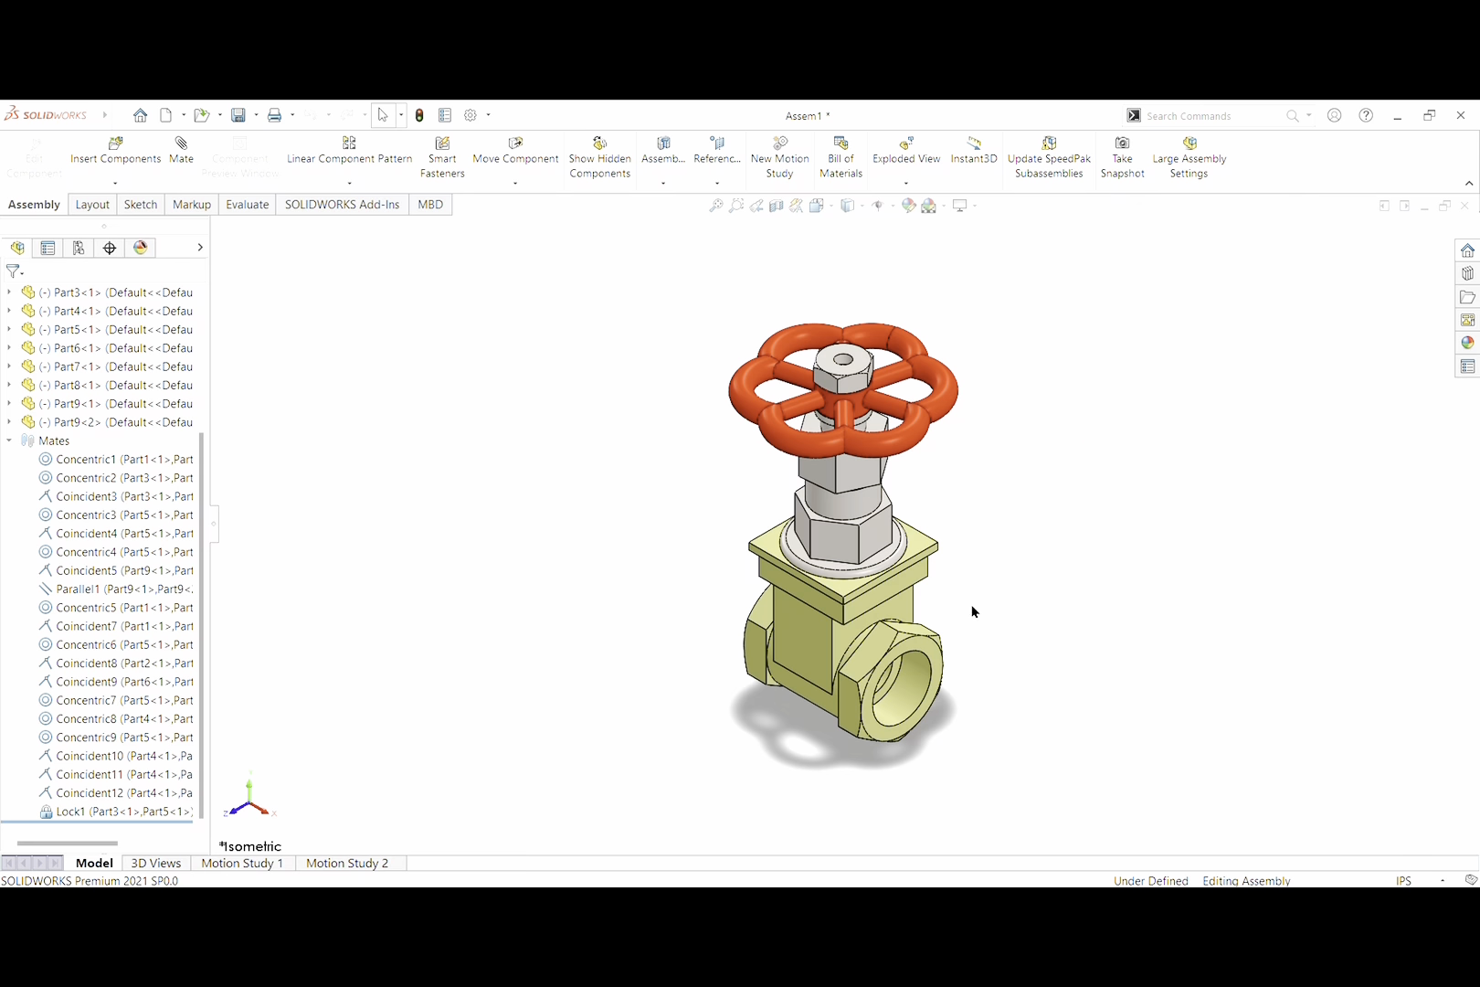
# Open Motion Study 1 of the valve assembly and examine the exploded stack of parts from handwheel to body
pyautogui.scroll(2, 972, 607)
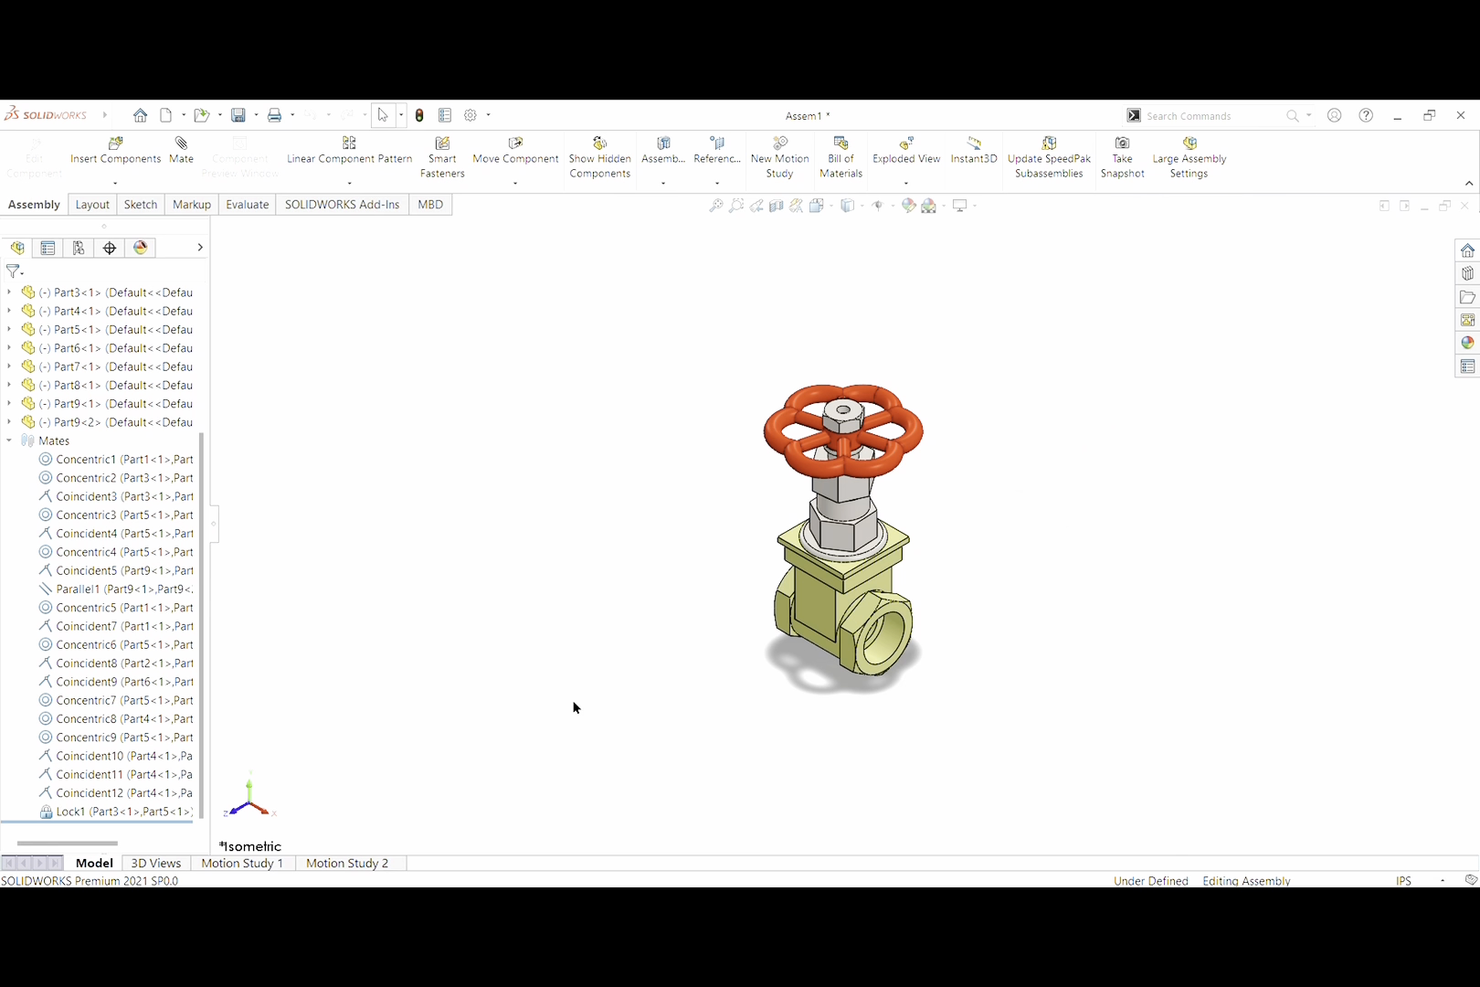
pyautogui.click(276, 864)
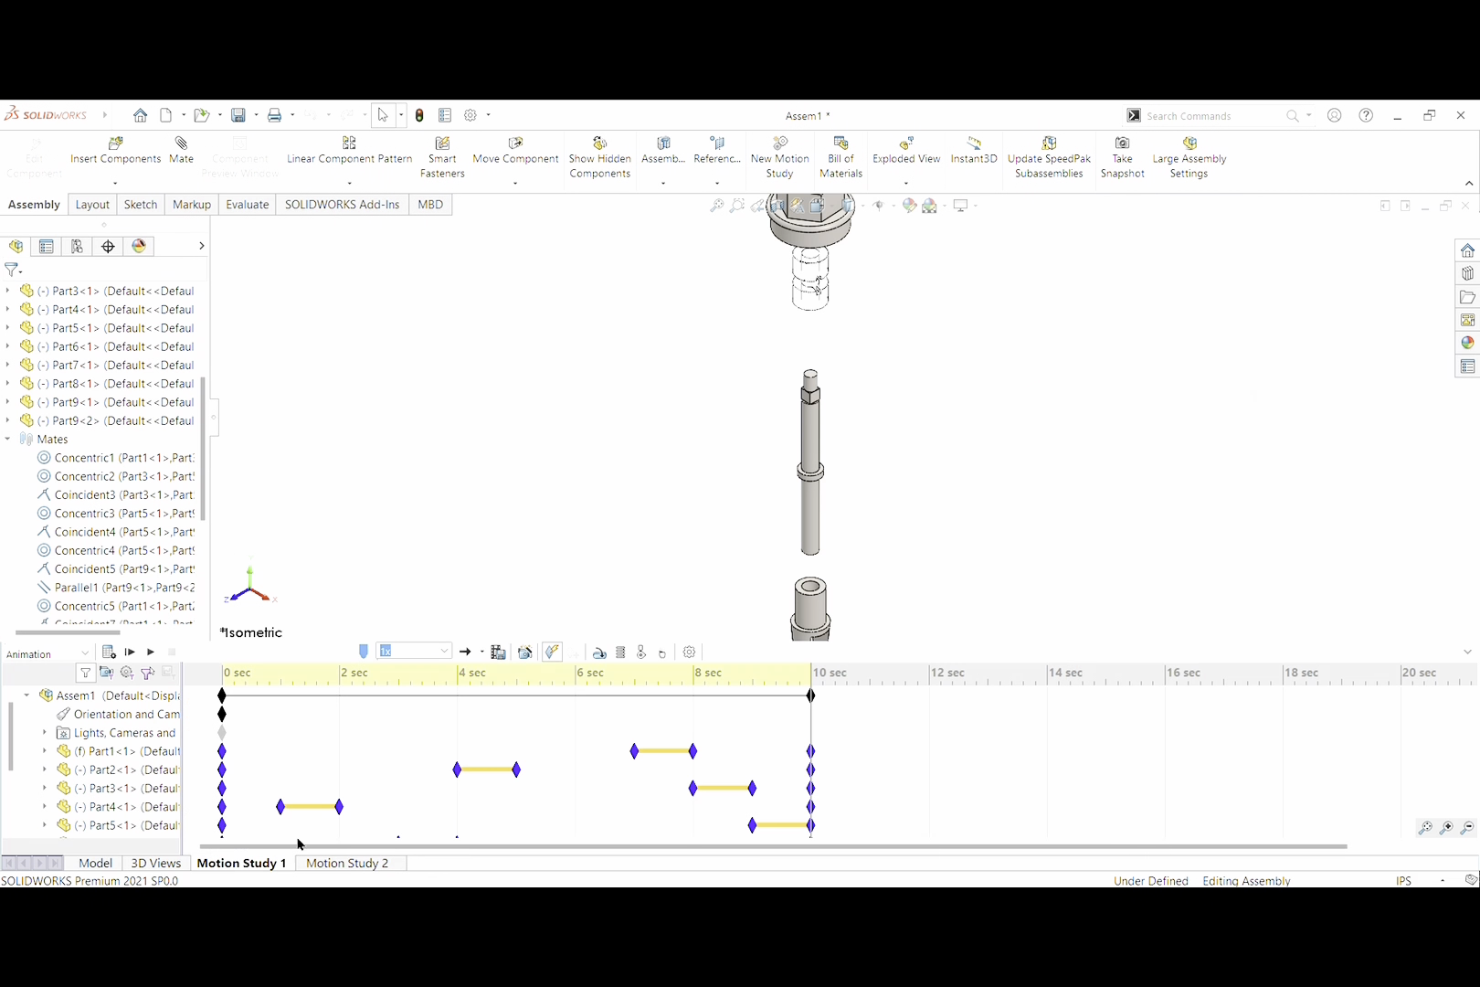
pyautogui.scroll(4, 778, 561)
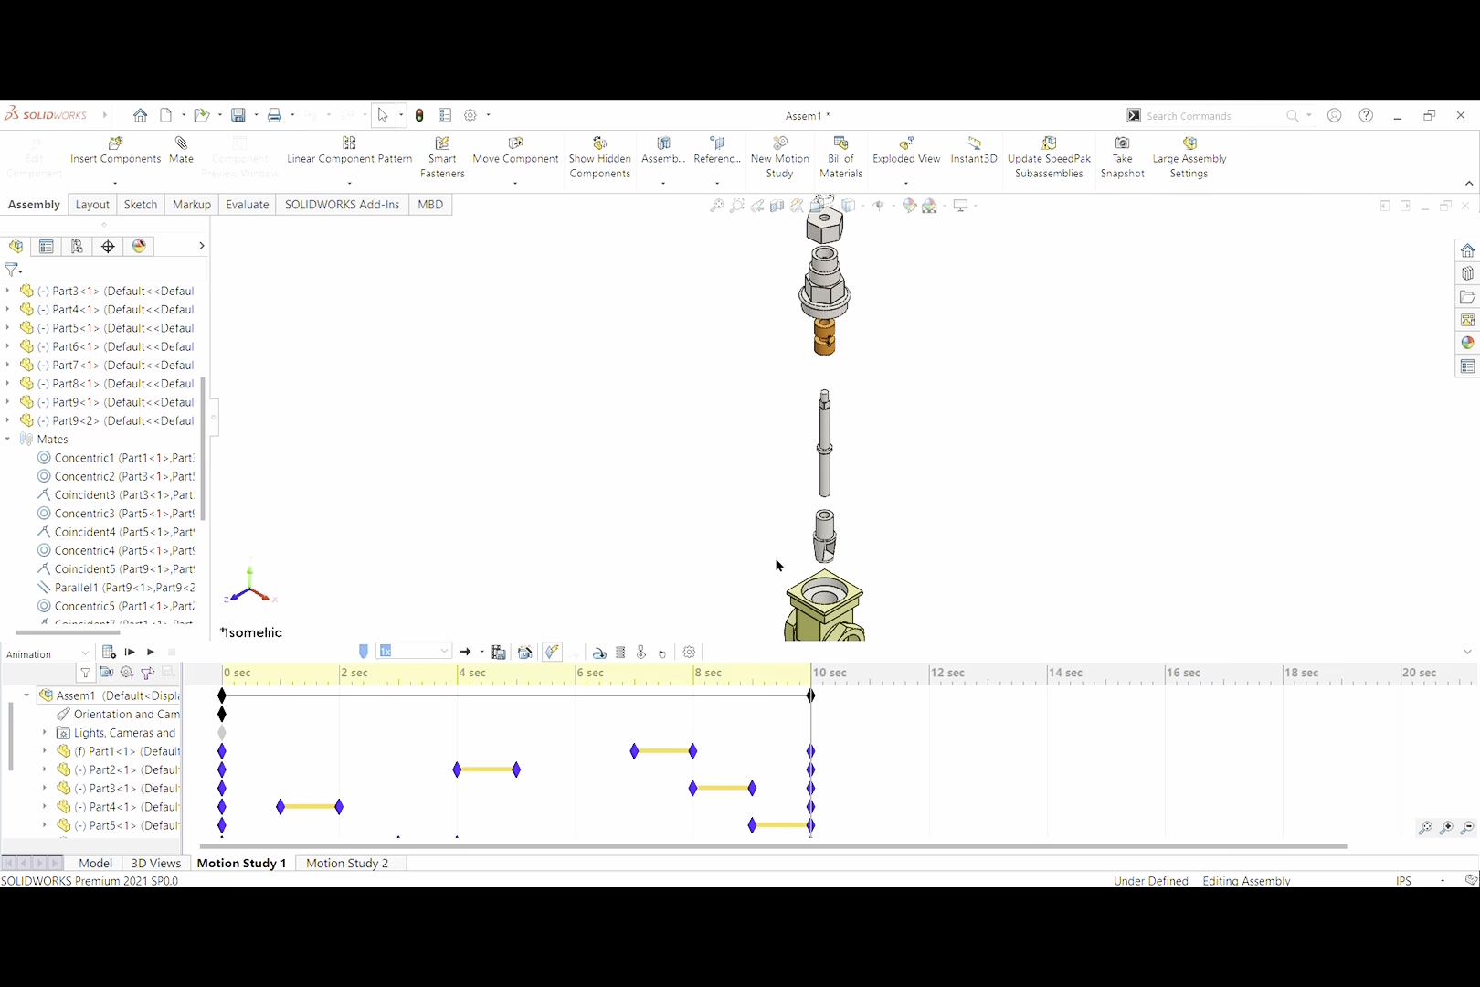
pyautogui.scroll(2, 764, 489)
pyautogui.scroll(-2, 868, 336)
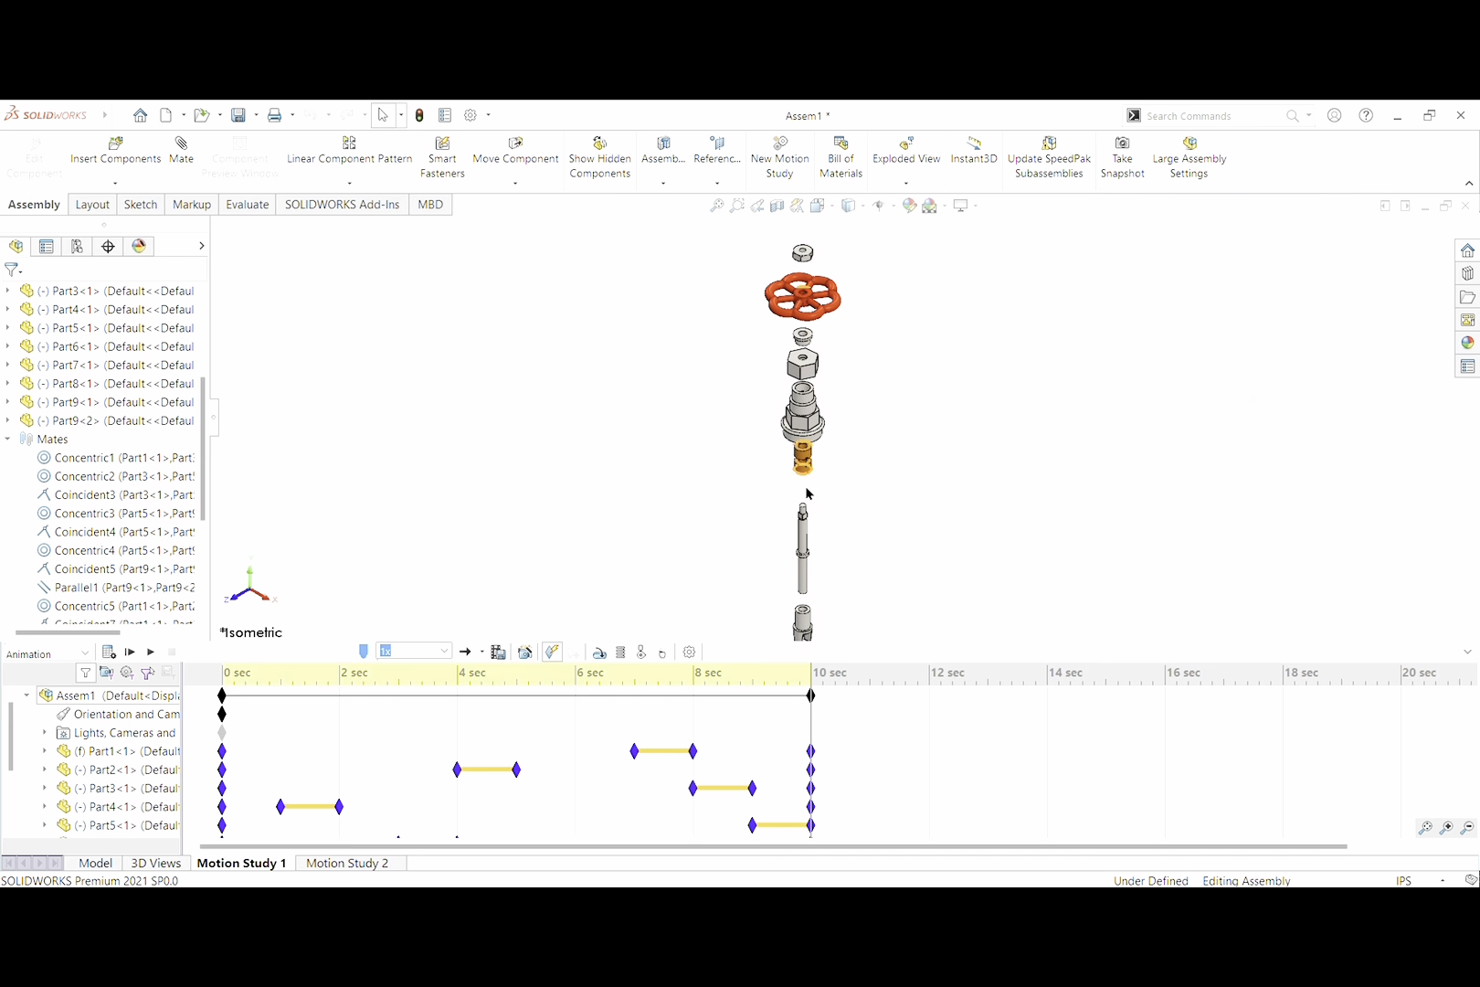
pyautogui.scroll(2, 805, 541)
pyautogui.scroll(-4, 822, 562)
pyautogui.scroll(2, 816, 539)
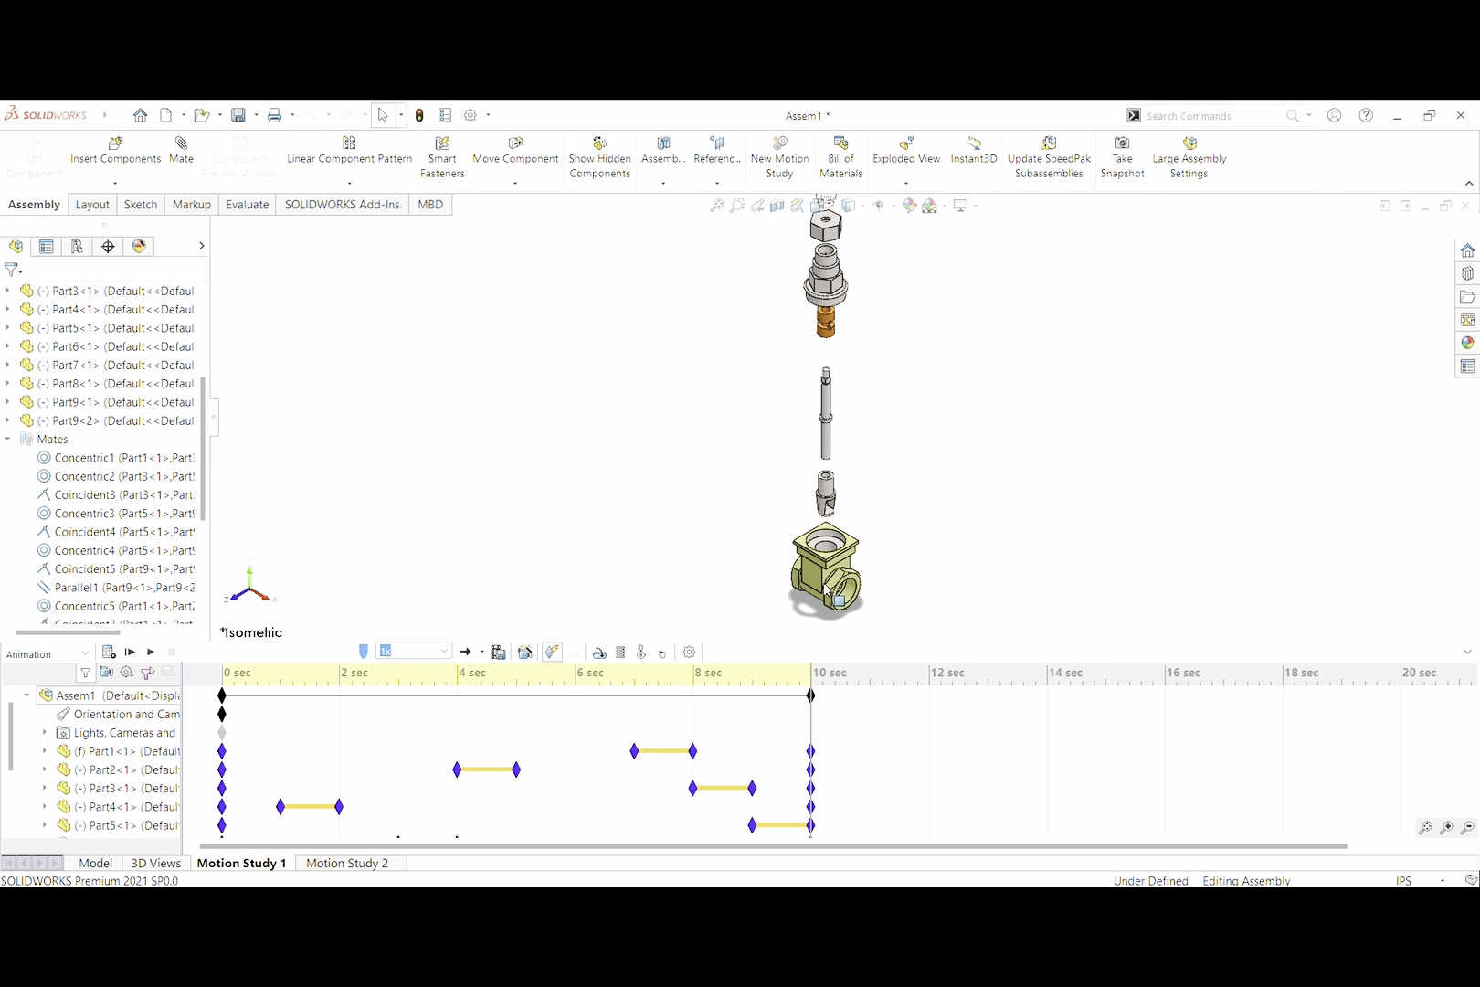
pyautogui.scroll(2, 846, 475)
pyautogui.scroll(-2, 842, 424)
pyautogui.scroll(2, 841, 424)
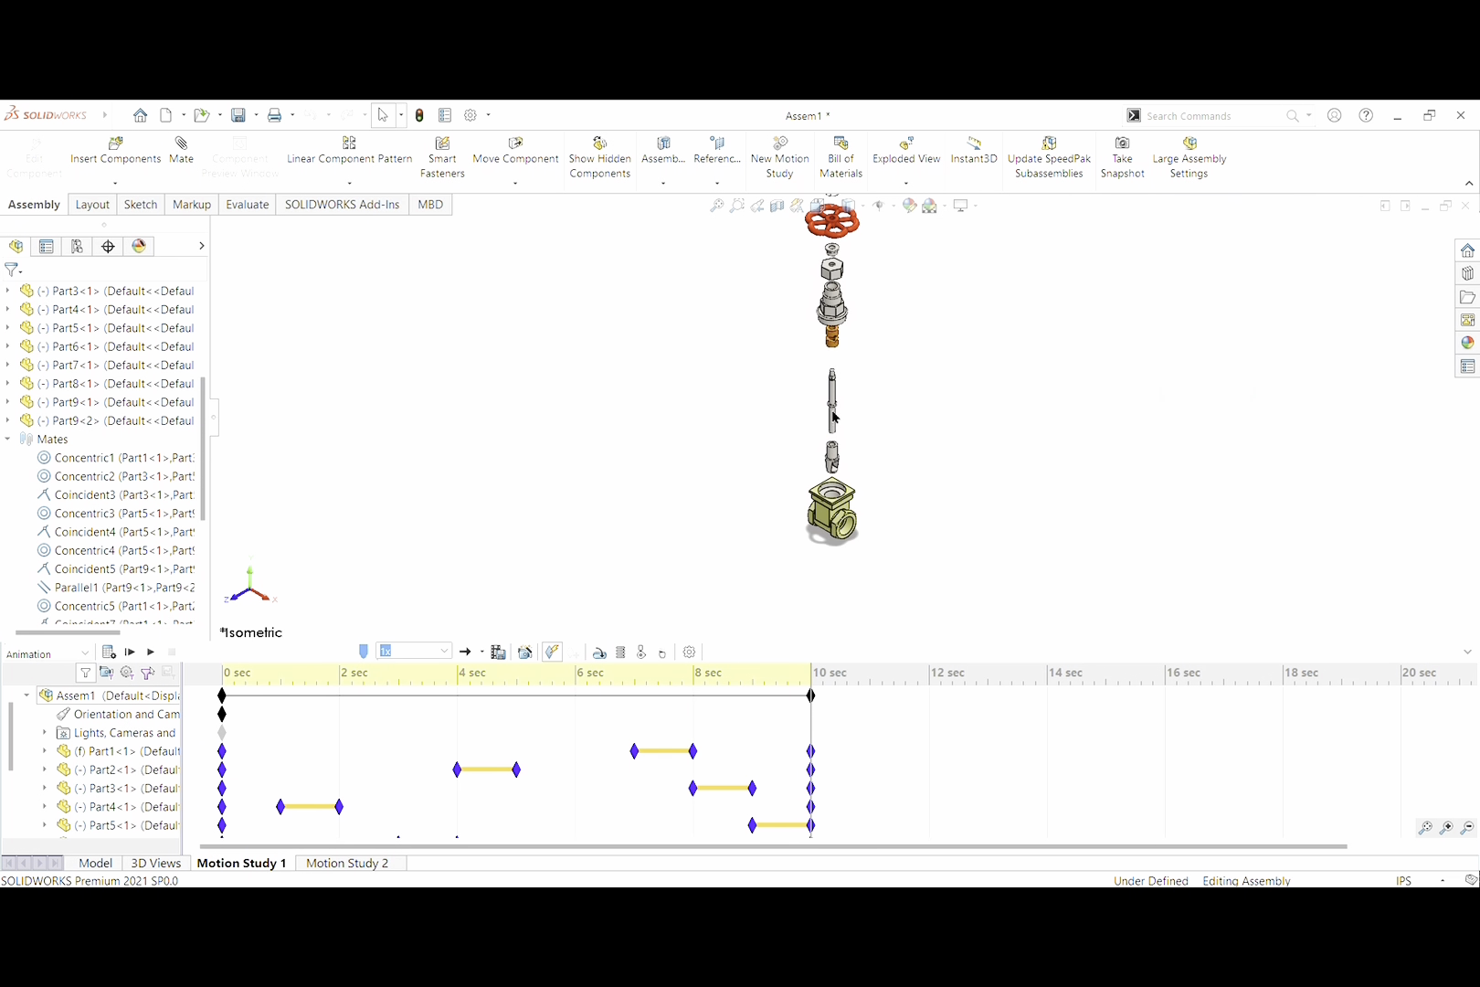
pyautogui.scroll(-1, 839, 365)
pyautogui.scroll(-1, 839, 384)
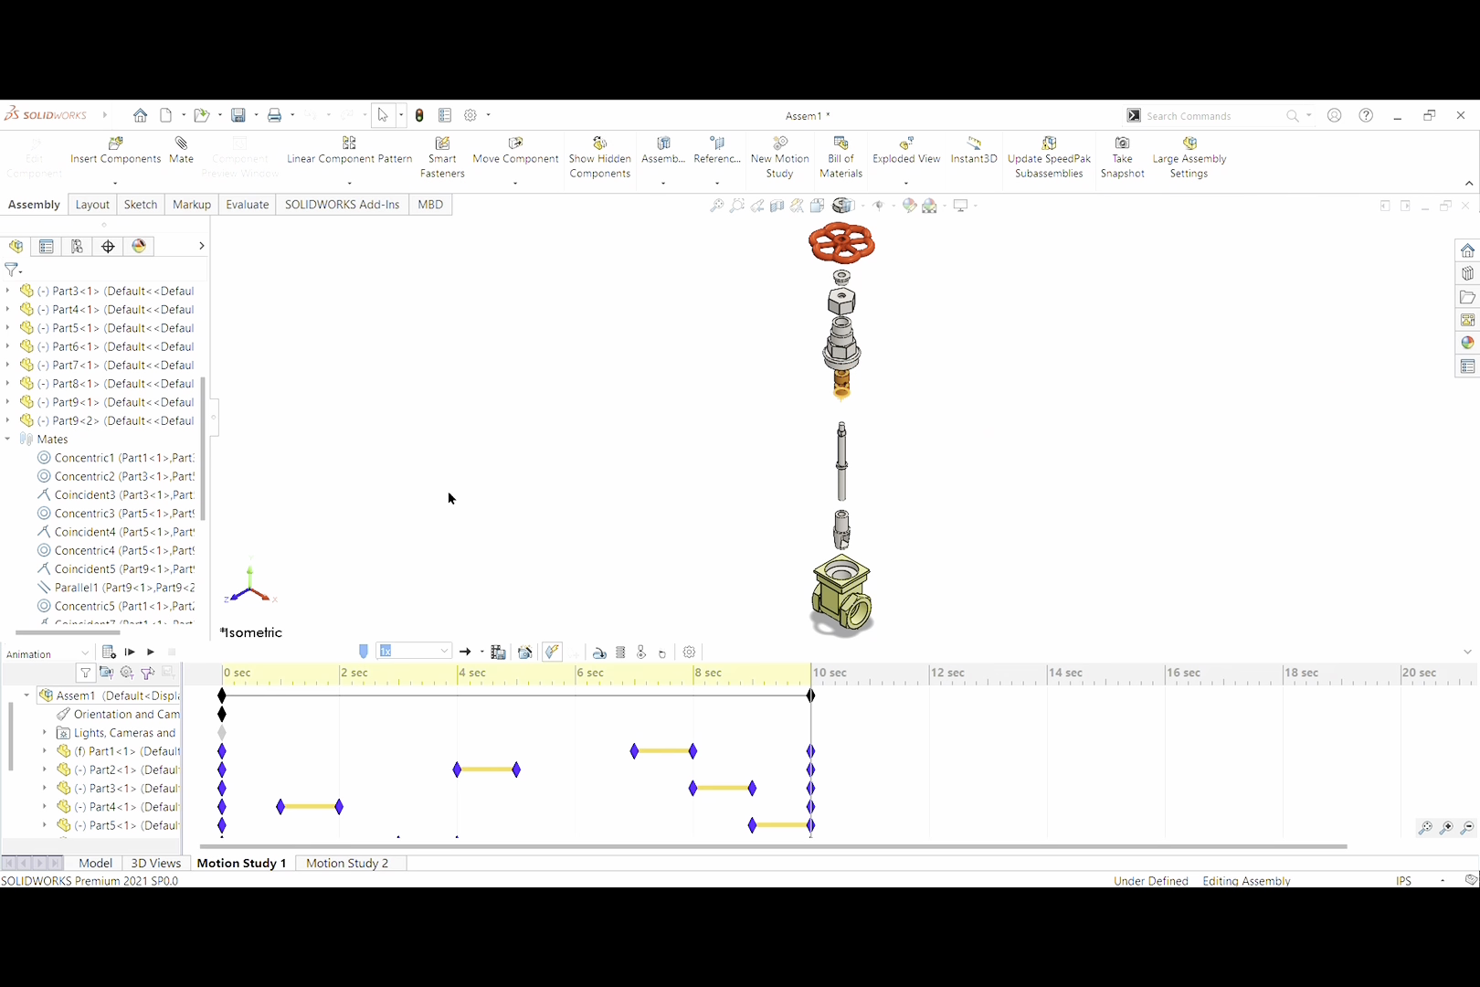
# Select the Concentric1 mate and examine the mated round faces on the valve body and the slotted part above it
pyautogui.click(101, 458)
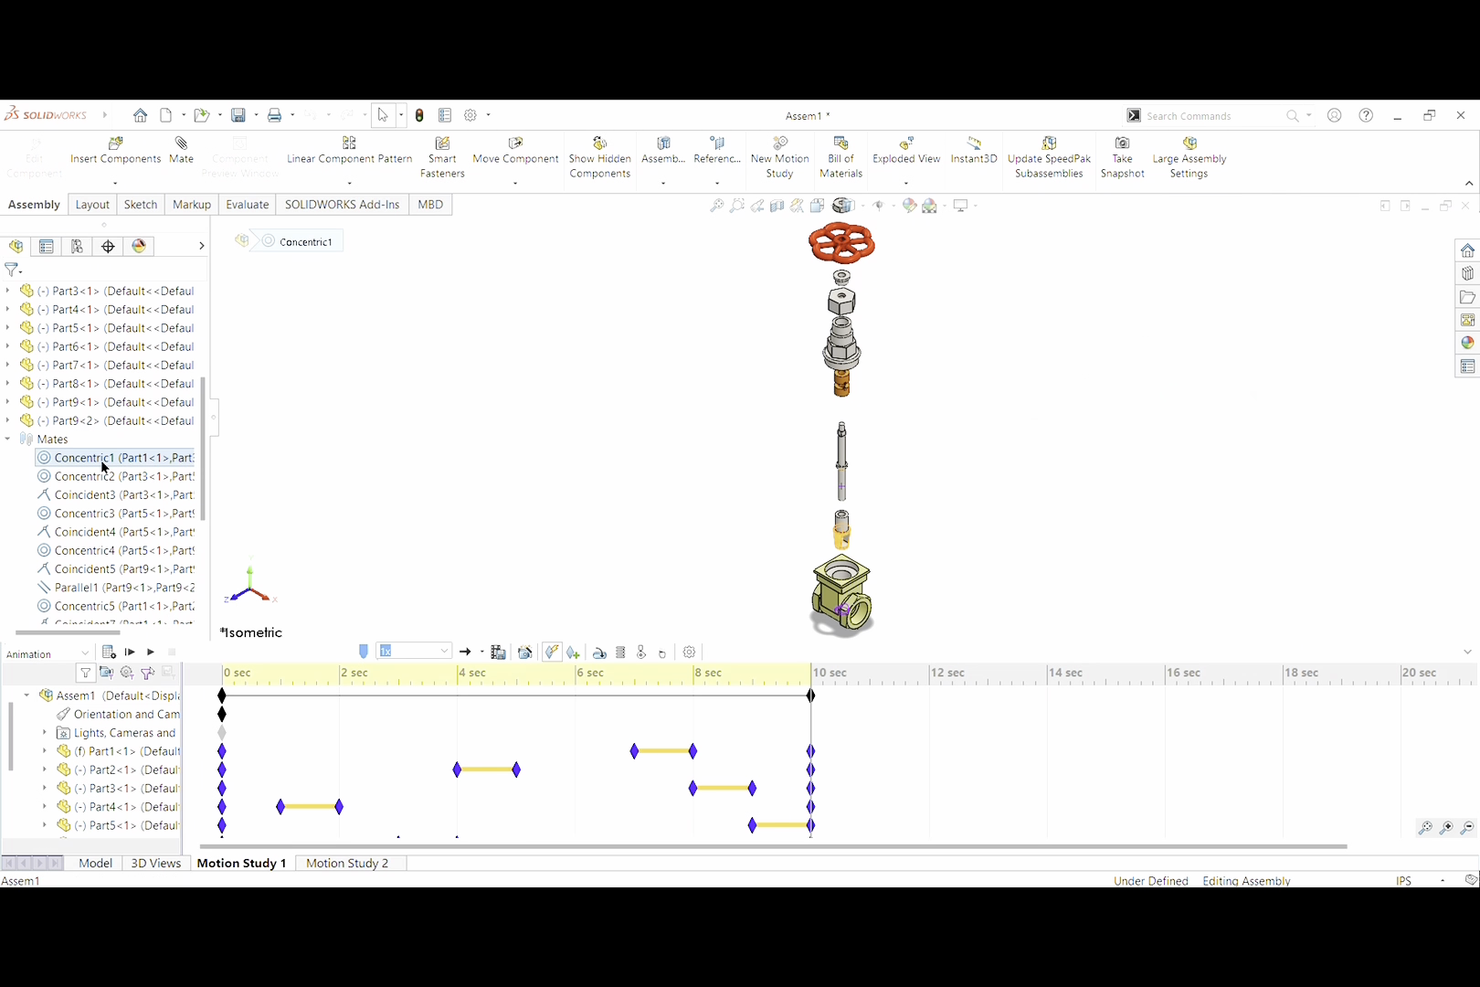
pyautogui.scroll(-1, 938, 573)
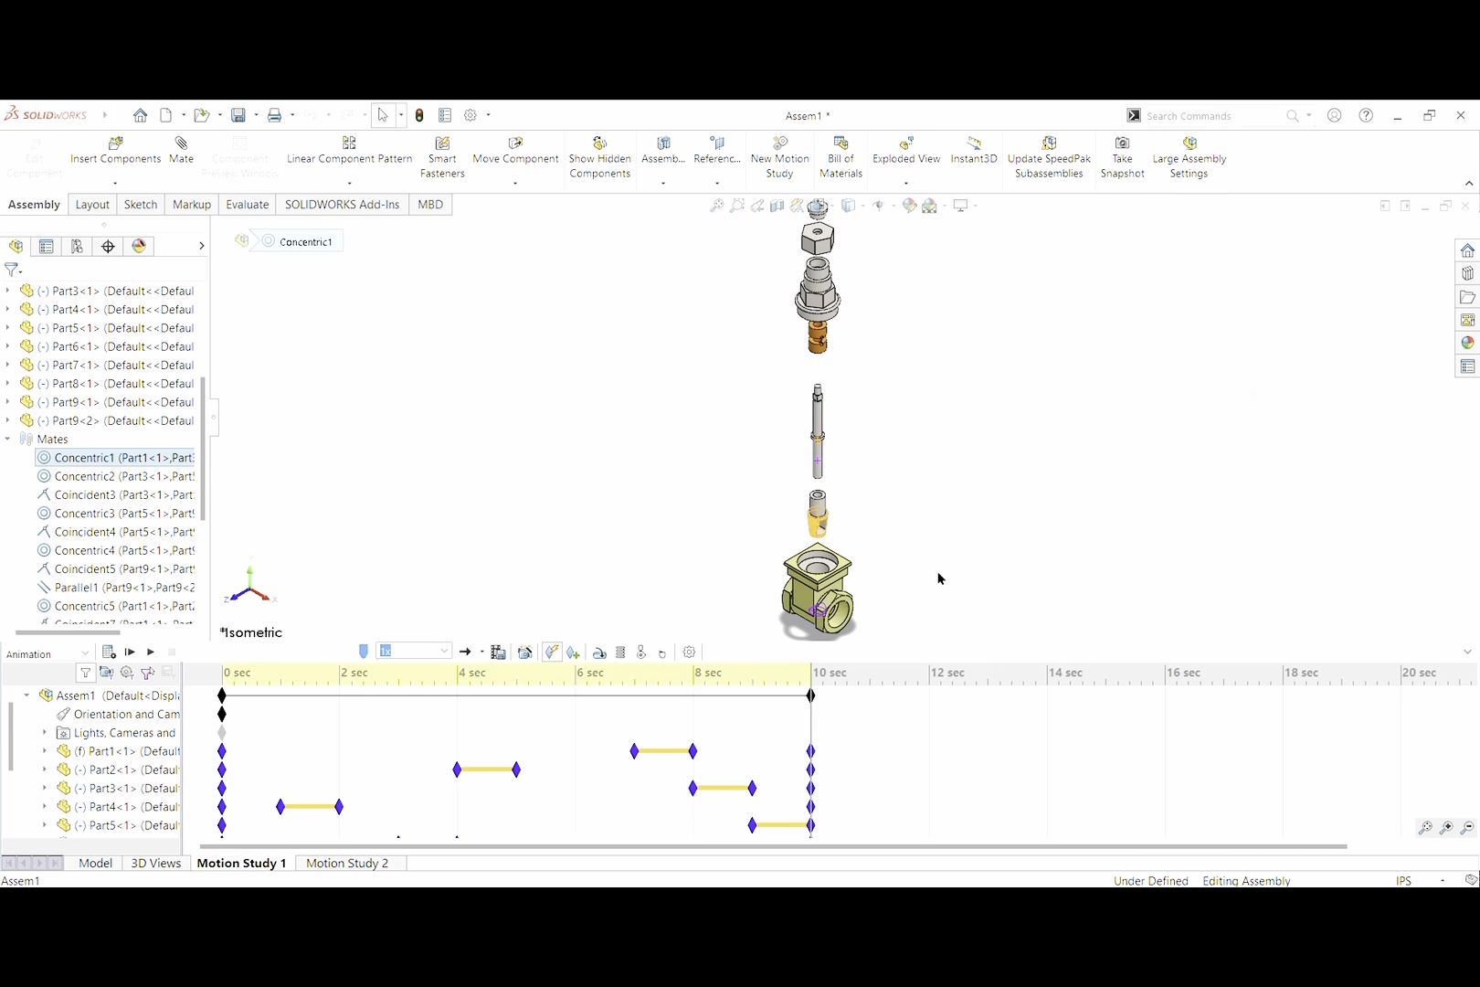
pyautogui.scroll(1, 937, 567)
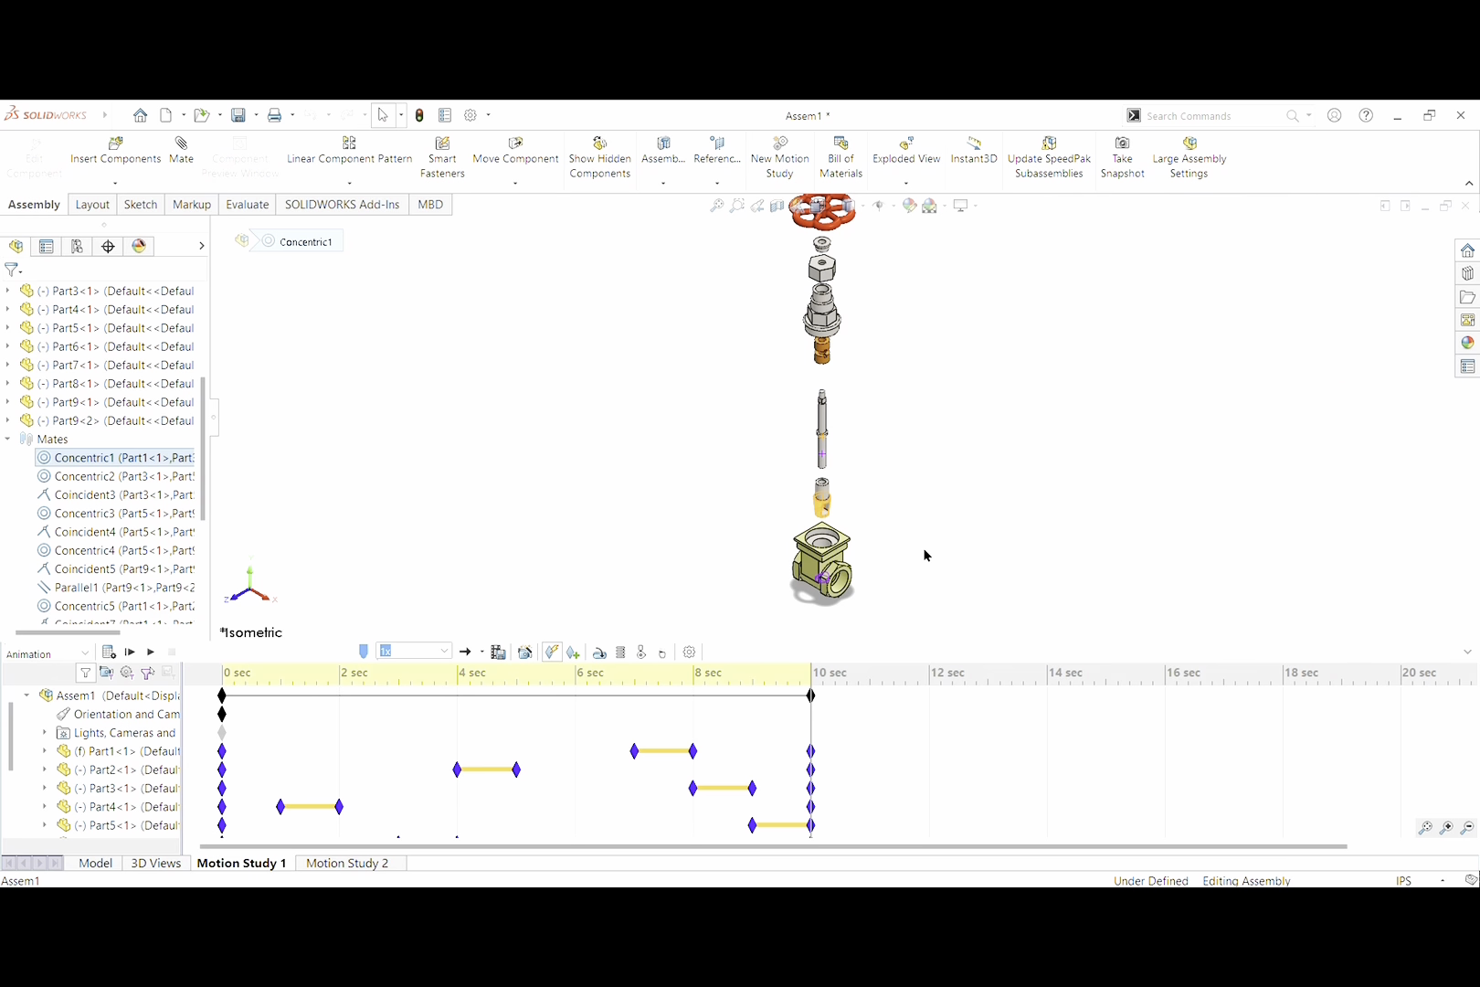
pyautogui.scroll(-5, 831, 555)
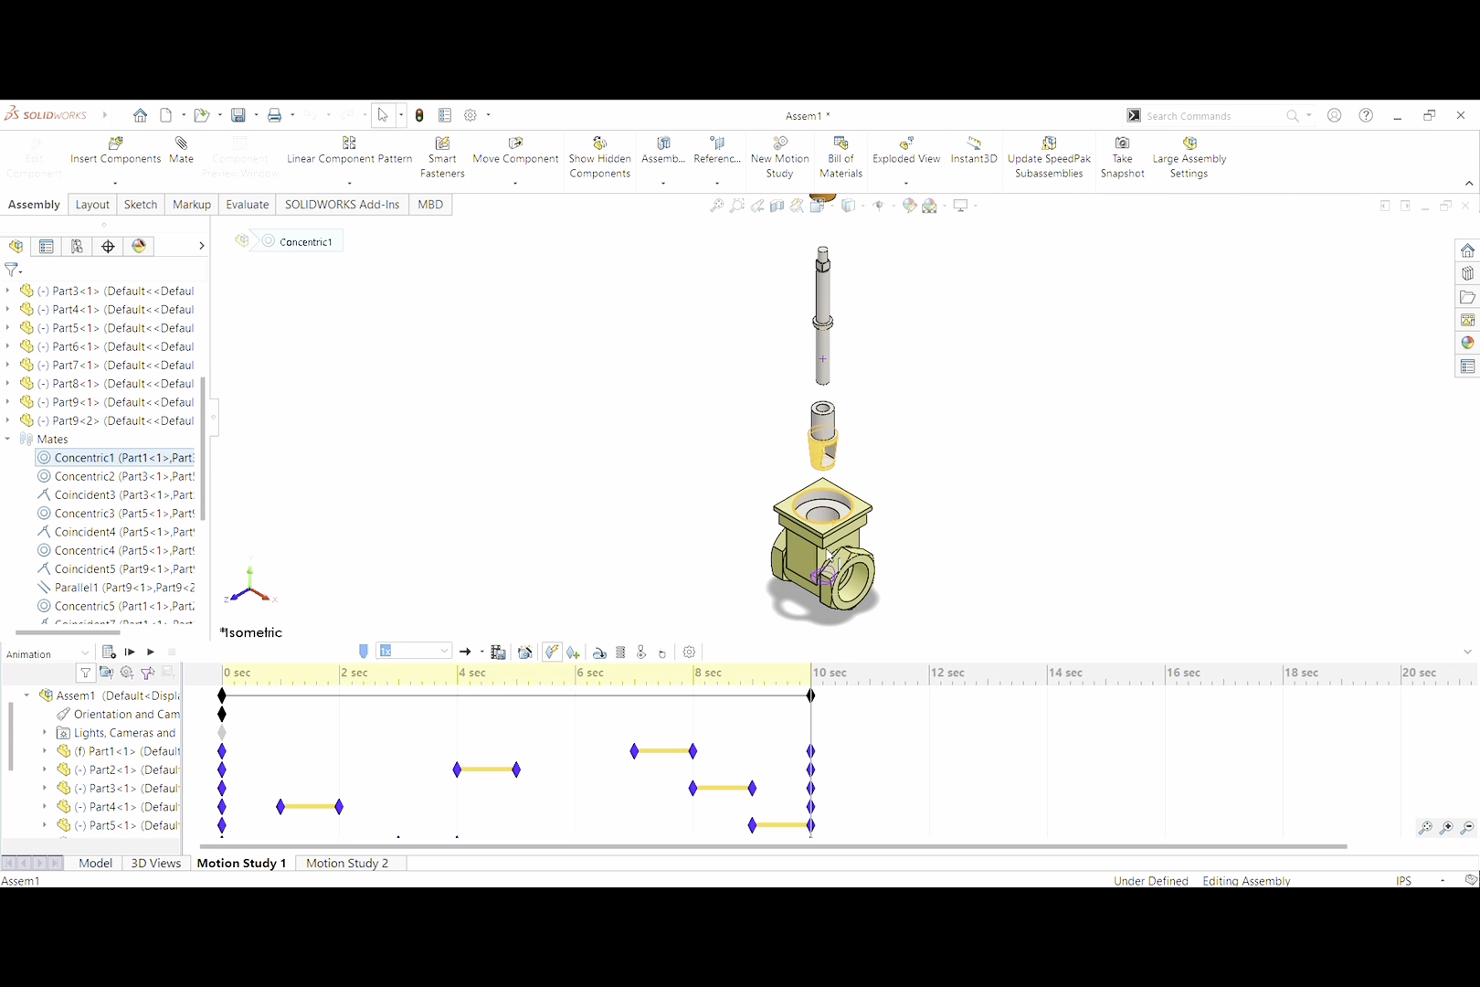
pyautogui.scroll(-1, 837, 557)
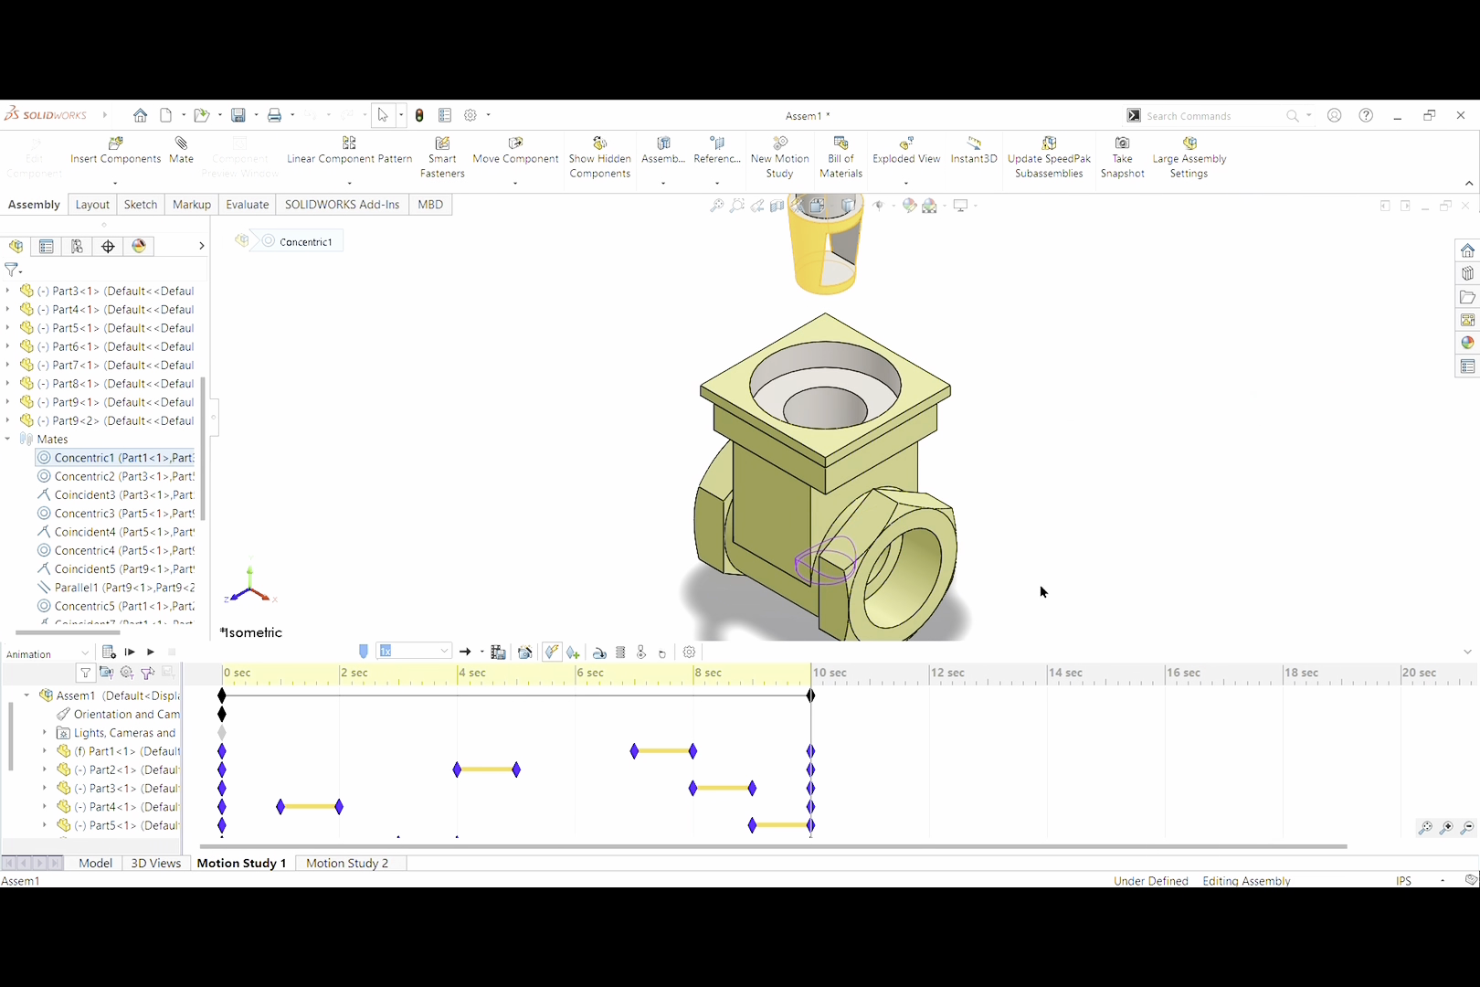
pyautogui.moveTo(1078, 584); pyautogui.dragTo(1055, 586, button='middle')
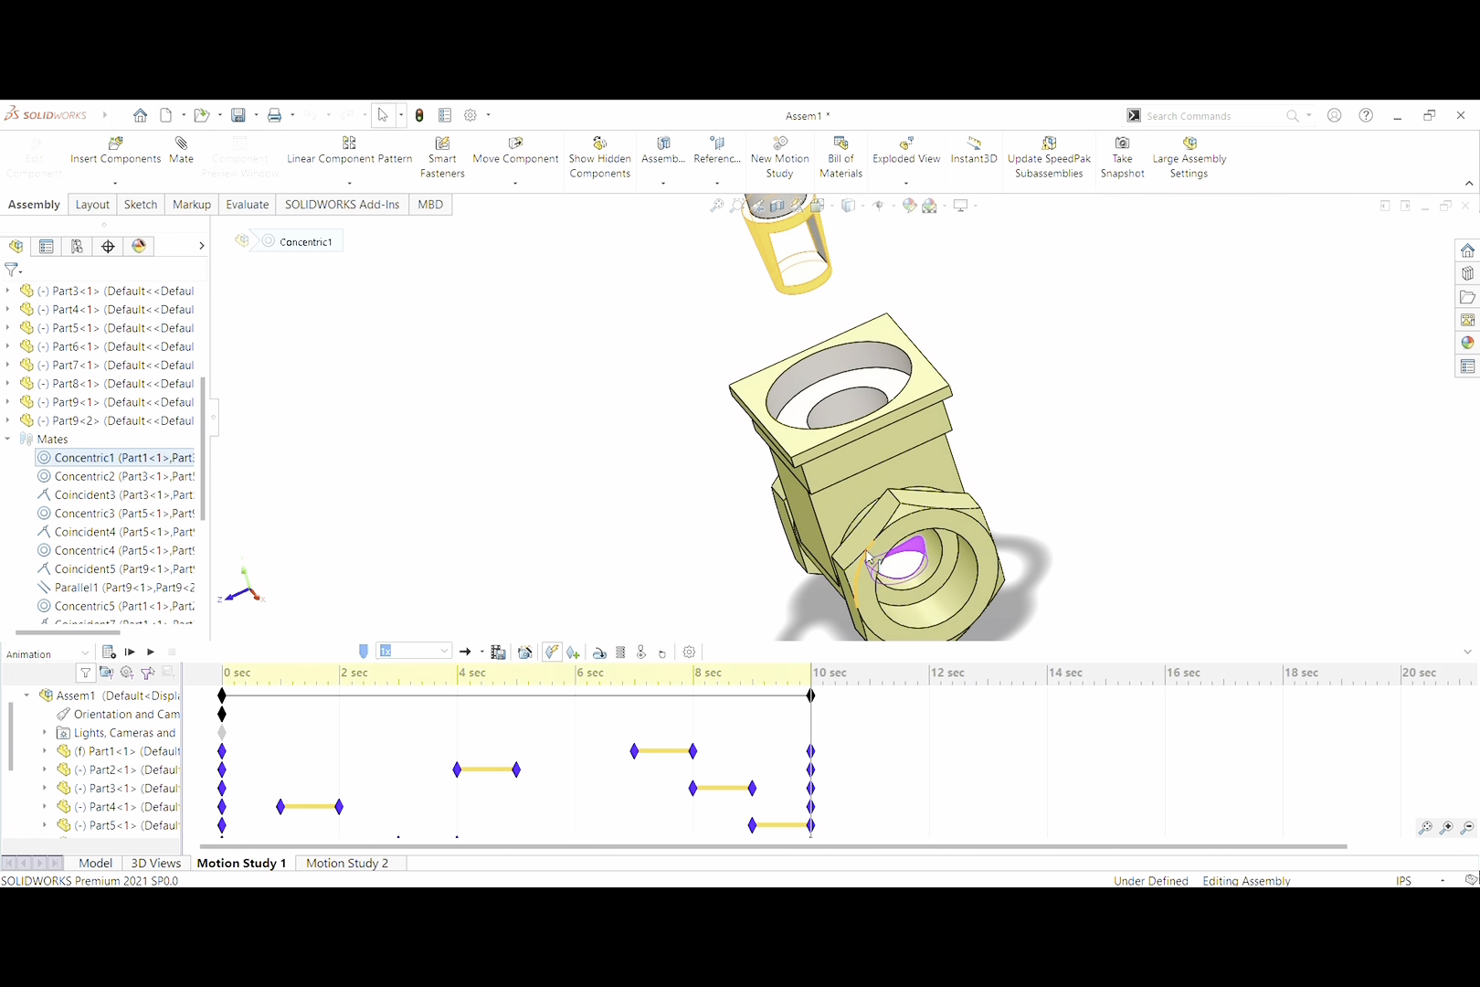
pyautogui.moveTo(1037, 502); pyautogui.dragTo(1064, 482, button='middle')
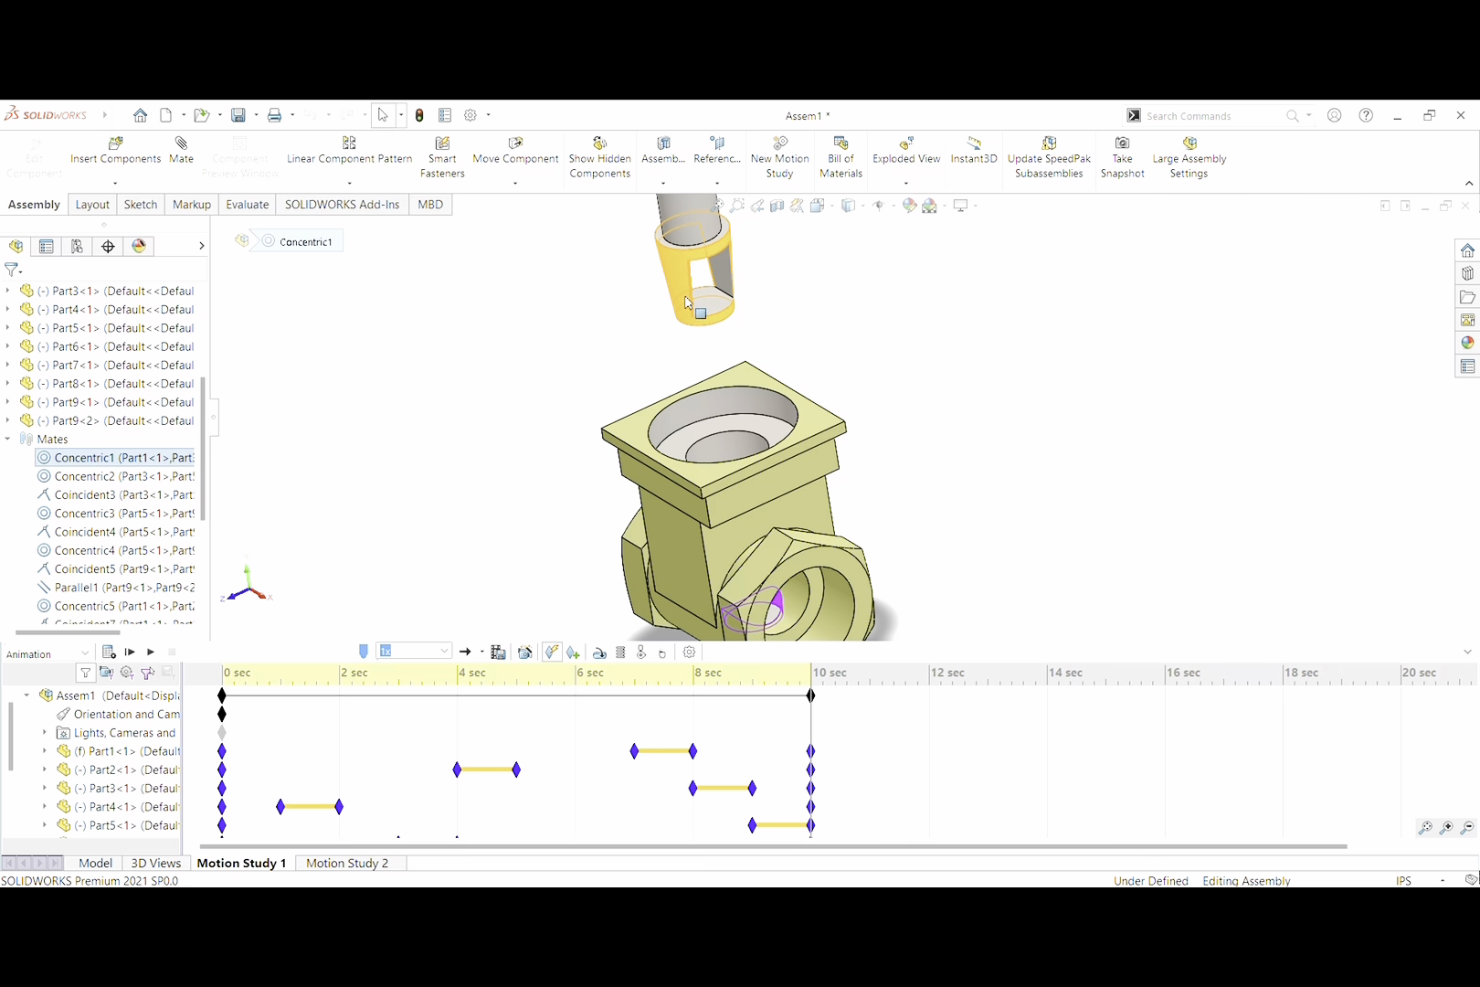
pyautogui.scroll(1, 685, 303)
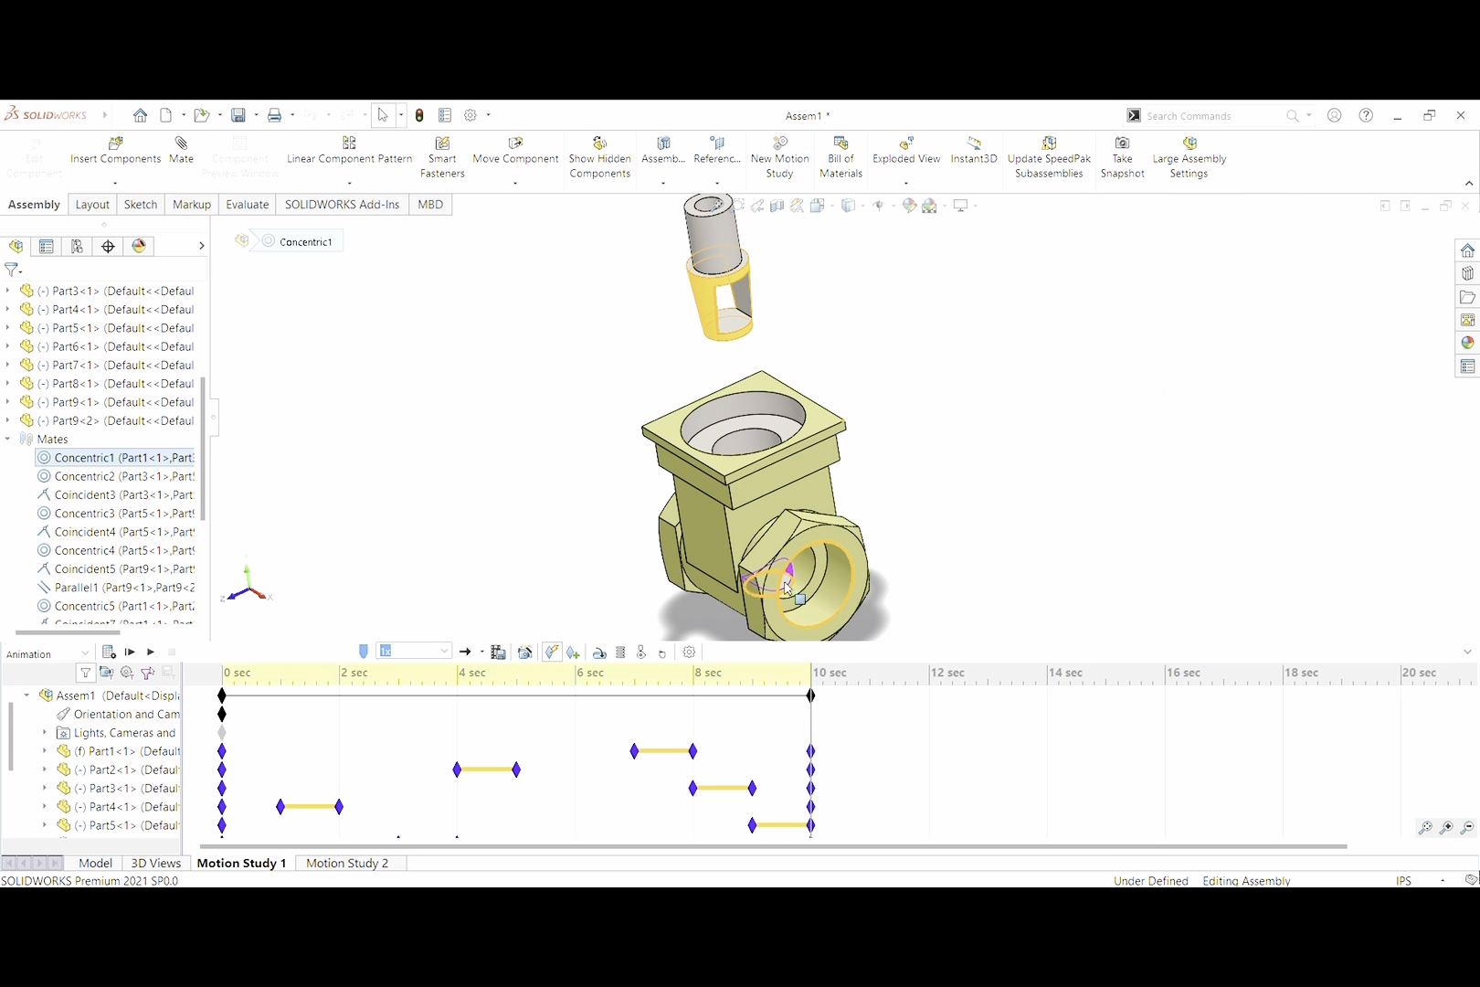
# Select the Concentric2 mate and examine the mated round faces of the slotted part's bore and the stem above it
pyautogui.moveTo(931, 472); pyautogui.dragTo(947, 472, button='middle')
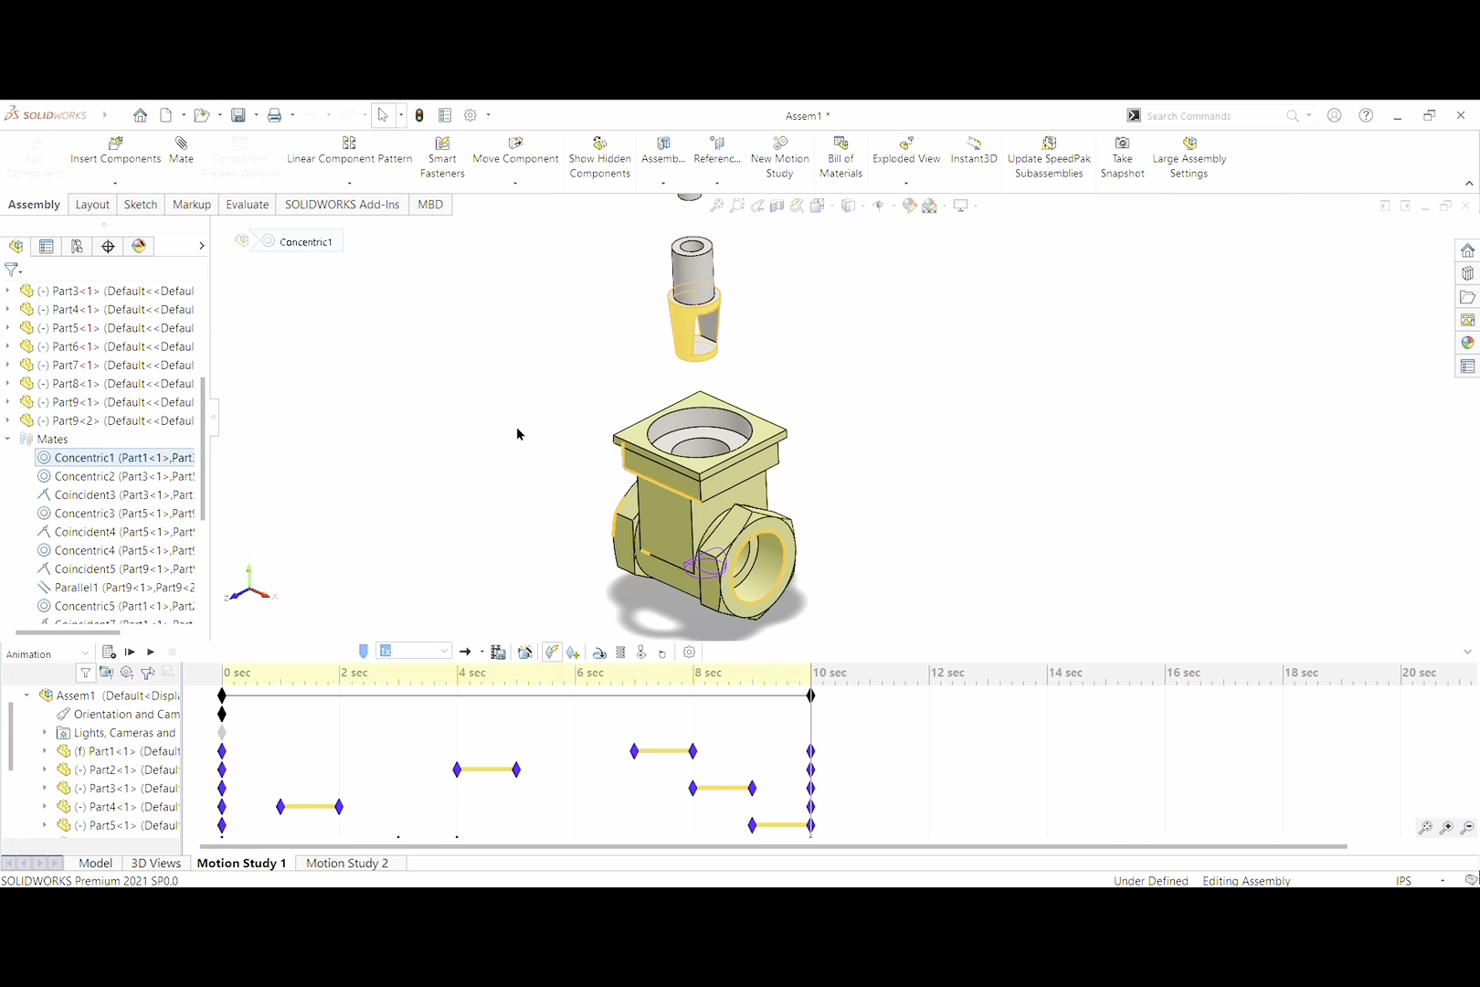
pyautogui.click(95, 476)
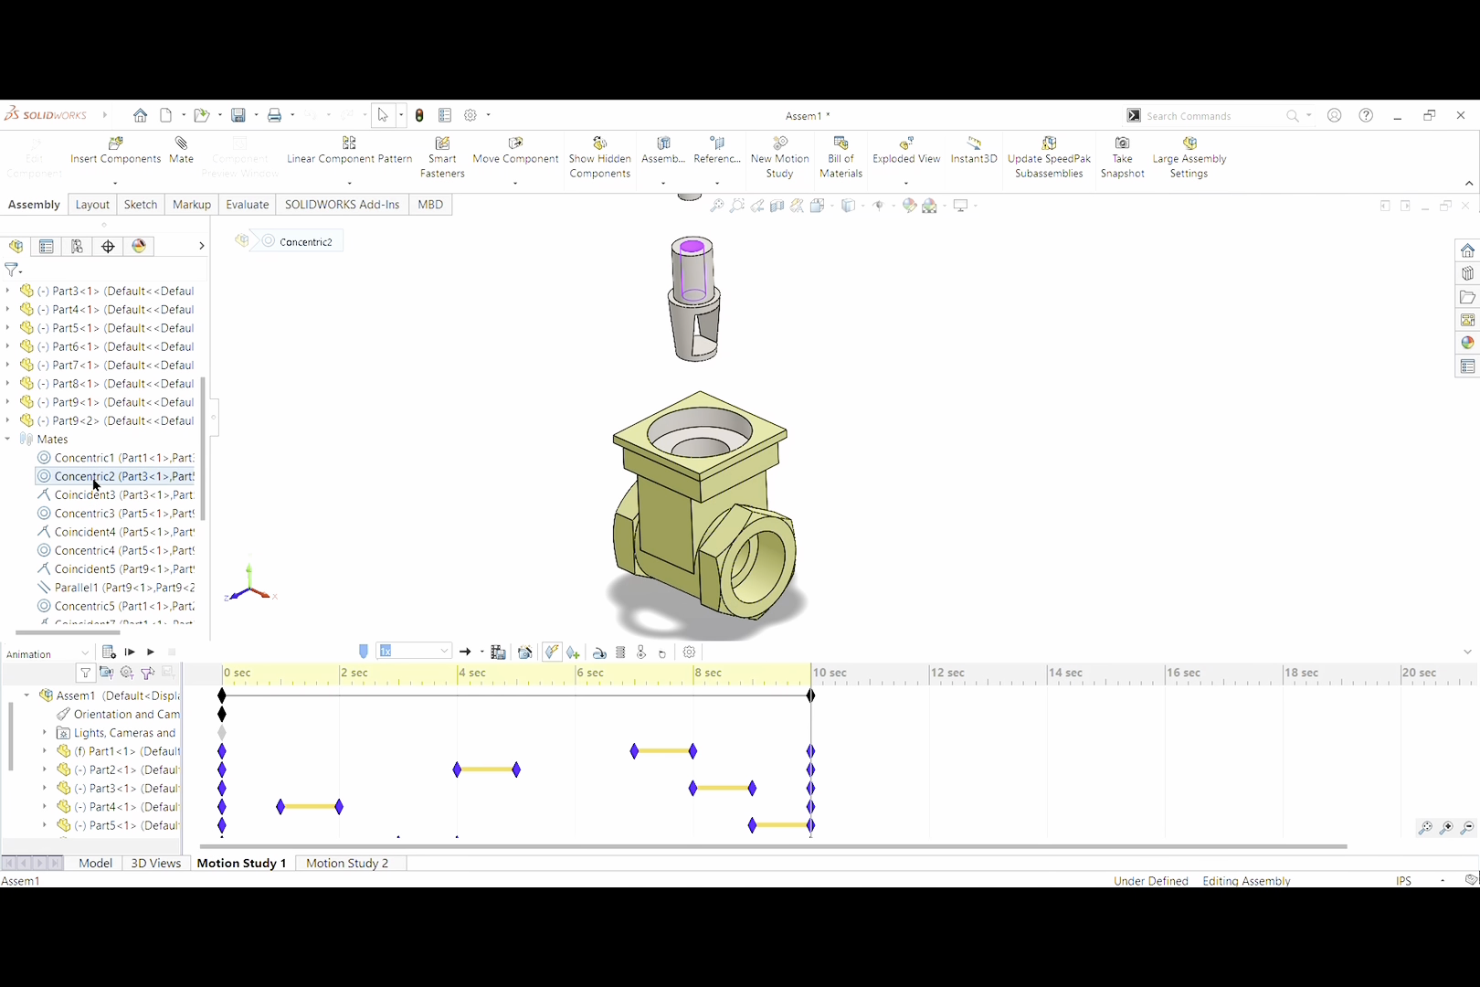
pyautogui.scroll(1, 757, 422)
pyautogui.scroll(-2, 808, 369)
pyautogui.scroll(4, 815, 366)
pyautogui.scroll(-3, 863, 322)
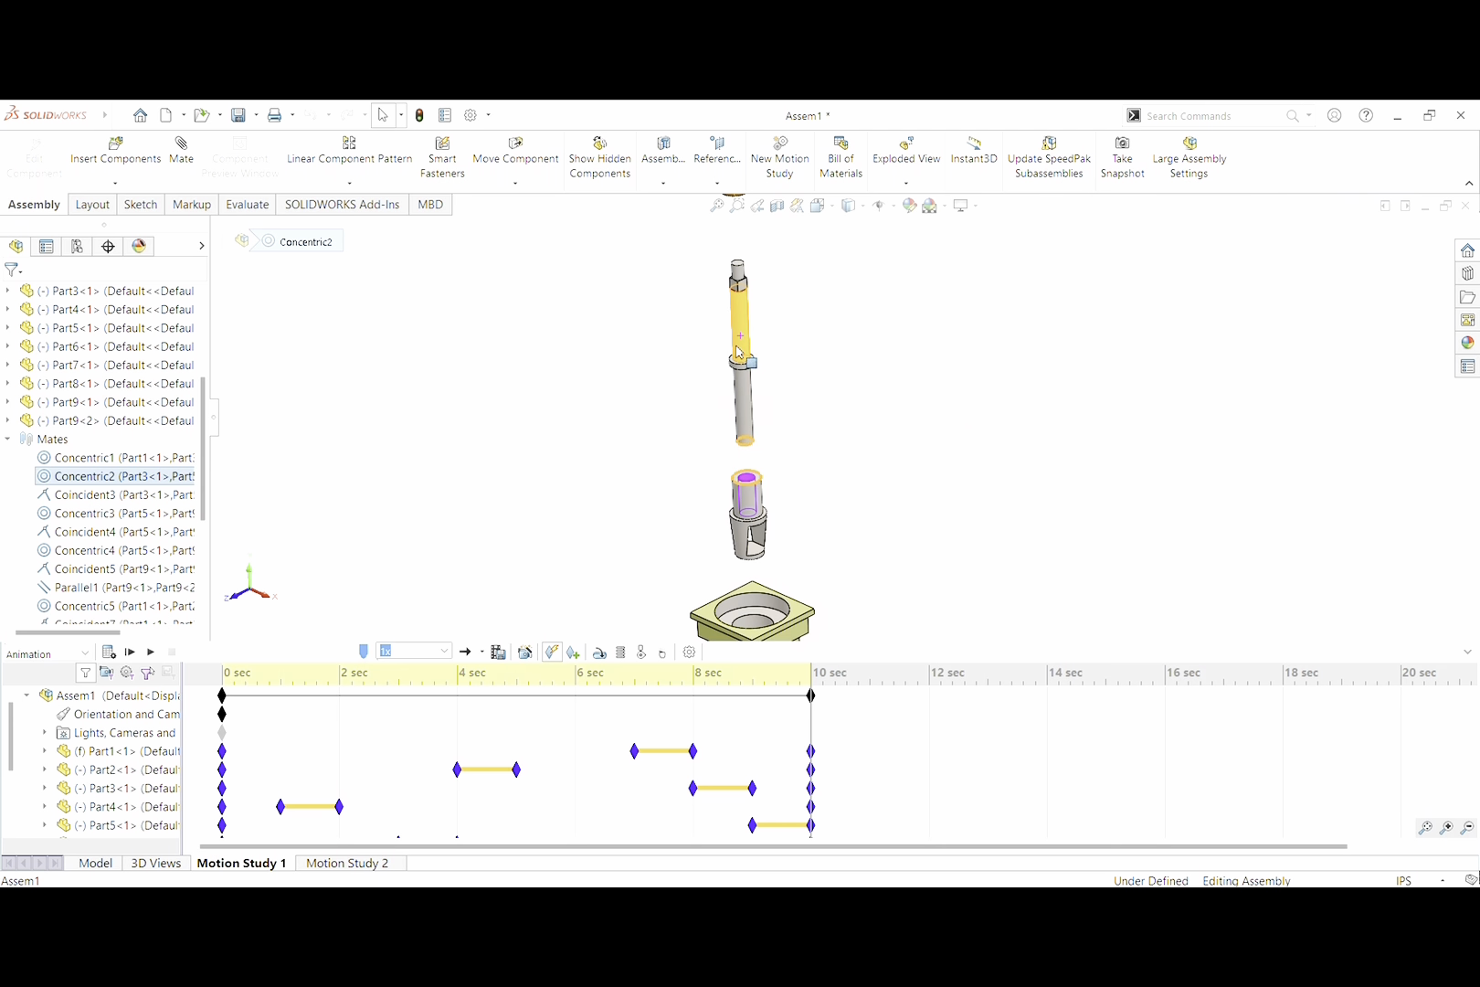
pyautogui.scroll(1, 742, 354)
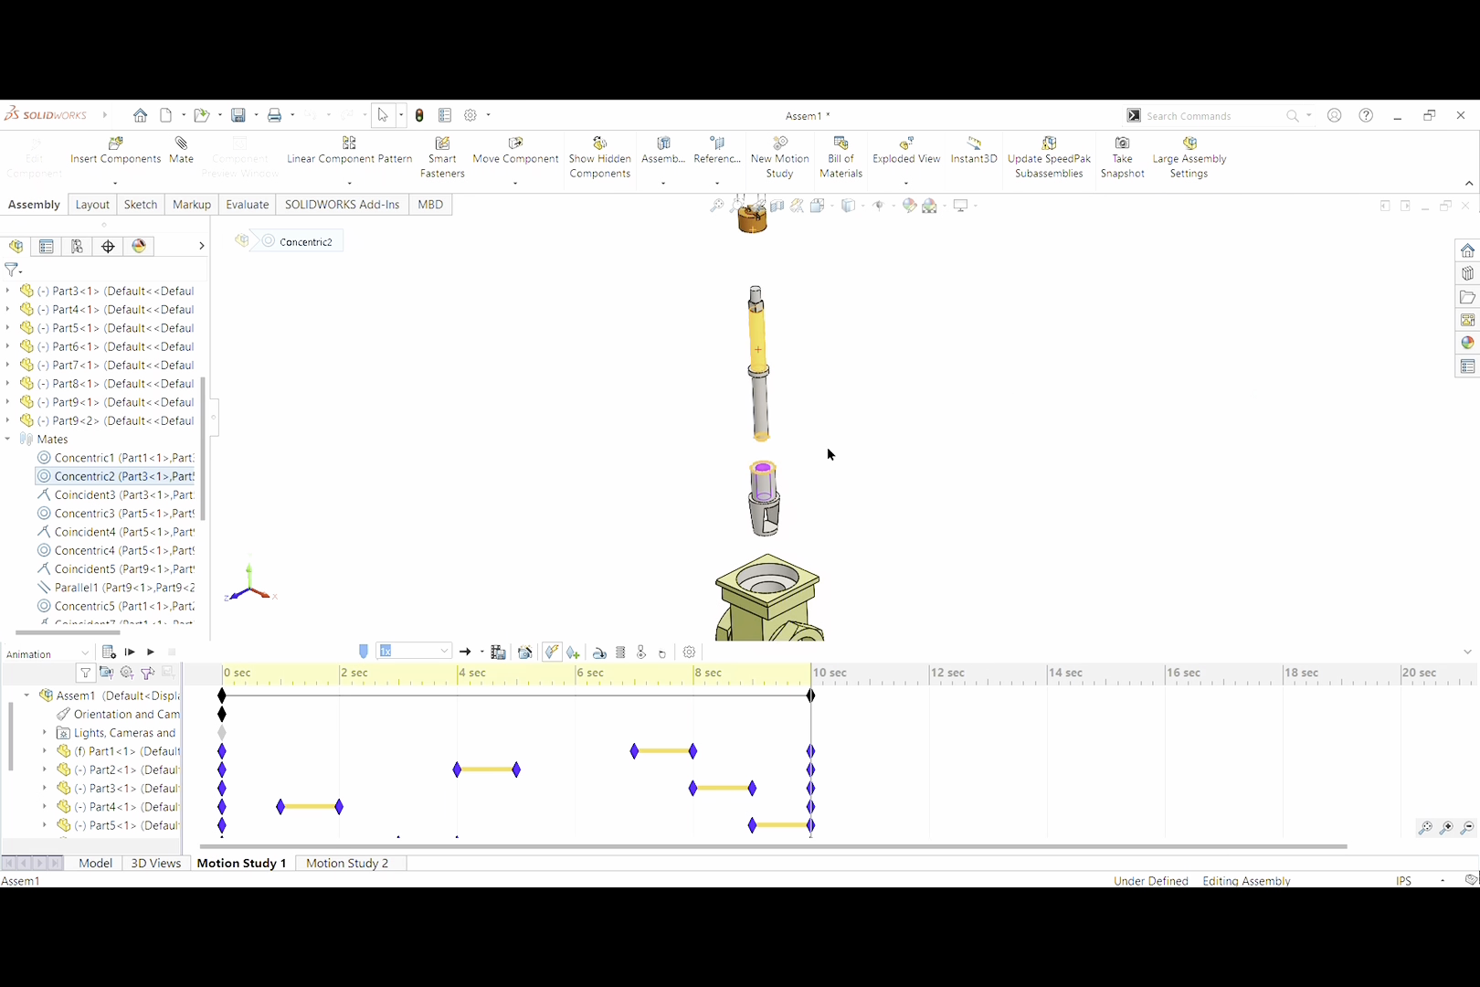
# Select the Coincident3 mate and examine the mated flat faces inside the slotted part and at the stem's lower end
pyautogui.click(164, 500)
pyautogui.scroll(-3, 726, 554)
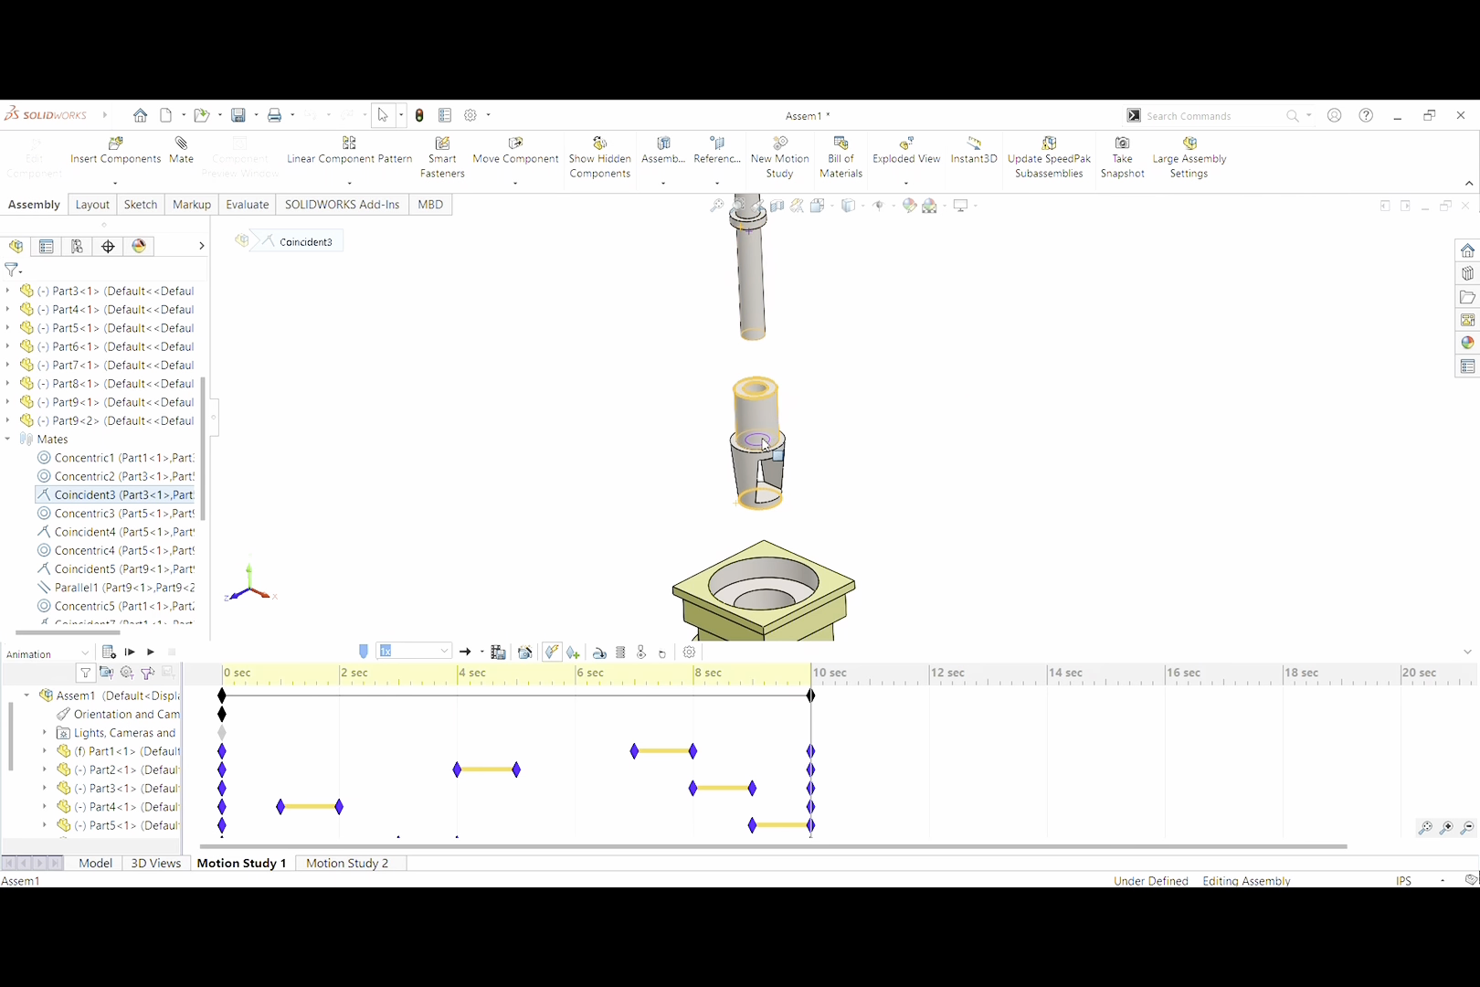
pyautogui.click(971, 485)
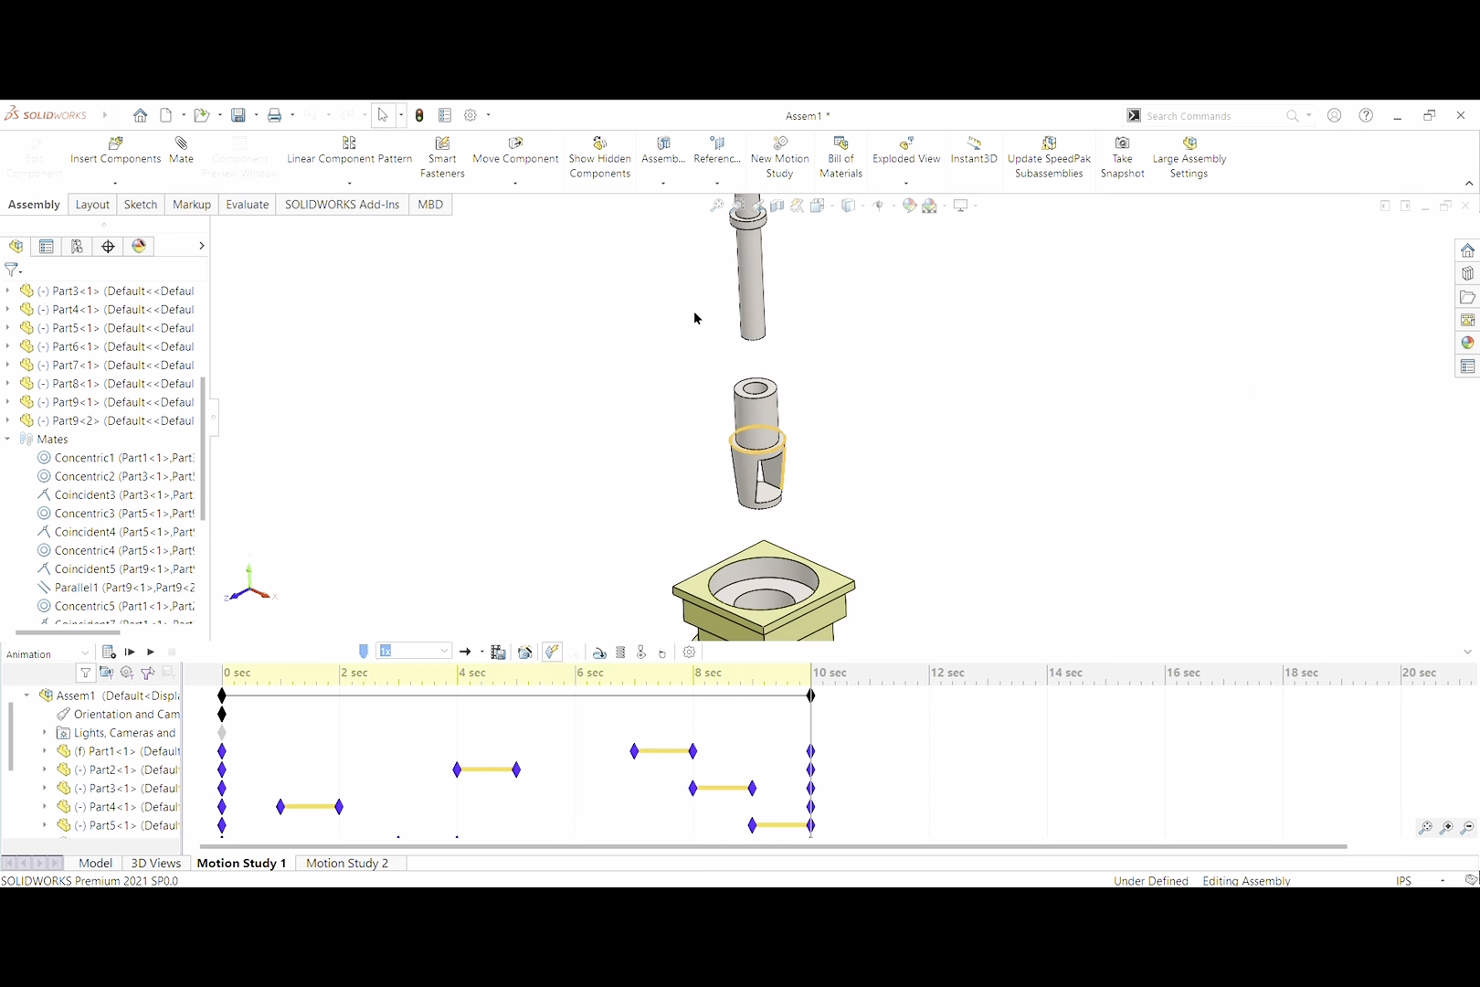
pyautogui.click(103, 497)
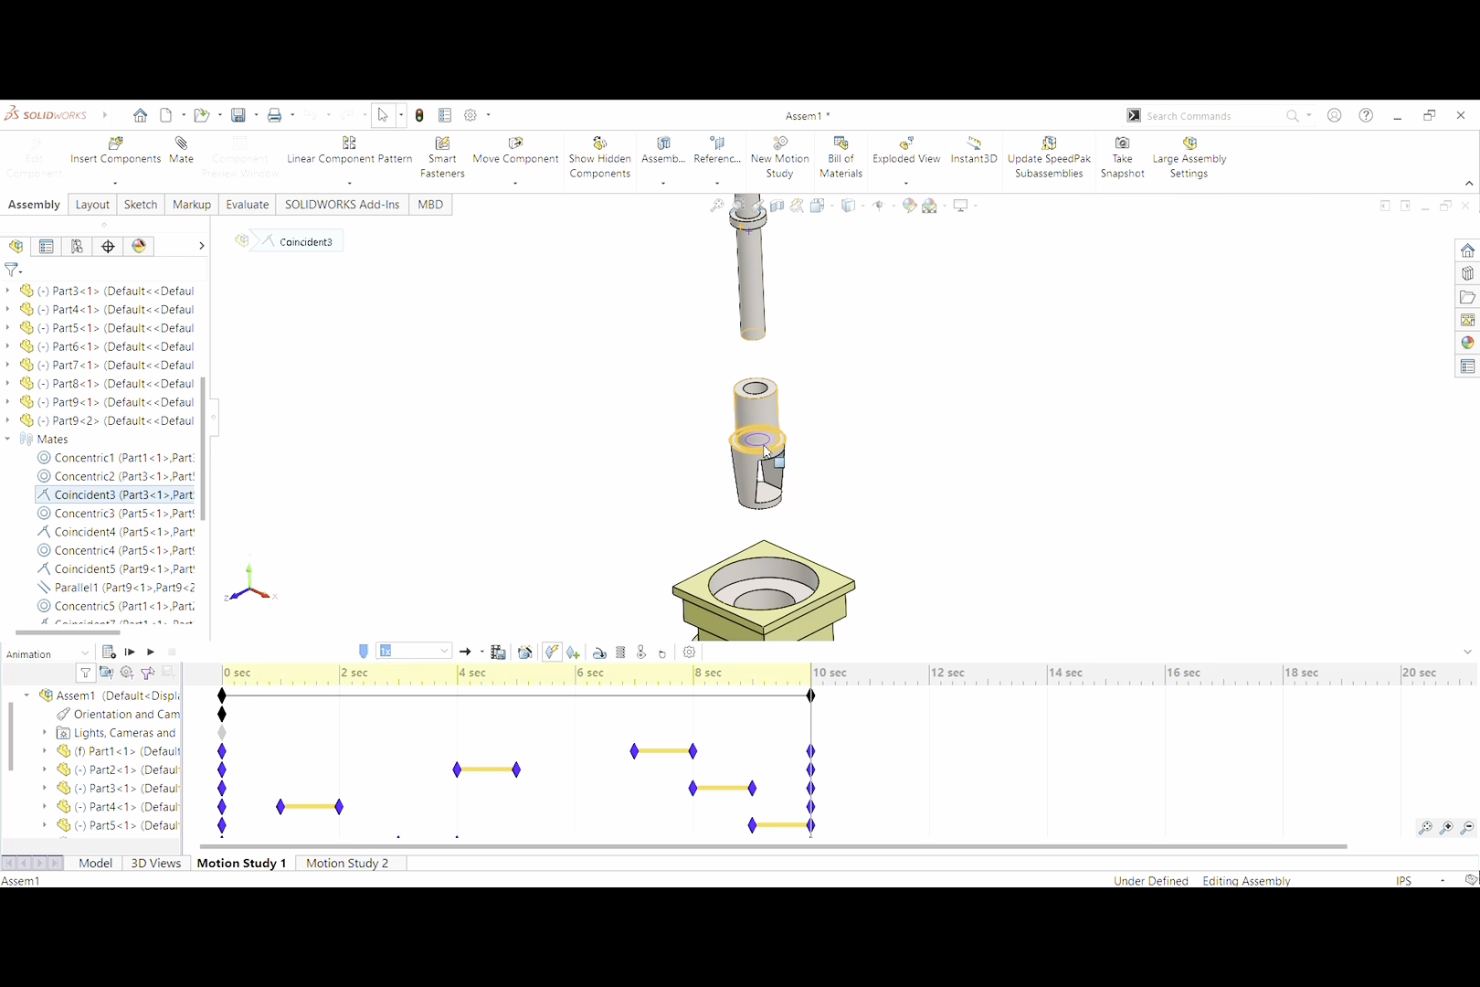
pyautogui.scroll(1, 762, 259)
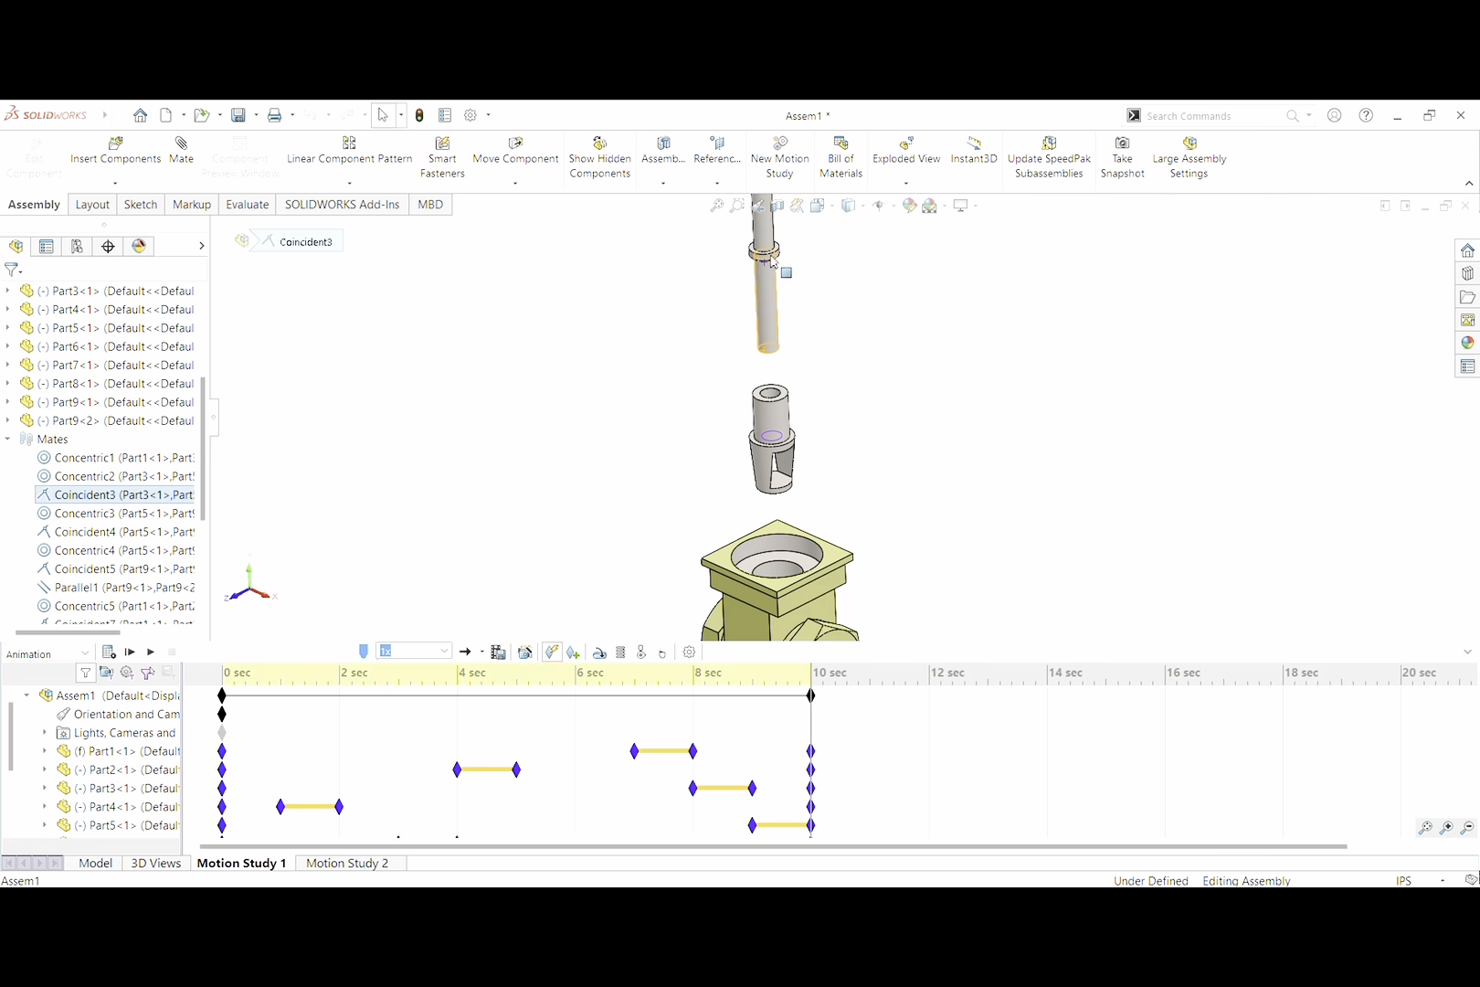
# Select the Concentric3 mate and examine how the stem's round shaft aligns with the brown notched ring
pyautogui.click(155, 515)
pyautogui.scroll(2, 807, 472)
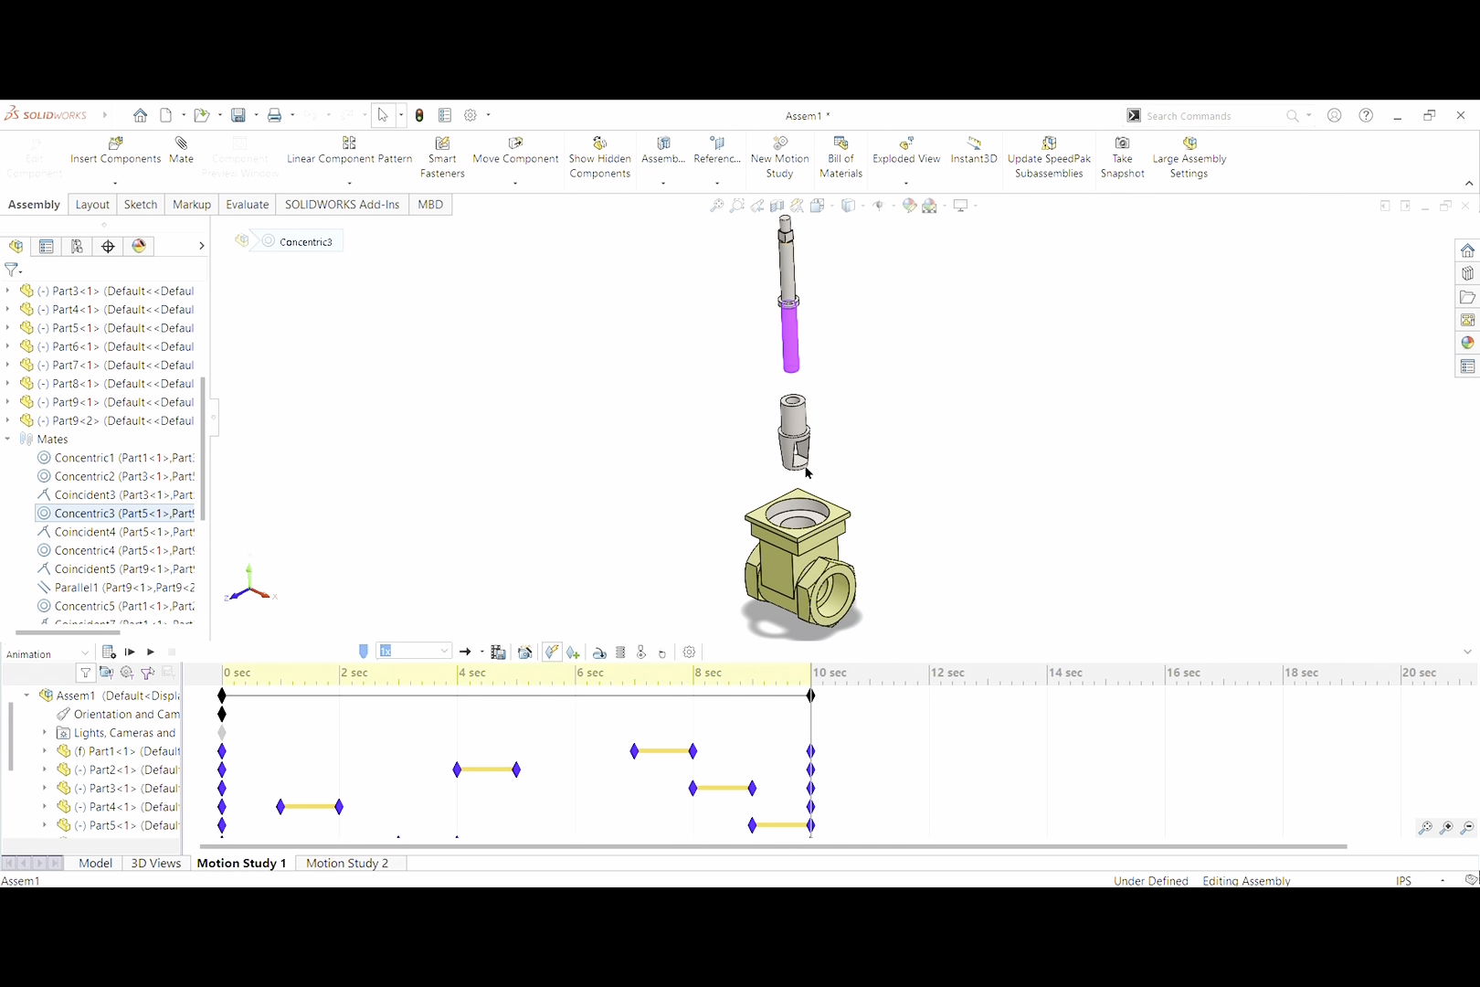
pyautogui.scroll(1, 807, 372)
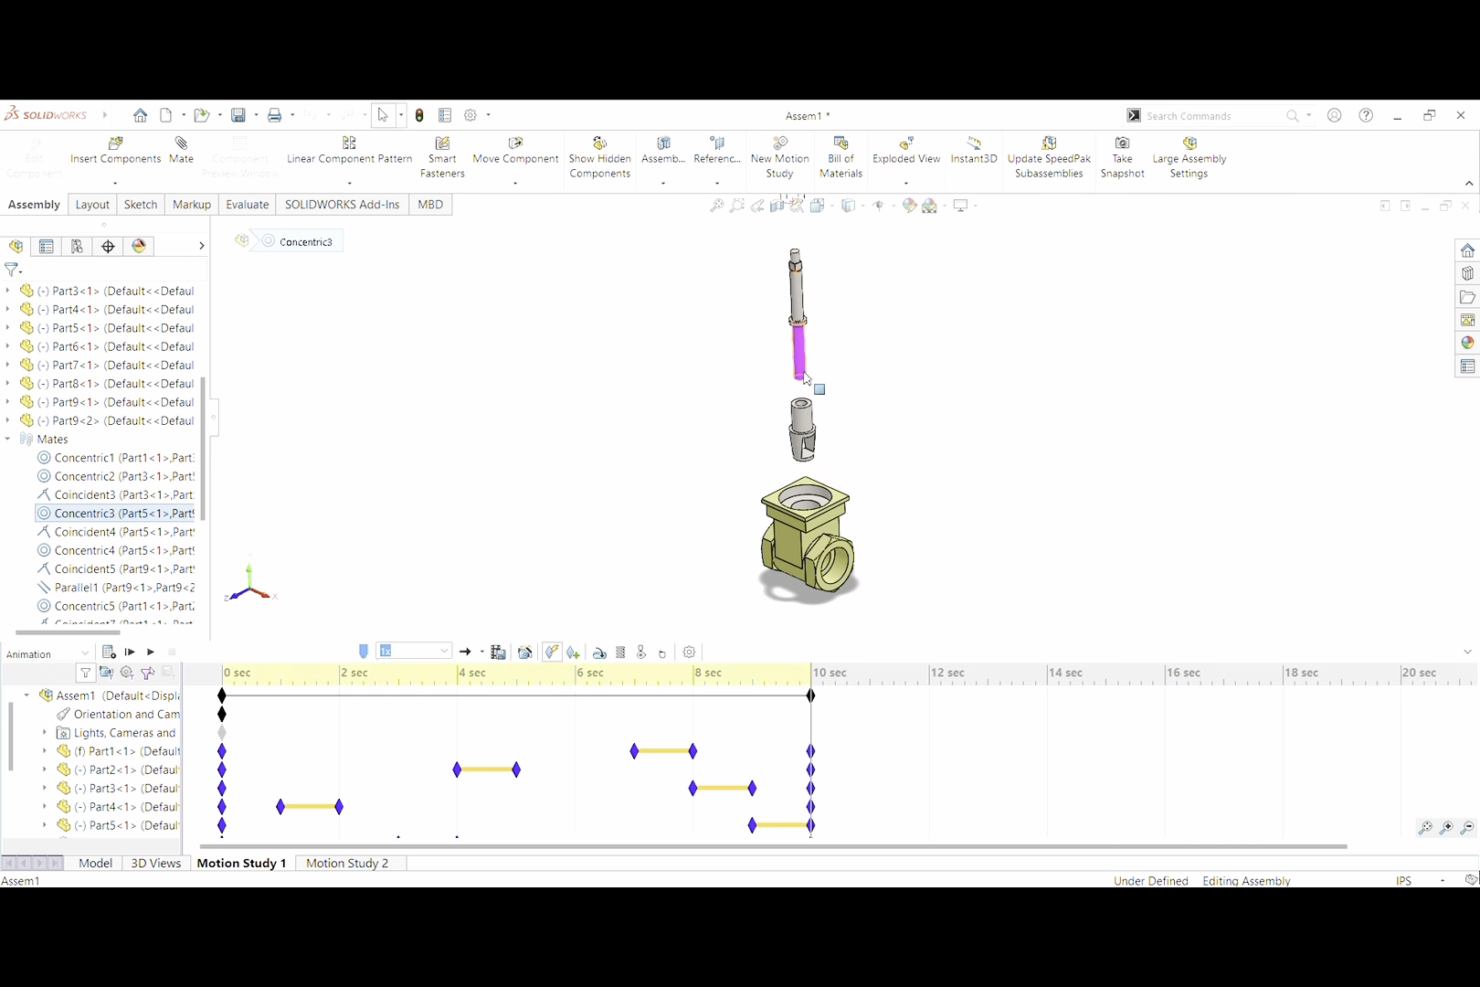
pyautogui.scroll(2, 820, 416)
pyautogui.scroll(-5, 822, 320)
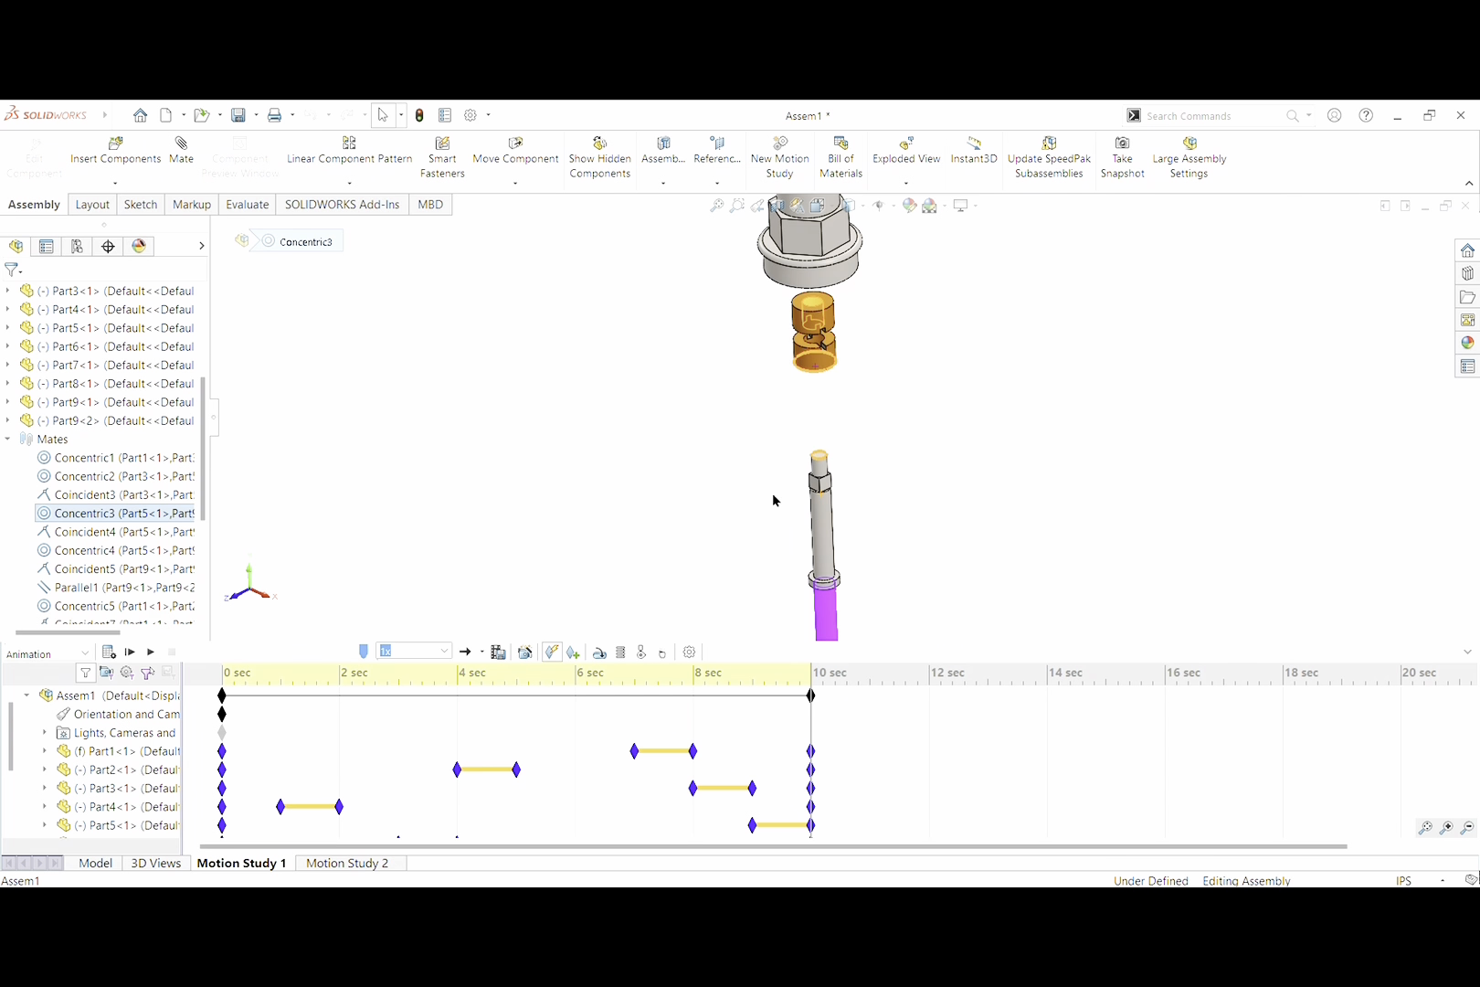
# Select the Coincident4 mate and examine the stem's collar face that seats the brown notched ring
pyautogui.click(135, 539)
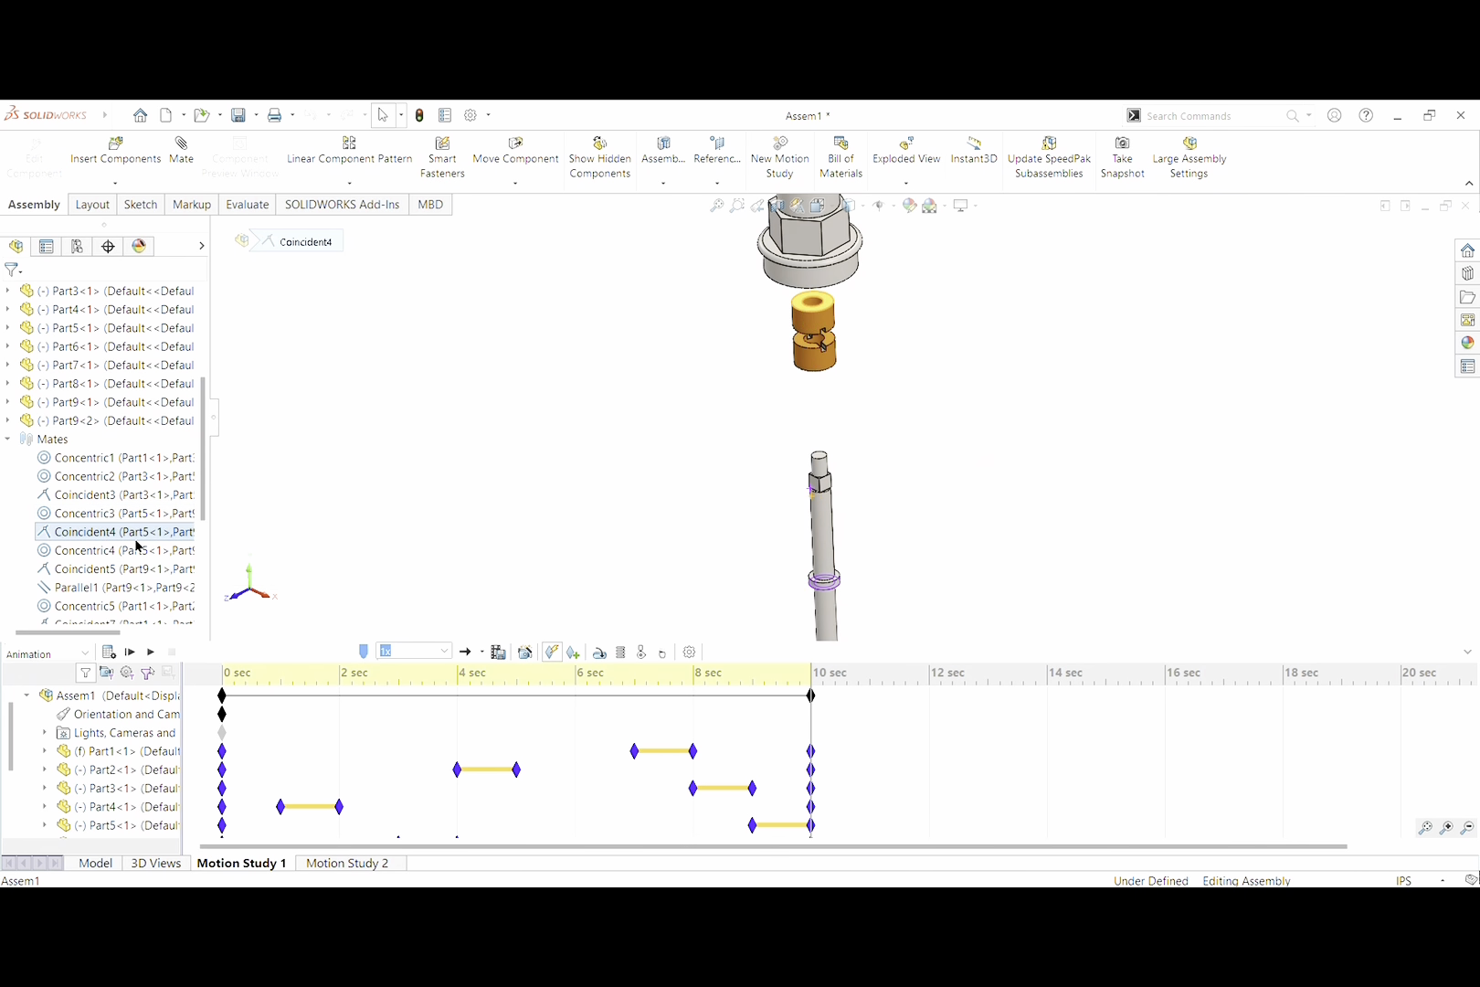
pyautogui.scroll(2, 894, 514)
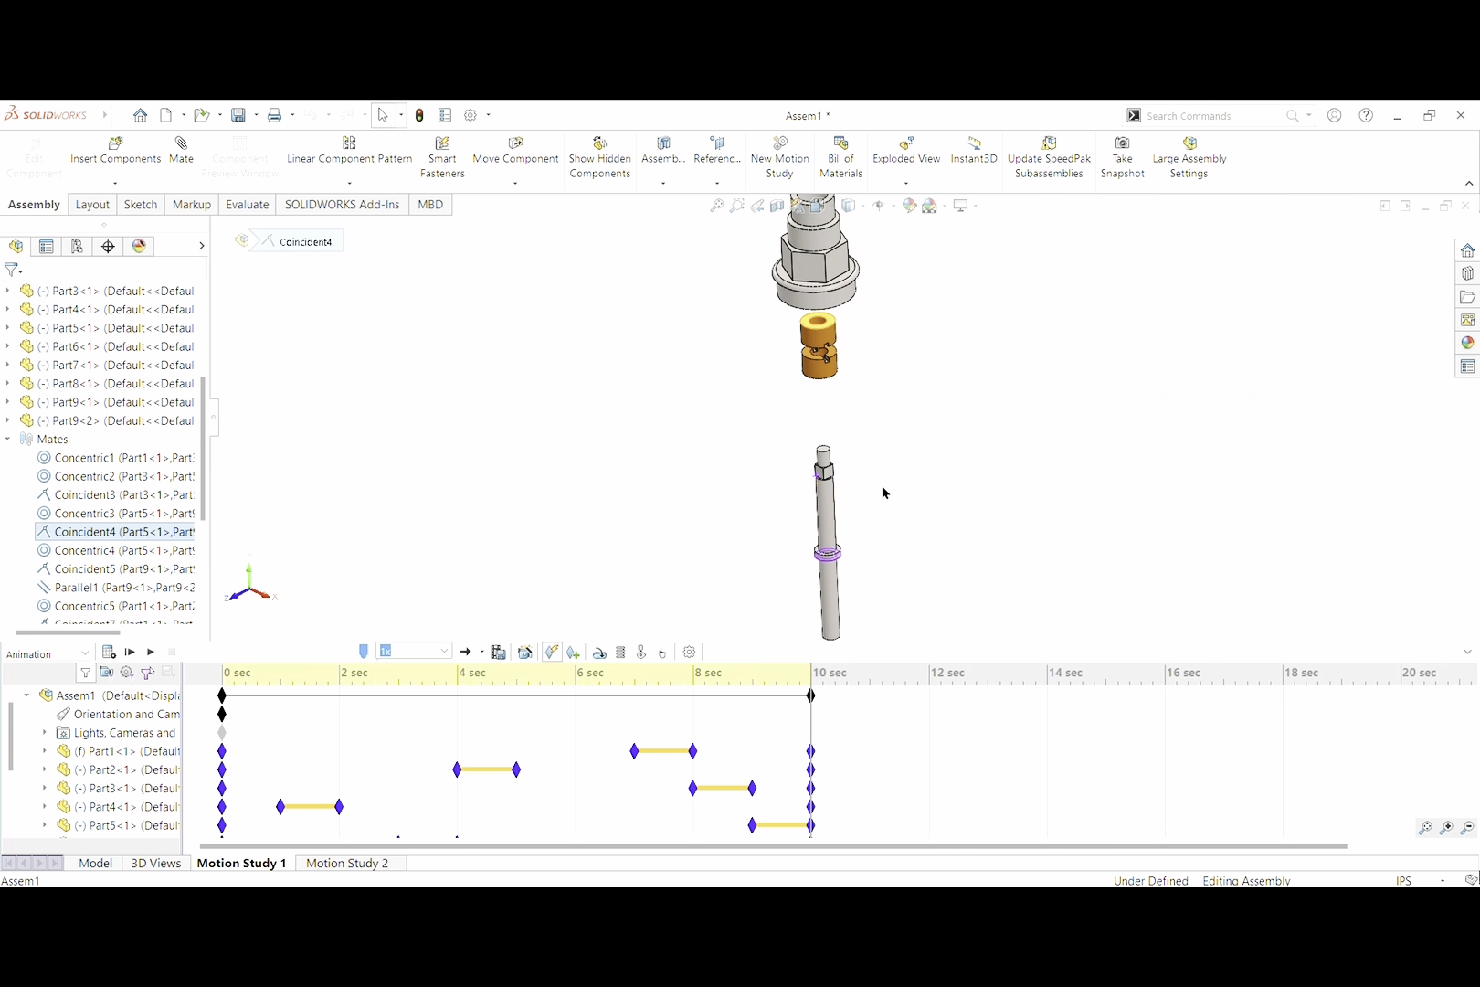
pyautogui.scroll(2, 837, 358)
pyautogui.scroll(2, 837, 355)
pyautogui.moveTo(898, 407); pyautogui.dragTo(871, 388, button='middle')
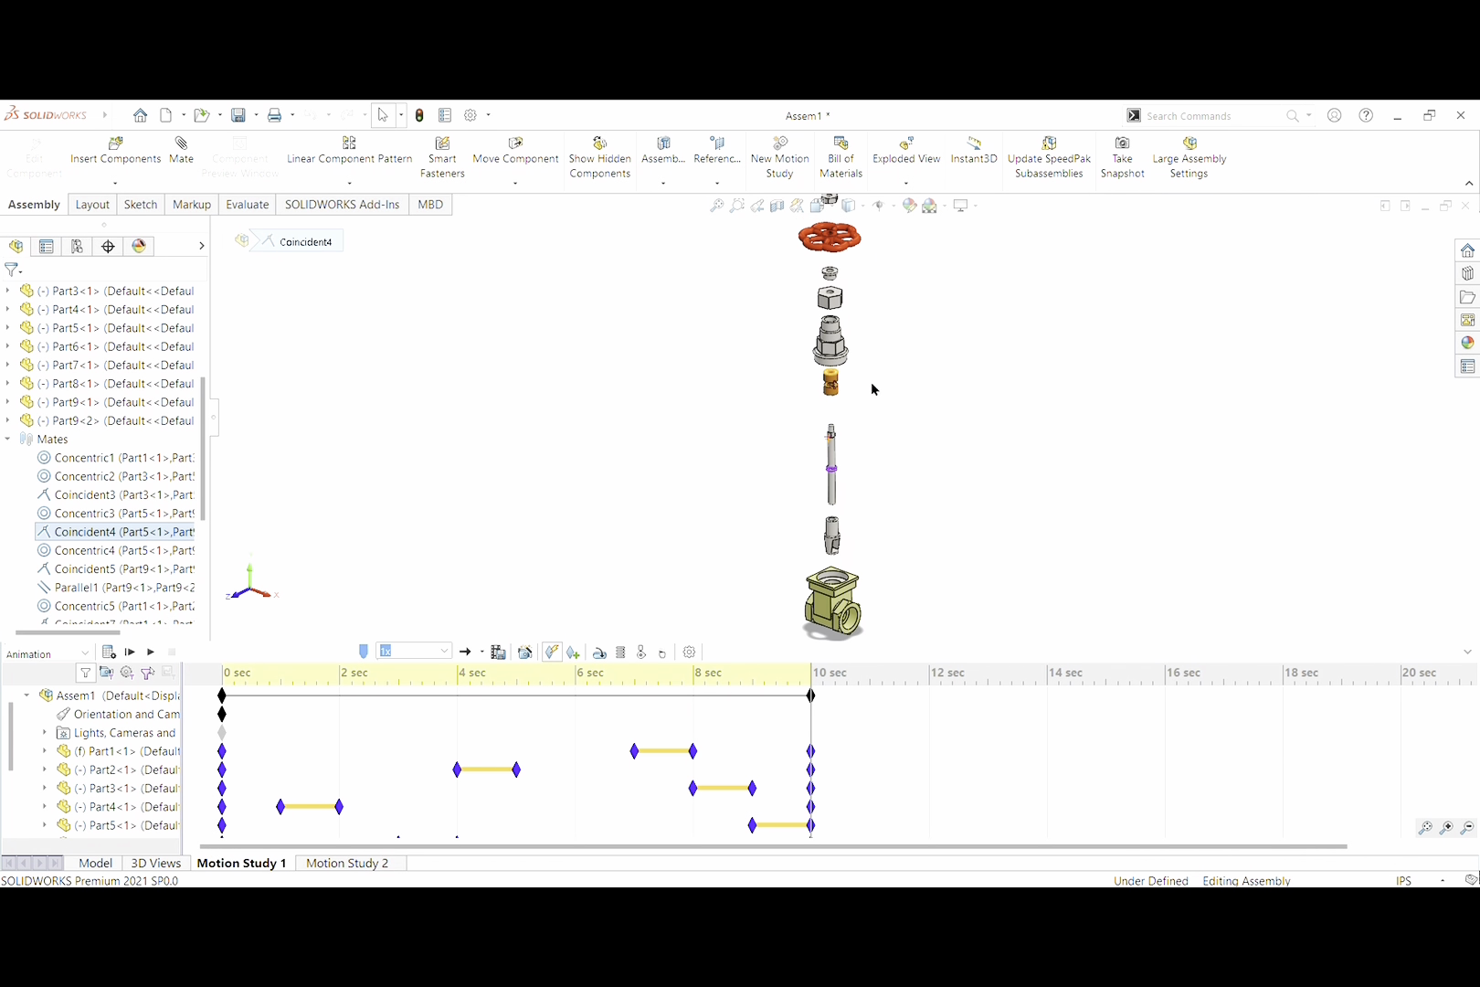
pyautogui.scroll(-2, 873, 388)
pyautogui.scroll(-2, 873, 395)
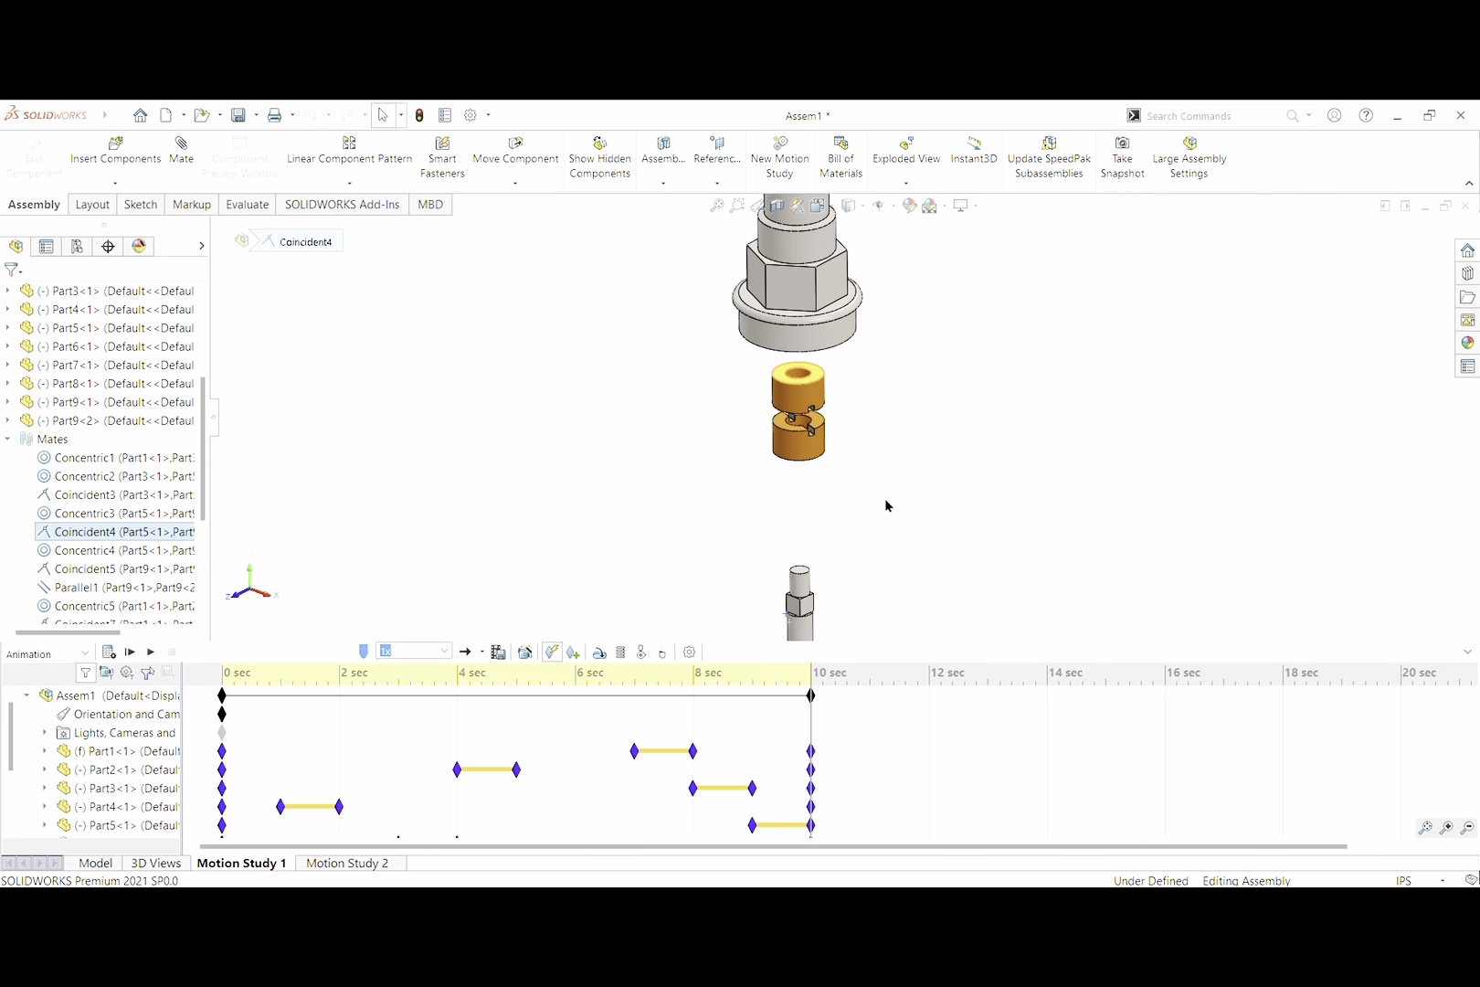
pyautogui.scroll(2, 885, 505)
pyautogui.scroll(-3, 856, 572)
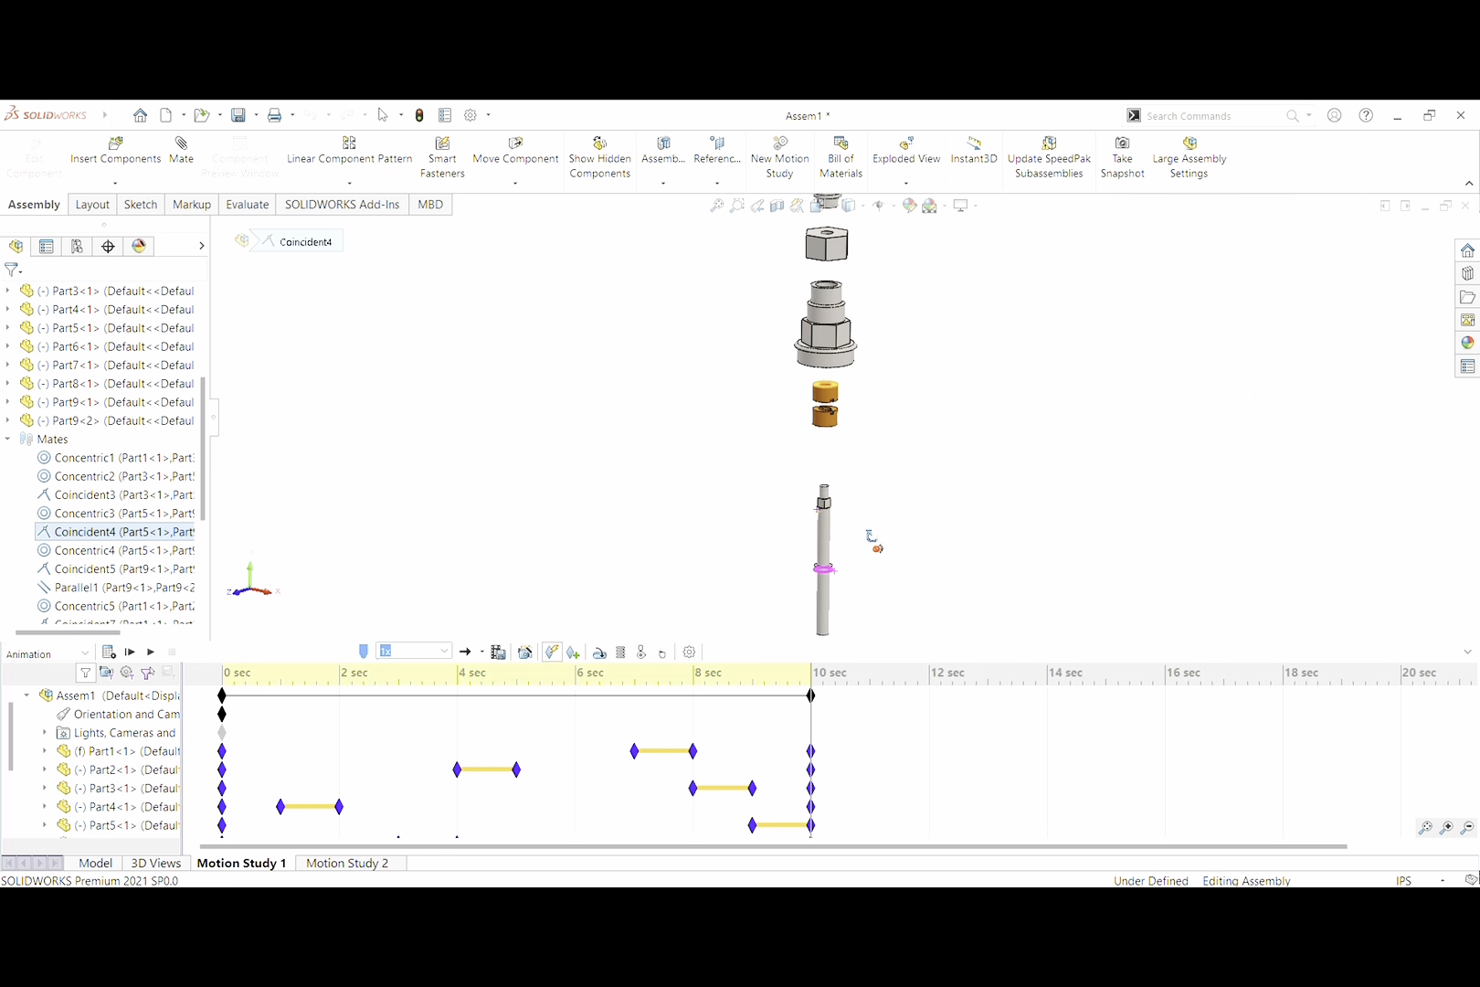
pyautogui.scroll(-3, 825, 590)
pyautogui.moveTo(928, 491); pyautogui.dragTo(875, 480, button='middle')
pyautogui.scroll(4, 862, 407)
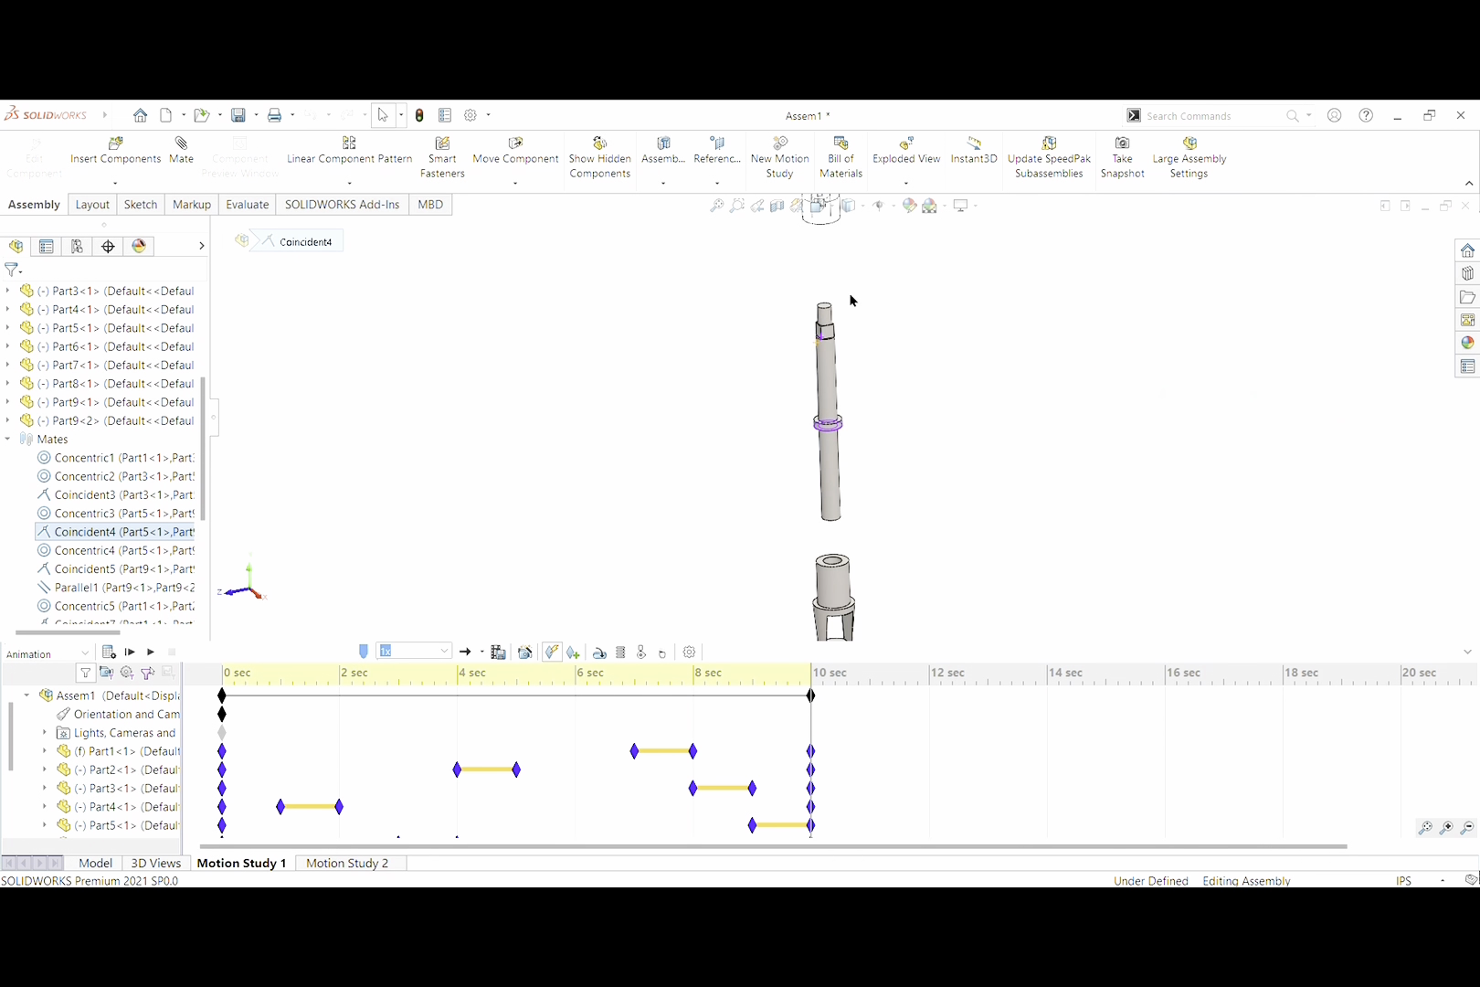
pyautogui.scroll(2, 849, 293)
pyautogui.scroll(3, 839, 263)
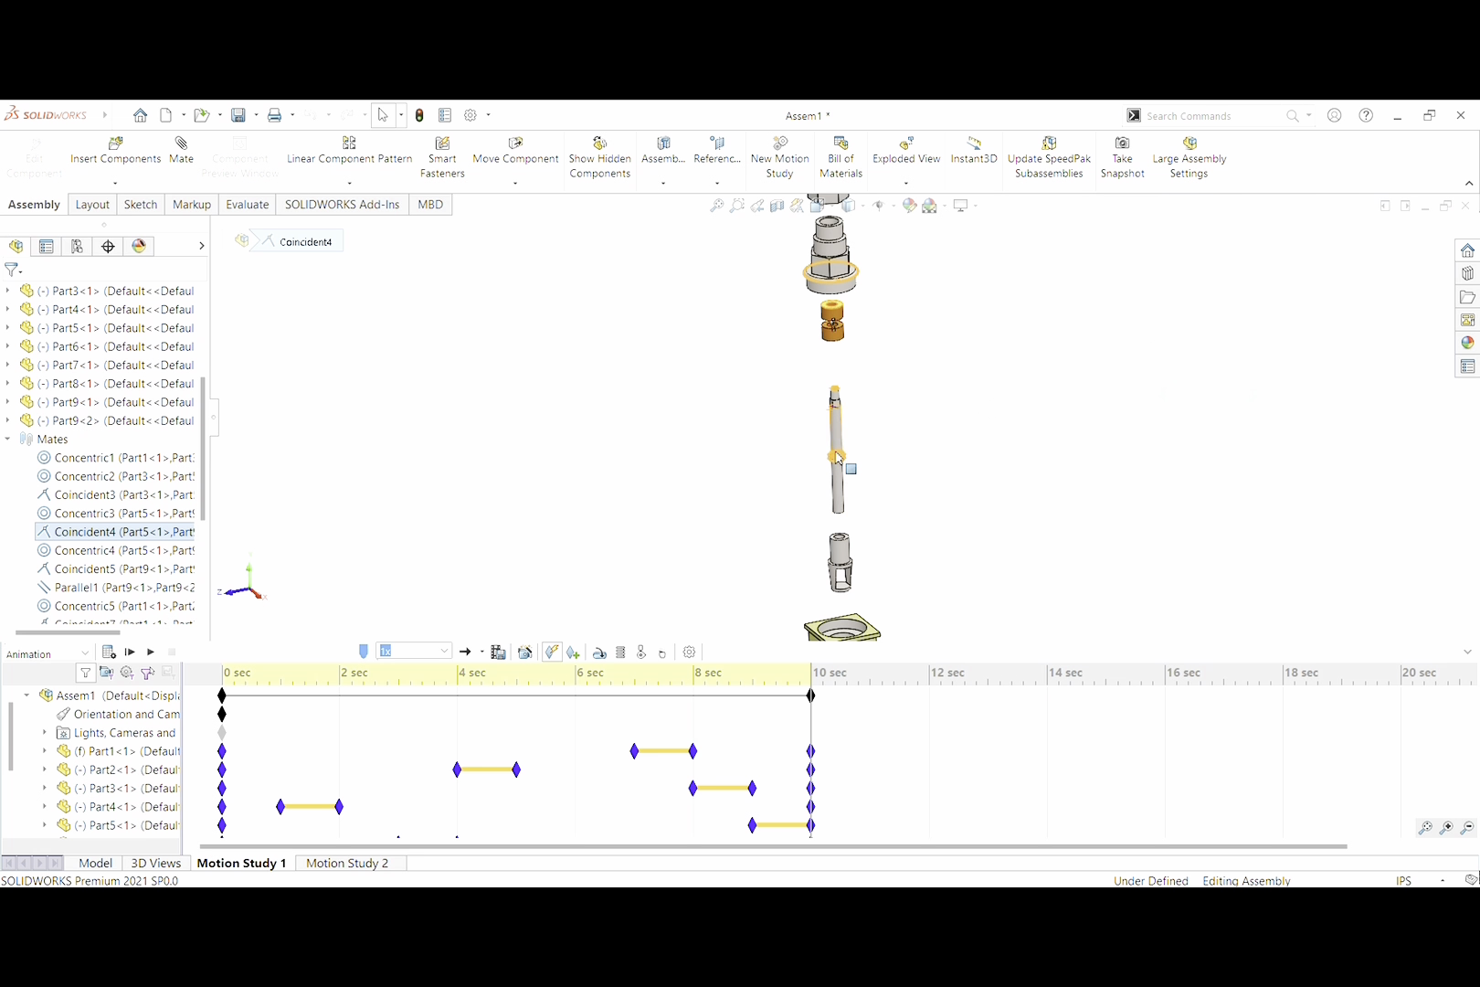
# Inspect the Concentric4 mate on the stem's upper shaft and the Coincident5 mate between the two brown notched rings
pyautogui.click(178, 553)
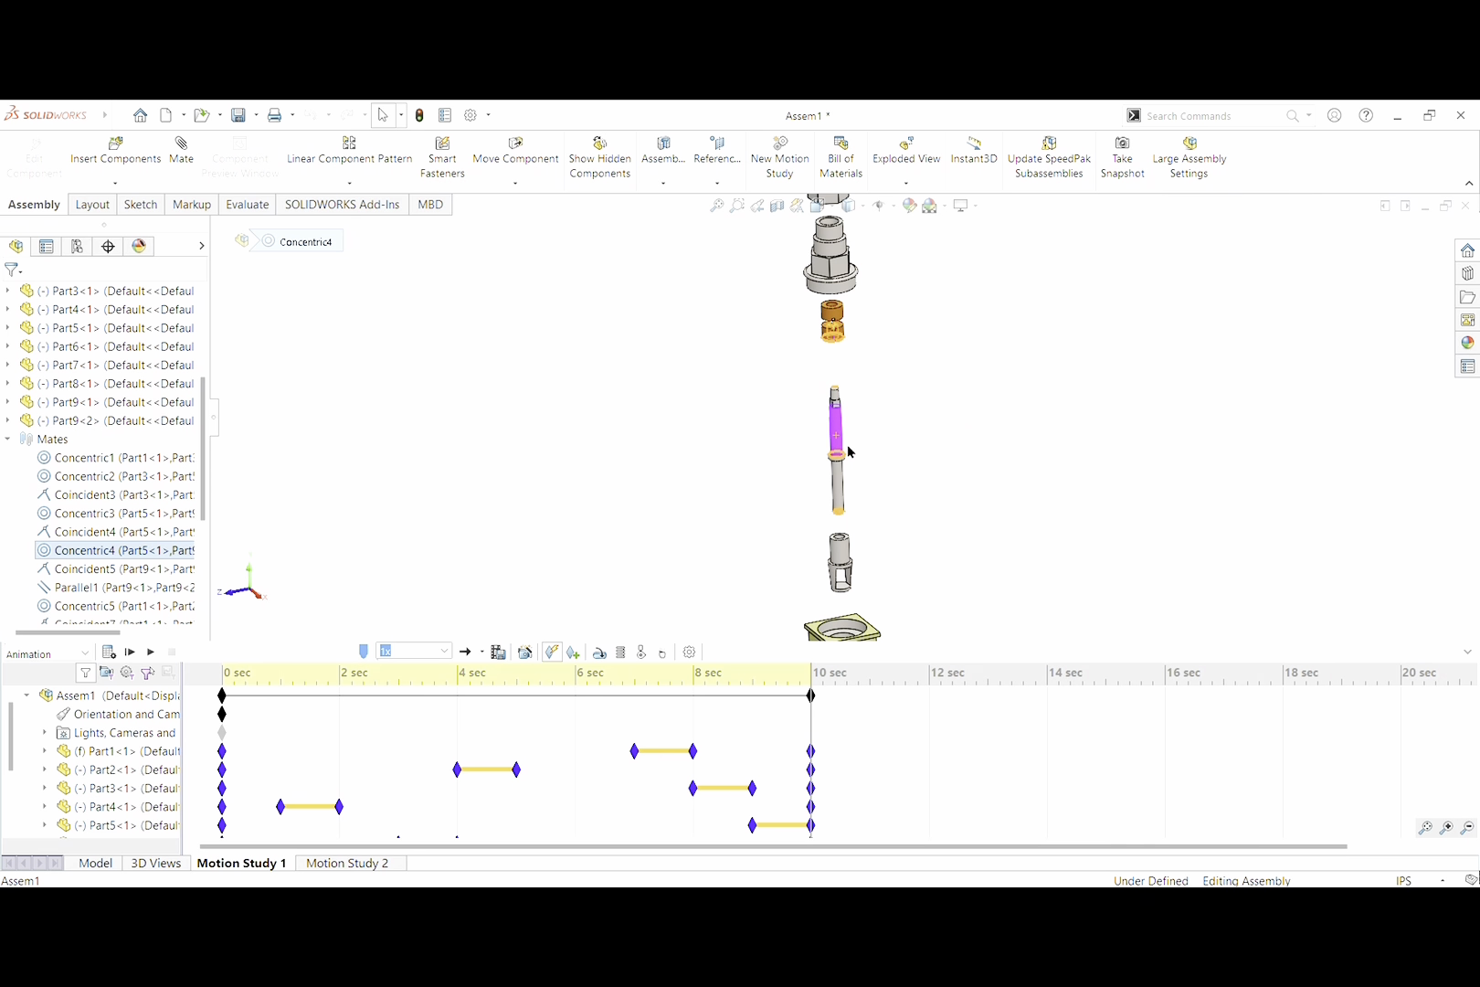
pyautogui.scroll(-3, 852, 428)
pyautogui.click(119, 569)
pyautogui.scroll(2, 865, 432)
pyautogui.scroll(-2, 855, 357)
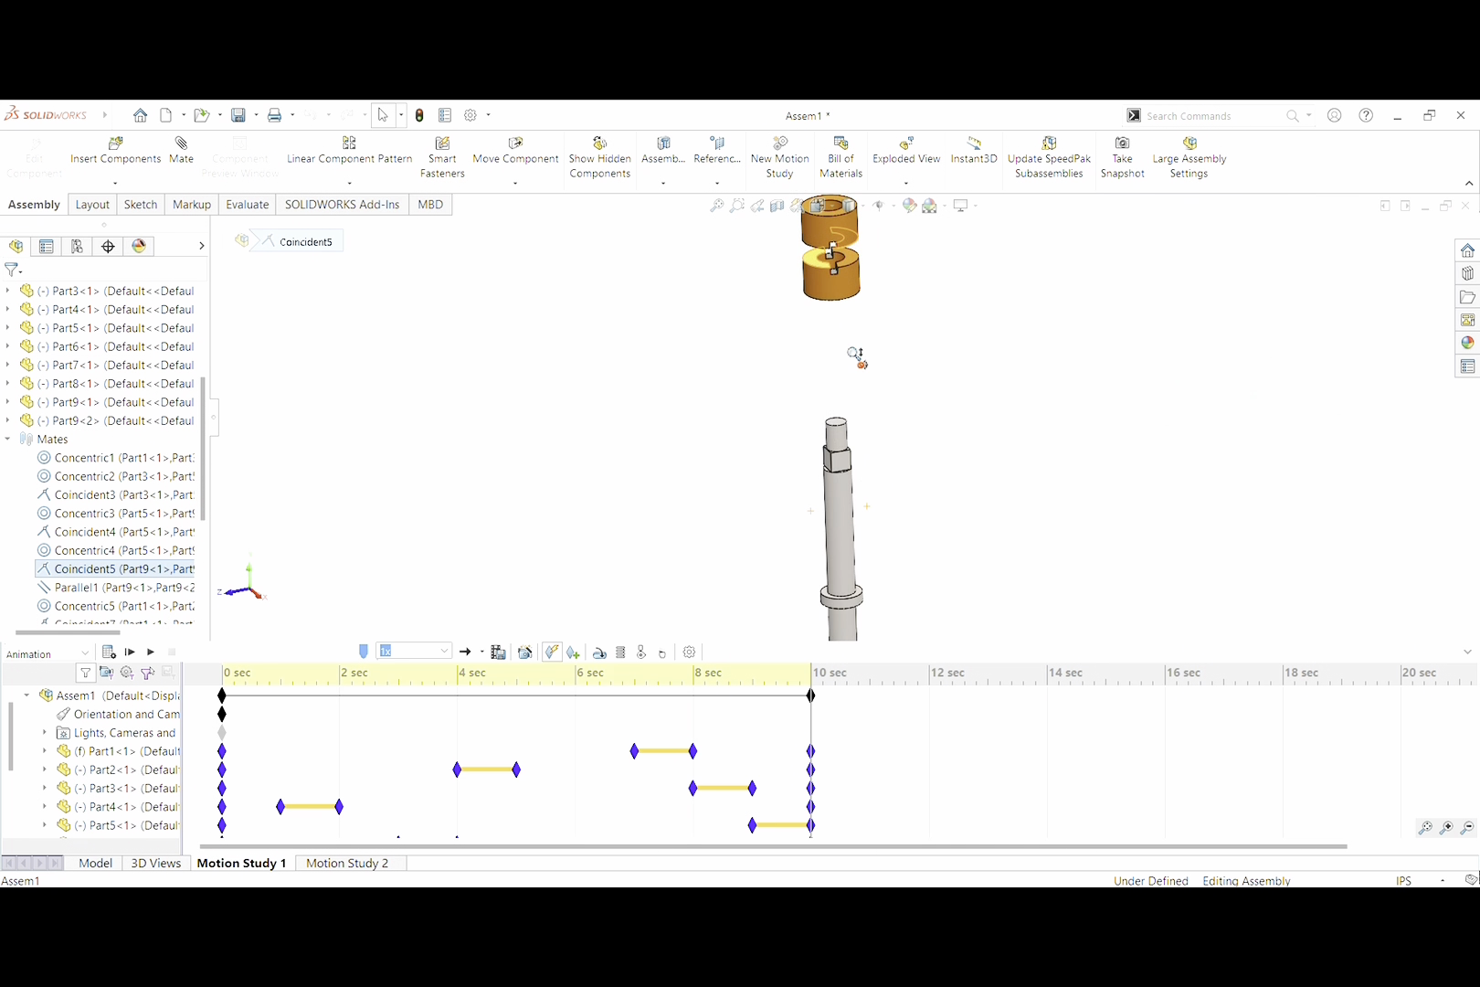
pyautogui.scroll(2, 855, 355)
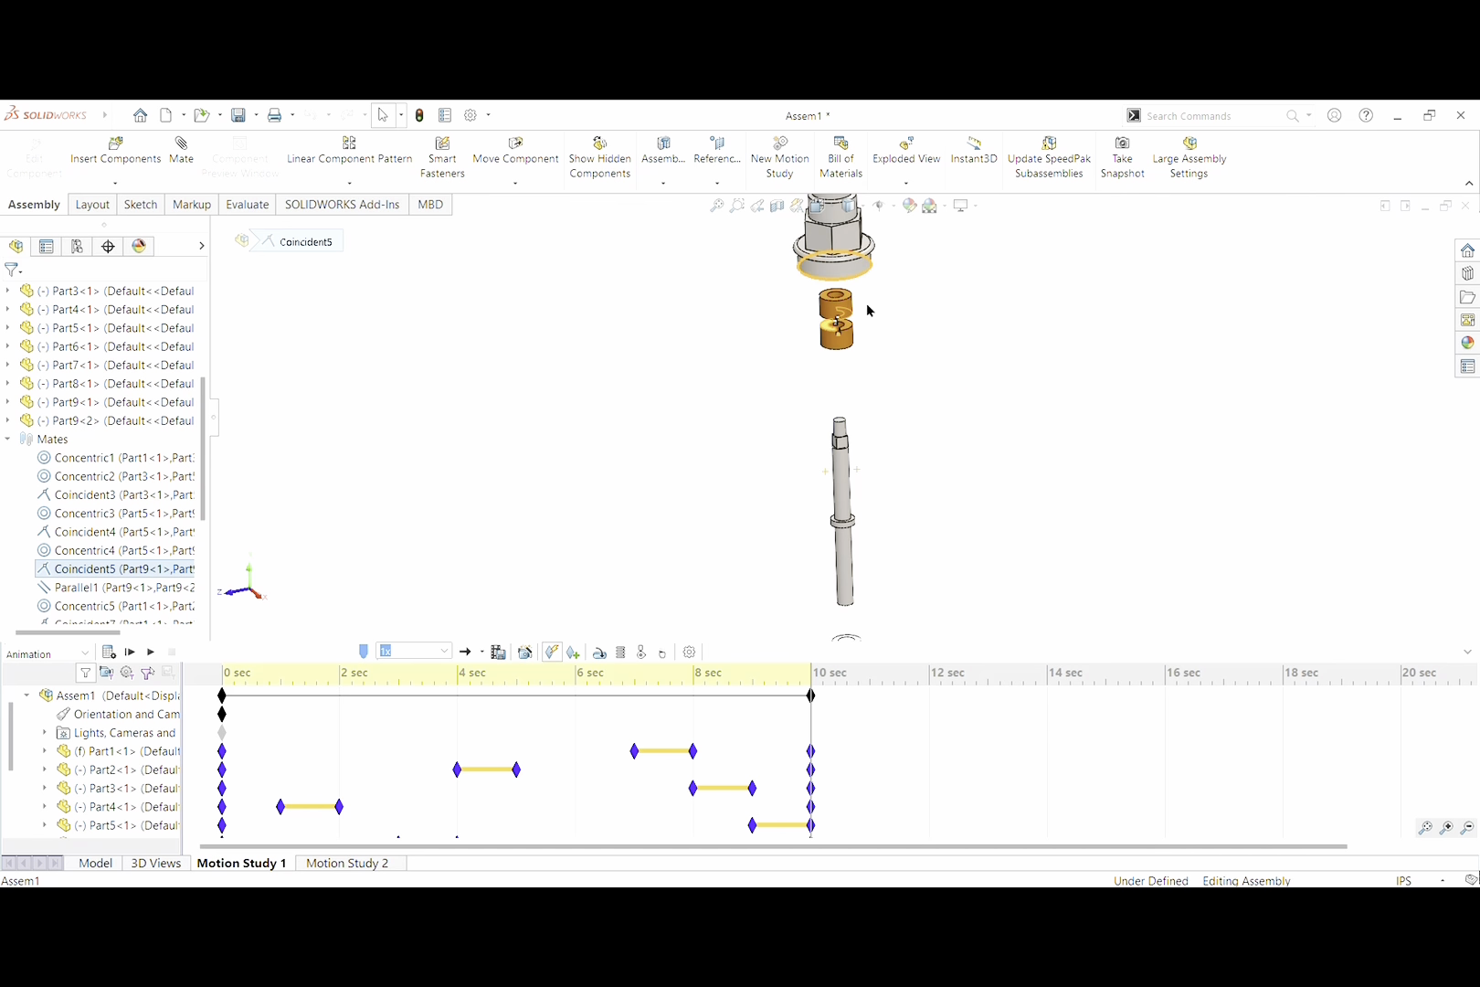
# Select the Parallel1 mate and examine the notch side faces on the two brown rings up close
pyautogui.click(188, 587)
pyautogui.scroll(3, 865, 420)
pyautogui.scroll(-3, 866, 354)
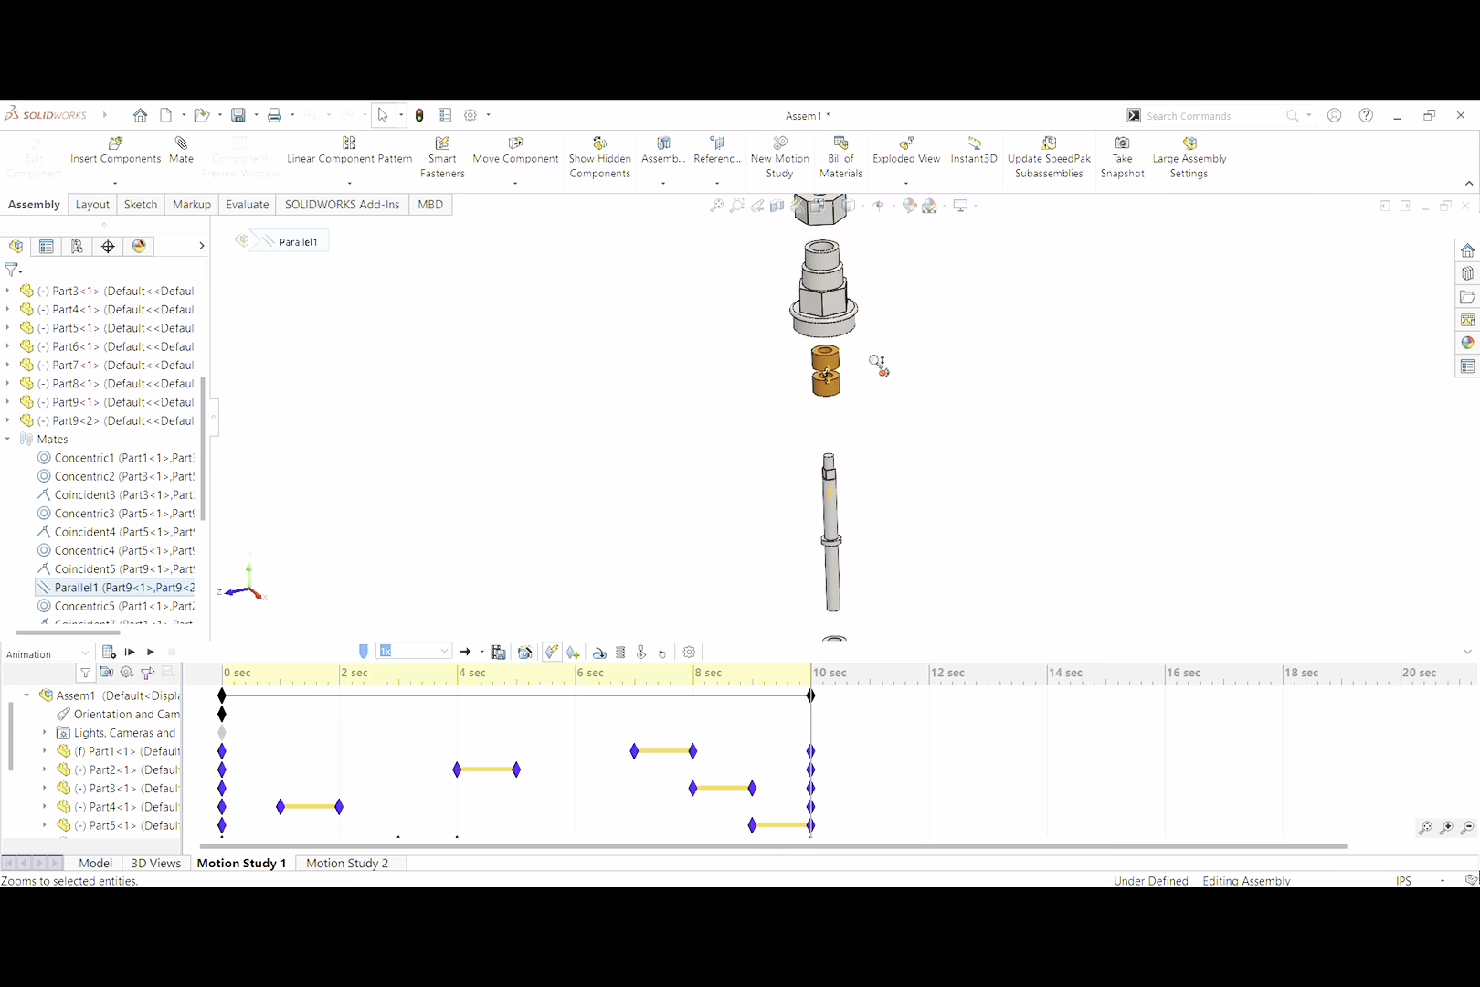
pyautogui.scroll(3, 876, 391)
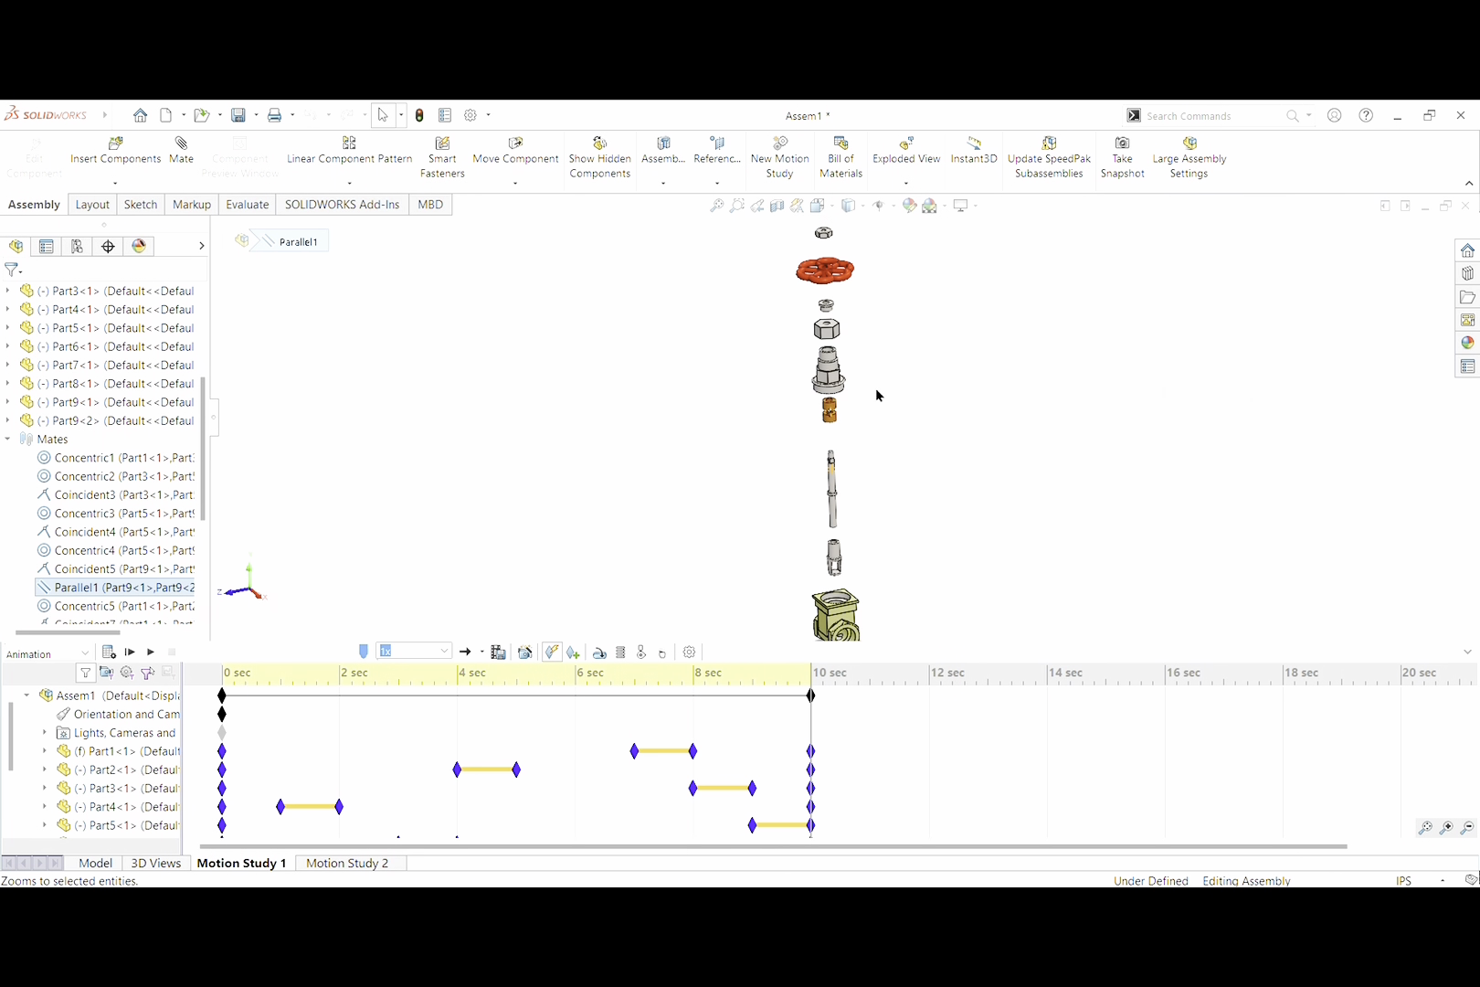
pyautogui.scroll(-1, 885, 399)
pyautogui.scroll(2, 870, 485)
pyautogui.scroll(-4, 870, 484)
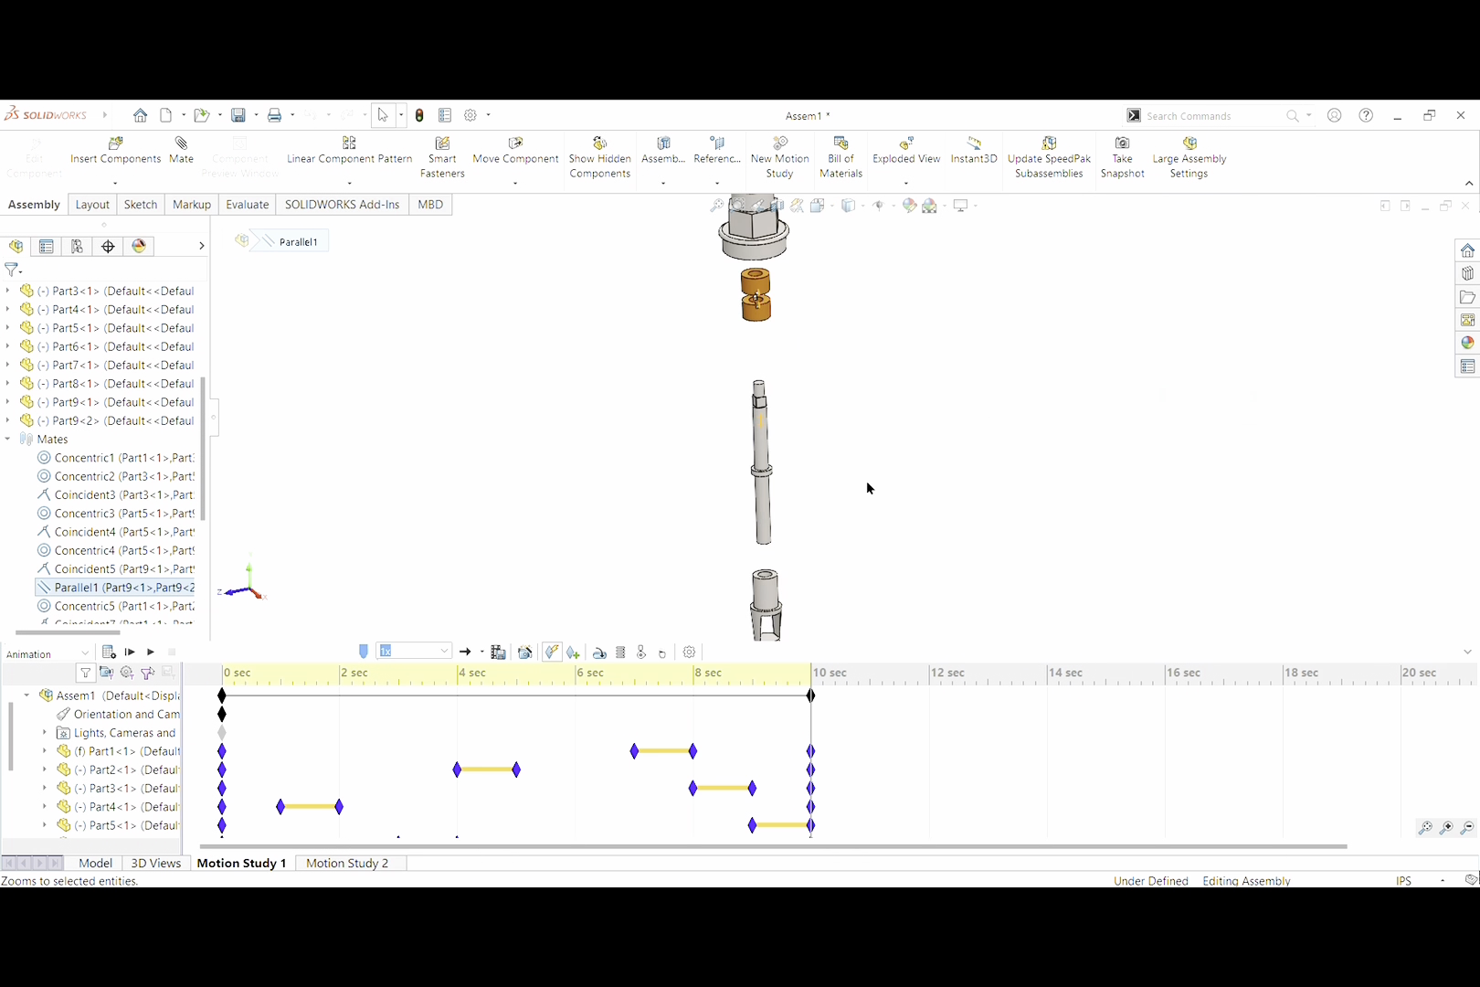
pyautogui.scroll(-6, 781, 393)
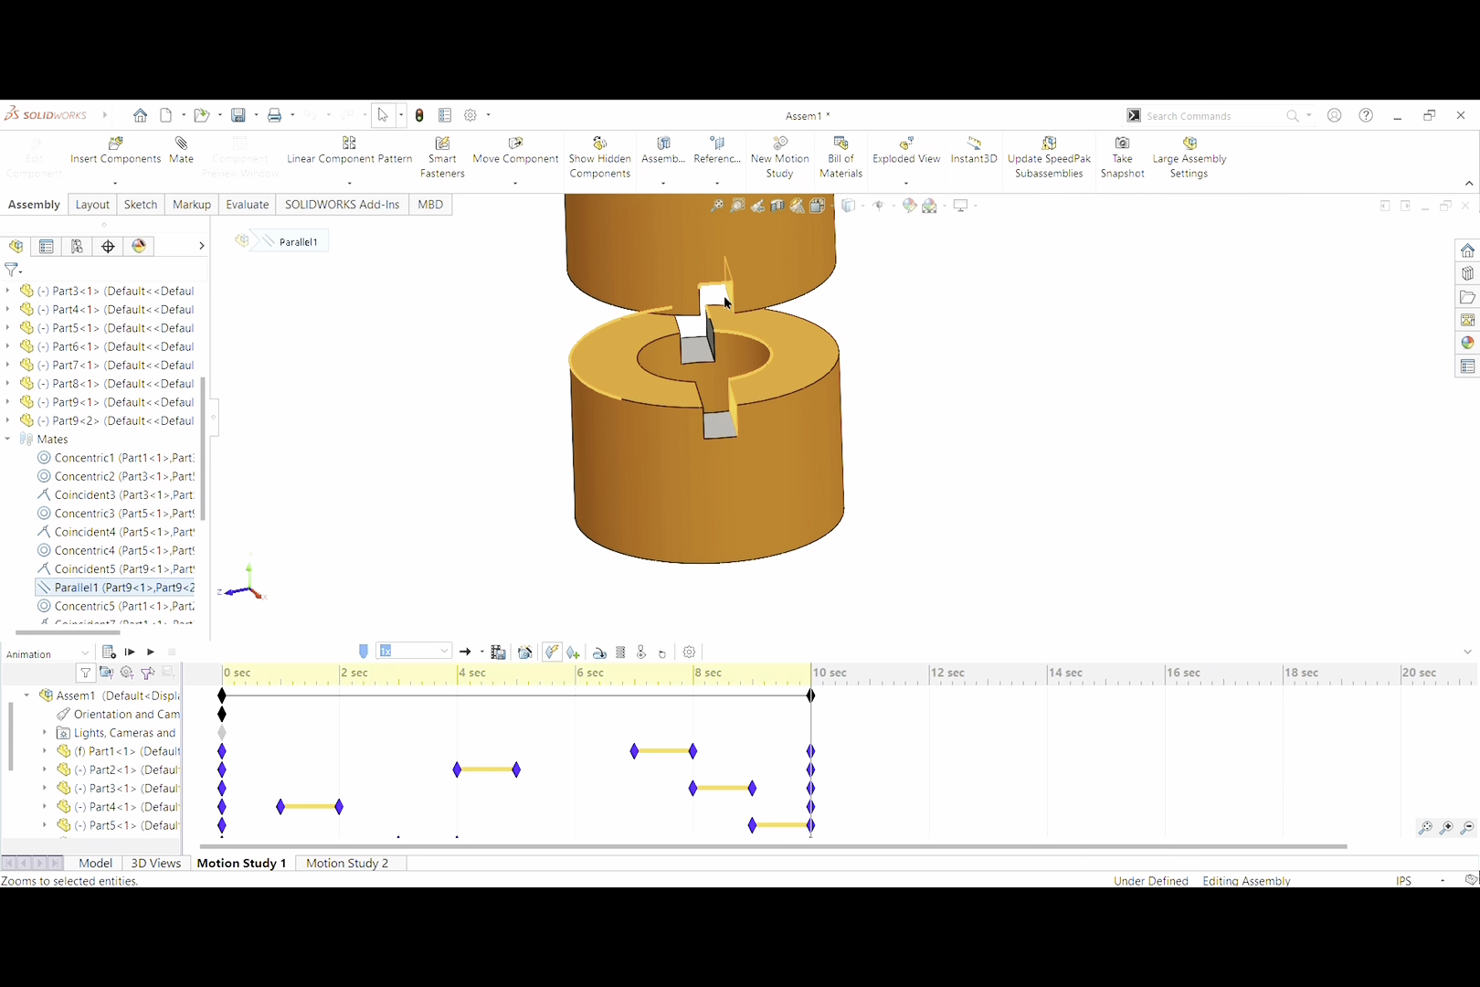
# Select the Concentric5 mate and examine the valve body's round recess and the matching flange on the hexagonal bonnet
pyautogui.click(182, 606)
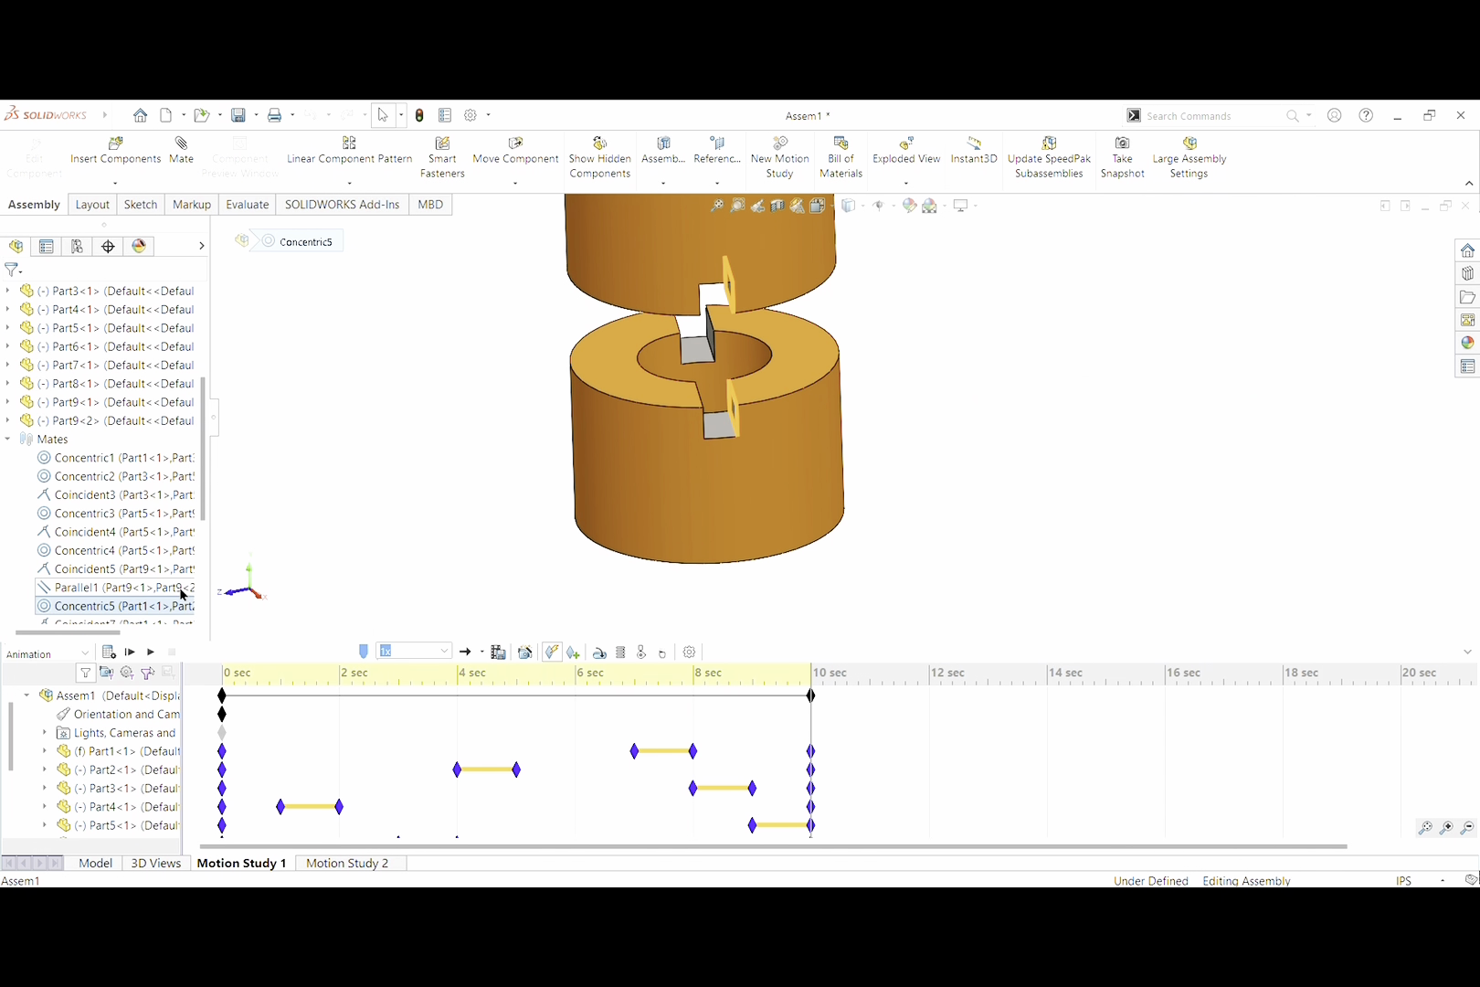
pyautogui.scroll(3, 626, 443)
pyautogui.press('f')
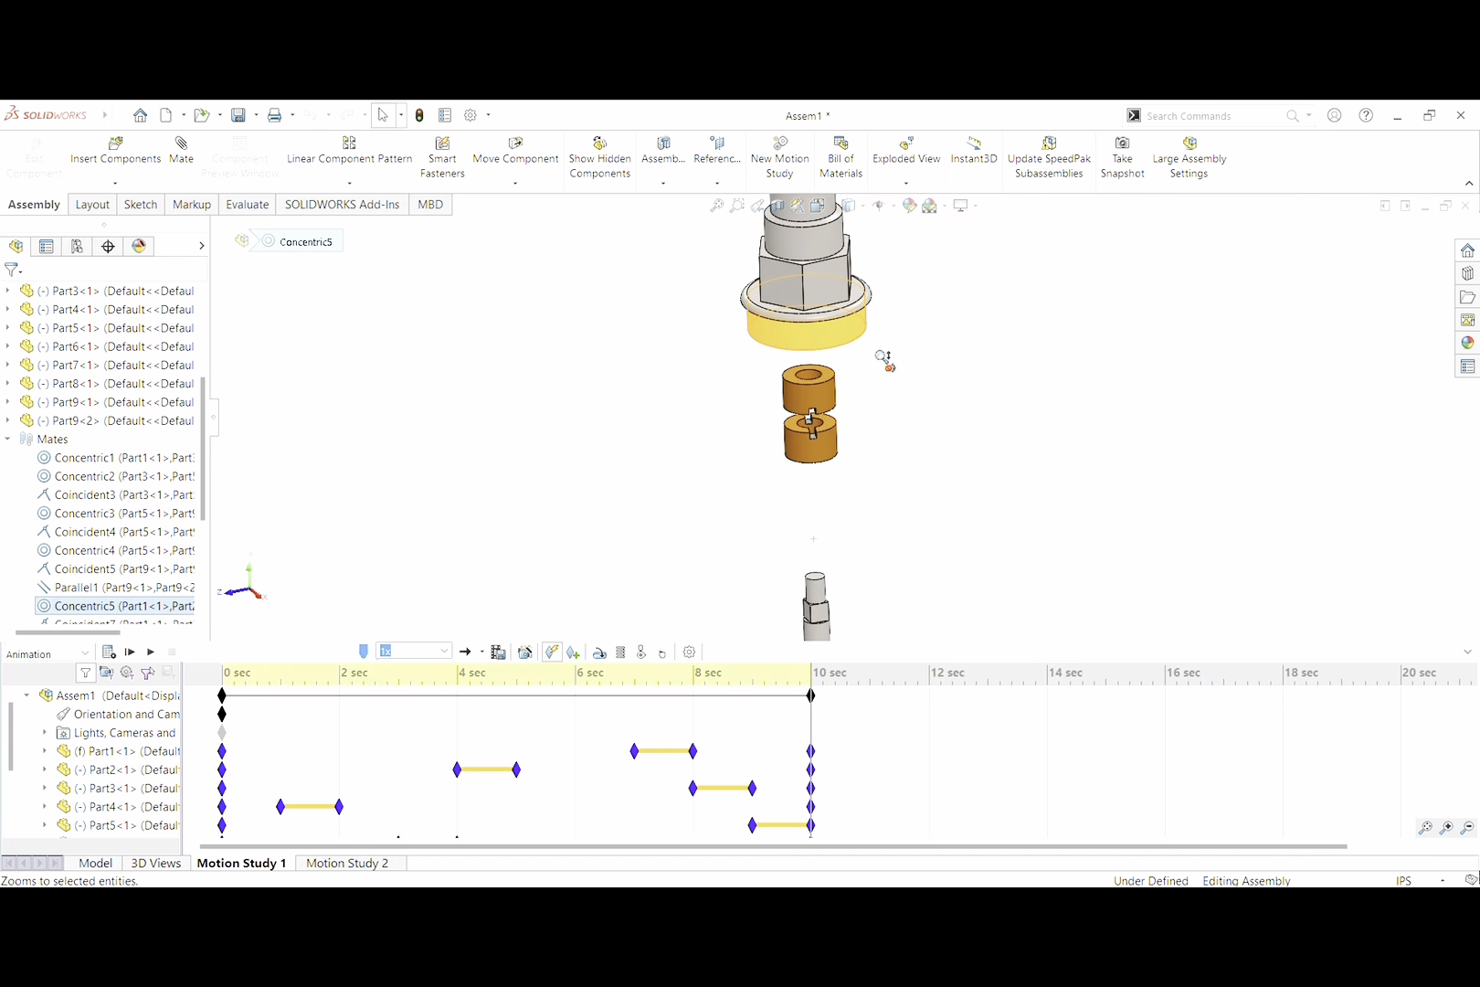
pyautogui.scroll(-3, 871, 349)
pyautogui.scroll(6, 845, 420)
pyautogui.scroll(-2, 870, 563)
pyautogui.scroll(-4, 871, 568)
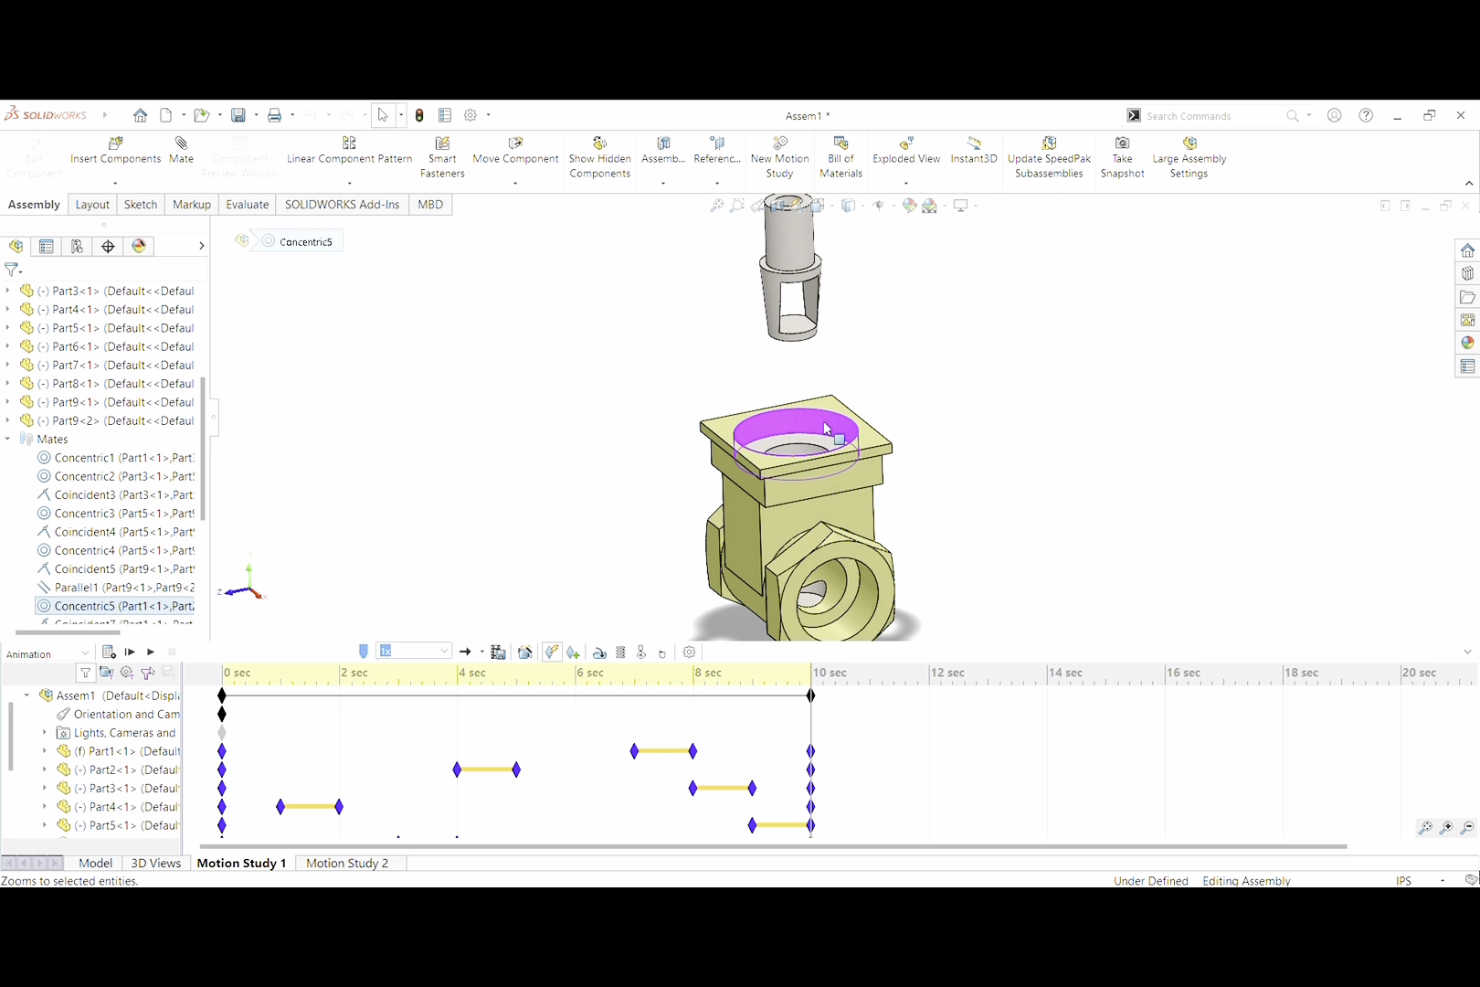
pyautogui.scroll(3, 839, 419)
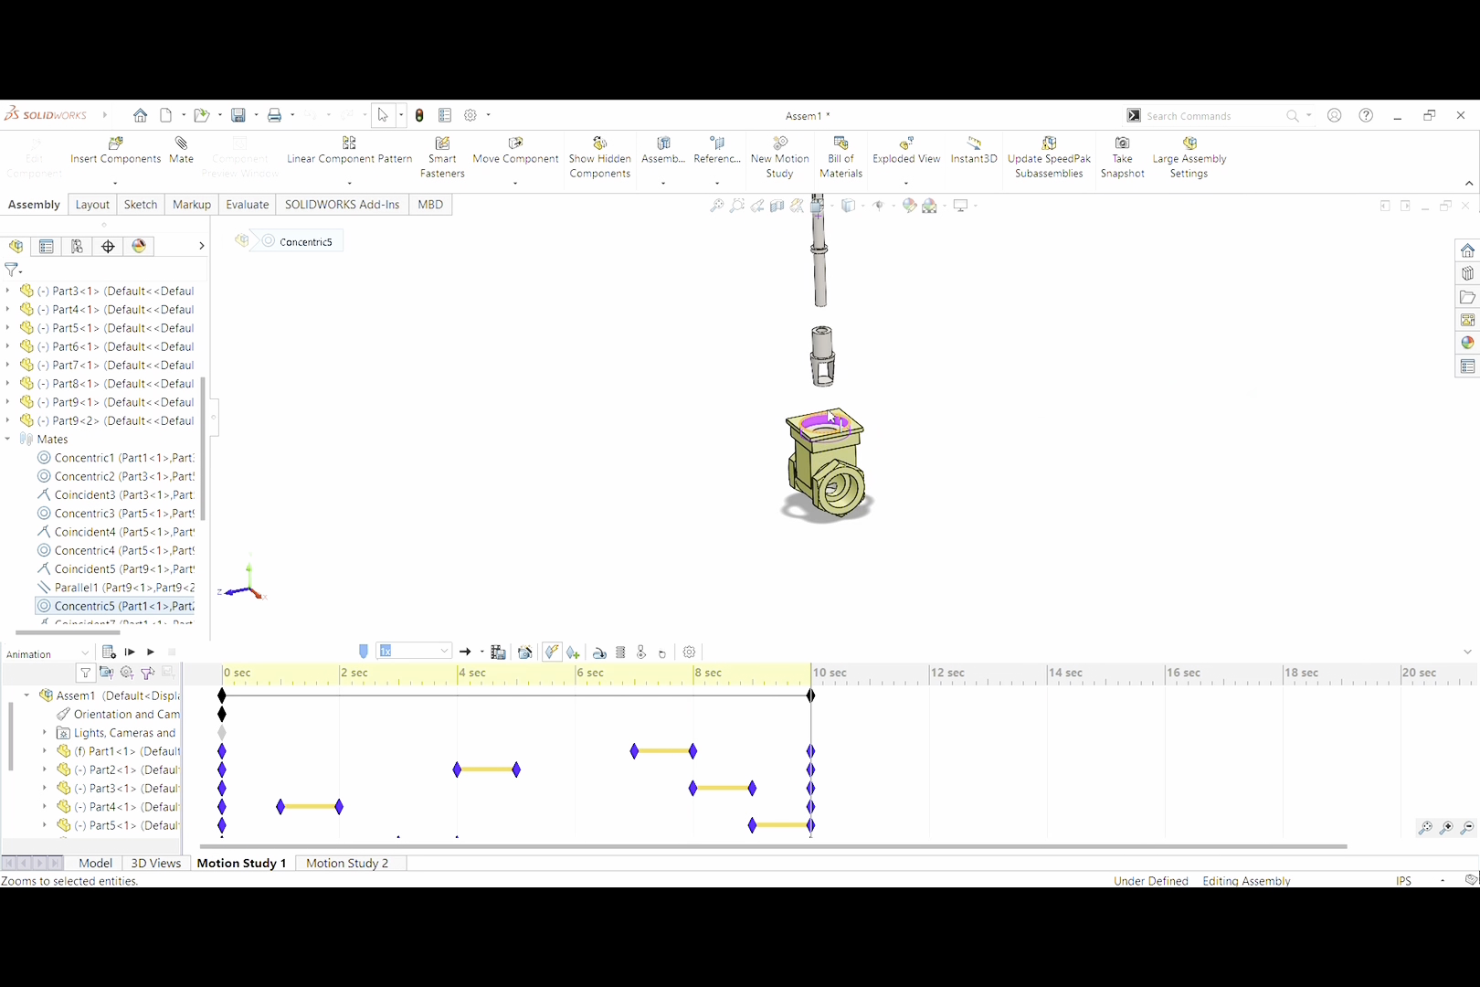
pyautogui.scroll(-2, 840, 430)
pyautogui.scroll(1, 842, 411)
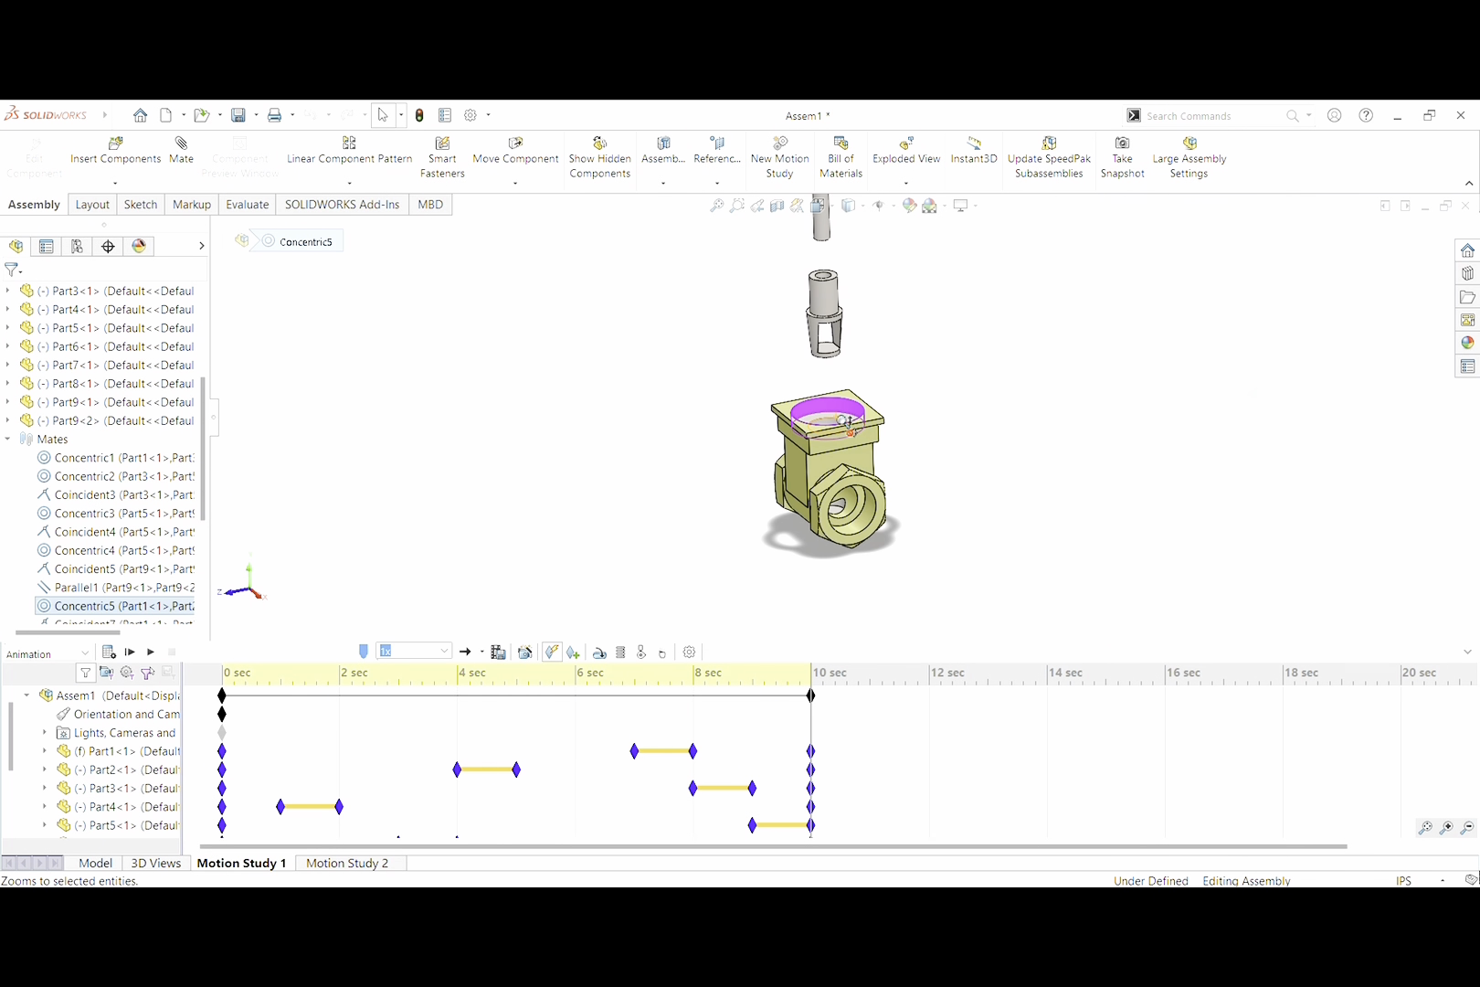
pyautogui.scroll(-4, 846, 412)
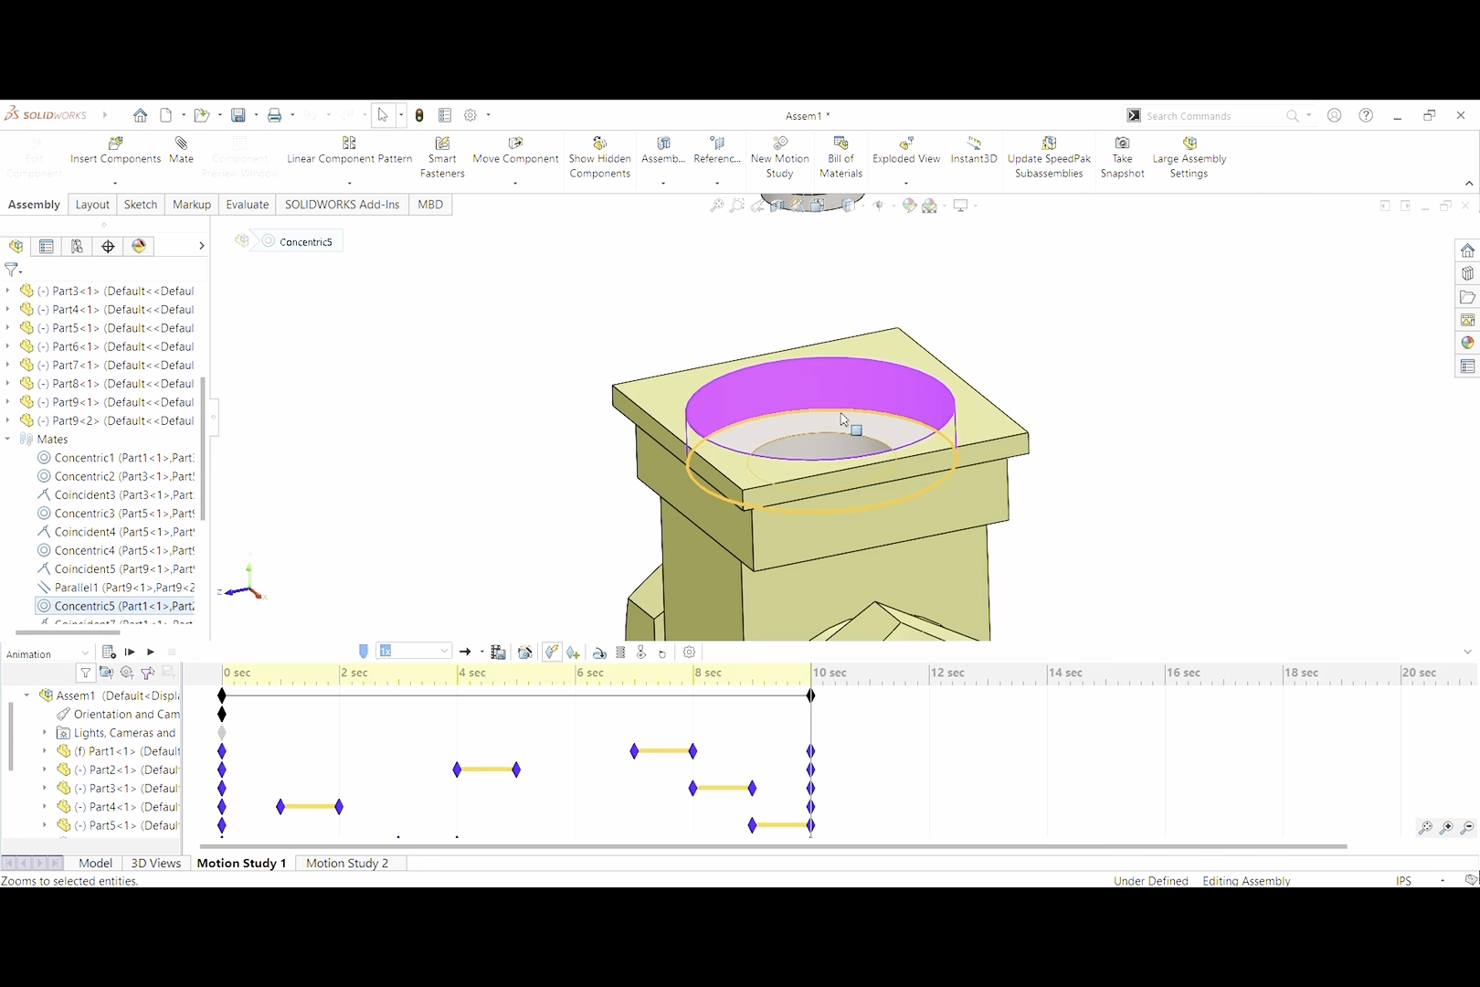
pyautogui.scroll(10, 839, 400)
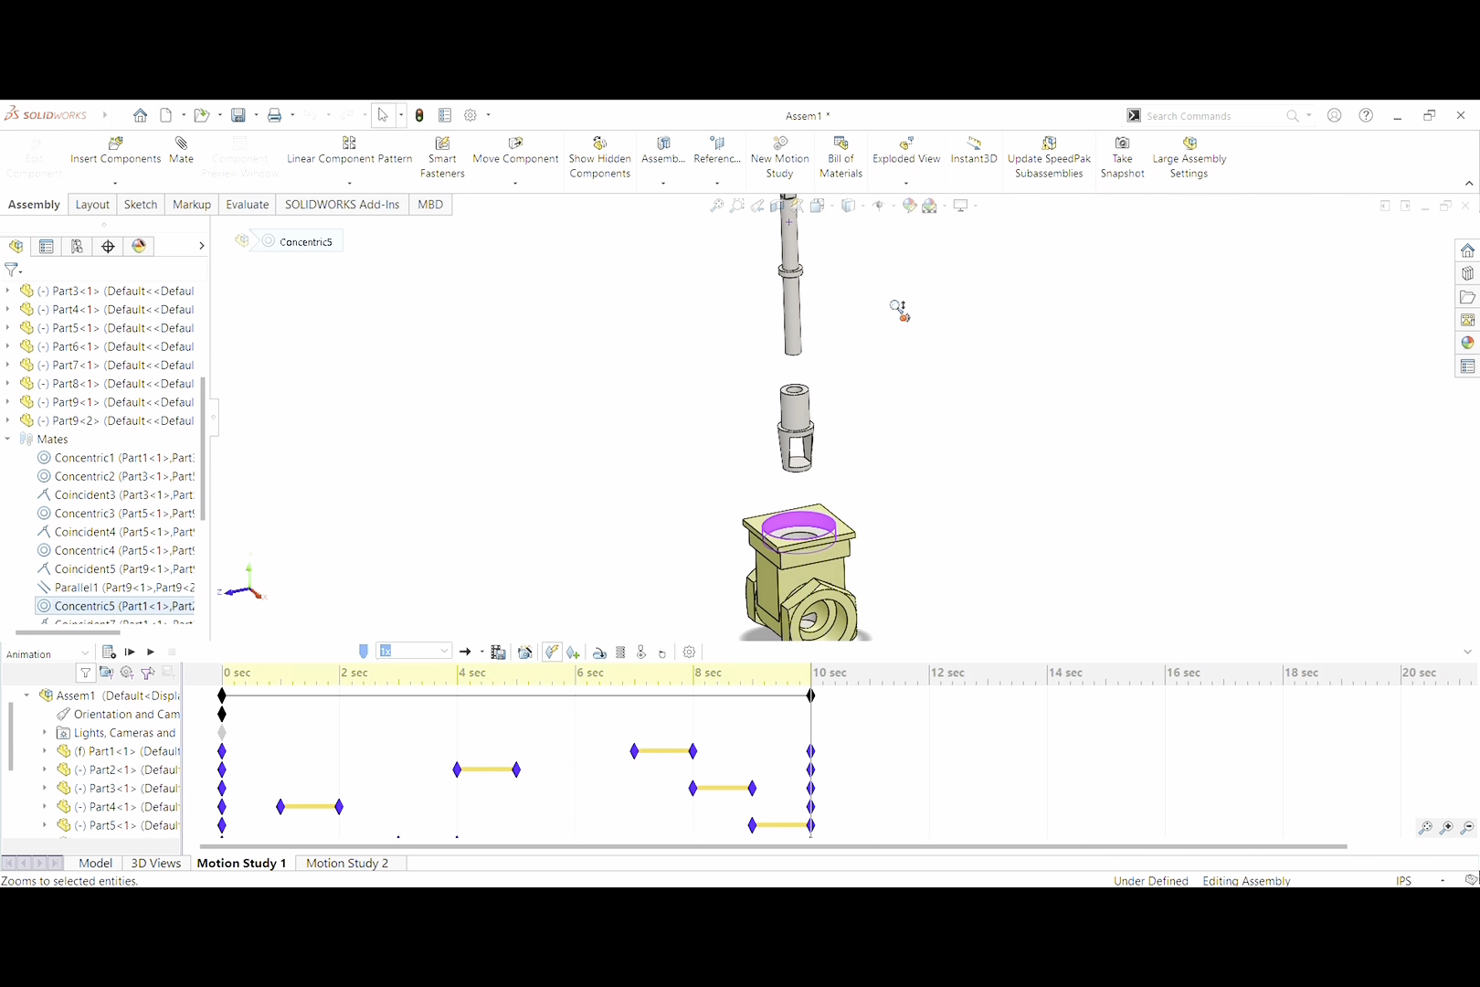
pyautogui.scroll(-5, 862, 256)
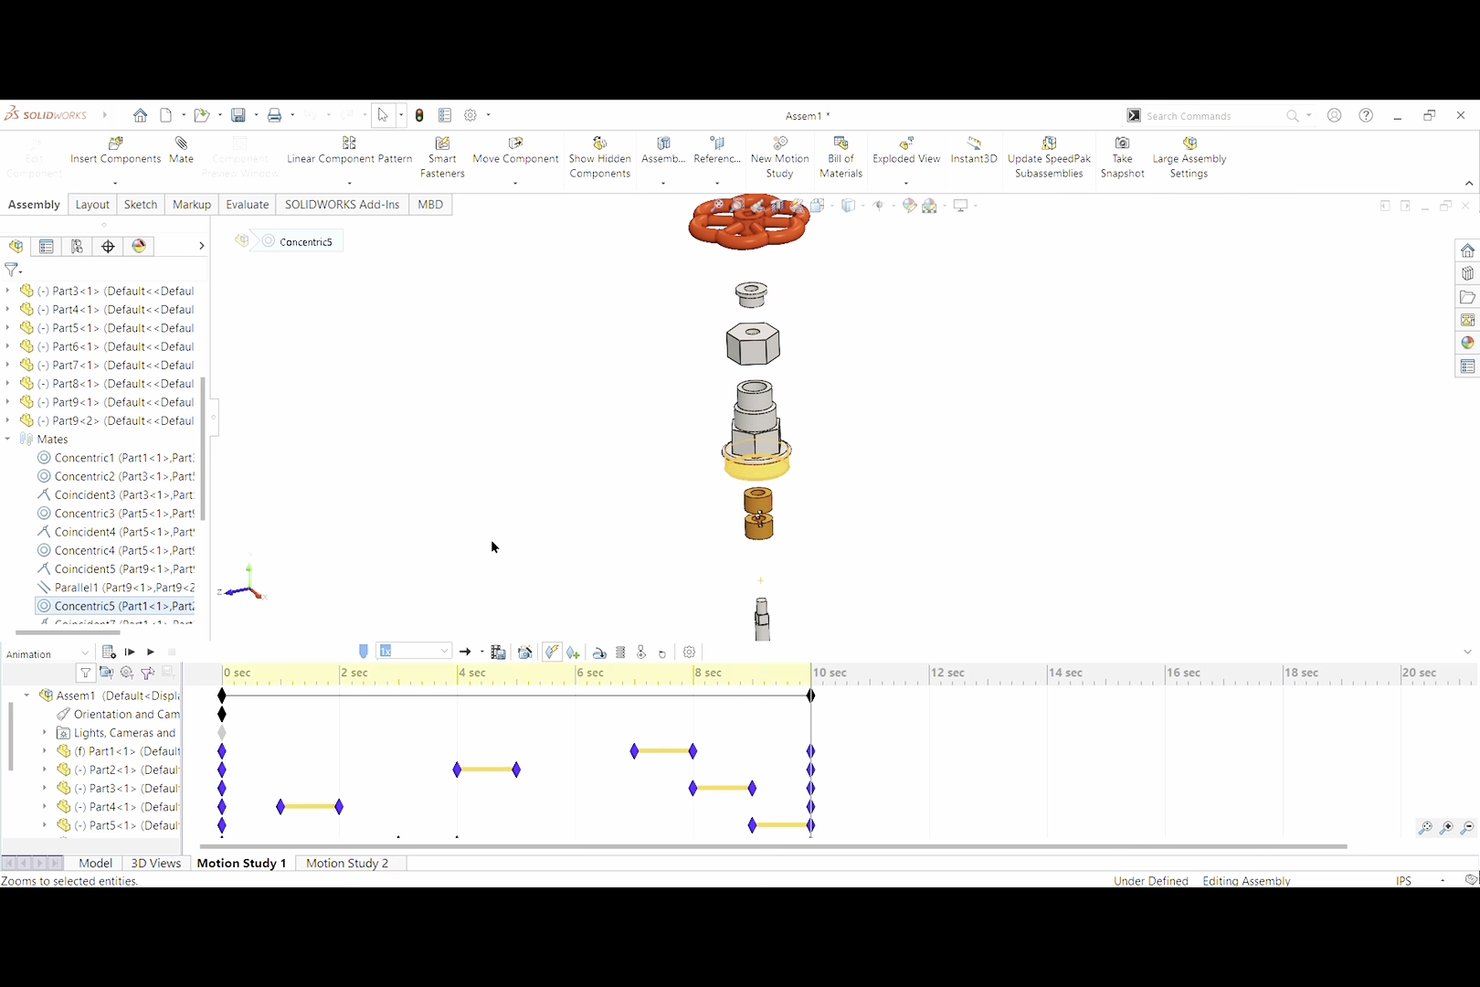
# Select the Coincident7 mate and examine the mated flat faces on the valve body's top and the bonnet's flange
pyautogui.scroll(-2, 142, 571)
pyautogui.click(152, 512)
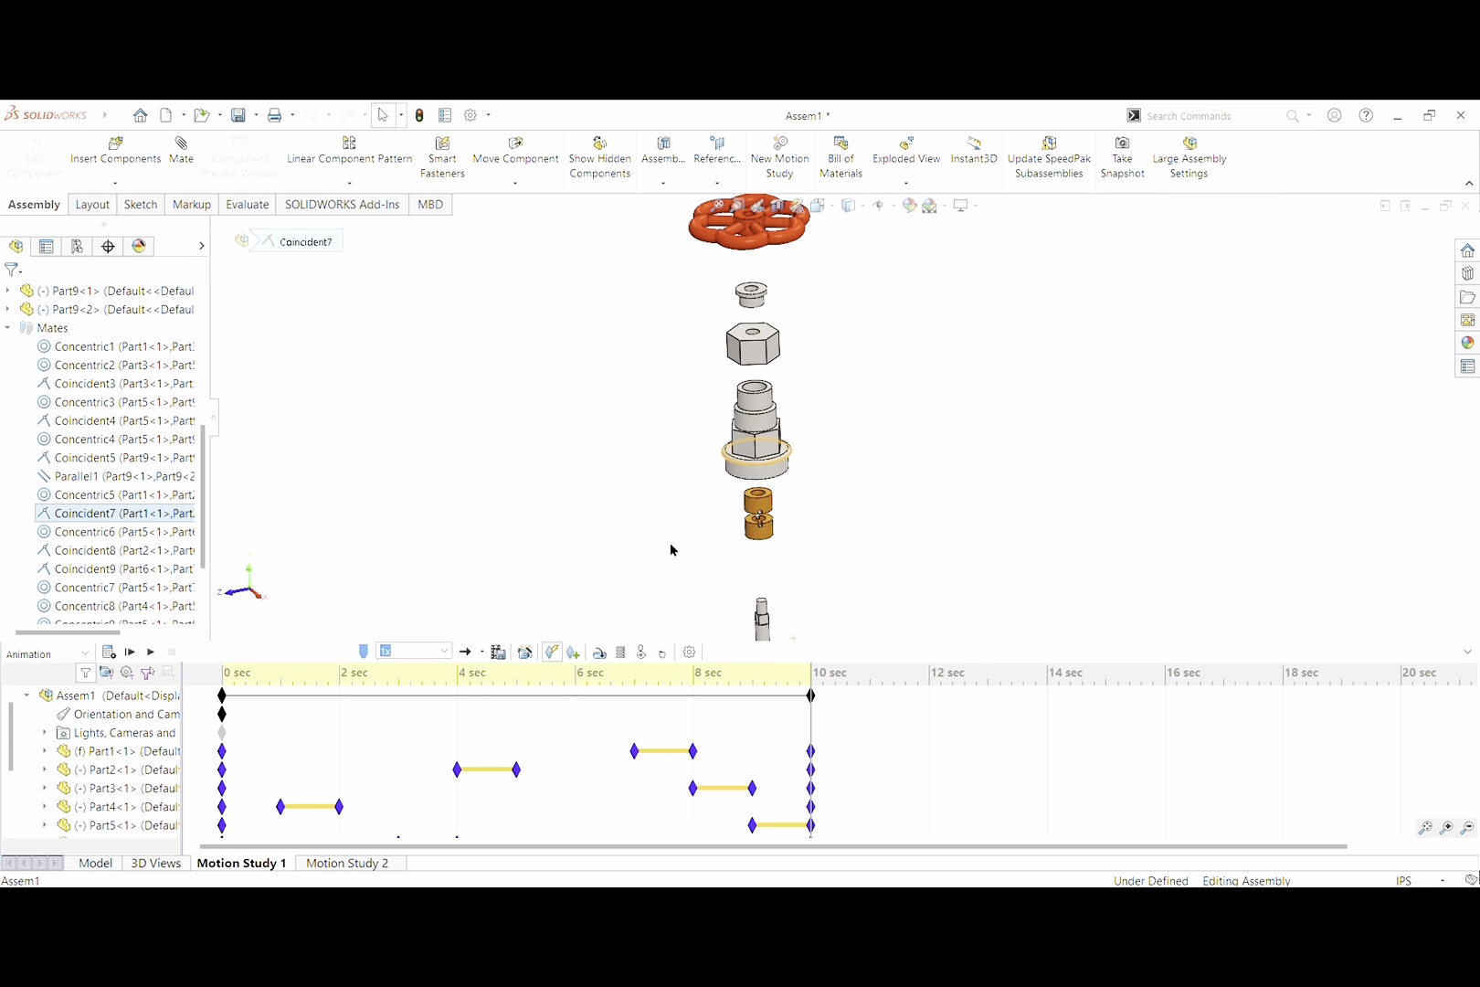
pyautogui.scroll(-3, 868, 502)
pyautogui.scroll(2, 865, 496)
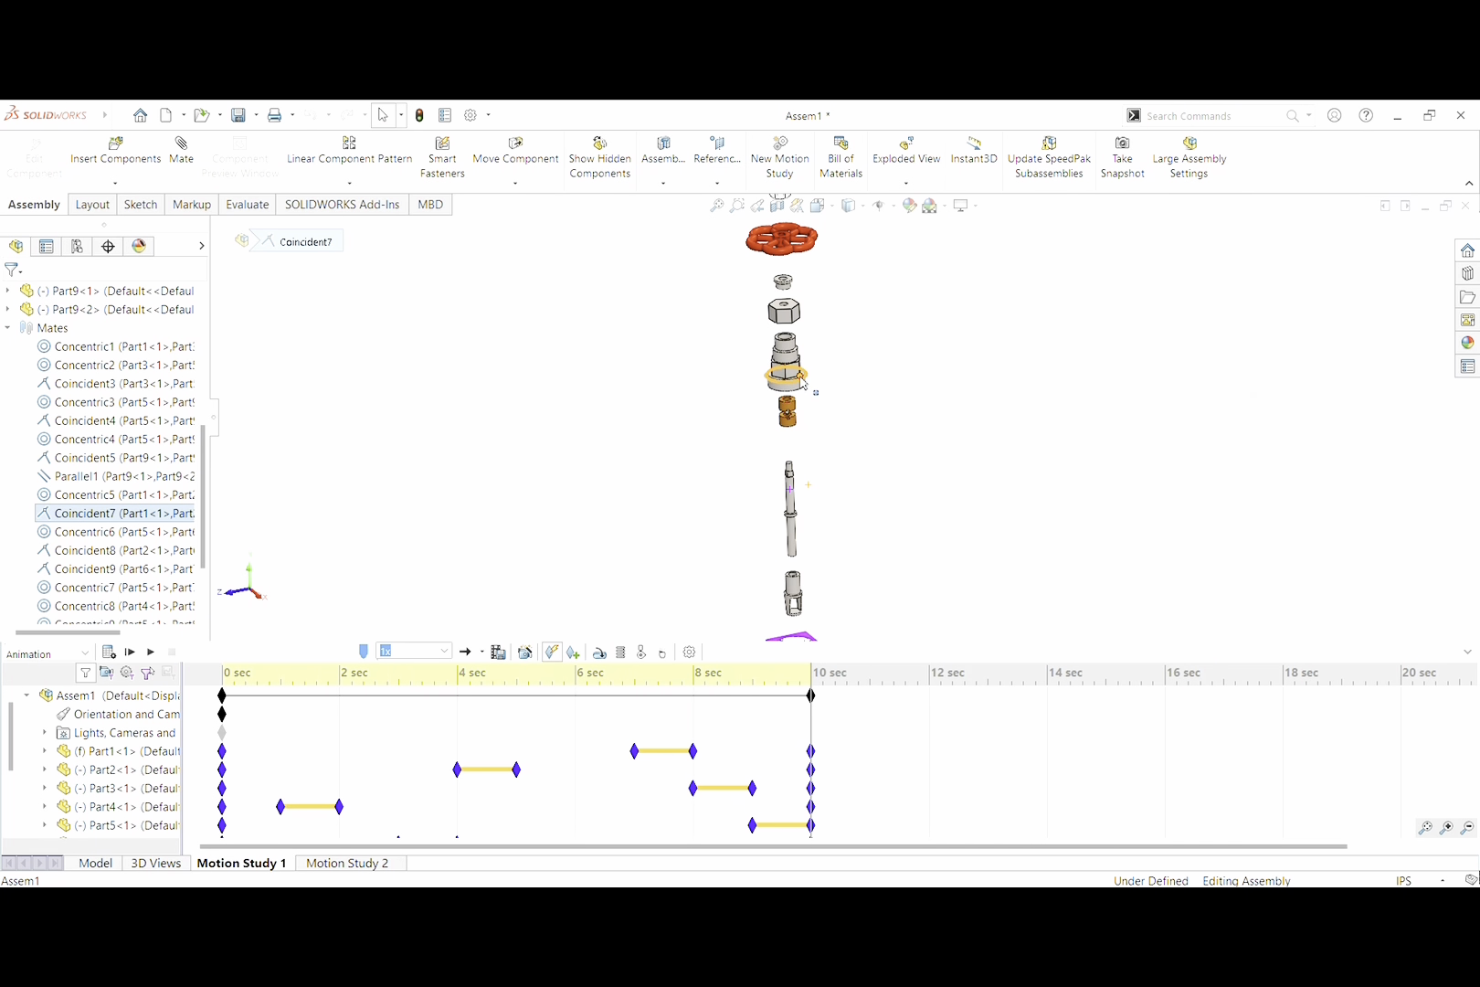
# Compare the bonnet's flange with the valve body's top face, which the selected Coincident7 mate joins
pyautogui.scroll(3, 803, 473)
pyautogui.scroll(-5, 830, 540)
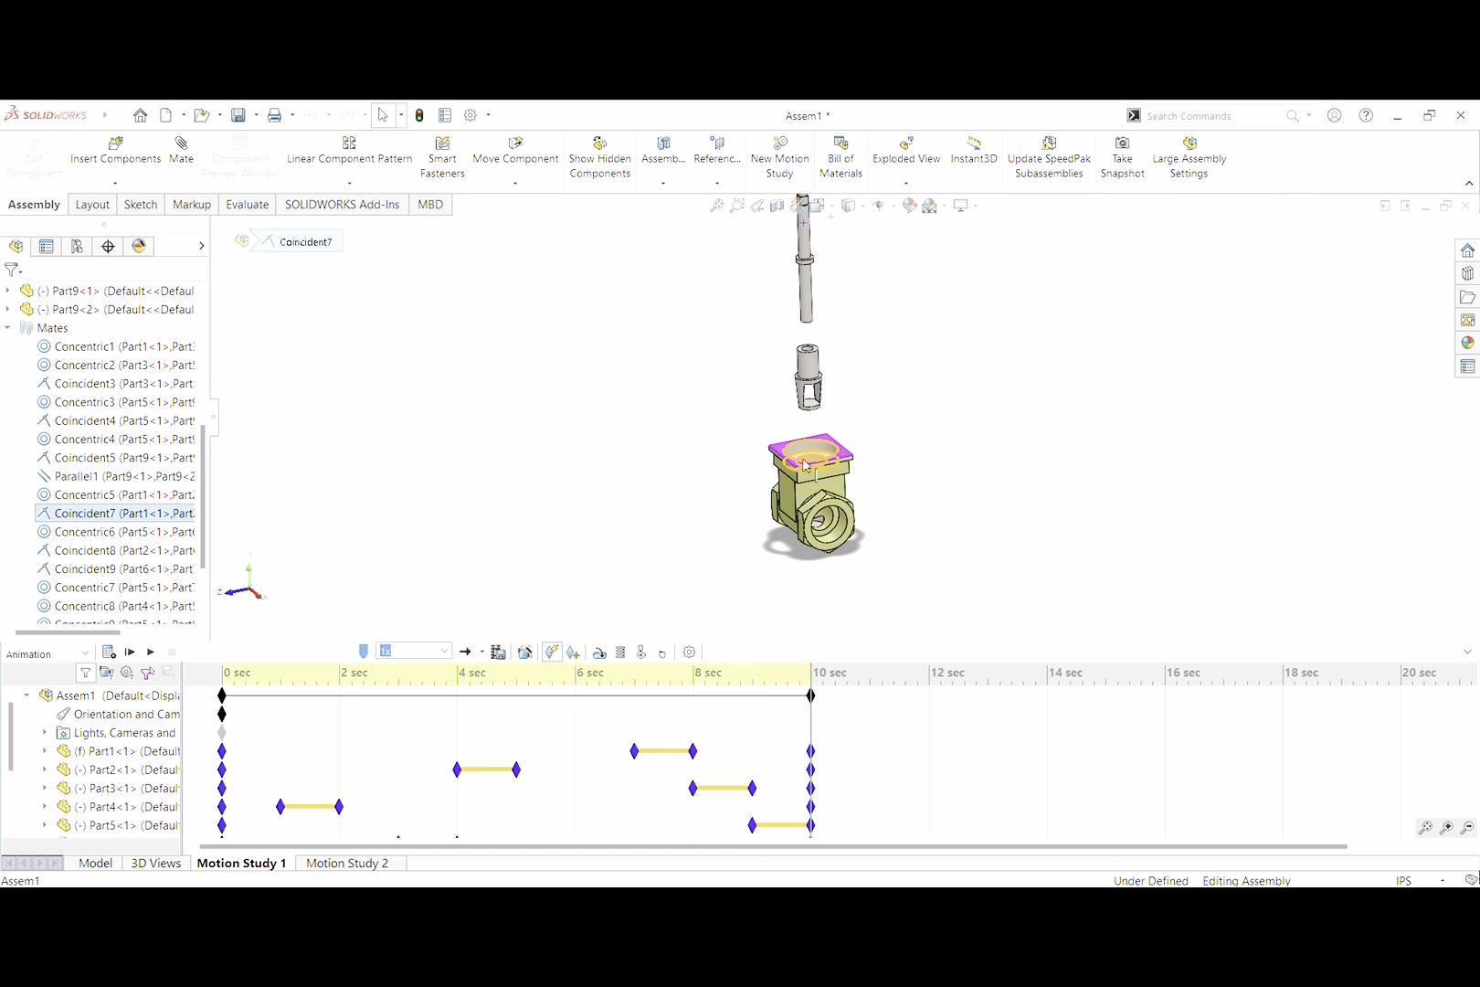
pyautogui.scroll(2, 826, 420)
pyautogui.scroll(-2, 835, 308)
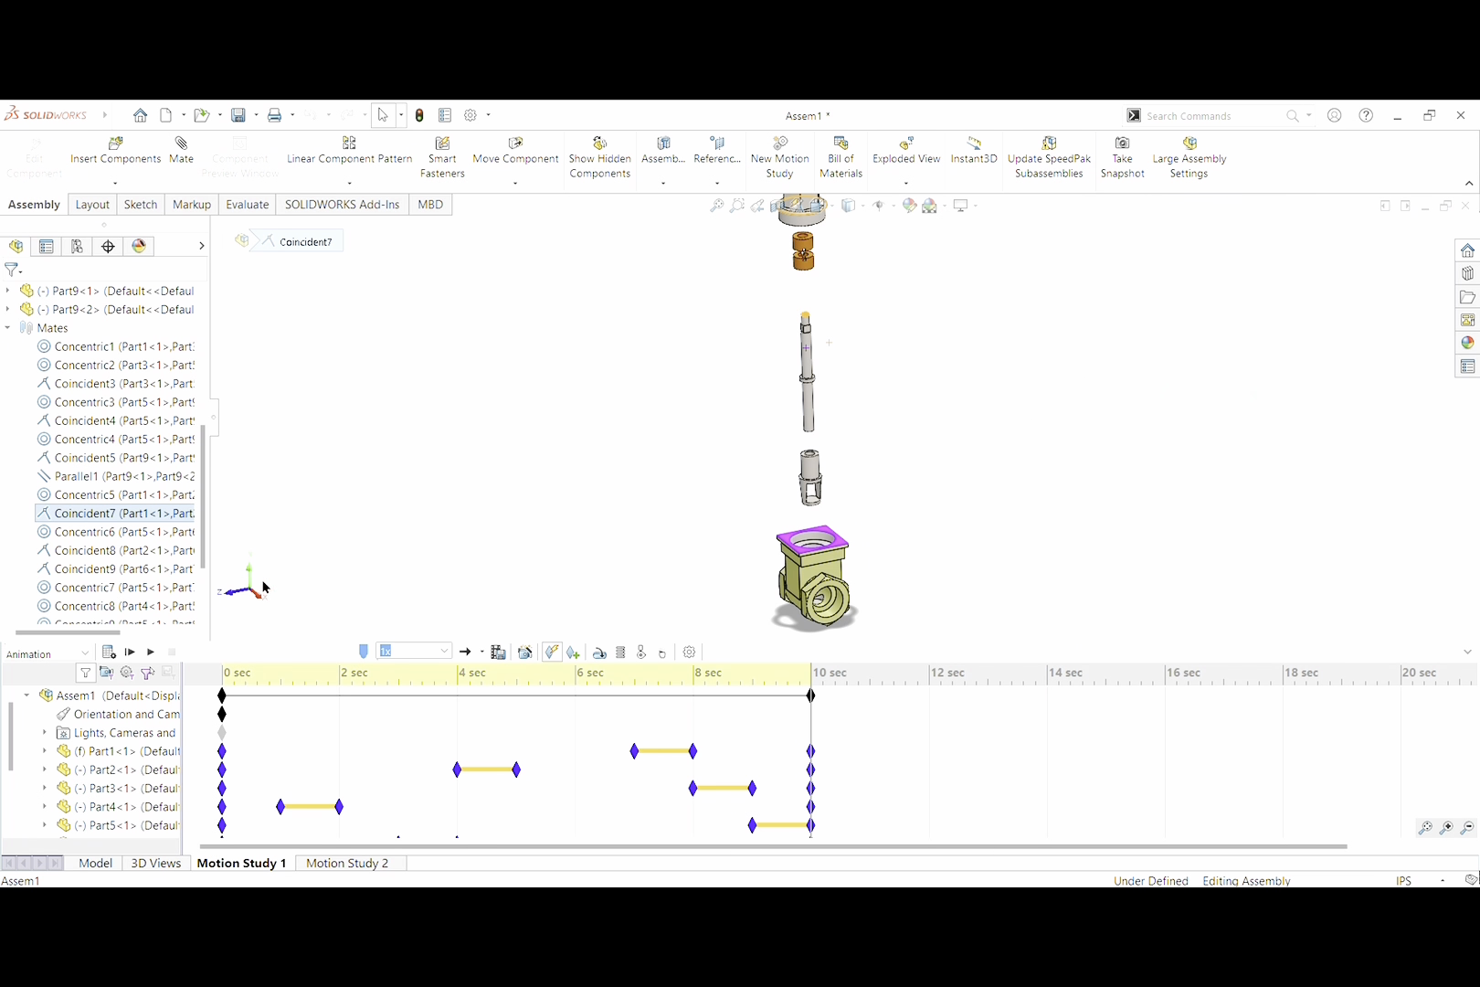
# Select the Concentric6 mate and examine the stem's upper shaft and the hole in the large hexagonal nut
pyautogui.click(155, 534)
pyautogui.scroll(1, 893, 426)
pyautogui.scroll(-1, 853, 403)
pyautogui.scroll(3, 838, 384)
pyautogui.scroll(-6, 836, 379)
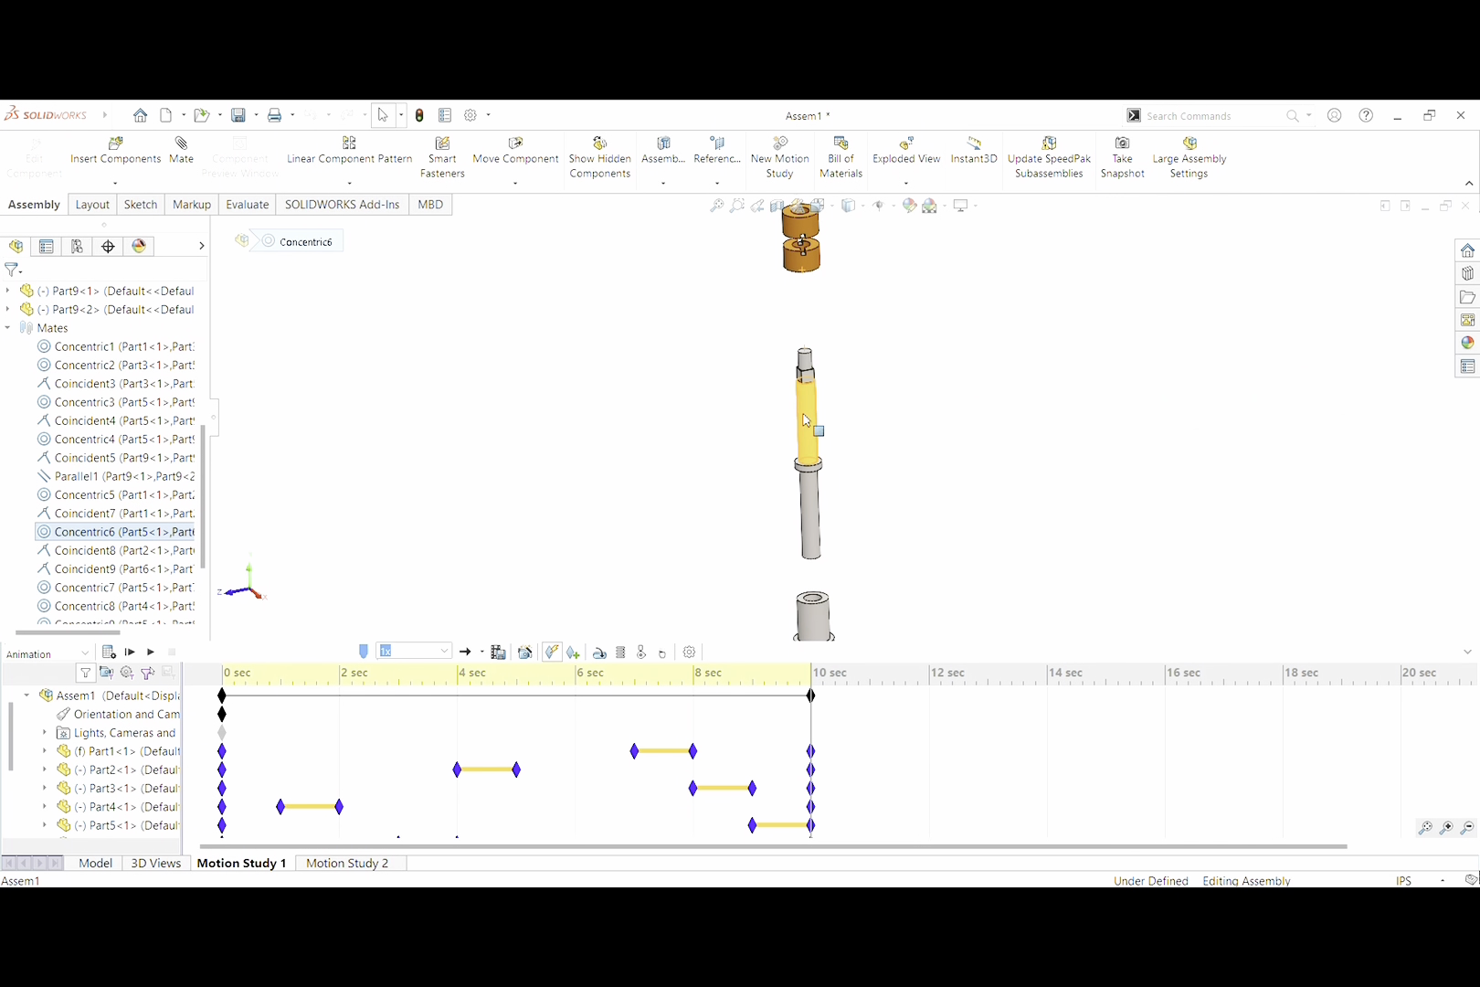
pyautogui.scroll(3, 813, 402)
pyautogui.scroll(-3, 822, 338)
pyautogui.scroll(2, 836, 315)
pyautogui.scroll(-3, 854, 292)
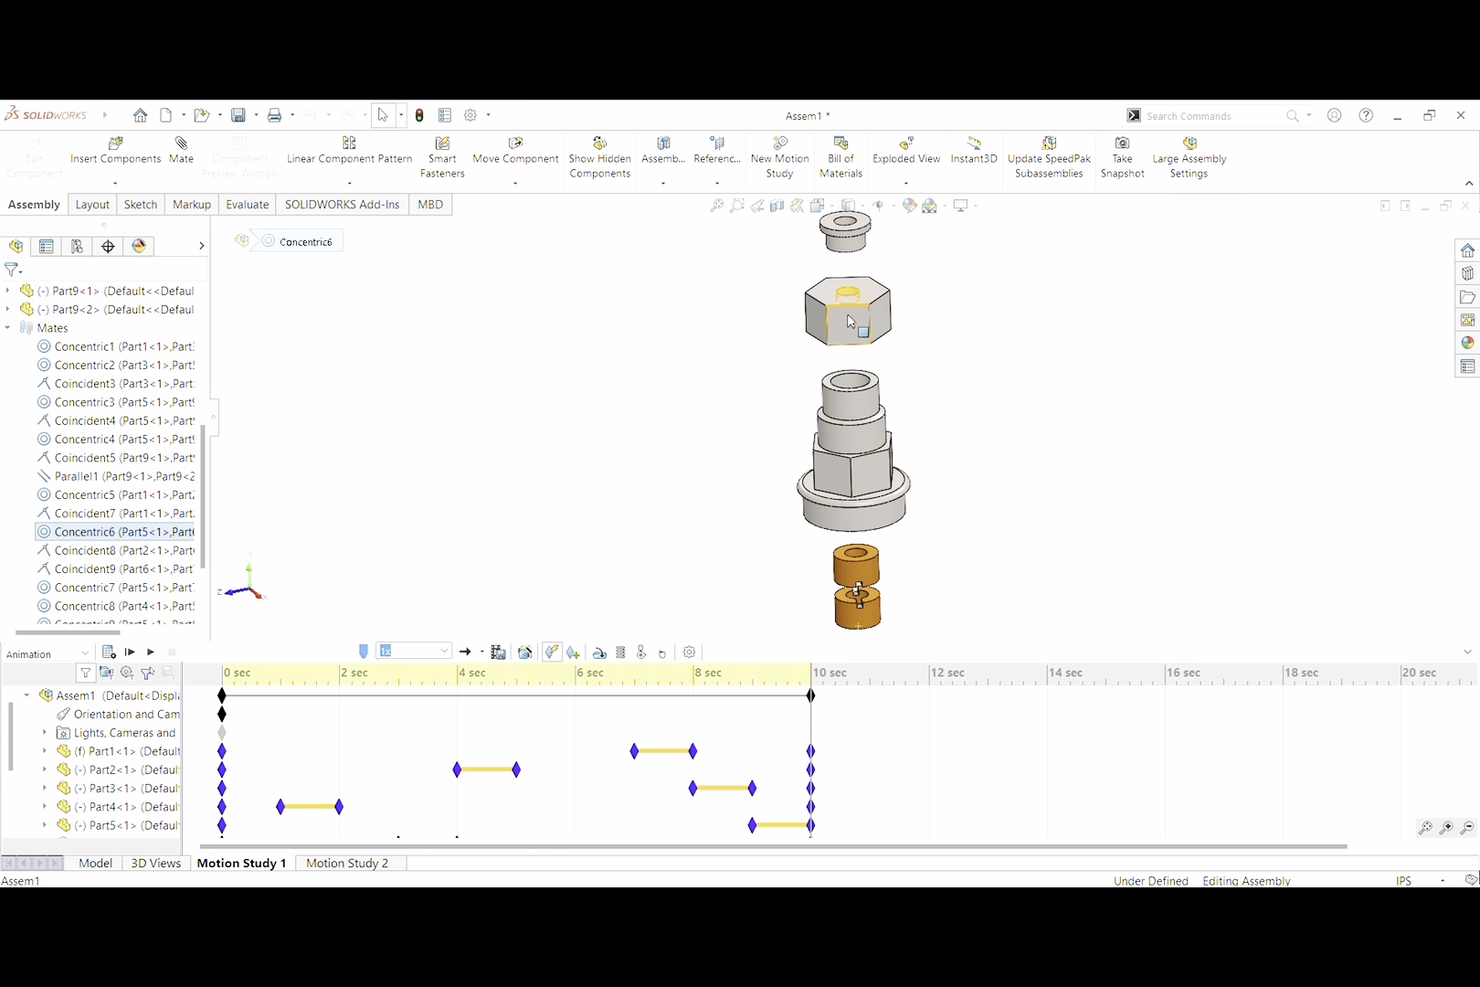
# Inspect the Coincident8 mate between the large nut's underside and the bonnet, and the Coincident9 mate between the nut's top and the flanged bushing
pyautogui.click(151, 551)
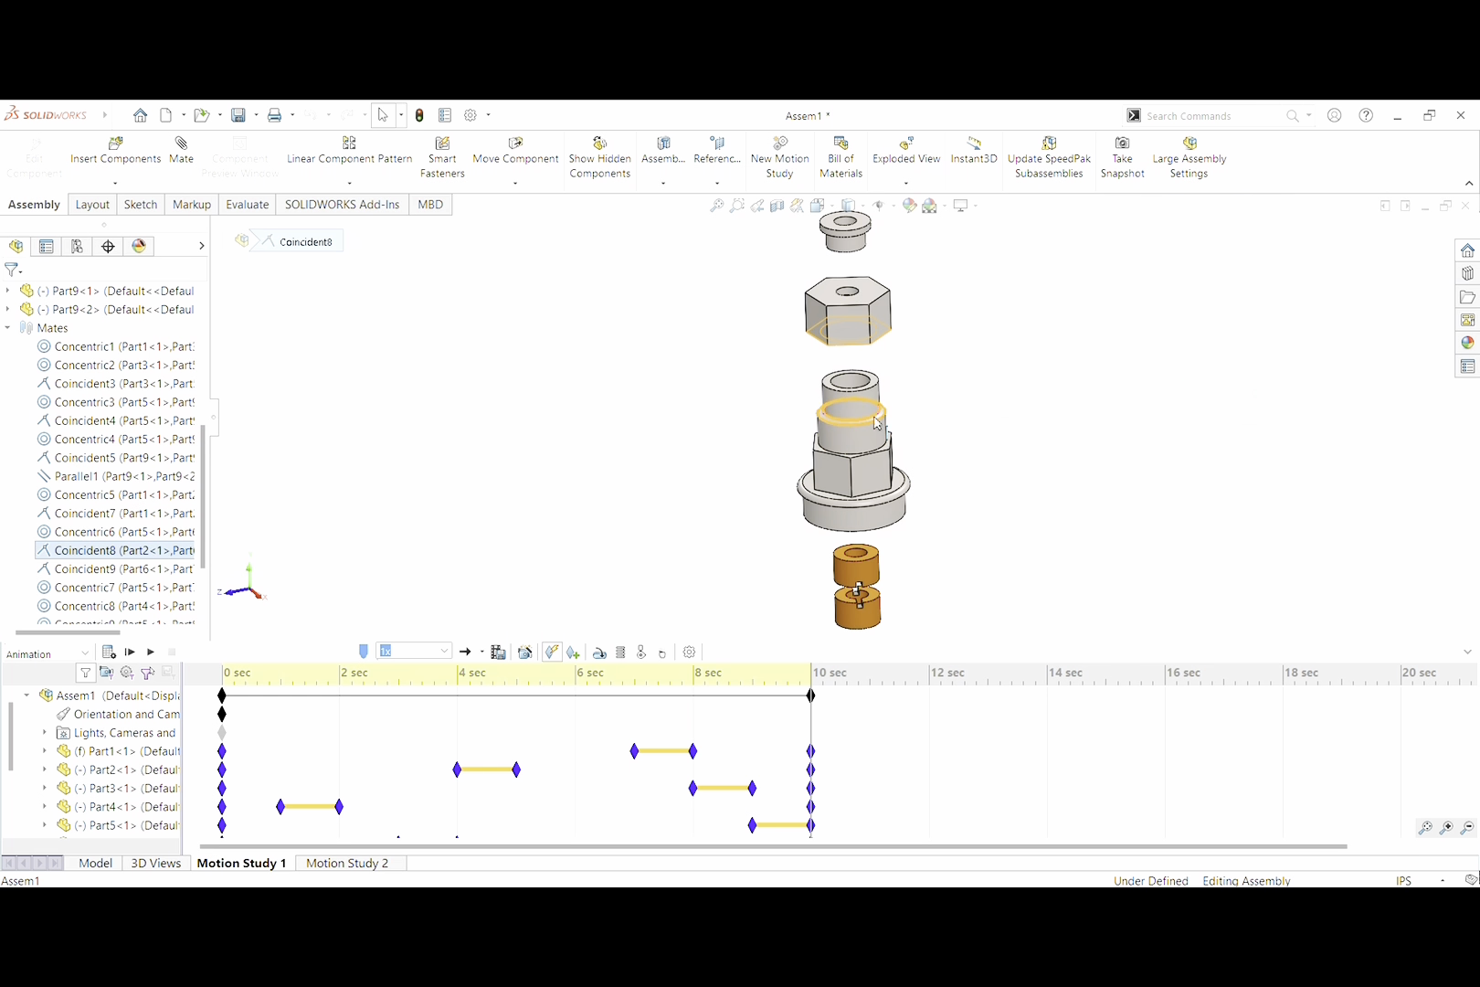
pyautogui.moveTo(943, 361); pyautogui.dragTo(938, 244, button='middle')
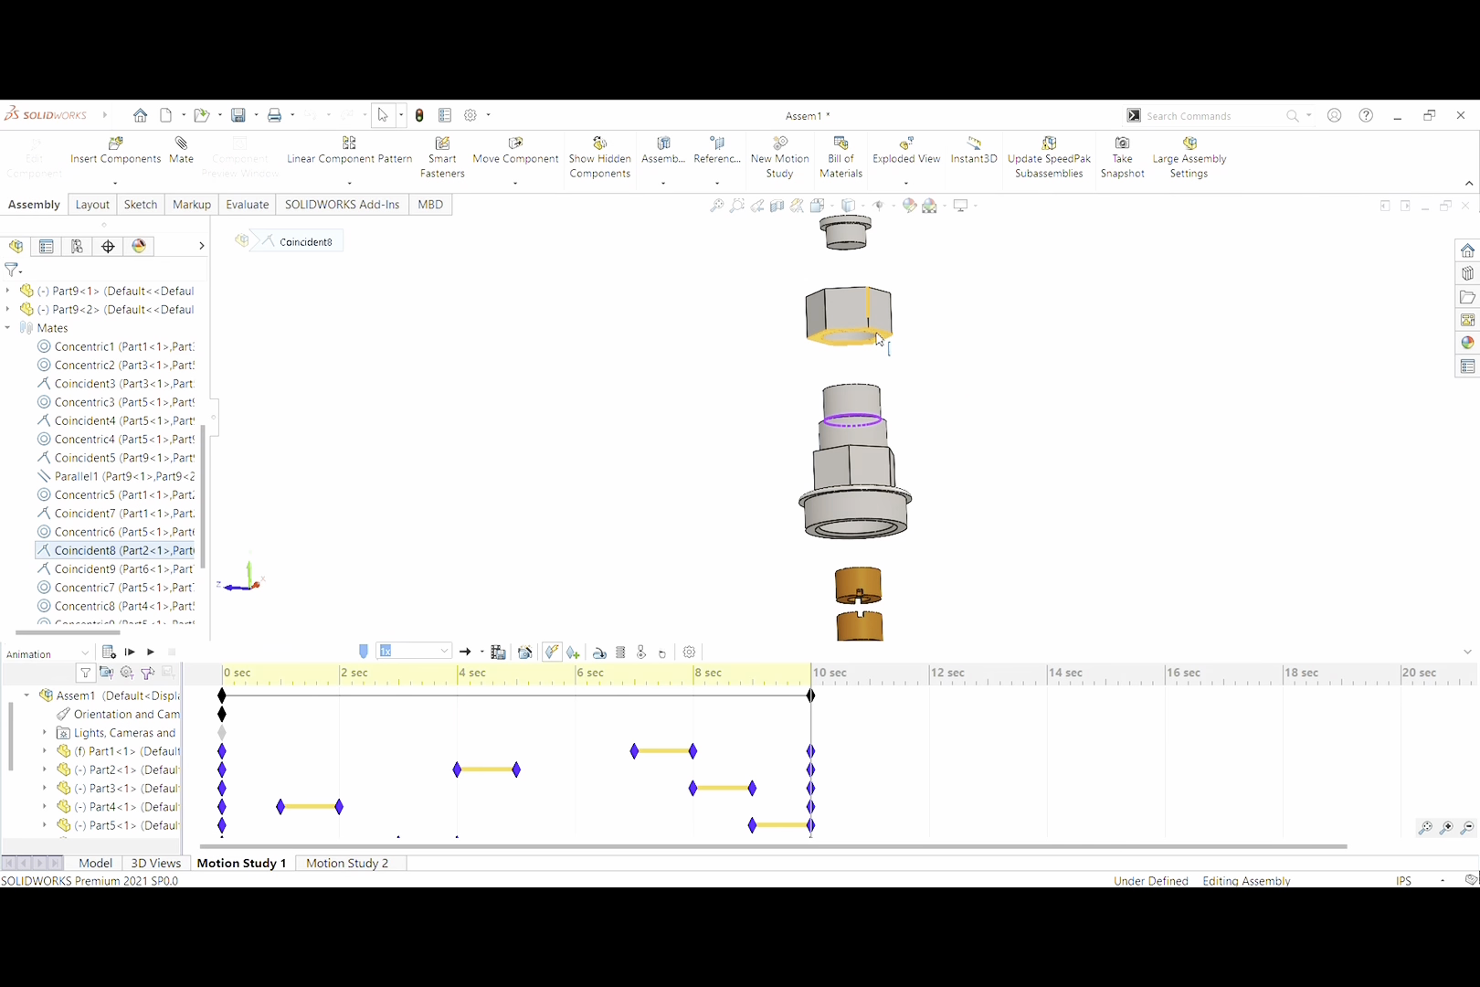
pyautogui.click(158, 570)
pyautogui.moveTo(773, 363); pyautogui.dragTo(783, 448, button='middle')
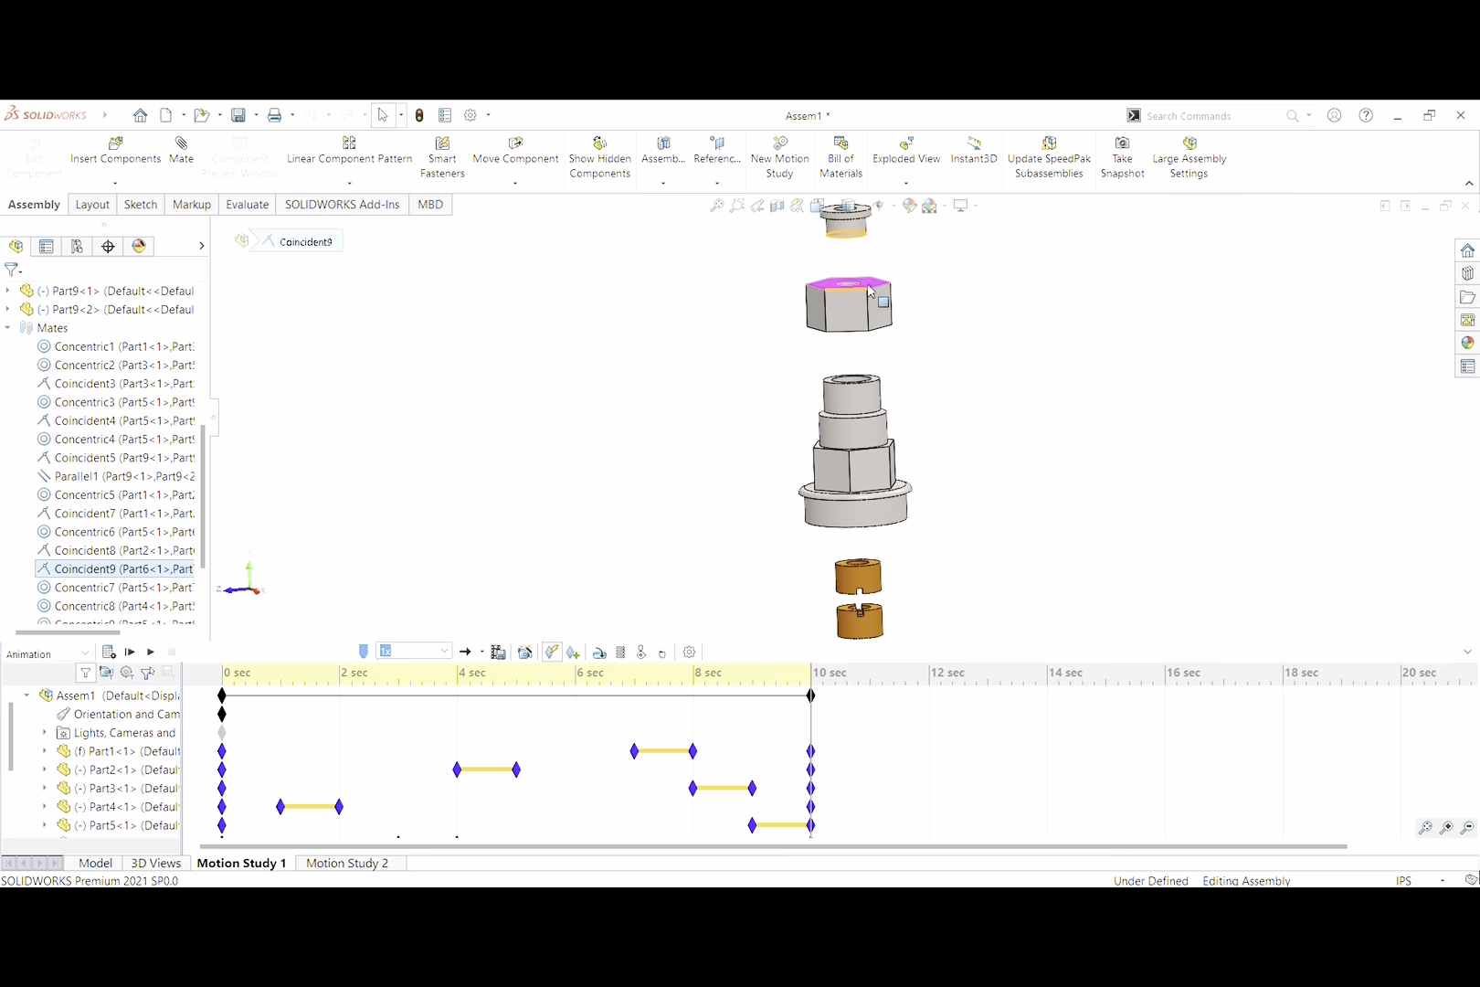
pyautogui.moveTo(688, 357); pyautogui.dragTo(899, 381, button='middle')
pyautogui.scroll(4, 912, 370)
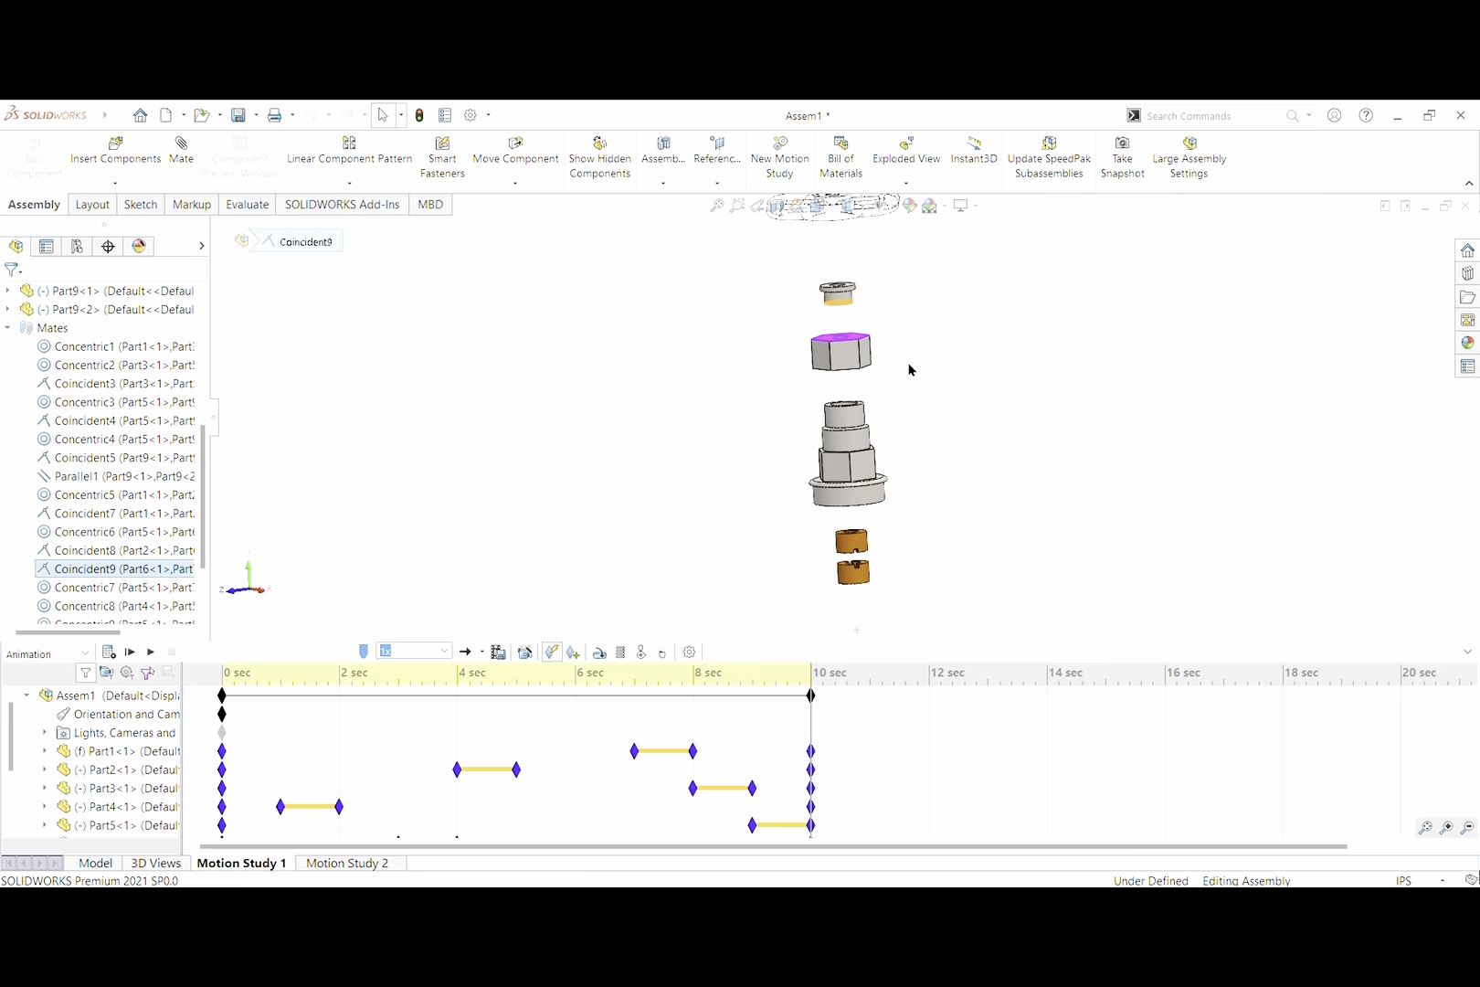
pyautogui.scroll(-3, 850, 275)
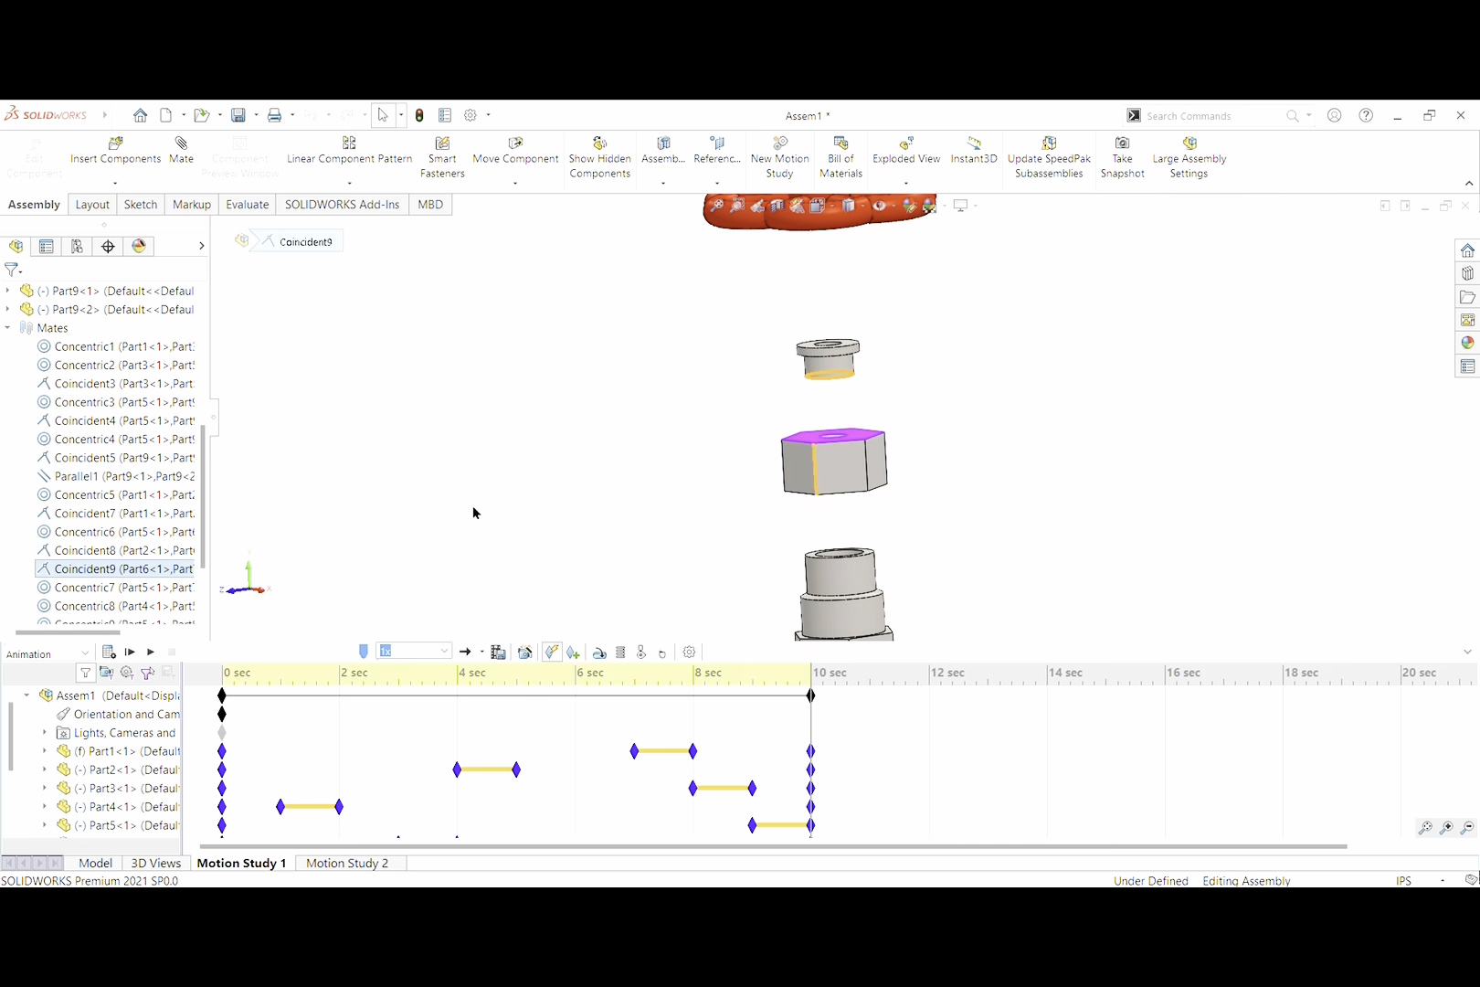
# Select the Concentric7 mate and examine the flanged bushing's bore and the stem's upper shaft
pyautogui.click(126, 590)
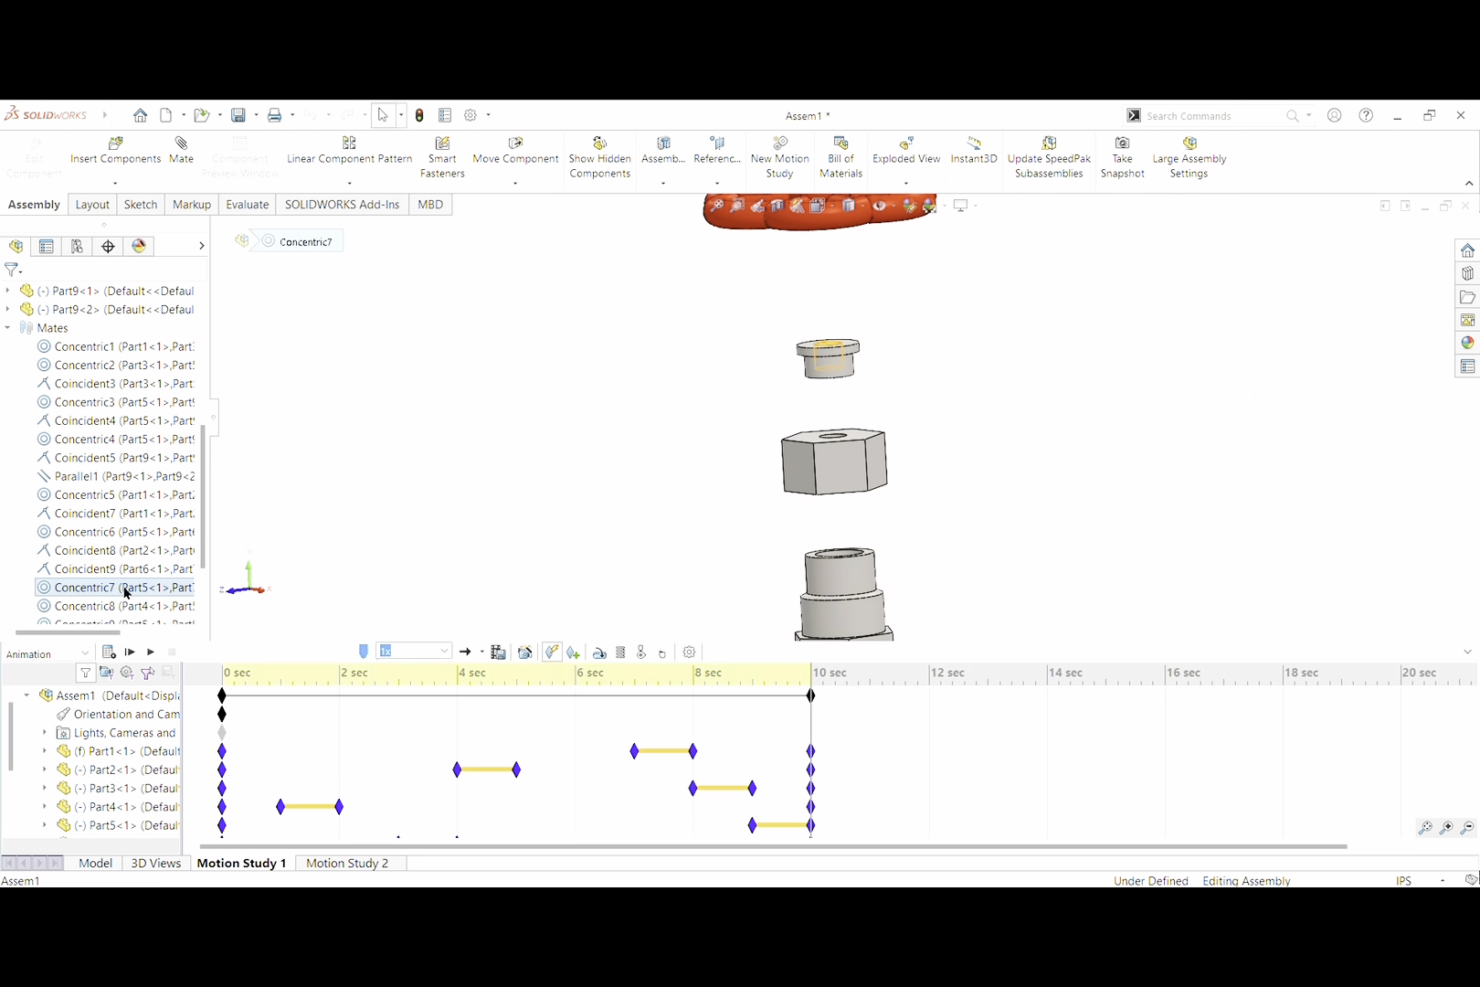
pyautogui.scroll(3, 665, 550)
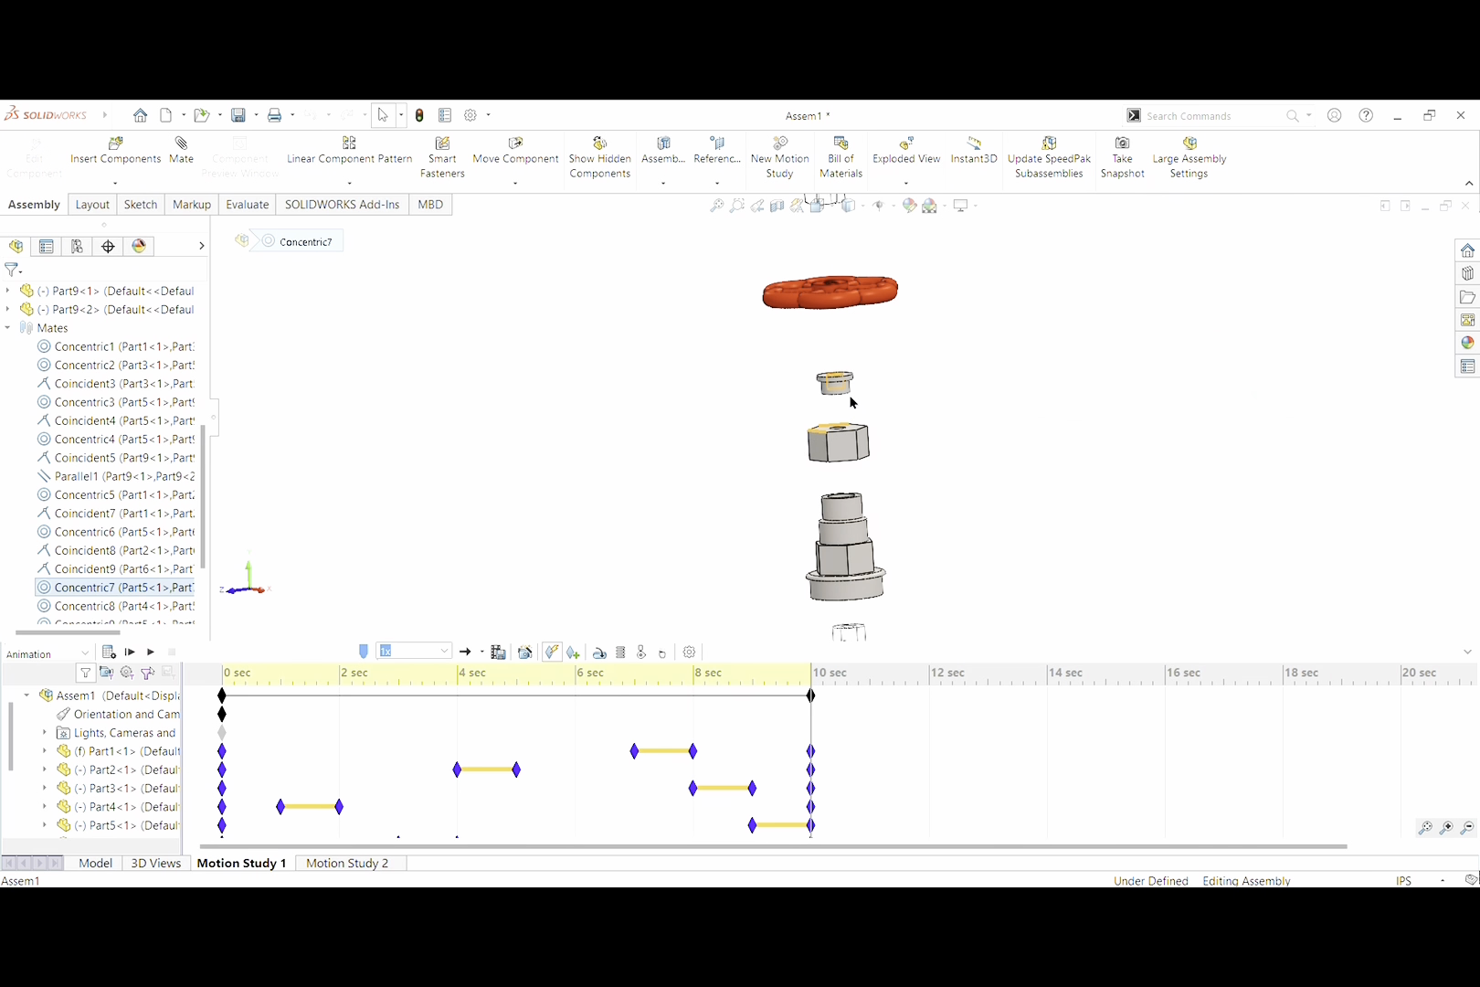
pyautogui.scroll(3, 928, 419)
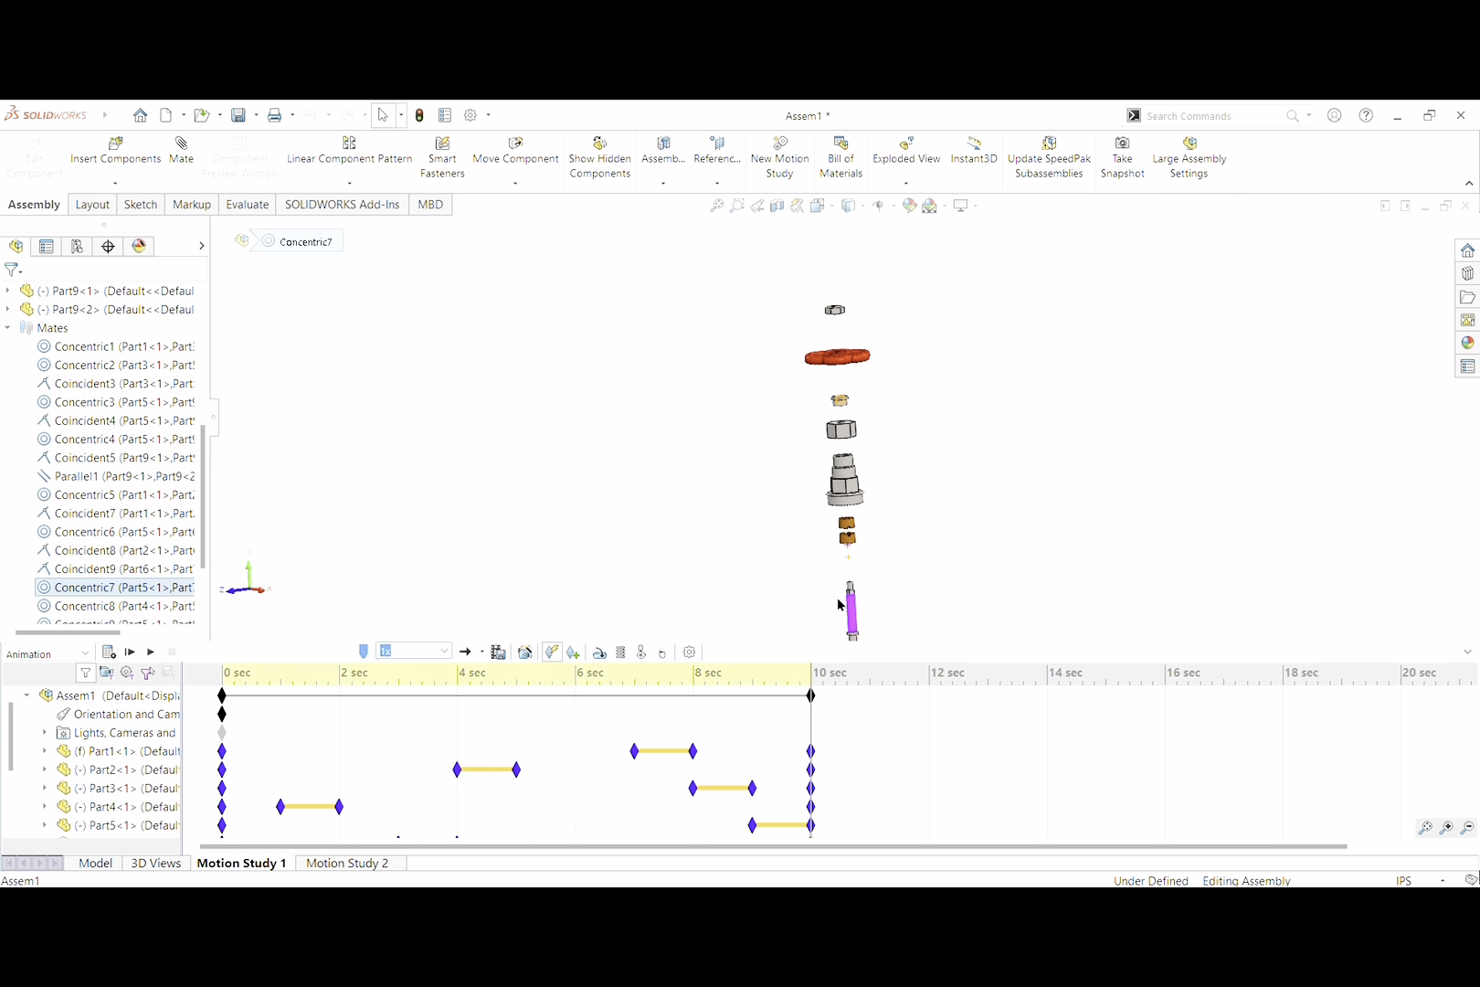
pyautogui.scroll(-3, 845, 605)
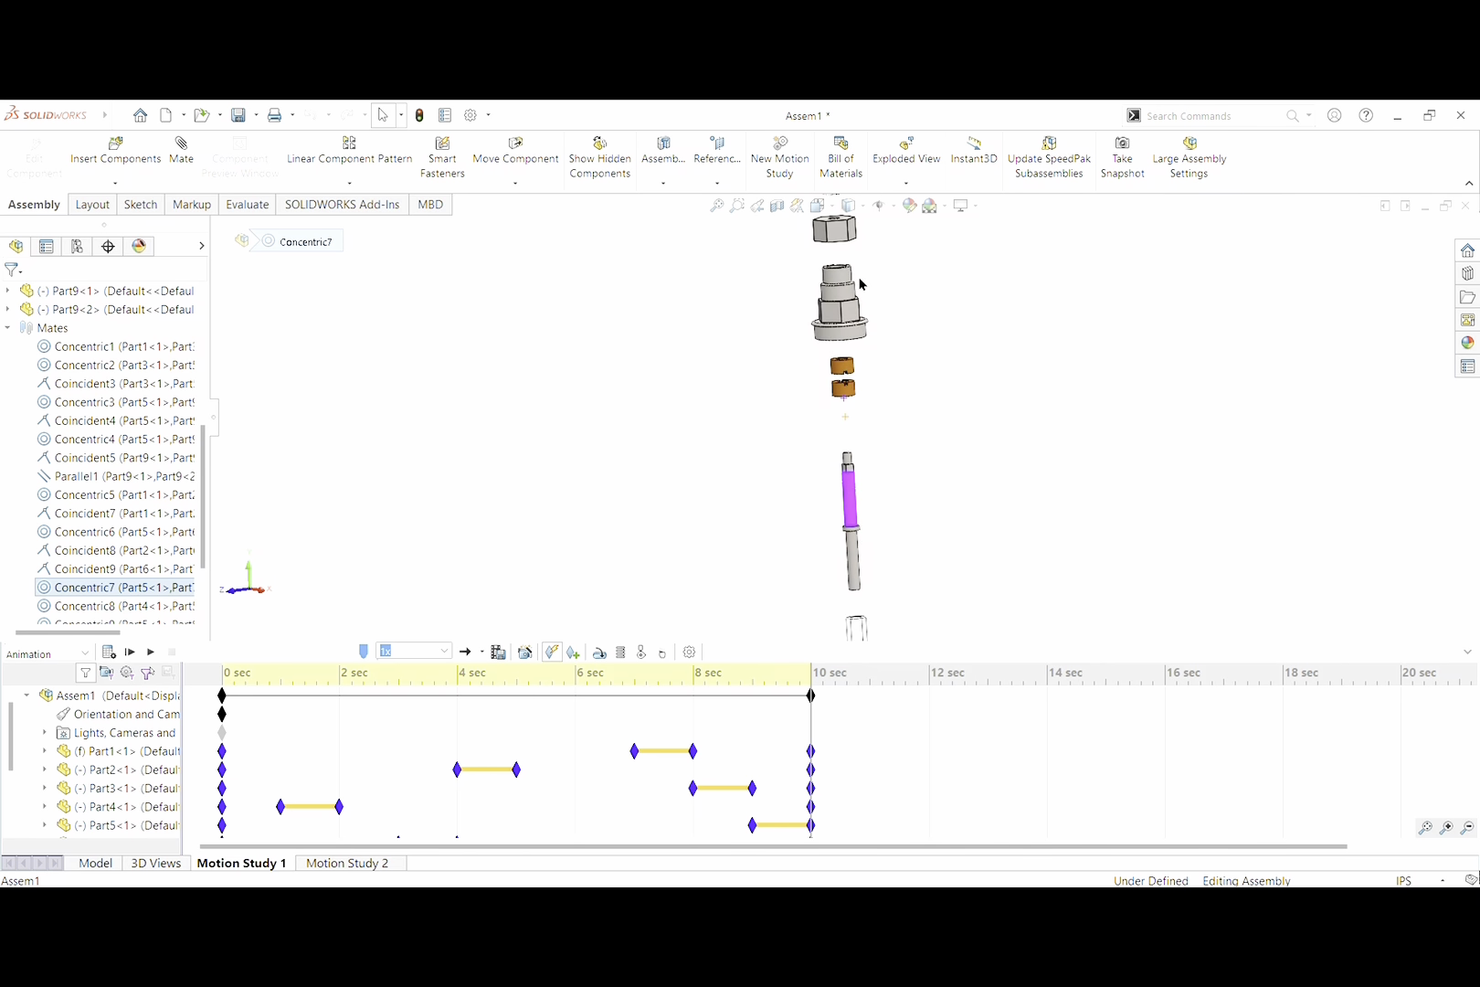
pyautogui.scroll(3, 860, 284)
pyautogui.scroll(-5, 843, 291)
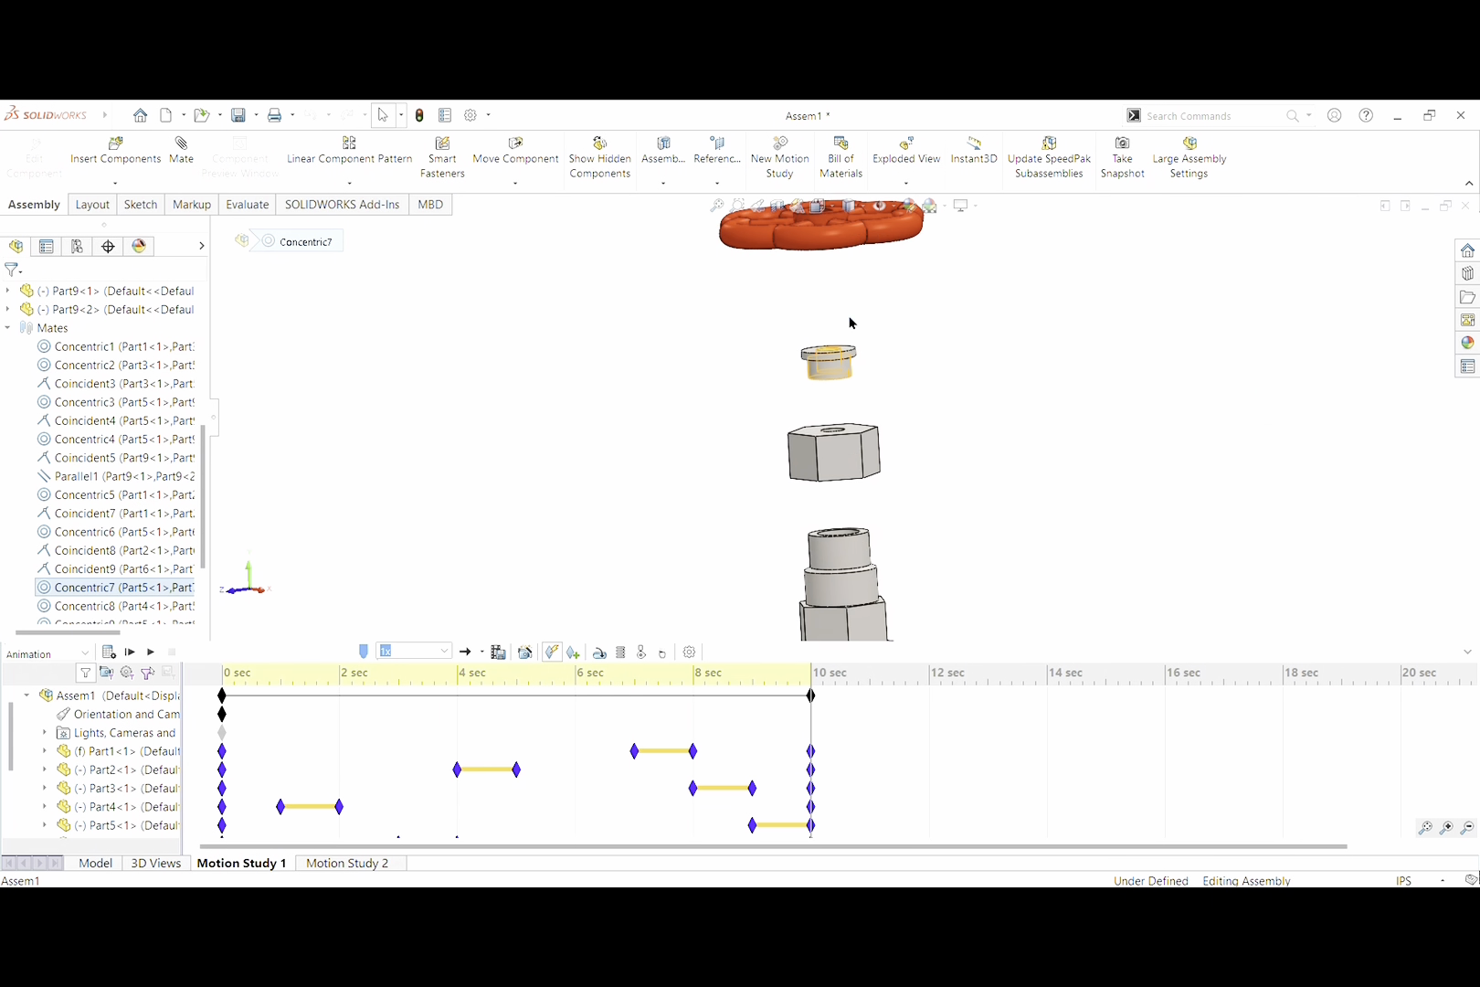
pyautogui.scroll(3, 849, 366)
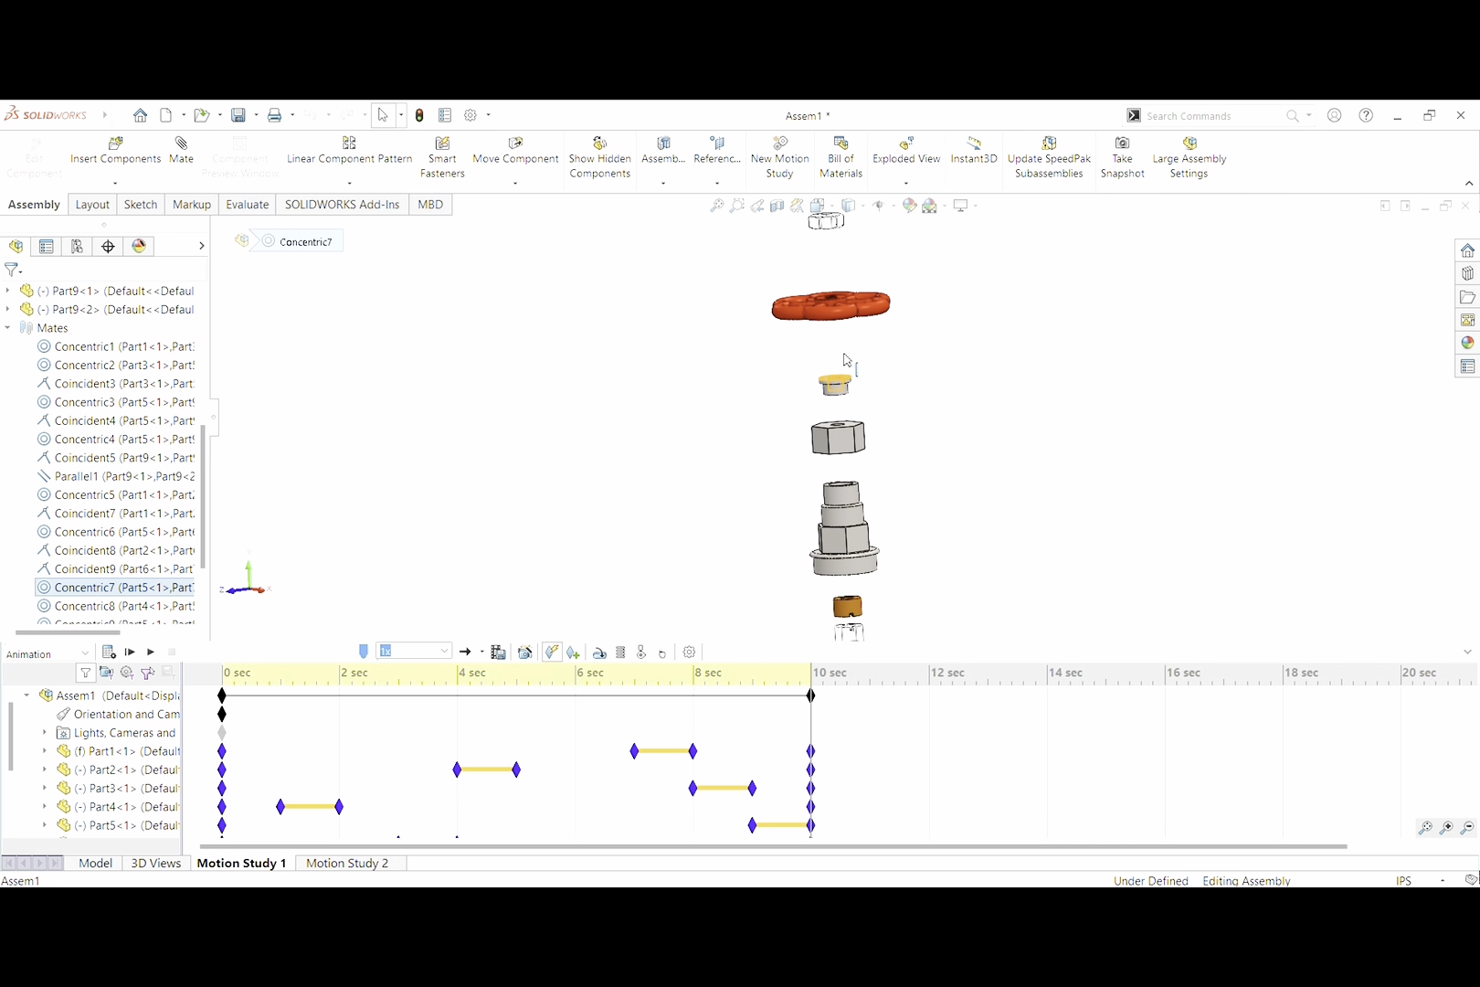
pyautogui.scroll(-3, 838, 396)
pyautogui.scroll(4, 836, 493)
pyautogui.scroll(-2, 859, 632)
pyautogui.scroll(2, 833, 407)
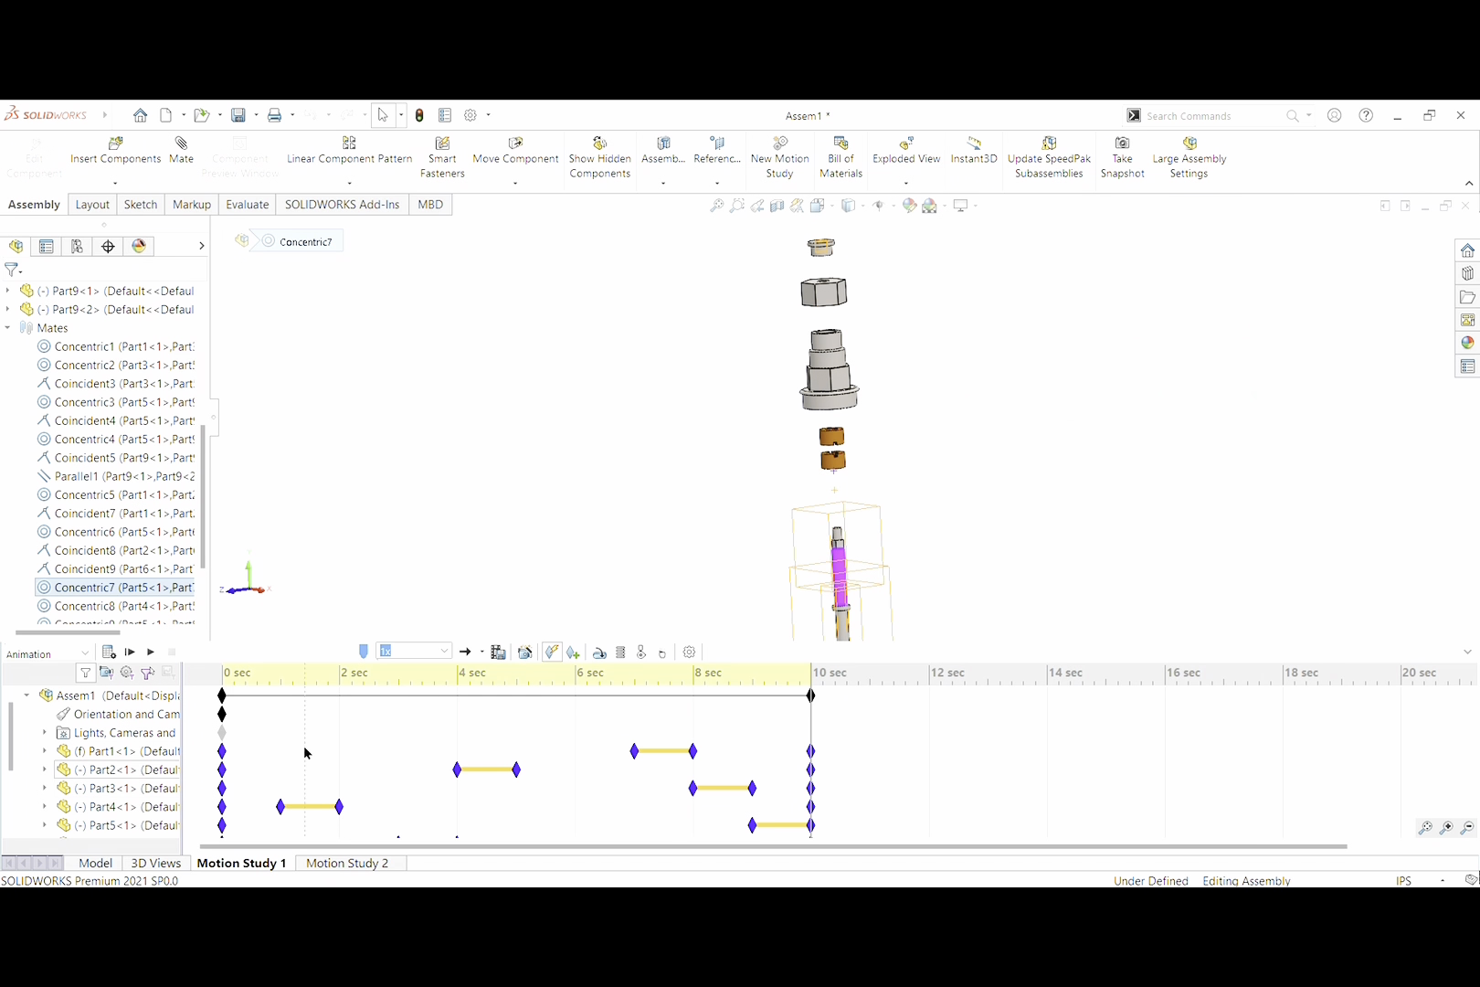
# Select the Concentric8 mate and examine the round tip of the stem and the hub of the red handwheel
pyautogui.scroll(-1, 166, 557)
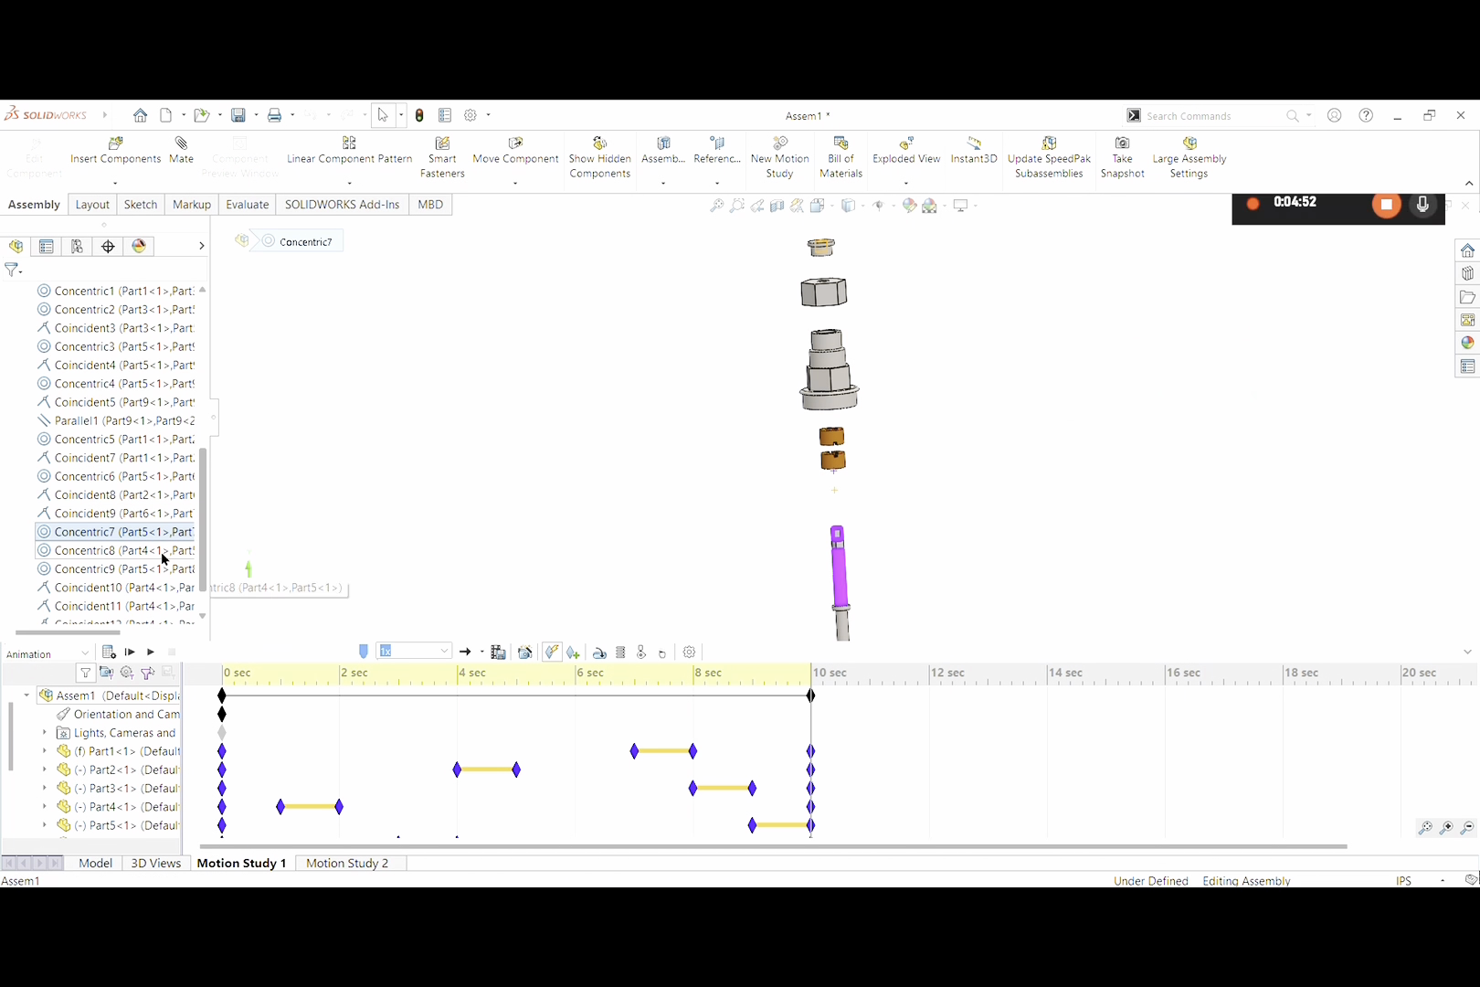
pyautogui.click(164, 551)
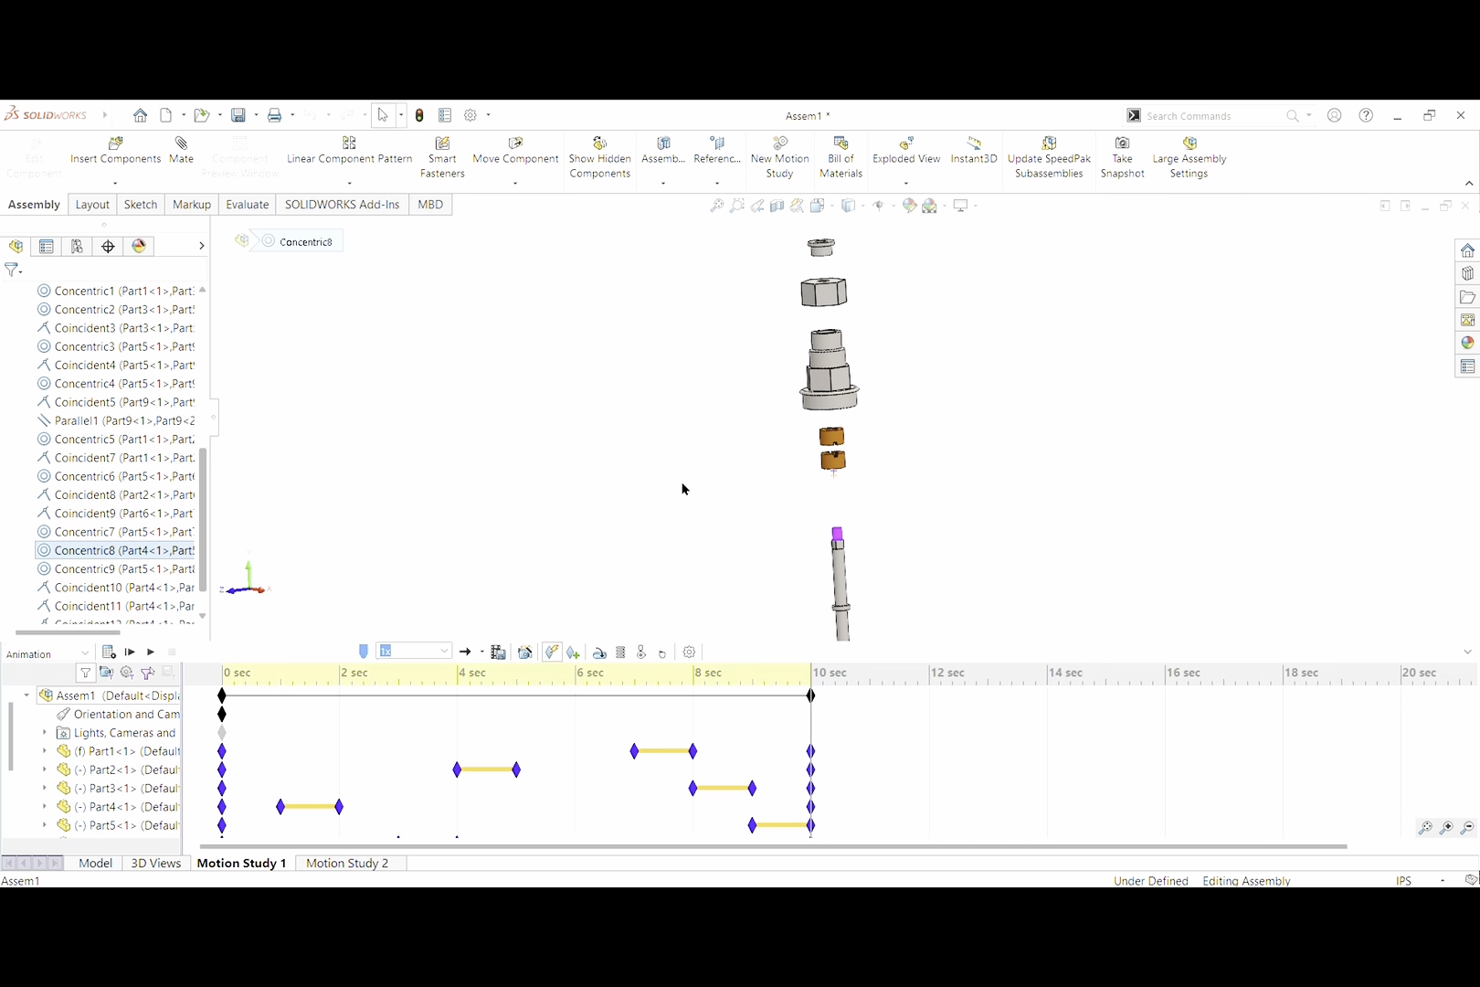
pyautogui.scroll(-3, 839, 538)
pyautogui.scroll(8, 842, 498)
pyautogui.scroll(-7, 843, 302)
pyautogui.scroll(-2, 842, 306)
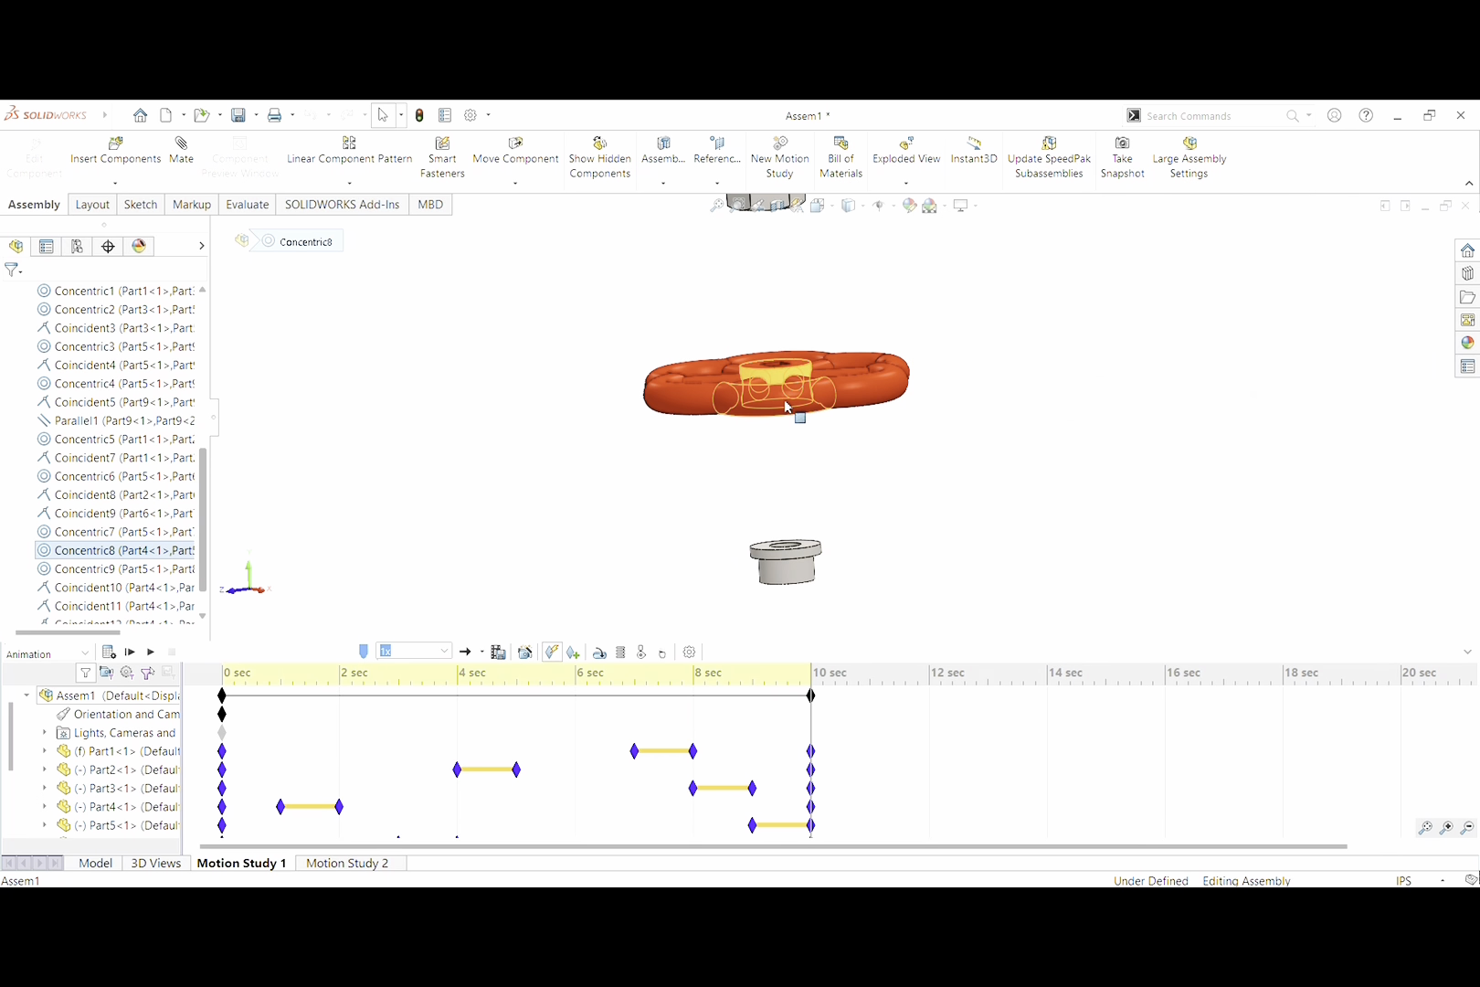
pyautogui.scroll(3, 909, 493)
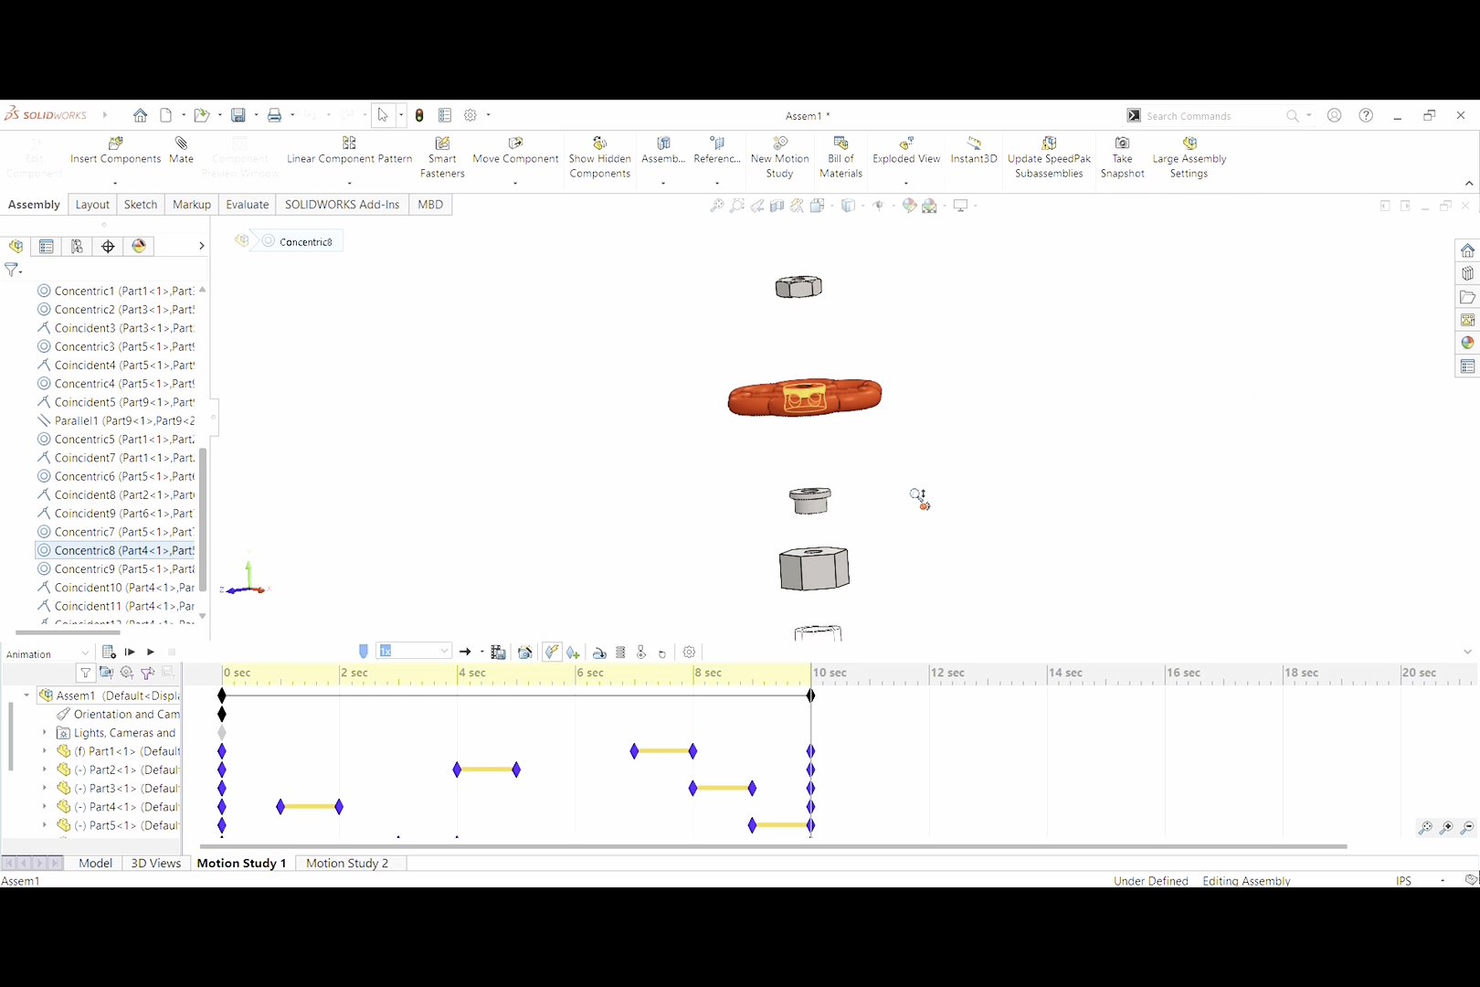
pyautogui.scroll(3, 909, 489)
pyautogui.scroll(-7, 839, 442)
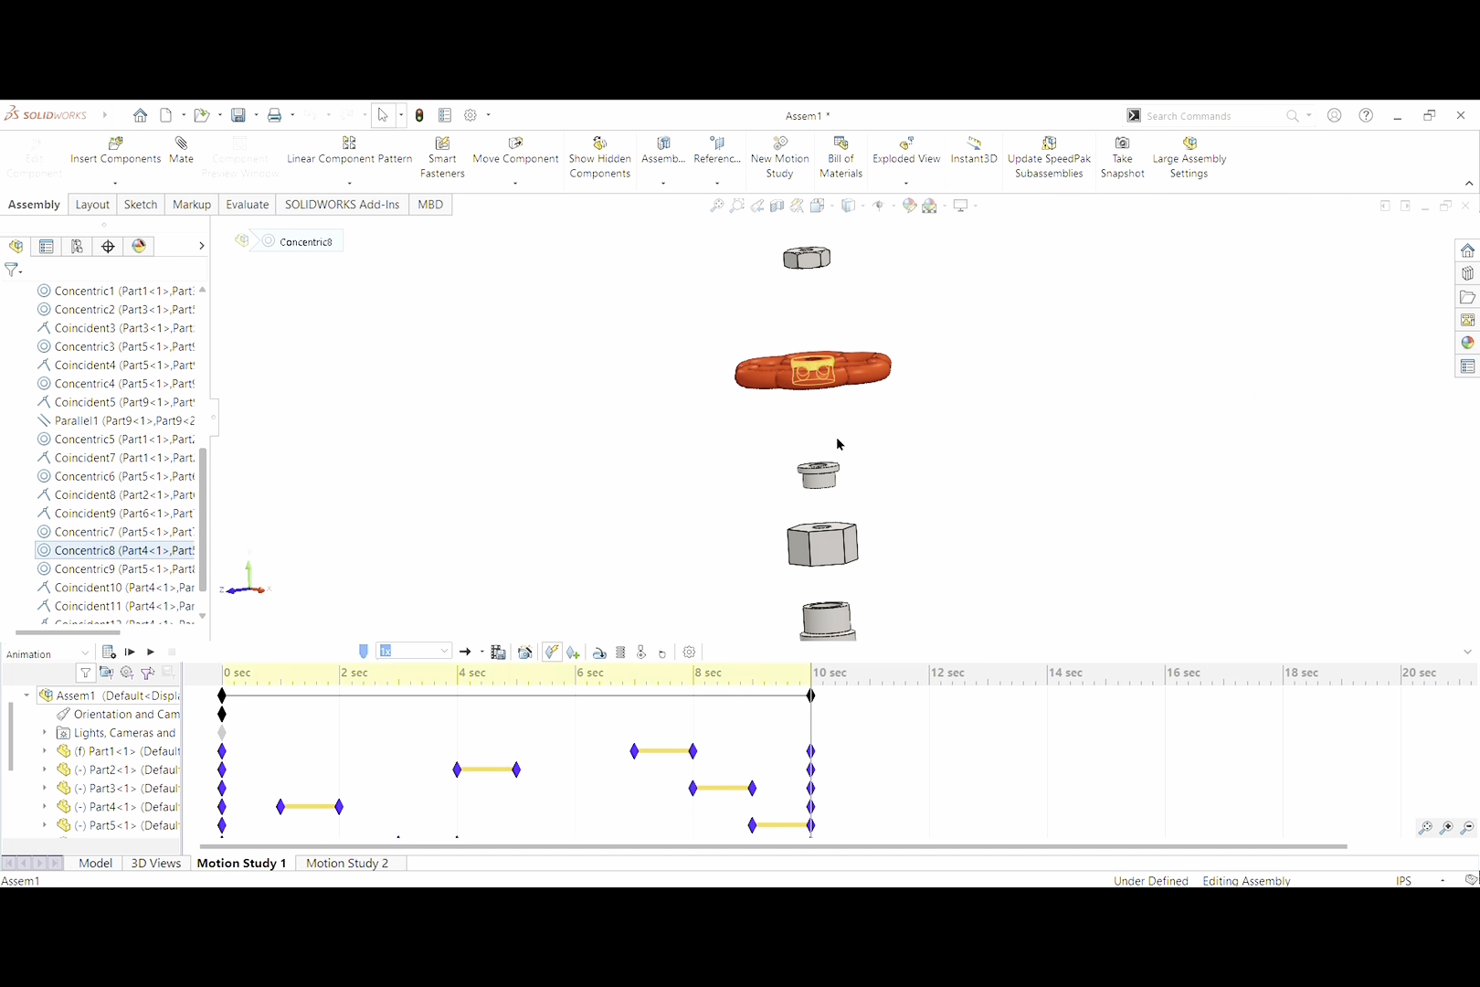
pyautogui.scroll(4, 819, 406)
pyautogui.scroll(-3, 821, 395)
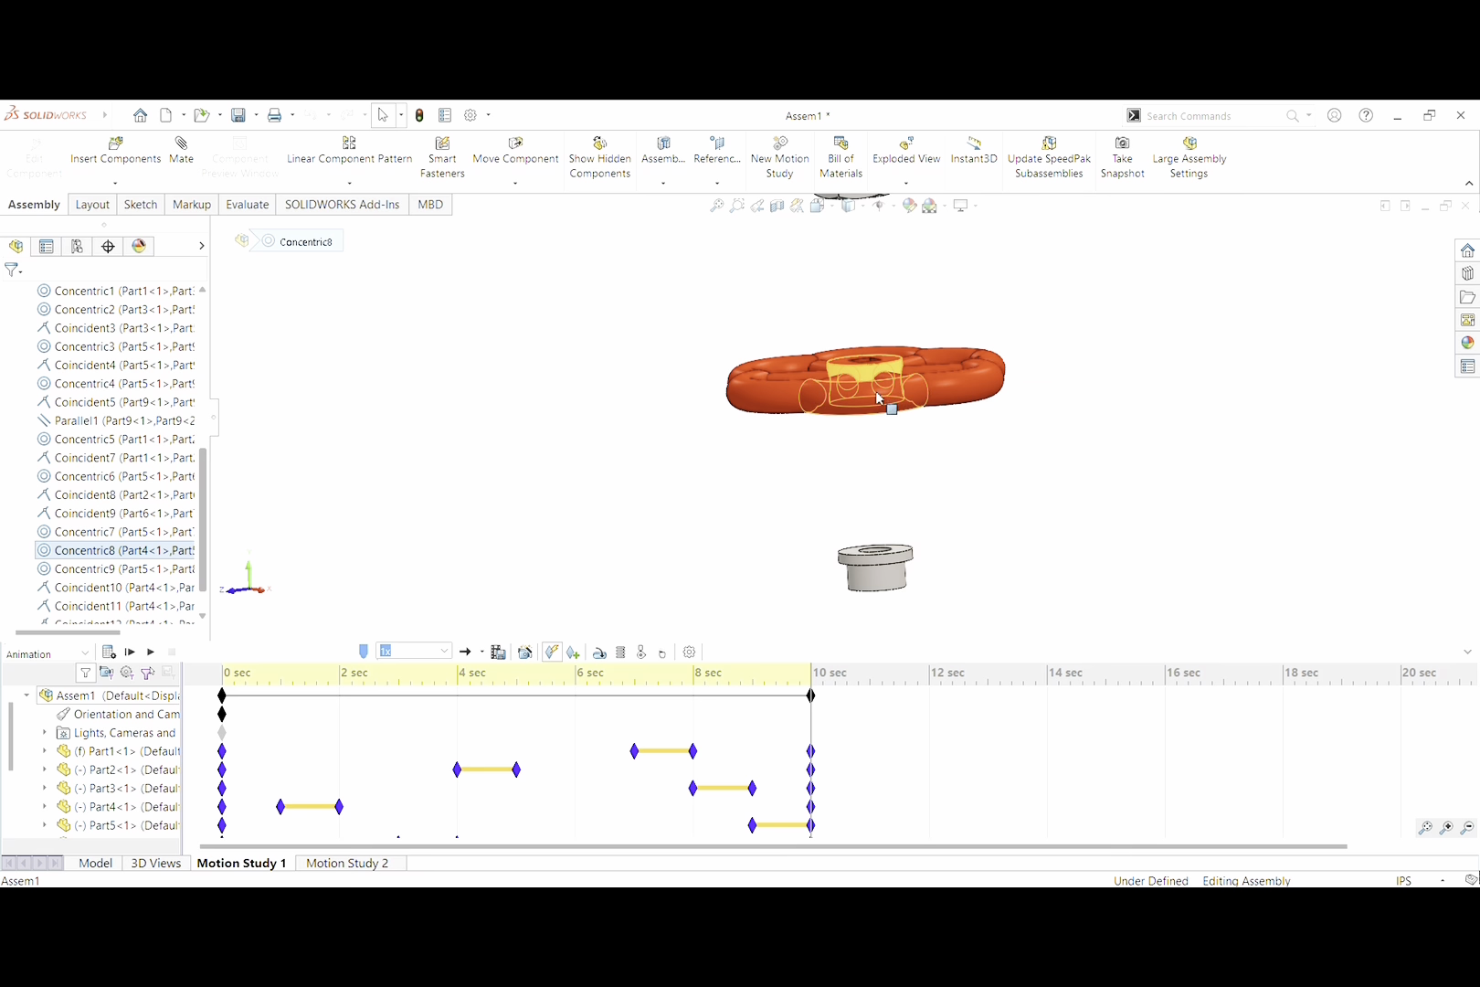
pyautogui.scroll(3, 879, 414)
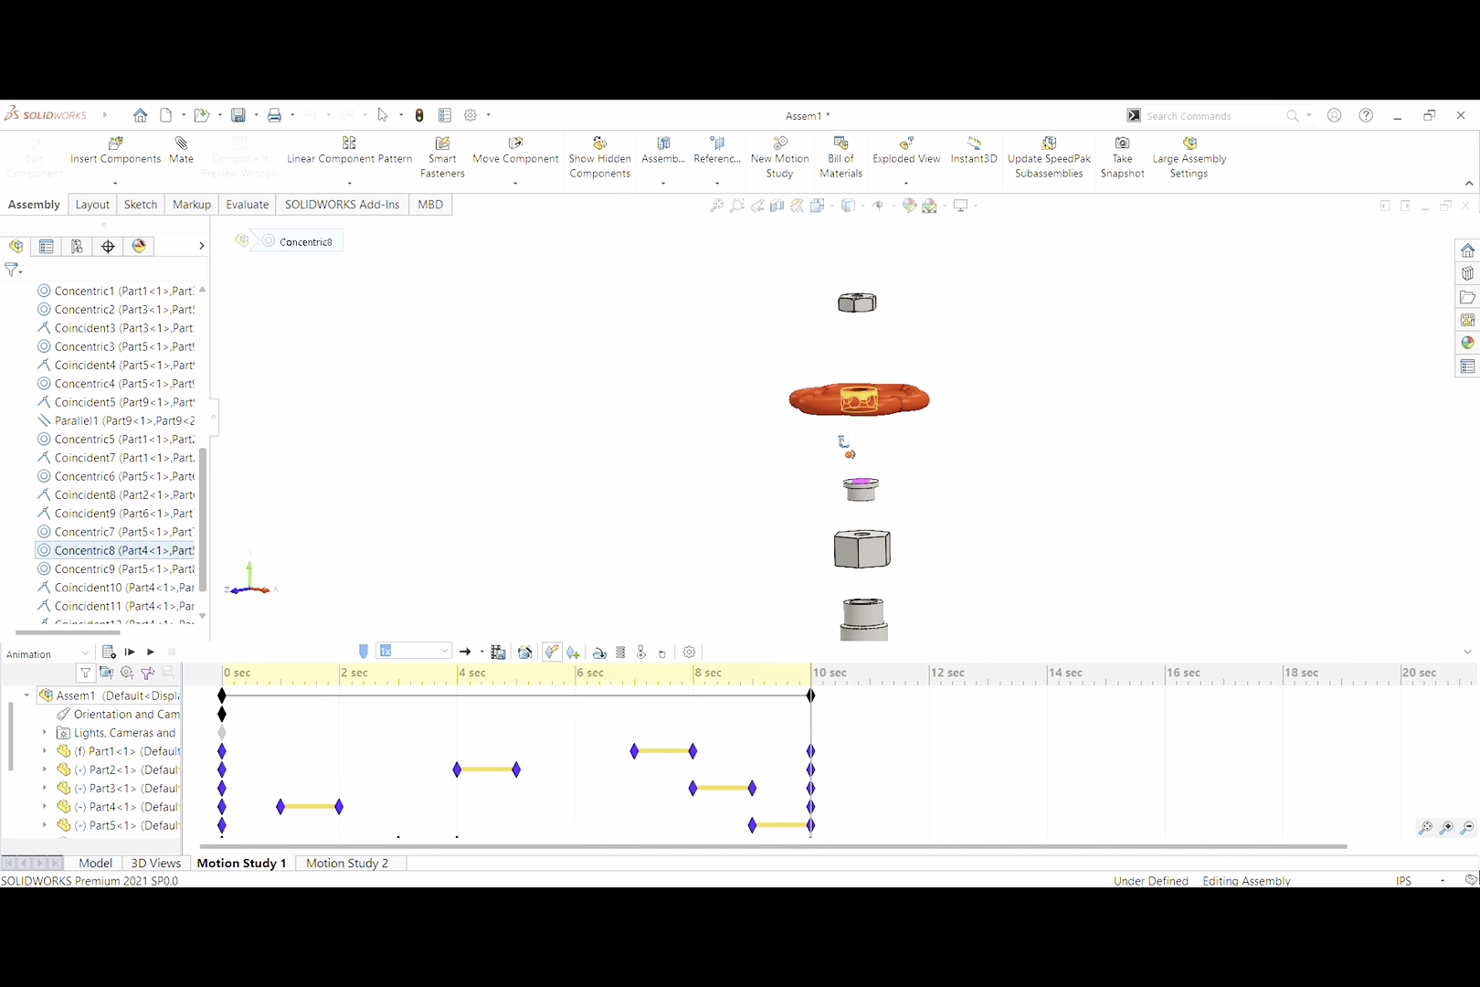
pyautogui.scroll(2, 874, 400)
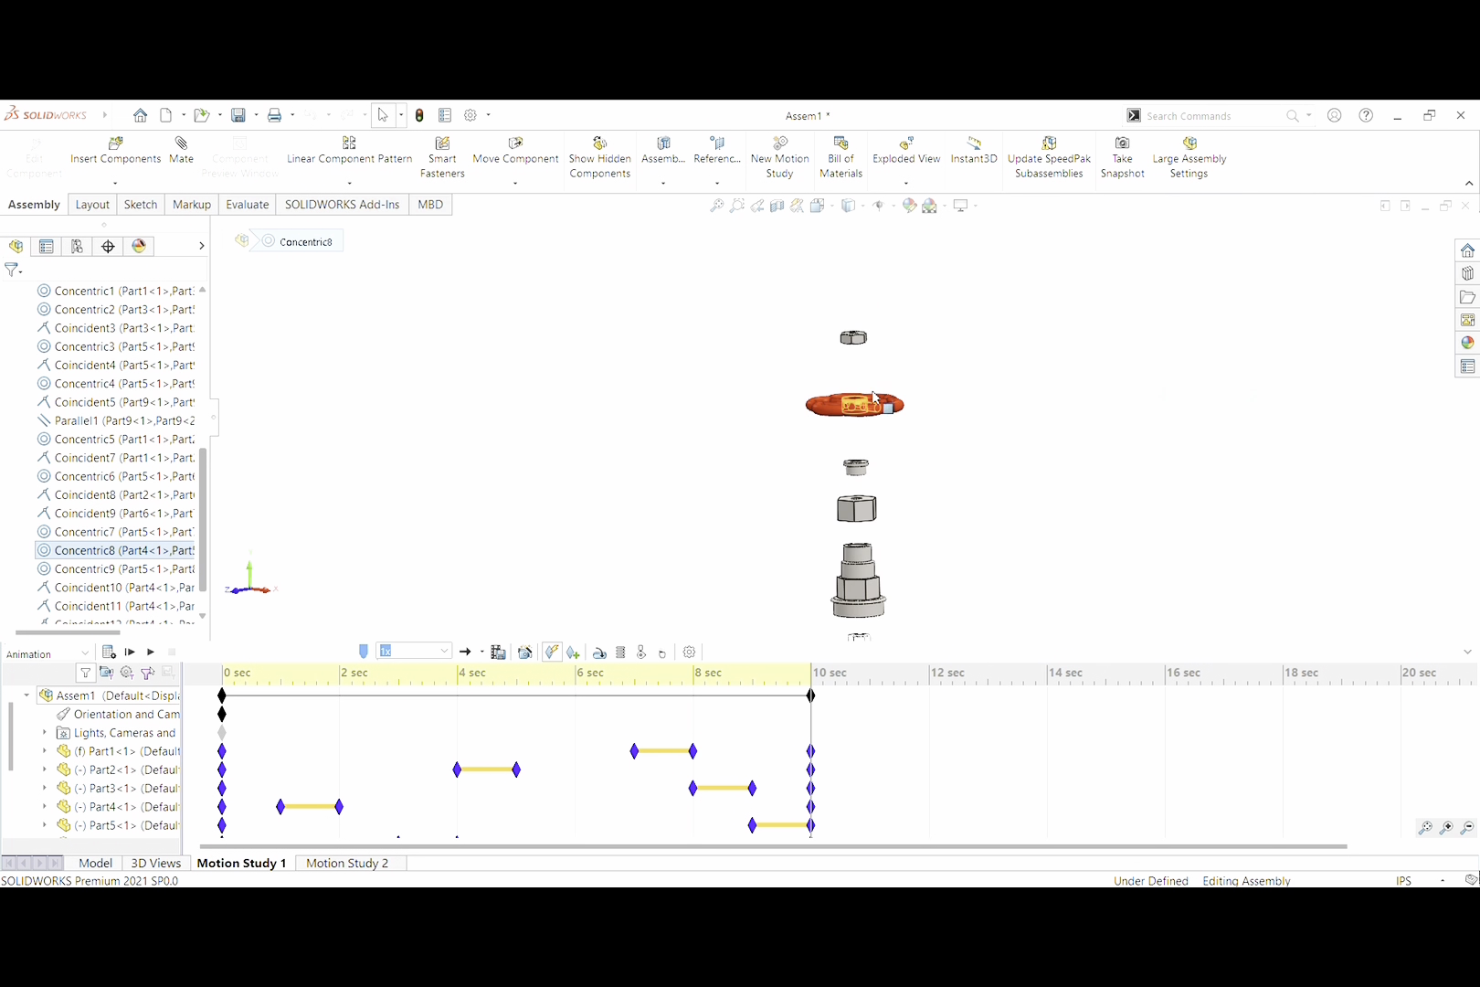
# Select the Concentric9 mate and examine the hole in the small top nut and the stem's round tip
pyautogui.click(95, 568)
pyautogui.scroll(-4, 856, 353)
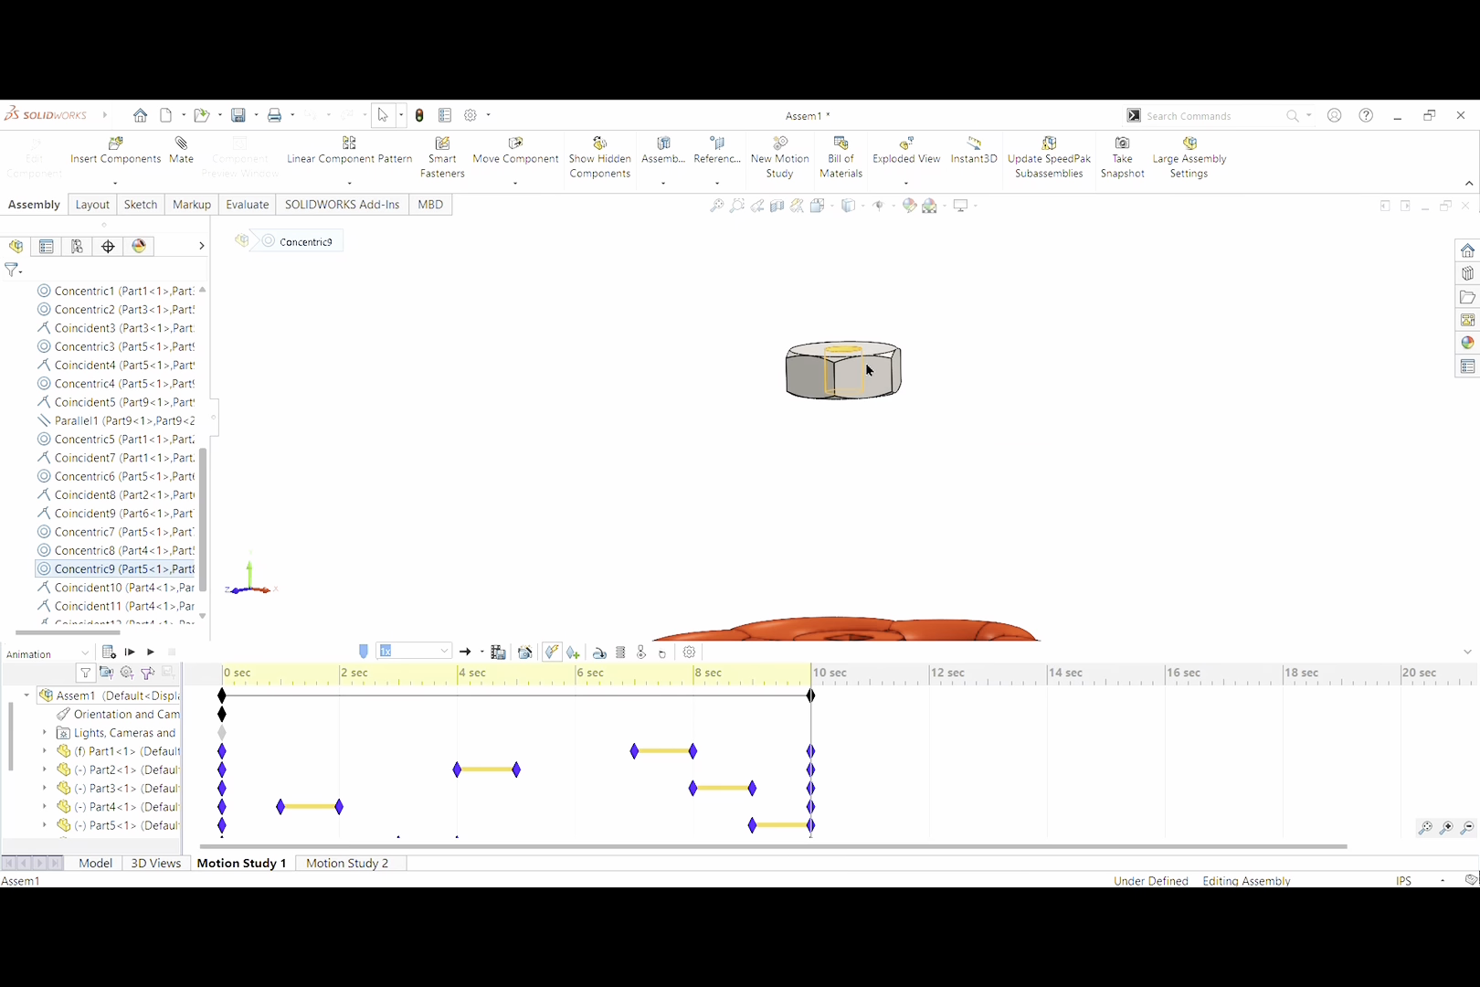
pyautogui.scroll(-1, 856, 455)
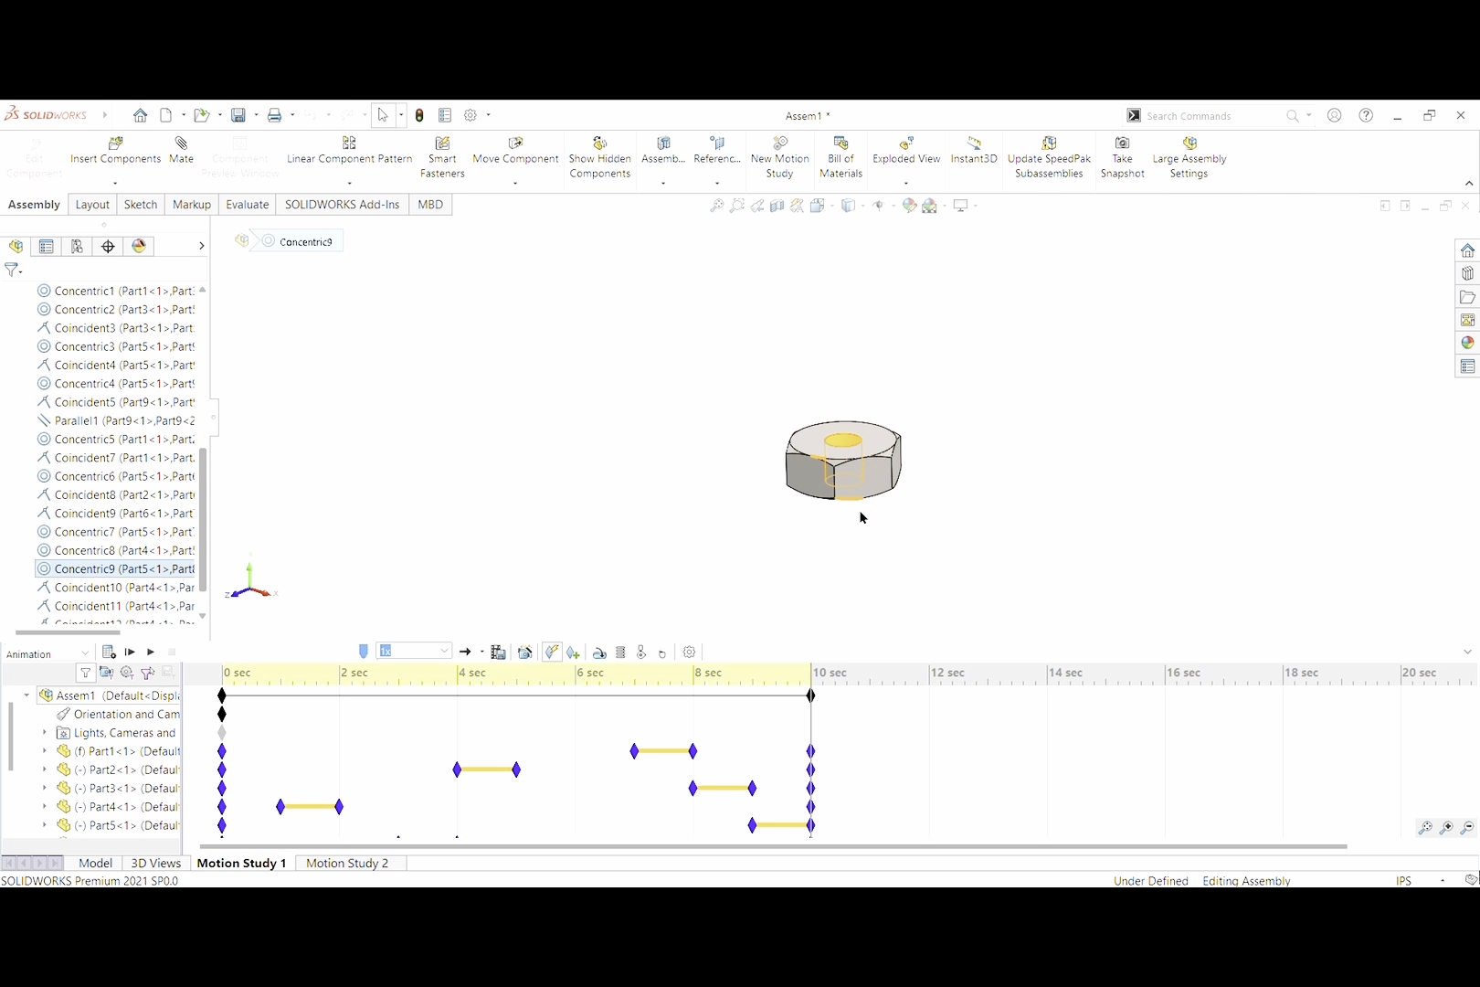
pyautogui.scroll(6, 872, 519)
pyautogui.scroll(2, 879, 541)
pyautogui.scroll(-4, 819, 511)
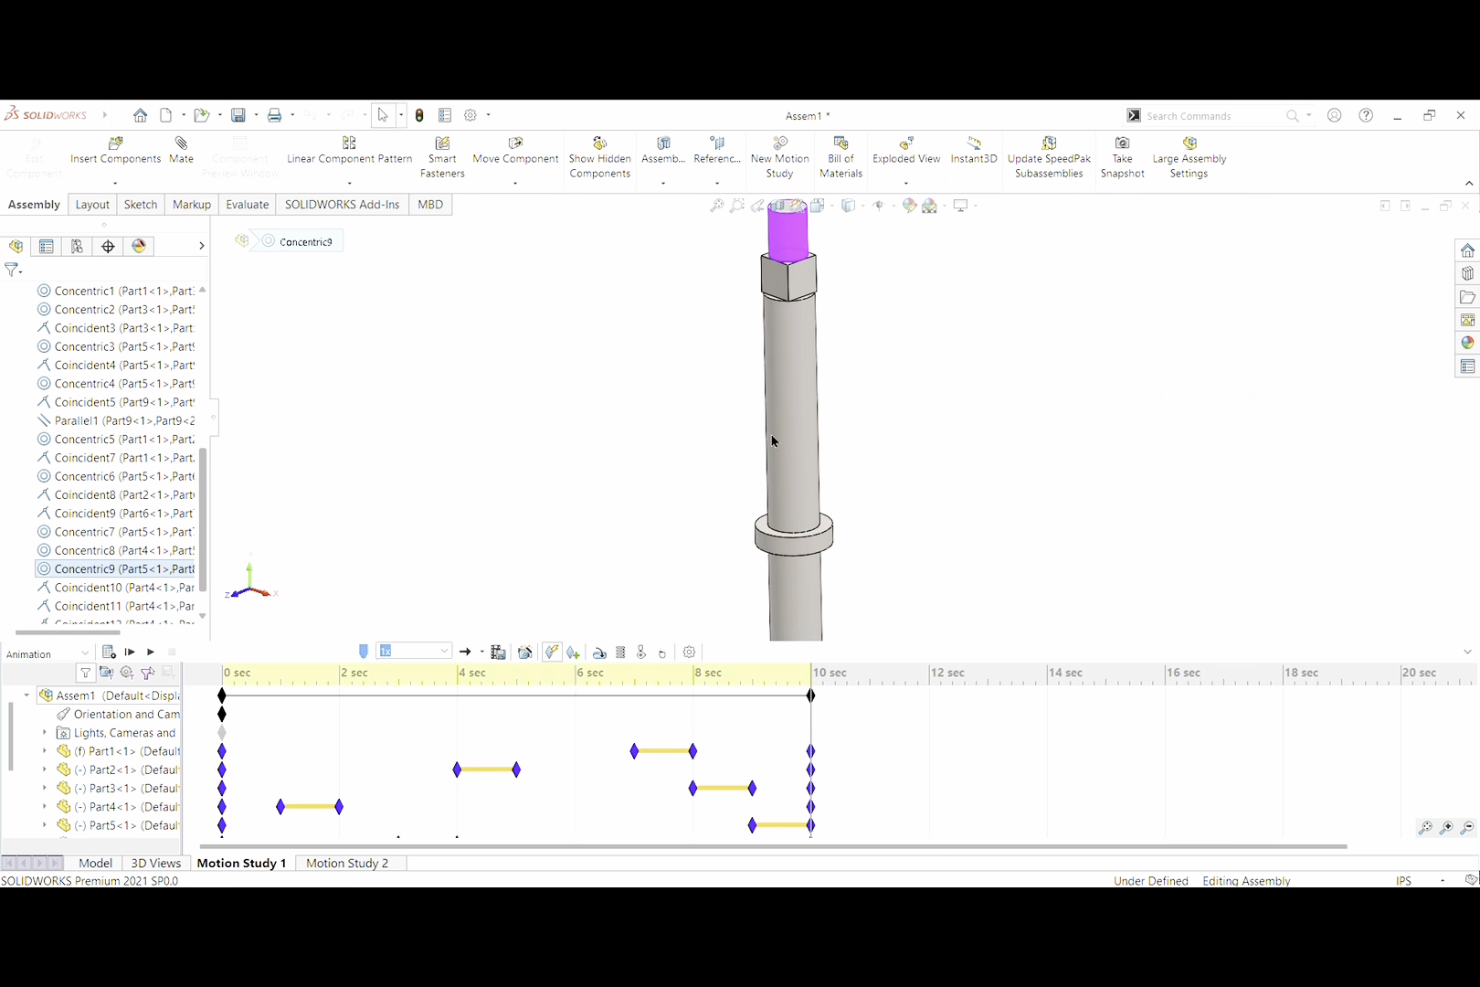
pyautogui.scroll(-2, 801, 305)
pyautogui.scroll(6, 884, 344)
pyautogui.scroll(-4, 854, 301)
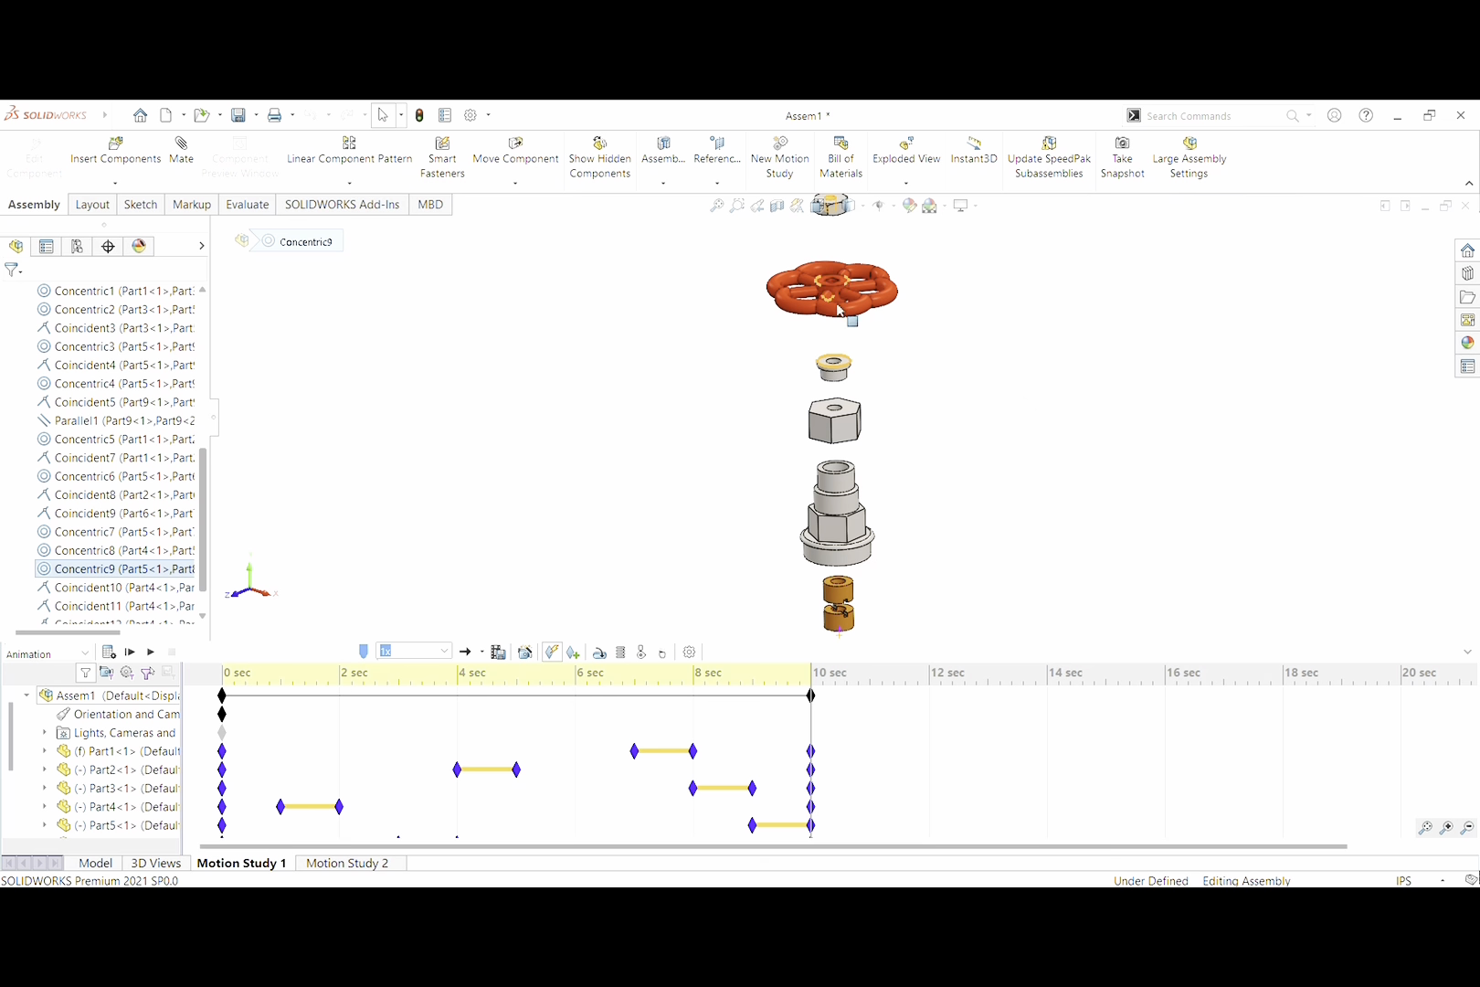
# Select the Coincident10 mate and examine the flat face inside the handwheel's hub and the matching flat on the stem's square section
pyautogui.click(123, 588)
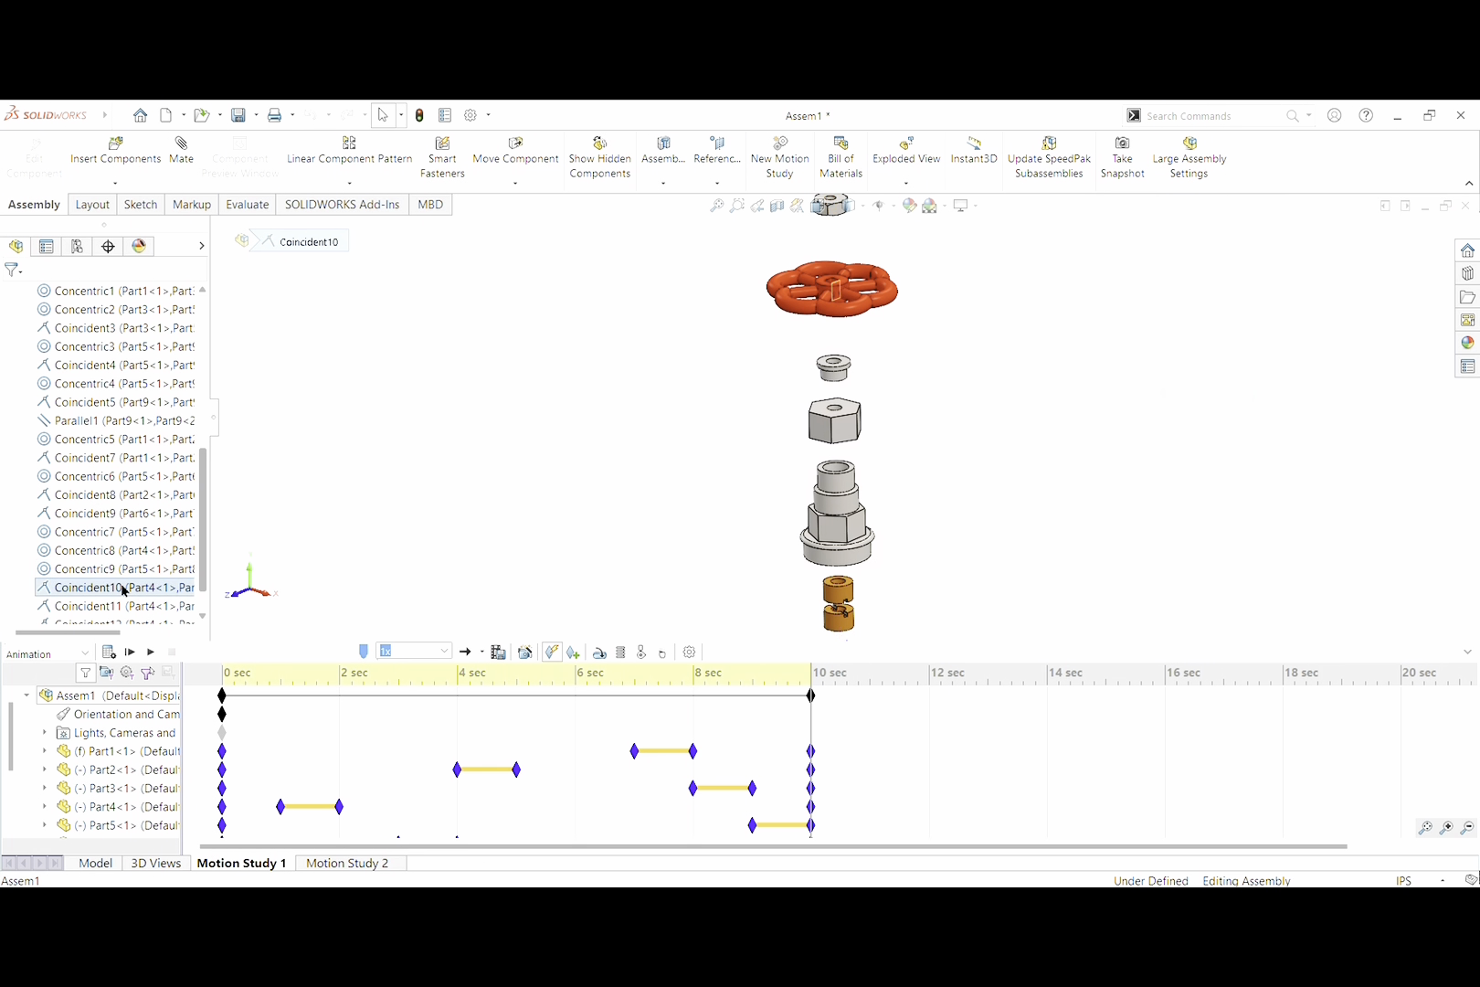
pyautogui.scroll(3, 955, 468)
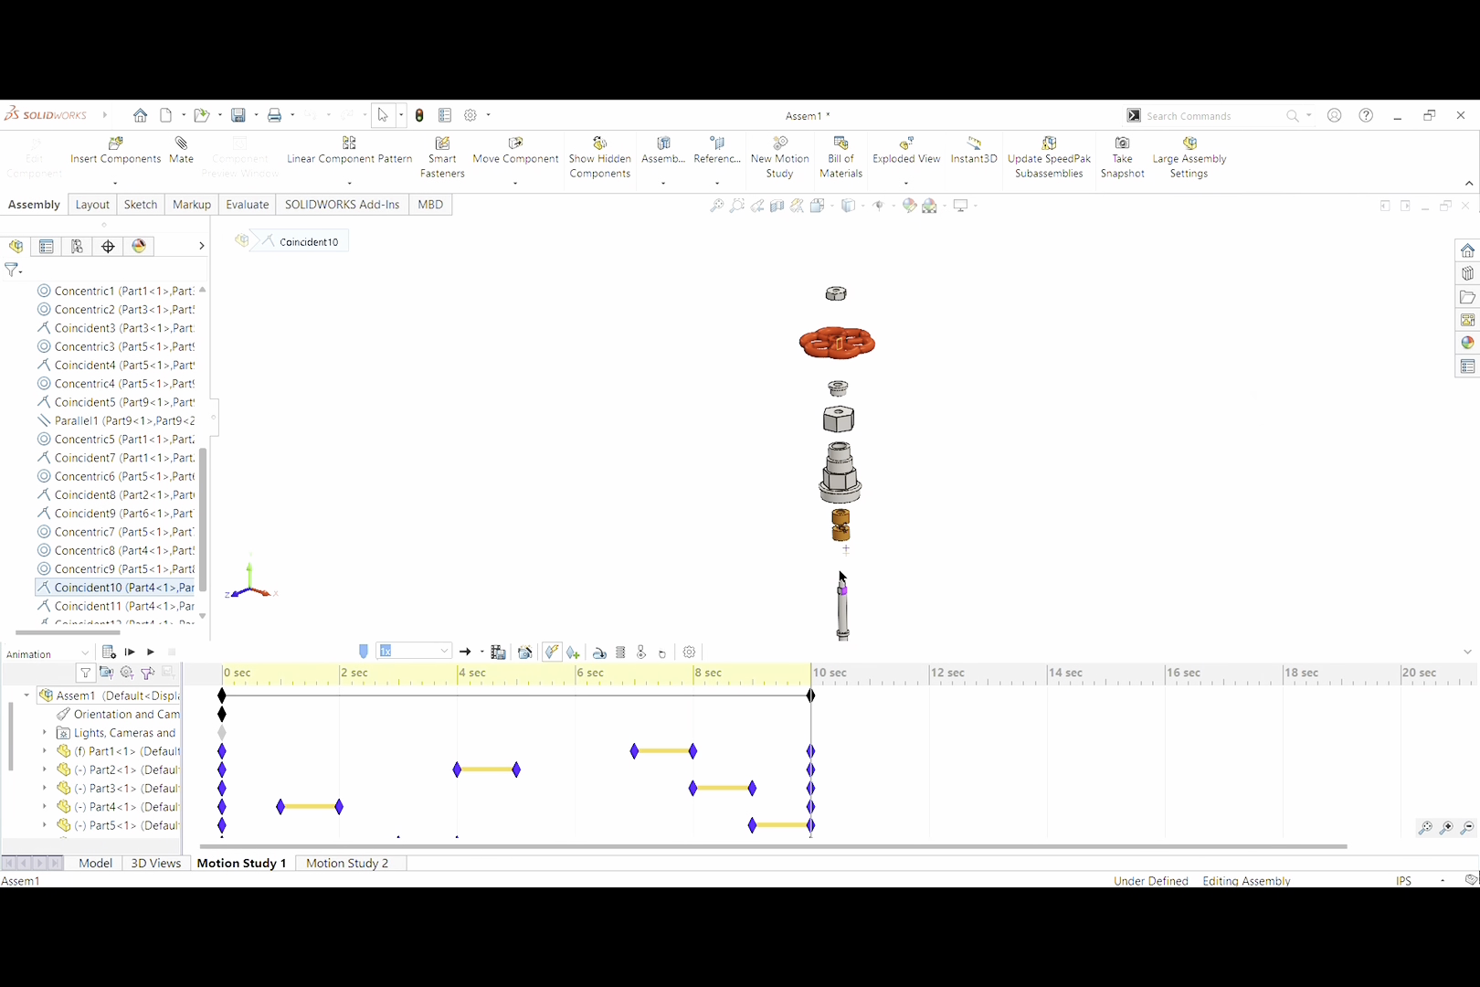
pyautogui.scroll(-5, 840, 576)
pyautogui.scroll(5, 849, 416)
pyautogui.scroll(-5, 856, 283)
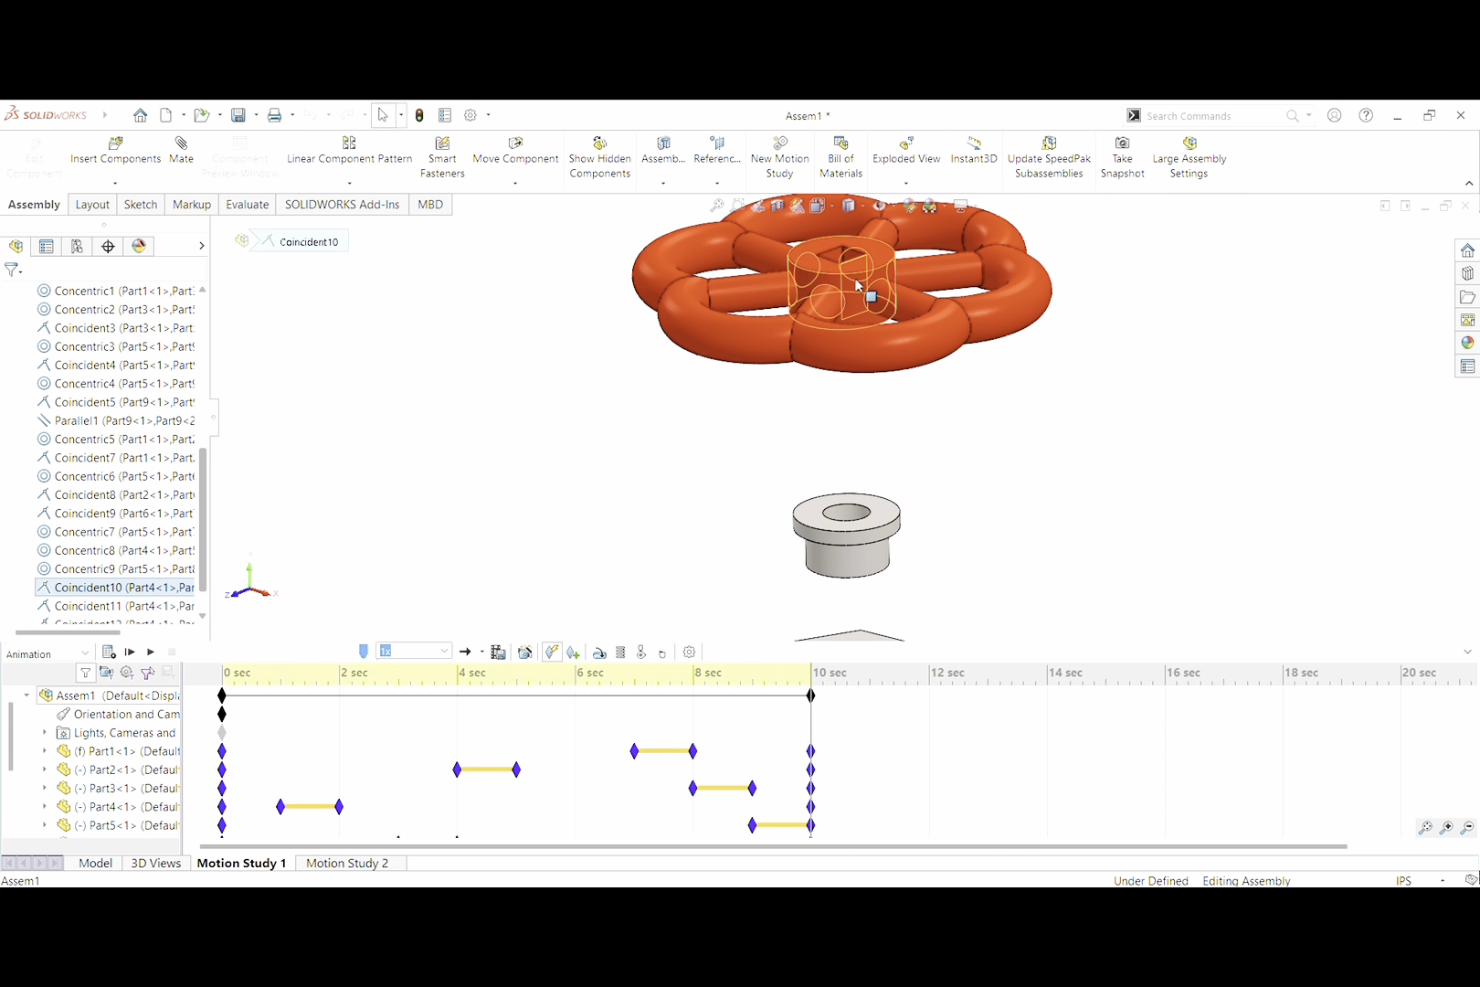
pyautogui.scroll(3, 870, 345)
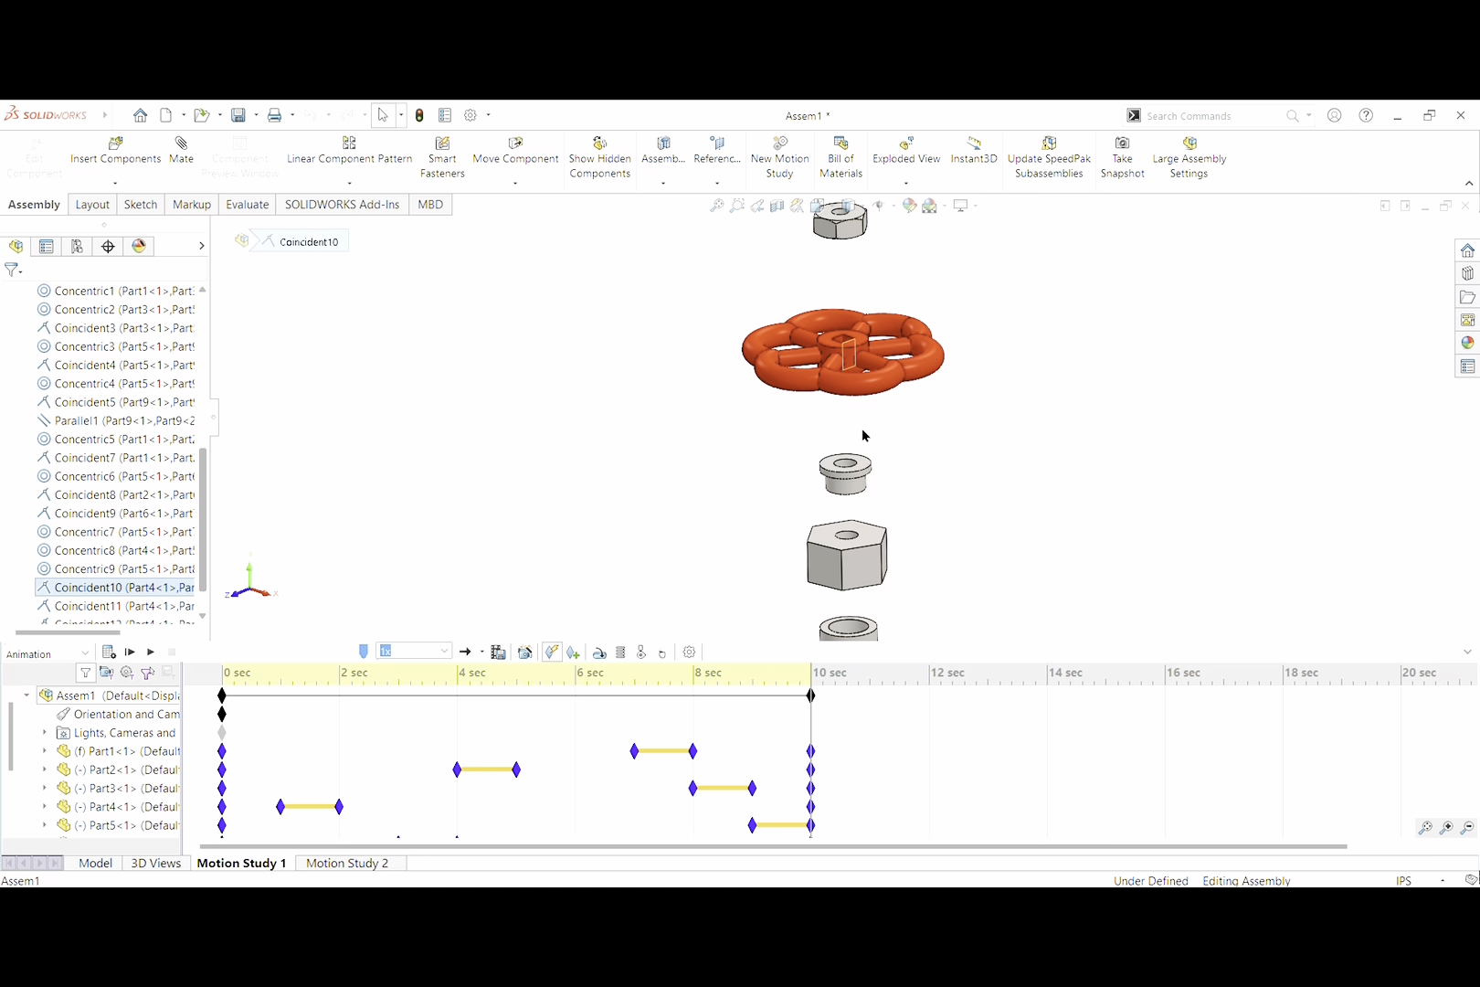
pyautogui.scroll(4, 905, 473)
pyautogui.scroll(-5, 905, 479)
pyautogui.scroll(5, 891, 490)
pyautogui.scroll(-3, 859, 562)
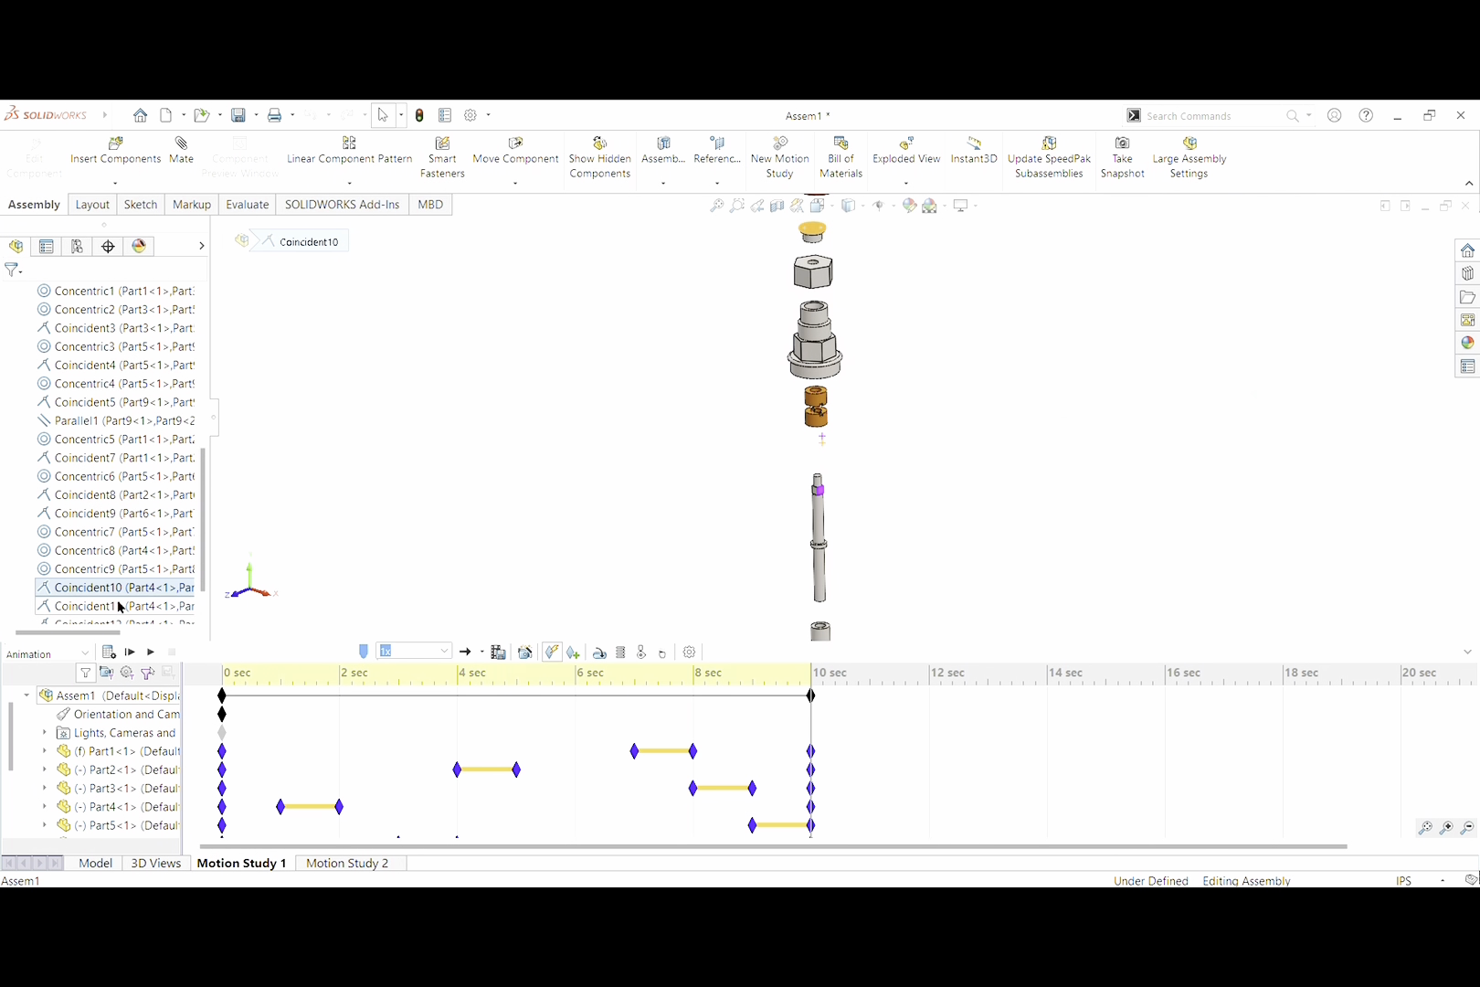
# Select the Coincident11 mate and examine the handwheel's hub and the flanged bushing's top face
pyautogui.click(142, 606)
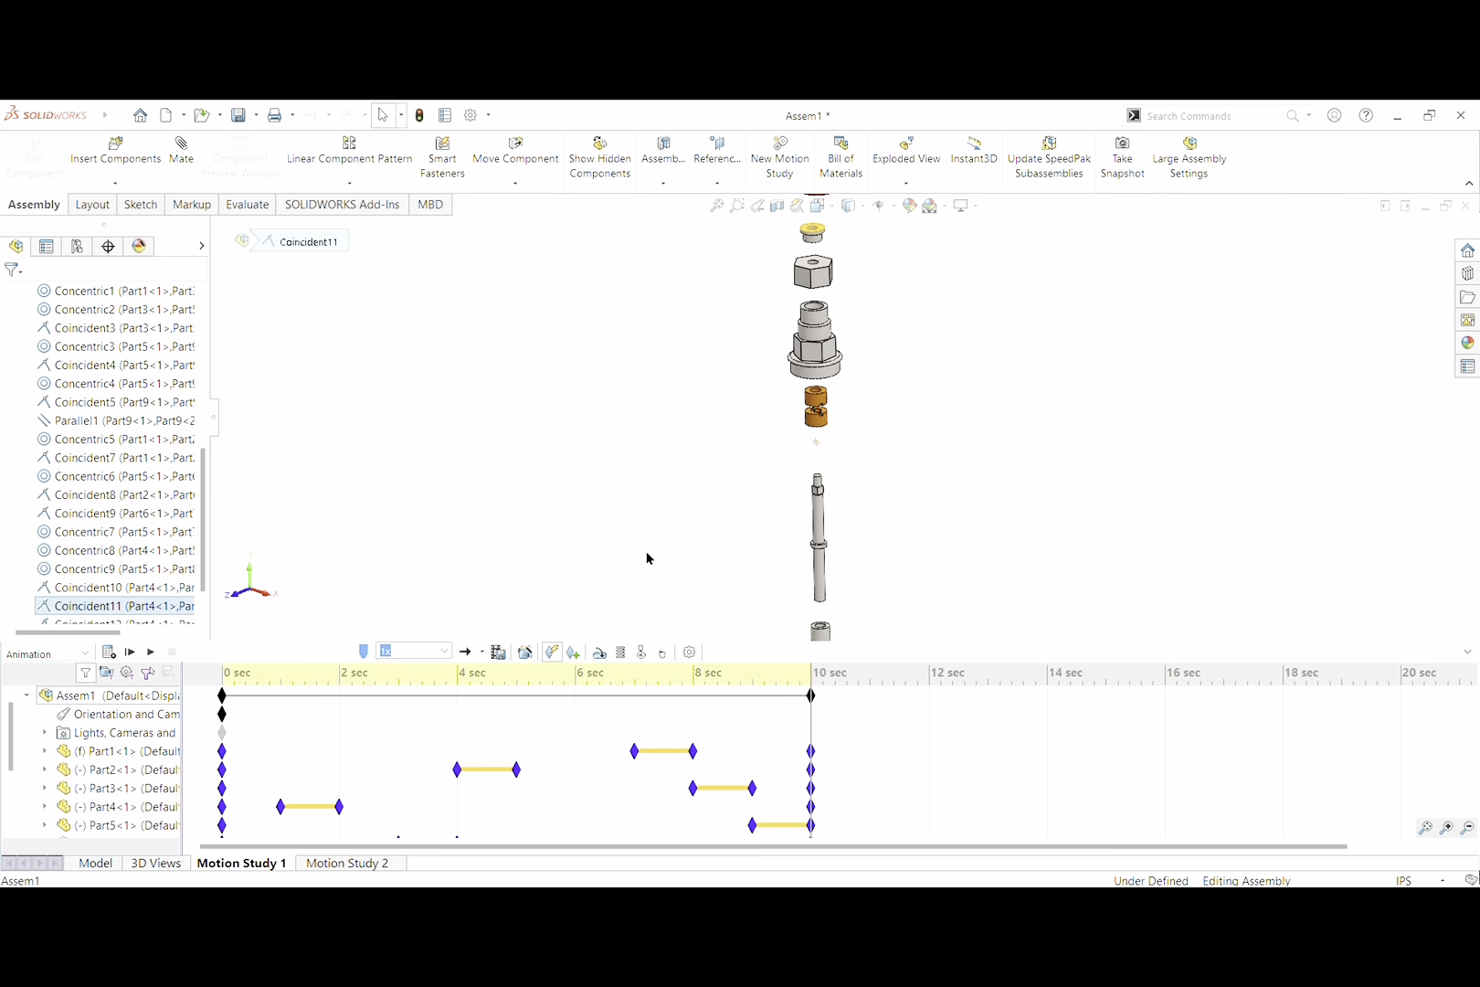
pyautogui.scroll(2, 868, 393)
pyautogui.scroll(-5, 872, 366)
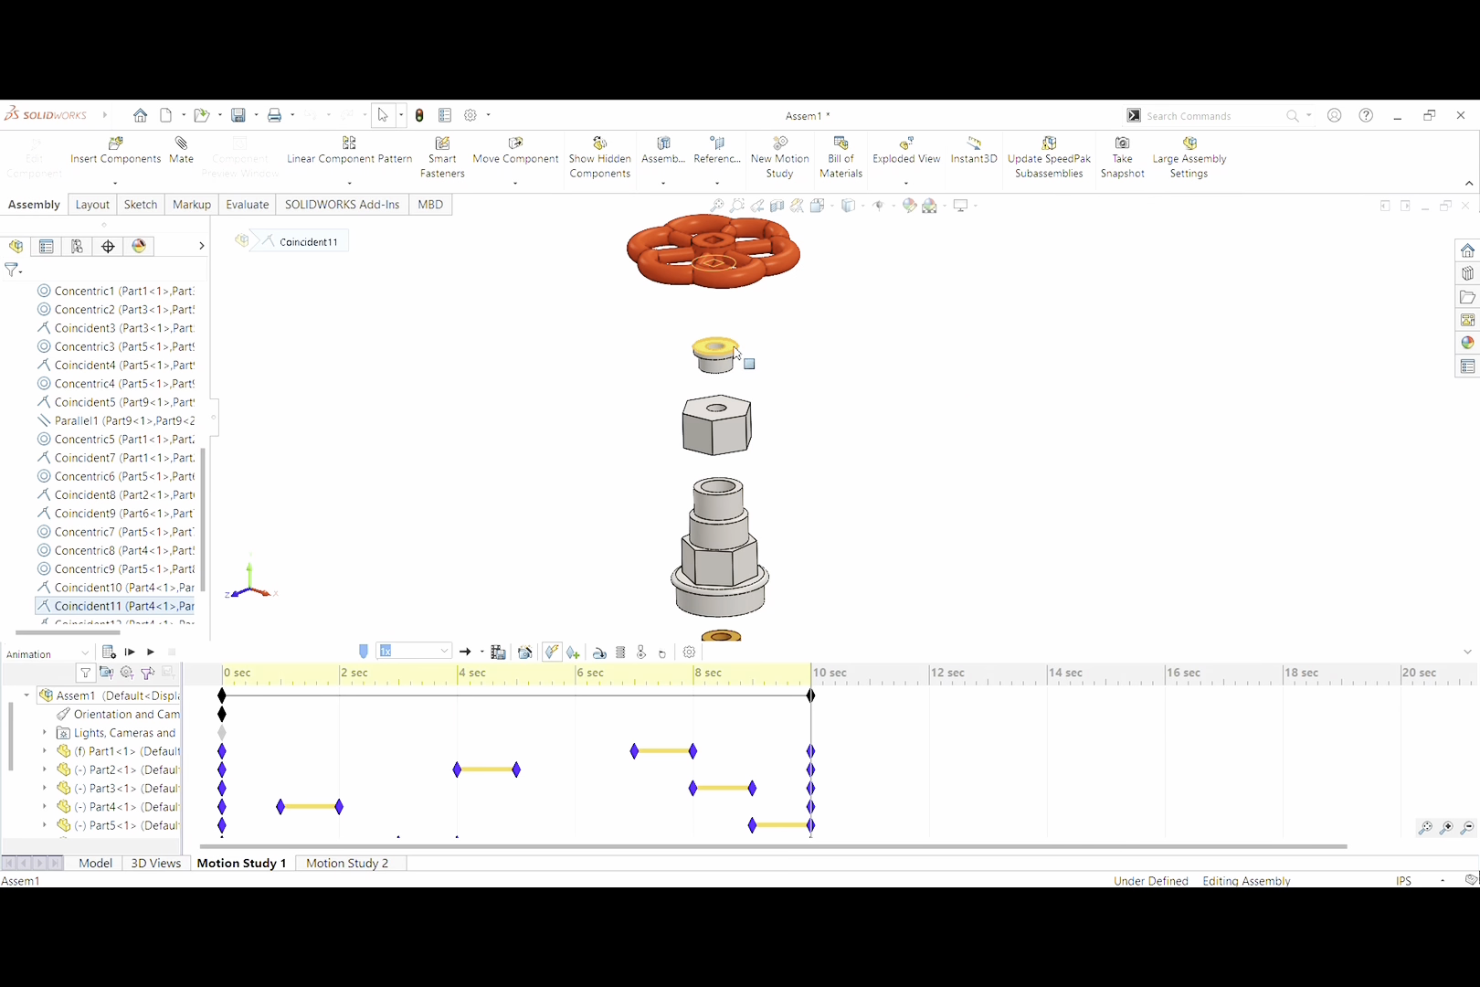
# Select the Coincident12 mate and examine the underside of the small top nut and the top face of the handwheel's hub
pyautogui.scroll(1, 790, 354)
pyautogui.moveTo(789, 351)
pyautogui.mouseDown(button='middle')
pyautogui.moveTo(802, 288)
pyautogui.moveTo(784, 235)
pyautogui.moveTo(777, 382)
pyautogui.mouseUp(button='middle')
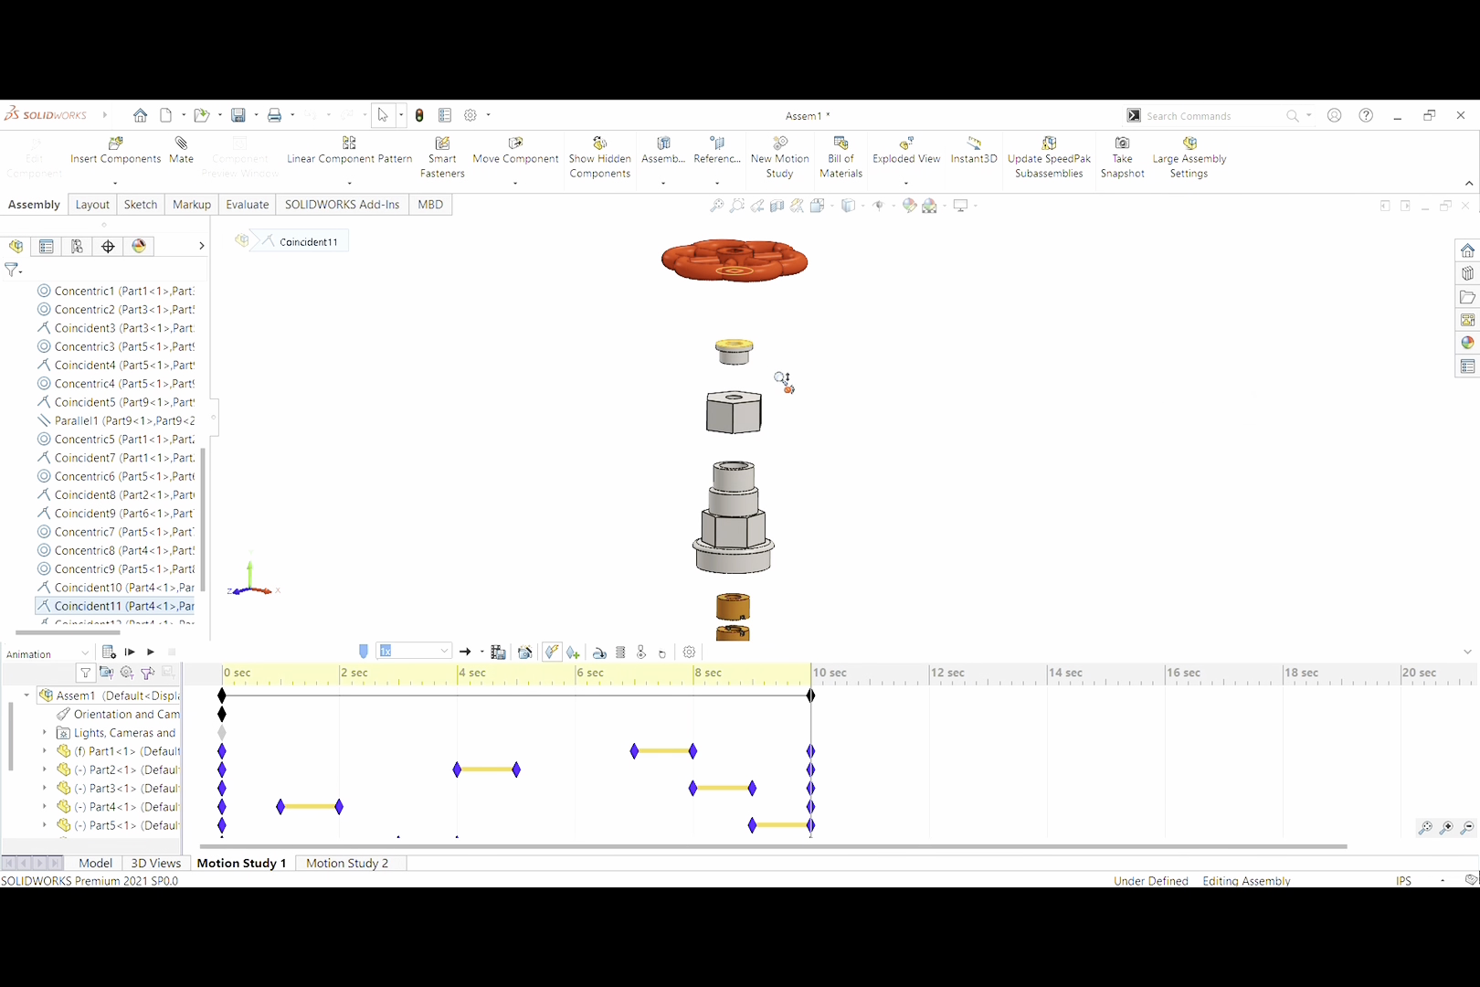
pyautogui.scroll(-3, 783, 382)
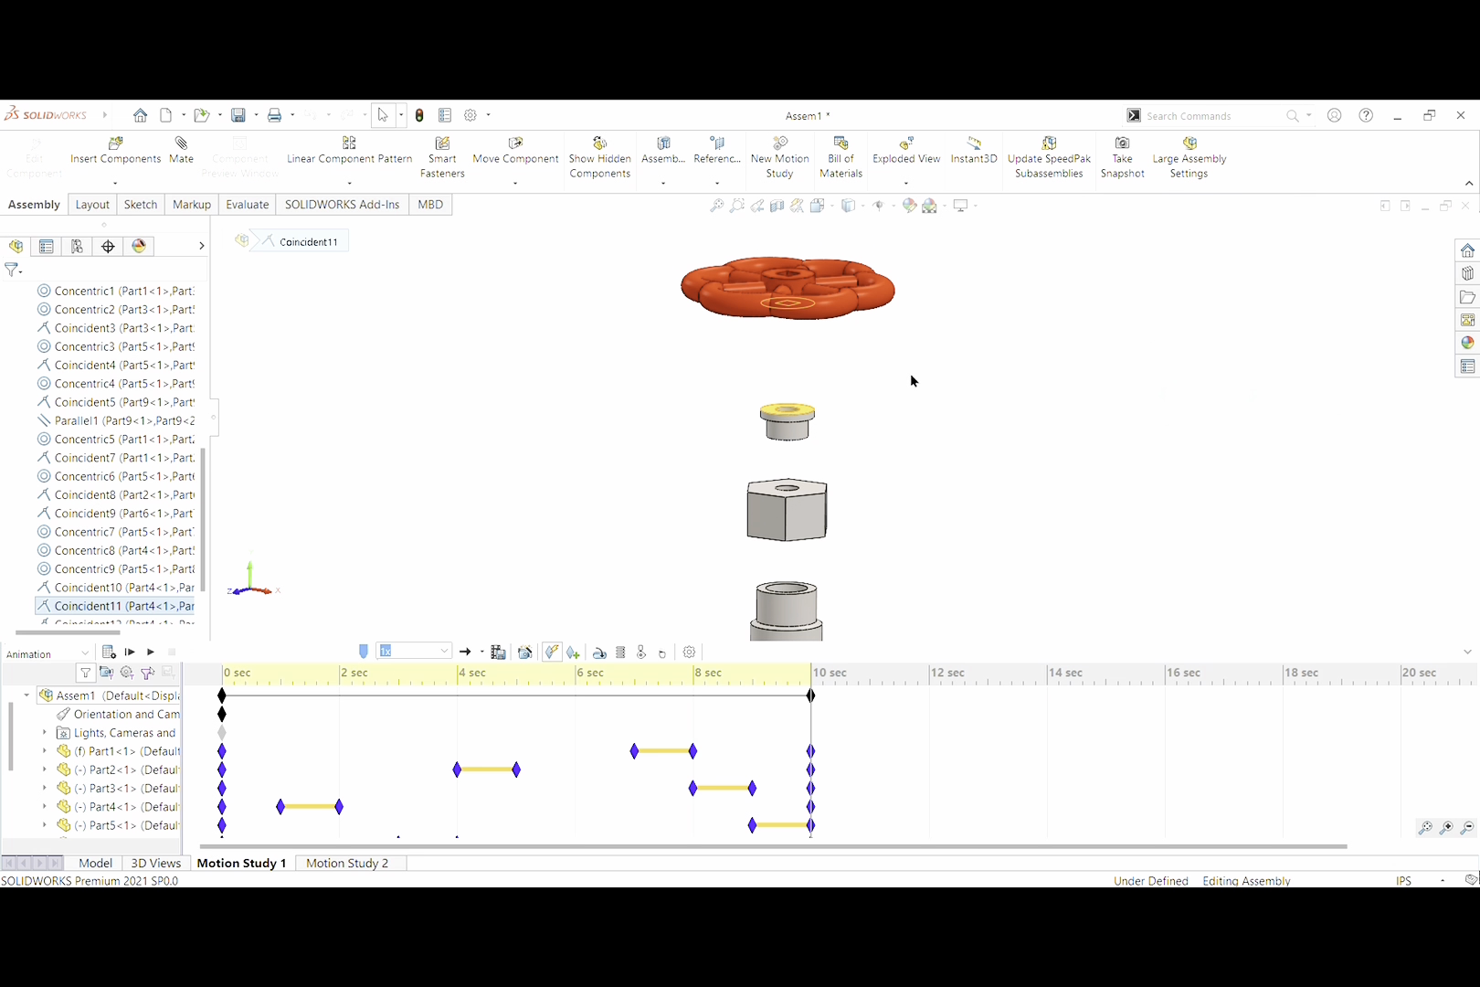
pyautogui.scroll(2, 911, 379)
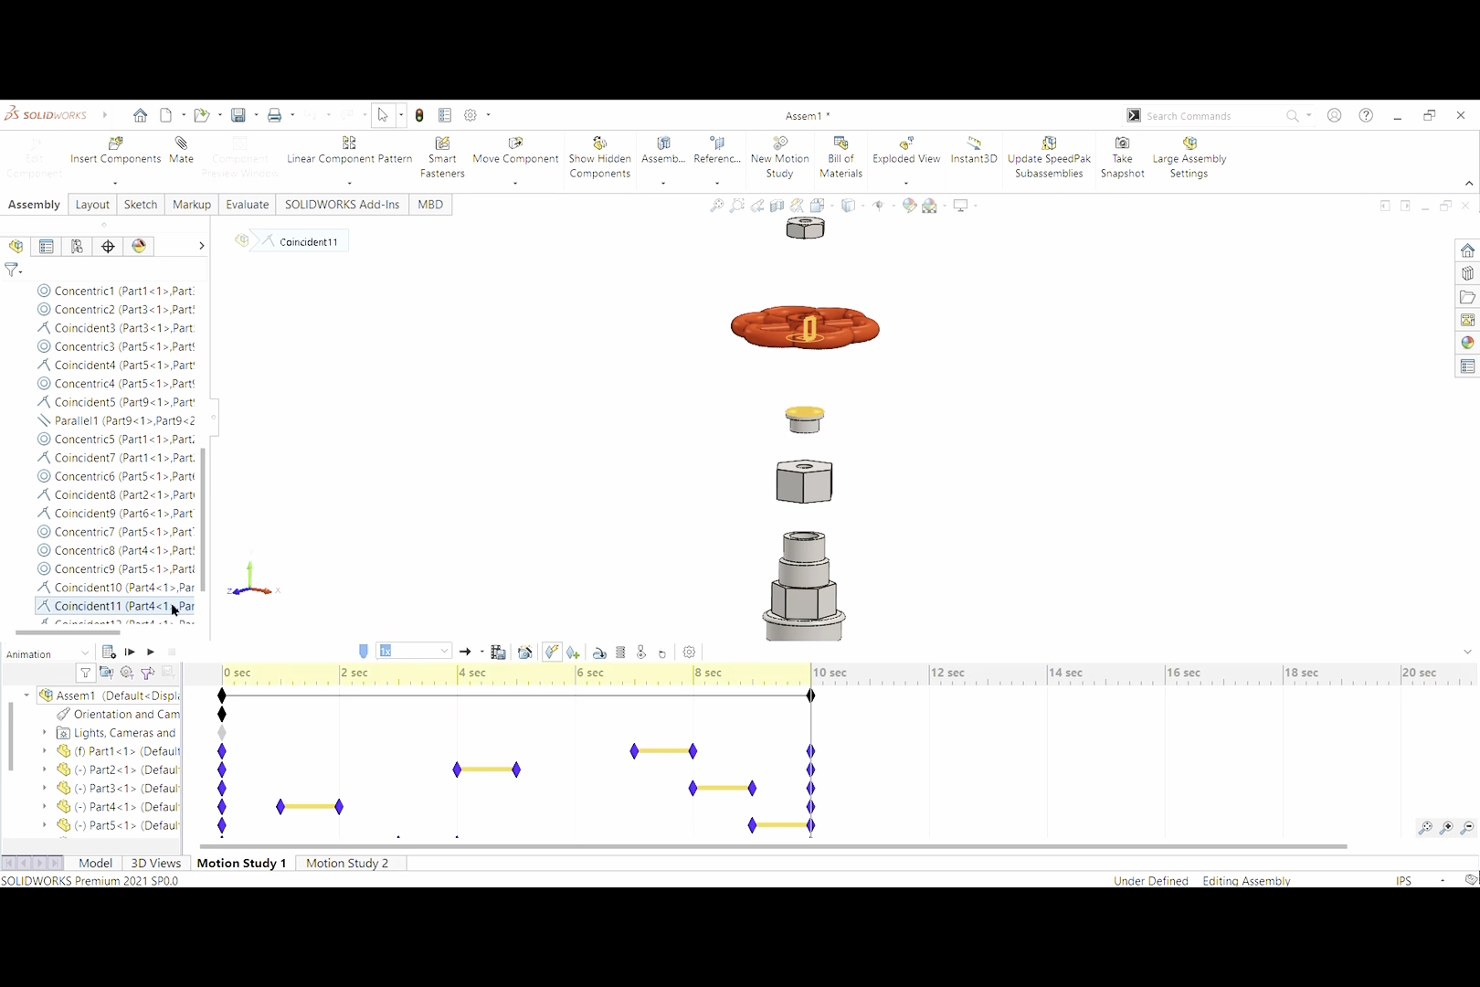
pyautogui.scroll(-1, 141, 574)
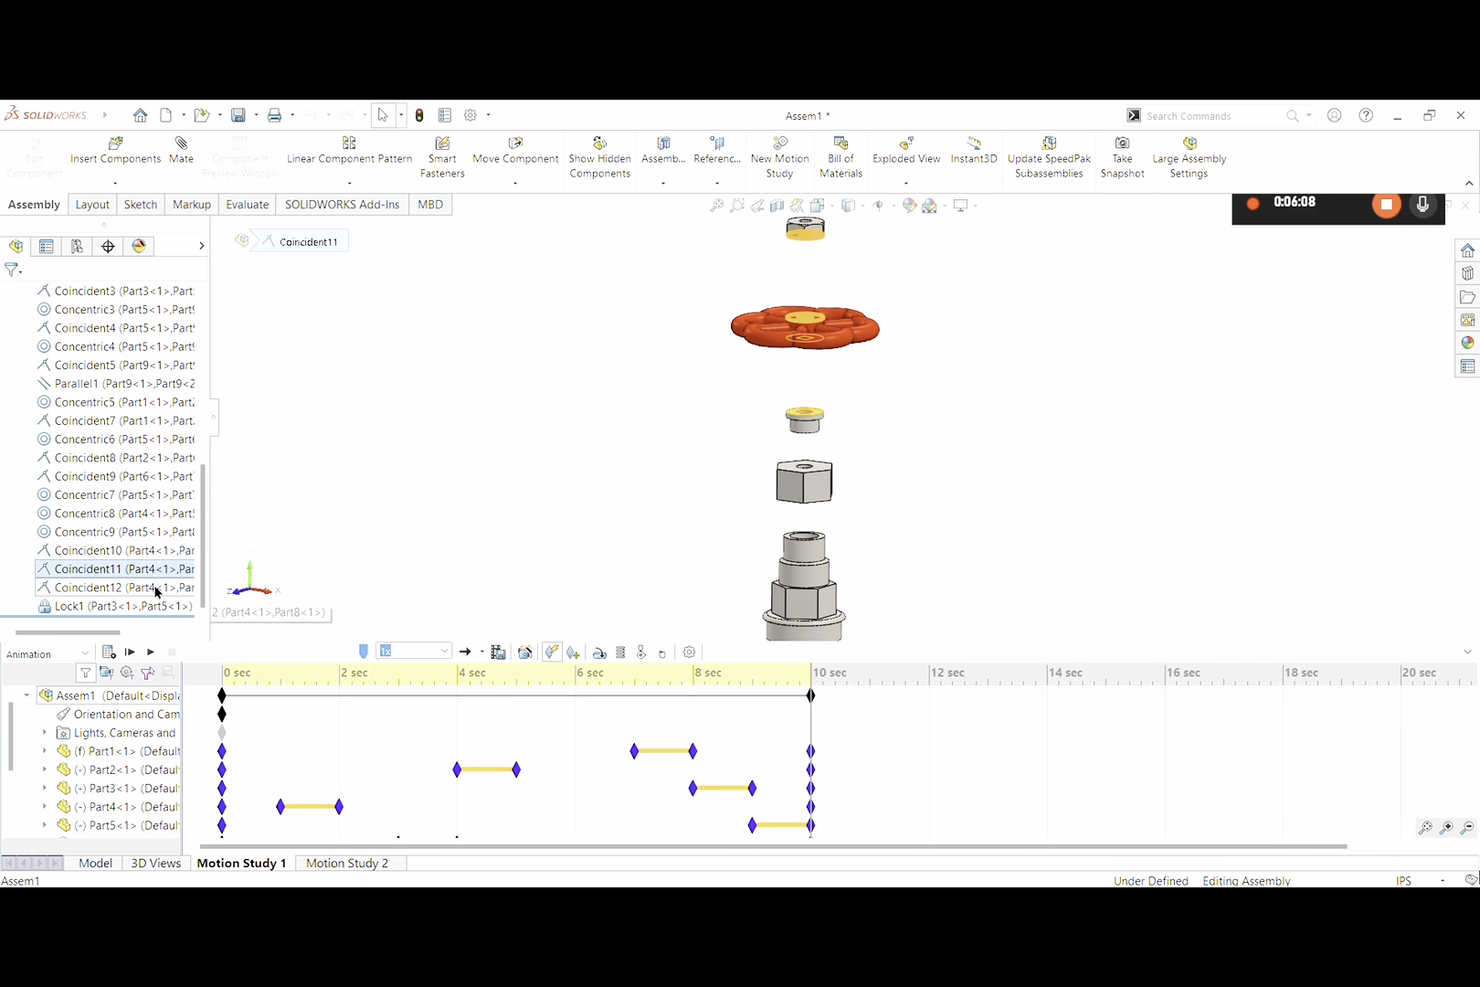
pyautogui.click(155, 588)
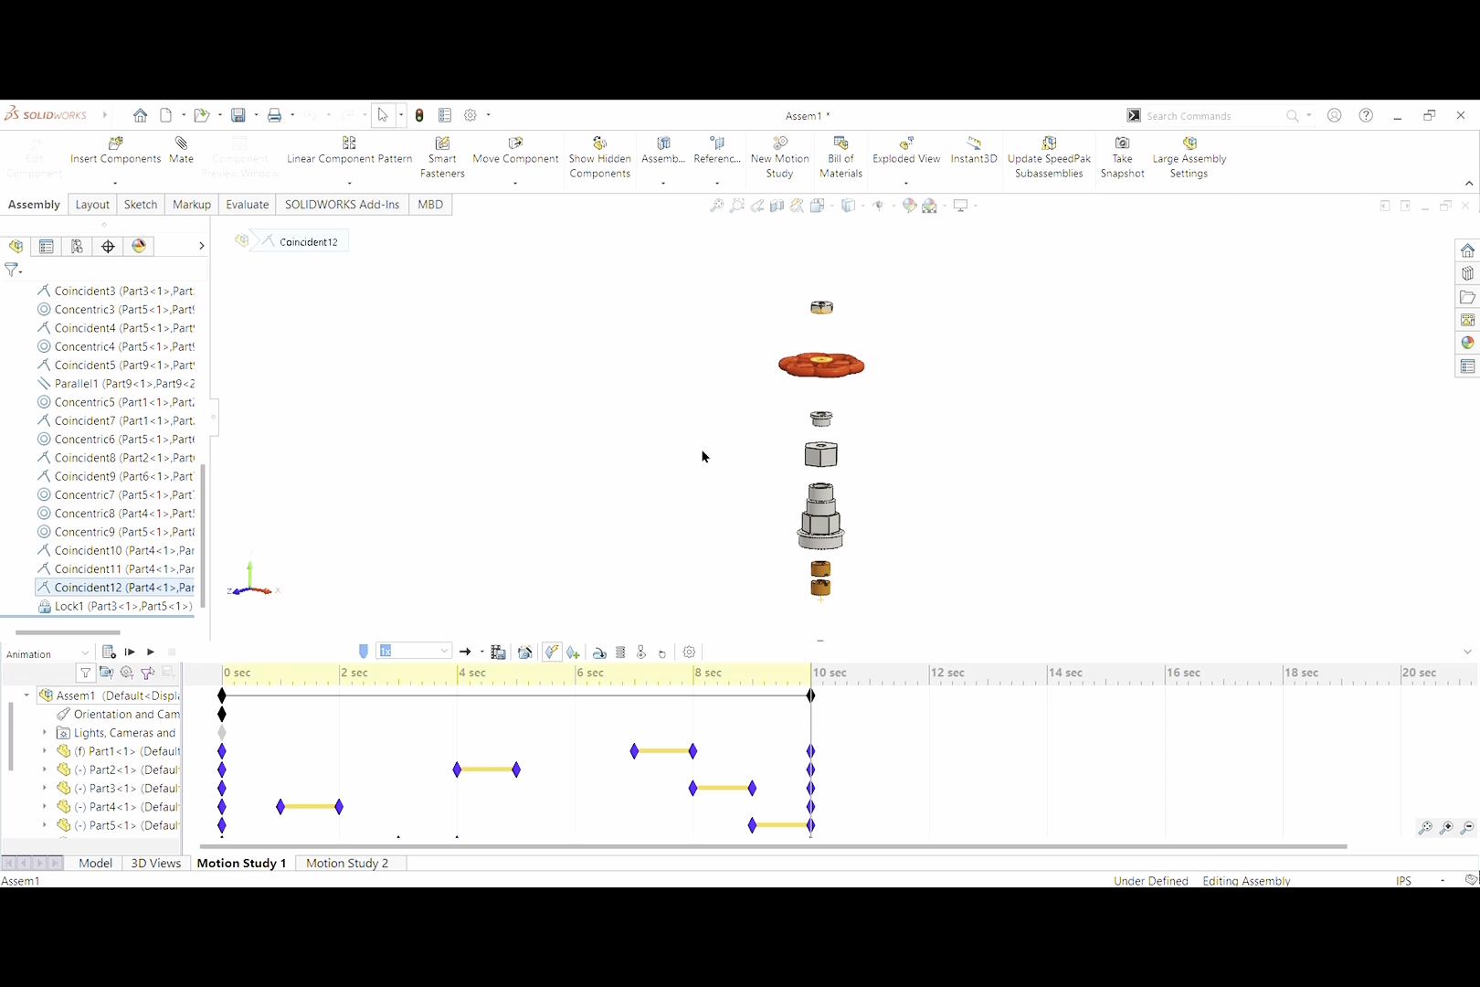
pyautogui.scroll(-4, 827, 375)
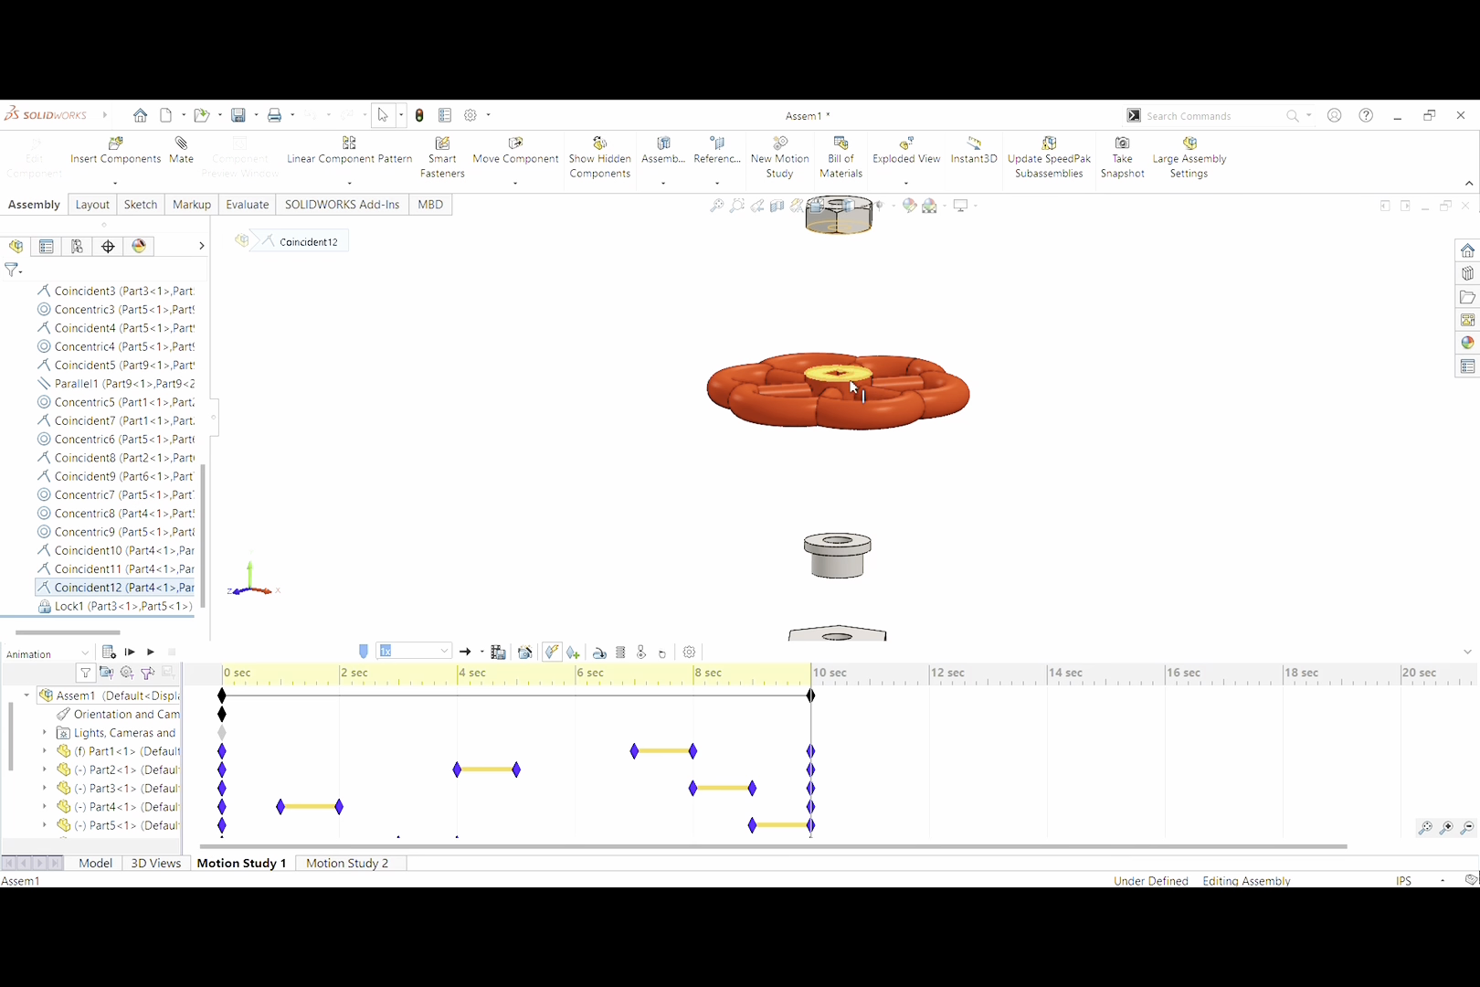
pyautogui.moveTo(876, 297)
pyautogui.mouseDown(button='middle')
pyautogui.moveTo(892, 271)
pyautogui.moveTo(877, 213)
pyautogui.moveTo(875, 307)
pyautogui.moveTo(862, 299)
pyautogui.mouseUp(button='middle')
pyautogui.scroll(2, 861, 399)
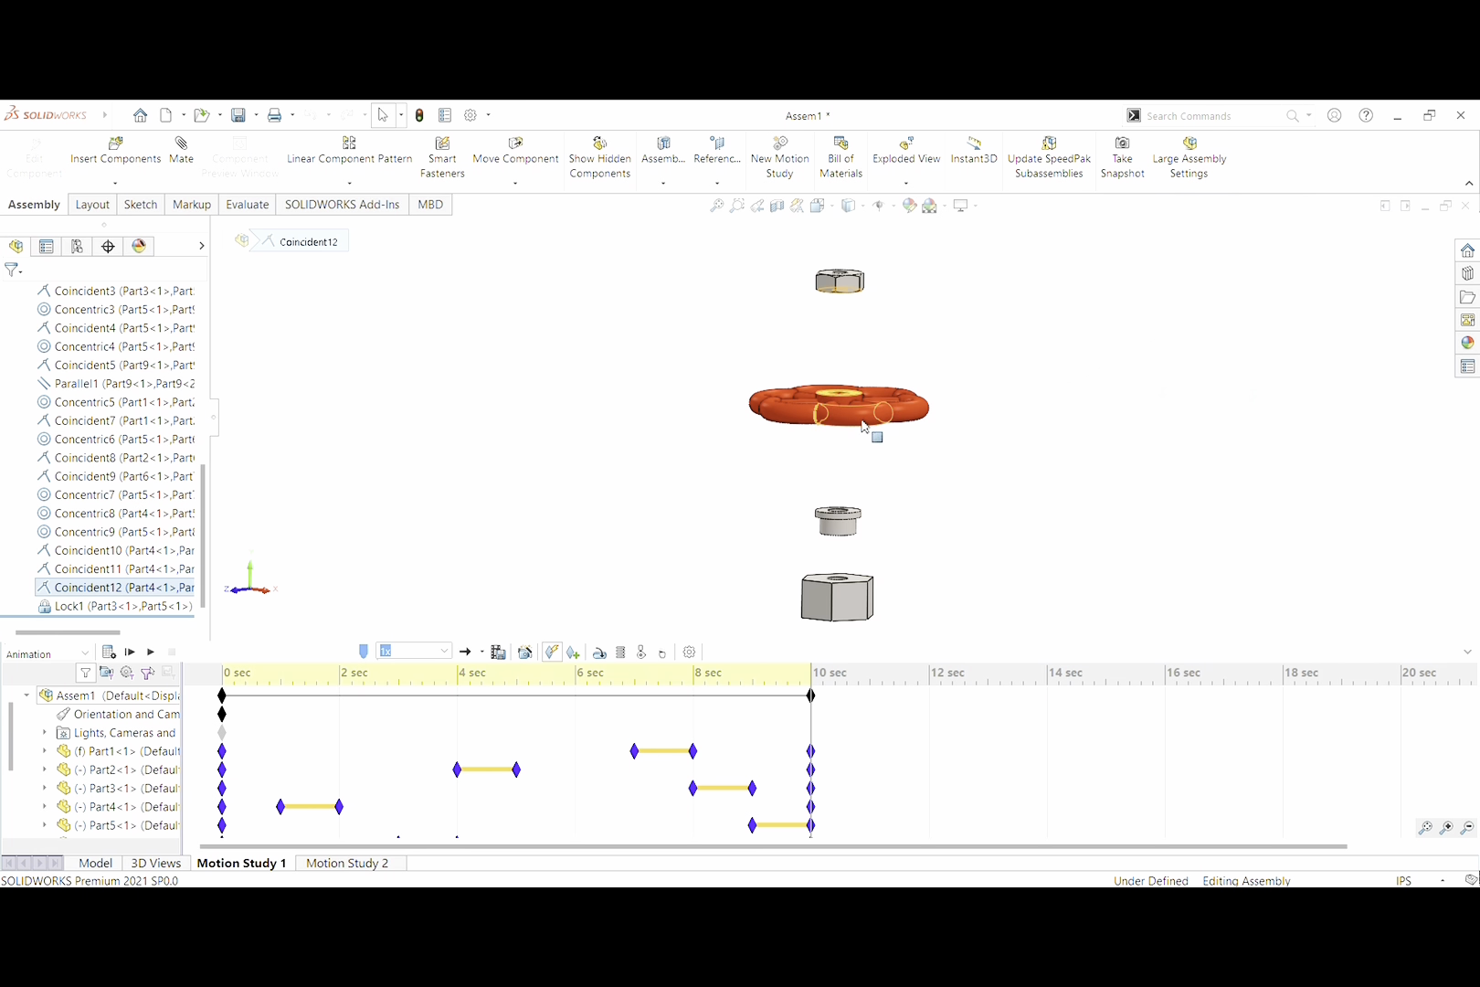
pyautogui.scroll(2, 882, 496)
pyautogui.scroll(-3, 896, 521)
pyautogui.scroll(4, 896, 521)
# Select the Lock1 mate and examine the stem and the gate above the valve body
pyautogui.click(125, 607)
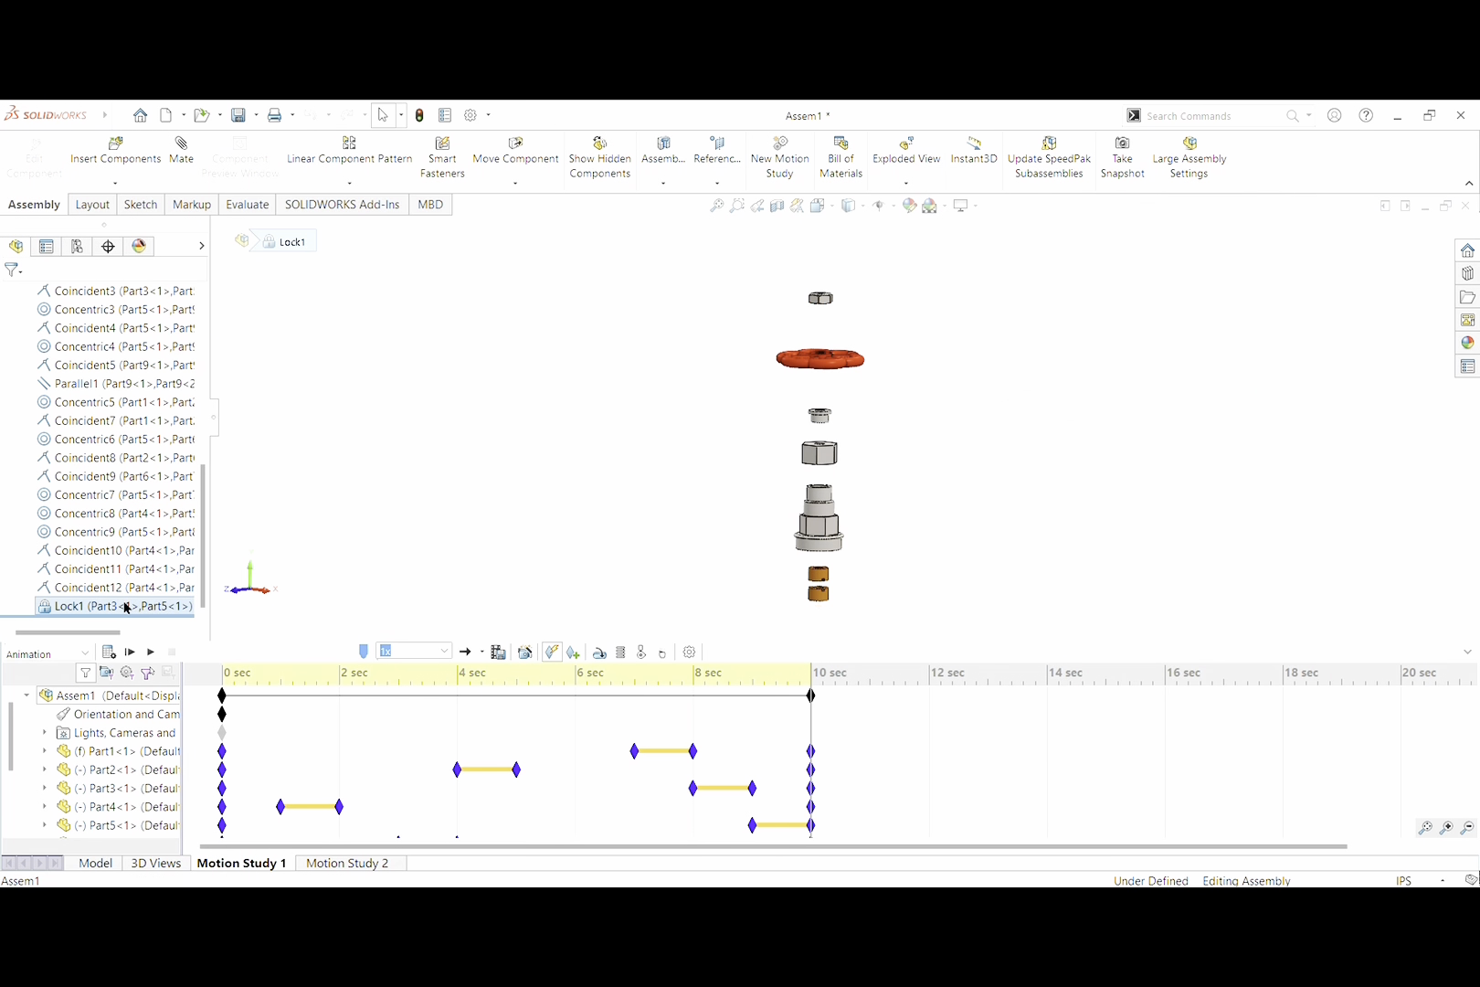
pyautogui.scroll(2, 914, 594)
pyautogui.scroll(-2, 866, 552)
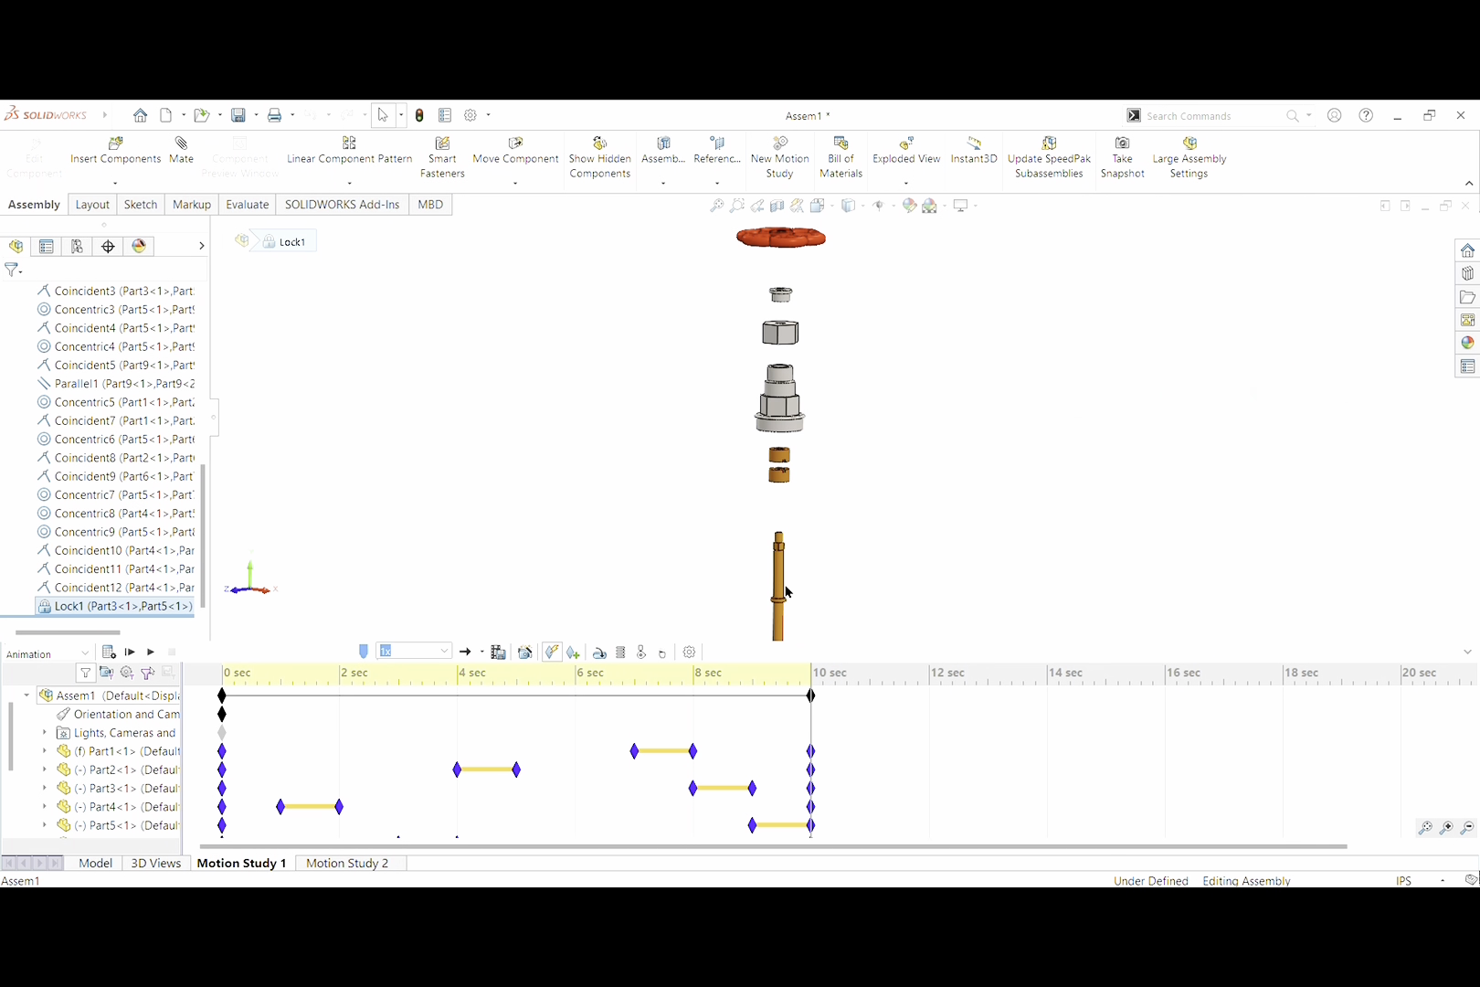
pyautogui.scroll(2, 786, 592)
pyautogui.scroll(-3, 841, 512)
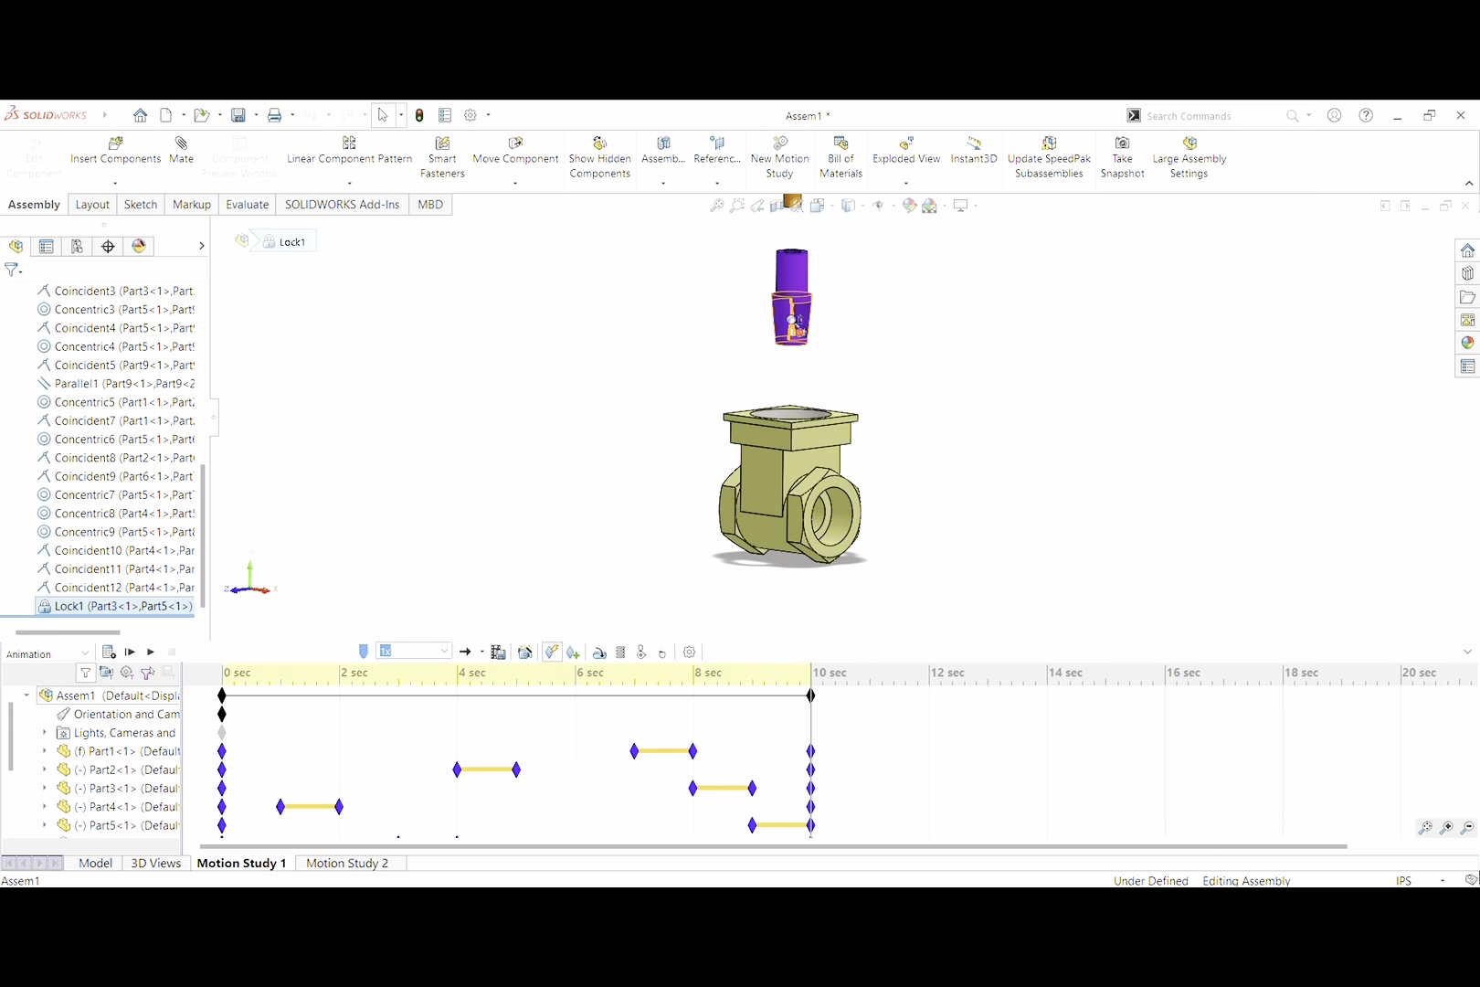
pyautogui.scroll(3, 822, 301)
pyautogui.scroll(-4, 863, 284)
pyautogui.scroll(1, 813, 386)
pyautogui.scroll(-2, 793, 548)
pyautogui.scroll(3, 808, 557)
pyautogui.scroll(1, 822, 366)
pyautogui.scroll(-4, 823, 332)
pyautogui.scroll(2, 850, 301)
pyautogui.scroll(-1, 859, 290)
pyautogui.scroll(3, 859, 302)
pyautogui.scroll(-3, 865, 586)
pyautogui.scroll(-3, 866, 586)
pyautogui.scroll(2, 842, 538)
# Select the stem and the gate in turn to inspect the two components joined by the Lock1 mate
pyautogui.click(135, 609)
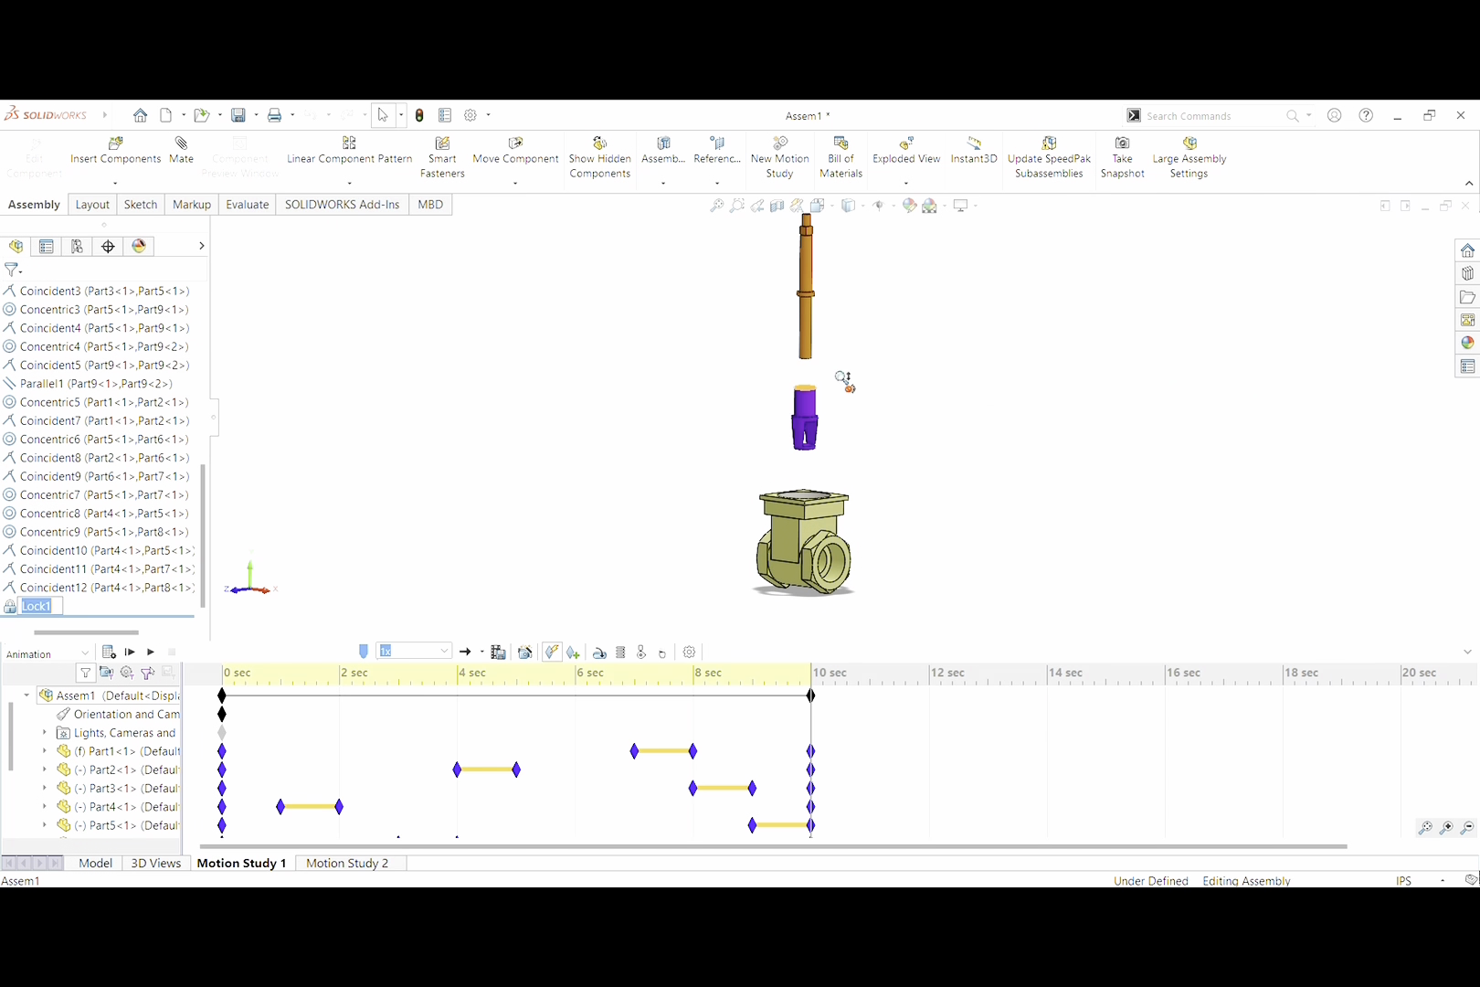
pyautogui.scroll(-5, 837, 370)
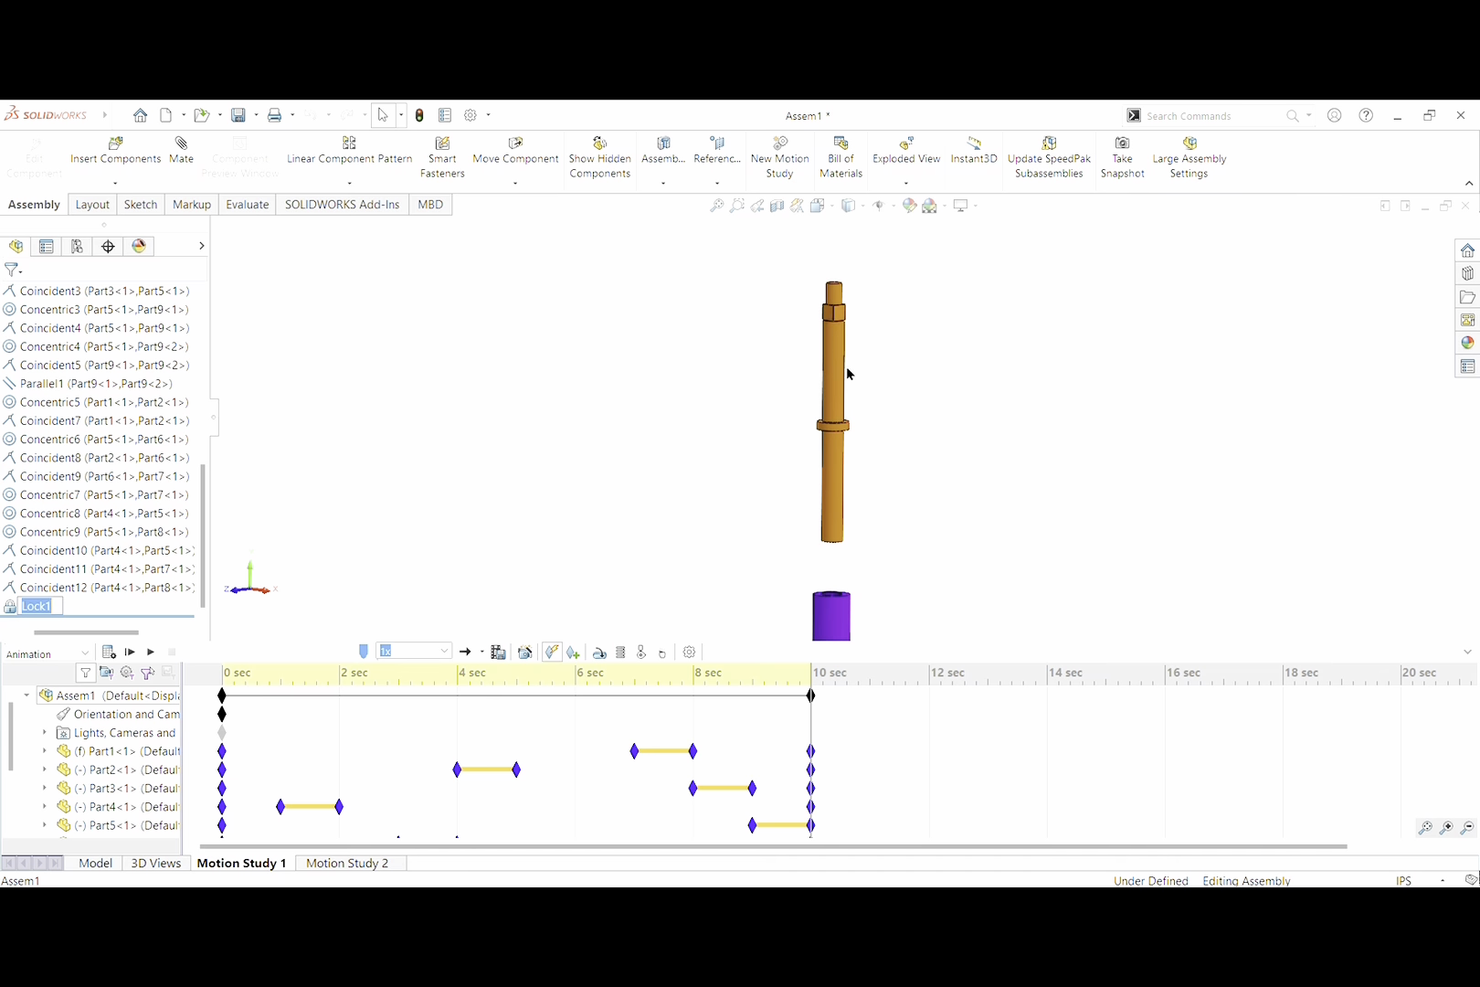
pyautogui.click(844, 370)
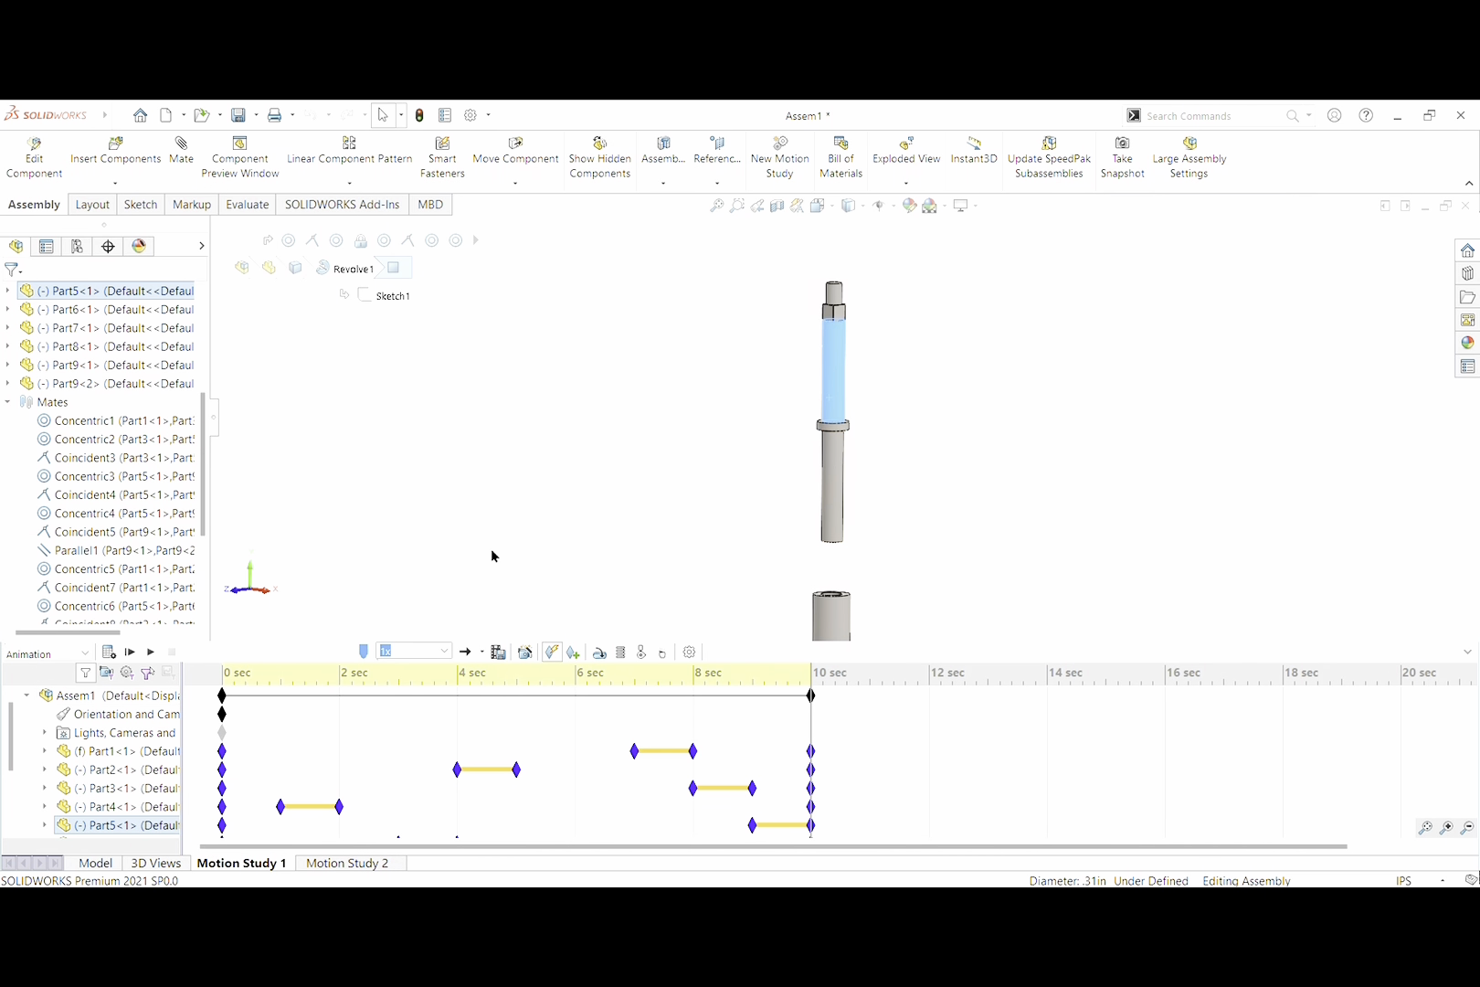
pyautogui.scroll(-3, 141, 566)
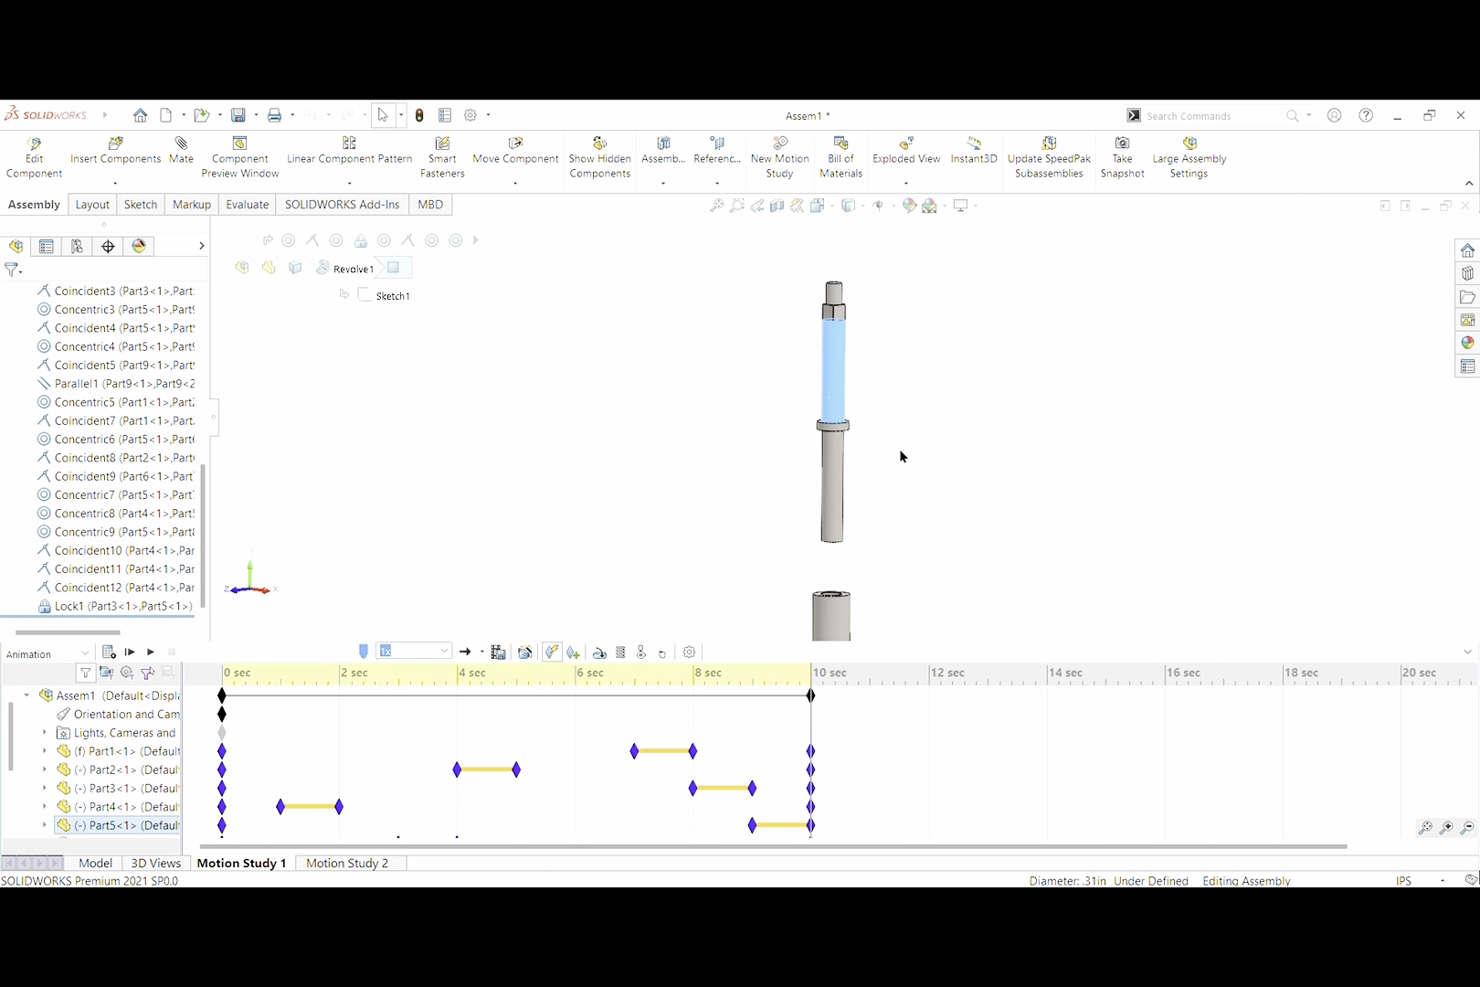
pyautogui.scroll(5, 904, 456)
pyautogui.scroll(2, 875, 338)
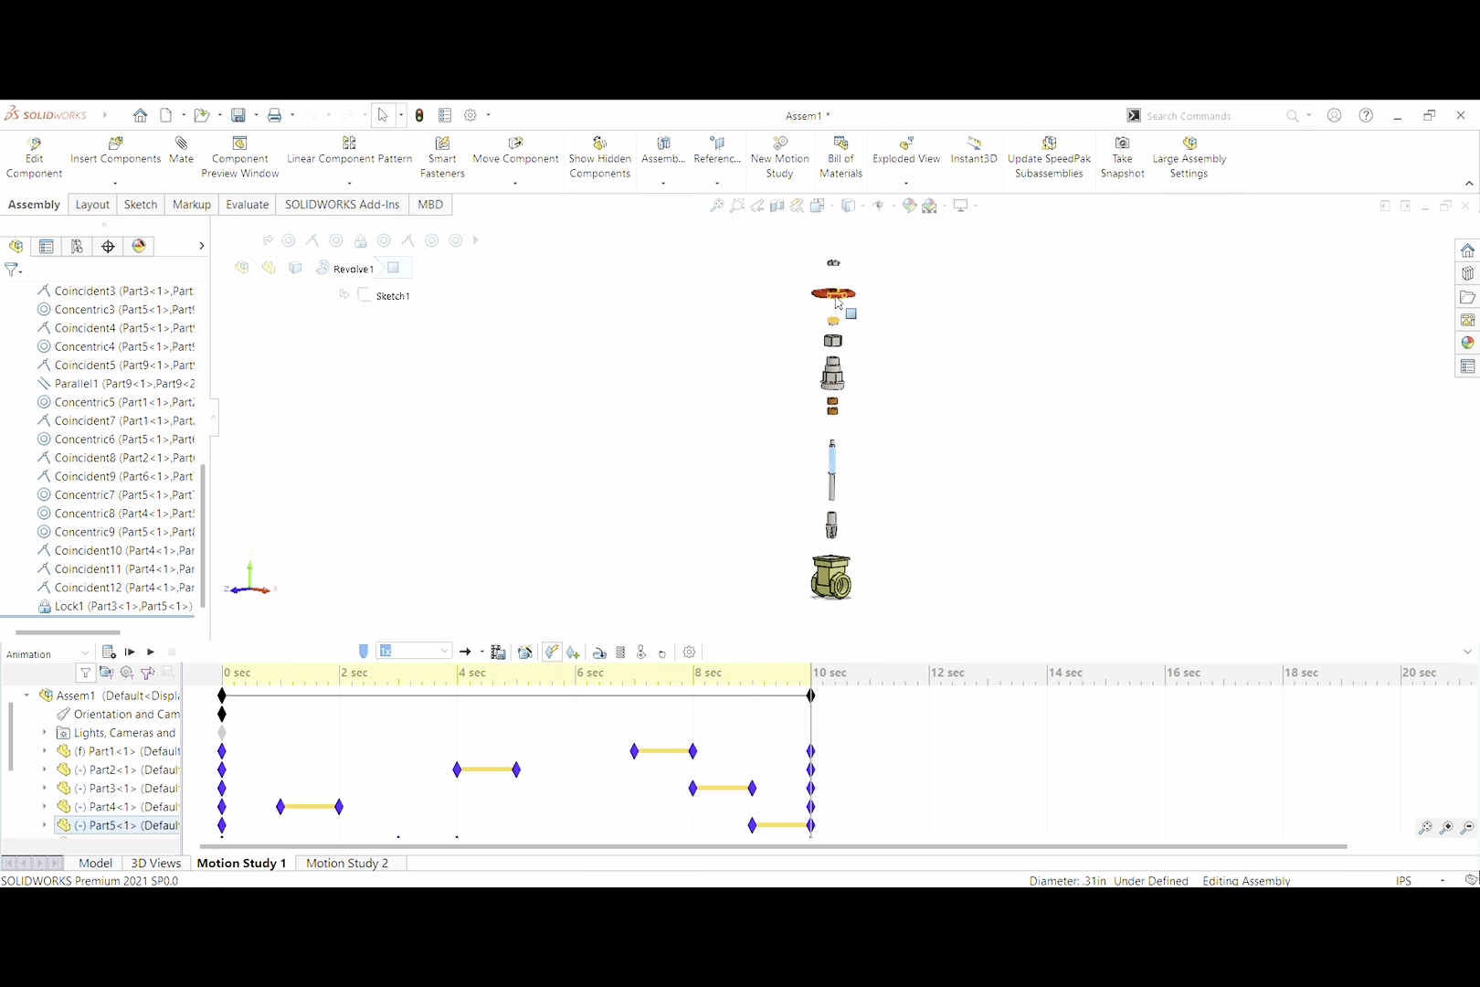
pyautogui.click(831, 528)
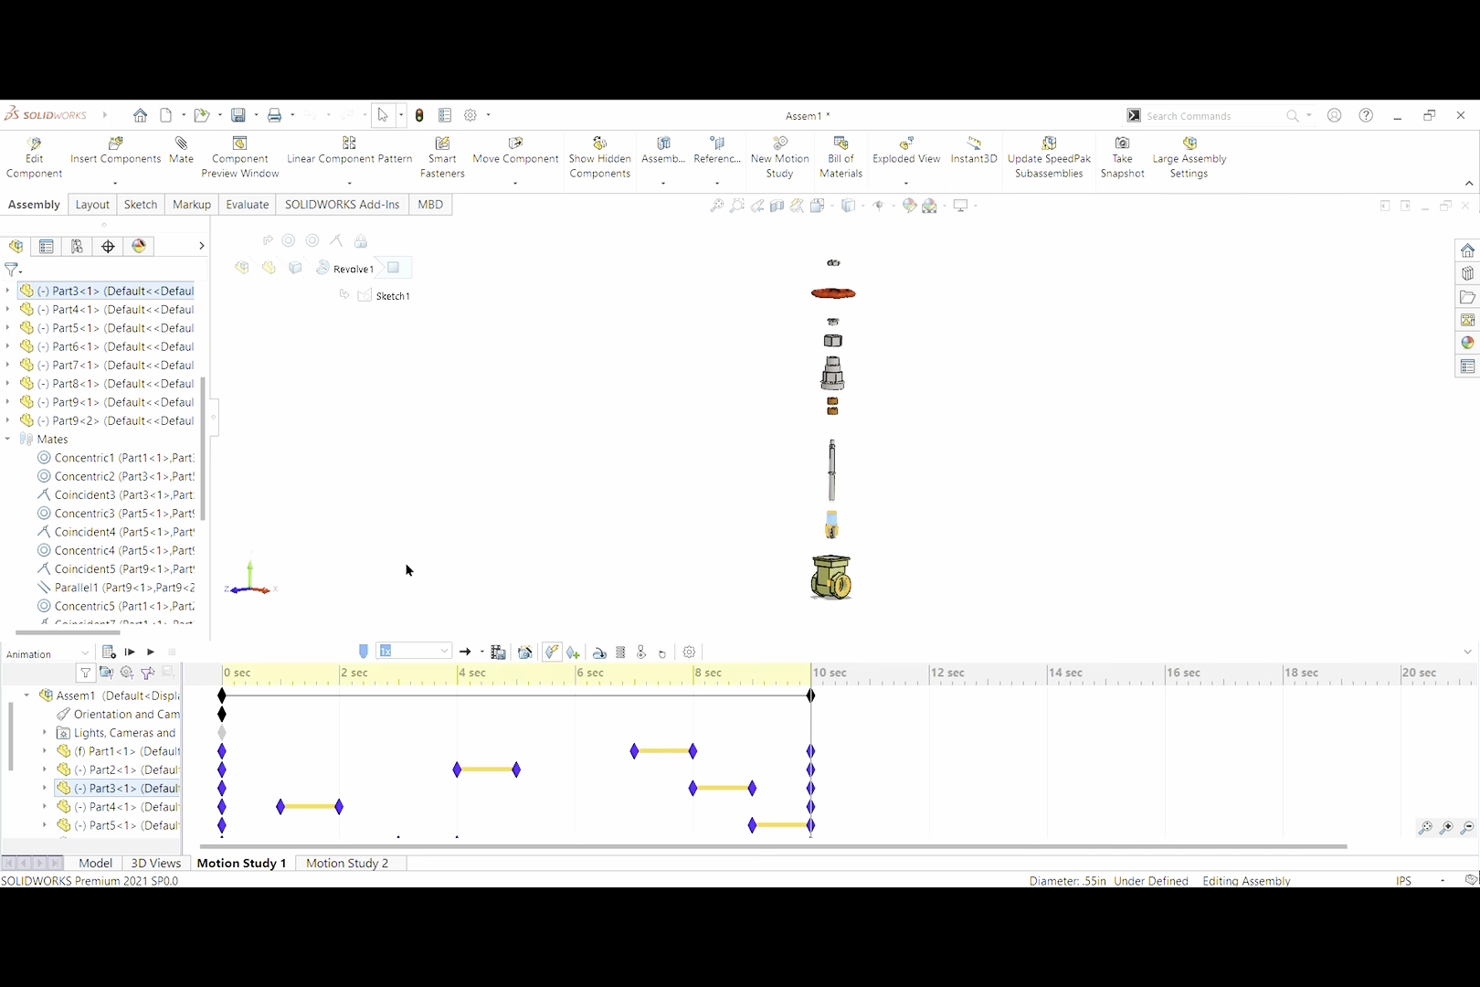
# Play the explode animation in Motion Study 1 and examine the separated valve components
pyautogui.click(149, 652)
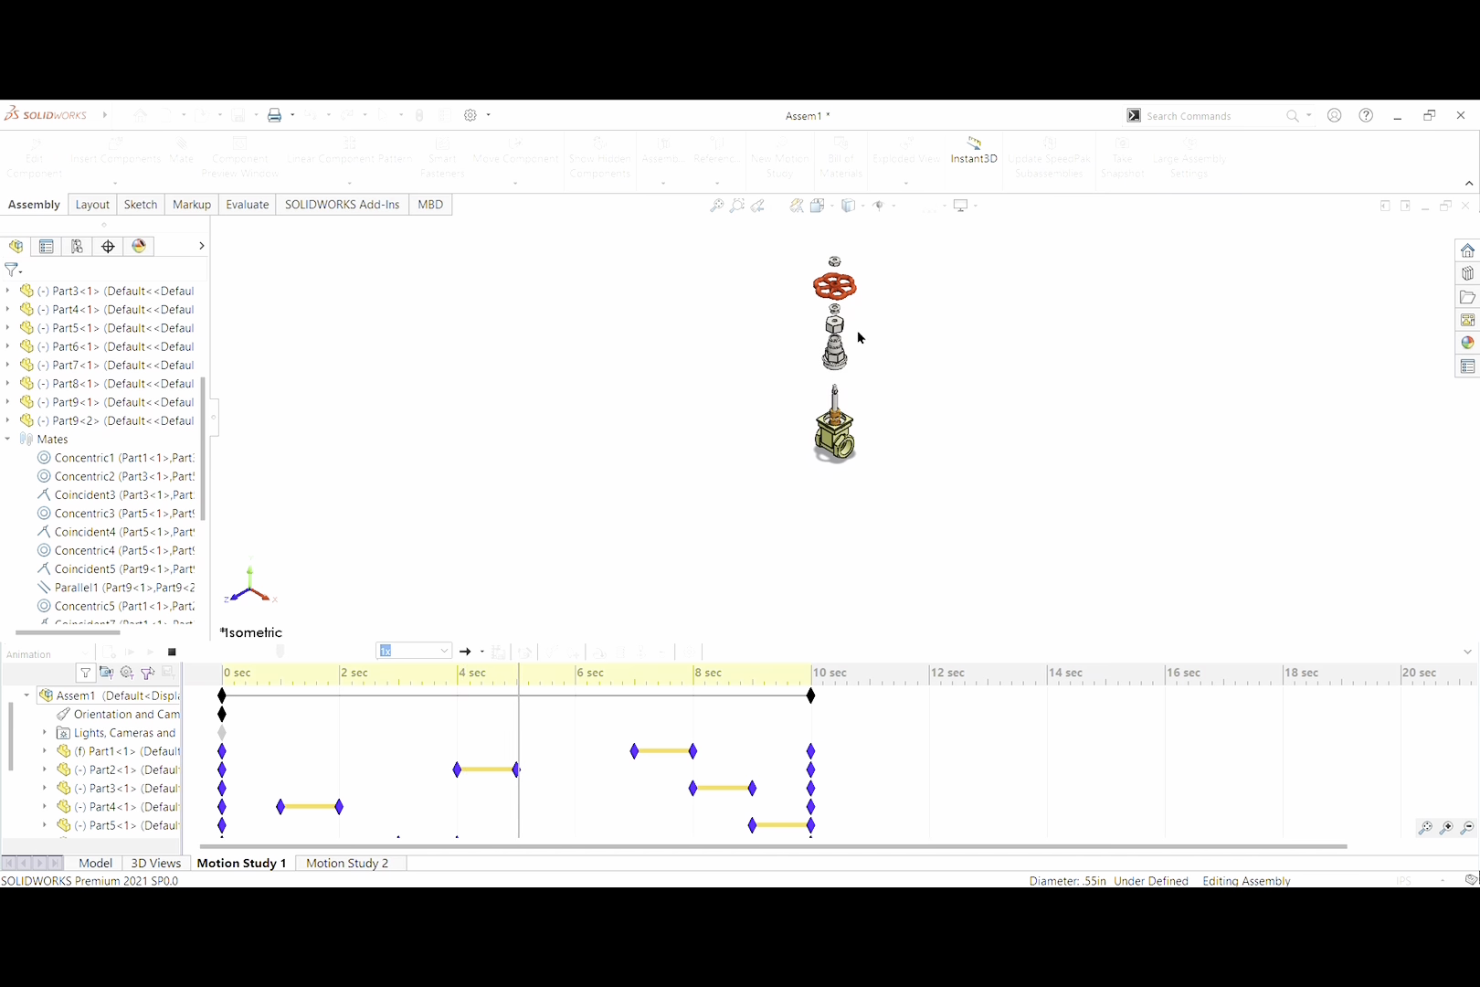
pyautogui.scroll(-4, 866, 338)
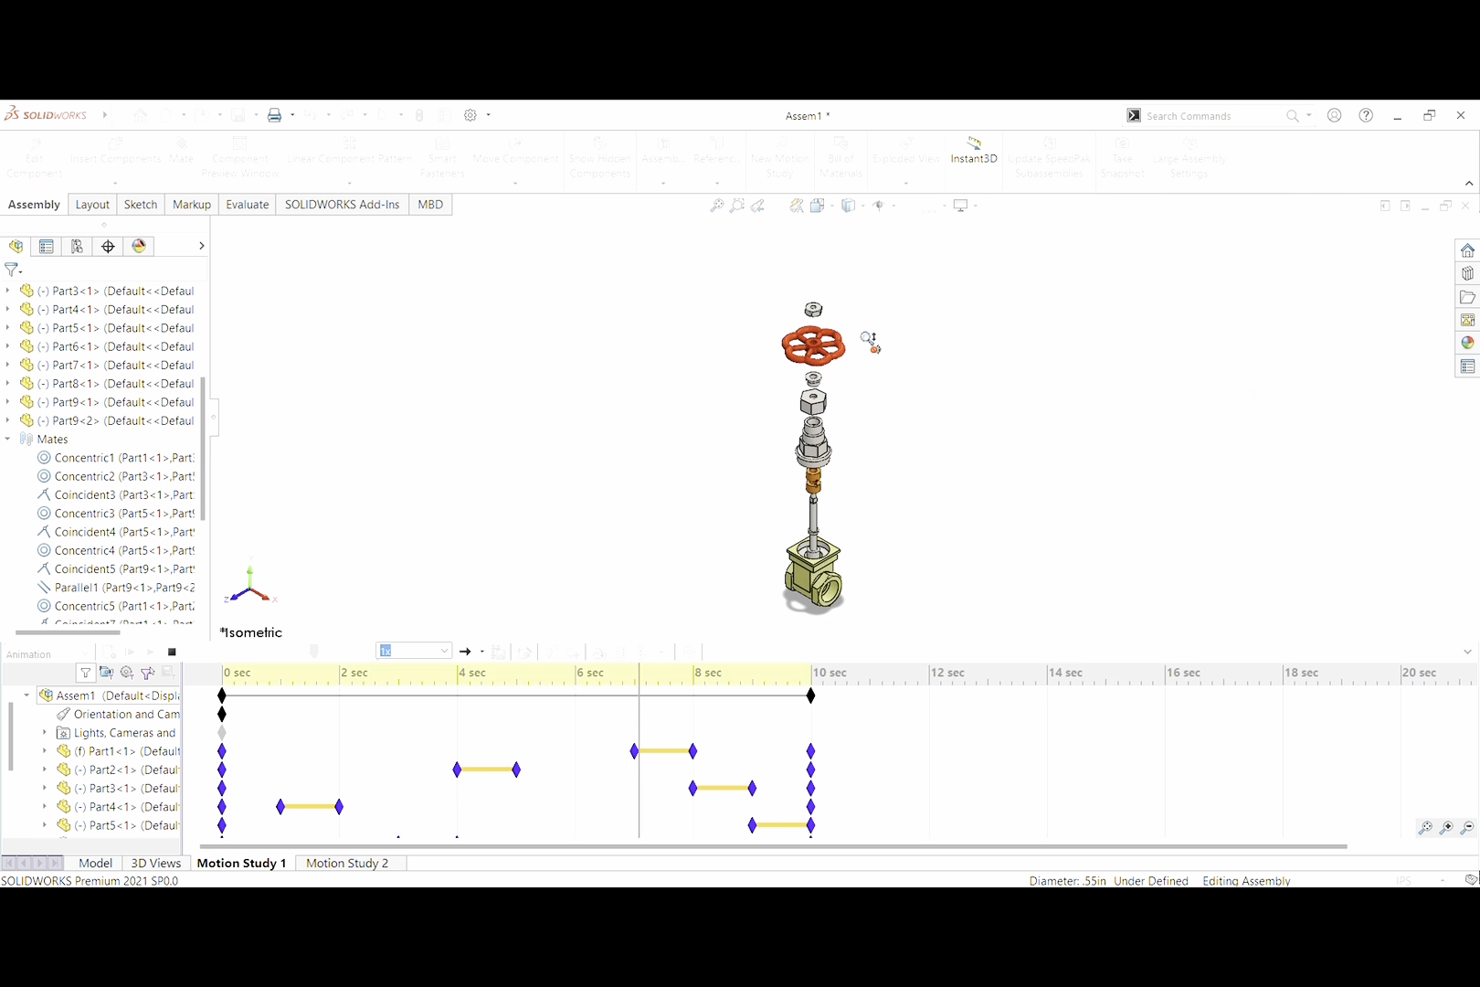
pyautogui.scroll(2, 846, 544)
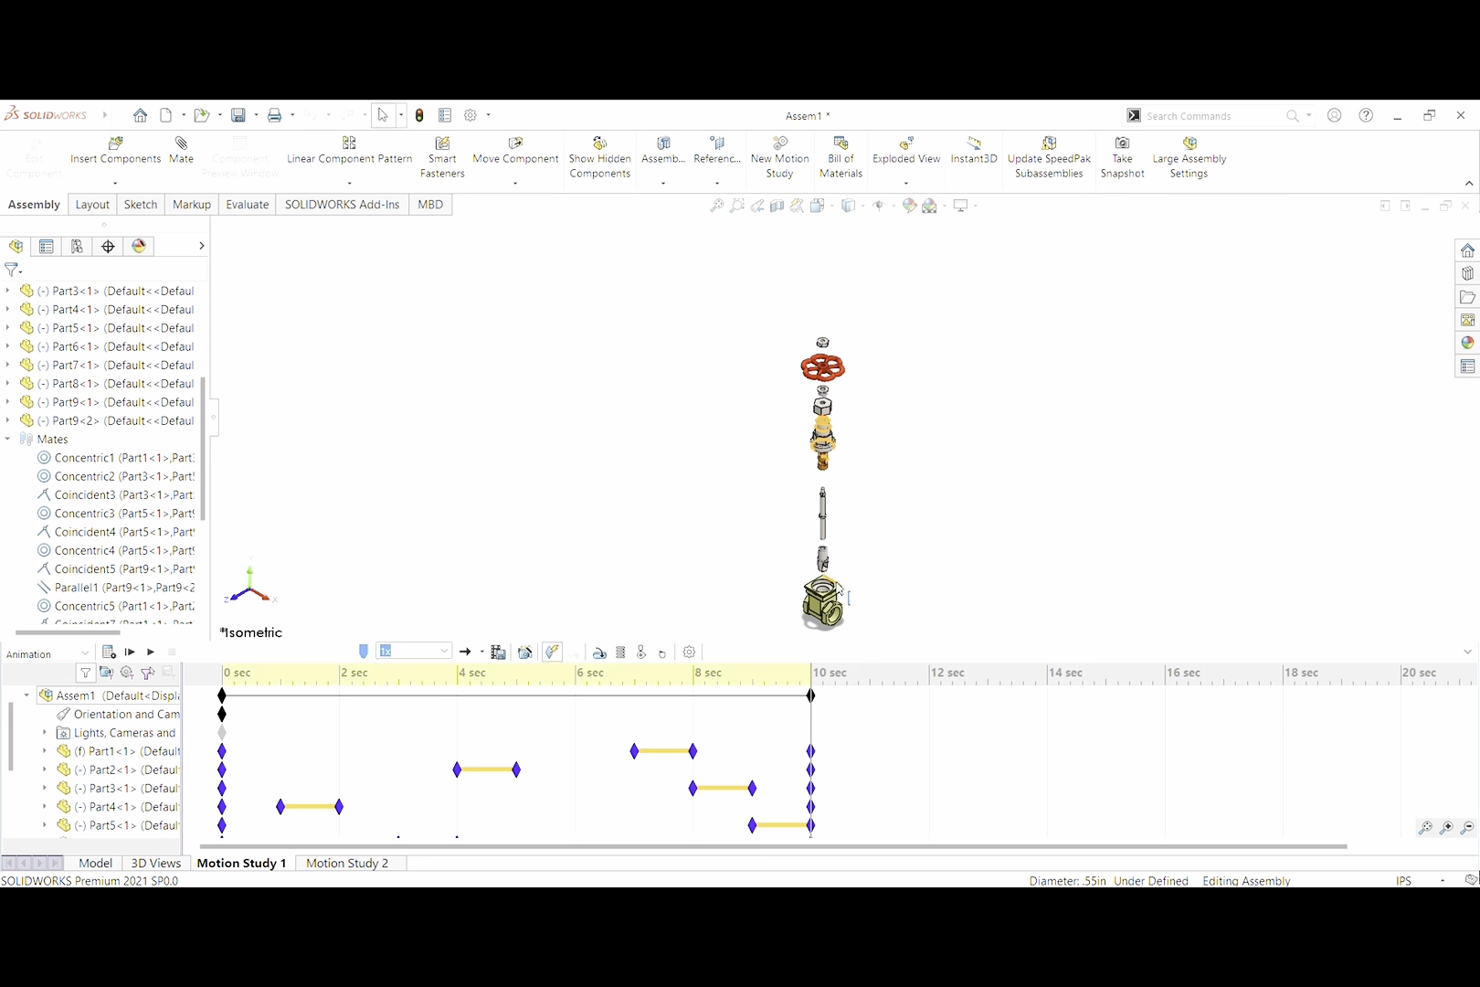
pyautogui.scroll(-3, 832, 539)
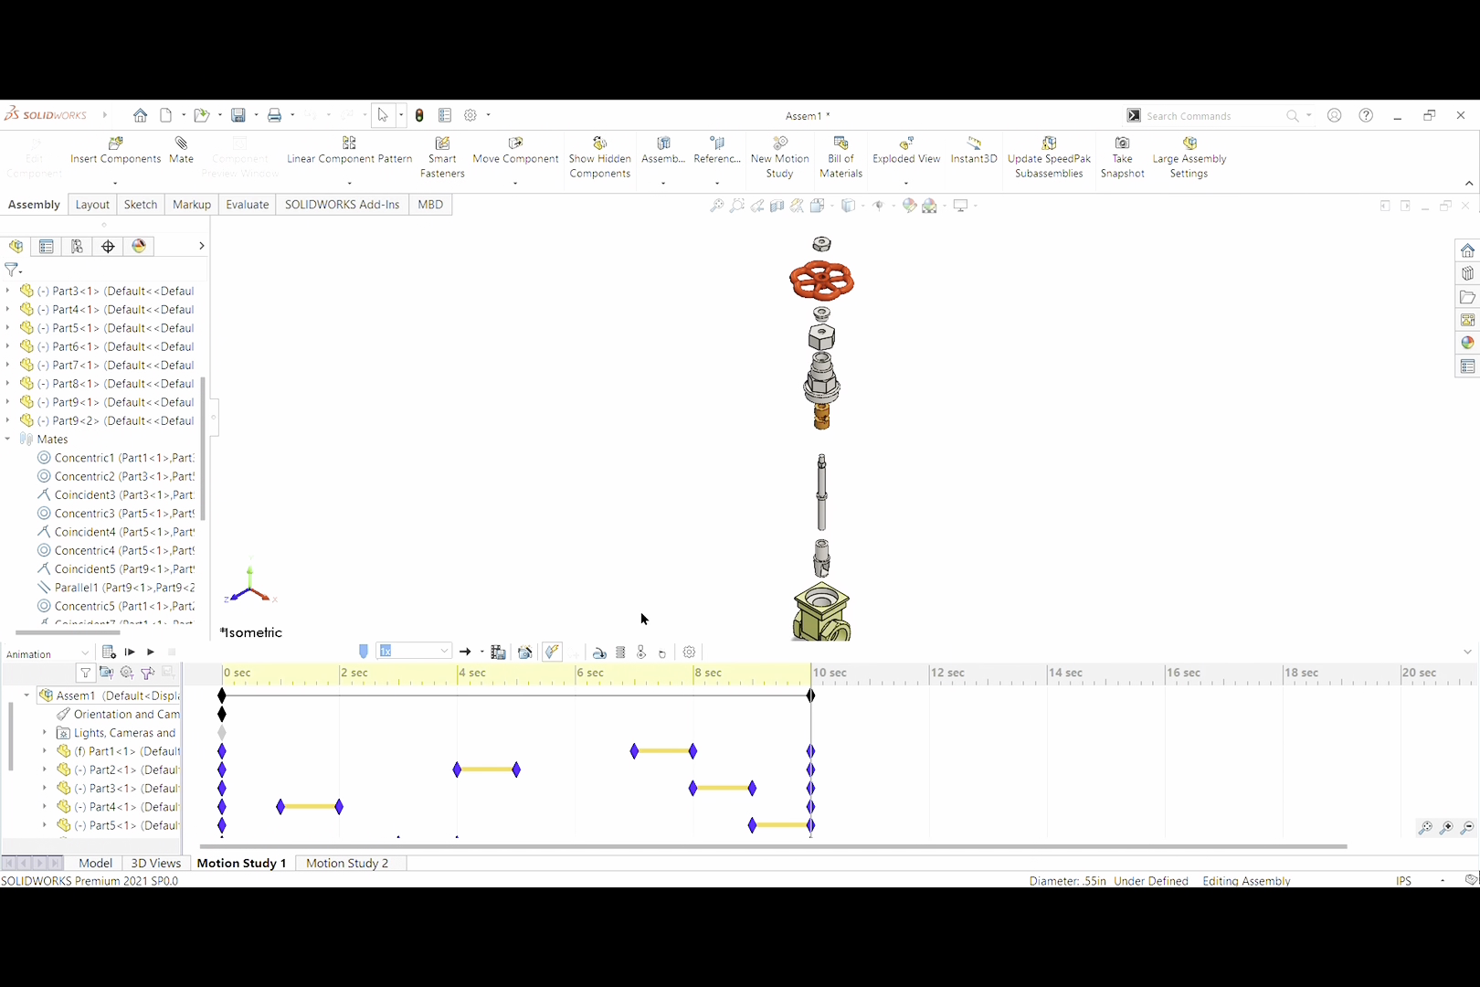
# Play the rotary motor animation in Motion Study 2, and return to Motion Study 1
pyautogui.click(365, 863)
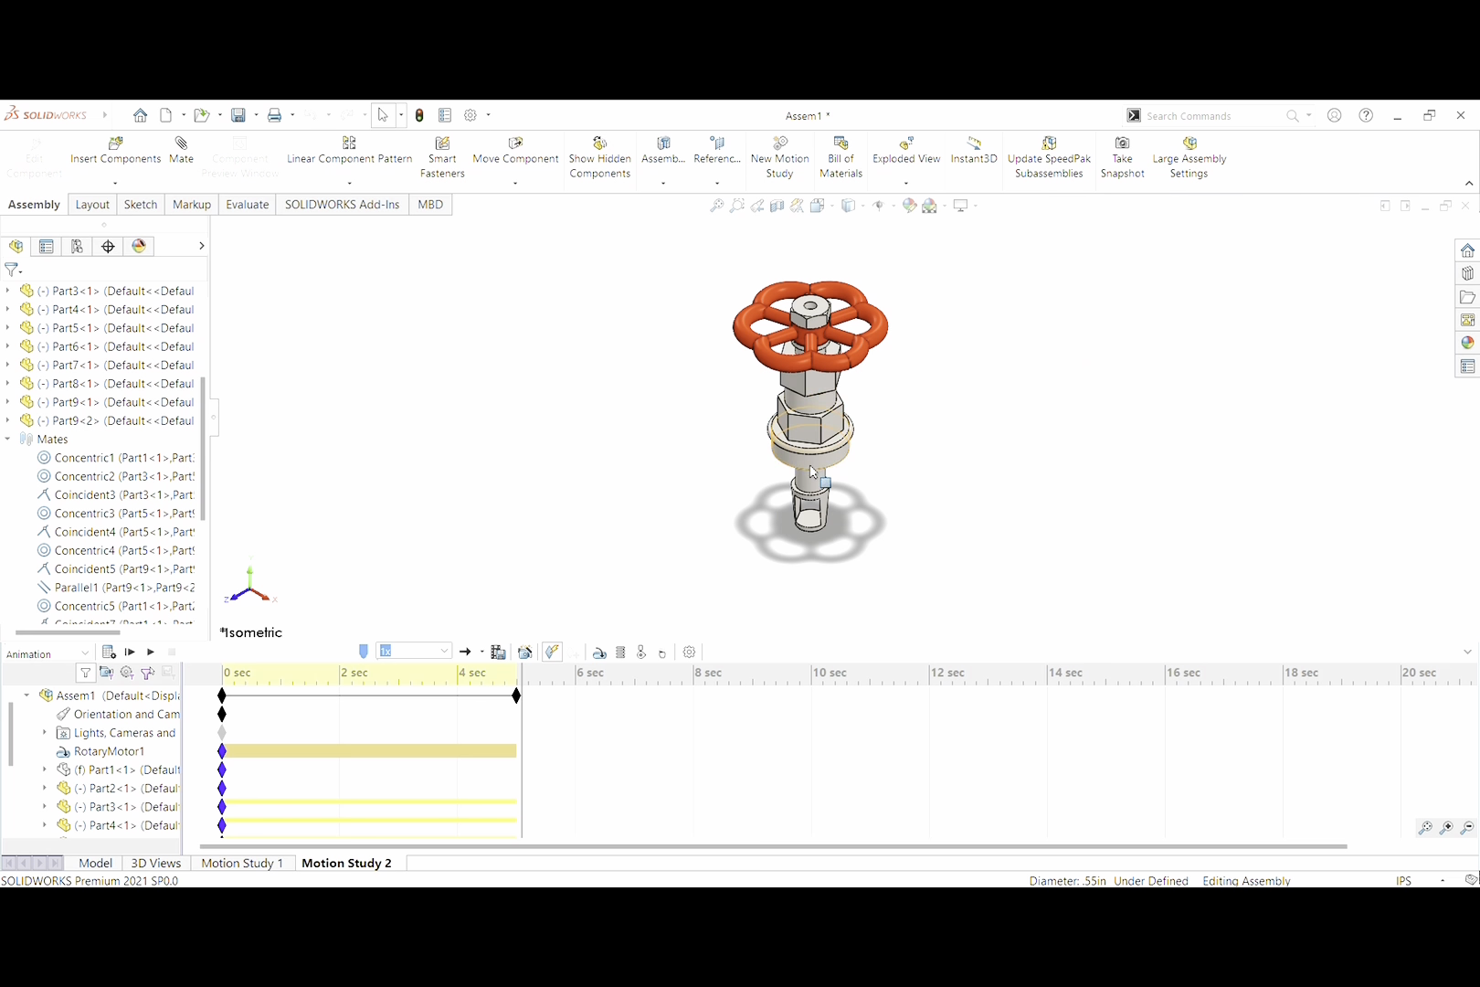
pyautogui.click(151, 654)
pyautogui.click(258, 866)
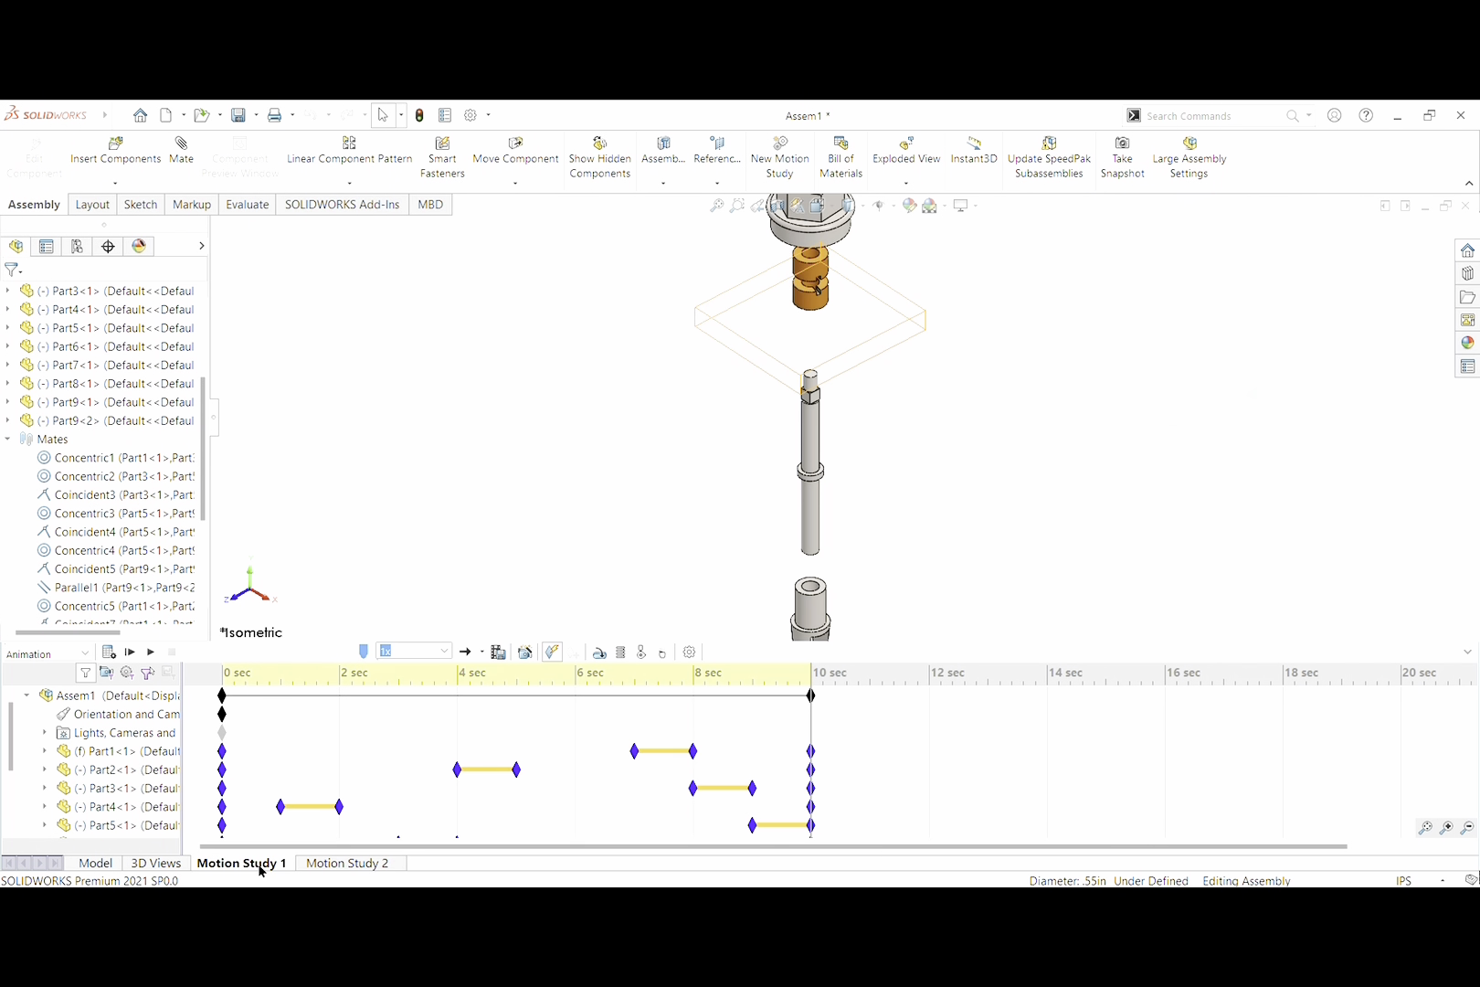
# Return to the assembled model, rotate the red handwheel by hand, and restore the isometric view with nothing selected
pyautogui.click(114, 863)
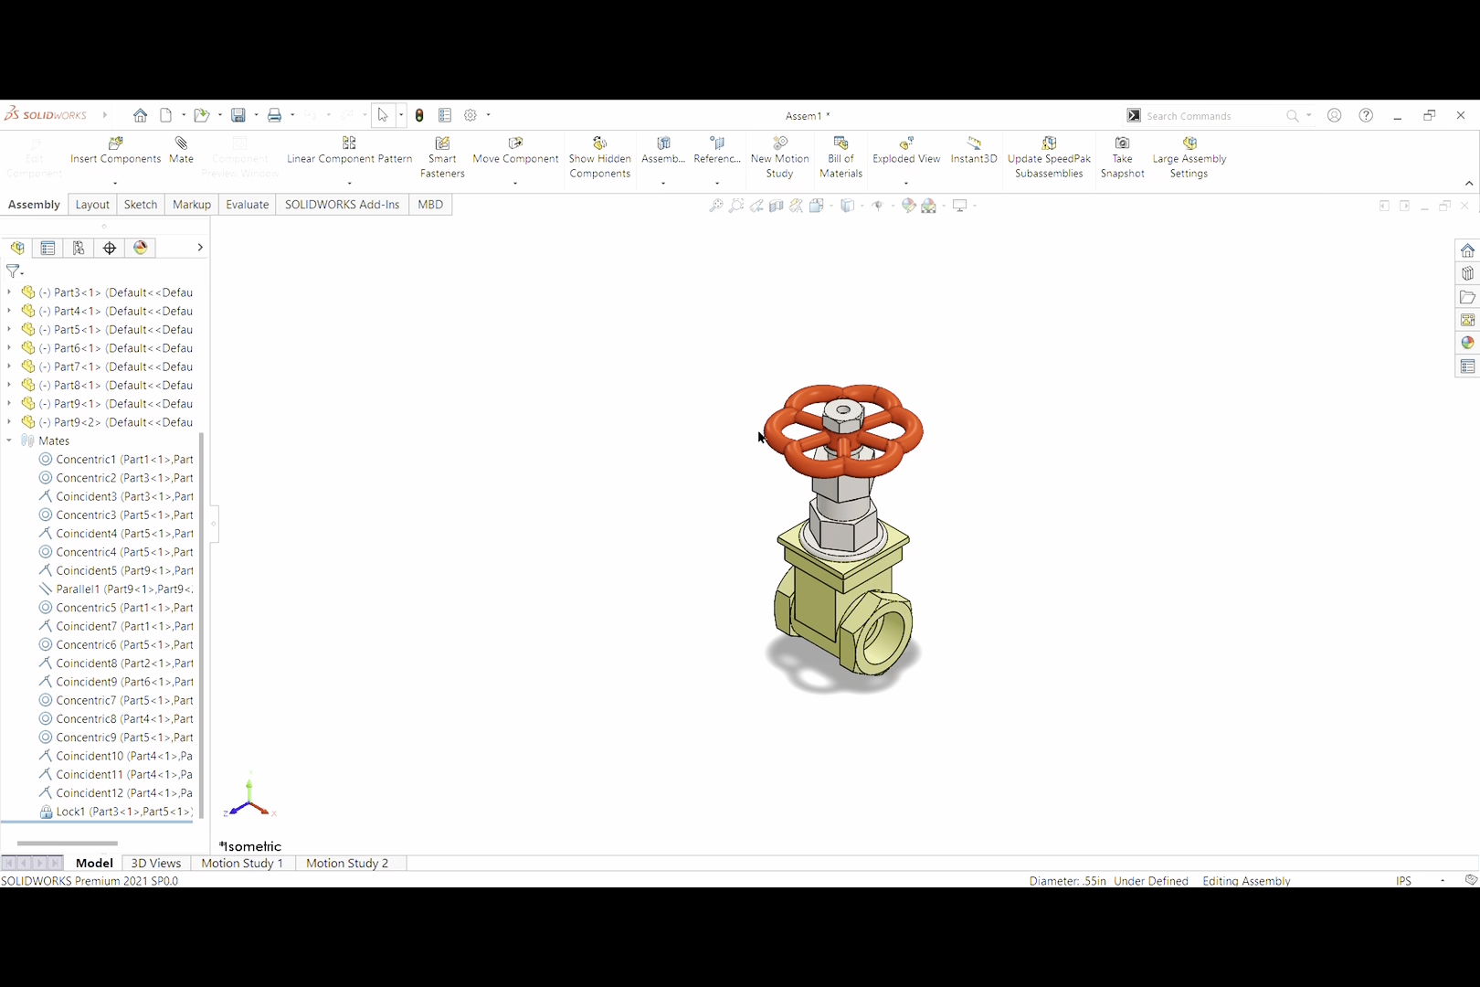
pyautogui.moveTo(1009, 597); pyautogui.dragTo(942, 496, button='middle')
pyautogui.moveTo(811, 422); pyautogui.dragTo(928, 396)
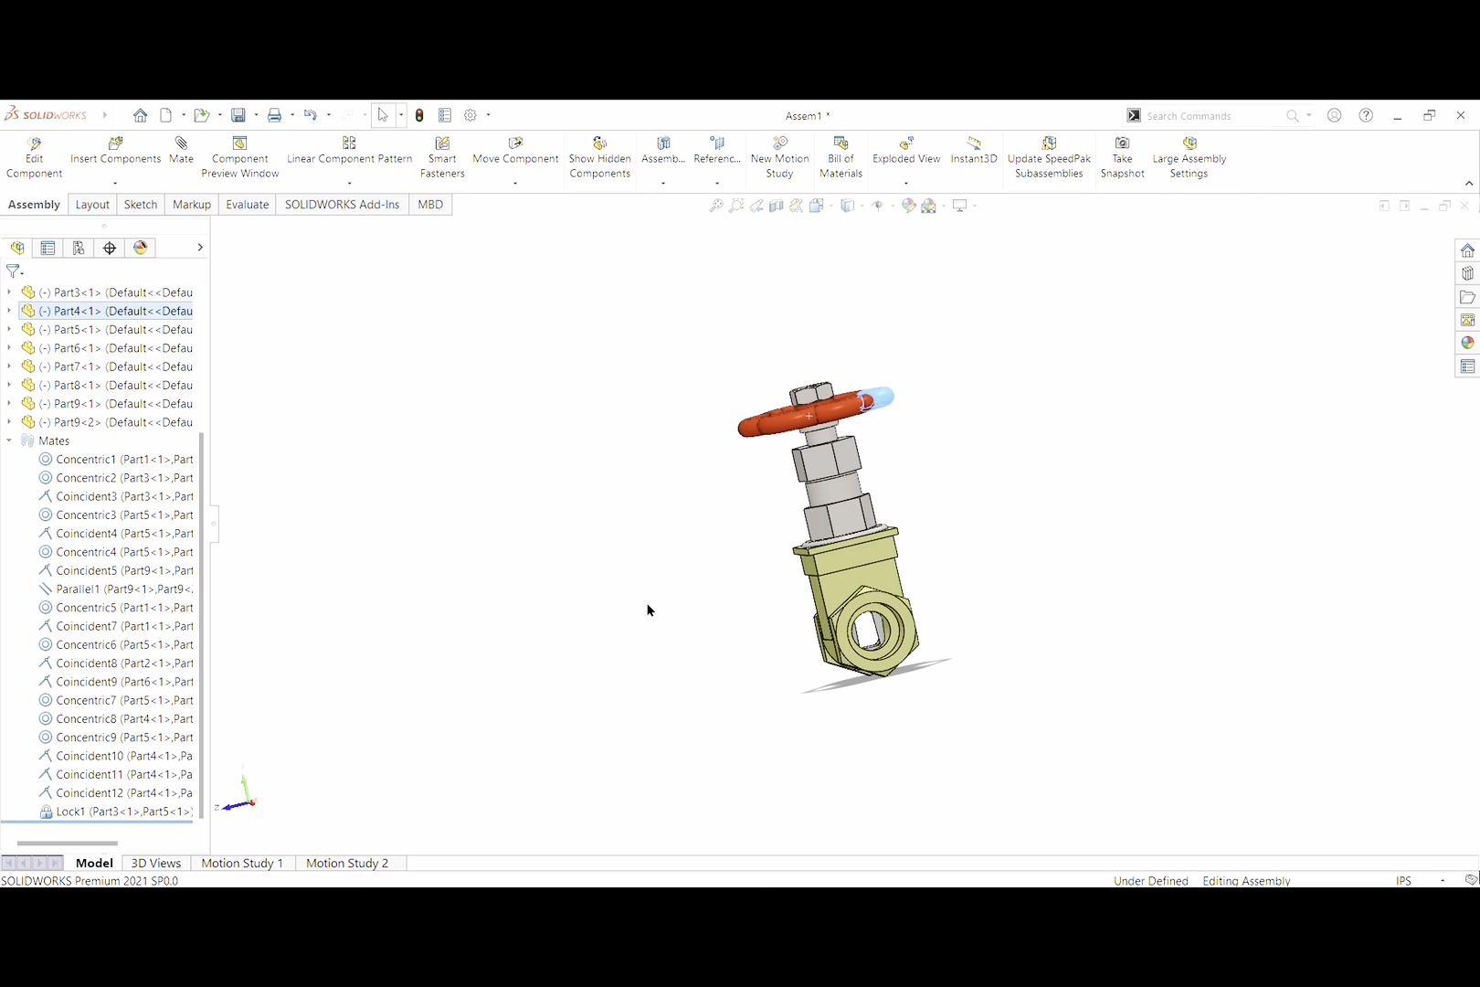
pyautogui.hotkey('ctrl', '7')
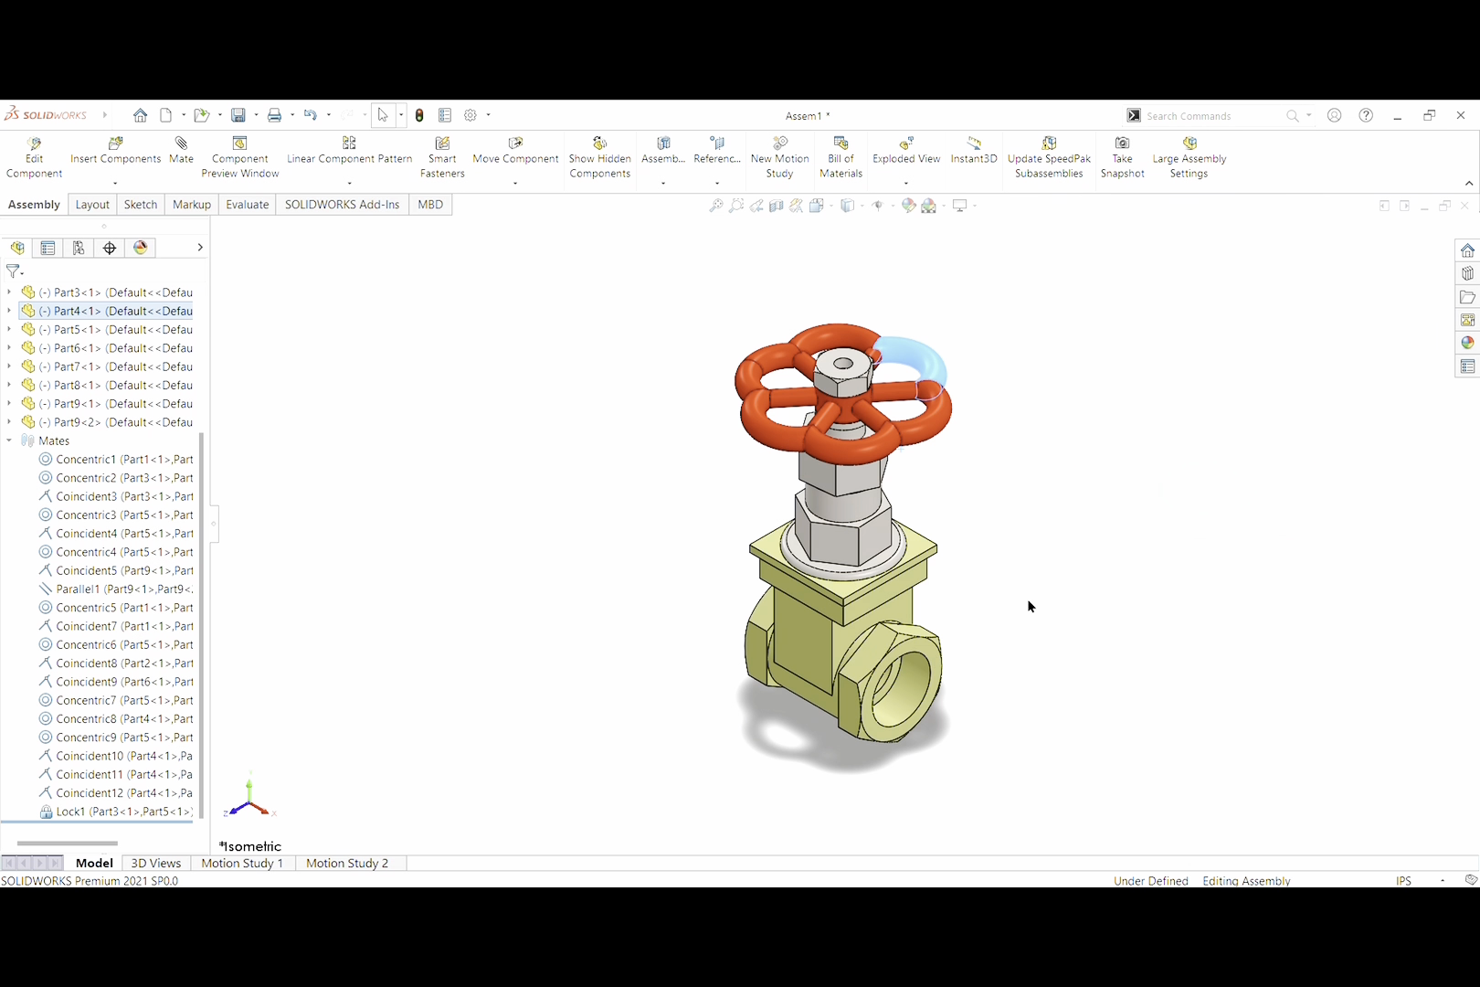
pyautogui.click(1028, 600)
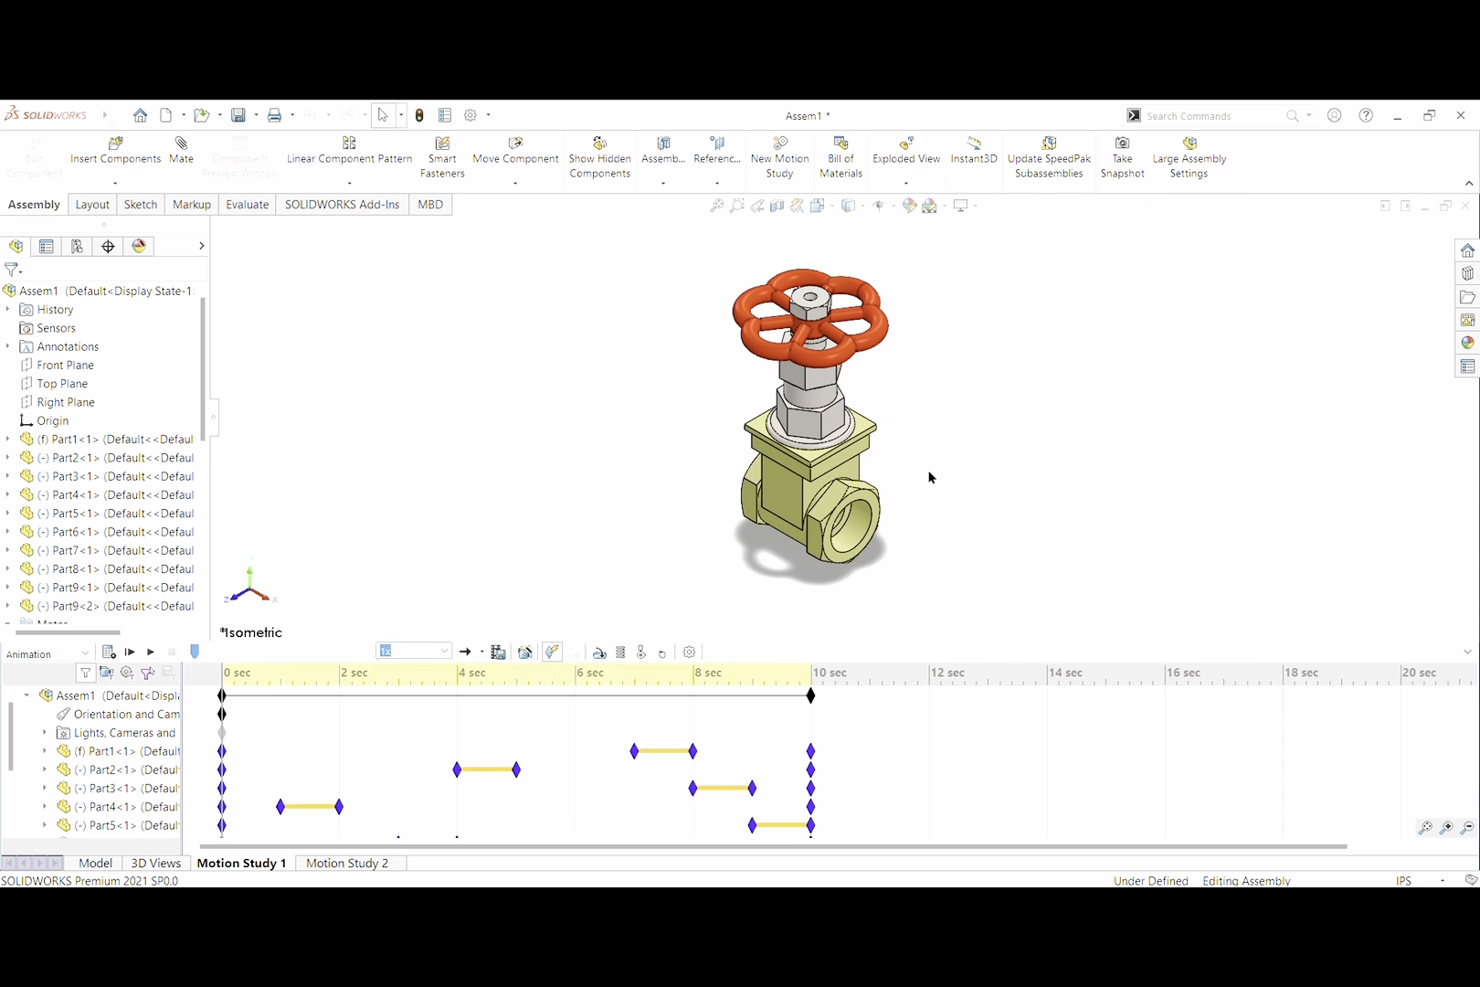
# Replay the Motion Study 1 animation from the assembled valve at 0 seconds
pyautogui.click(151, 651)
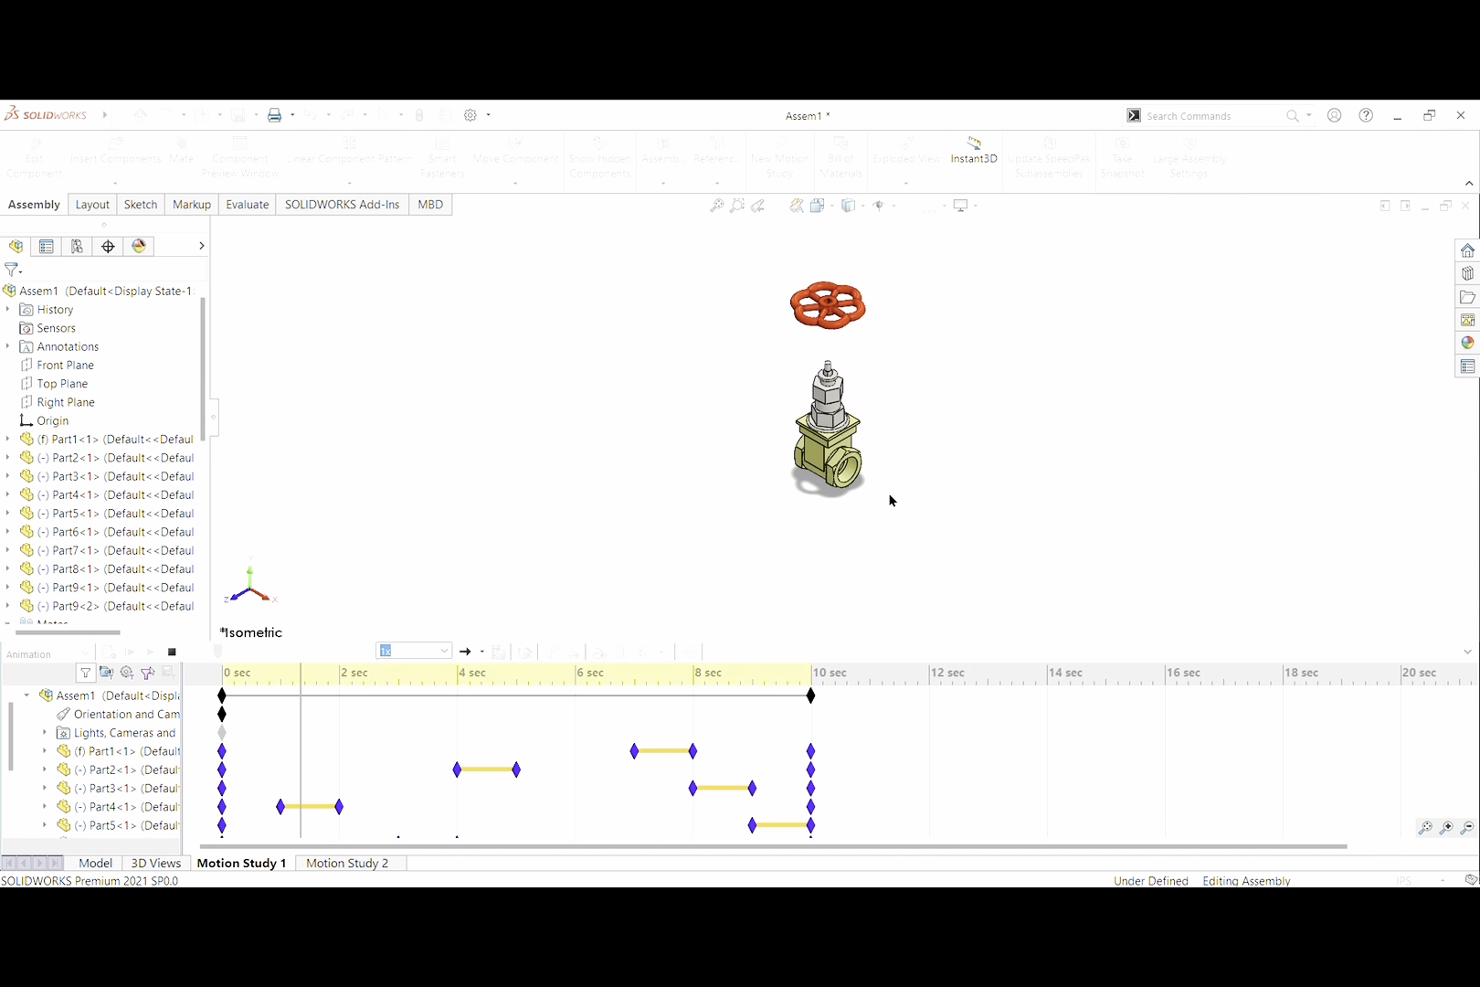